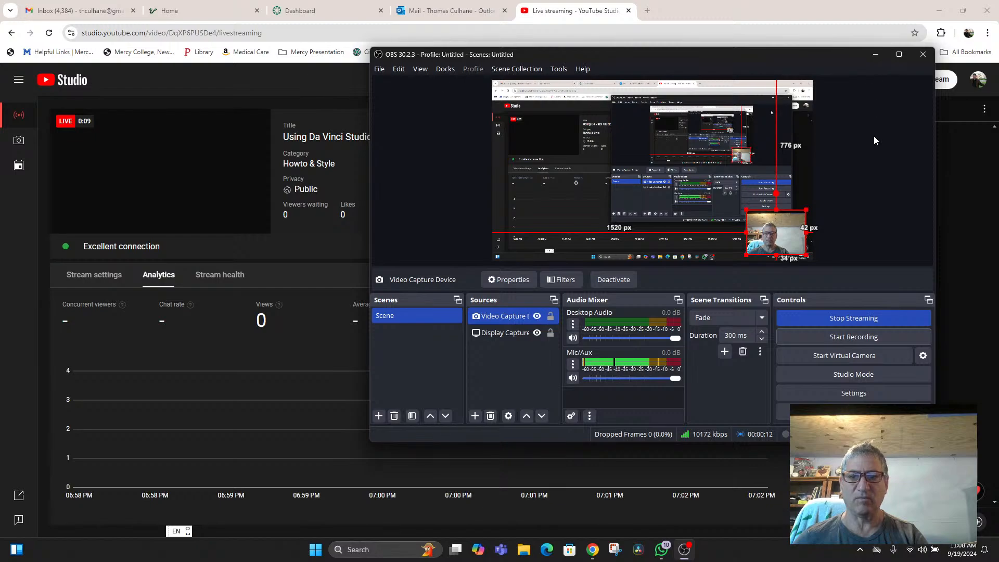
Switch to DaVinci Resolve and open the Untitled Project from the local projects
left_click(878, 54)
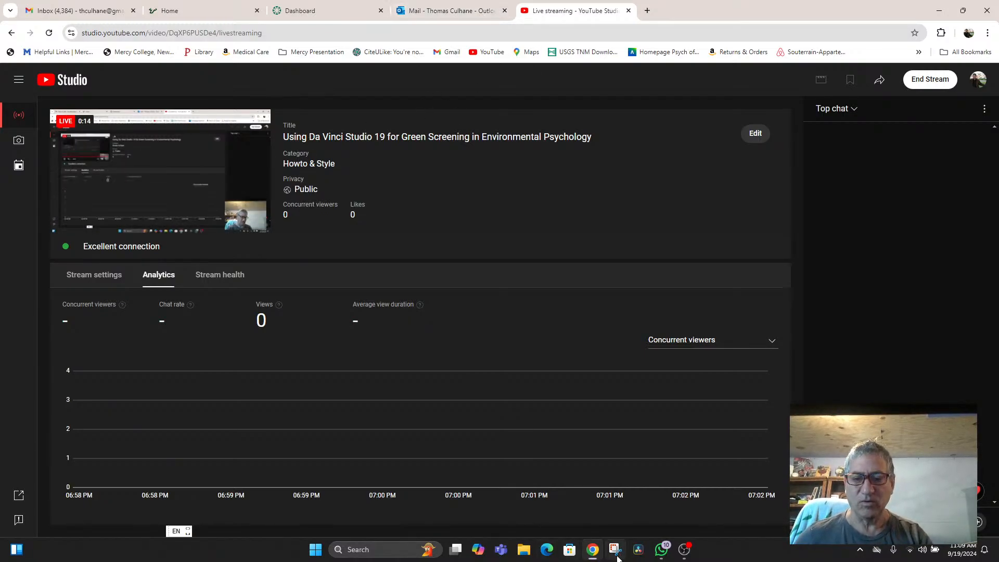
left_click(639, 550)
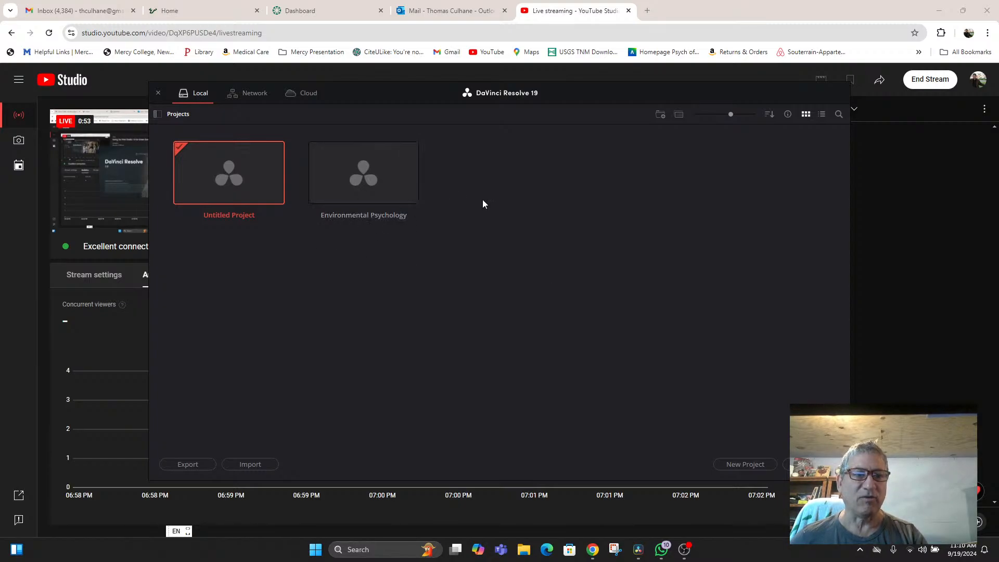
double_click(239, 185)
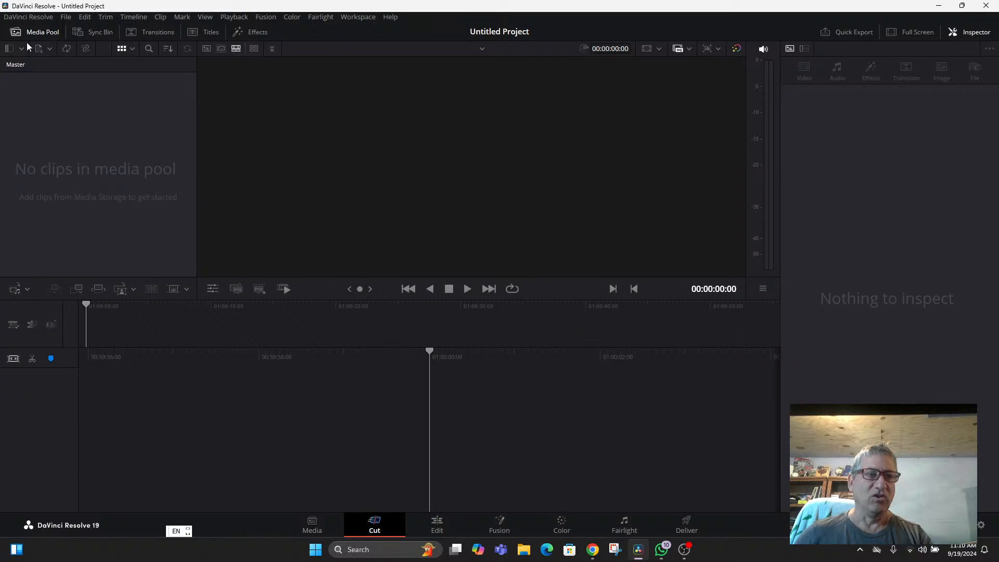
Import "Environmental Psychology Intro with GreenScreen" from the D: drive's Videos\4K Video Downloader+ folder, changing the project frame rate to match
left_click(64, 18)
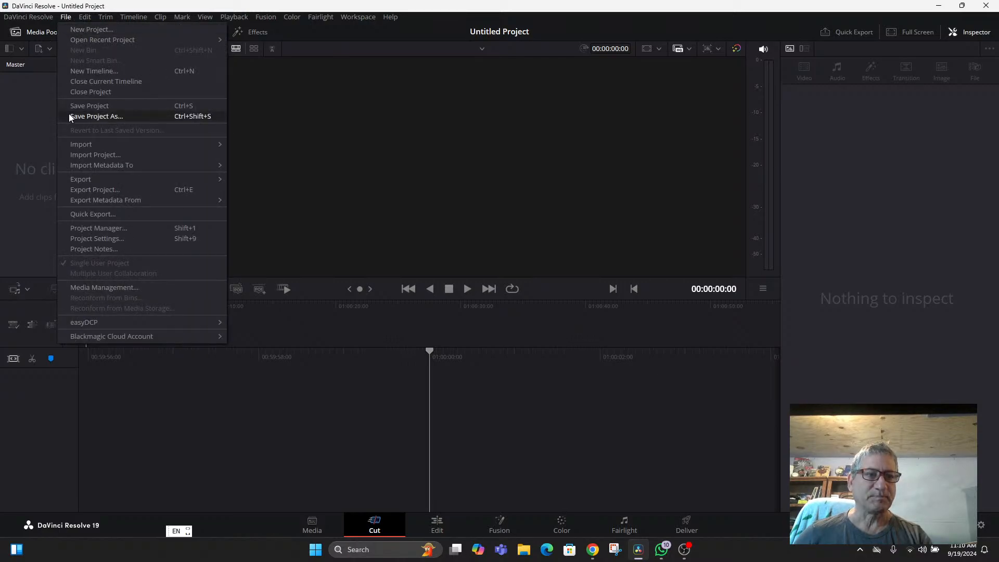
mouse_move(90, 146)
left_click(242, 156)
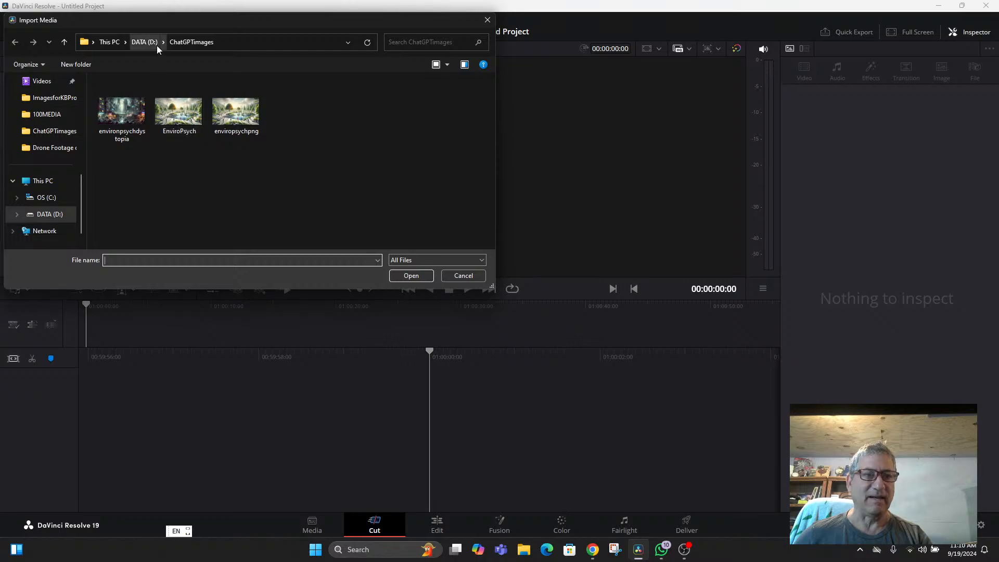
left_click(145, 42)
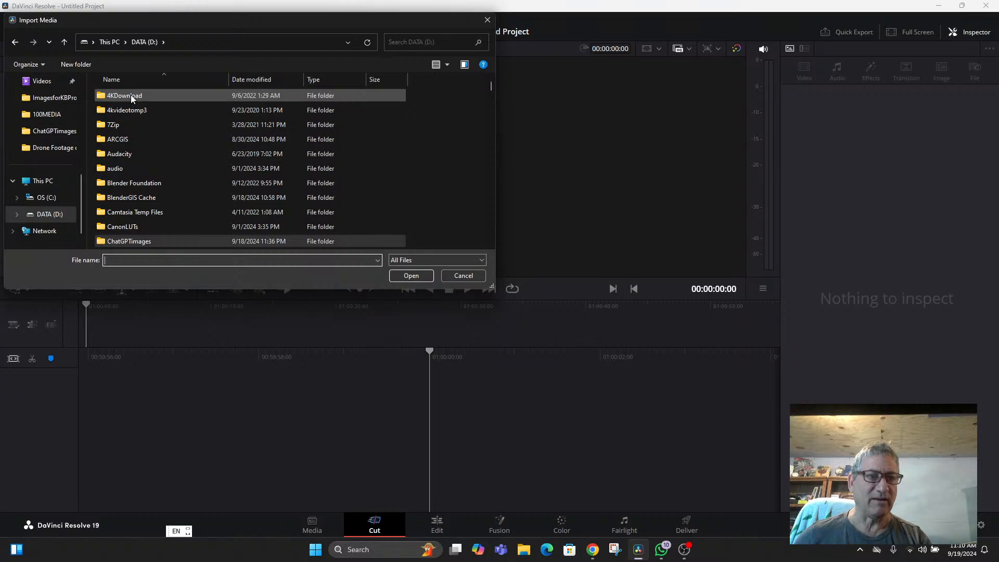
scroll(162, 159, "down", 5)
scroll(162, 159, "down", 12)
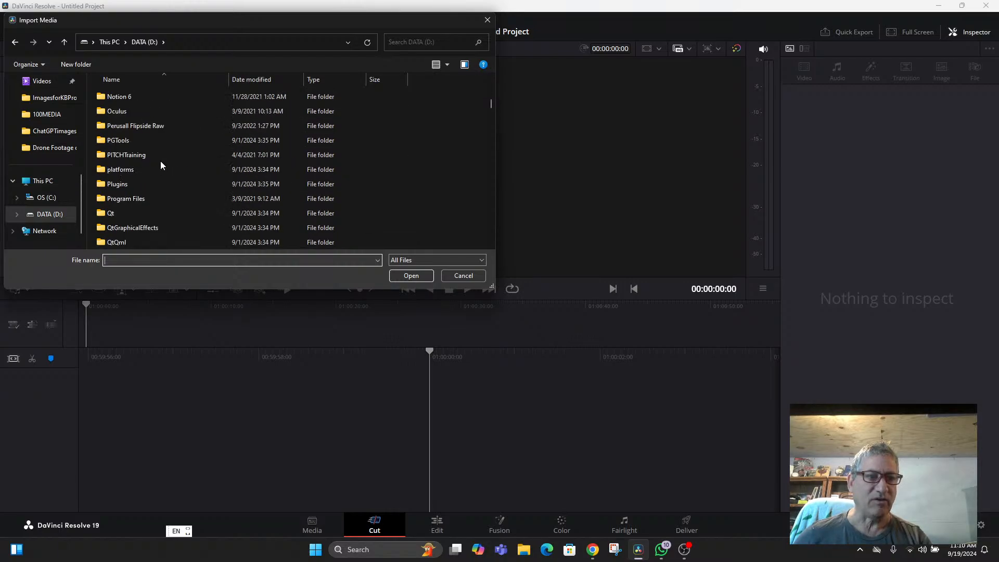
scroll(160, 165, "down", 3)
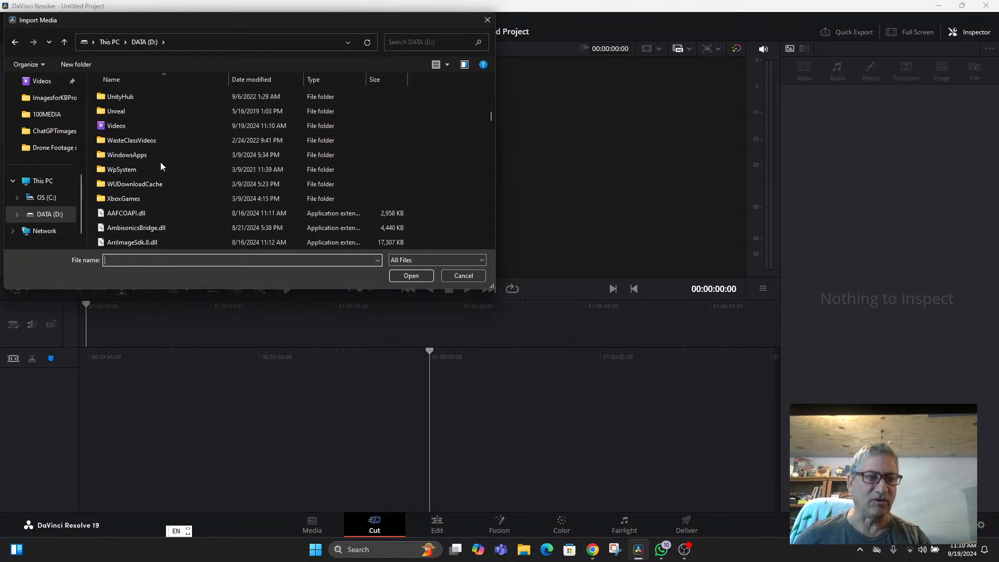
double_click(111, 125)
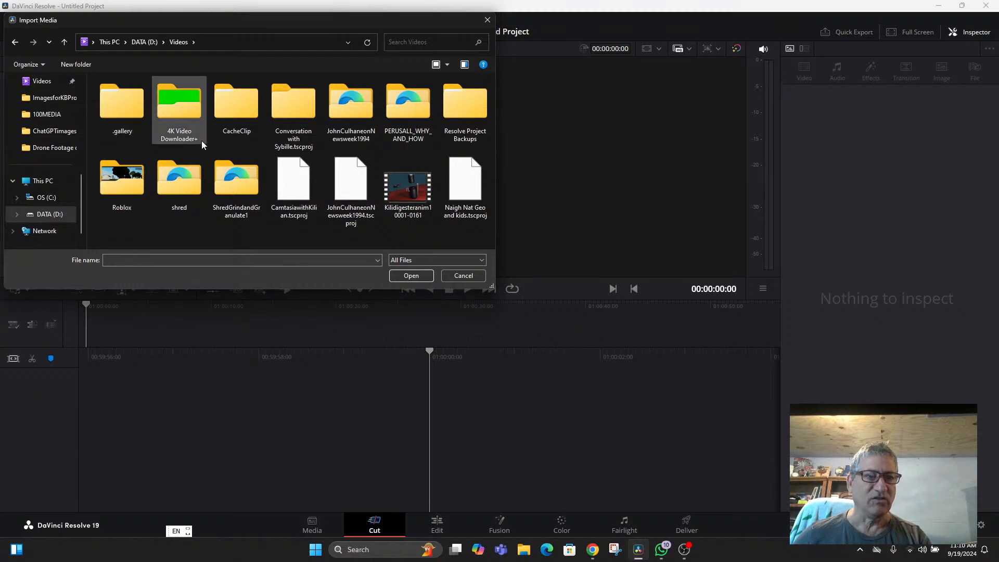
double_click(168, 101)
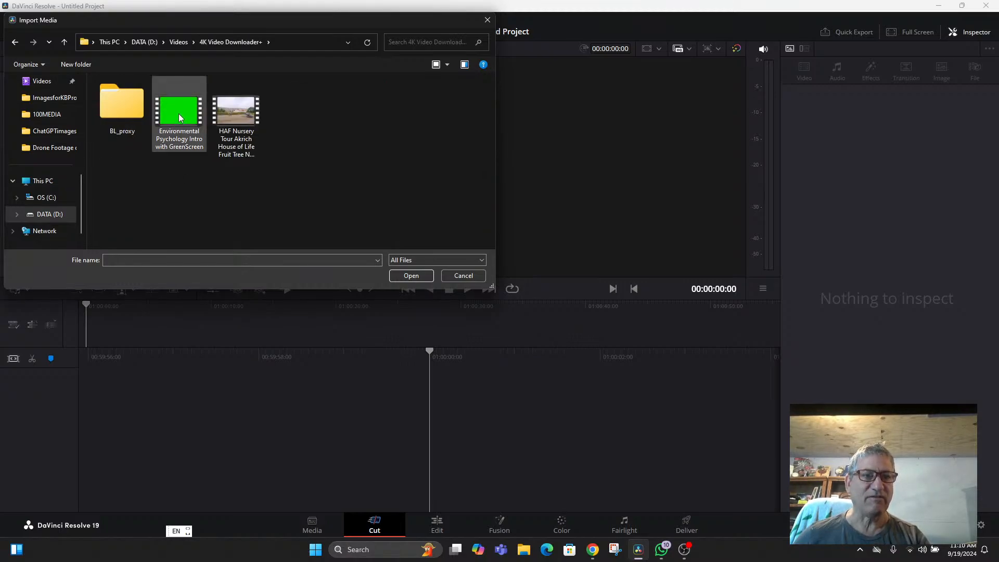
left_click(179, 115)
double_click(179, 115)
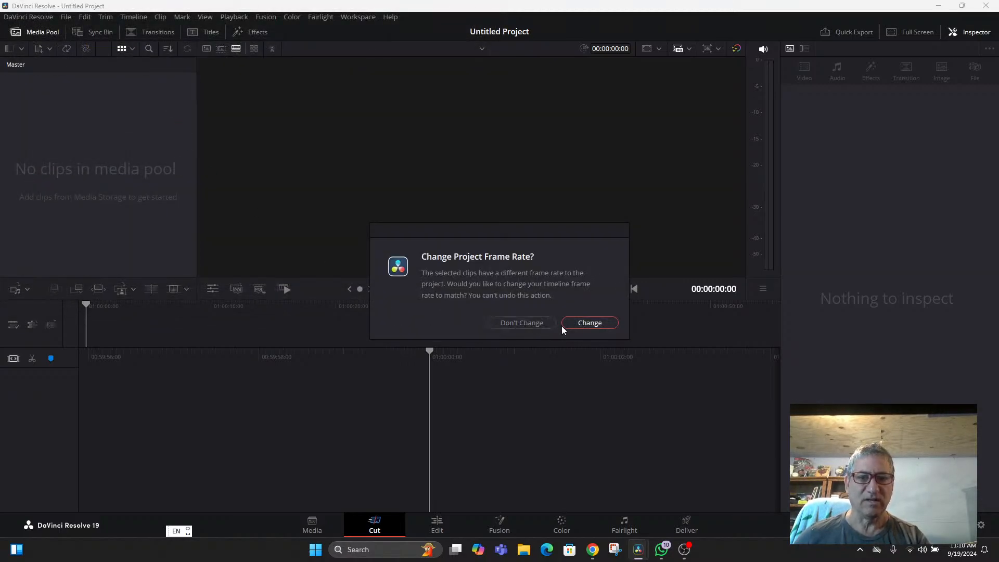
left_click(581, 323)
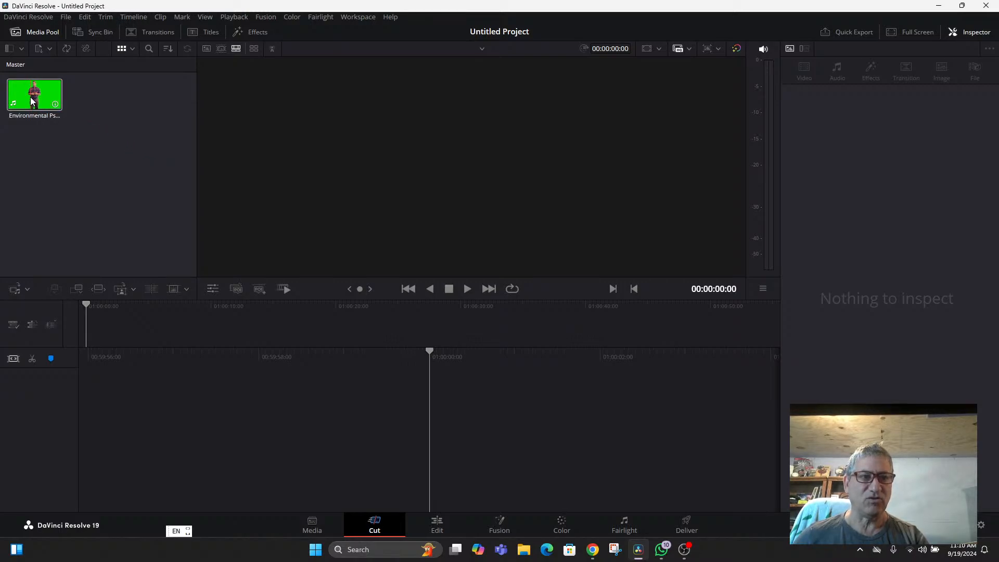
Place the green-screen clip on the empty timeline, creating a new timeline from it
left_click_drag(31, 101, 102, 363)
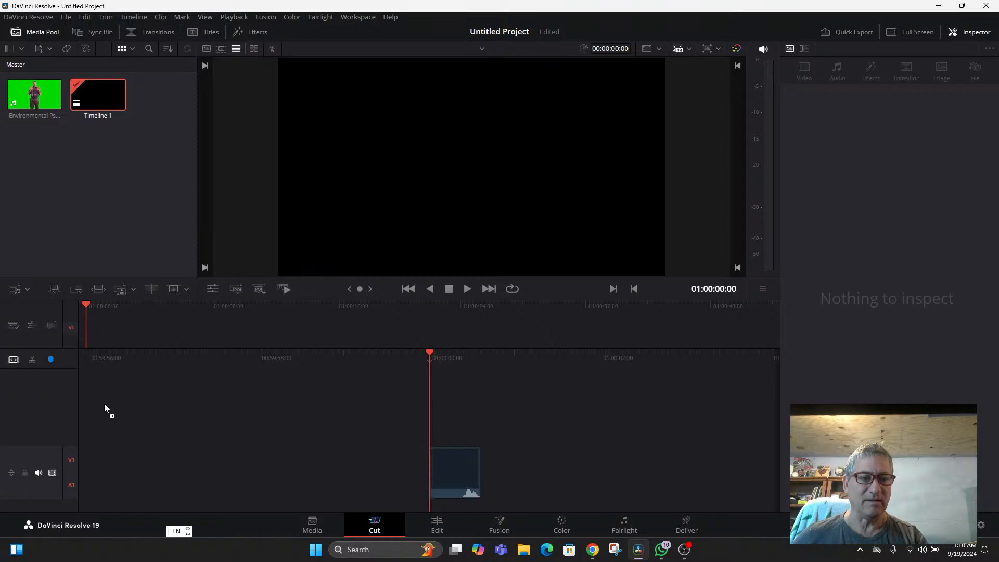
left_click_drag(104, 403, 109, 403)
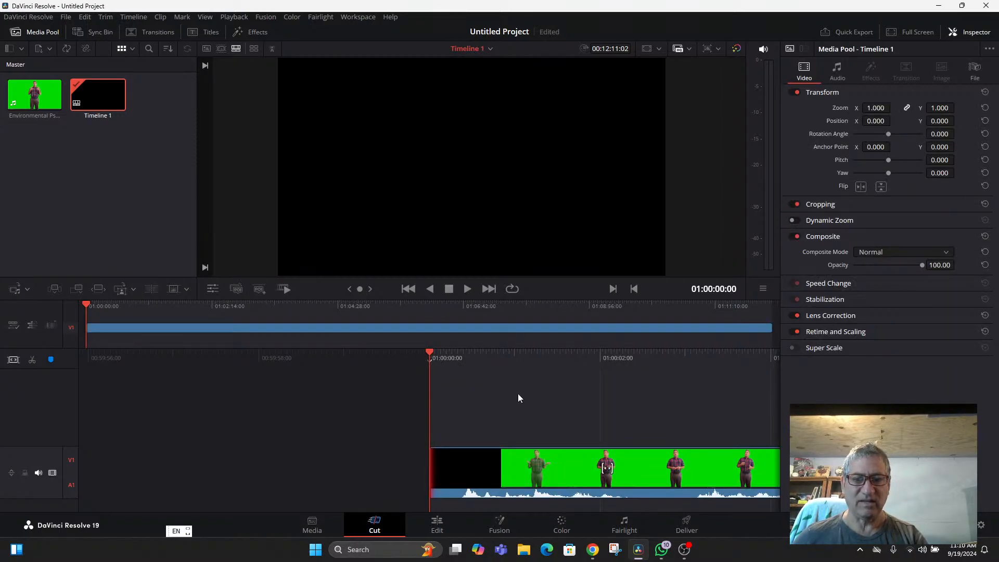
Play the first seconds of the green-screen clip and run the playhead back to the timeline's start
left_click_drag(511, 393, 484, 369)
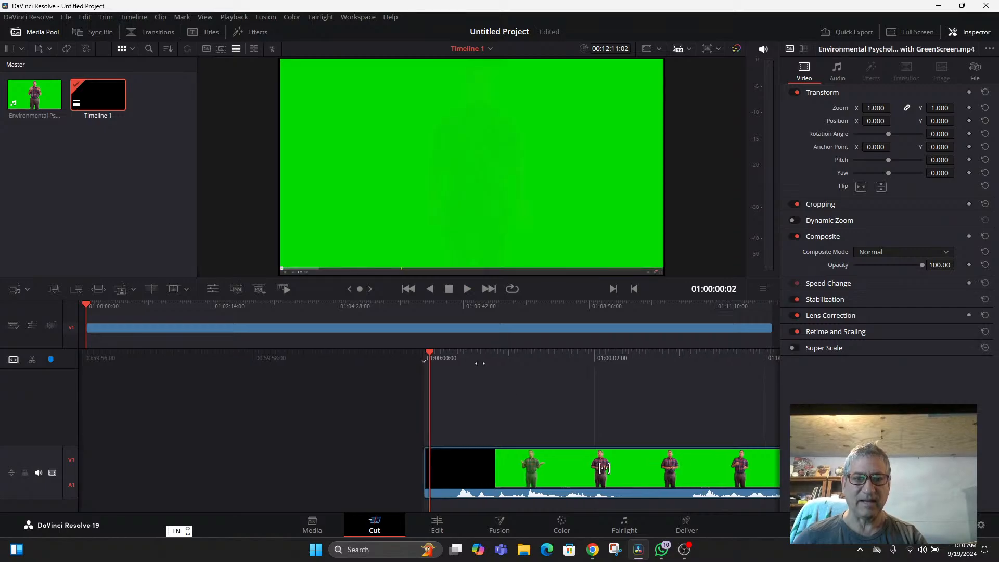
key("space")
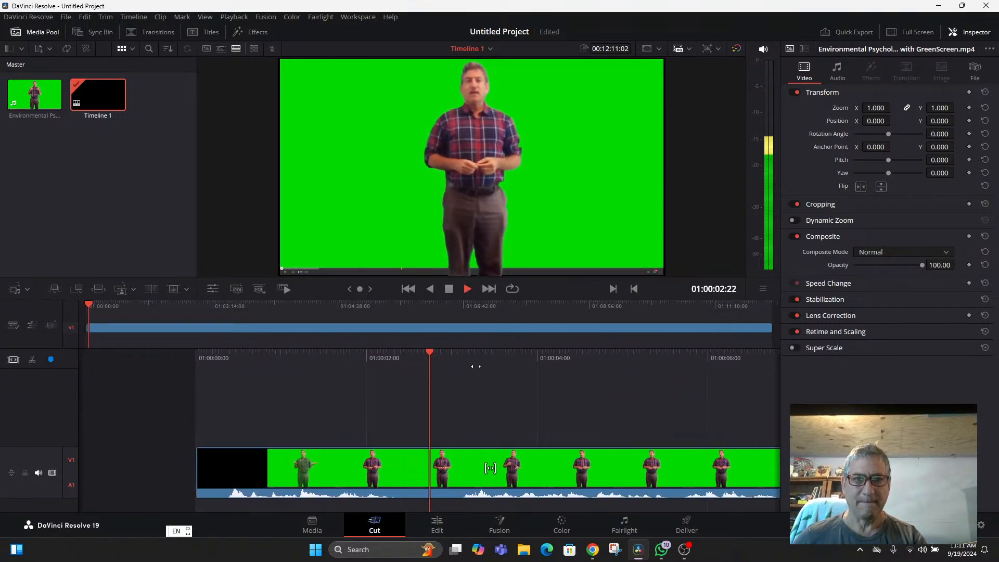
key("space")
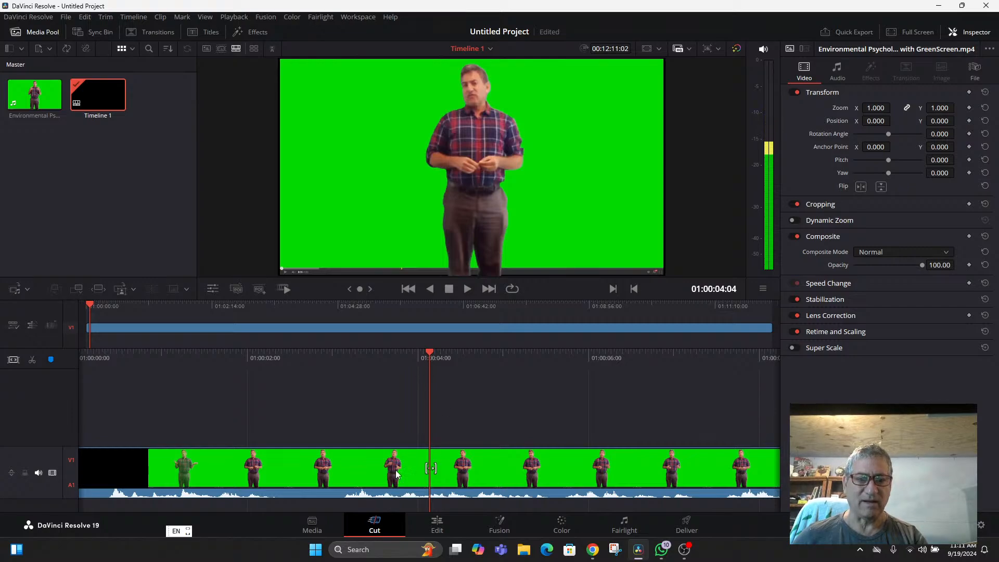
left_click(30, 454)
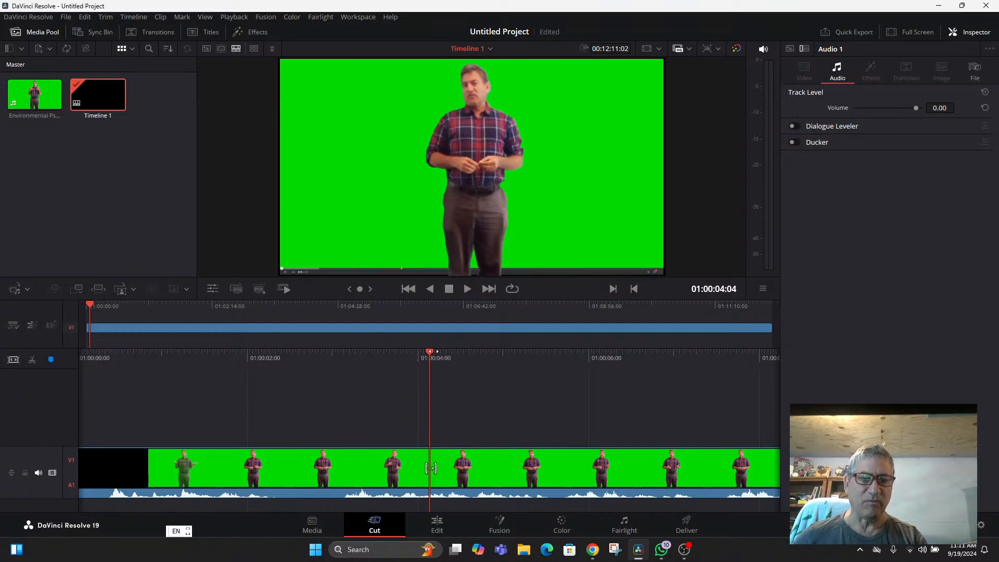
key("j")
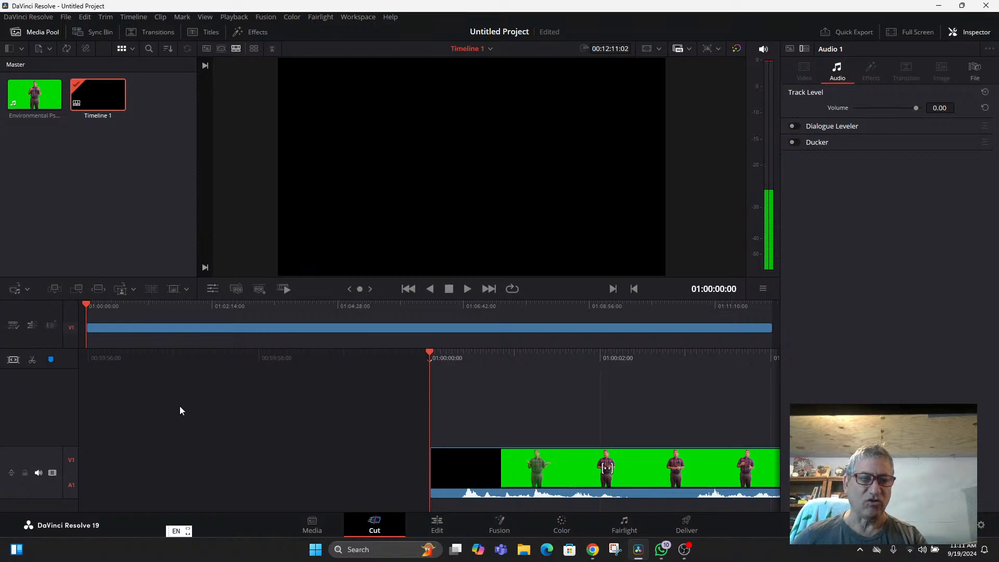
Try to move the green-screen clip up to a higher video track
left_click_drag(504, 473, 497, 421)
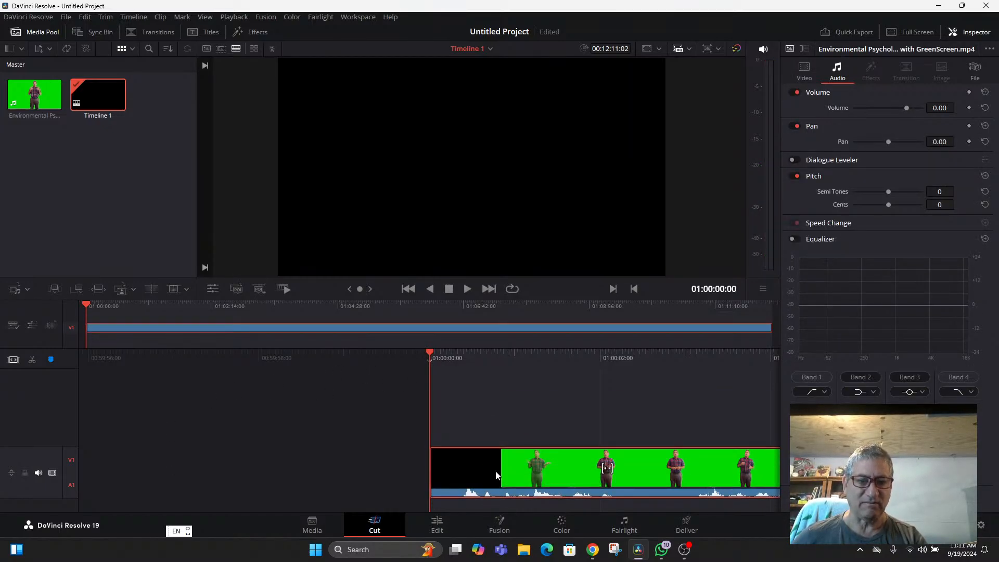
left_click_drag(495, 470, 497, 416)
left_click_drag(486, 474, 489, 405)
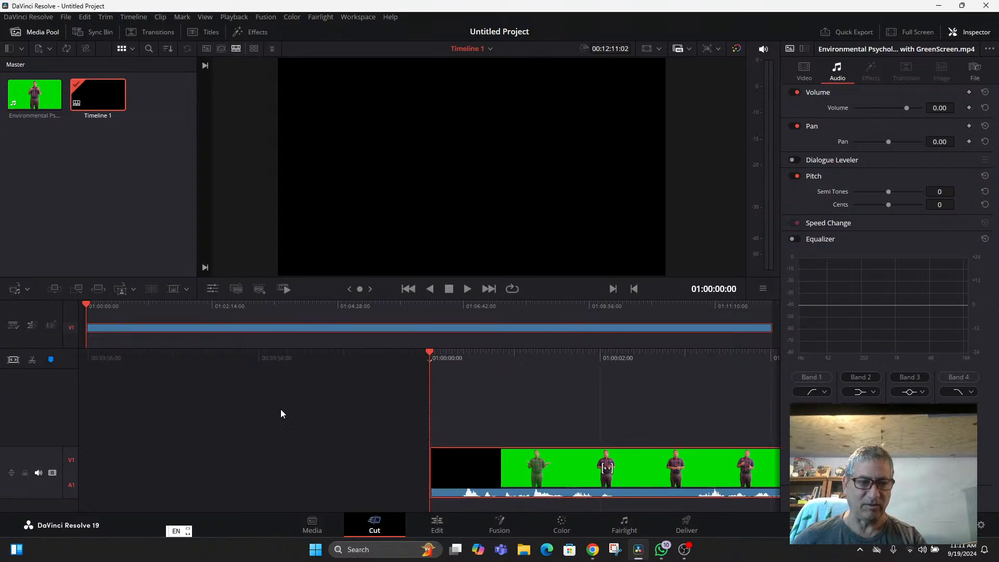
Add a second audio track below the green-screen clip's track and expand its height
left_click(11, 470)
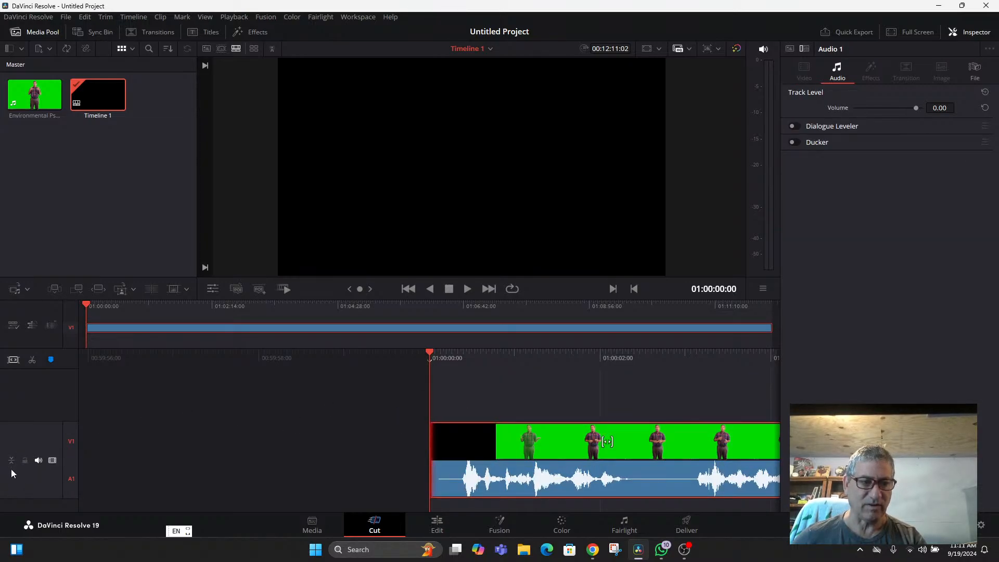
left_click(11, 460)
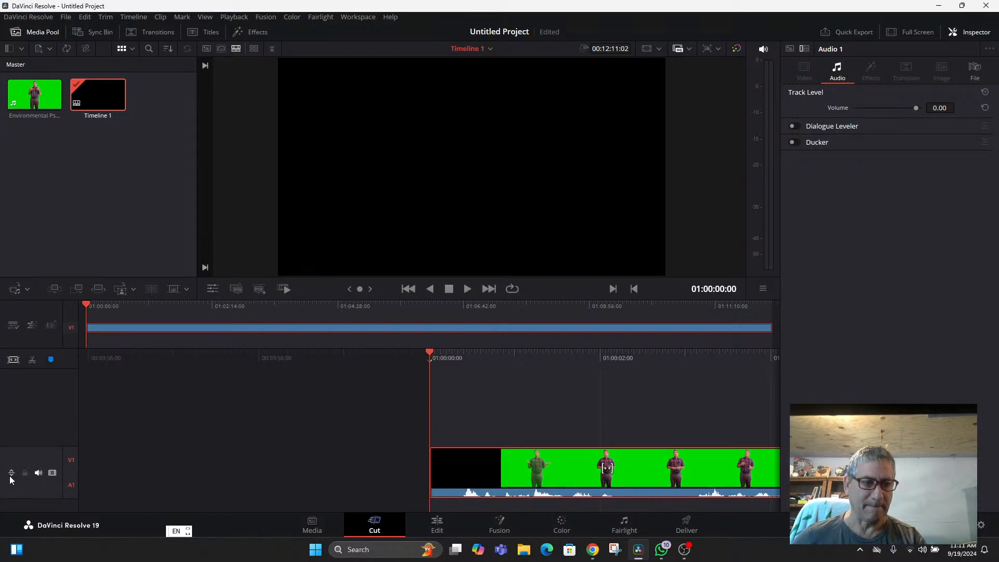
left_click(9, 473)
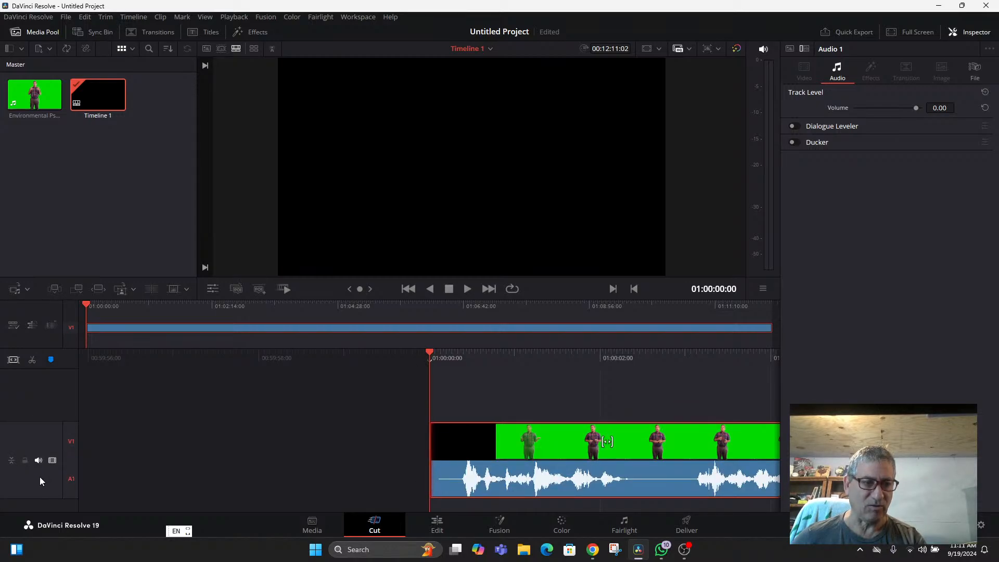
right_click(39, 505)
left_click(68, 531)
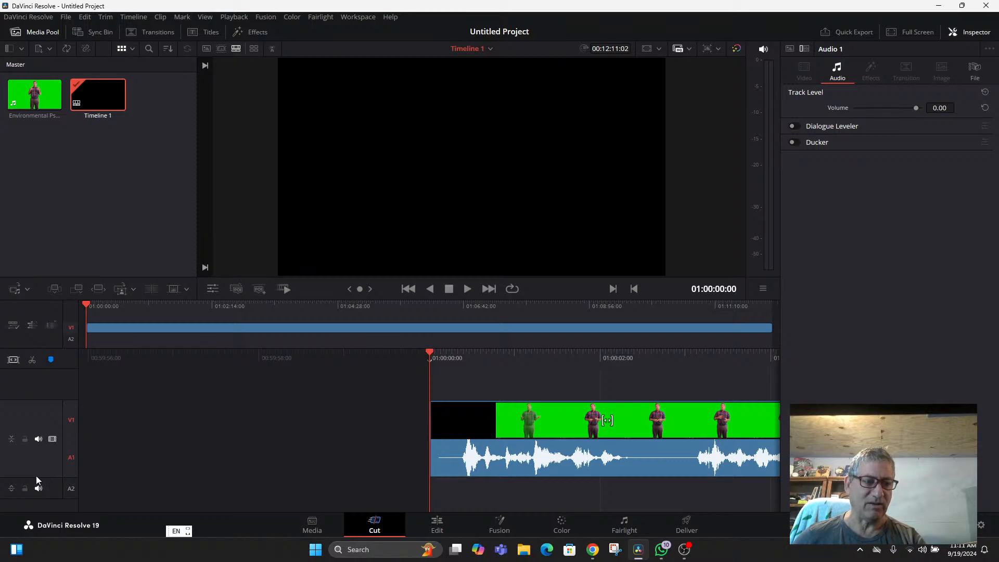
left_click(12, 490)
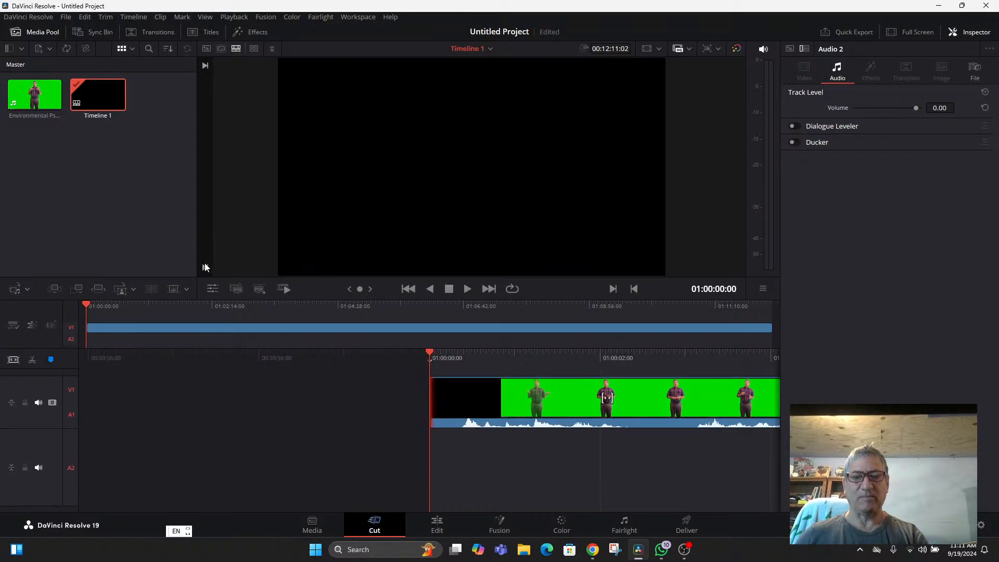
Import the HAF Nursery Tour video from the 4K Video Downloader+ folder into the media pool
left_click(66, 17)
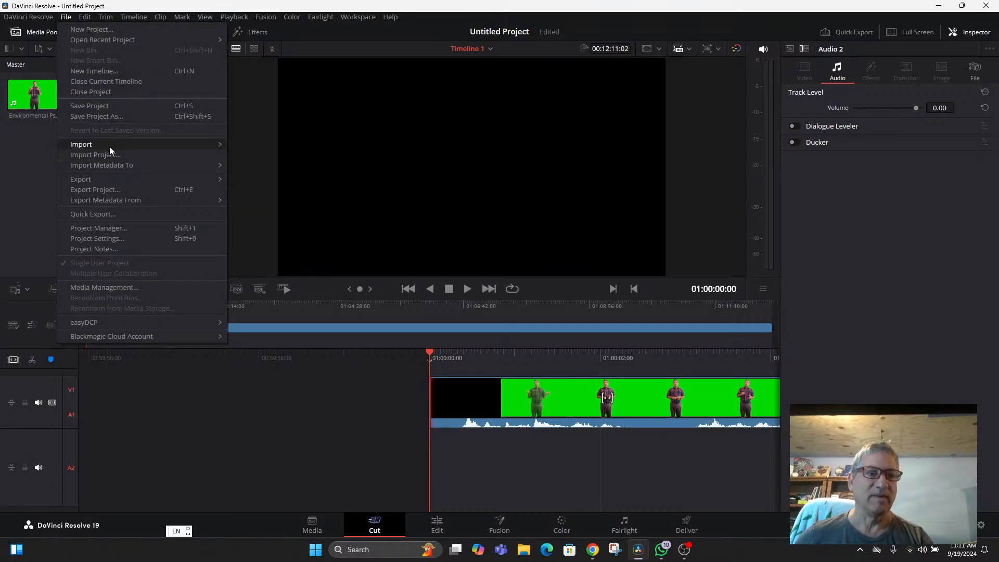
mouse_move(110, 145)
left_click(257, 155)
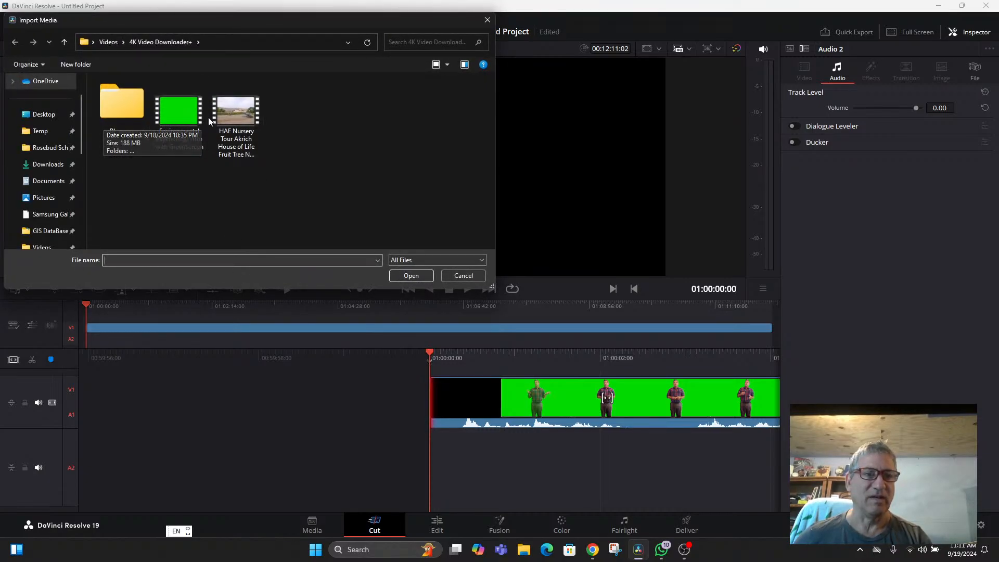
double_click(226, 117)
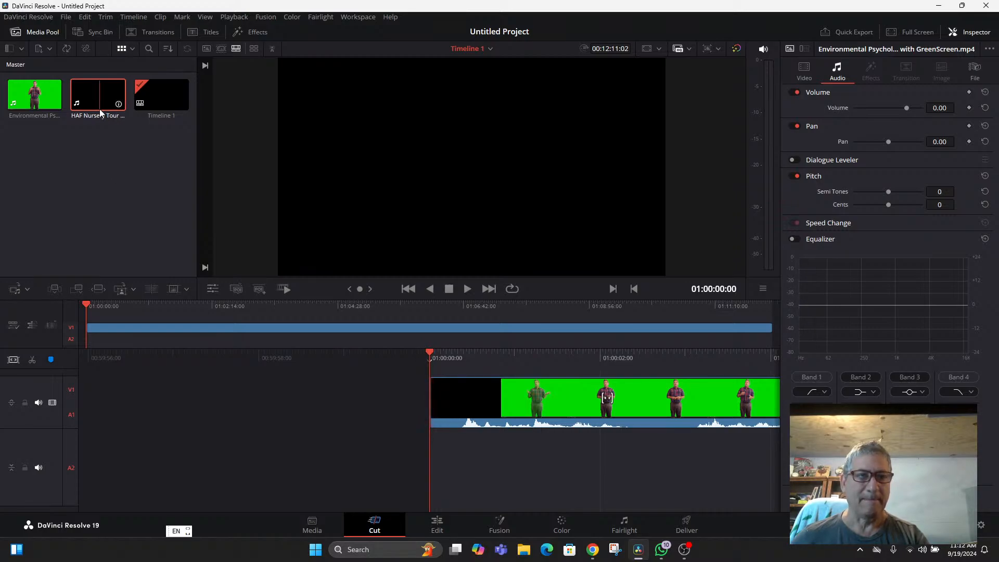
Try to place the HAF Nursery Tour clip on the lower track beneath the green-screen clip
left_click_drag(101, 112, 423, 431)
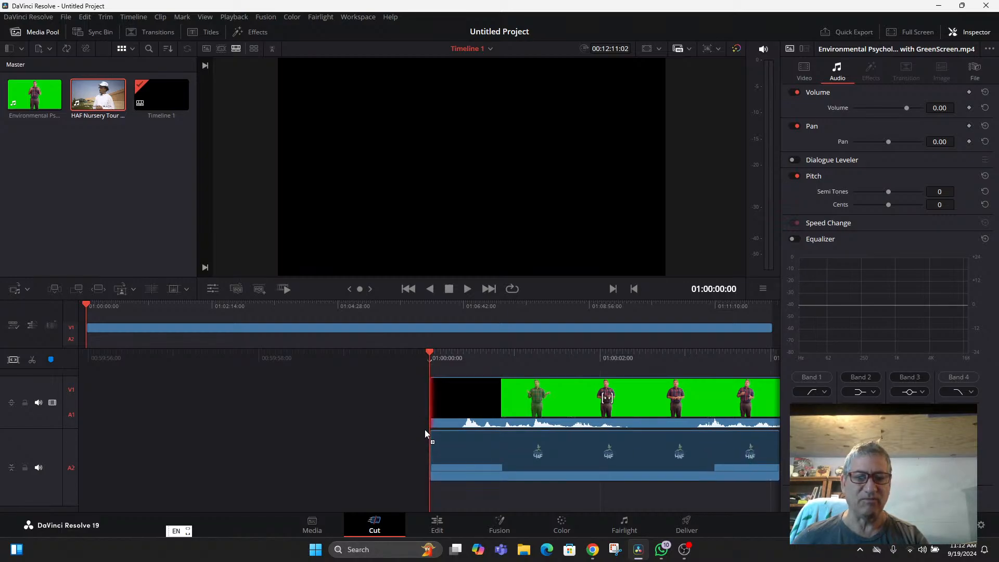
left_click(425, 431)
key("Delete")
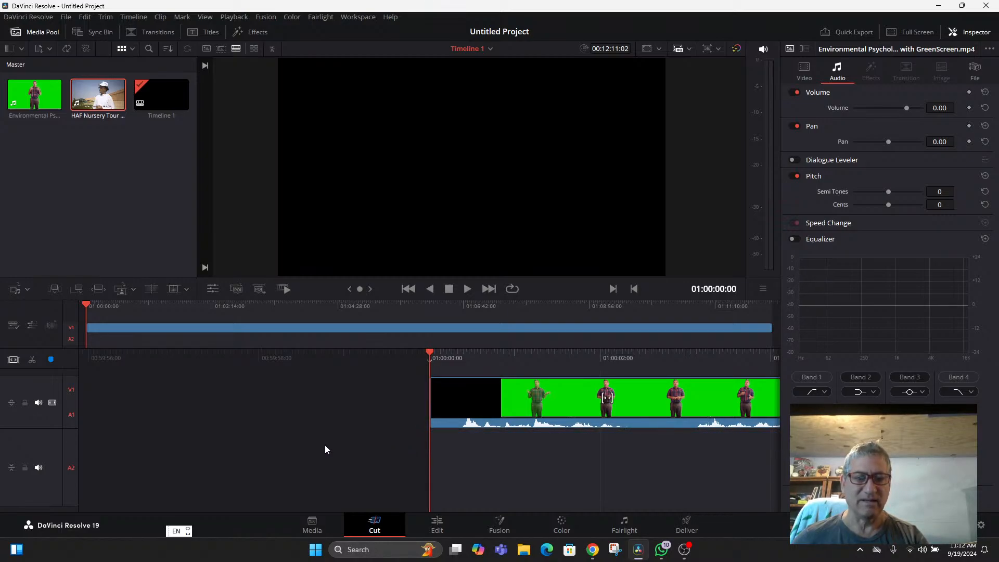
left_click_drag(96, 83, 435, 454)
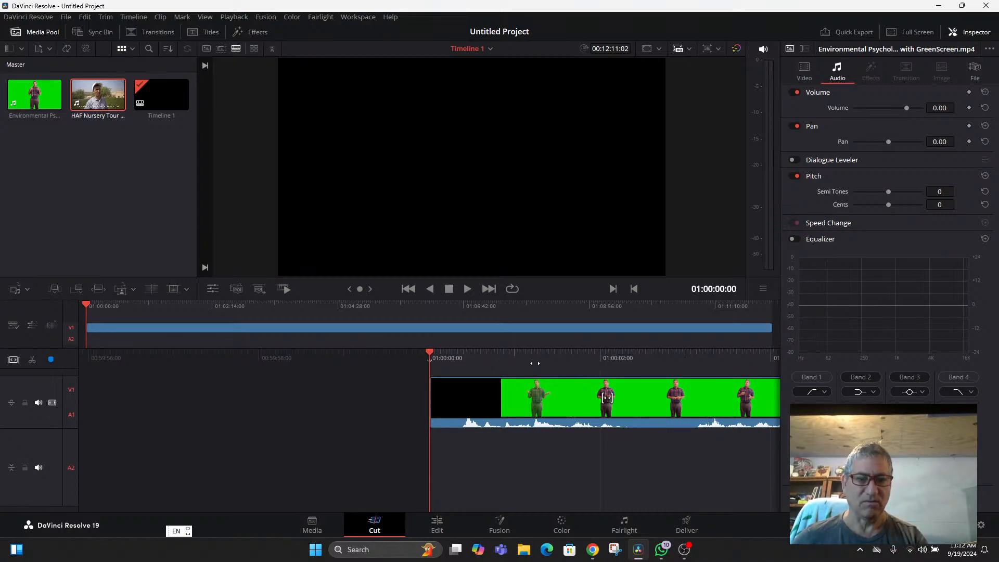
left_click_drag(98, 116, 87, 462)
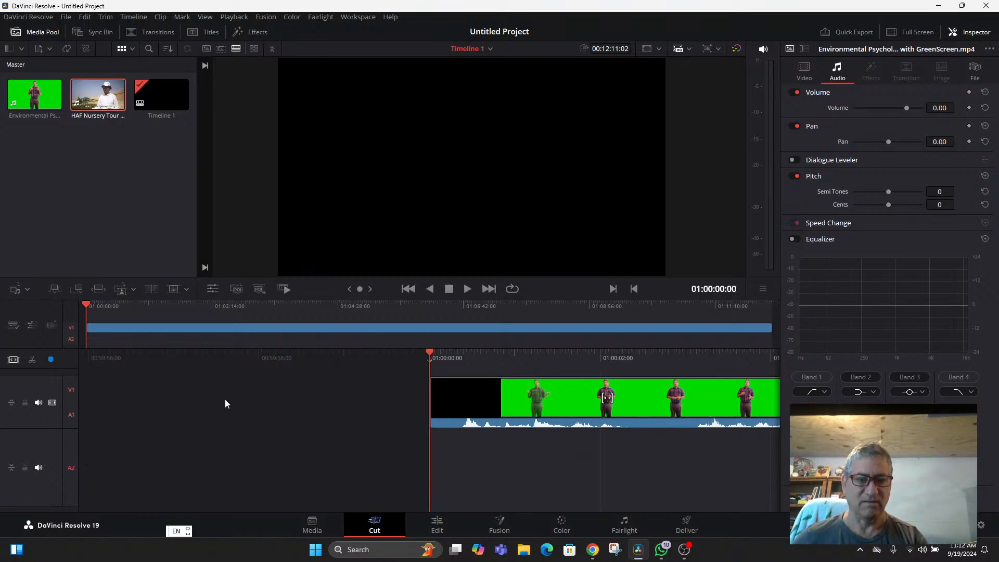
left_click(122, 177)
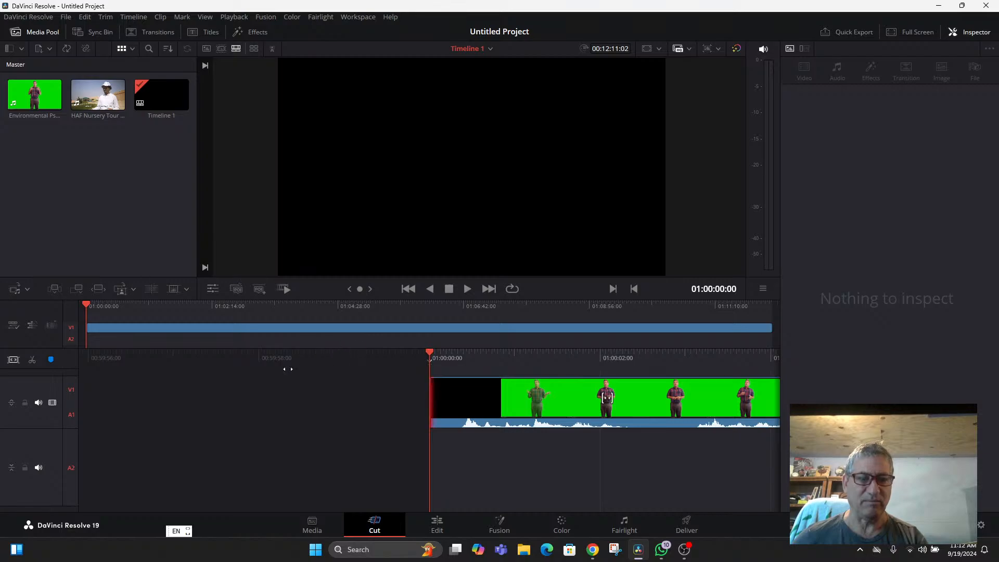
left_click(52, 472)
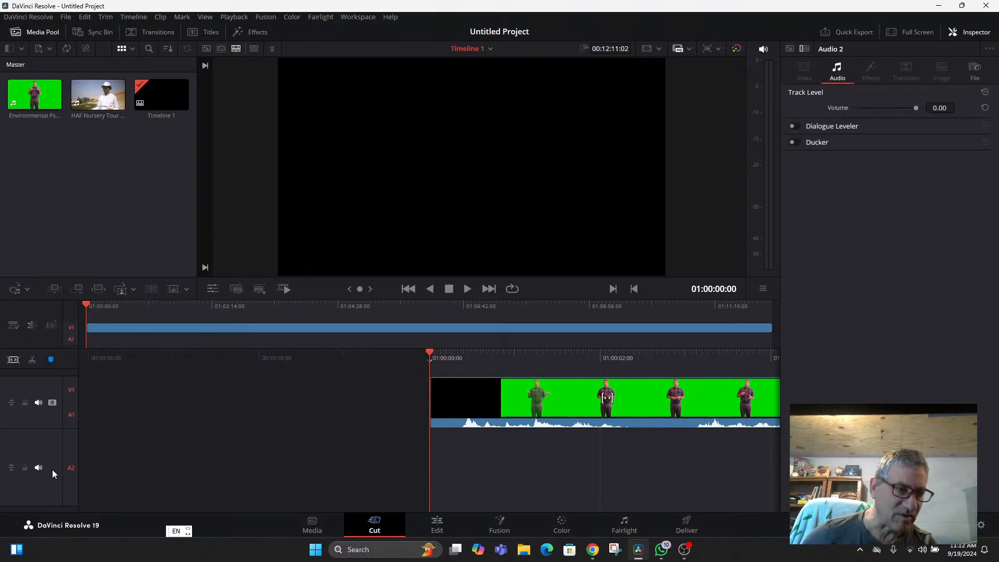
Collapse the second audio track's height and try to place the HAF Nursery Tour clip on that track
left_click(10, 469)
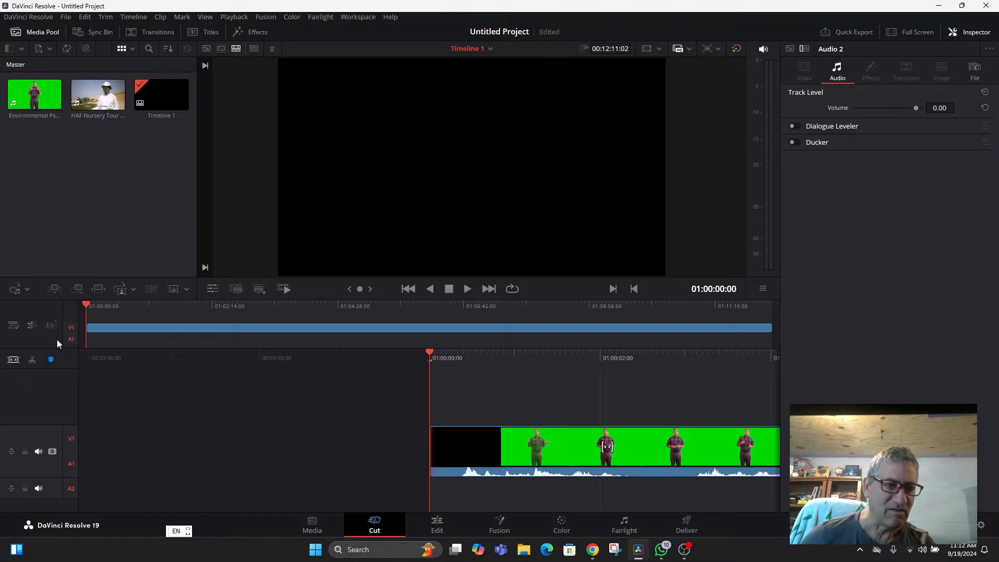
left_click_drag(92, 100, 31, 489)
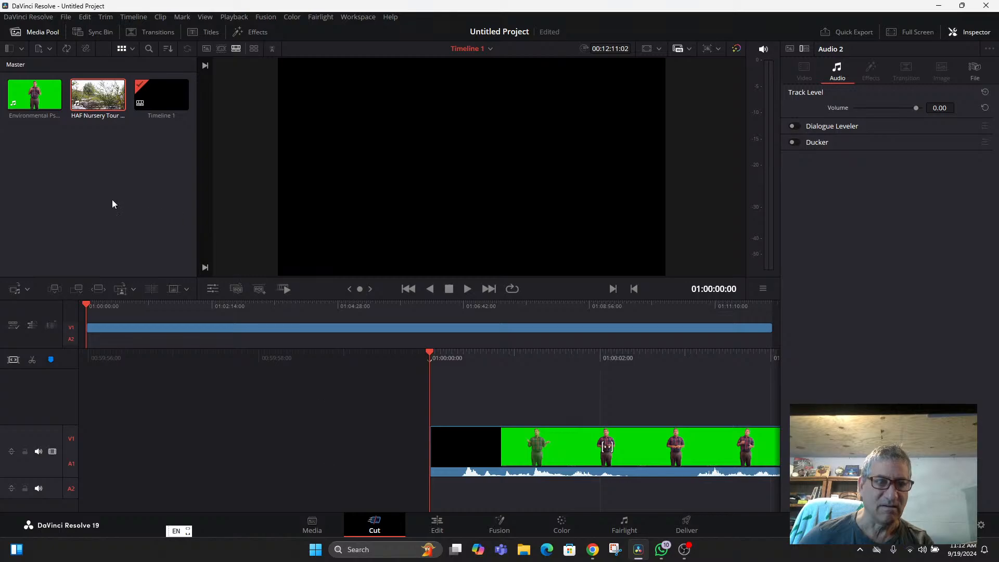
Delete the green-screen clip from the timeline and place the HAF Nursery Tour clip at the start of video track 1
left_click(494, 447)
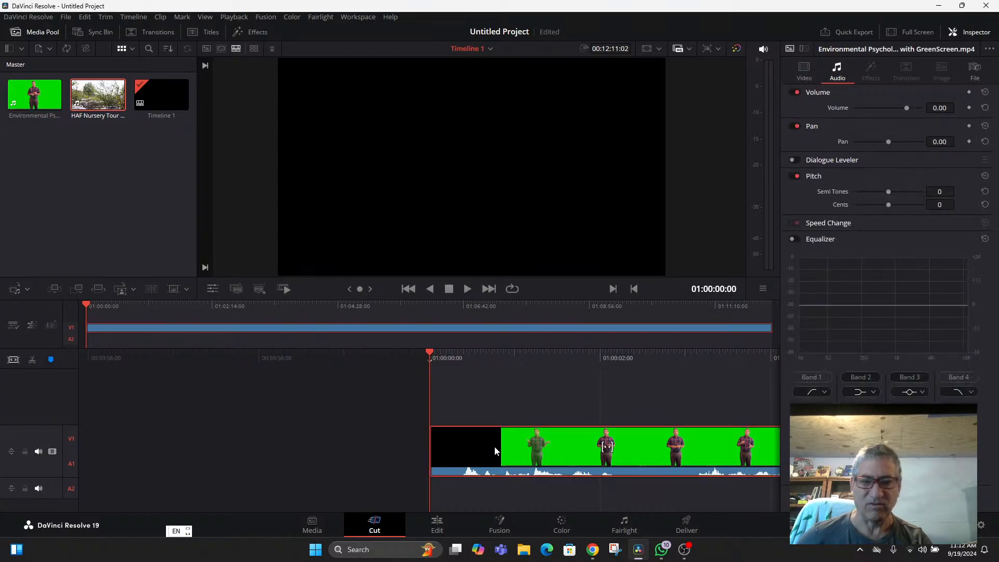
key("Delete")
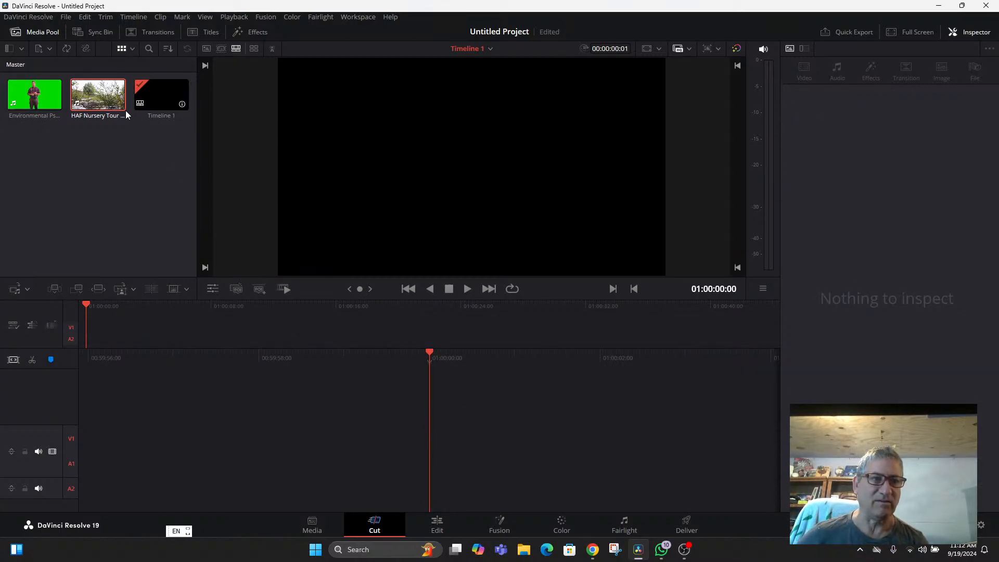
left_click_drag(115, 104, 158, 402)
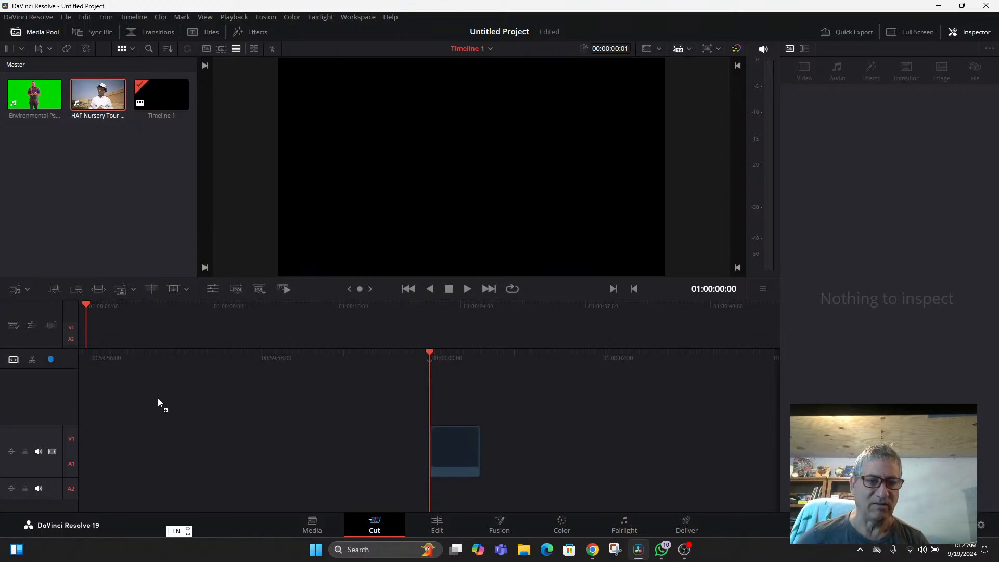
left_click_drag(254, 419, 255, 419)
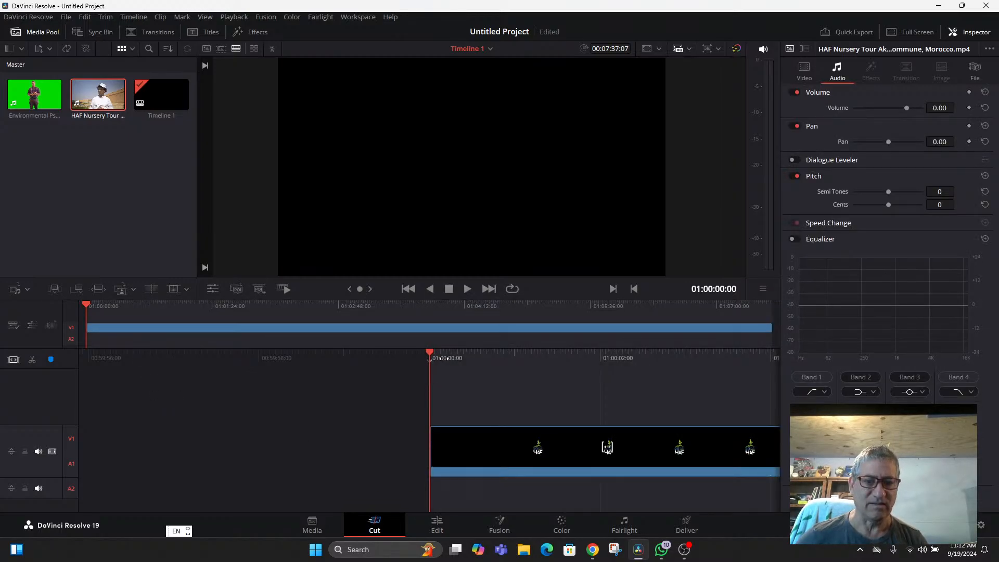
Play the nursery clip briefly, and place the green-screen clip on a new video track above it, aligned to the timeline start
key("space")
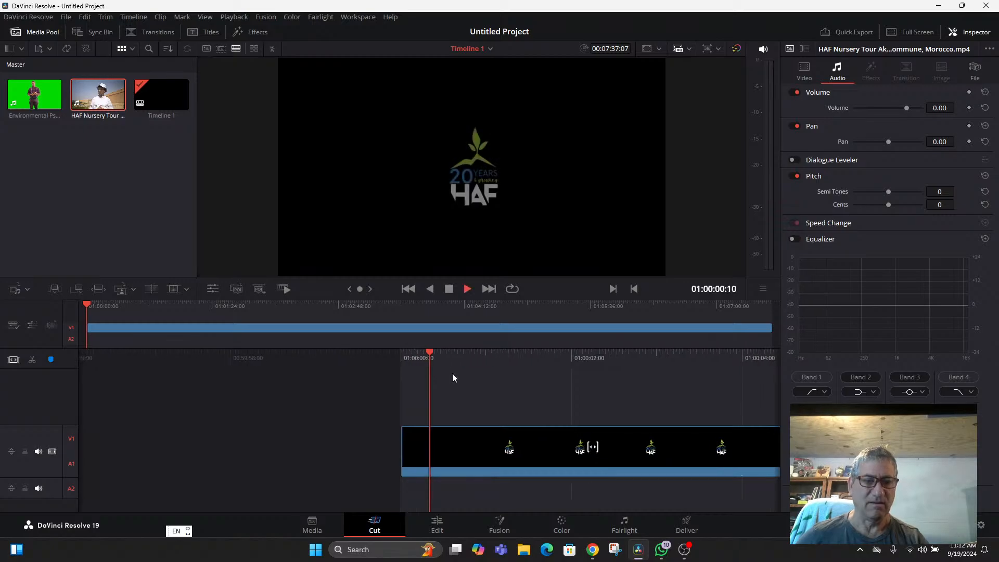
key("space")
left_click_drag(34, 94, 292, 405)
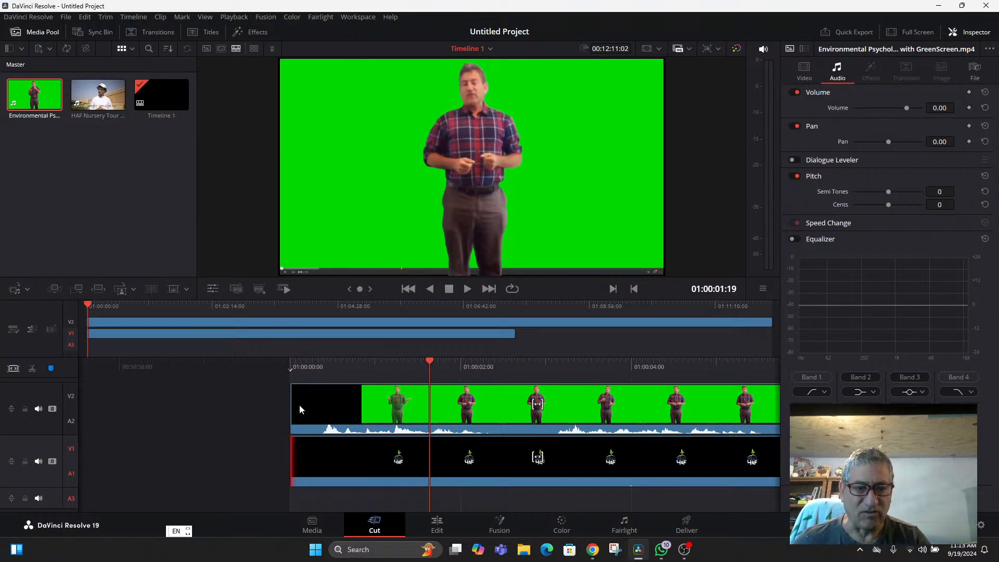
left_click_drag(430, 363, 432, 363)
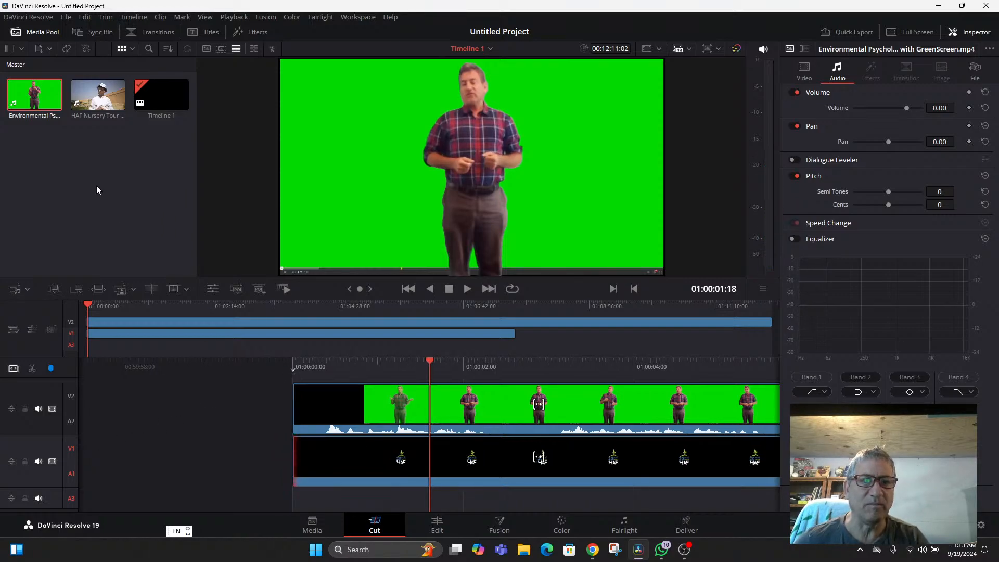
Start a media import and browse to the DATA (D:) drive
left_click(66, 16)
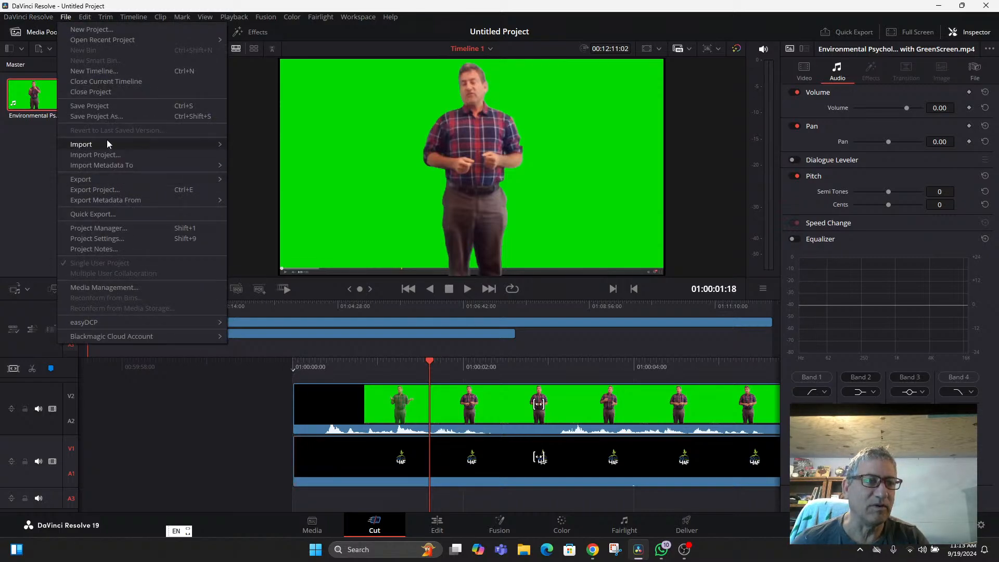
mouse_move(108, 142)
left_click(255, 155)
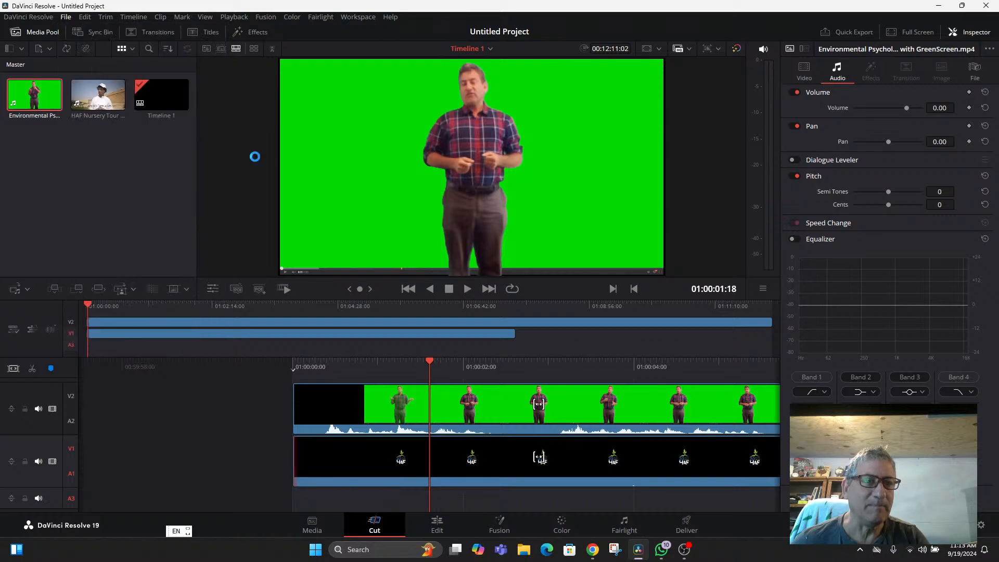
left_click(107, 42)
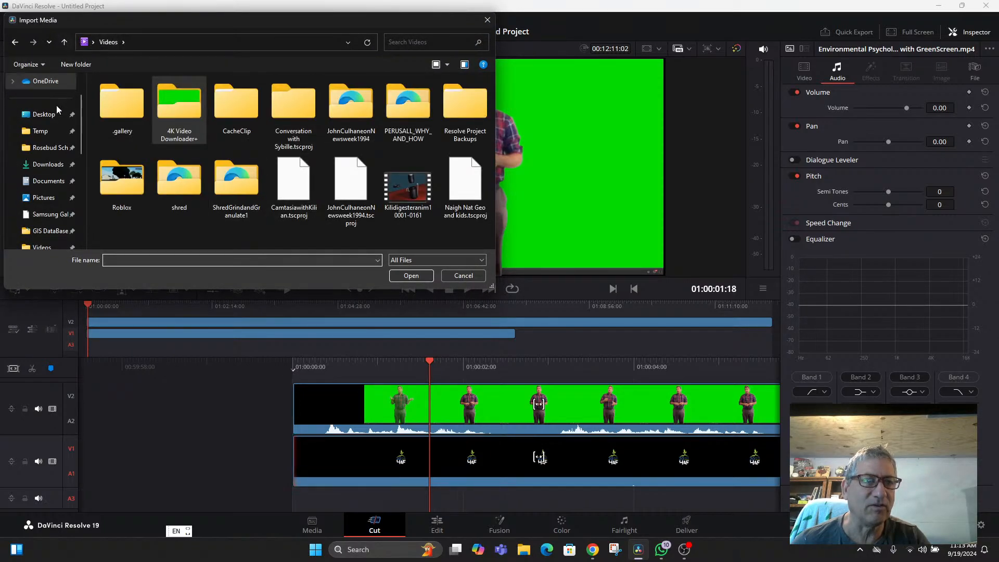
scroll(44, 195, "down", 5)
left_click(44, 196)
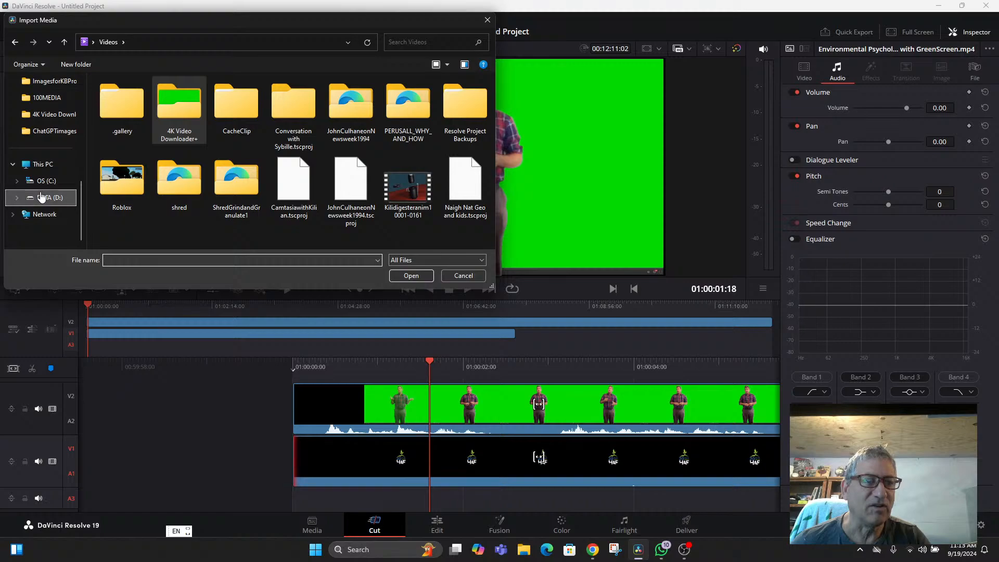
Search the DATA (D:) drive for "chat" and open the ChatGPTimages folder
scroll(158, 126, "down", 6)
scroll(162, 157, "down", 8)
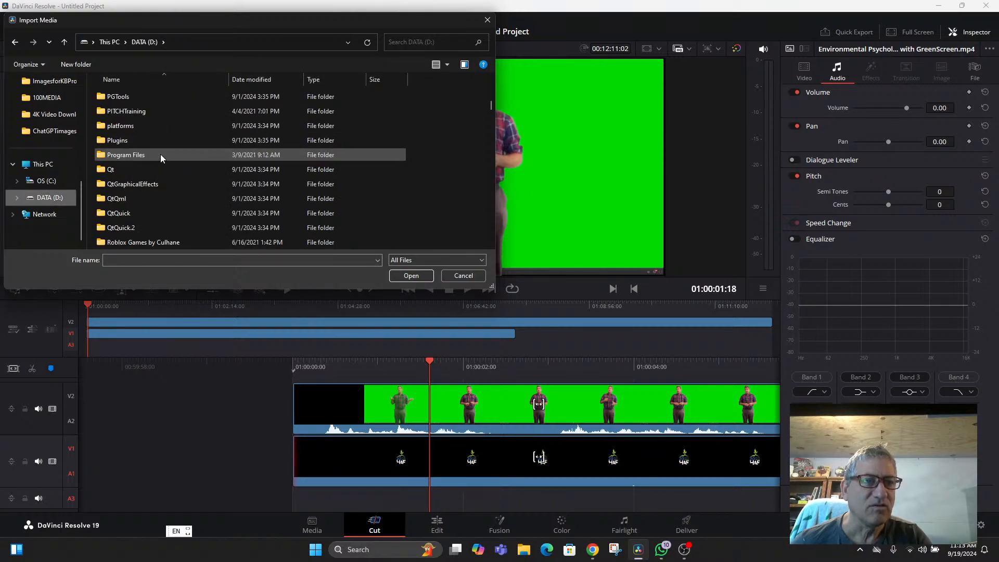
scroll(161, 154, "down", 10)
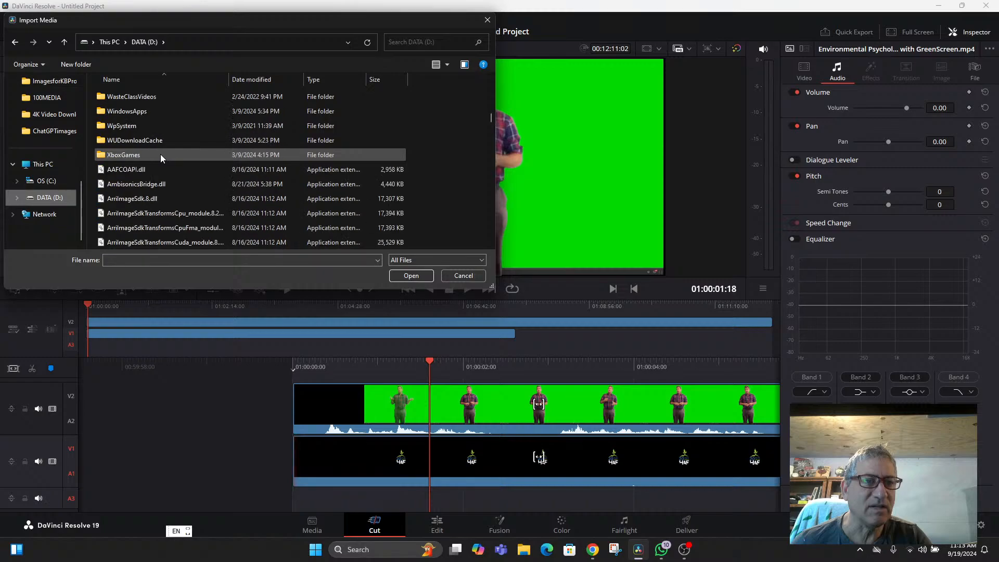
scroll(159, 144, "up", 10)
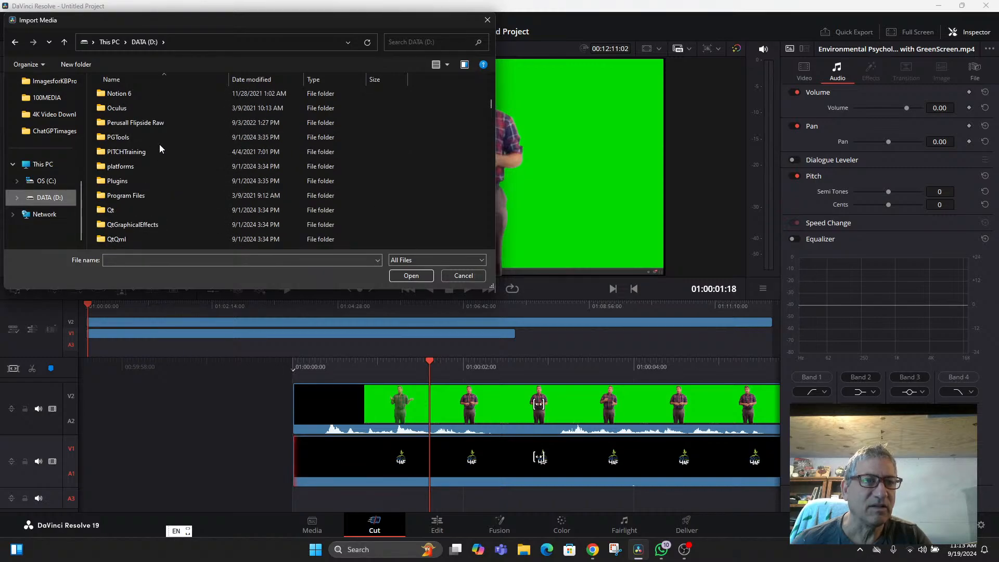
scroll(159, 144, "up", 6)
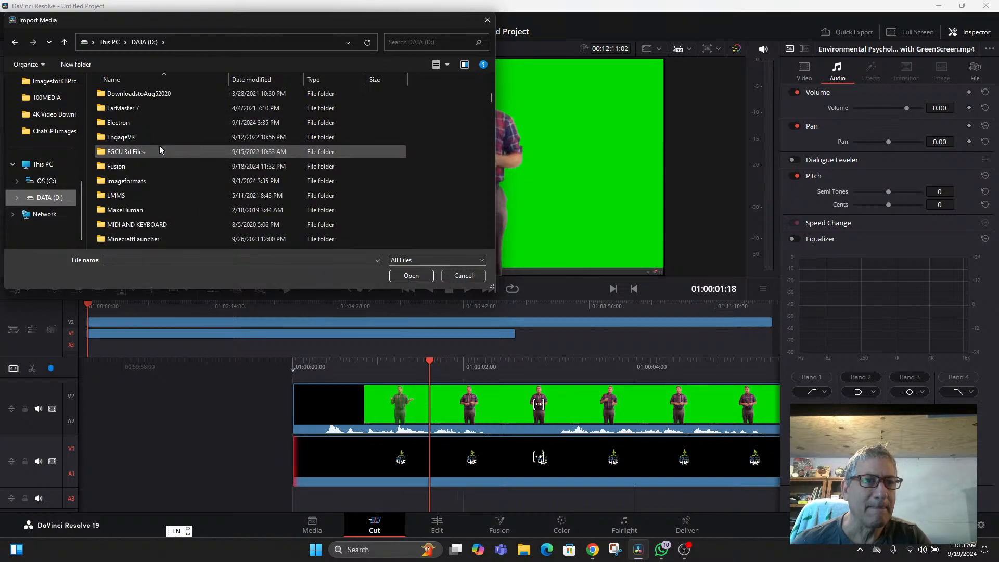
scroll(159, 145, "up", 5)
scroll(160, 148, "up", 2)
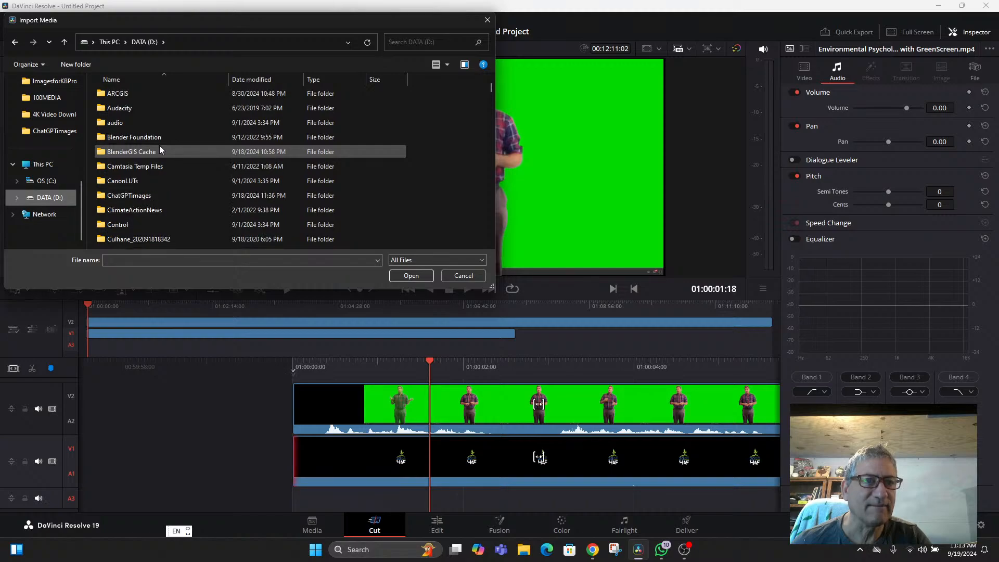
left_click(415, 42)
type("ch")
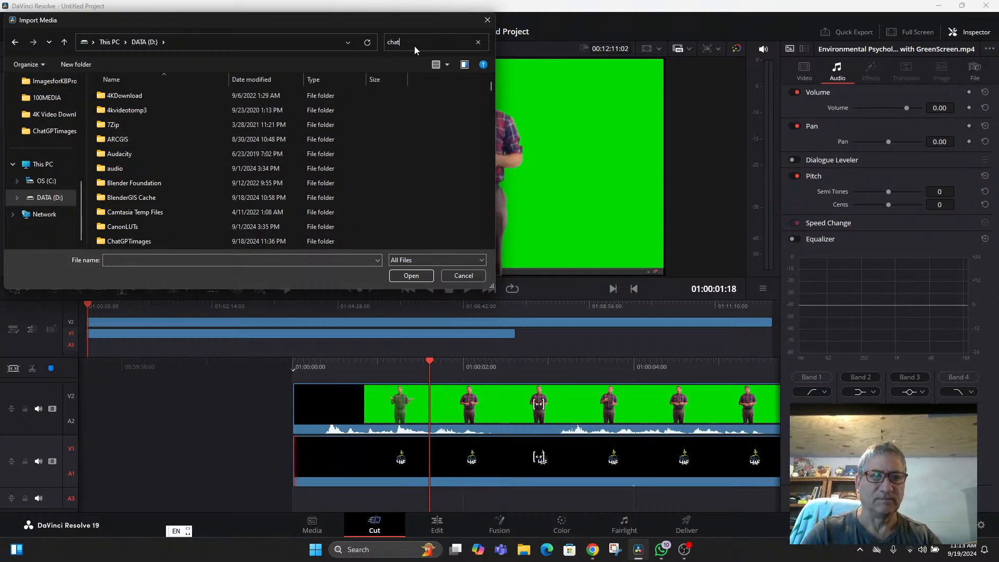
type("at")
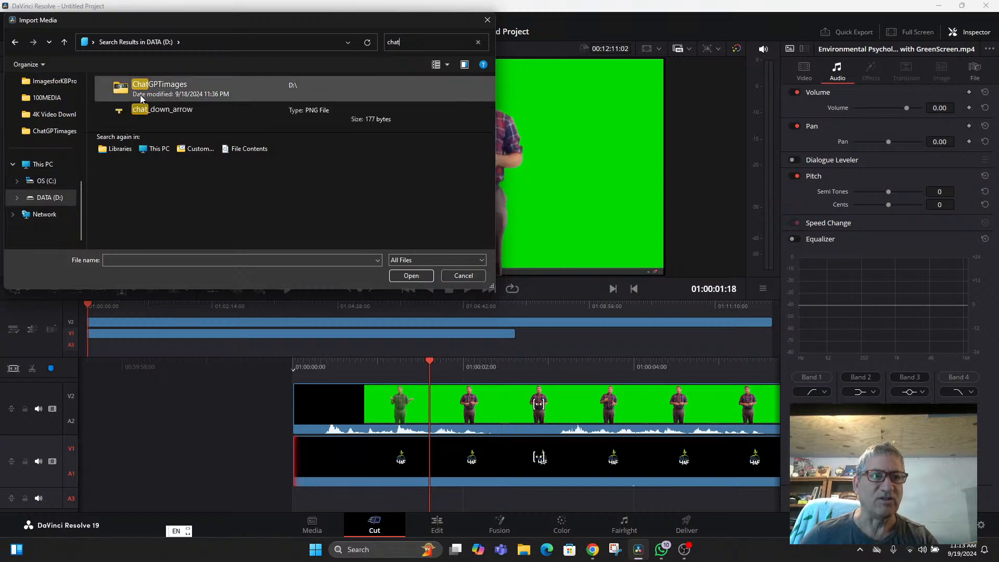
double_click(146, 89)
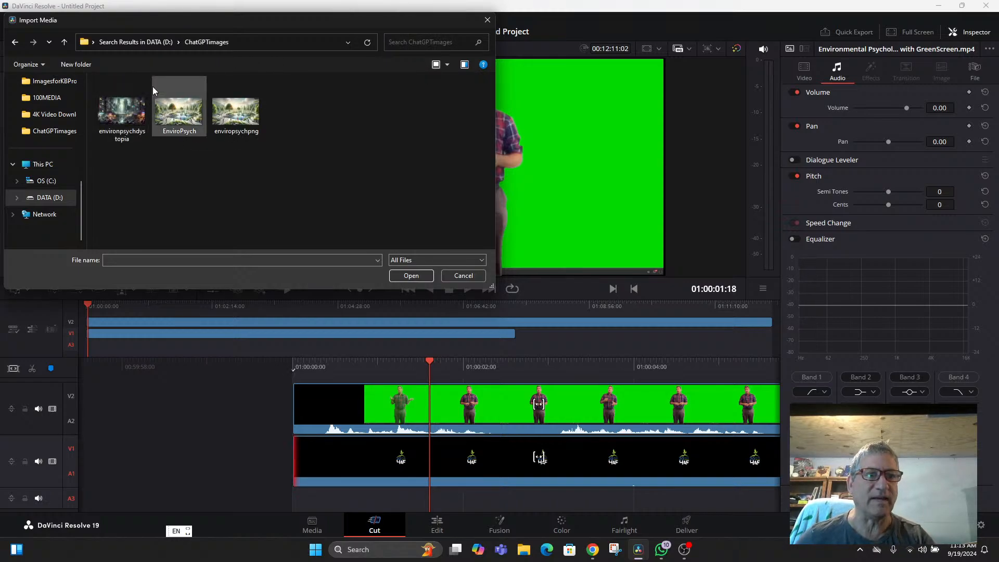
Import only the enviropsychpng image from the ChatGPTimages folder into the media pool
left_click(221, 125)
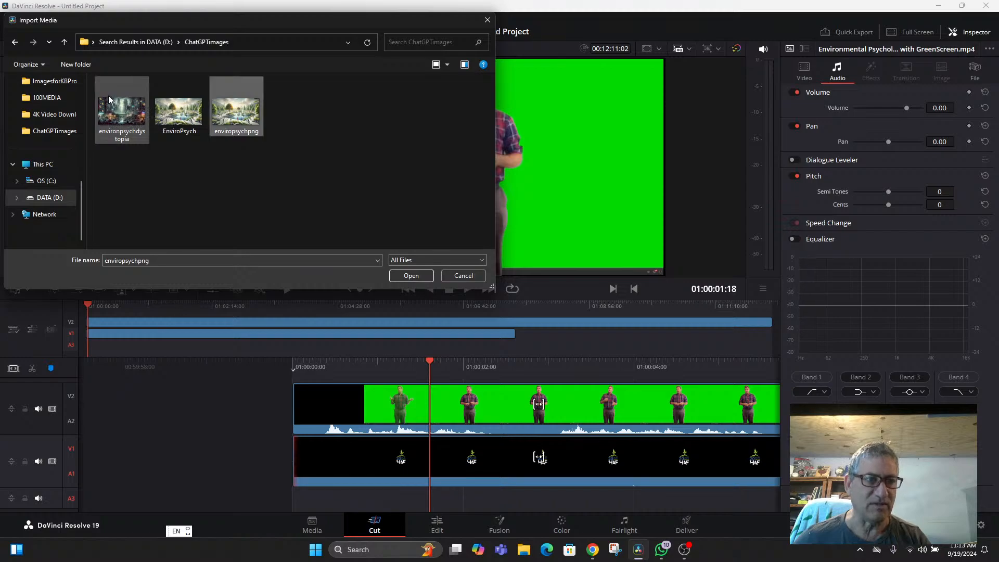
left_click(109, 99, "ctrl")
left_click(231, 127, "ctrl")
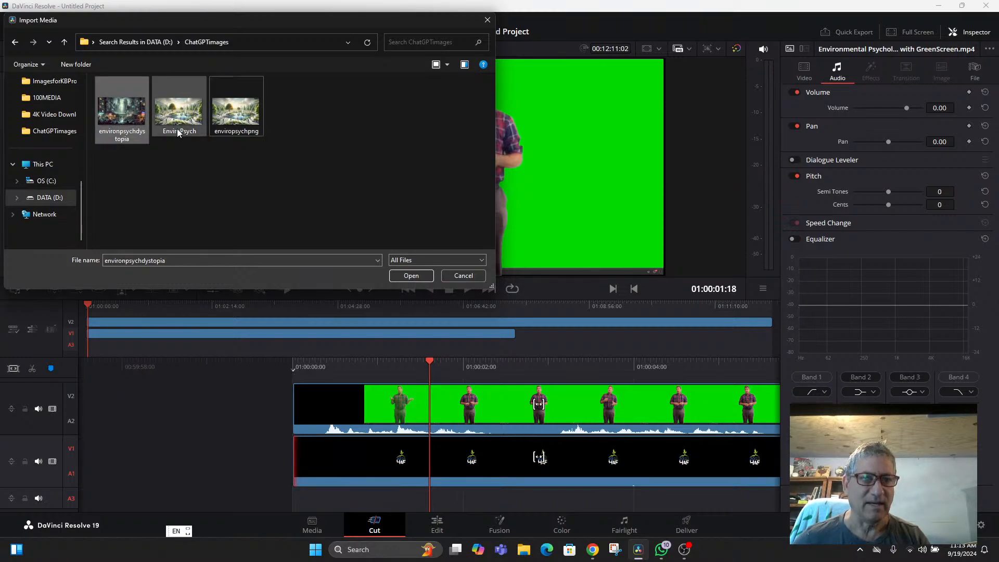
key("ctrl+a")
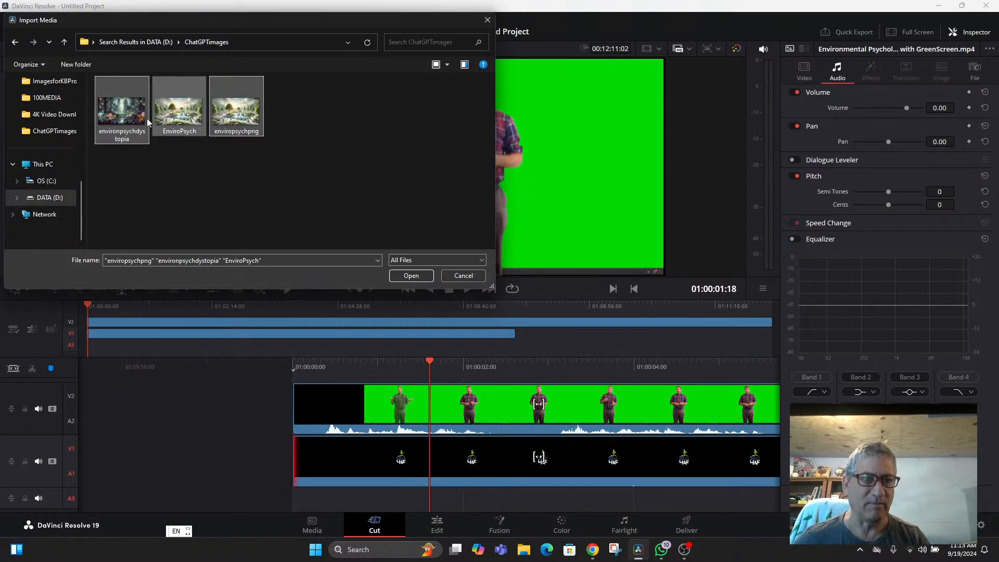
left_click(244, 122)
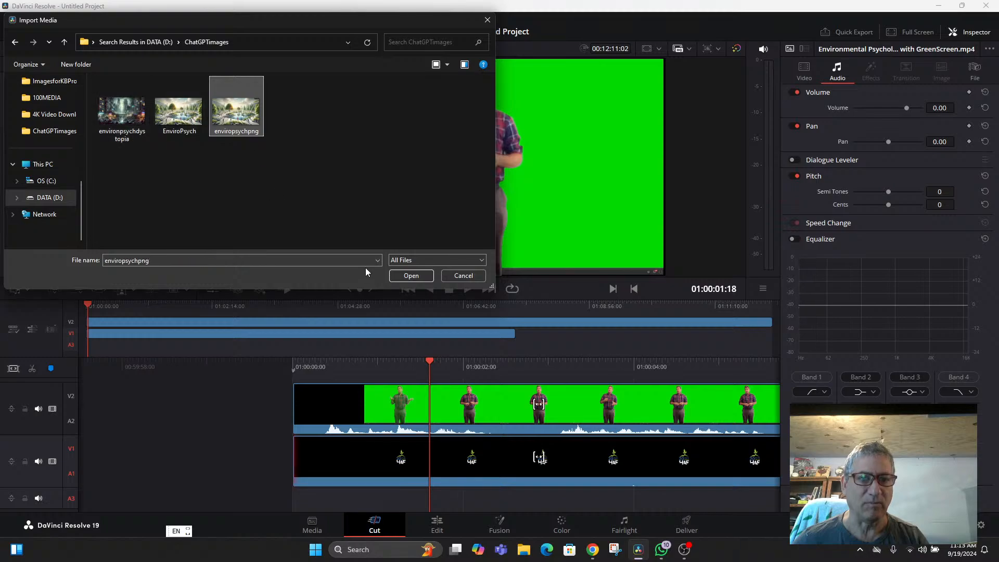
left_click(404, 275)
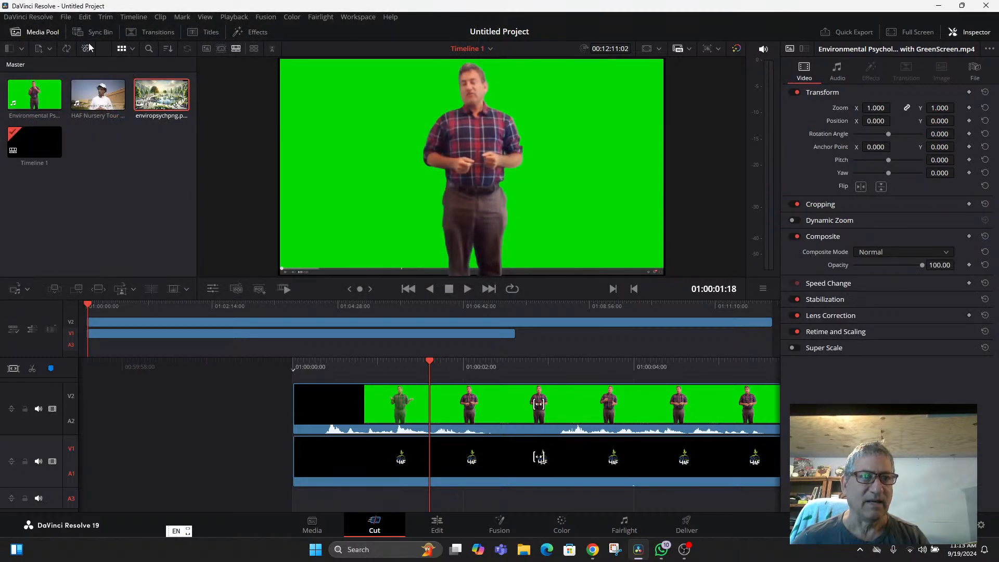
Import the environpsychdystopia image from the ChatGPTimages folder into the media pool
left_click(67, 21)
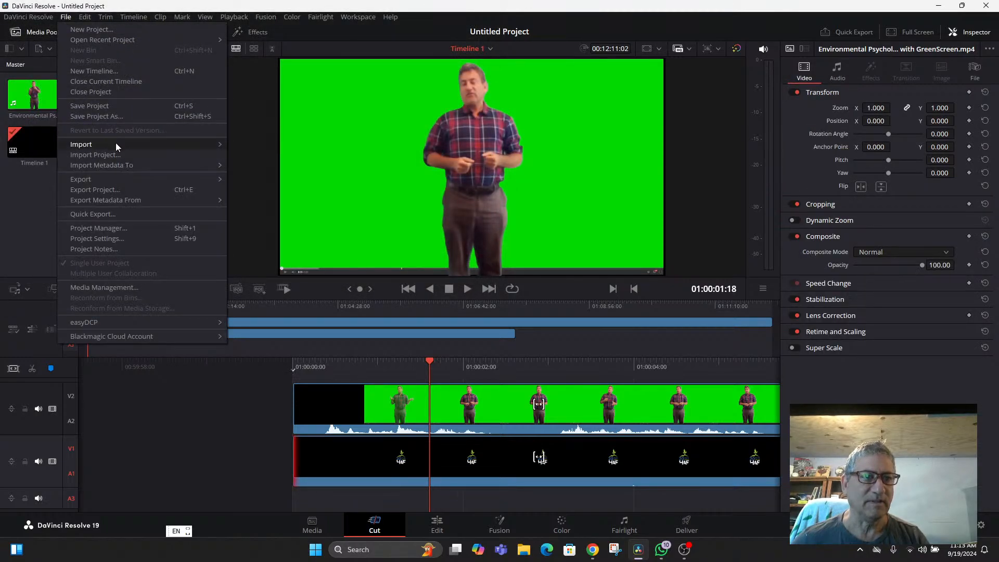
mouse_move(116, 142)
left_click(244, 155)
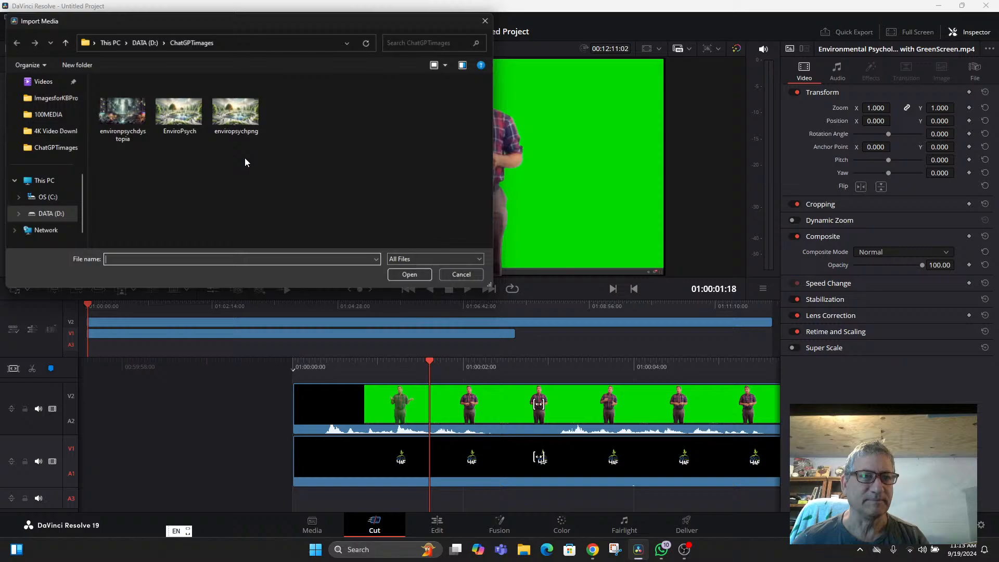
left_click(119, 118)
double_click(119, 118)
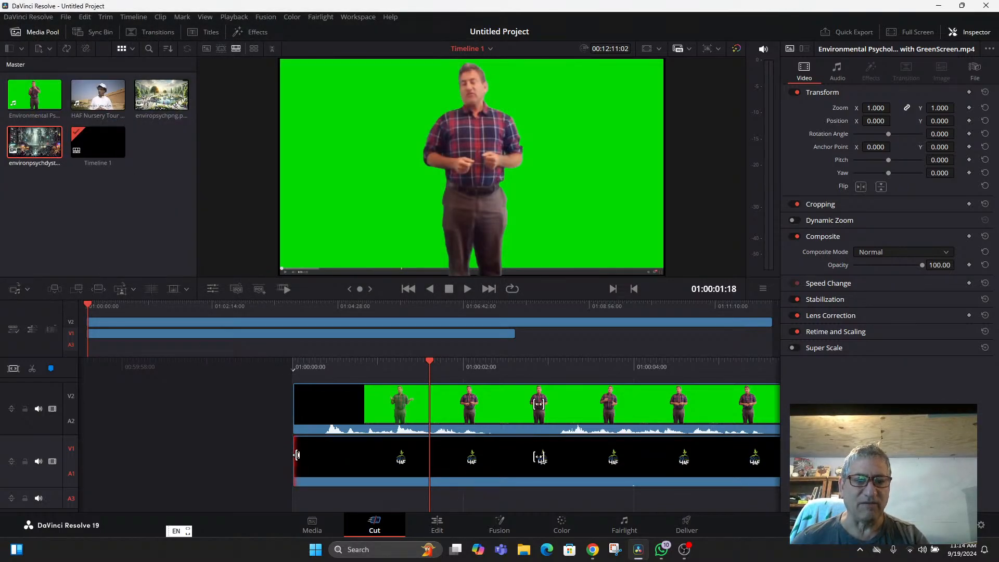
Try to trim the start of the stacked timeline clips, and undo the trim
left_click_drag(297, 455, 491, 469)
left_click(330, 461)
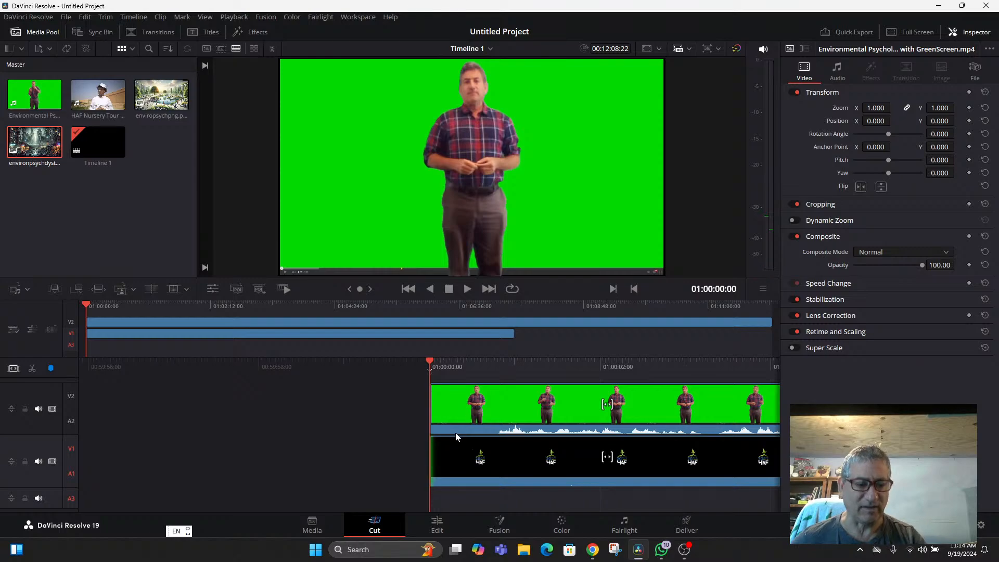
key("ctrl+z")
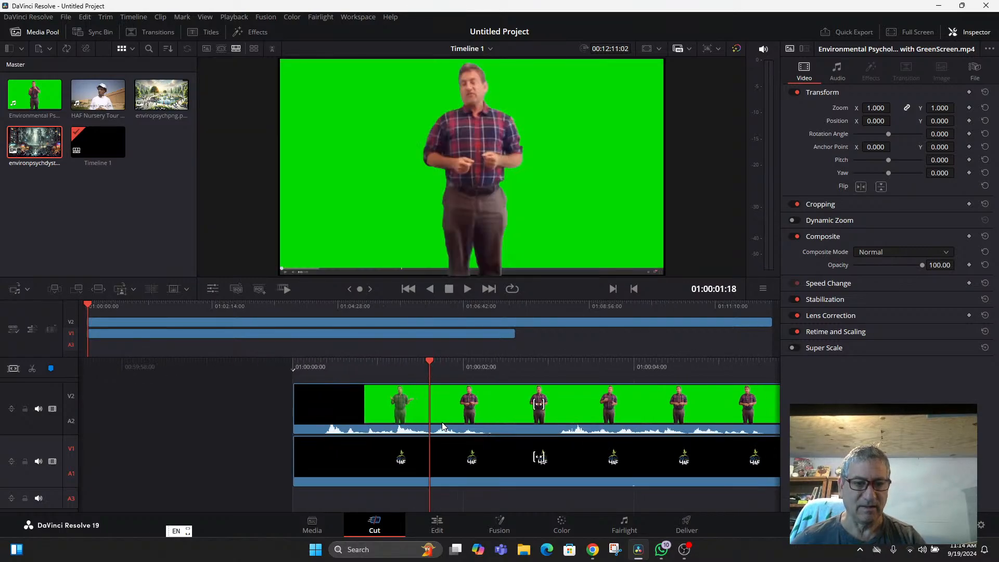
Undo the environpsychdystopia image import and redo it to restore the image in the media pool
key("ctrl+z")
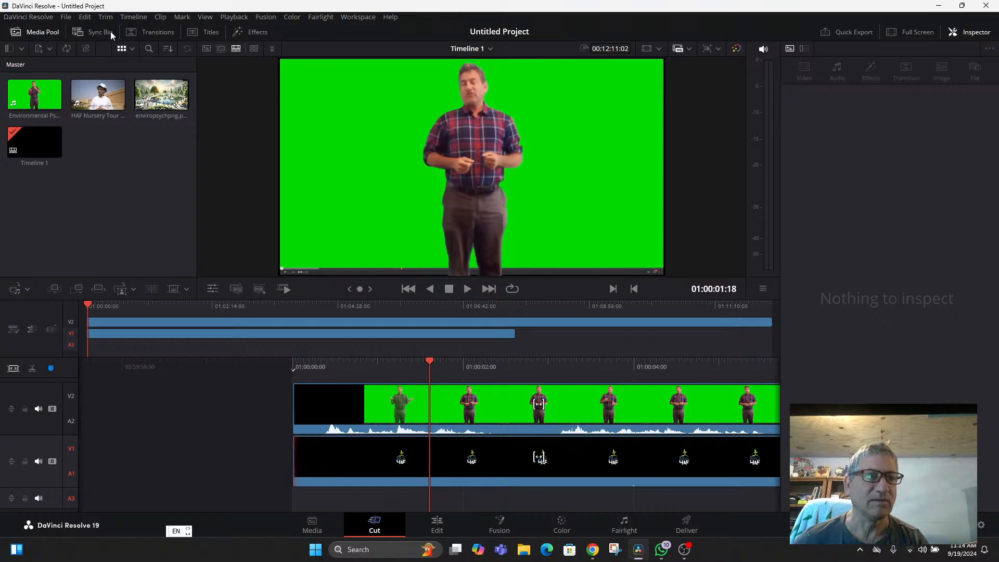
left_click(84, 17)
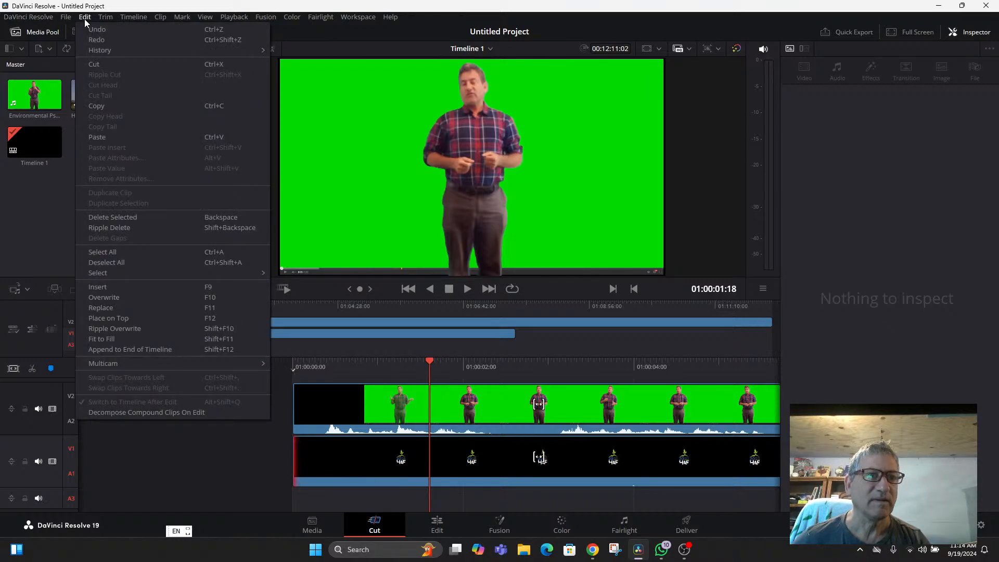
left_click(107, 41)
left_click(131, 248)
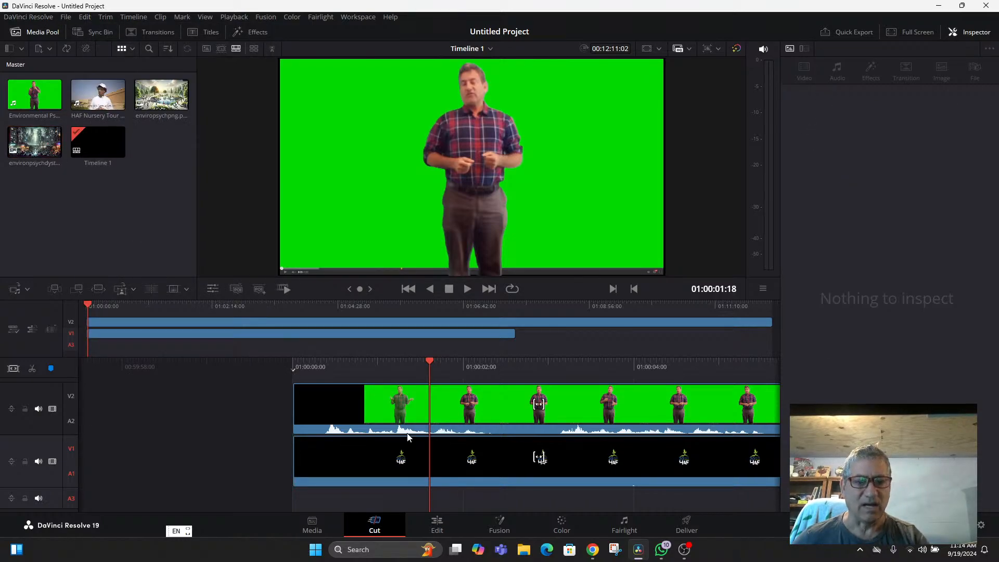
Lock the V2 track that holds the green-screen presenter clip
left_click(297, 422)
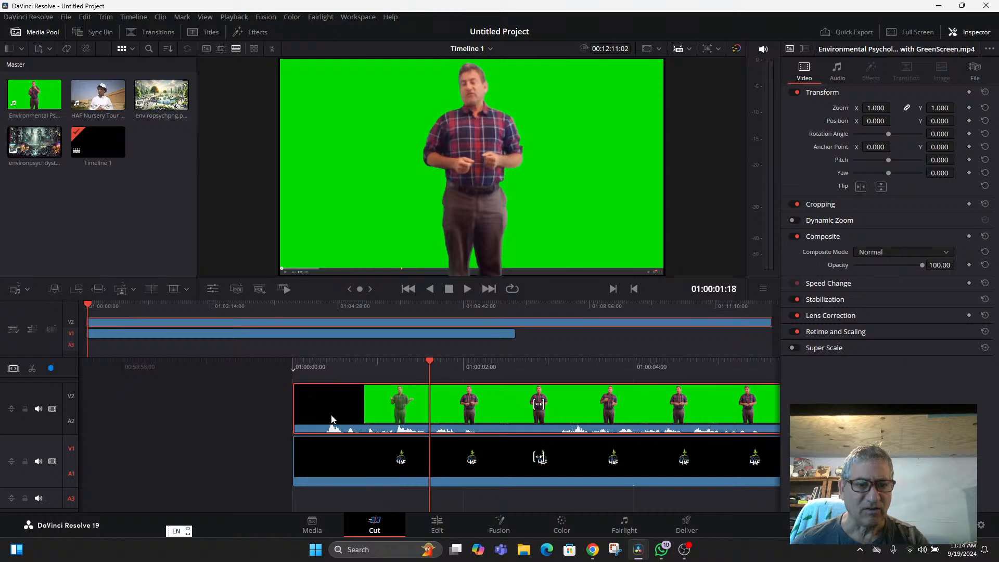
left_click(322, 473)
left_click_drag(299, 467, 297, 473)
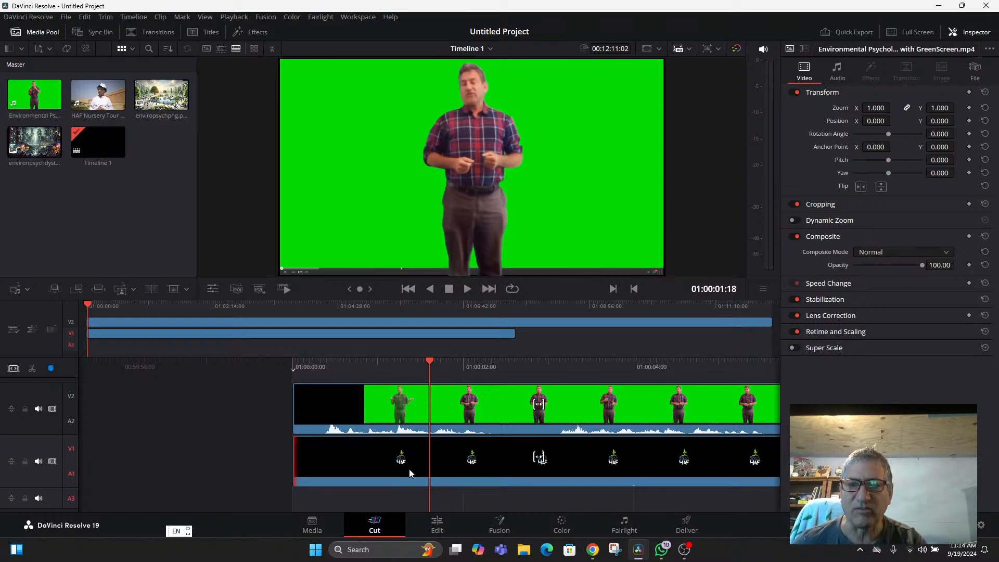
left_click(441, 467)
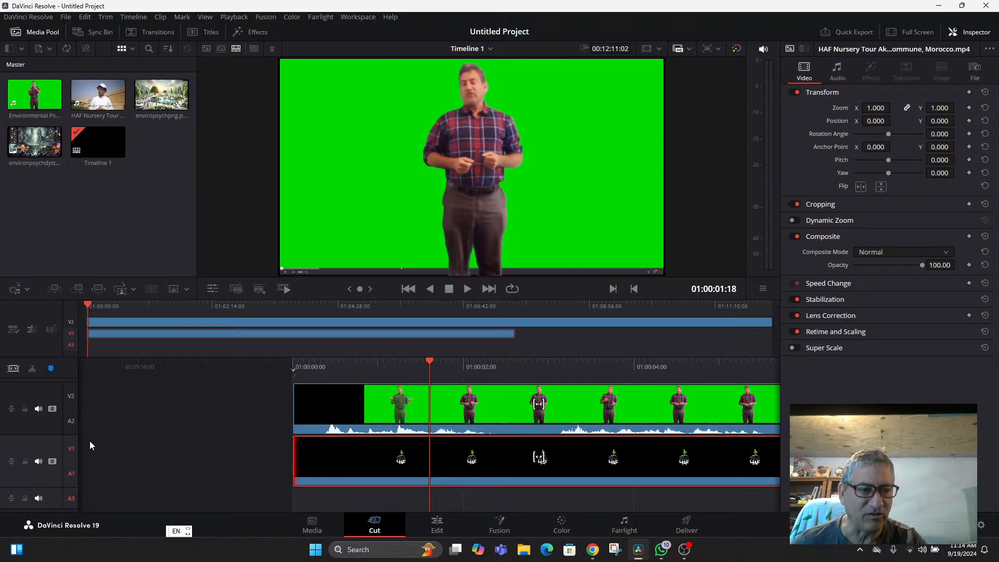
left_click(25, 409)
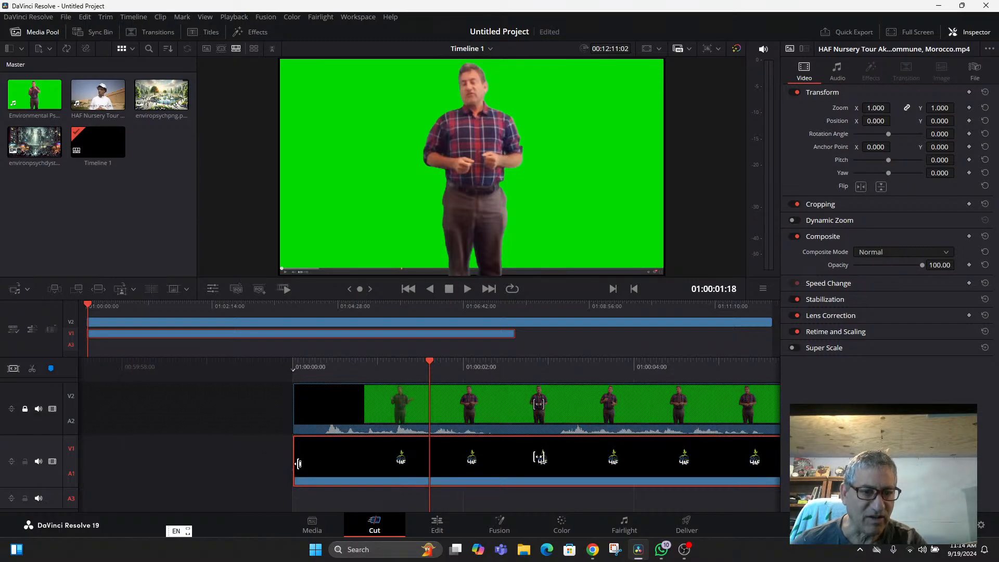
Delete the HAF Nursery Tour clip from track V1
left_click_drag(299, 463, 363, 465)
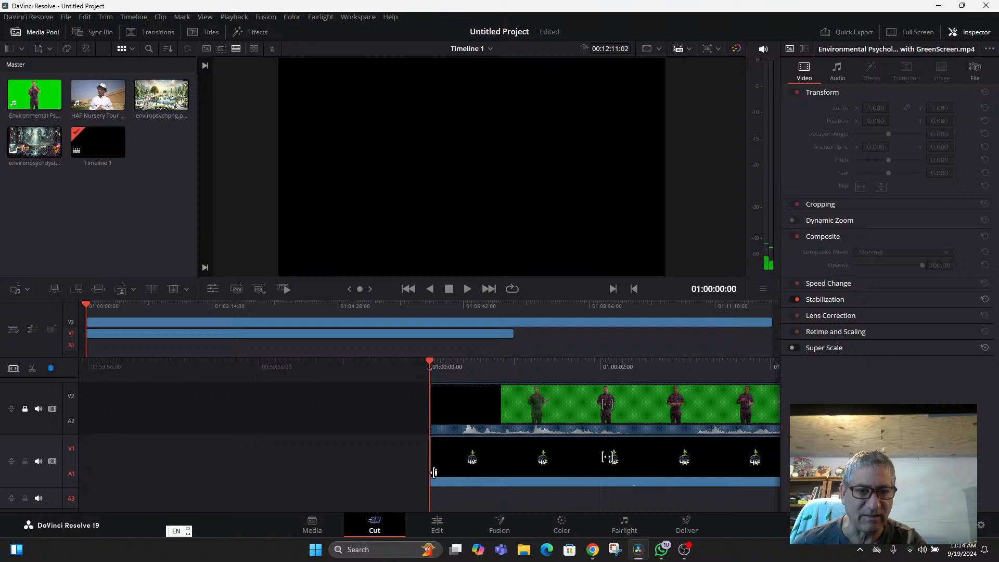
left_click_drag(435, 467, 218, 448)
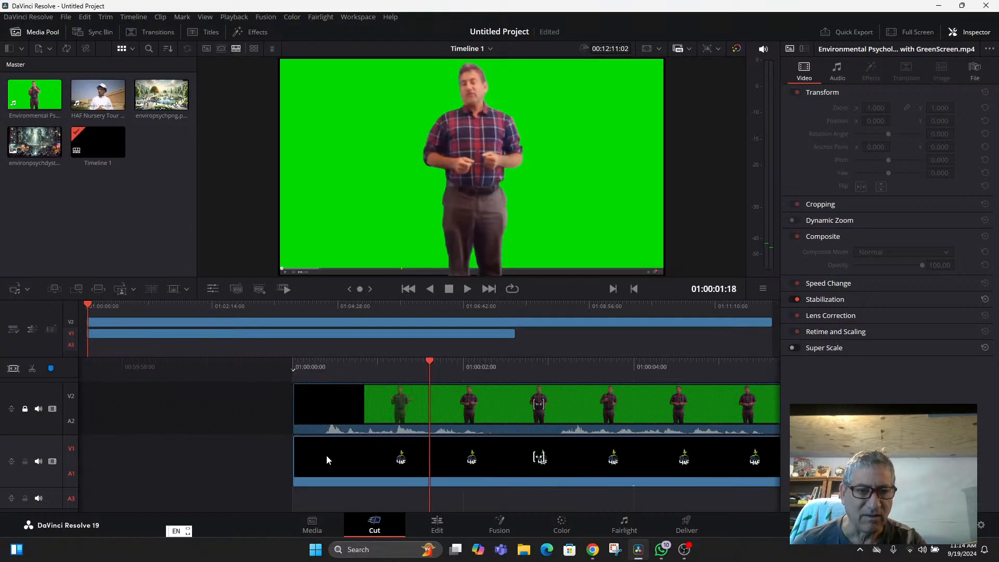
left_click(481, 469)
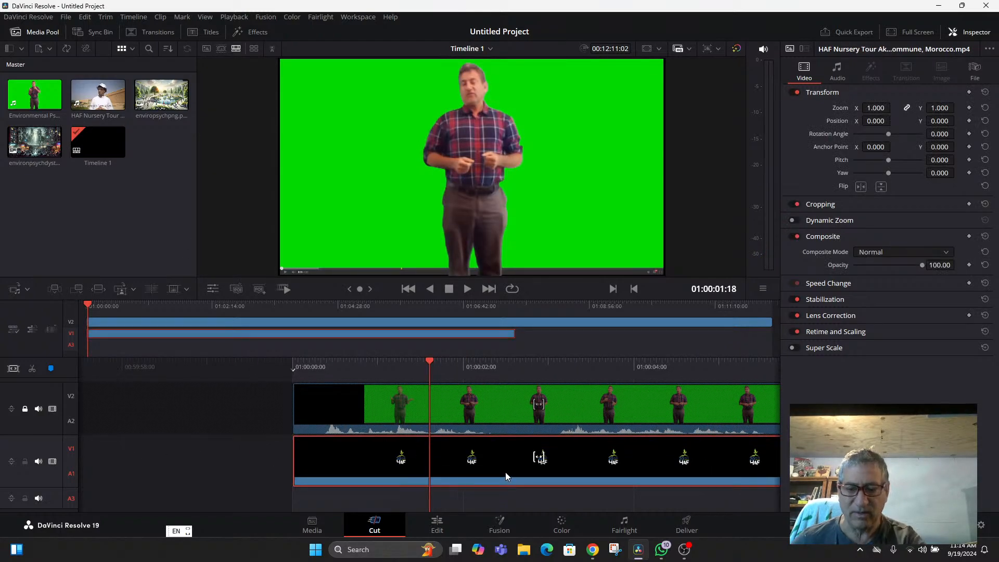
key("Delete")
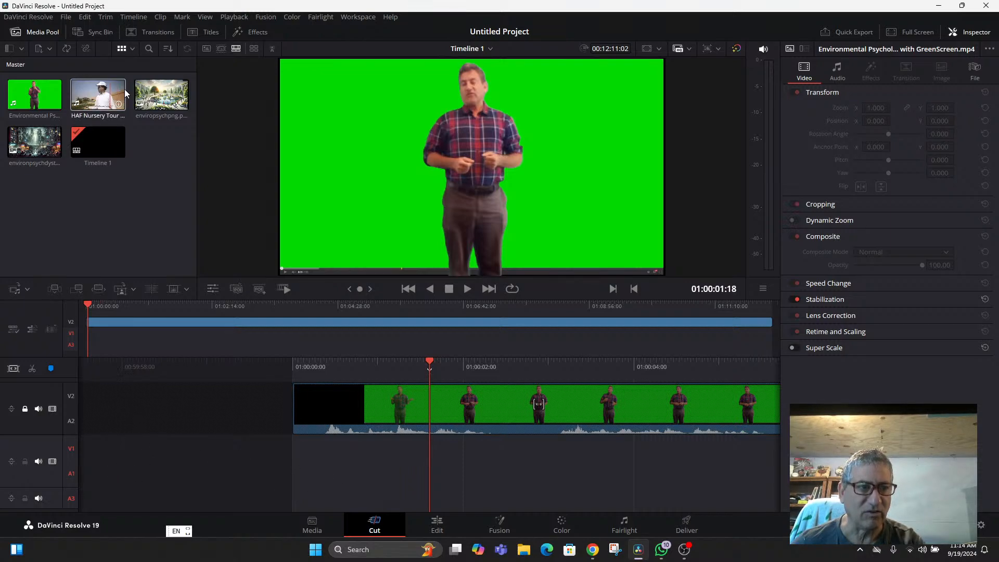
Fill track V1 with the enviropsychpng image from the timeline start to 01:00:24:23, followed directly by the environpsychdystopia image
left_click_drag(162, 96, 295, 432)
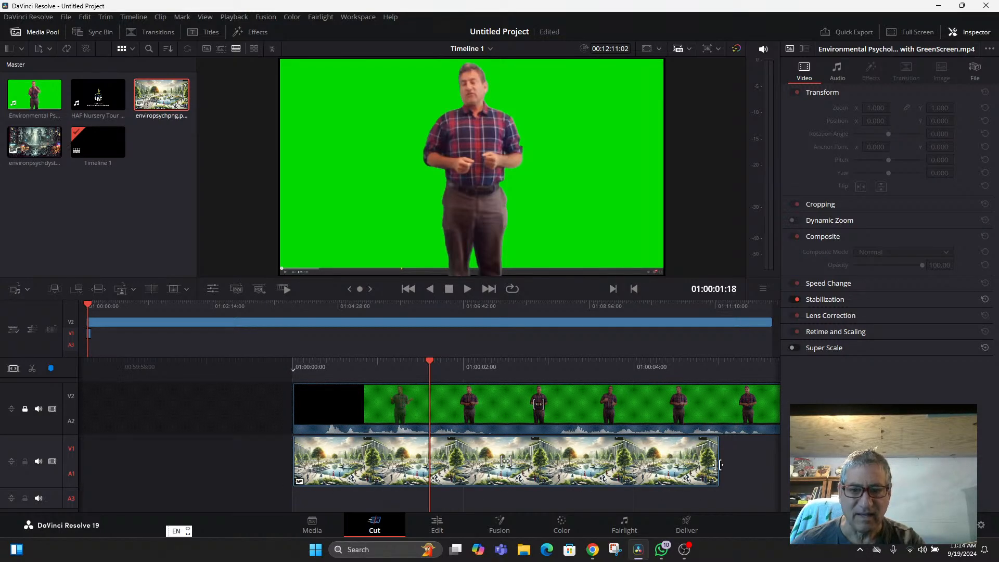
left_click_drag(719, 466, 429, 463)
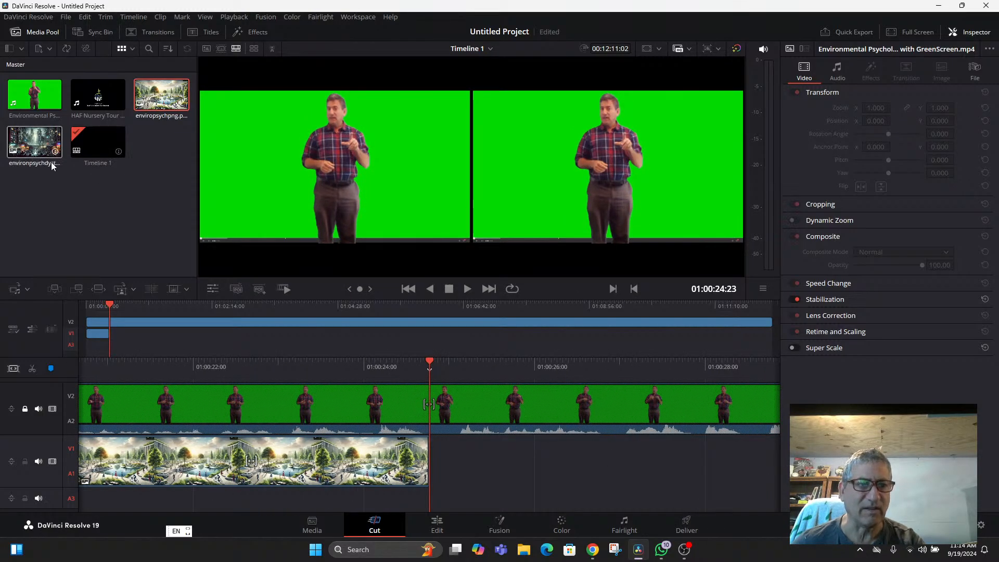
left_click_drag(35, 142, 499, 474)
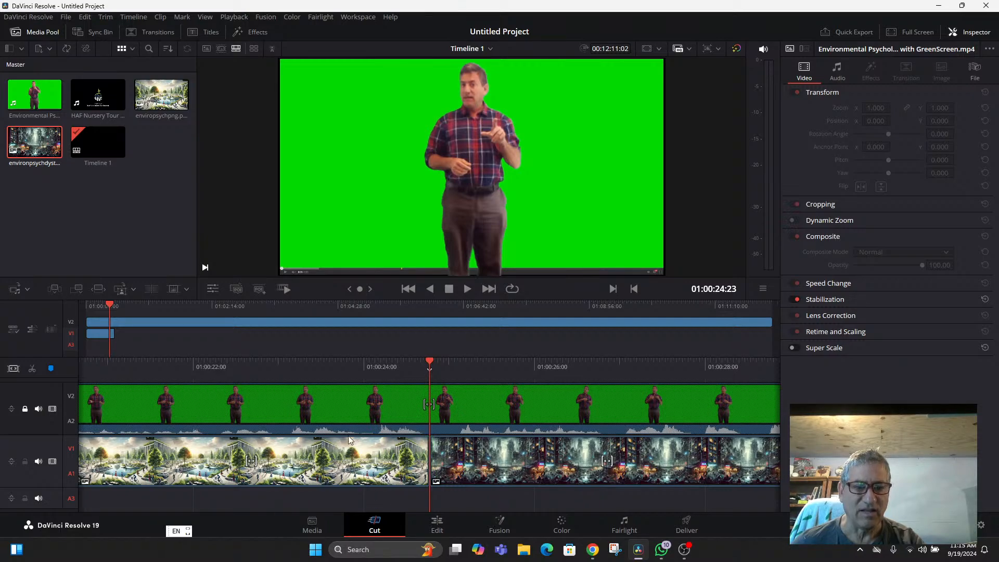
Play the timeline from its start and stop at 01:00:02:14, with the presenter in frame
left_click(188, 308)
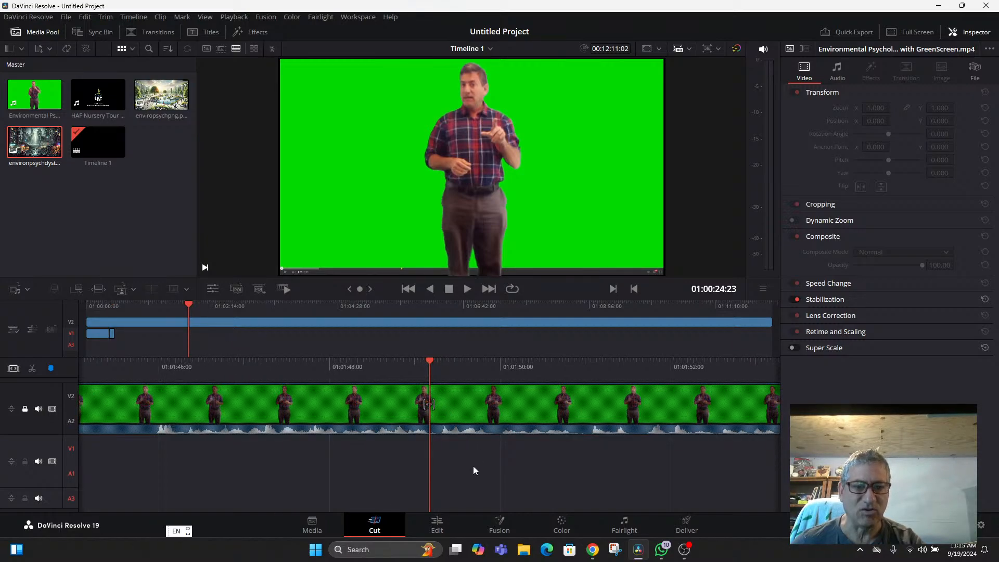
left_click(409, 291)
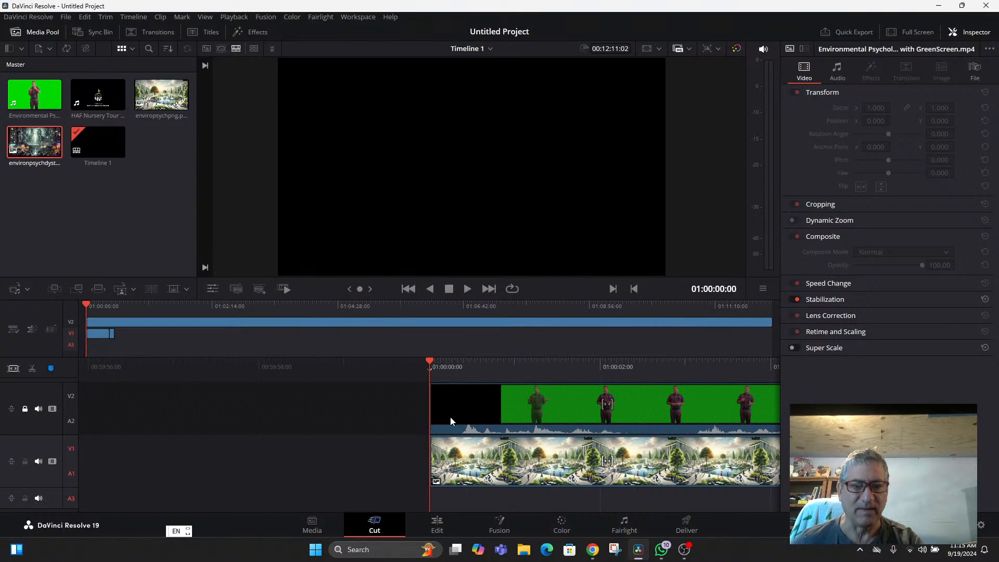
key("space")
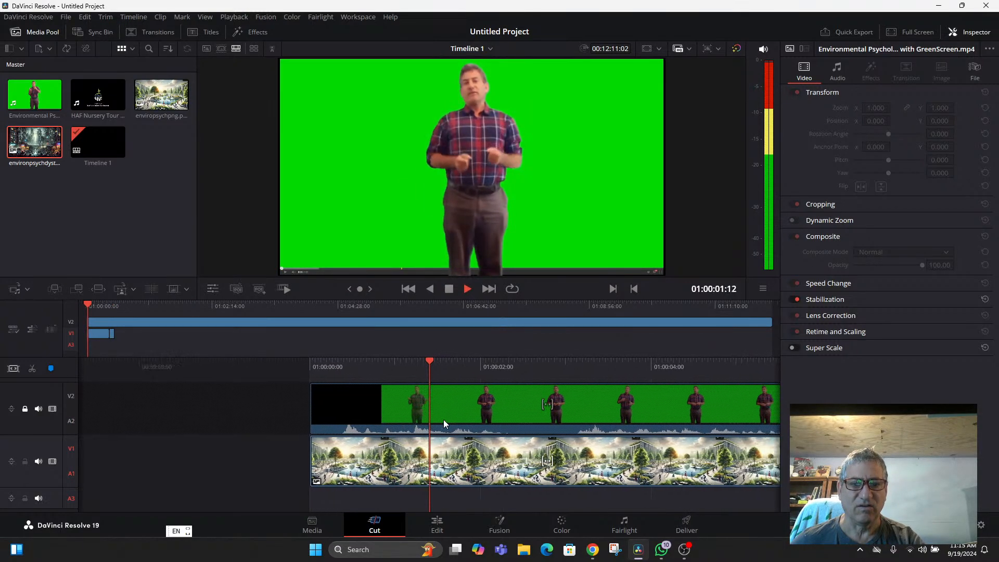
key("space")
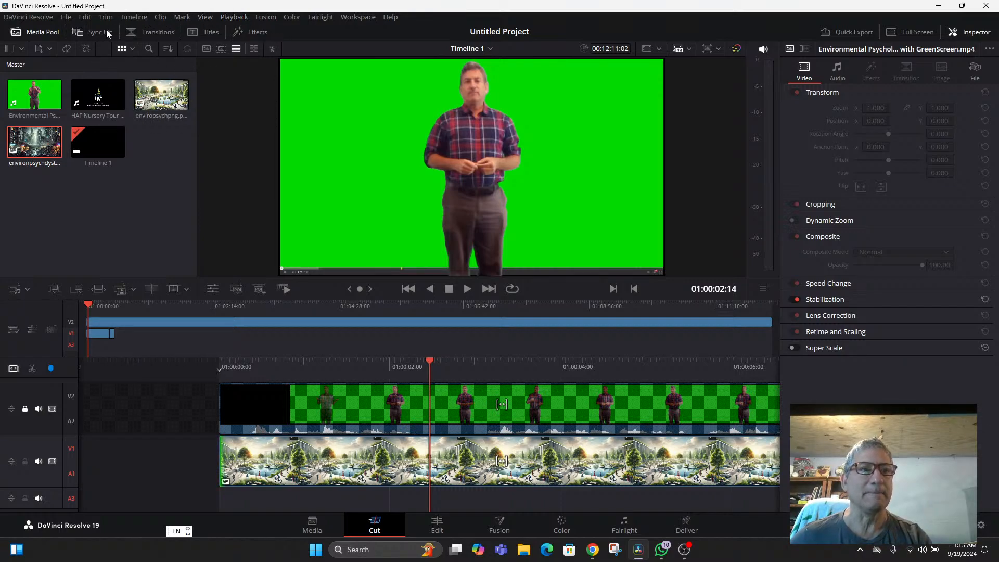
Unlock track V2 and apply the Resolve FX 3D Keyer effect to the green-screen clip
left_click(244, 32)
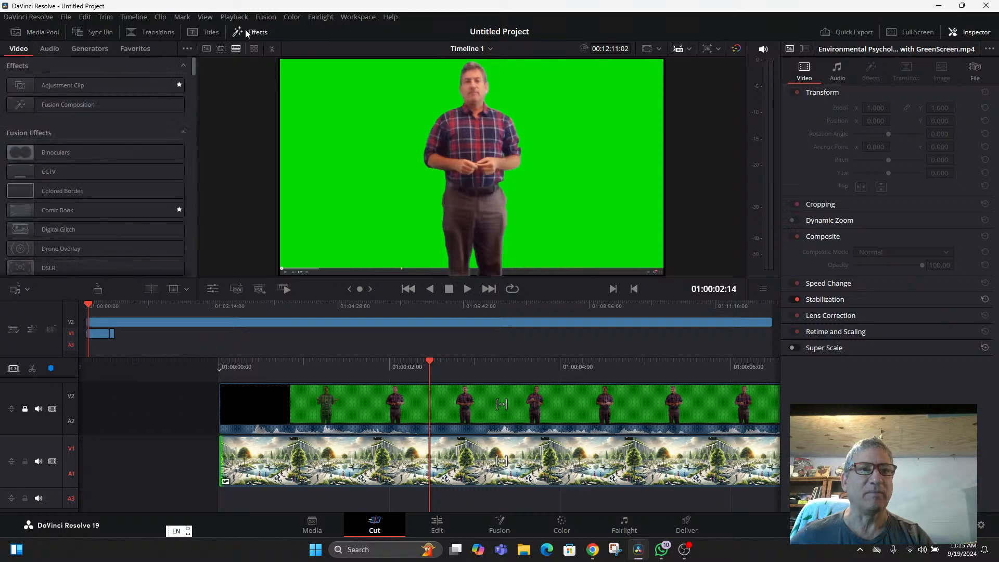
left_click_drag(197, 63, 193, 84)
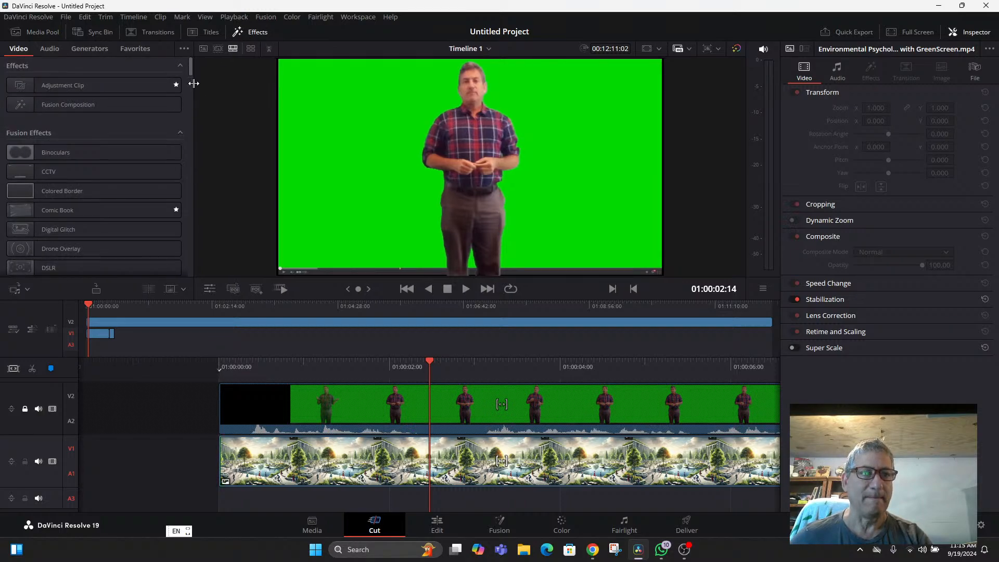
scroll(183, 113, "down", 5)
scroll(182, 180, "down", 5)
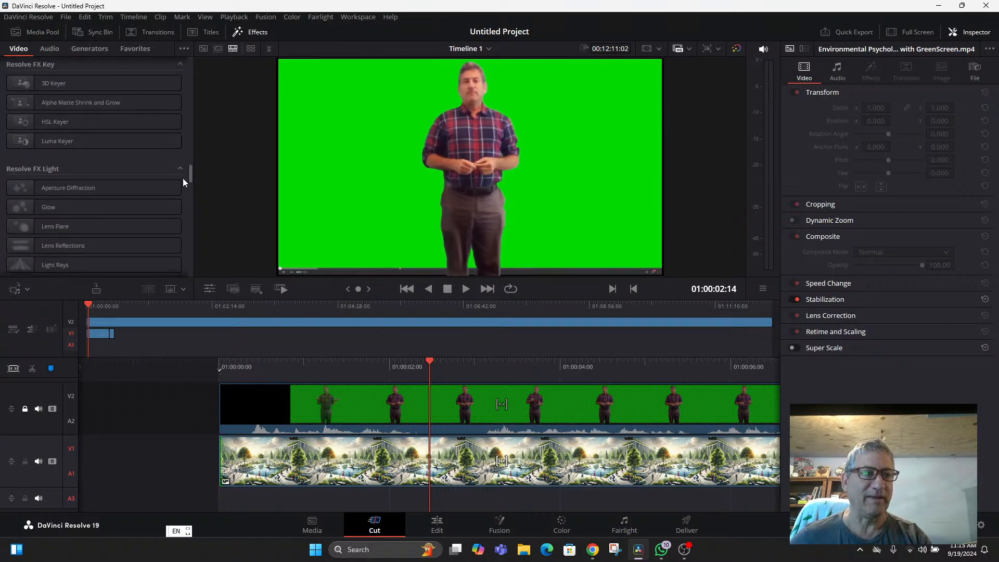
scroll(183, 189, "up", 6)
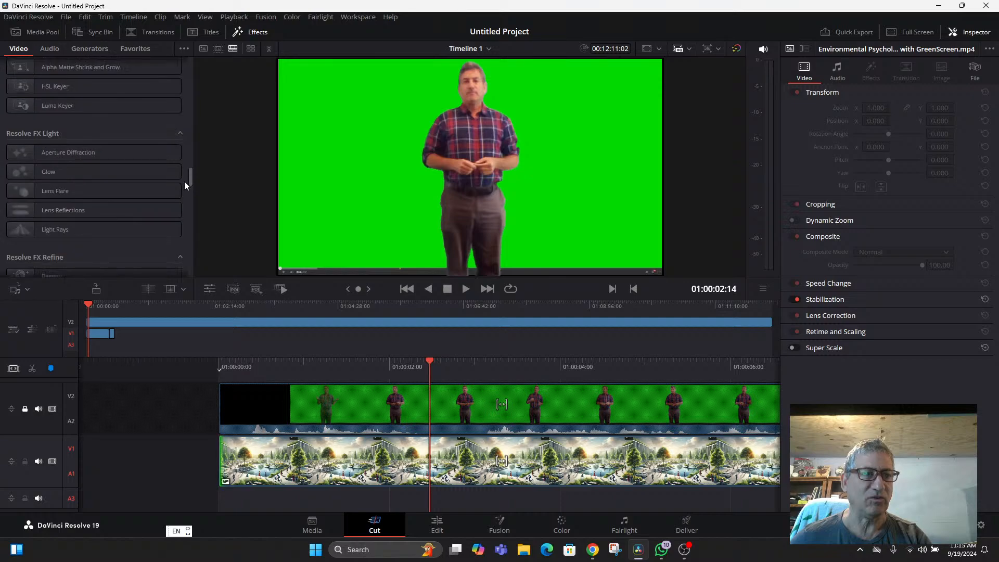
mouse_move(192, 161)
left_mouse_down()
mouse_move(196, 76)
mouse_move(185, 278)
mouse_move(193, 69)
mouse_move(180, 174)
left_mouse_up()
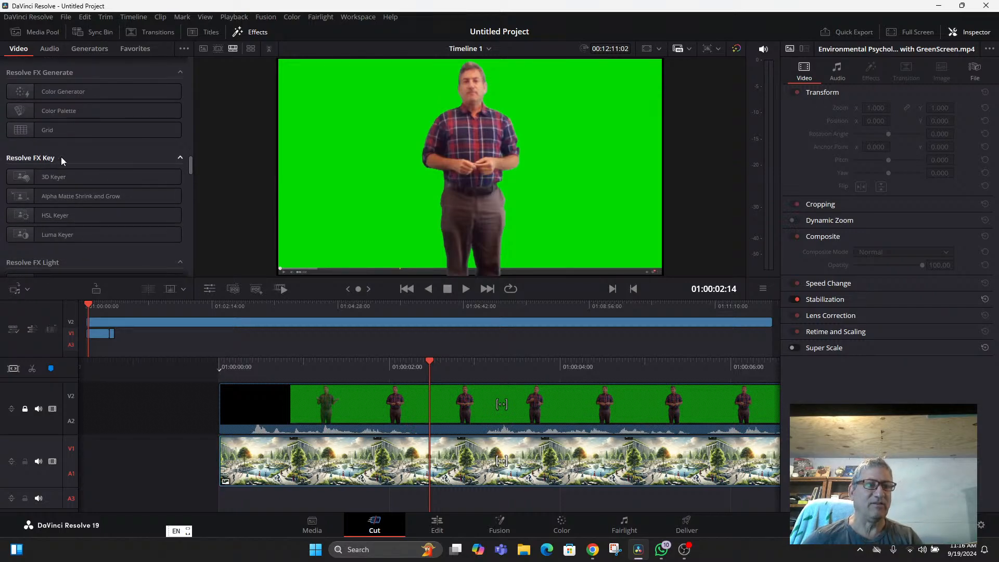
left_click(38, 179)
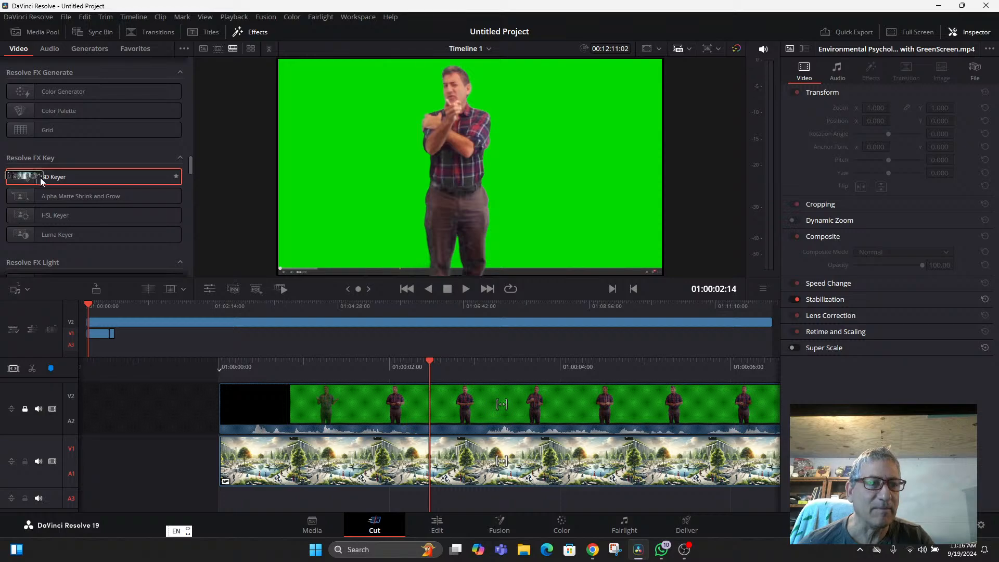
left_click_drag(40, 177, 369, 413)
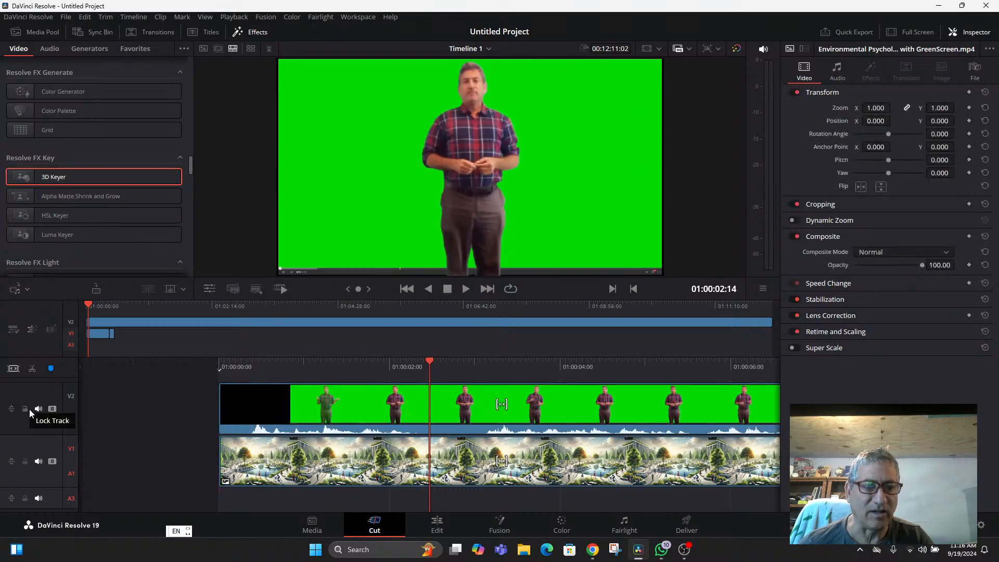
left_click_drag(54, 178, 325, 409)
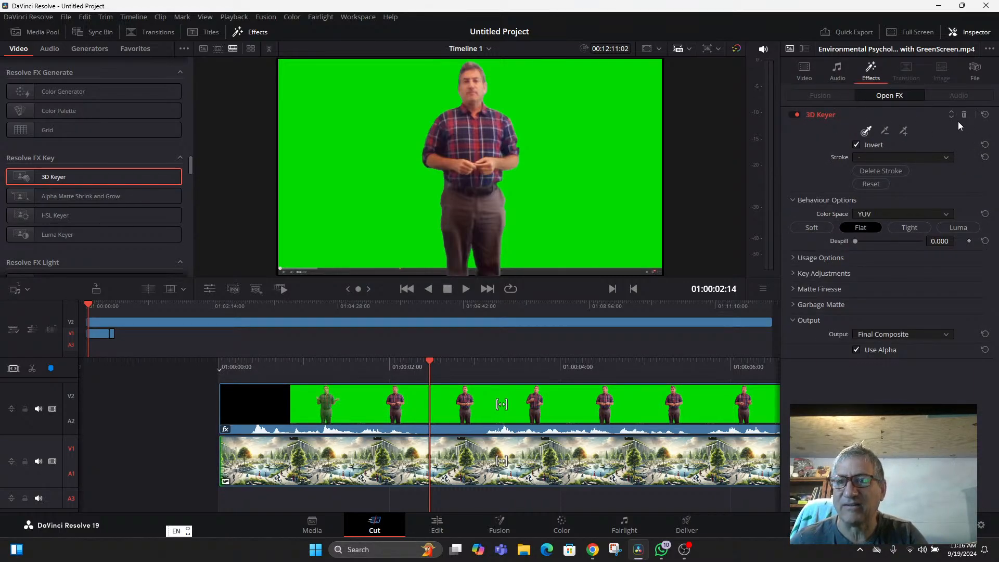
Activate the 3D Keyer's add-stroke picker and check the effect by switching it off and back on
left_click(904, 131)
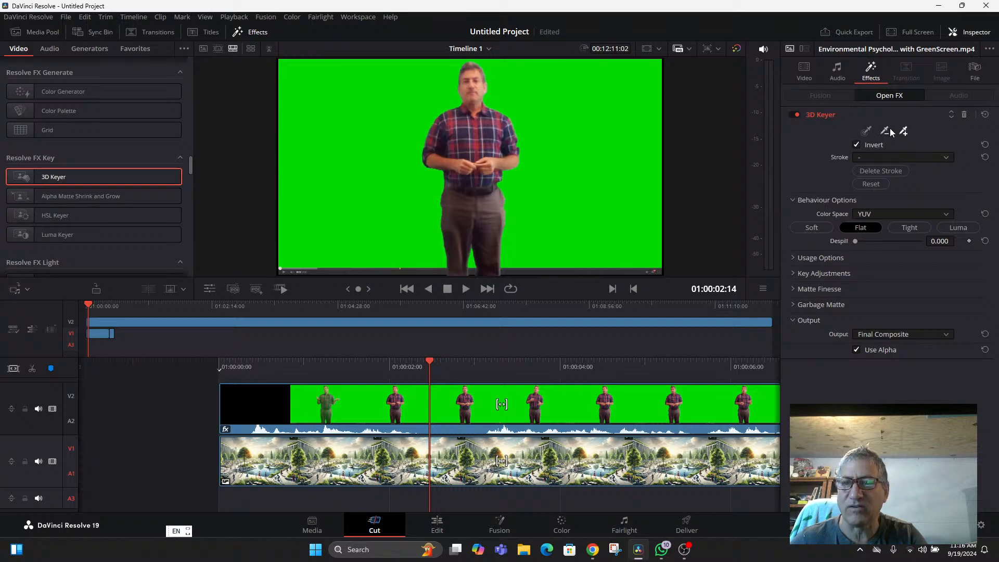
left_click(812, 82)
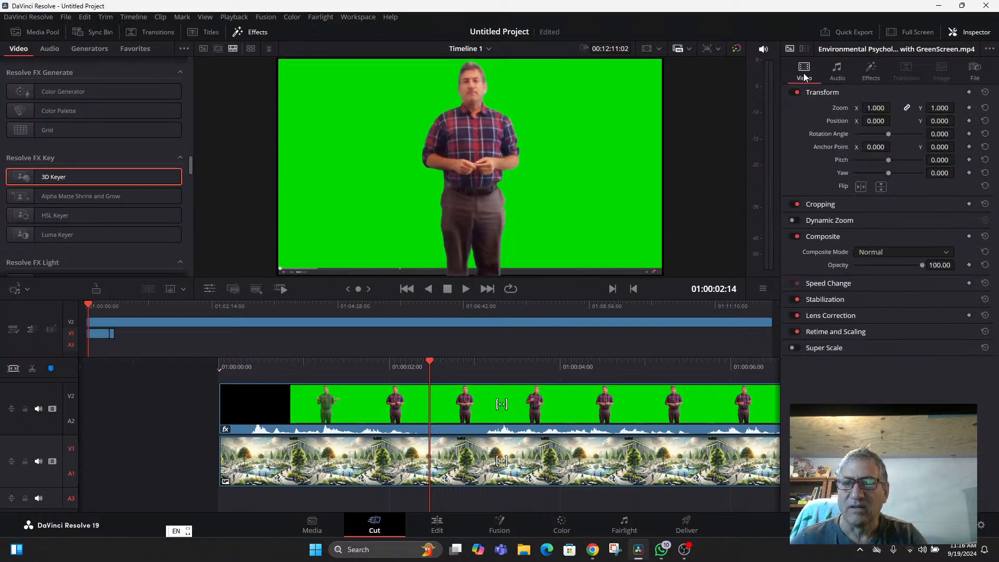
left_click(838, 69)
left_click(866, 78)
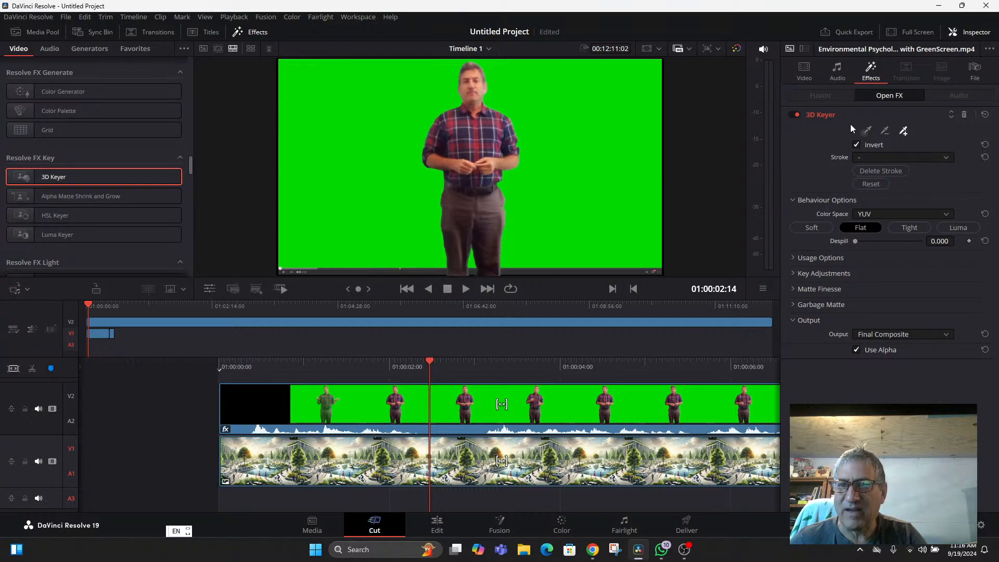
left_click(794, 114)
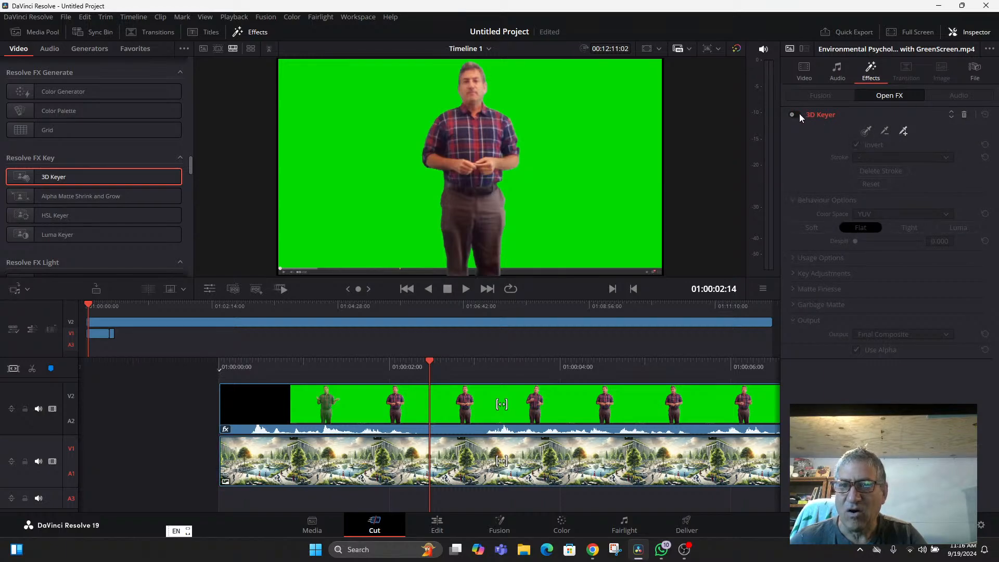
left_click(797, 114)
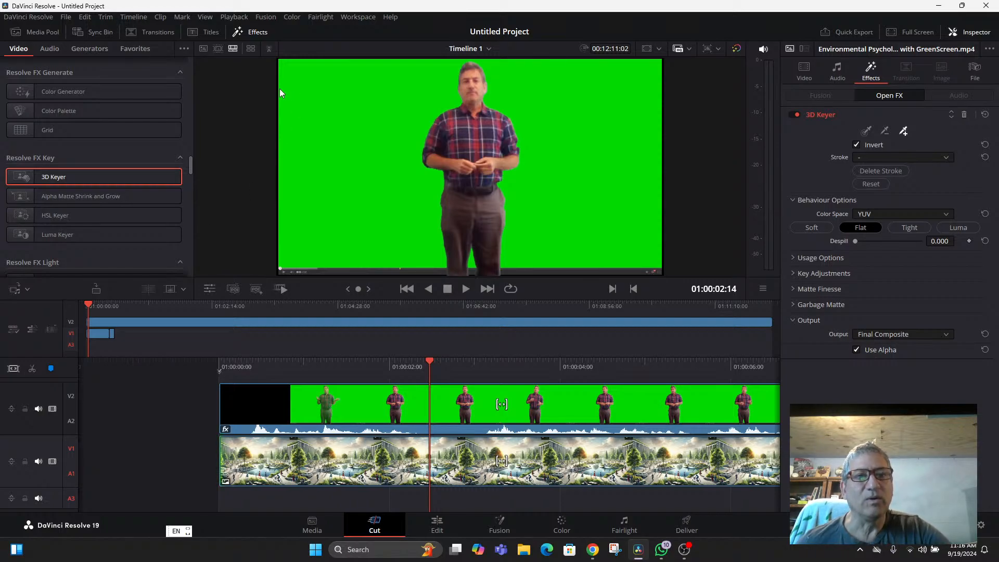
Switch to the Edit page and set the viewer's on-screen control to Open FX Overlay
left_click(351, 19)
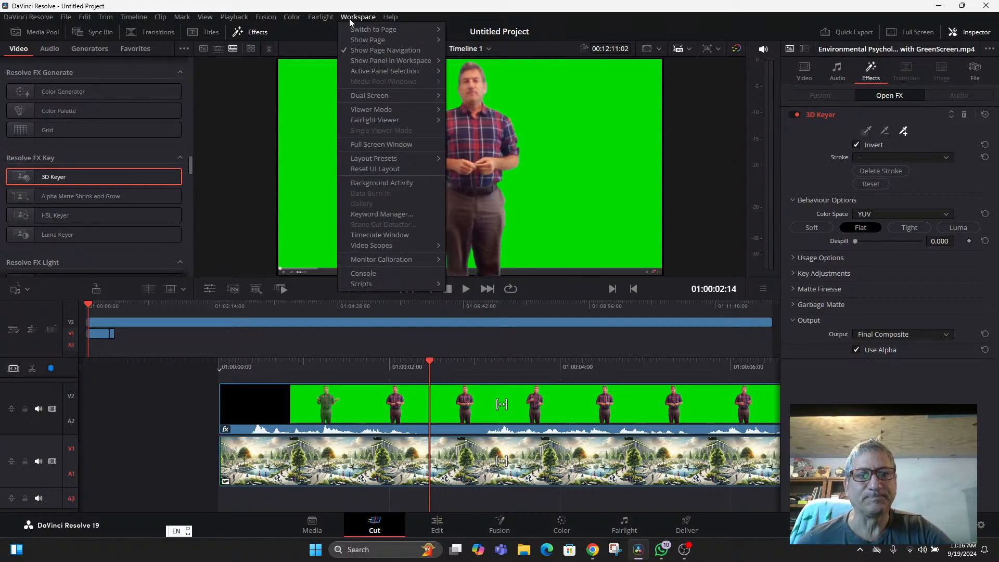
mouse_move(358, 29)
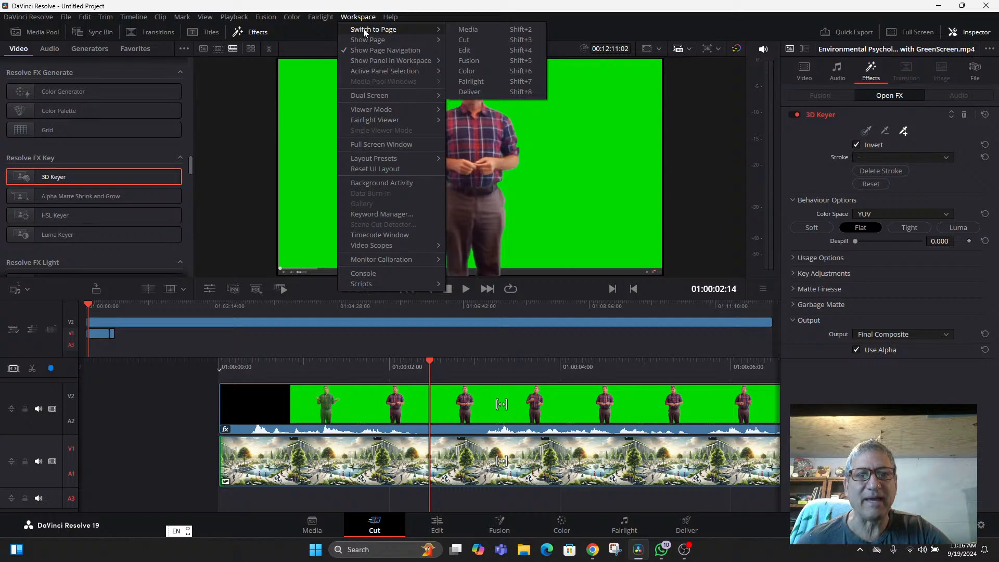
left_click(478, 47)
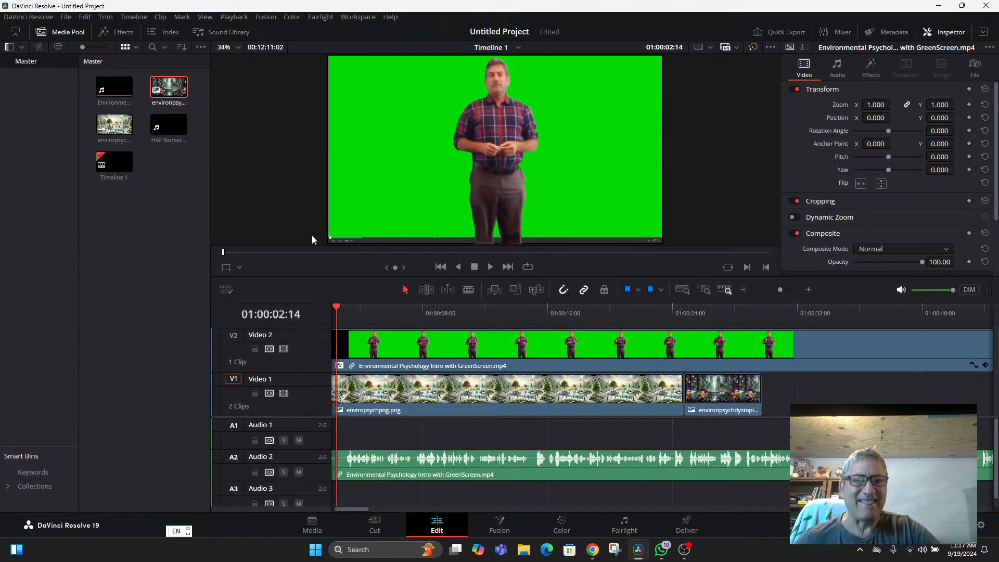
left_click(240, 268)
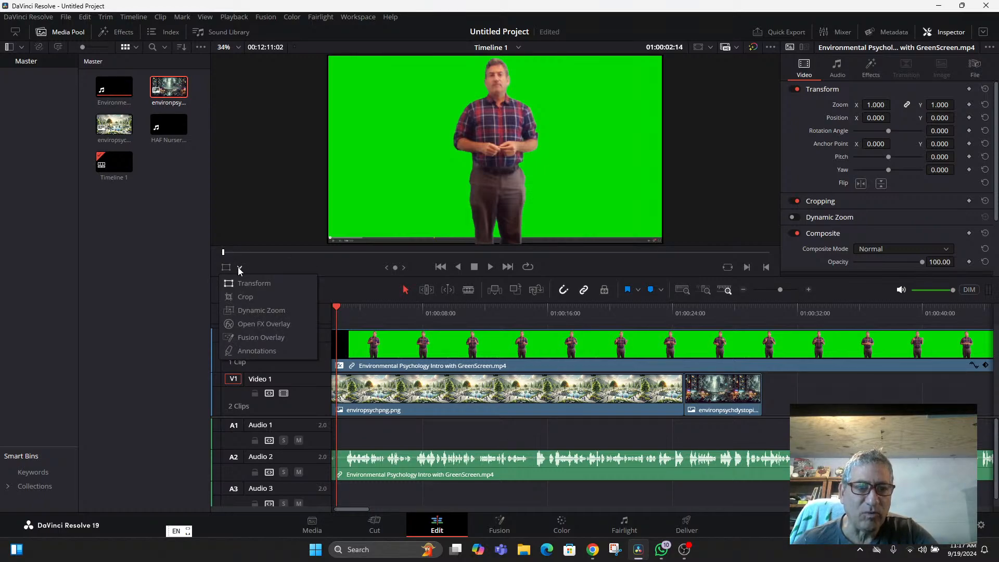
left_click(249, 324)
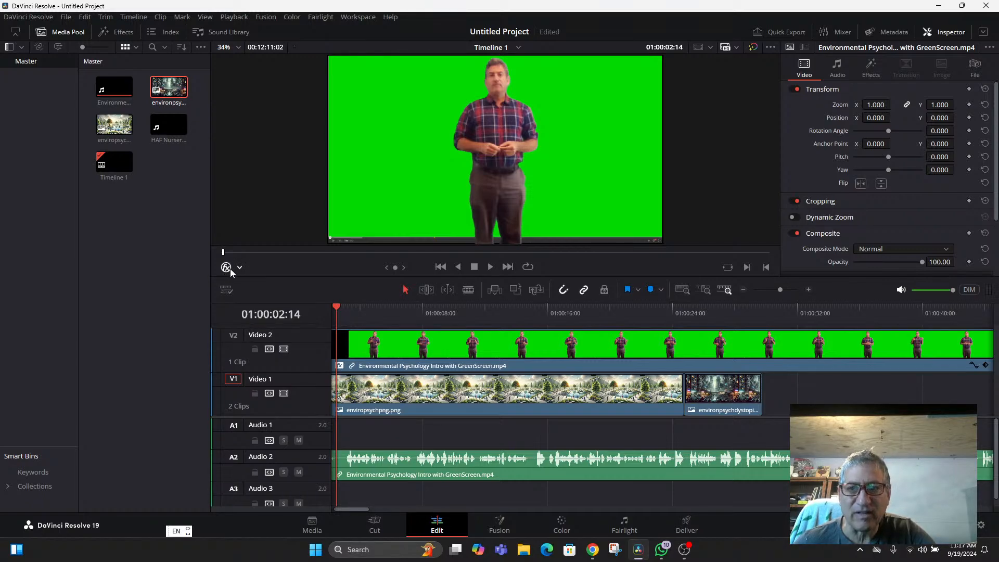
Key out the green background by sampling it beside the presenter with the 3D Keyer's add picker
left_click(872, 71)
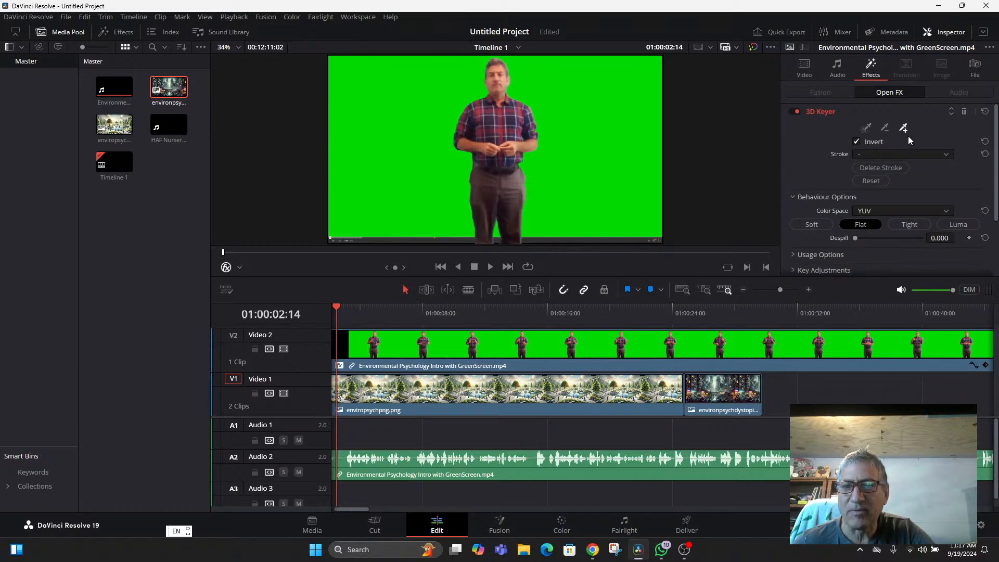
left_click(593, 180)
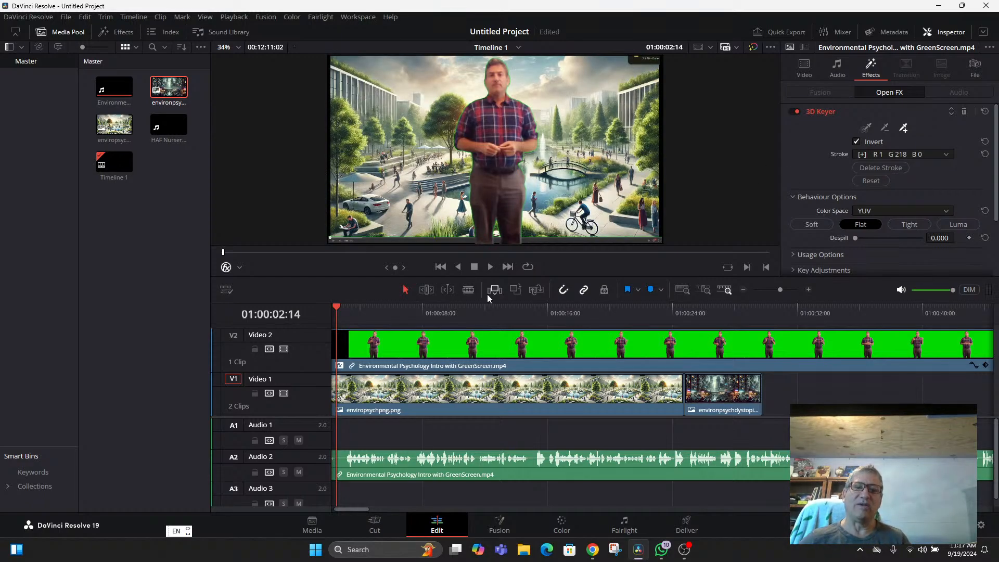
Move the playhead to 01:00:14:08 and look at the Media and Cut pages
left_click_drag(338, 311, 538, 354)
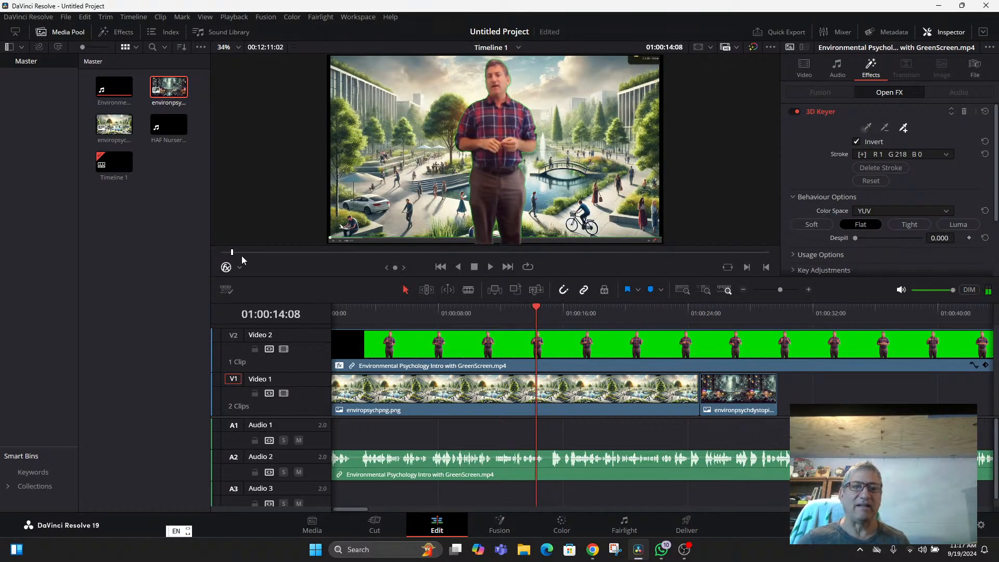
left_click(346, 18)
mouse_move(367, 31)
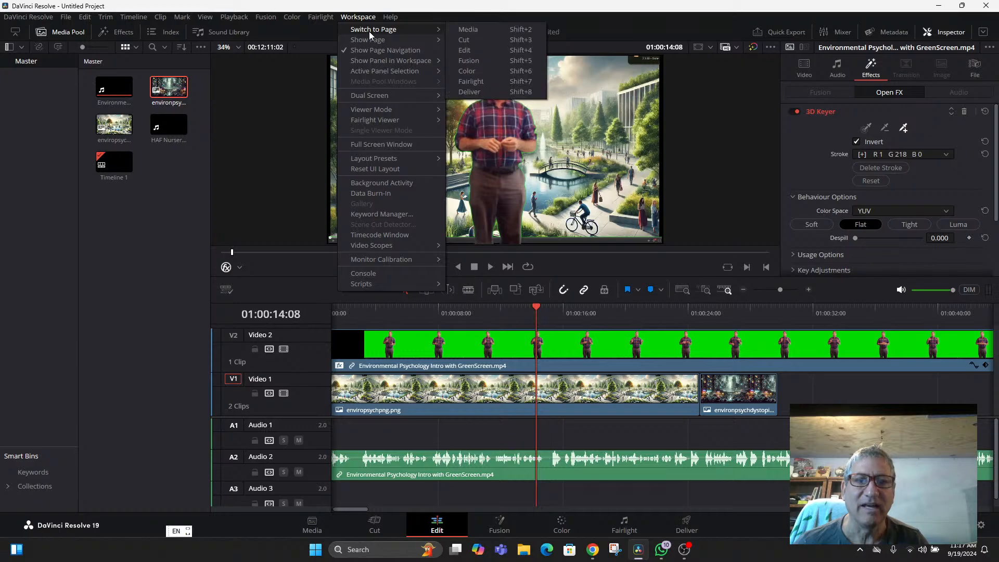
left_click(481, 29)
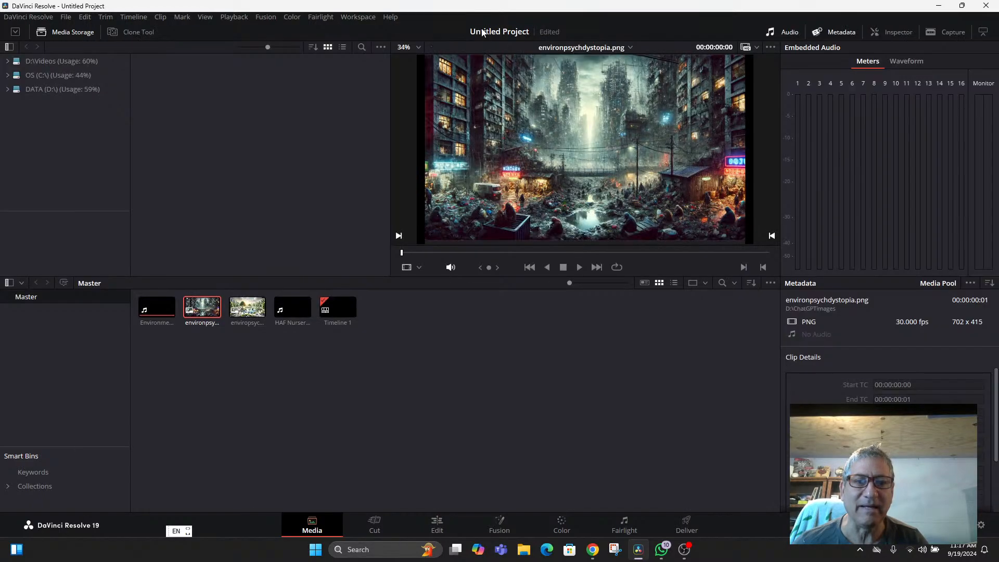
left_click(362, 17)
mouse_move(372, 41)
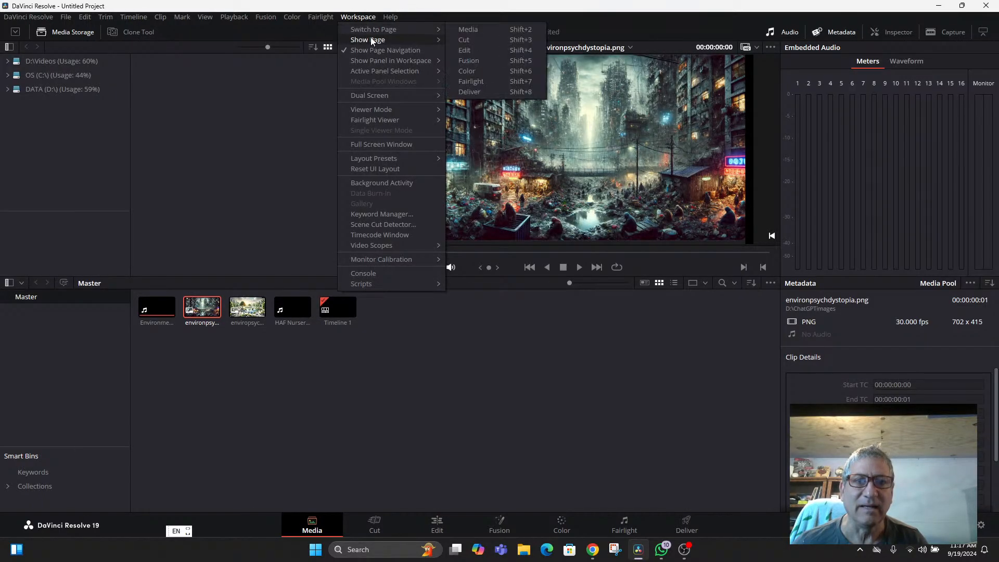
left_click(466, 40)
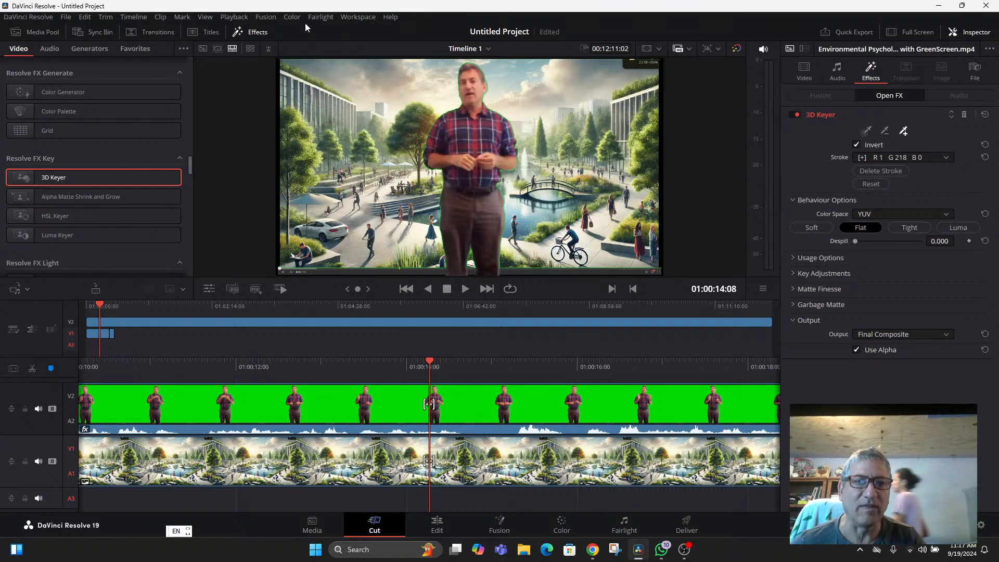
Hide the Fusion page from the page navigation
left_click(348, 18)
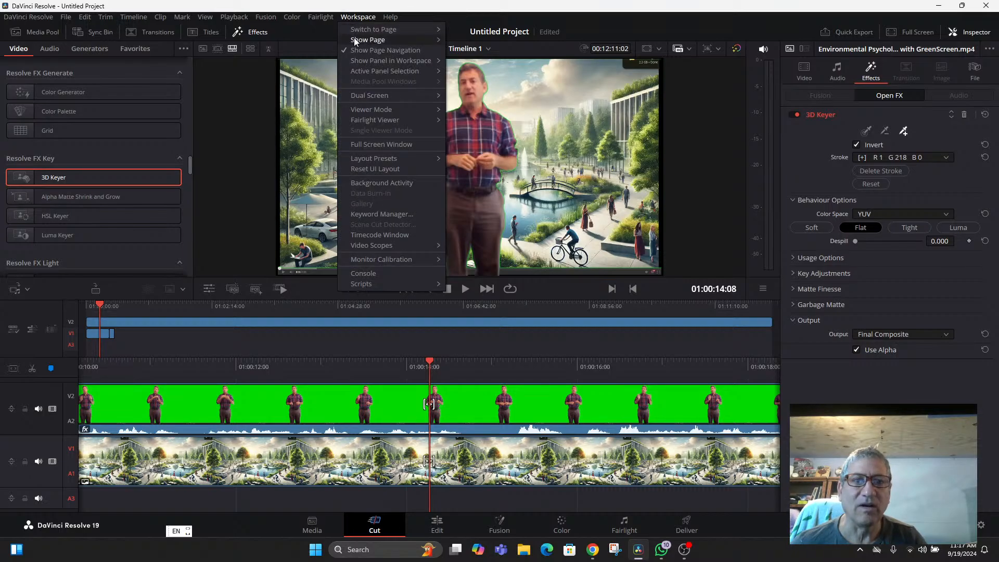
mouse_move(357, 40)
left_click(477, 71)
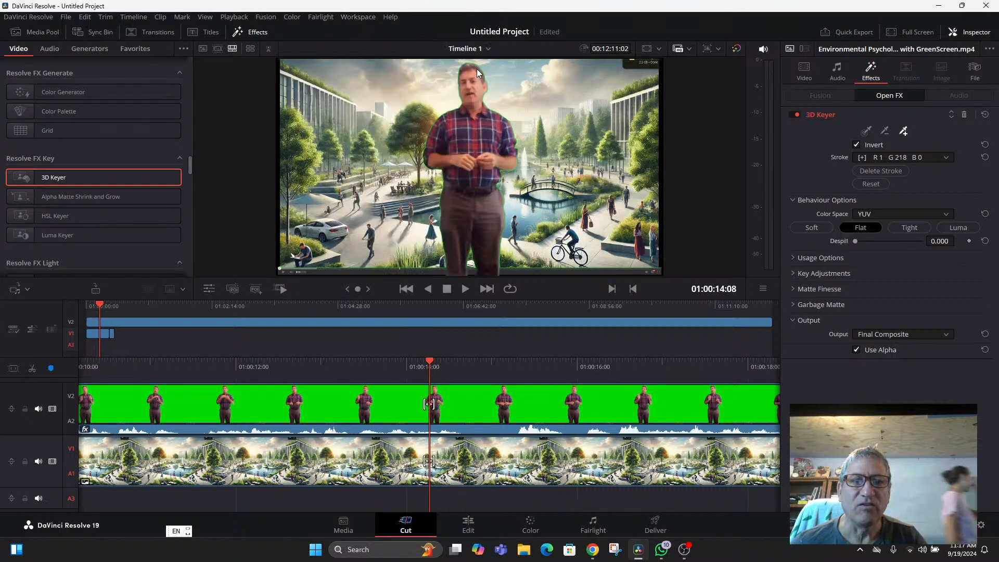
Switch to the Color page and shift node 01 slightly to the right in the node graph
left_click(357, 18)
mouse_move(373, 29)
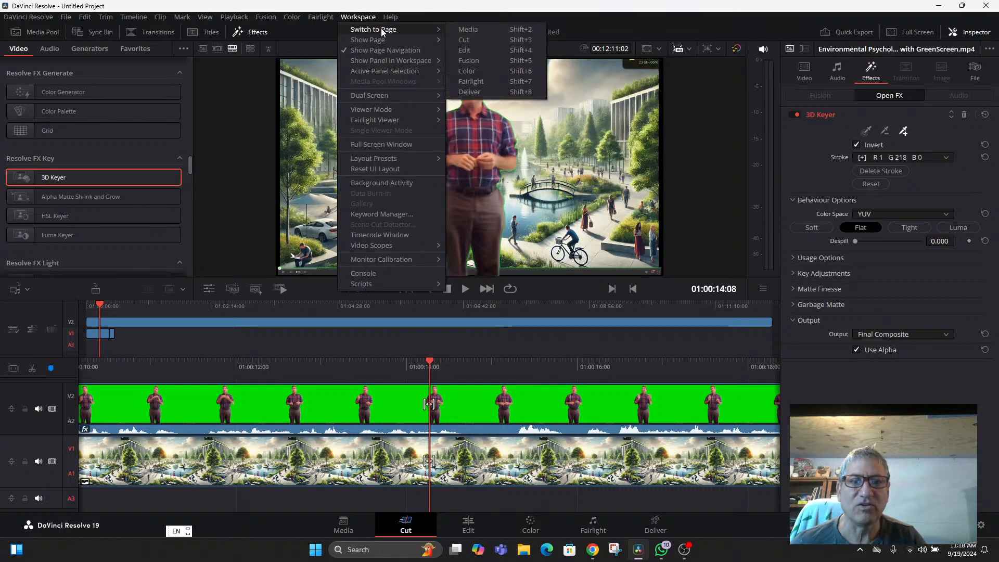
left_click(482, 70)
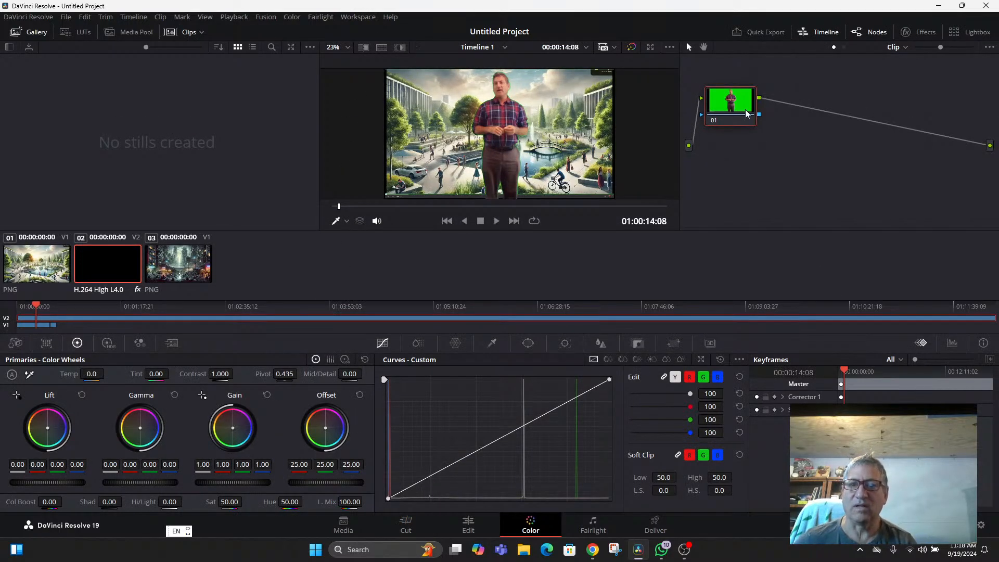
left_click_drag(739, 104, 768, 103)
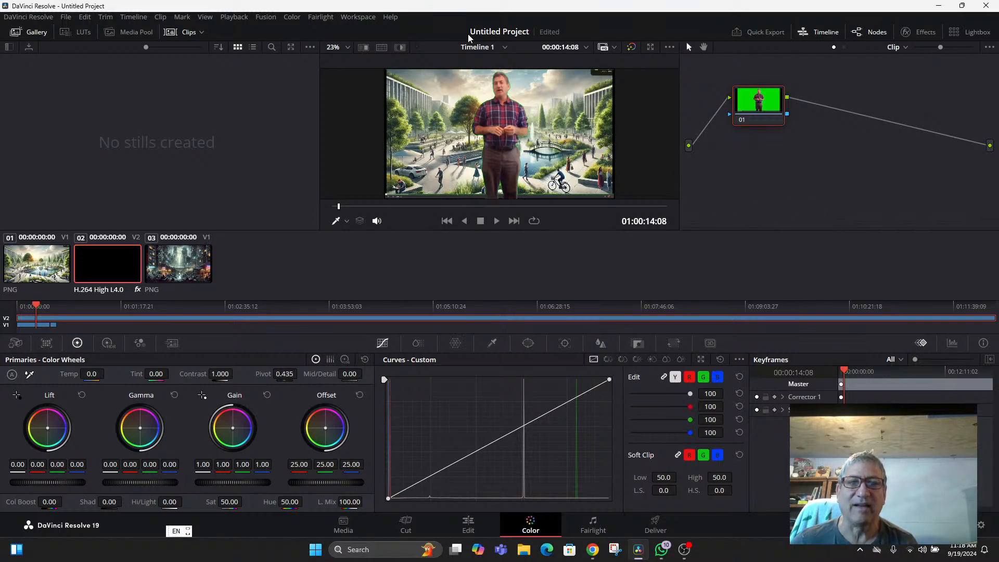
Look at the Fairlight and Deliver pages and return to the Edit page
left_click(358, 17)
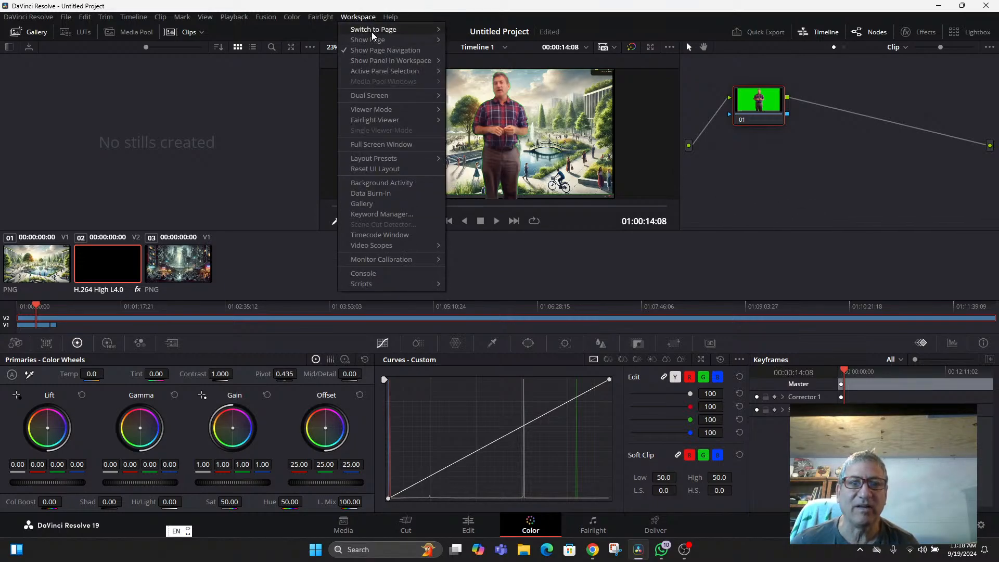
mouse_move(374, 34)
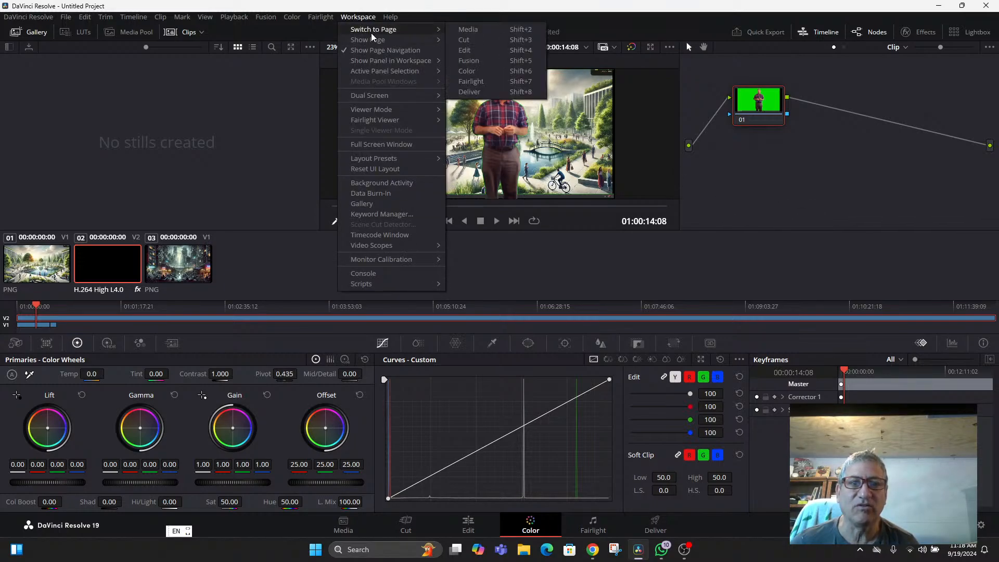
left_click(474, 81)
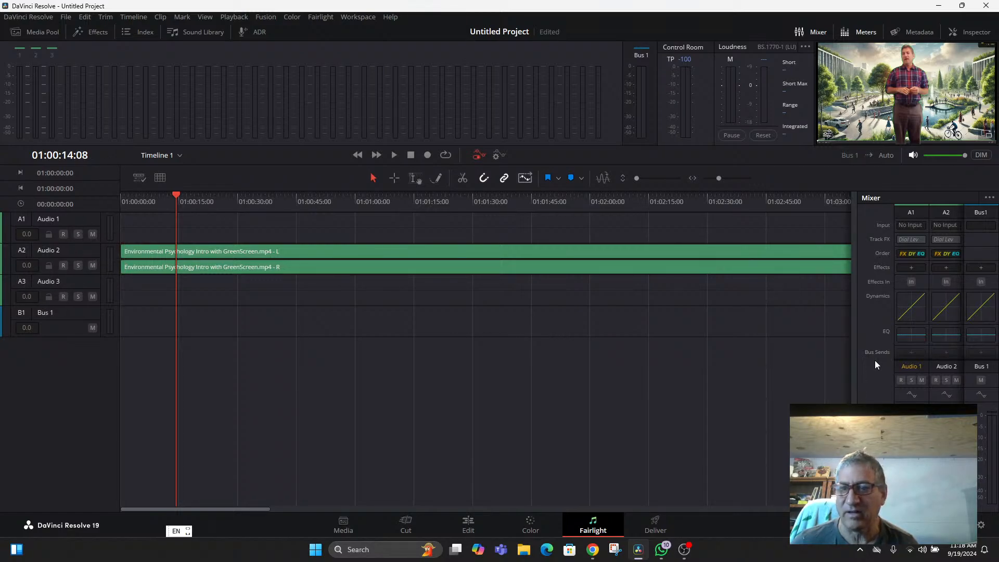
left_click(357, 17)
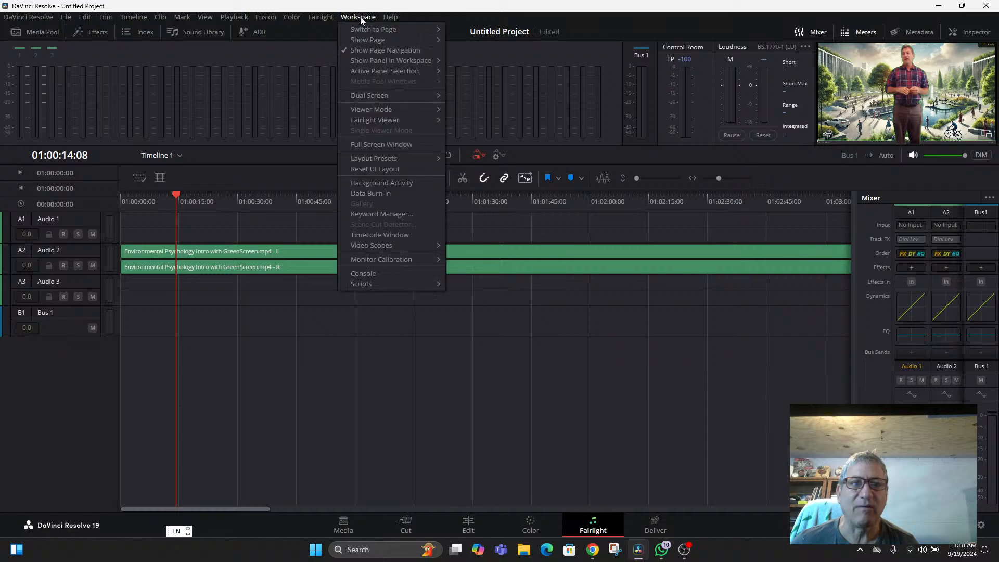
mouse_move(372, 29)
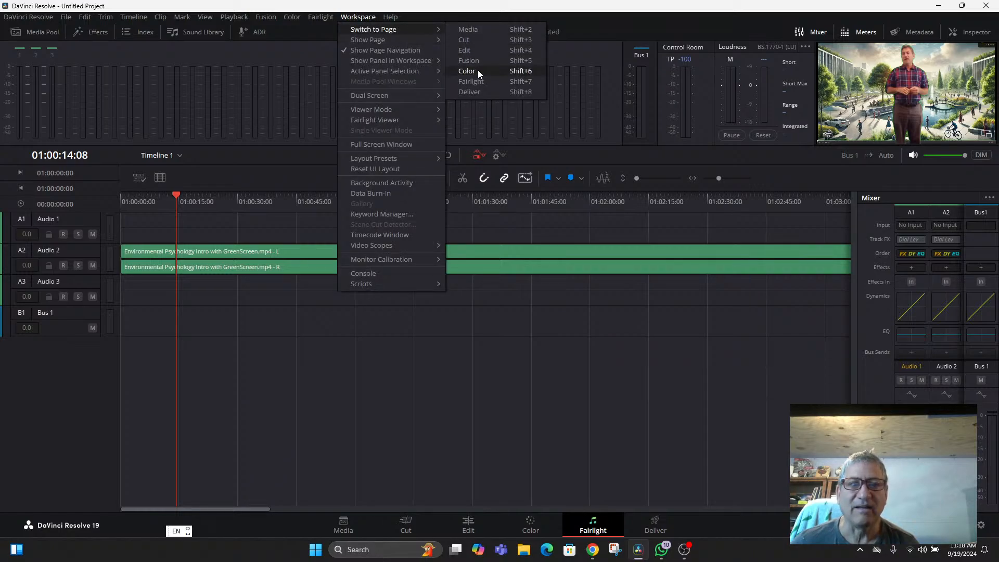
left_click(479, 91)
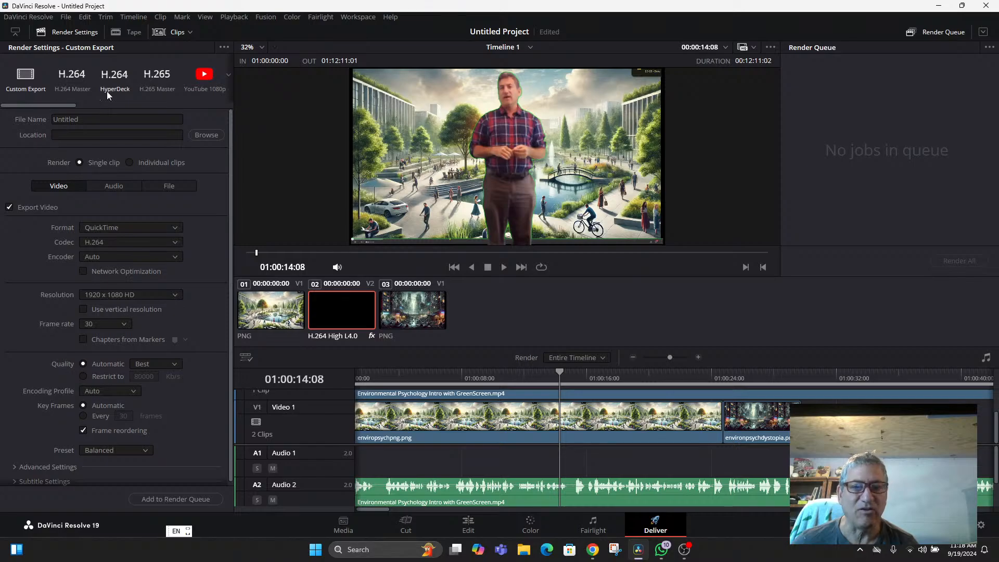
left_click(361, 16)
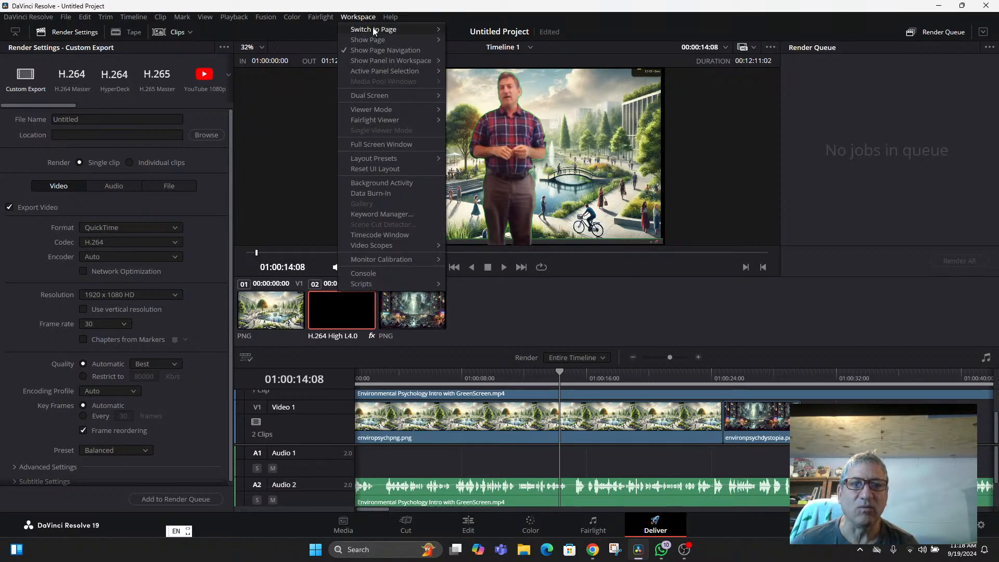
mouse_move(374, 30)
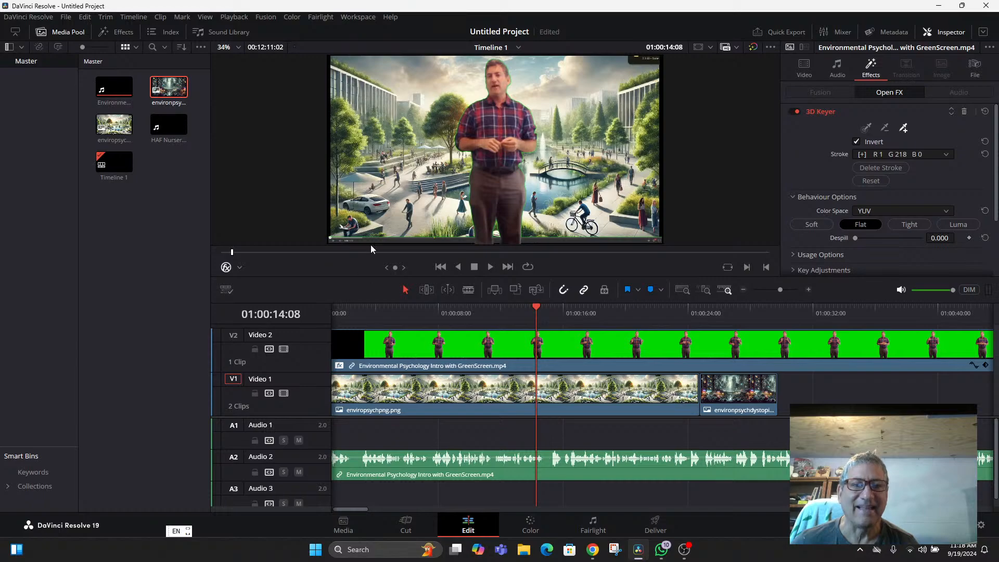
Try the Transform and Crop on-screen controls on the clip in the viewer
left_click(240, 267)
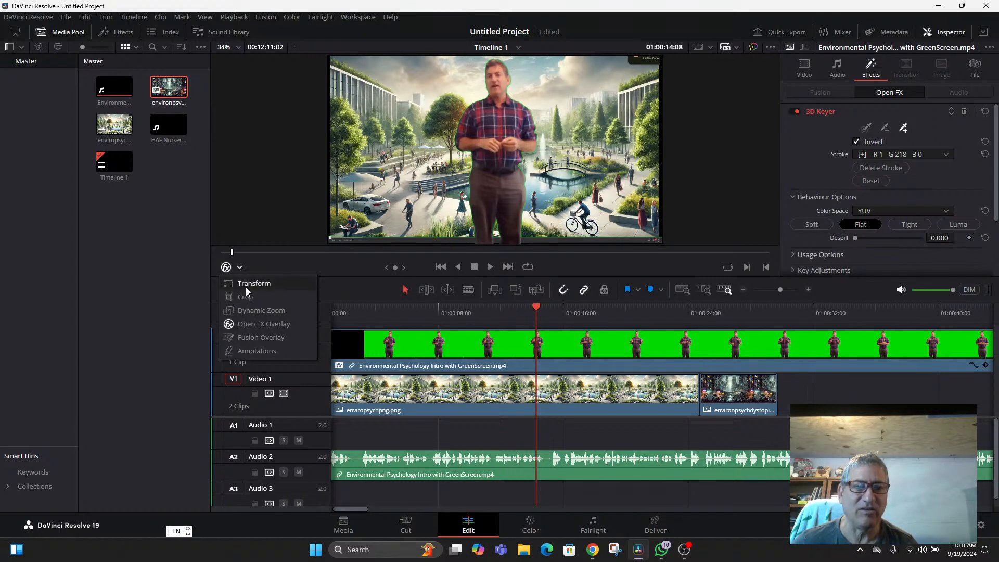
left_click(247, 284)
left_click(240, 267)
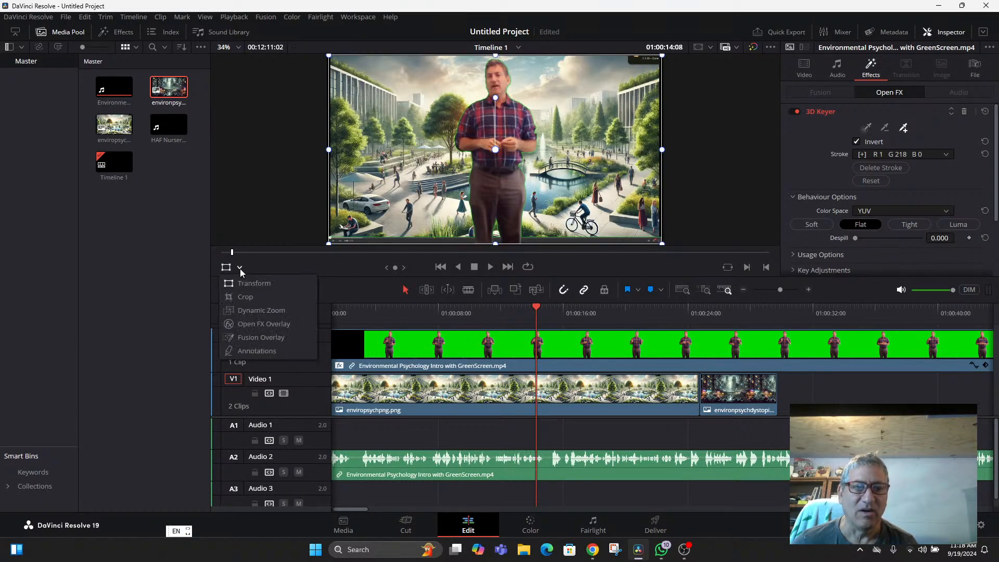
left_click(252, 298)
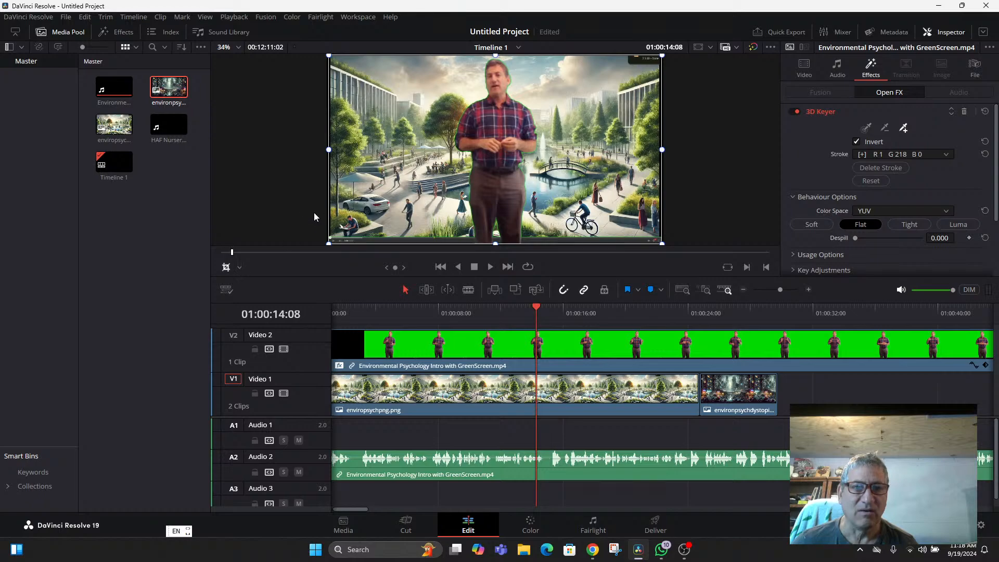
mouse_move(331, 58)
left_mouse_down()
mouse_move(393, 114)
mouse_move(329, 53)
left_mouse_up()
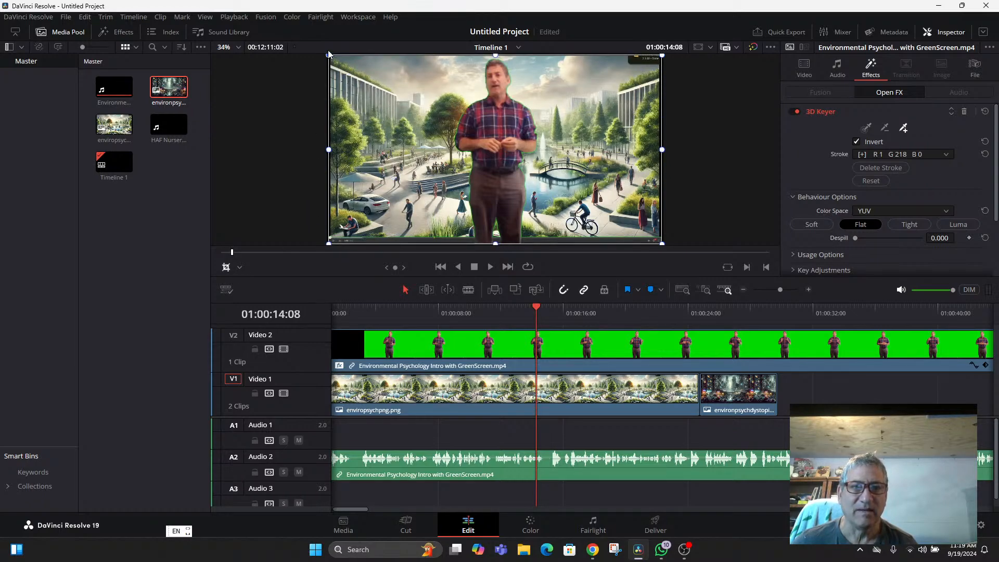
Set the viewer's on-screen control to Dynamic Zoom and enlarge the inner zoom frame until it nearly fills the picture
left_click(240, 267)
left_click(261, 310)
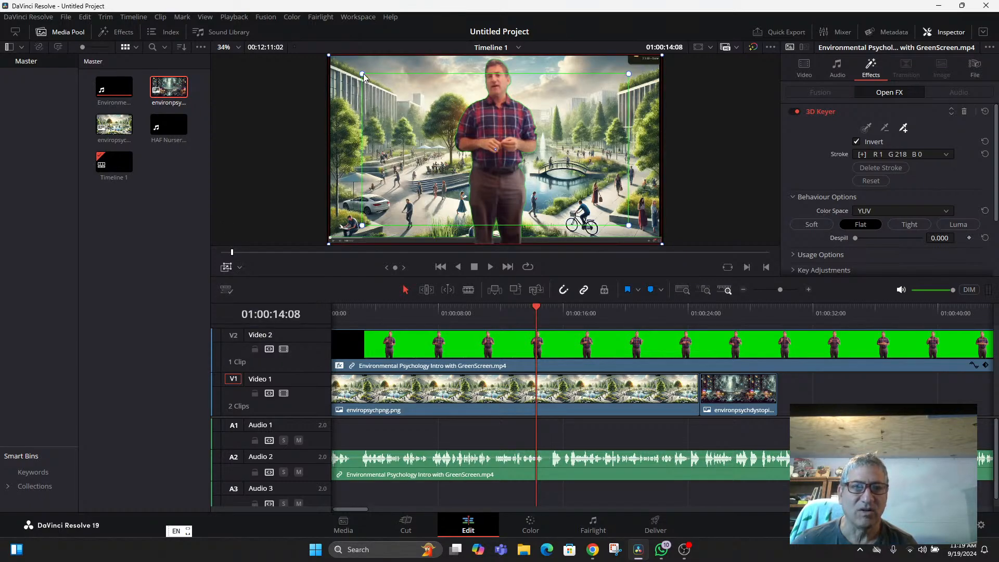
left_click_drag(363, 74, 323, 75)
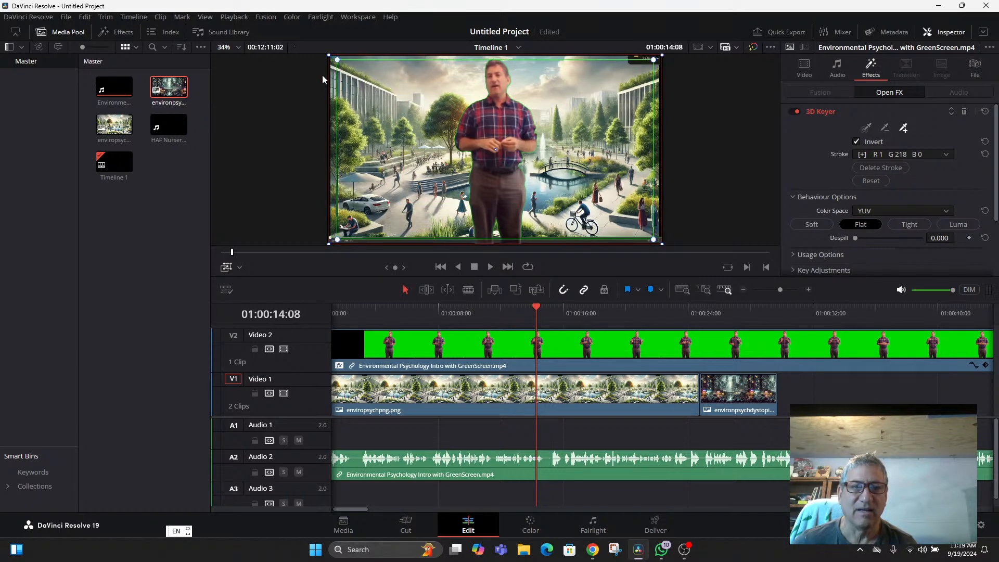
Try the Fusion Overlay and Annotations controls, drawing a freehand red annotation across the presenter
left_click(239, 266)
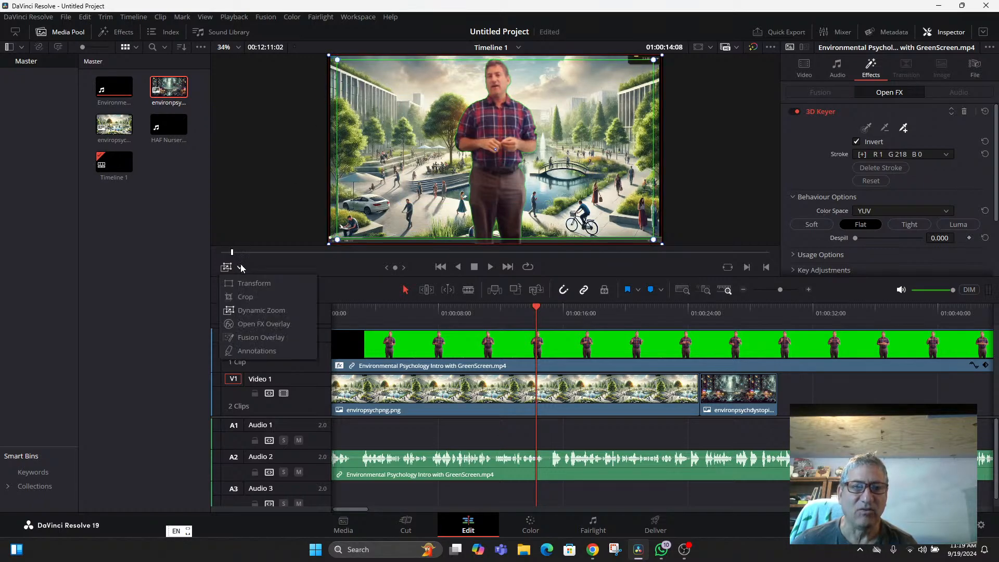
left_click(253, 336)
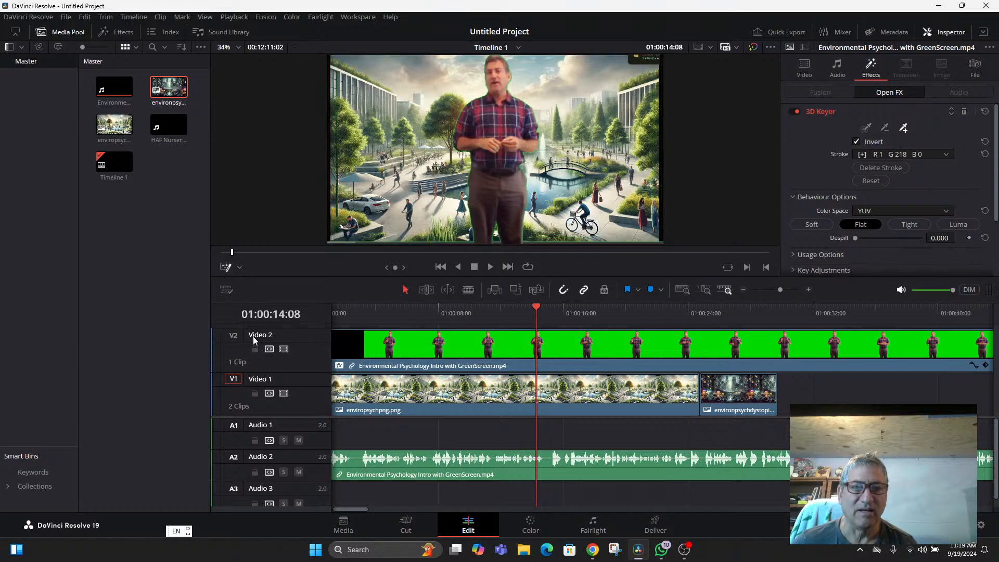
left_click(239, 267)
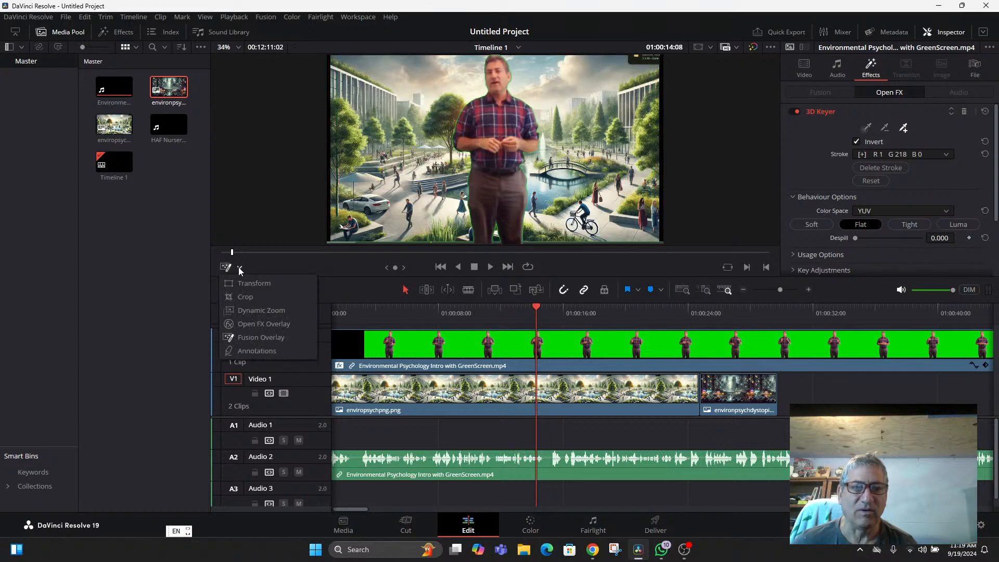
left_click(256, 350)
mouse_move(403, 156)
left_mouse_down()
mouse_move(429, 164)
mouse_move(486, 102)
mouse_move(526, 155)
left_mouse_up()
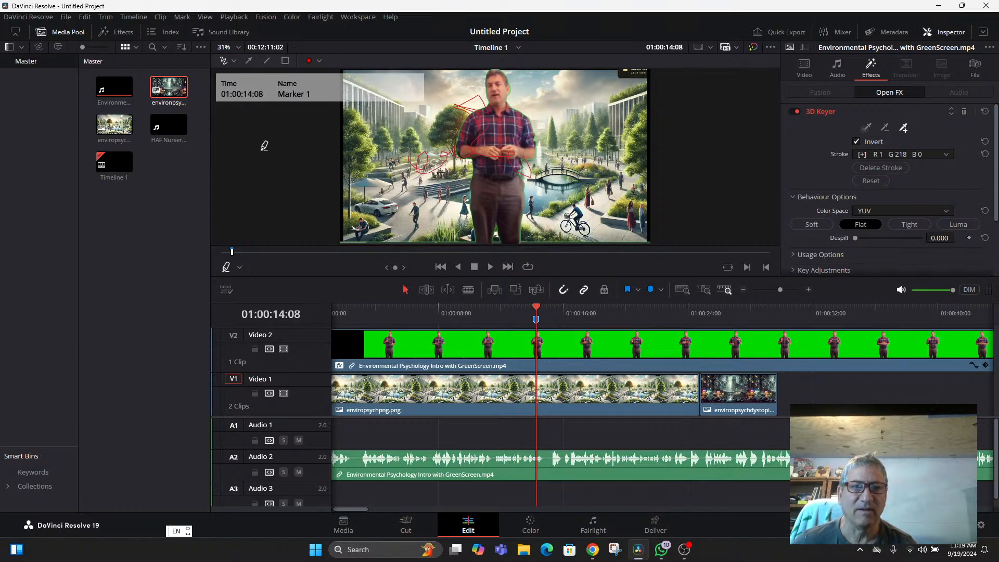
Undo the freehand annotation and set the viewer's on-screen control back to Open FX Overlay
left_click(239, 268)
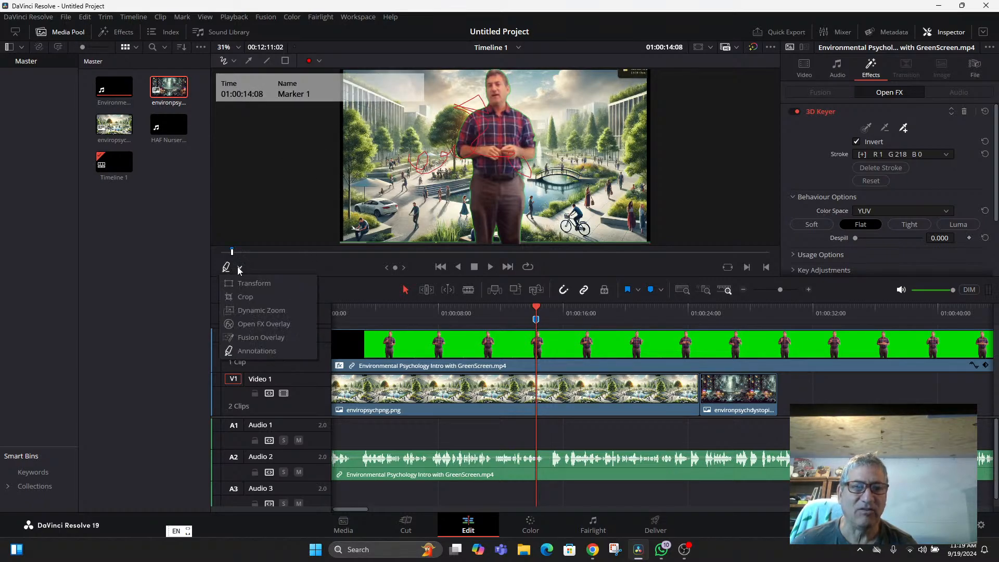
left_click(86, 17)
left_click(90, 28)
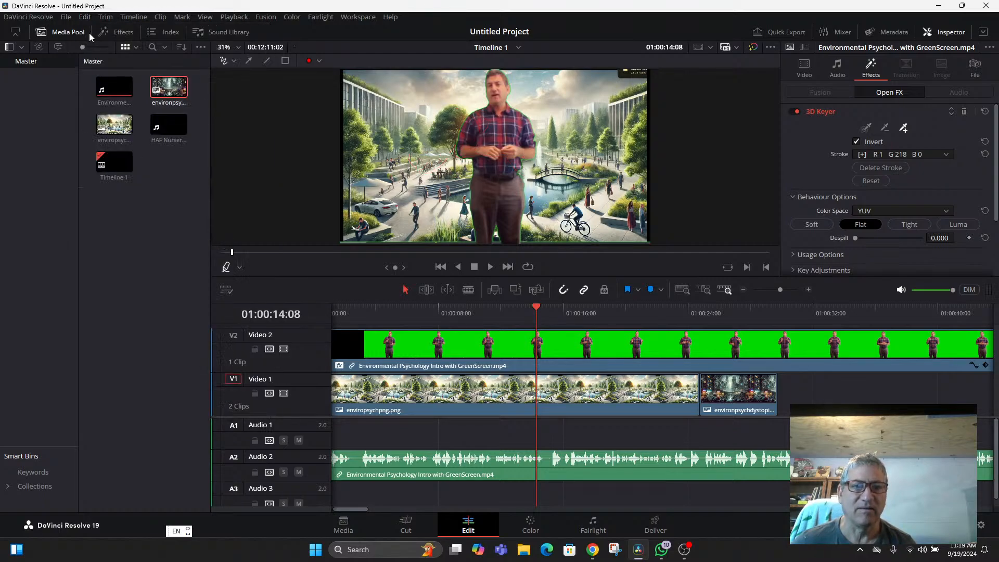
left_click(240, 268)
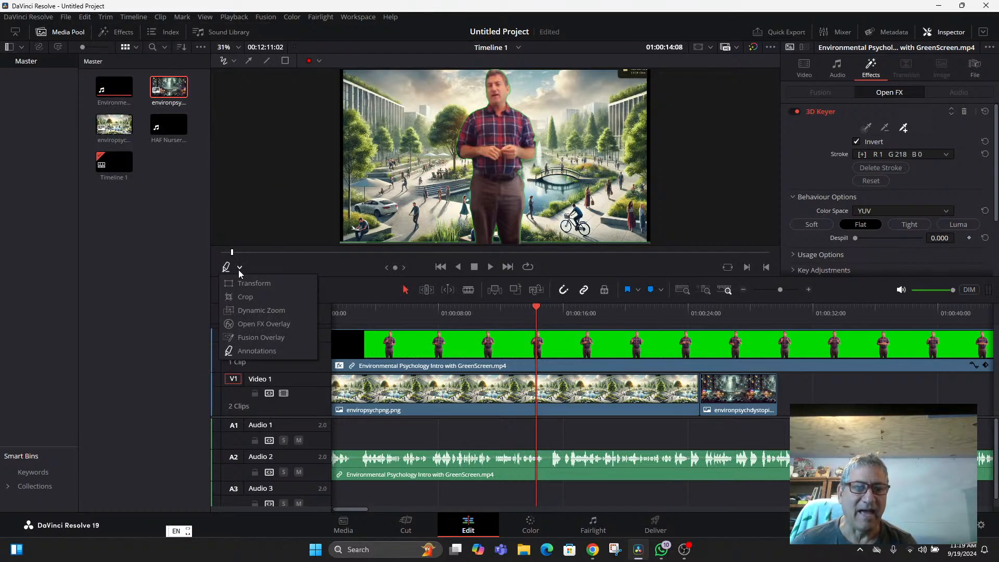
left_click(249, 329)
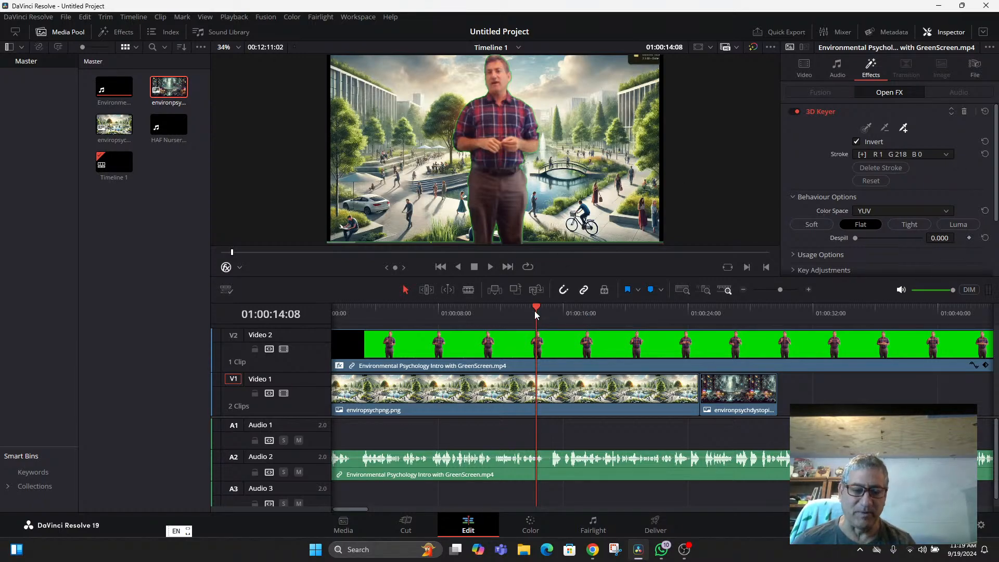
Play a moment of the keyed composite and select the green-screen clip on Video 2 with the playhead at 01:00:11:08
key("space")
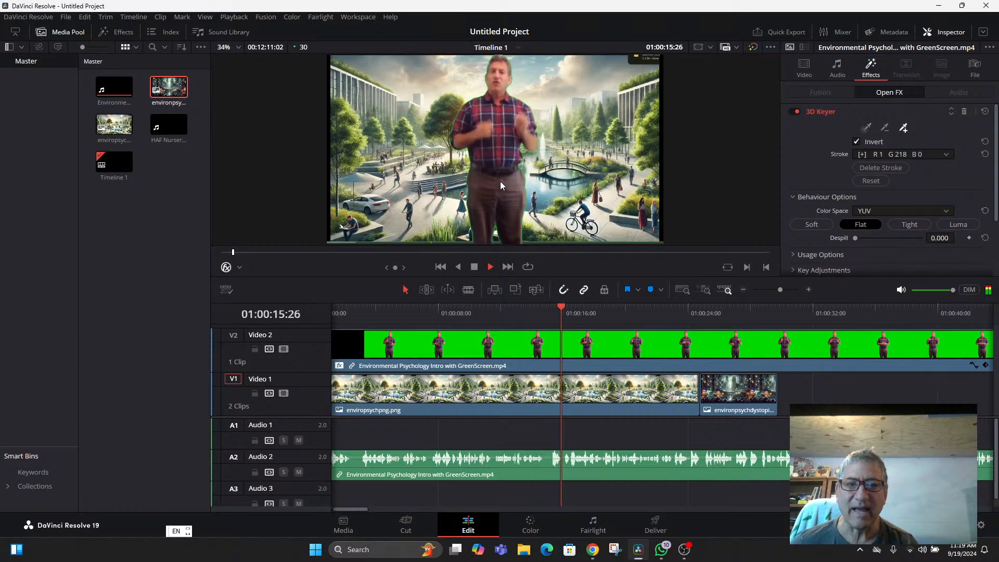
key("space")
left_click(489, 311)
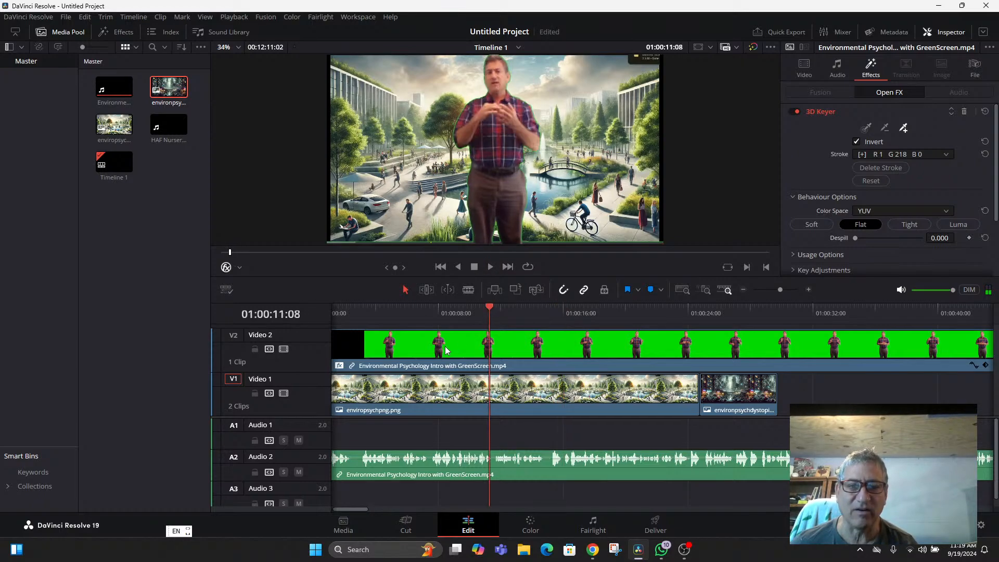
left_click(464, 346)
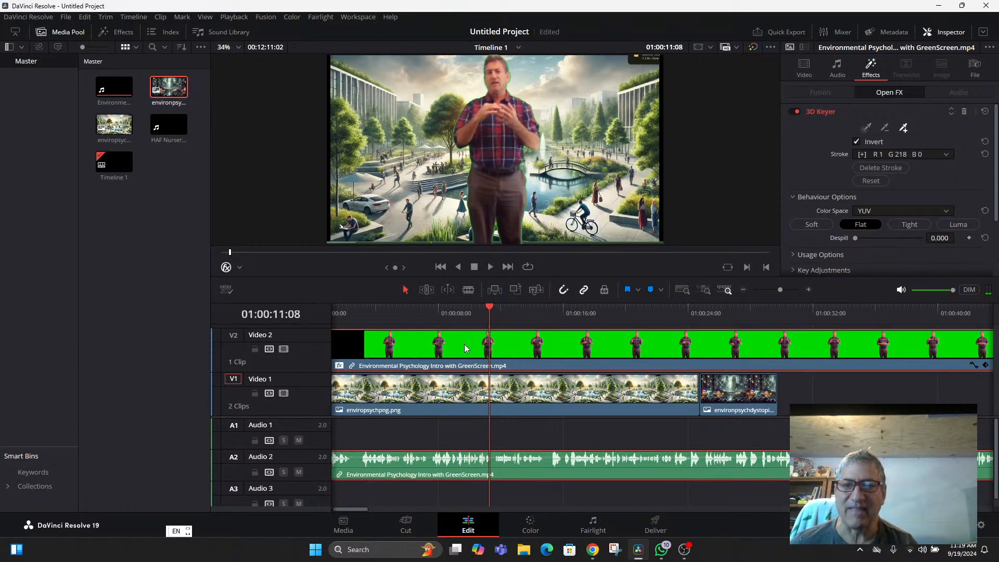
Scale the green-screen clip's zoom to 0.420 and lower its Y position to -332
scroll(887, 172, "down", 3)
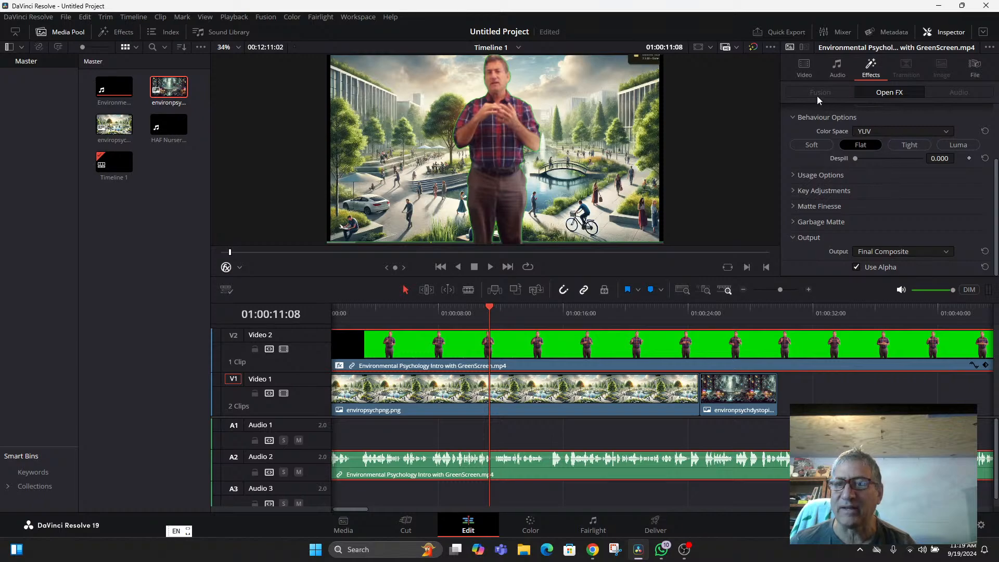
scroll(864, 227, "up", 3)
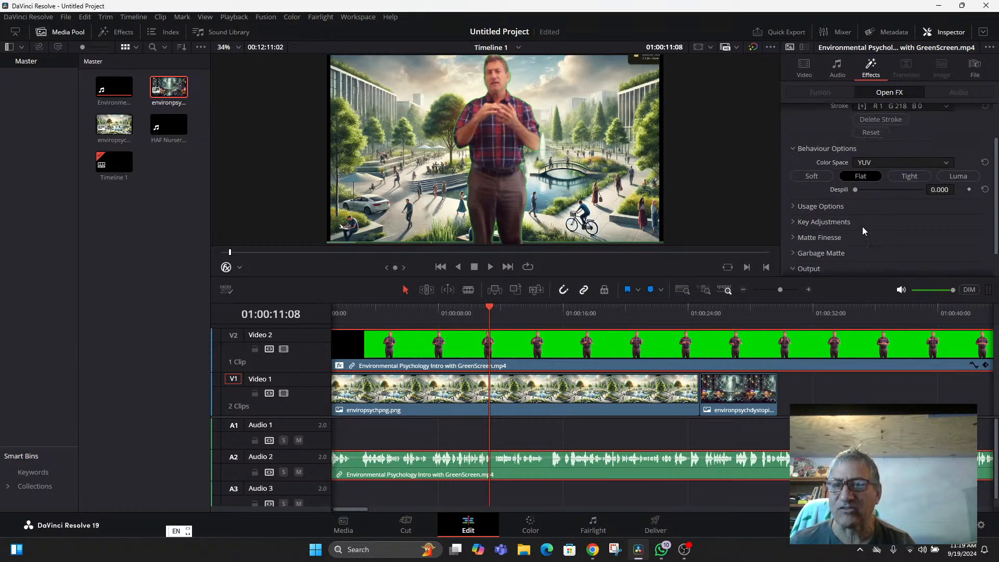
scroll(883, 208, "down", 3)
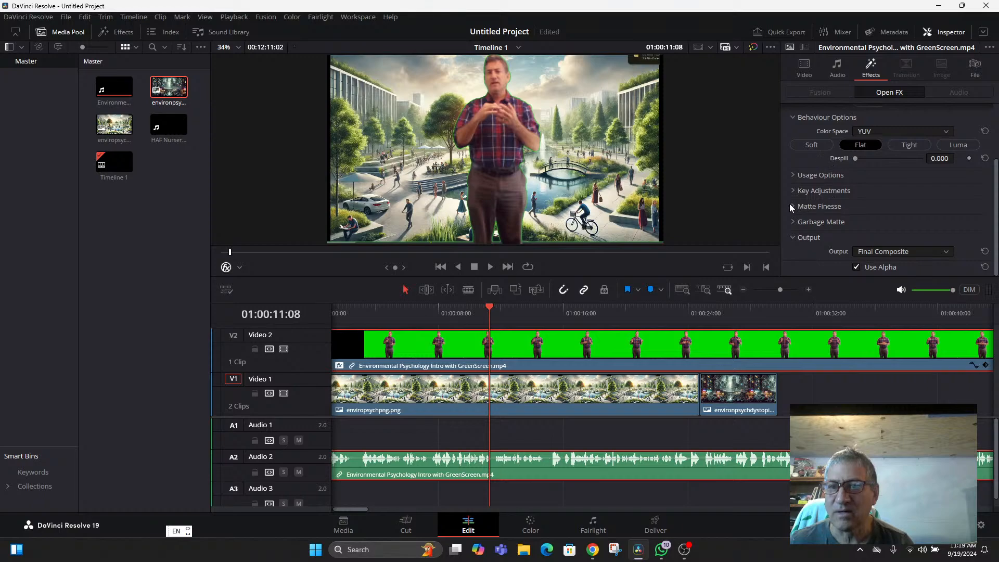
left_click(805, 67)
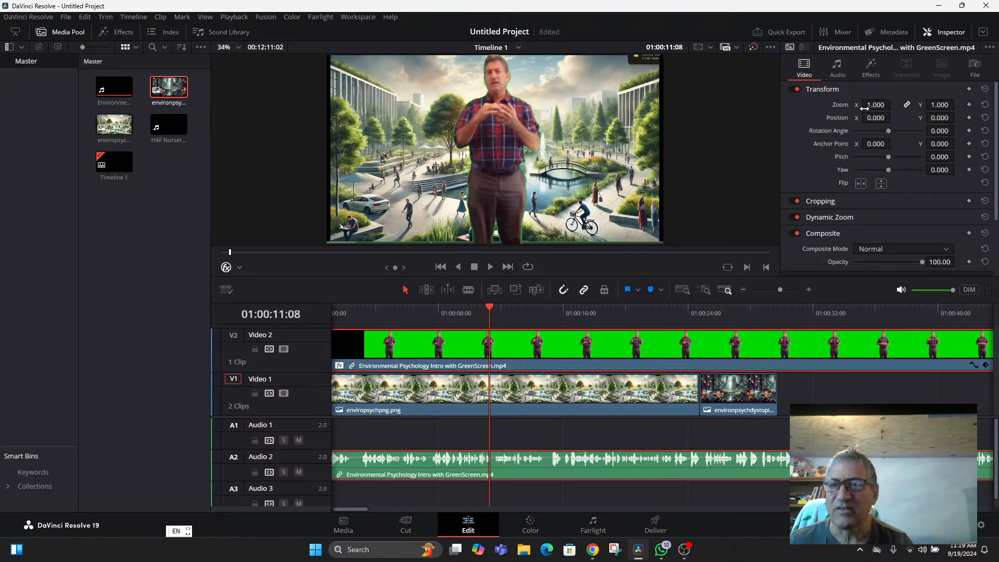
left_click_drag(876, 104, 836, 105)
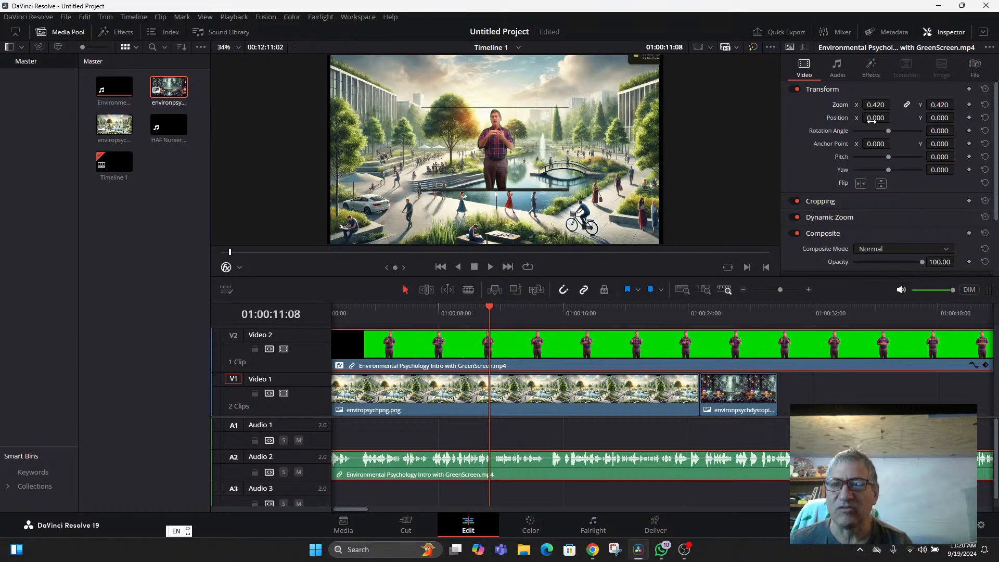
left_click_drag(927, 119, 874, 119)
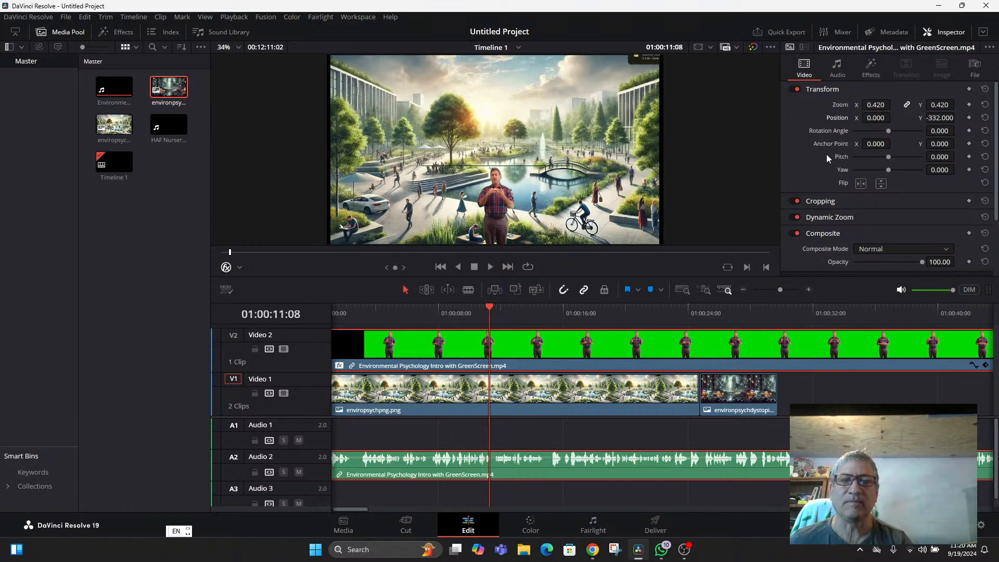
Set the viewer's on-screen control to Crop and try the crop frame's upper handle above the presenter
scroll(507, 180, "up", 2)
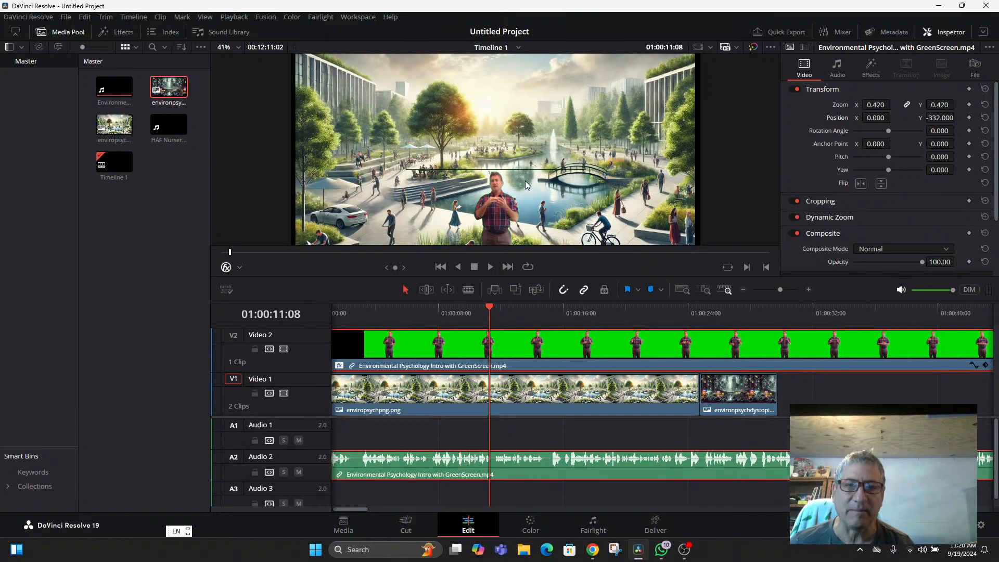
left_click(239, 268)
left_click(245, 298)
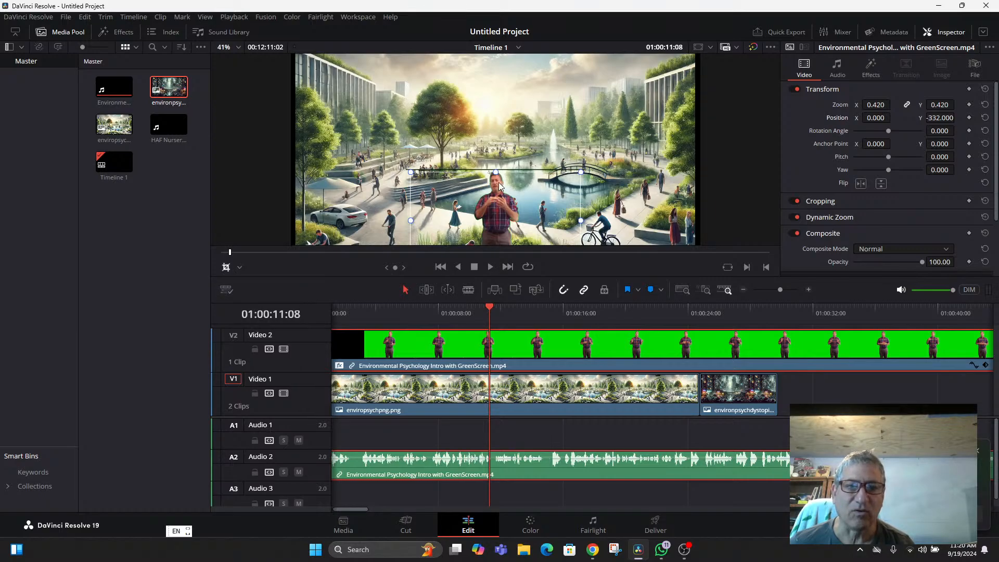
left_click_drag(496, 175, 497, 173)
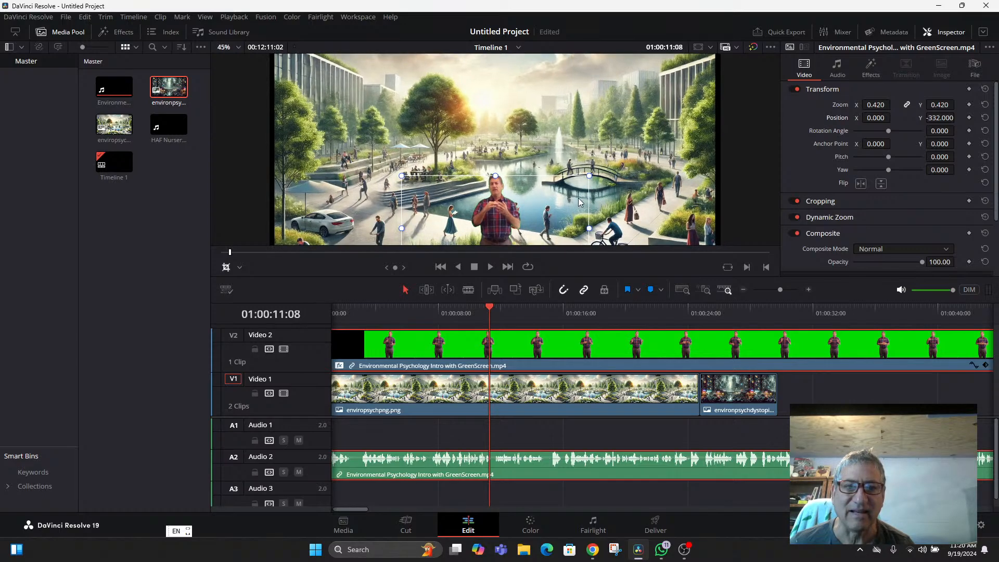
scroll(566, 195, "down", 5)
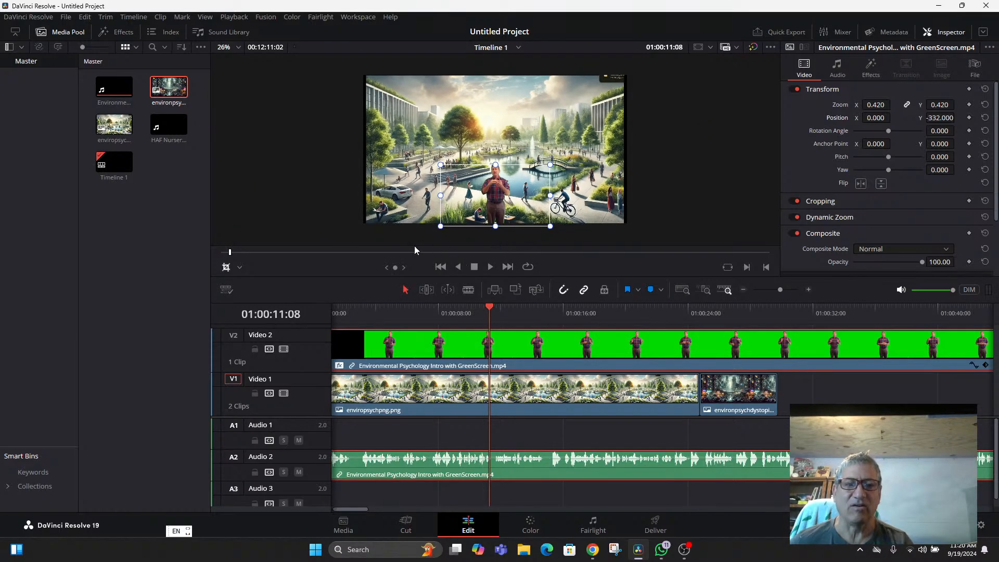
Play the composite with the shrunken presenter from near the timeline's start and stop at 01:00:15:10
left_click(360, 313)
key("space")
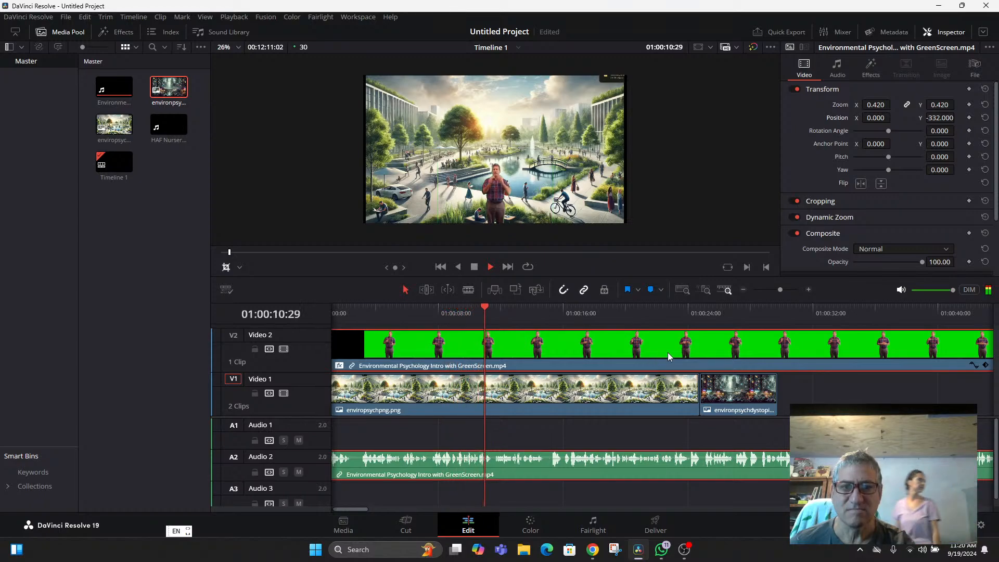
scroll(679, 226, "up", 2)
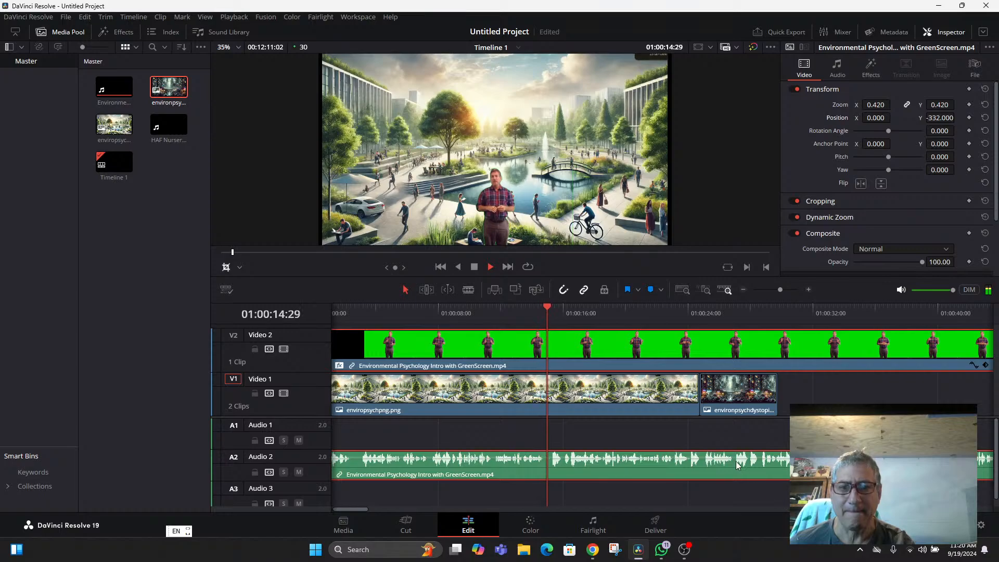
key("space")
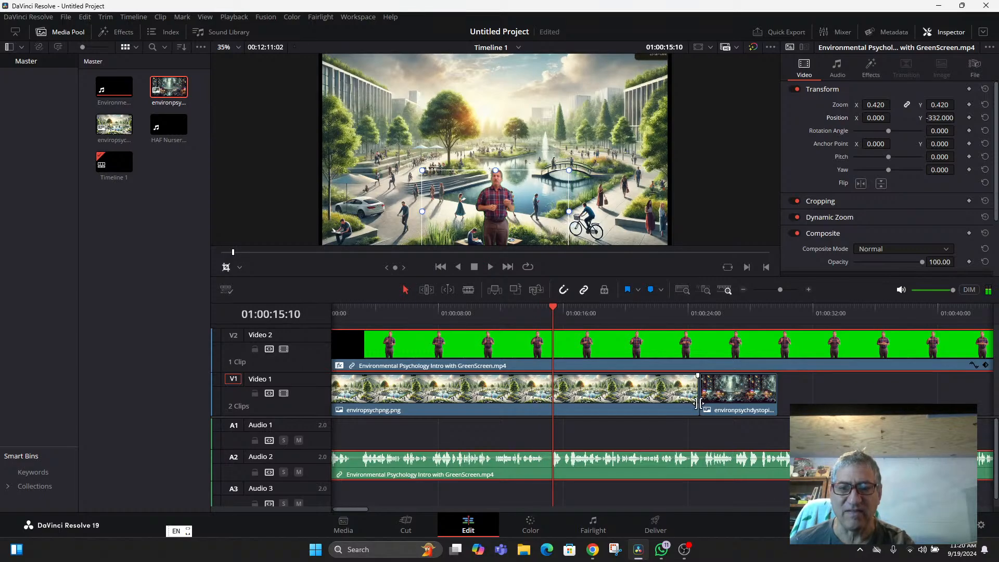
Roll the cut between the two background images to 01:00:15:10 and split the green-screen clip at the same point
left_click_drag(699, 396, 553, 398)
left_click(543, 347)
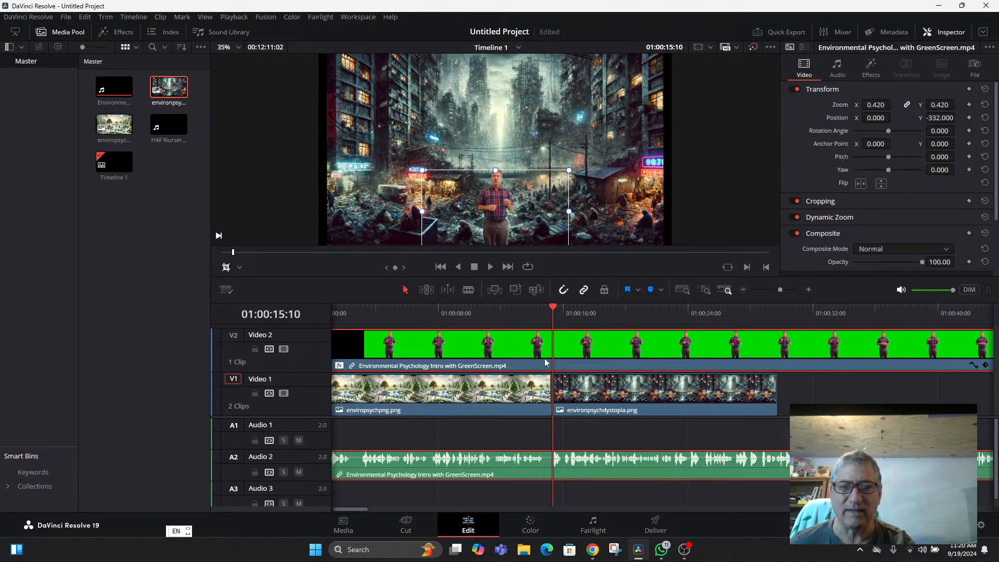
left_click(467, 289)
left_click(557, 343)
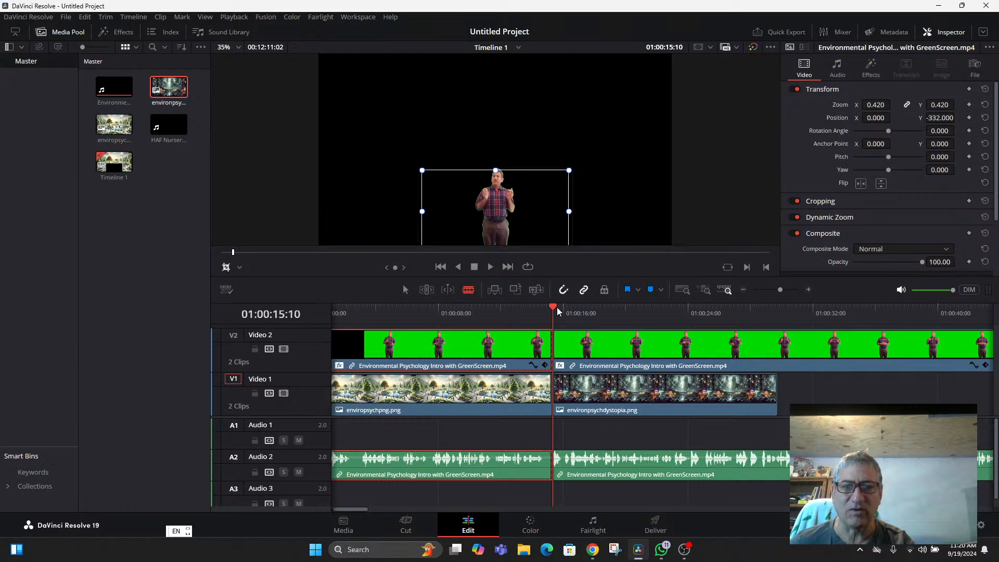
Hide the viewer's crop frame at 01:00:15:25 and undo an extra split made farther along the green-screen clip
mouse_move(557, 312)
left_mouse_down()
mouse_move(578, 312)
mouse_move(541, 320)
mouse_move(561, 316)
left_mouse_up()
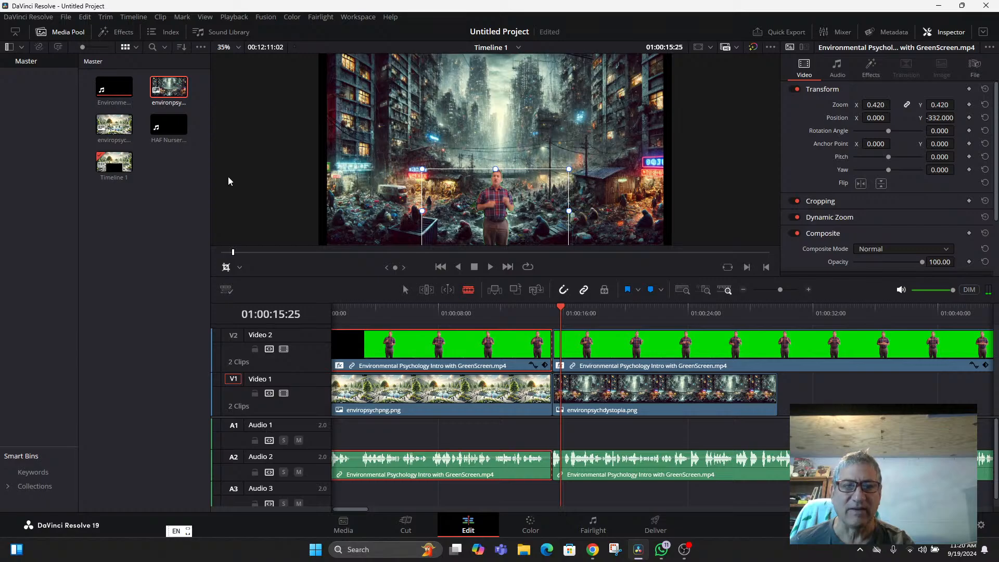
left_click(237, 267)
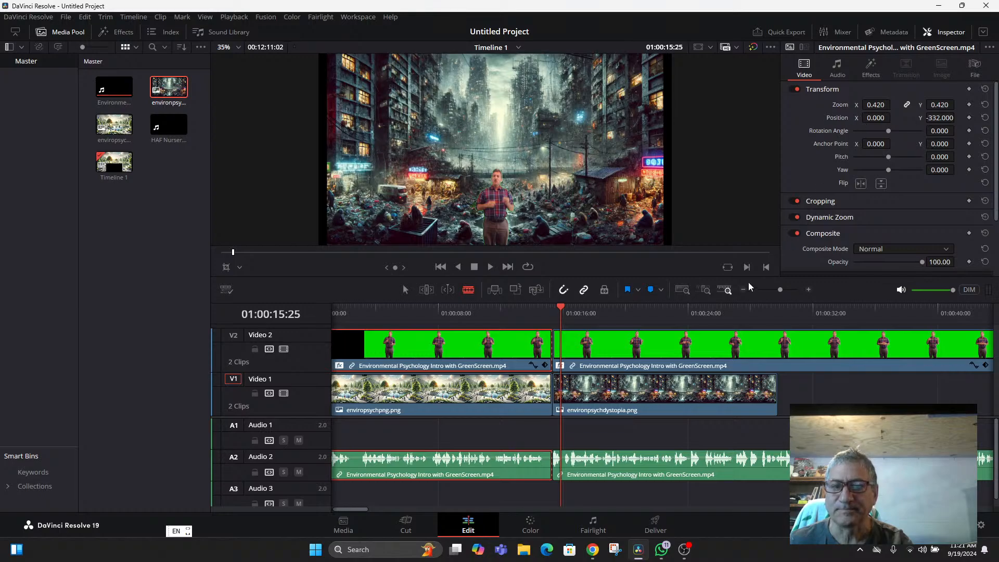
left_click(714, 344)
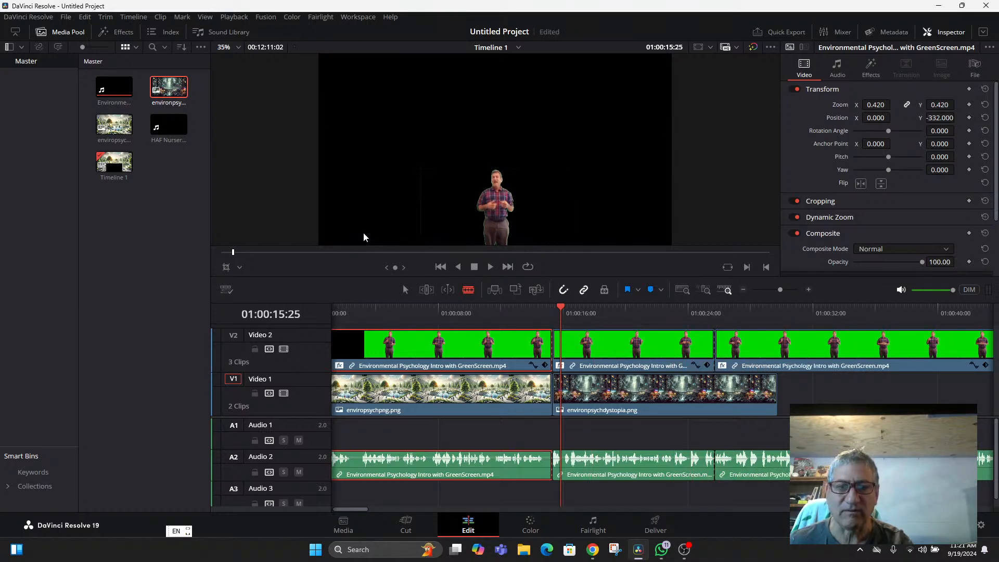
key("ctrl+z")
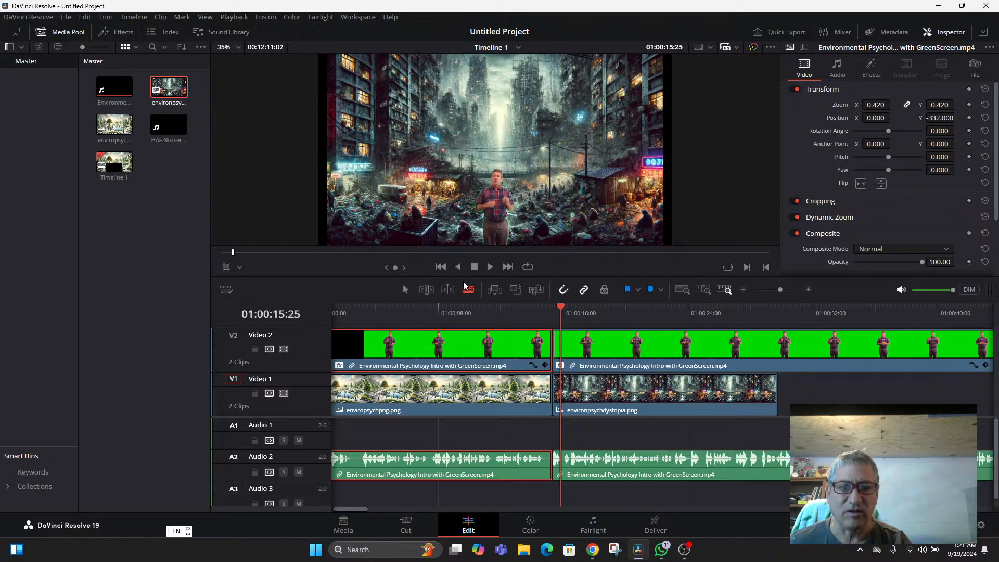
Set the green-screen segment over the dystopian background to zoom 0.920, position X -528 and Y -41
left_click(723, 355)
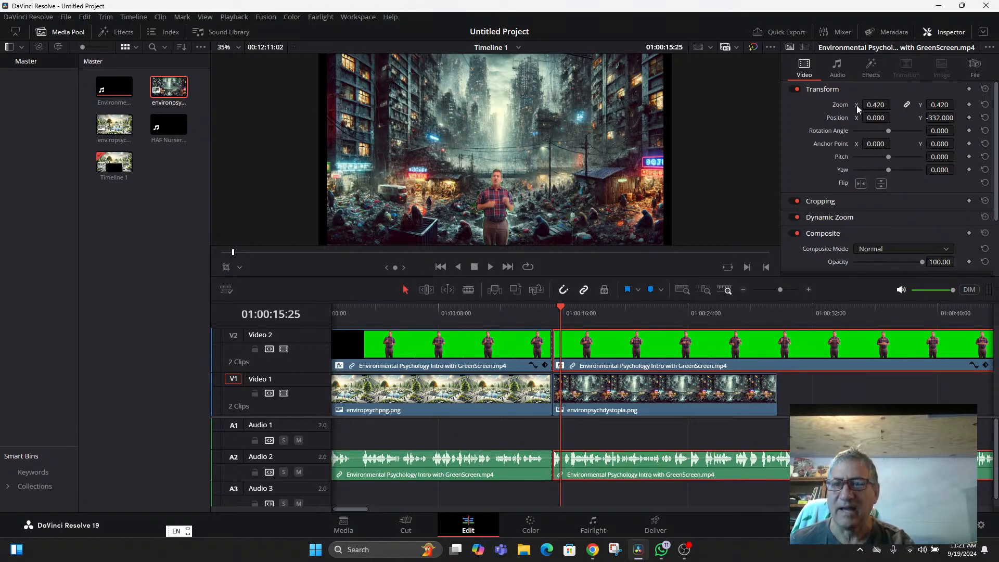
left_click_drag(876, 104, 863, 137)
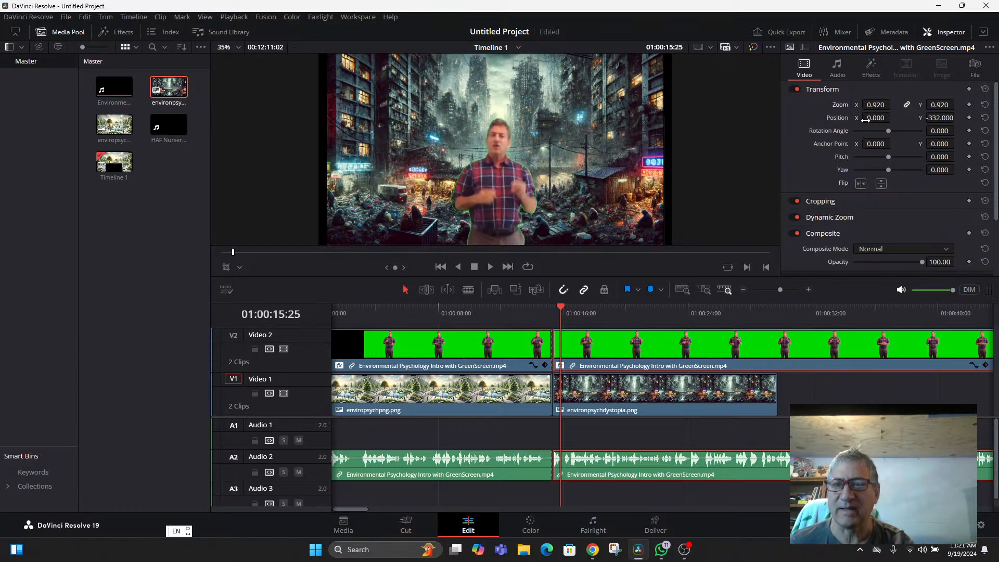
left_click_drag(925, 118, 569, 288)
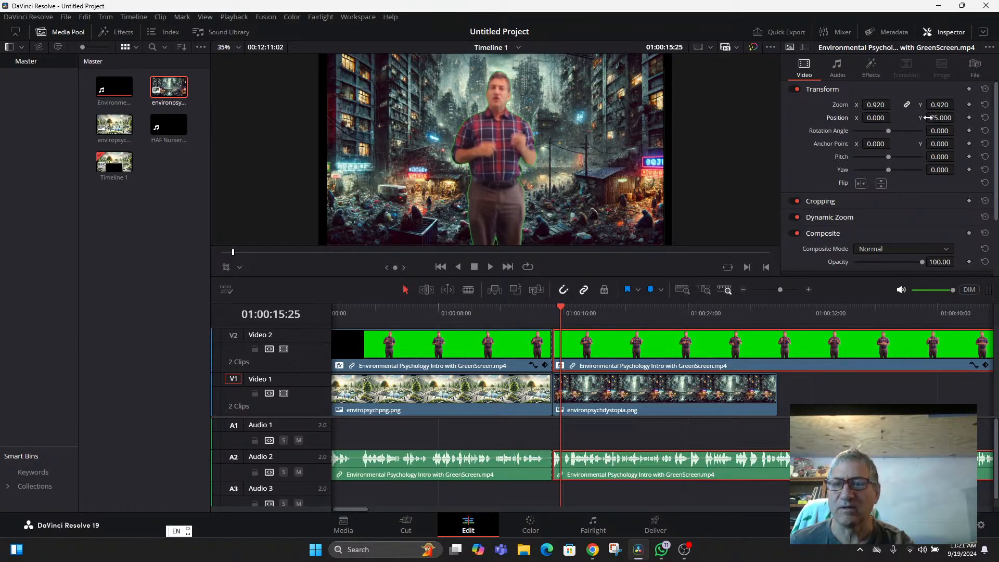
left_click_drag(861, 117, 787, 118)
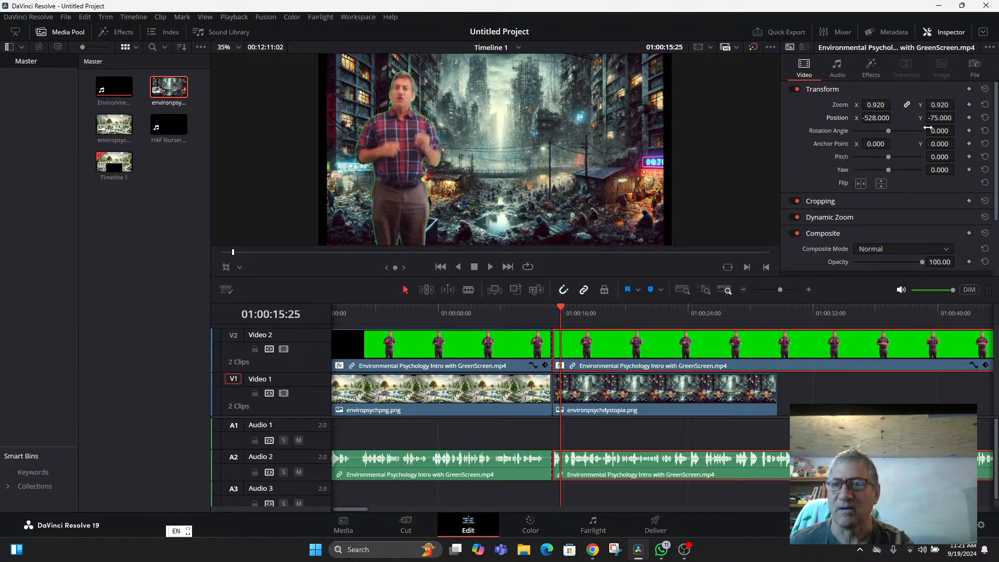
left_click_drag(927, 118, 915, 117)
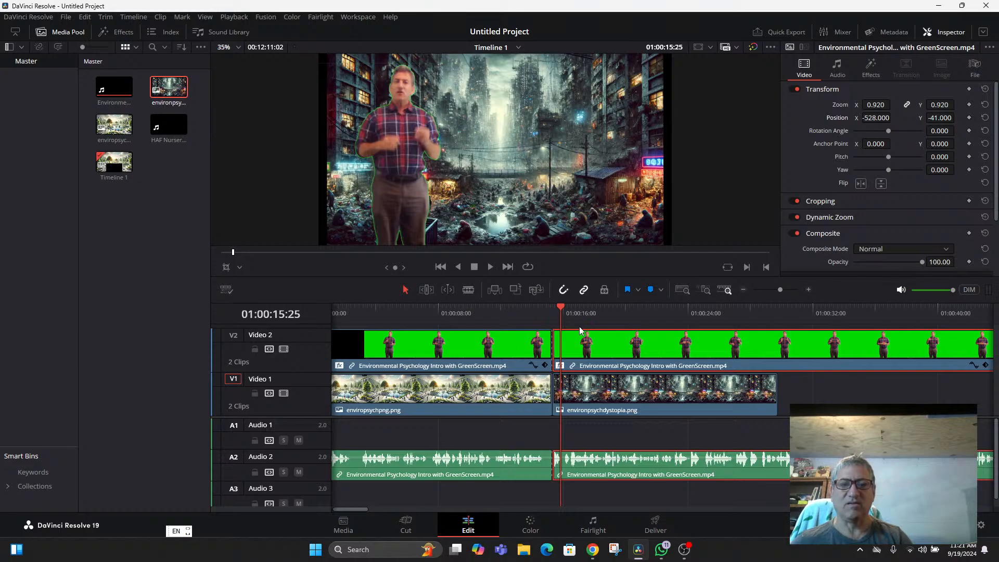
Adjust the second green-screen segment's 3D Keyer to Chroma Tolerance -30.6 and Chroma Softness 100.0
left_click(862, 76)
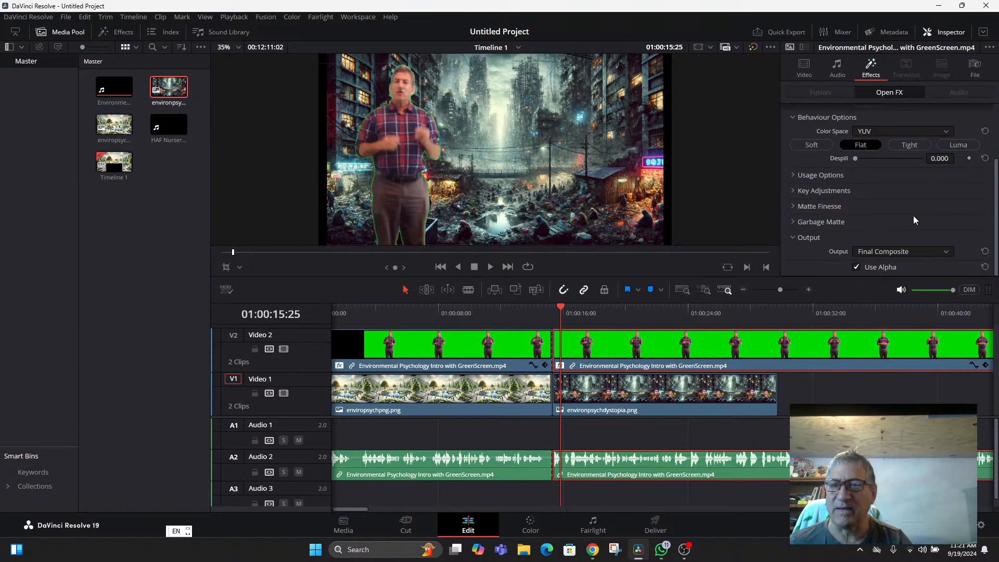
scroll(912, 217, "up", 3)
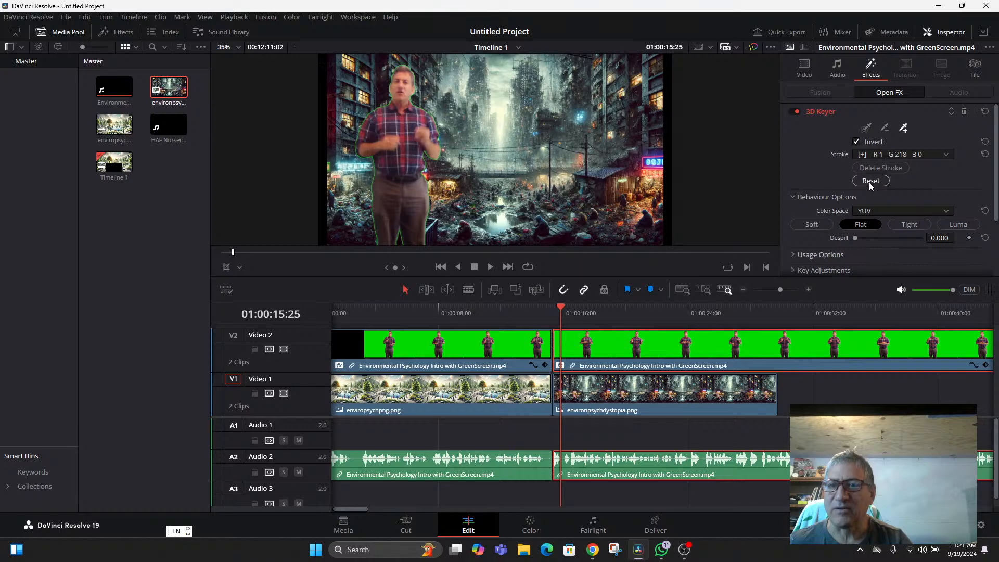
scroll(888, 185, "down", 1)
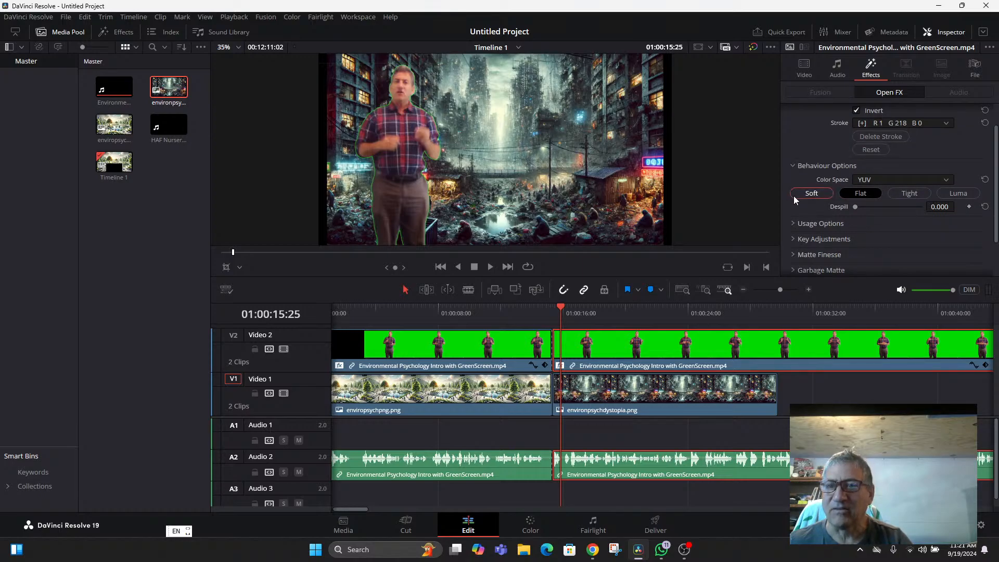
scroll(868, 218, "down", 1)
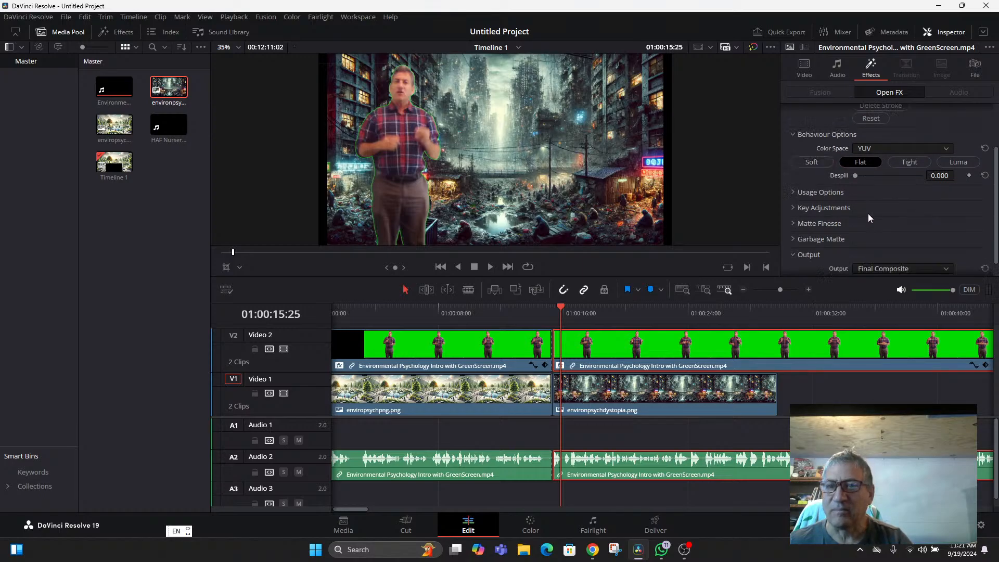
left_click(793, 209)
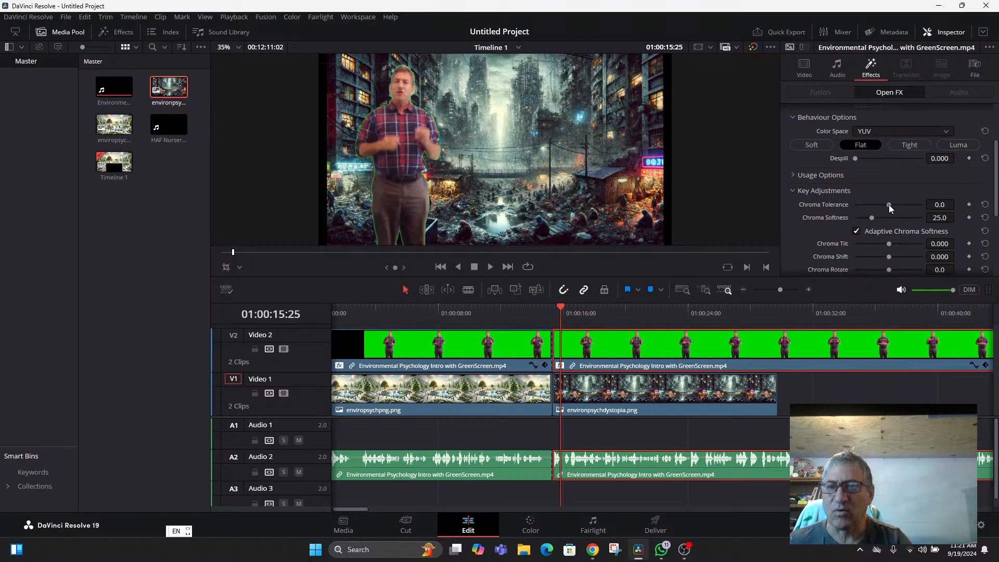
left_click_drag(889, 204, 910, 205)
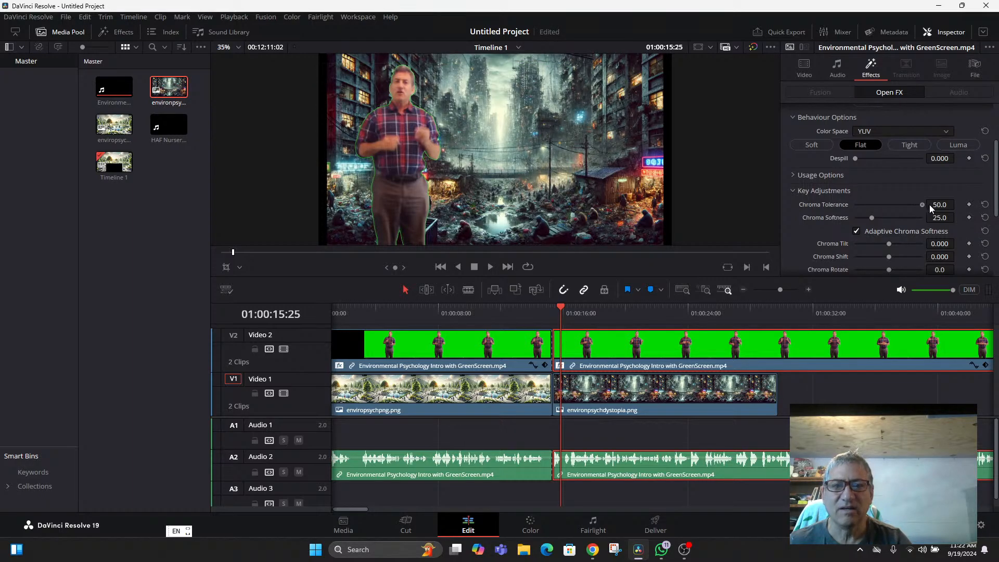
left_click_drag(909, 203, 900, 204)
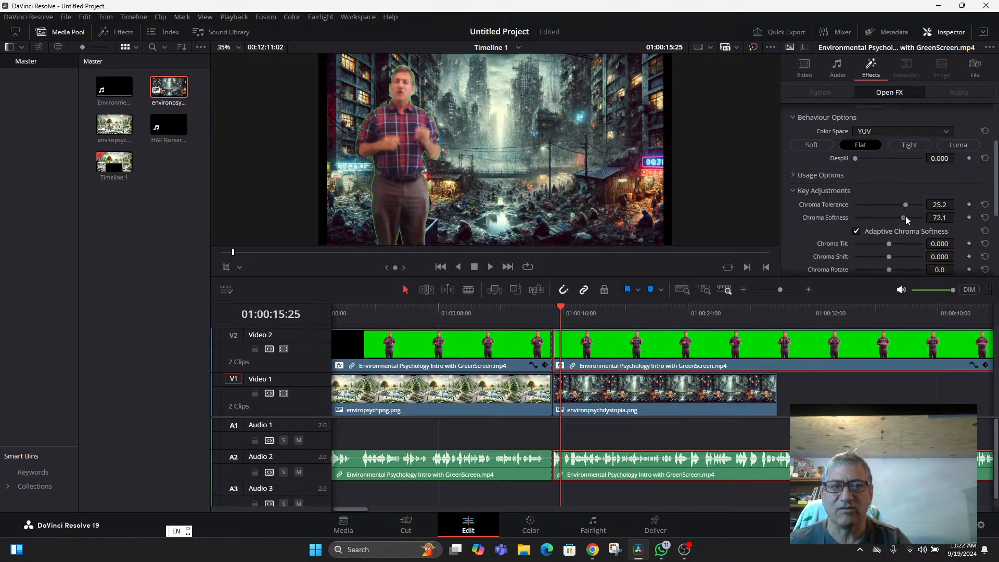
left_click_drag(905, 216, 928, 217)
left_click_drag(895, 207, 868, 212)
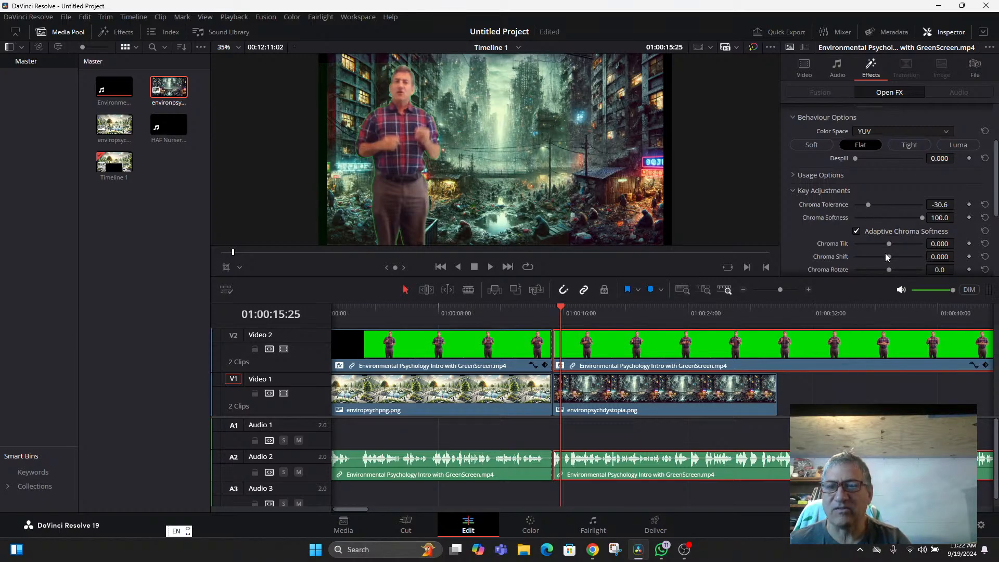
In the second green-screen segment's 3D Keyer Matte Finesse settings, set Pre Filter to 0.349 and In/Out Ratio to -45.7
scroll(885, 252, "down", 3)
scroll(880, 244, "down", 2)
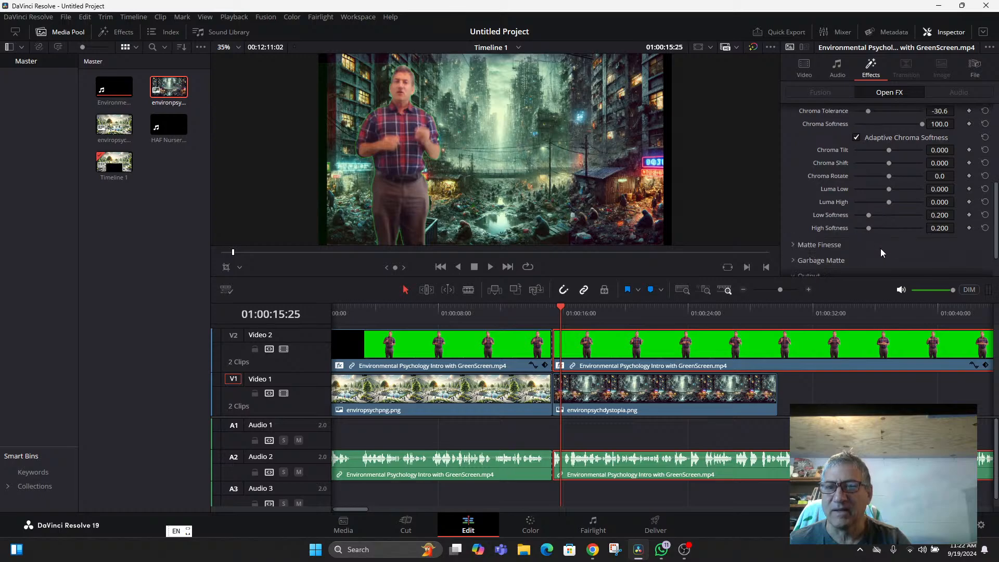
left_click(795, 245)
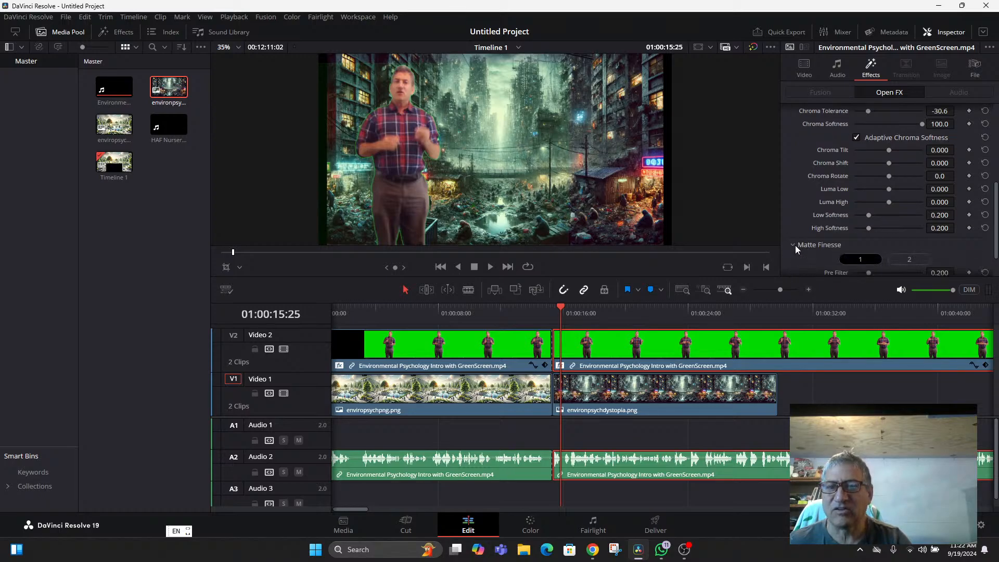
scroll(875, 257, "down", 2)
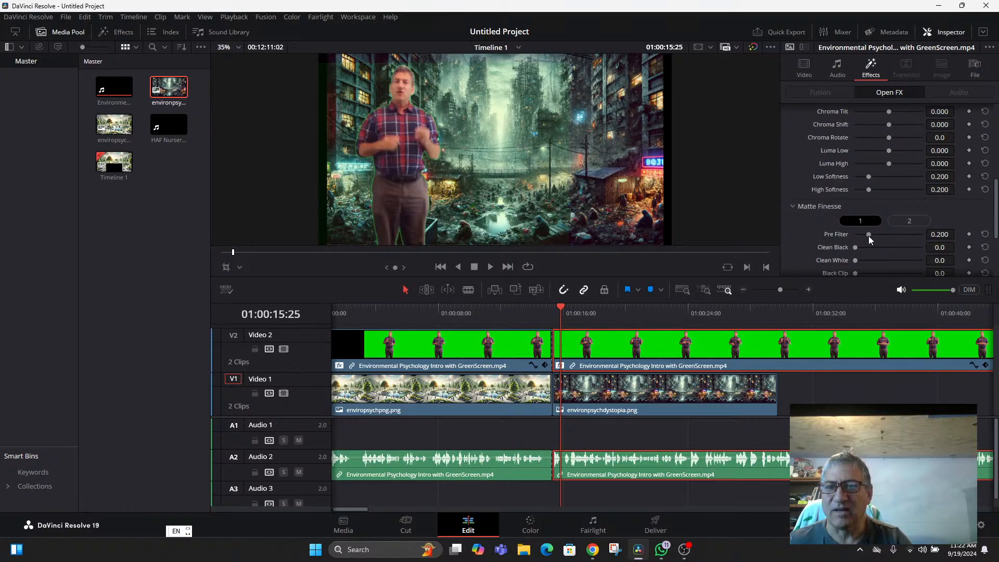
mouse_move(869, 236)
left_mouse_down()
mouse_move(890, 235)
mouse_move(878, 235)
left_mouse_up()
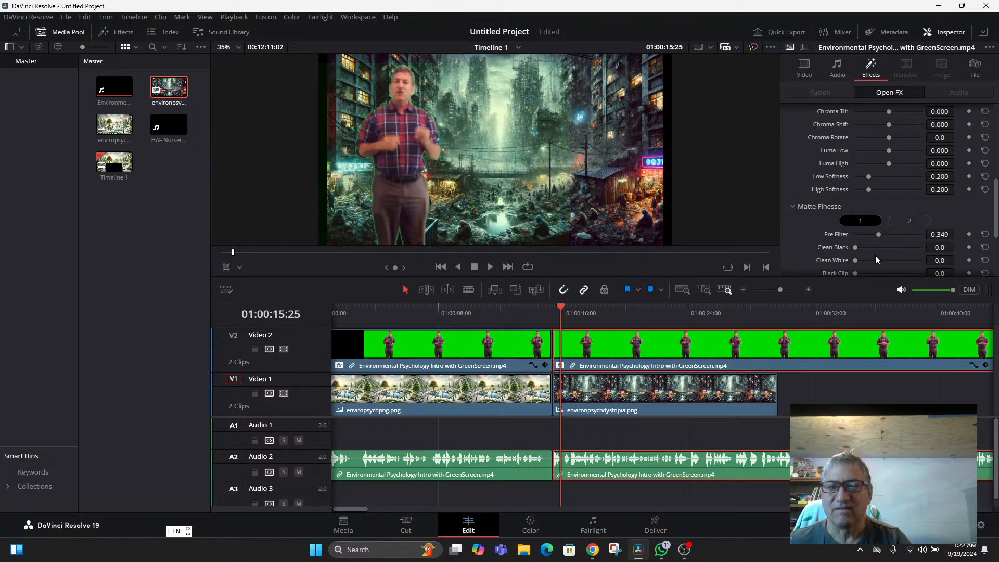
scroll(857, 261, "down", 5)
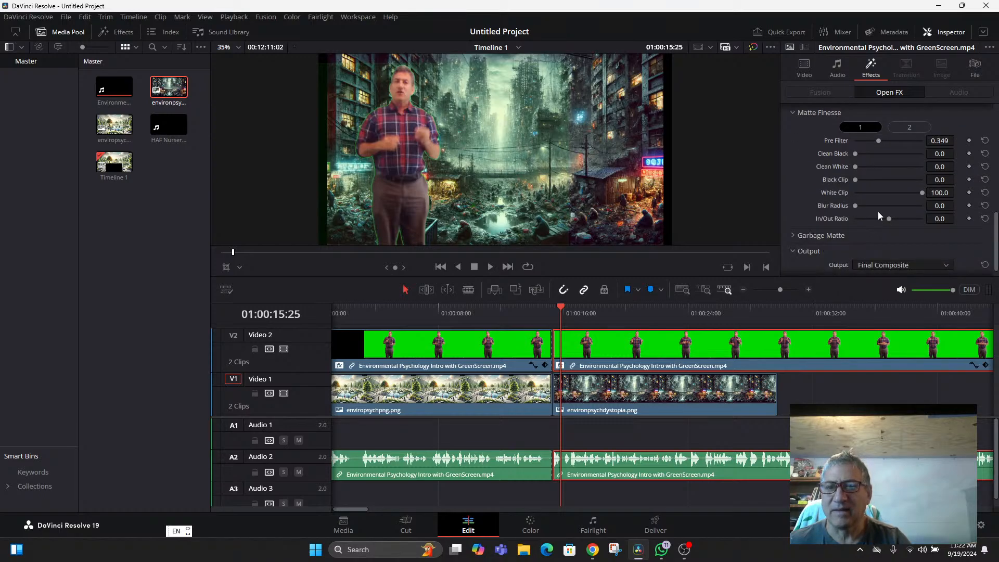
left_click_drag(890, 219, 874, 221)
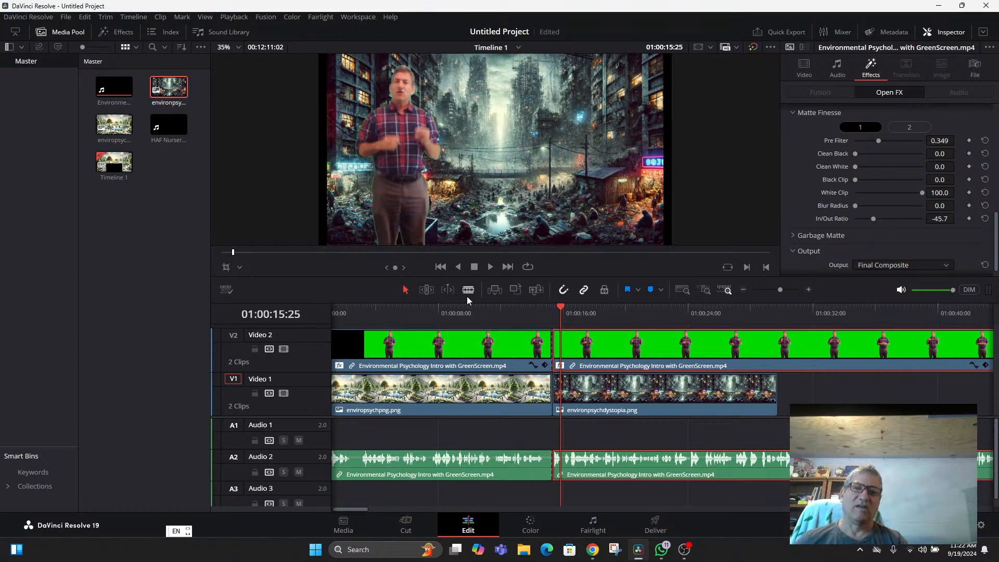
Preview the park segment from 01:00:09:14 and crop a sliver off the top edge of its green-screen clip to remove the stray line
left_click(461, 323)
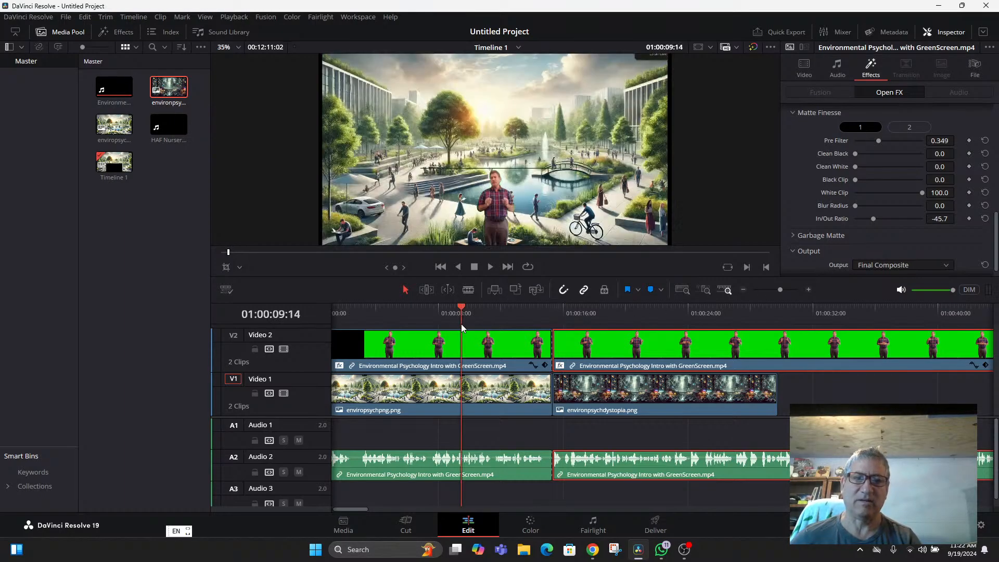
key("space")
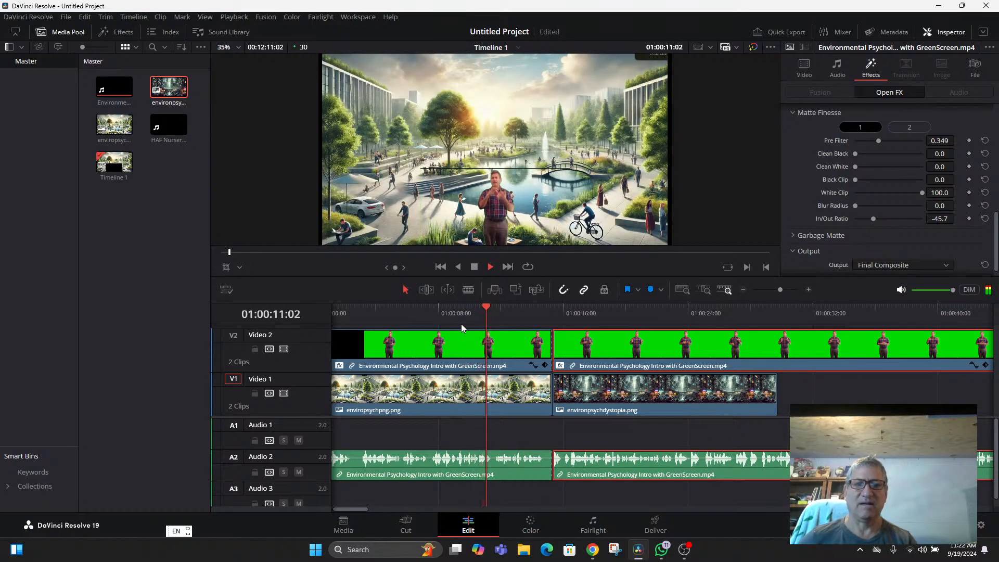
key("space")
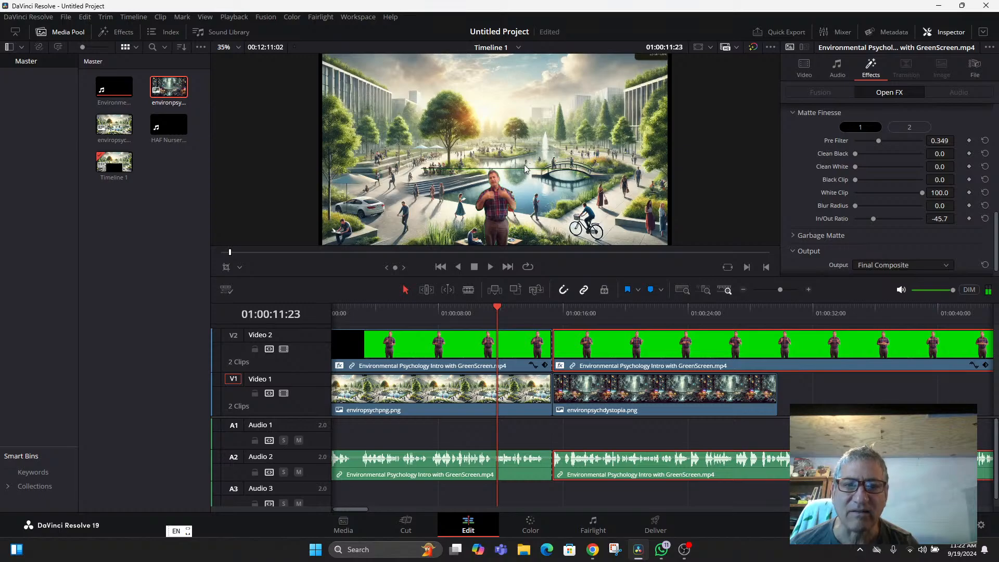
scroll(520, 171, "up", 3)
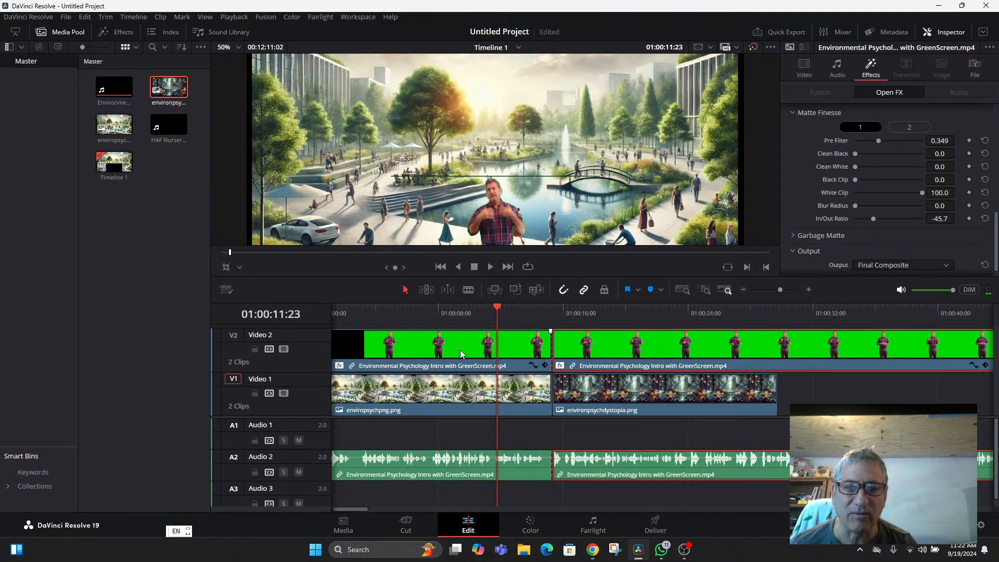
left_click(461, 354)
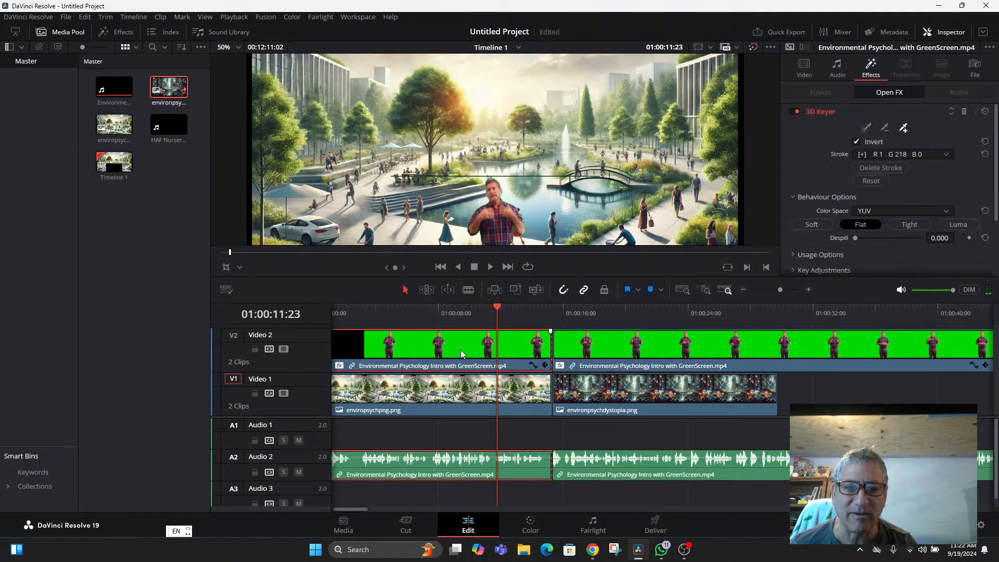
left_click(238, 270)
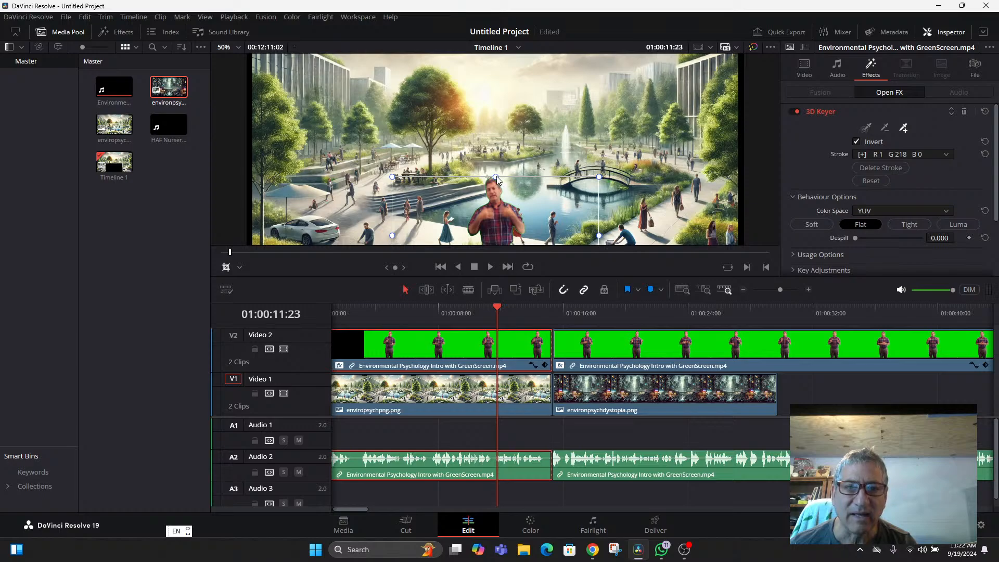
left_click_drag(496, 180, 496, 181)
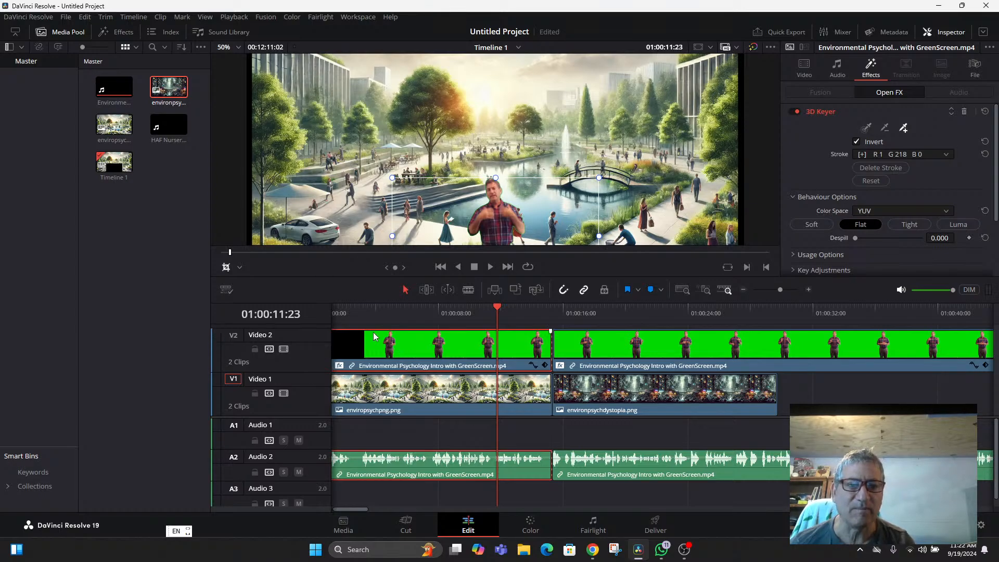
left_click(237, 269)
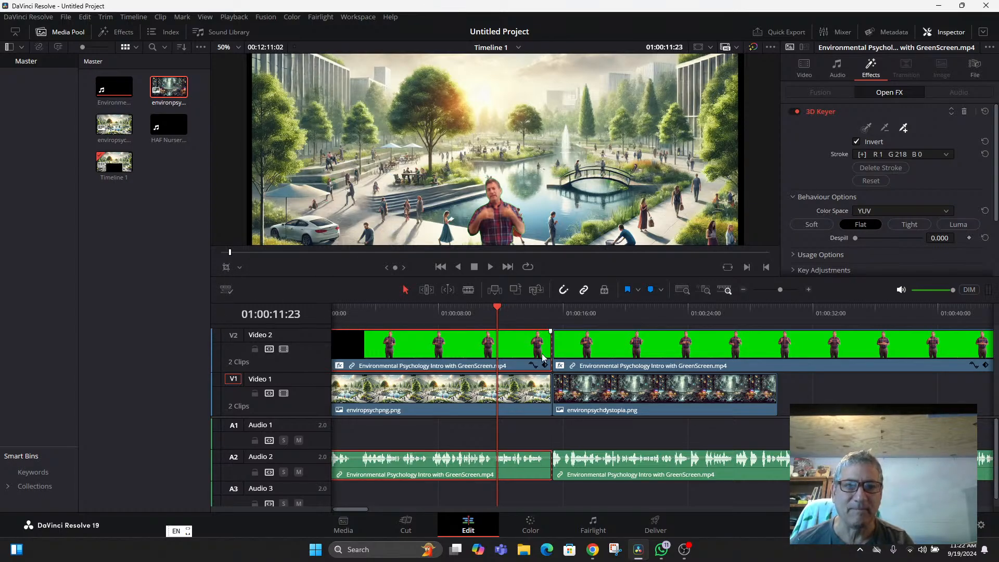
Play the composite up to the cut between the two backgrounds and return the playhead to 01:00:08:20
key("space")
scroll(648, 168, "down", 2)
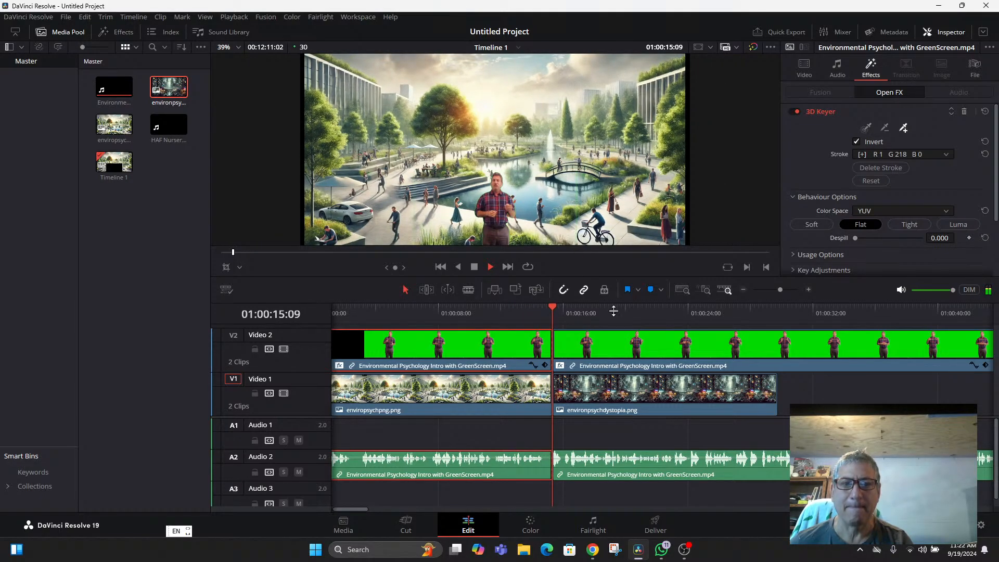
key("space")
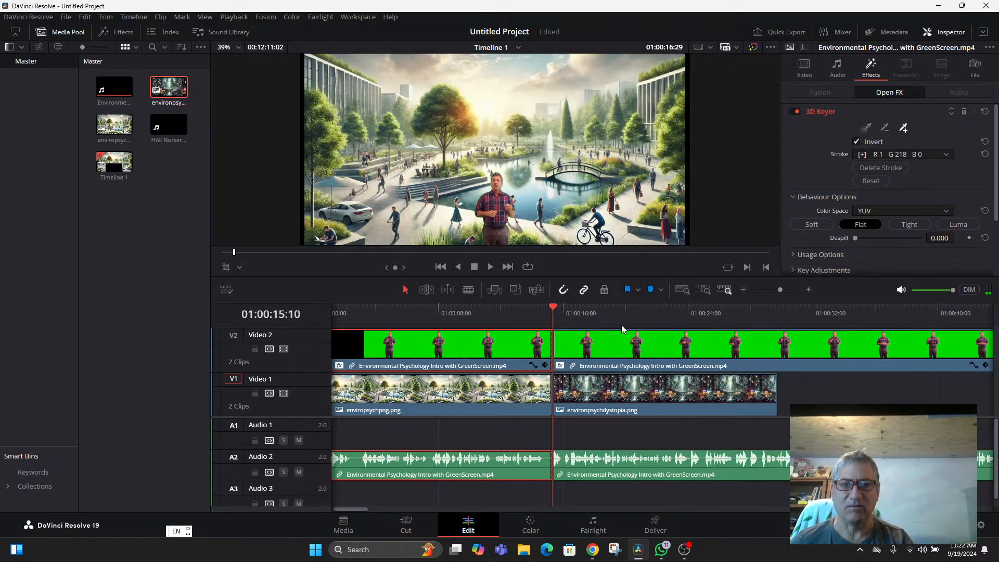
left_click(449, 318)
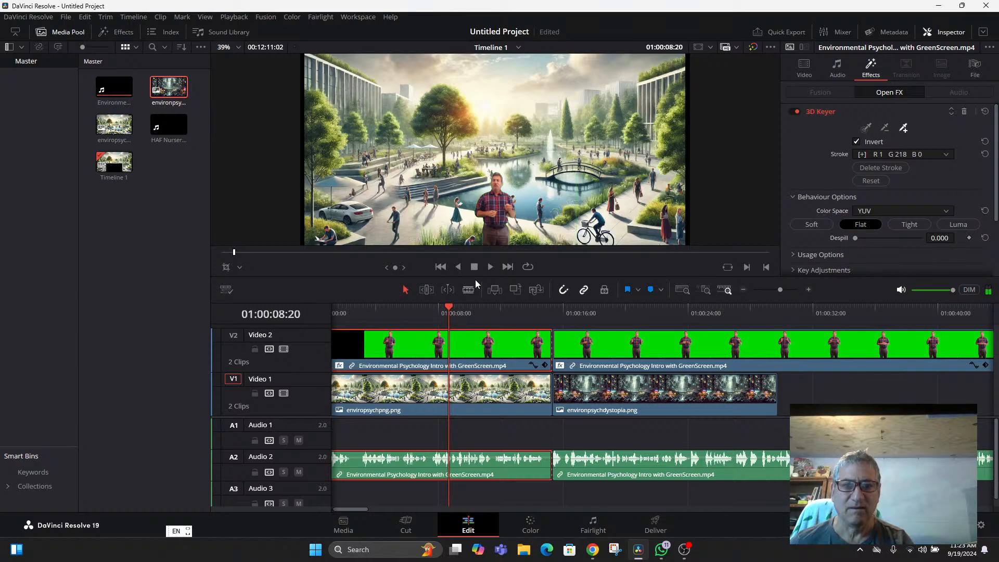
Save the current project under the name EnvironmentalPsych2
left_click(66, 18)
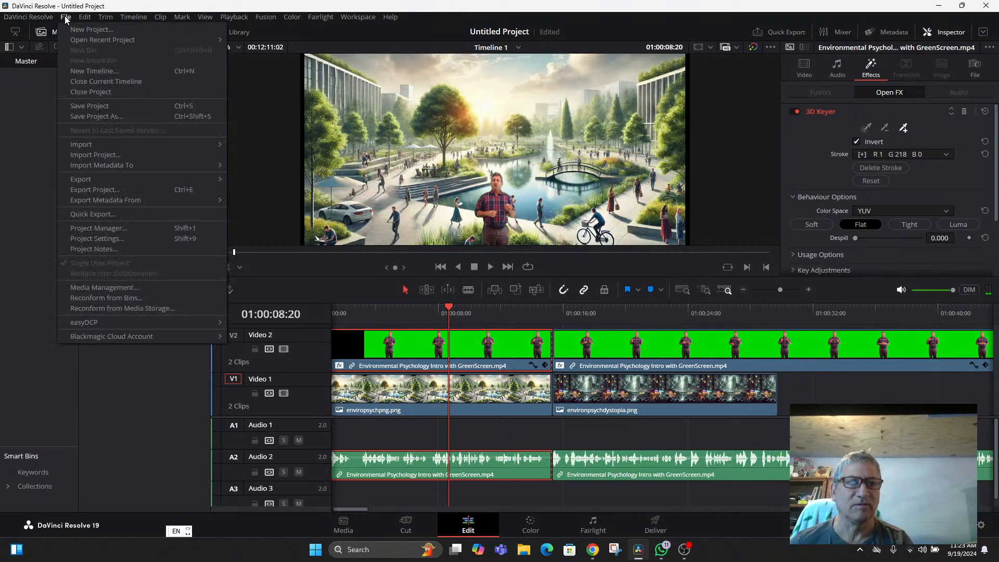
left_click(105, 118)
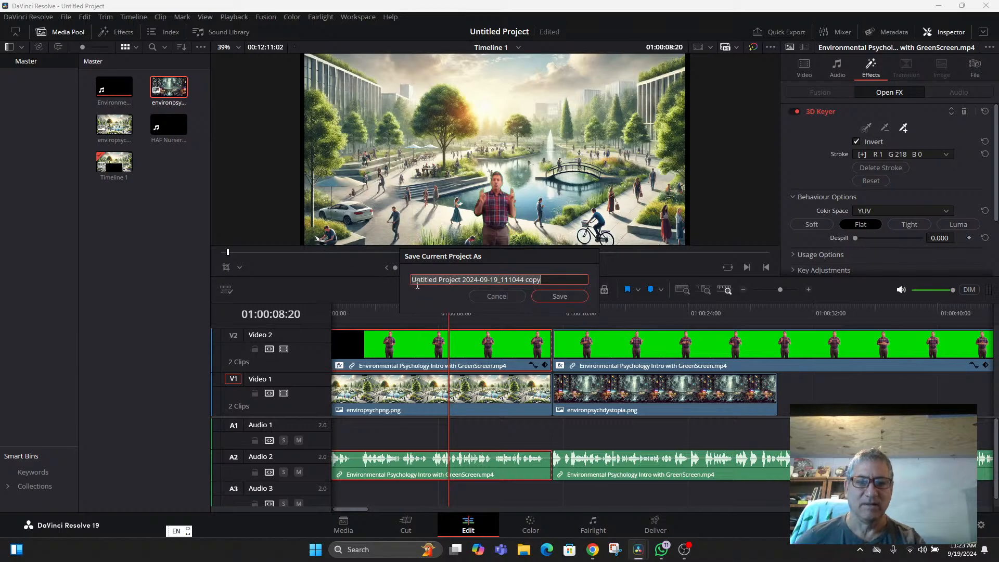
key("BackSpace")
type("Environmen")
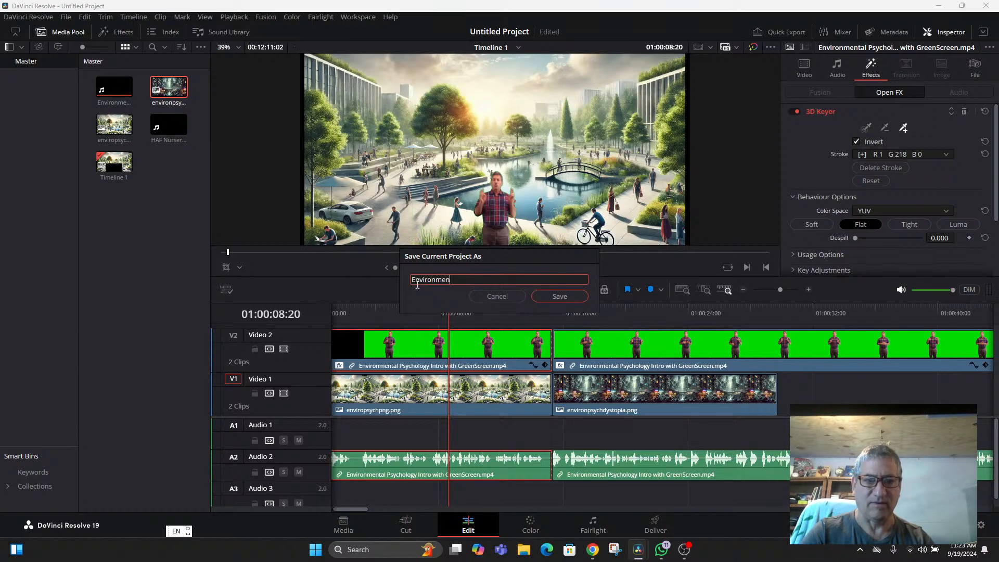
type("talPsych2")
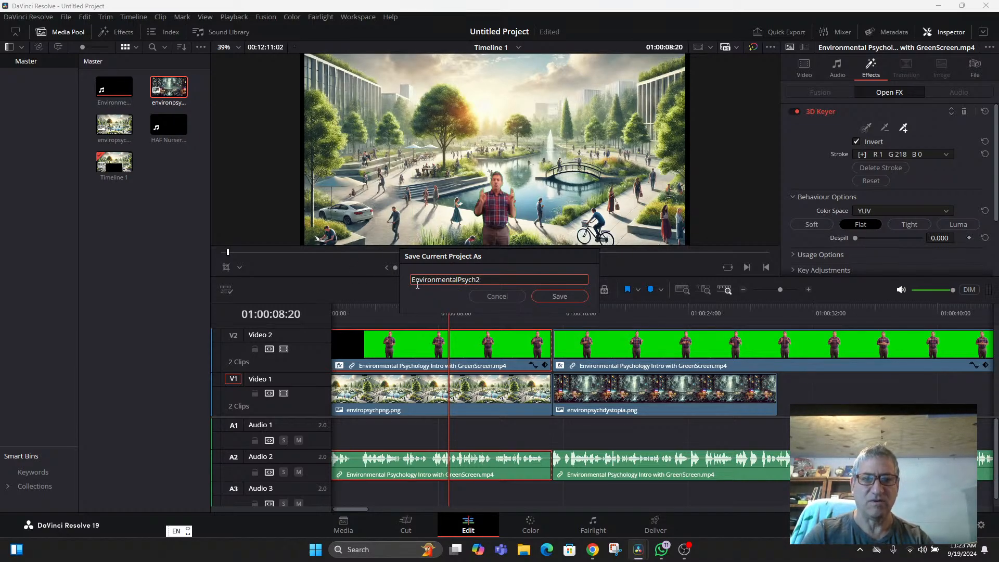
left_click(551, 296)
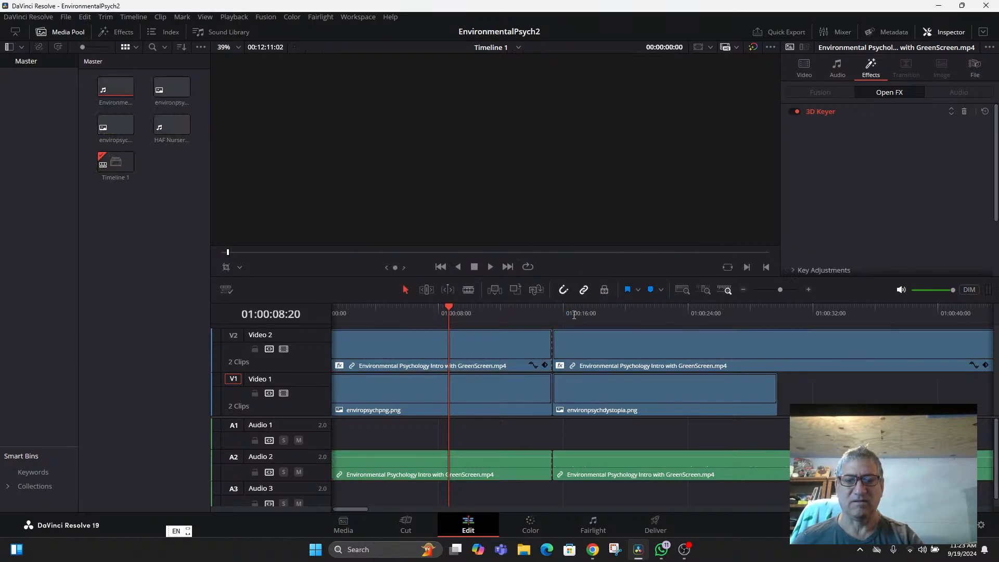
Play the composite into the dystopian background, stop at 01:00:18:14, and add a video track above Video 2
key("space")
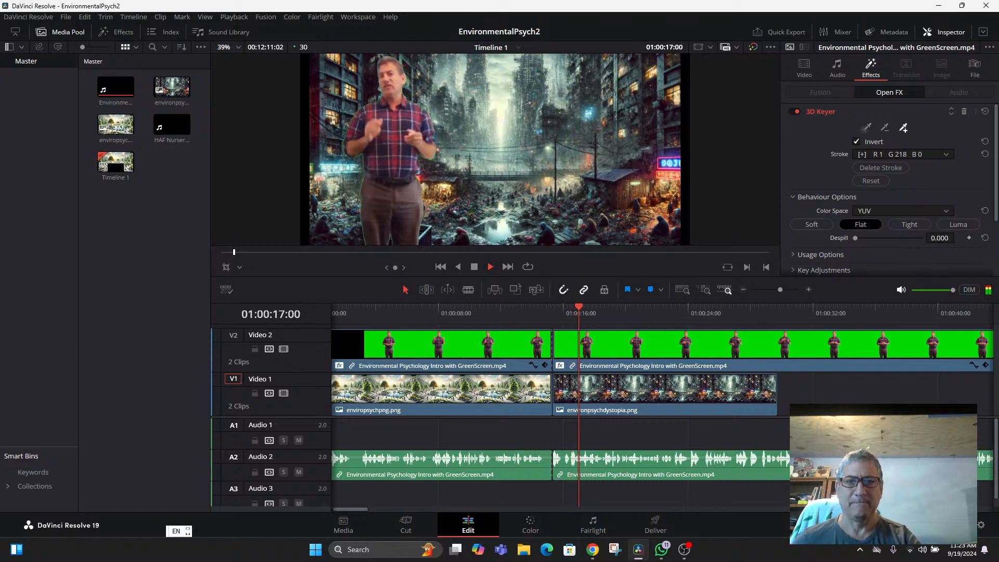
key("space")
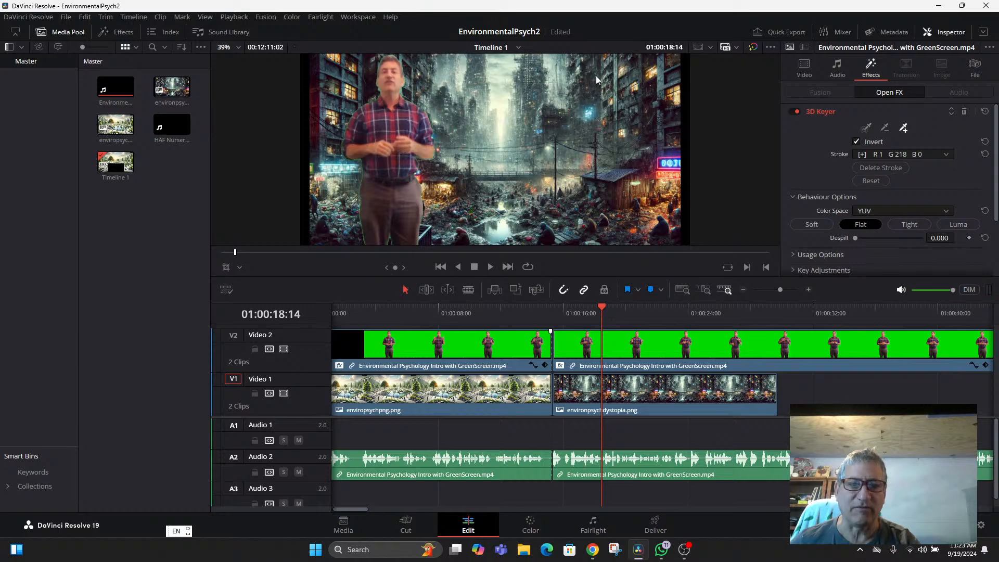
right_click(288, 339)
left_click(309, 346)
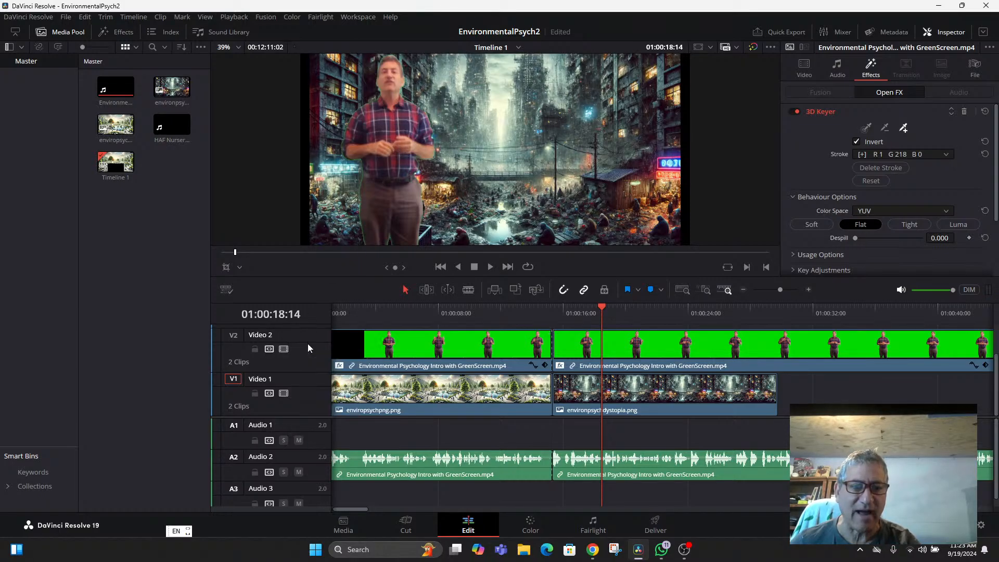
scroll(307, 343, "up", 2)
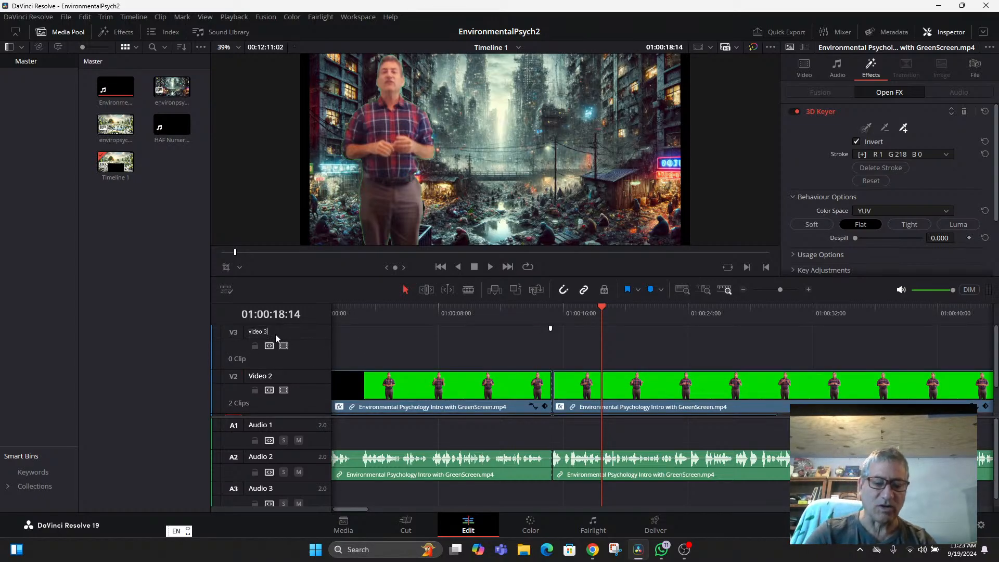
Name the new top video track Foreground Objects
type("Fpr")
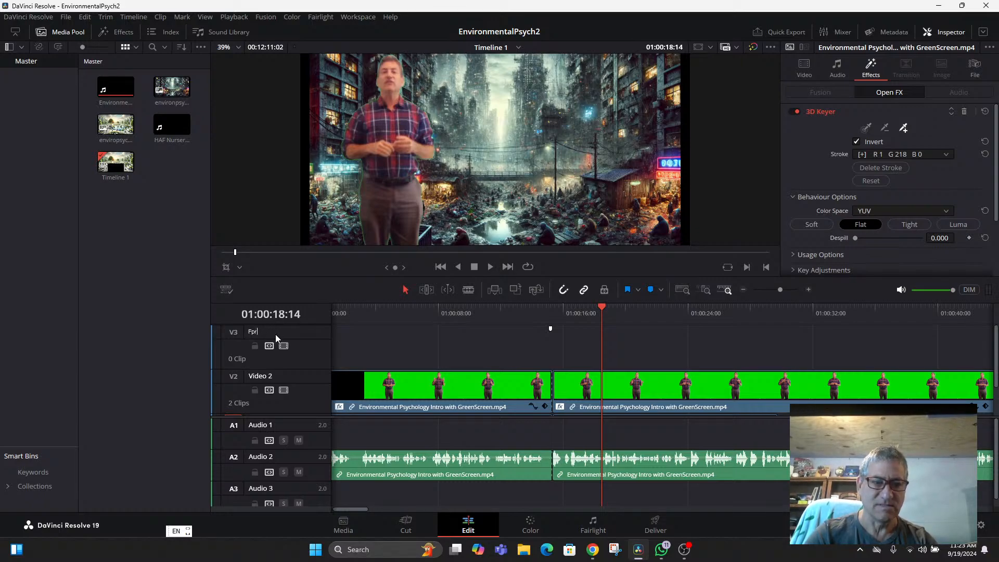
key("BackSpace")
key("BackSpace")
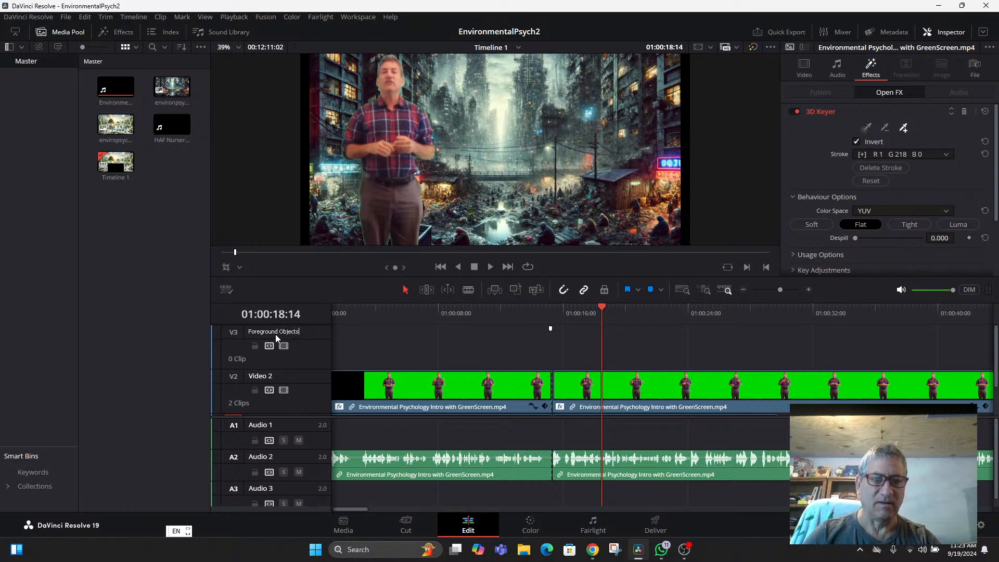
type("oreground Objects")
left_click(384, 332)
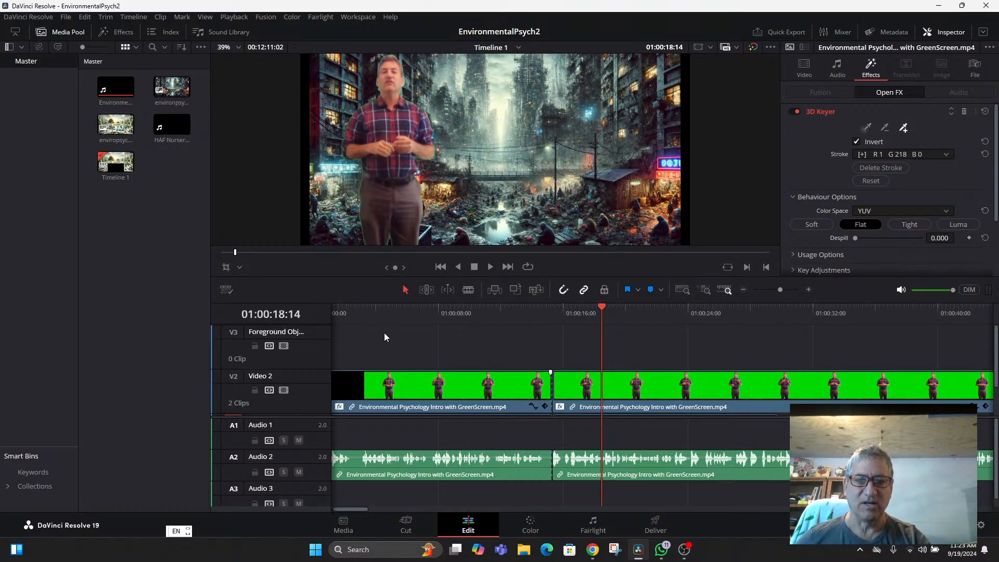
key("ctrl+s")
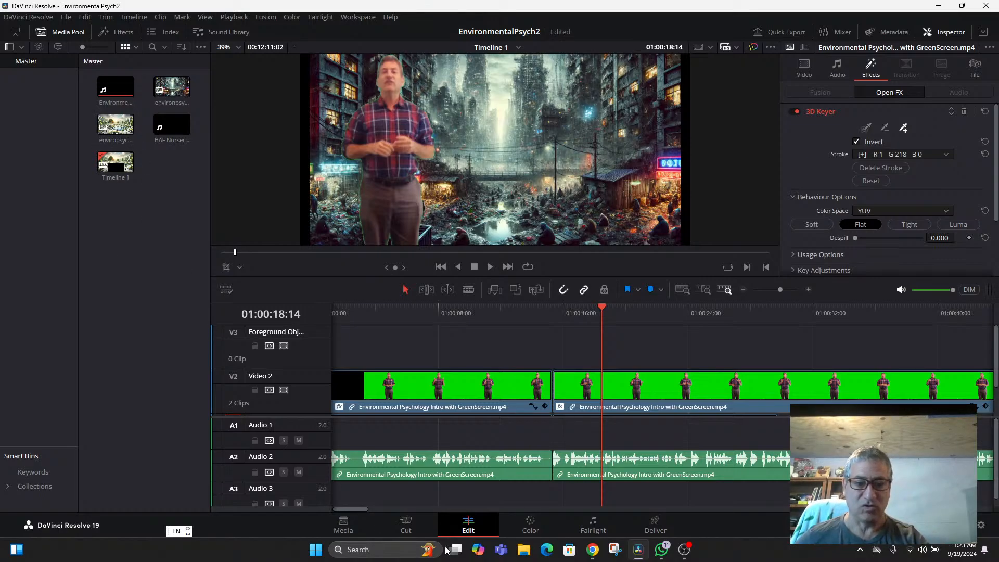
Switch to Chrome and search Google Images for "ufo alpha image" in a new tab
left_click(592, 555)
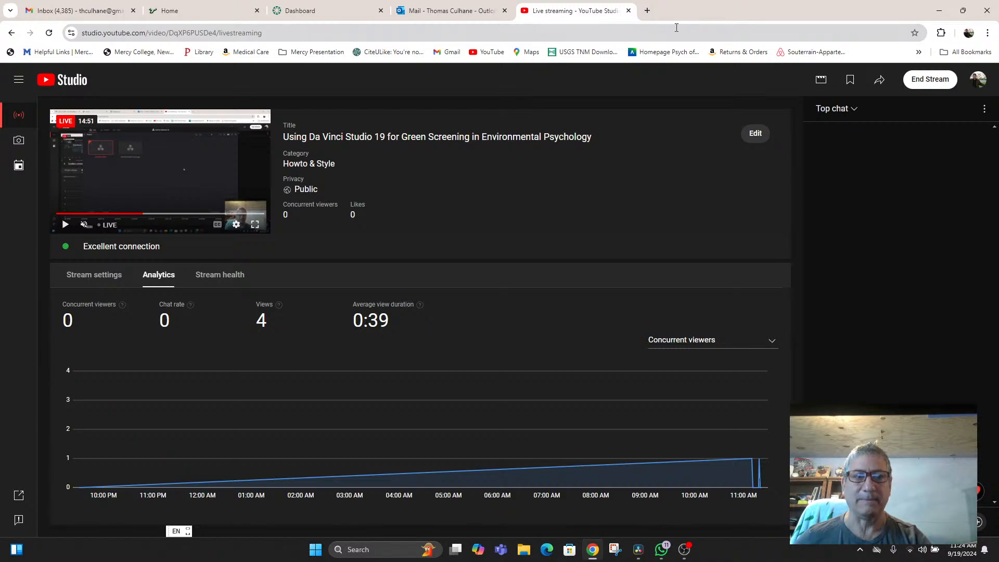
left_click(647, 10)
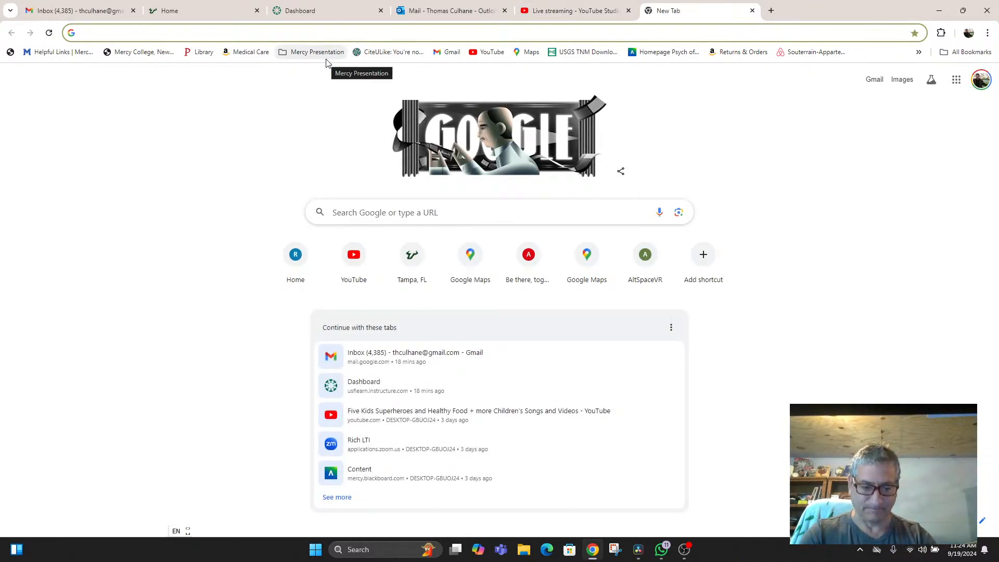
type("udf")
key("BackSpace")
key("BackSpace")
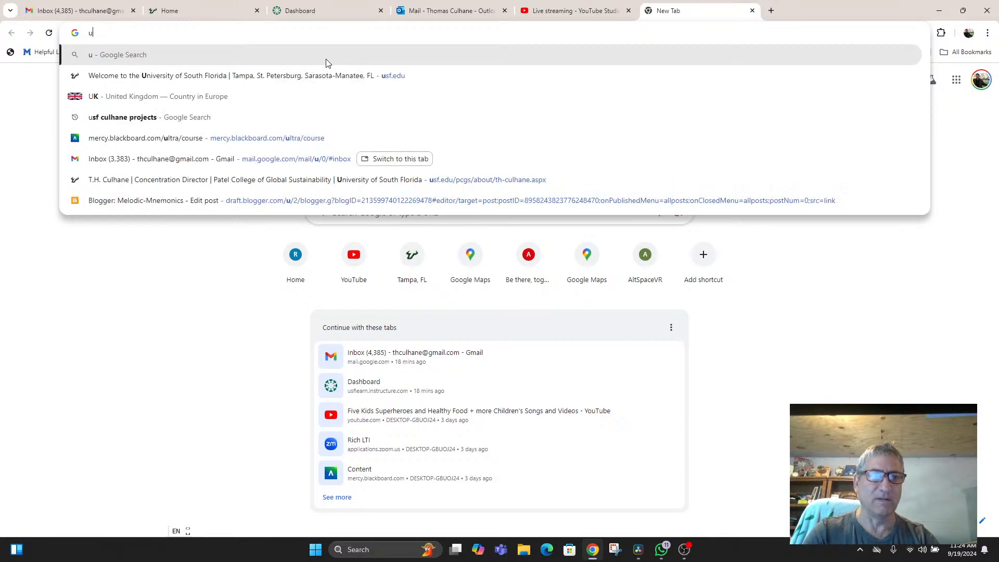
type("fo ")
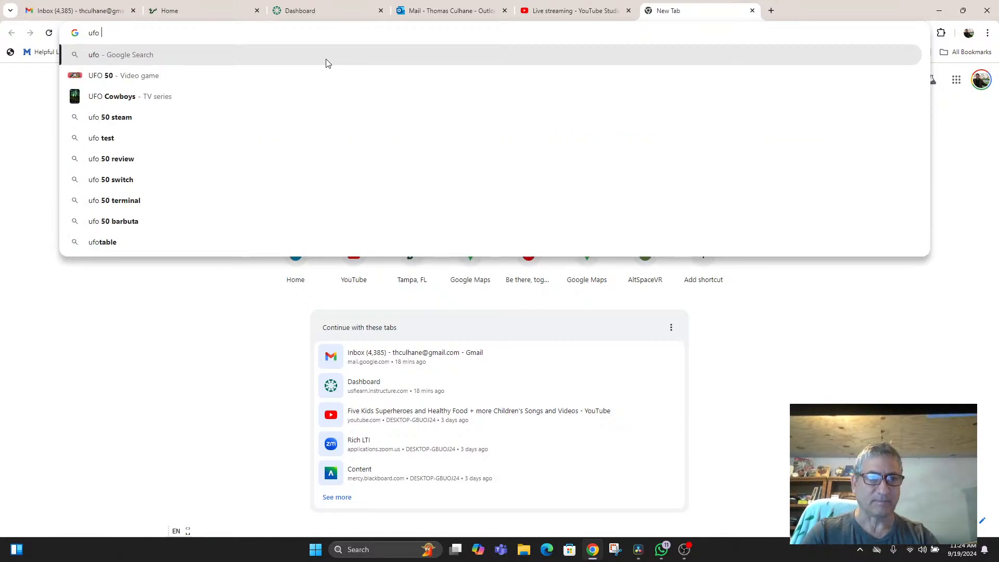
type("al")
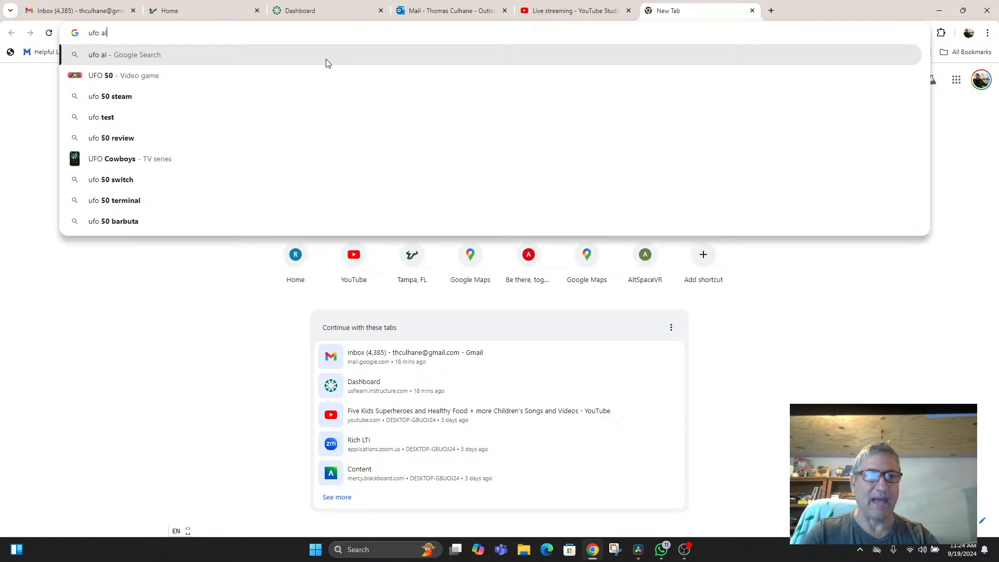
type("pha image")
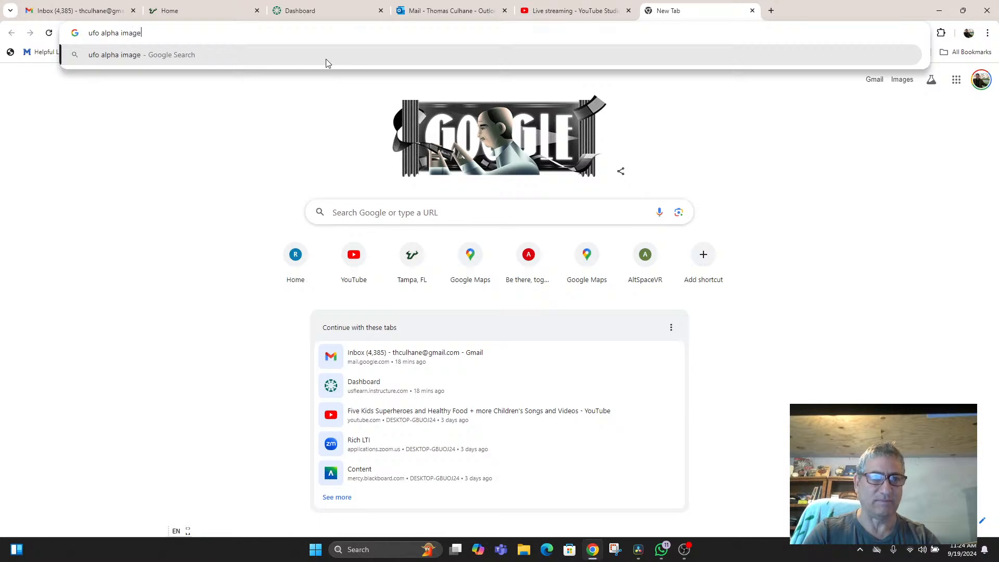
key("Return")
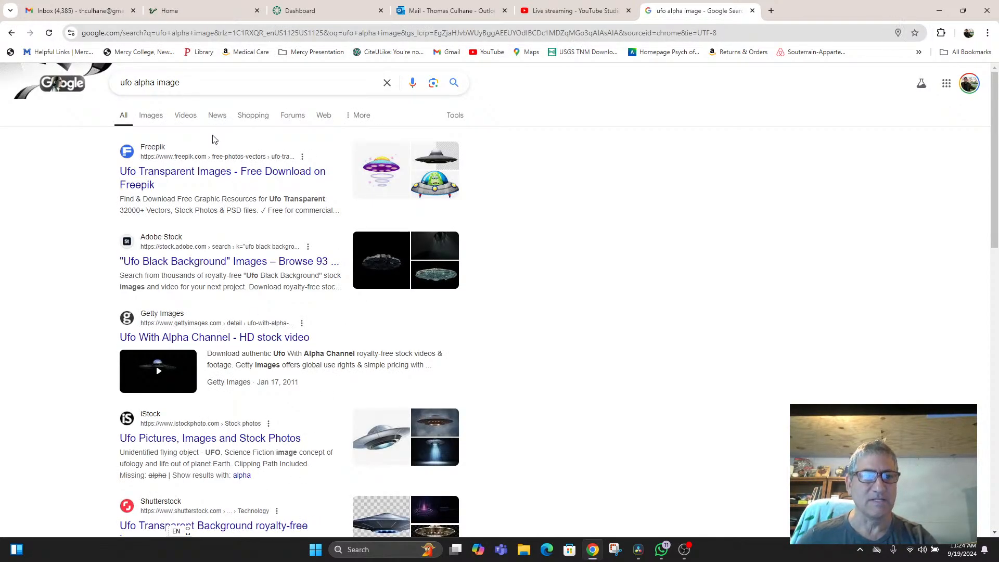
left_click(149, 116)
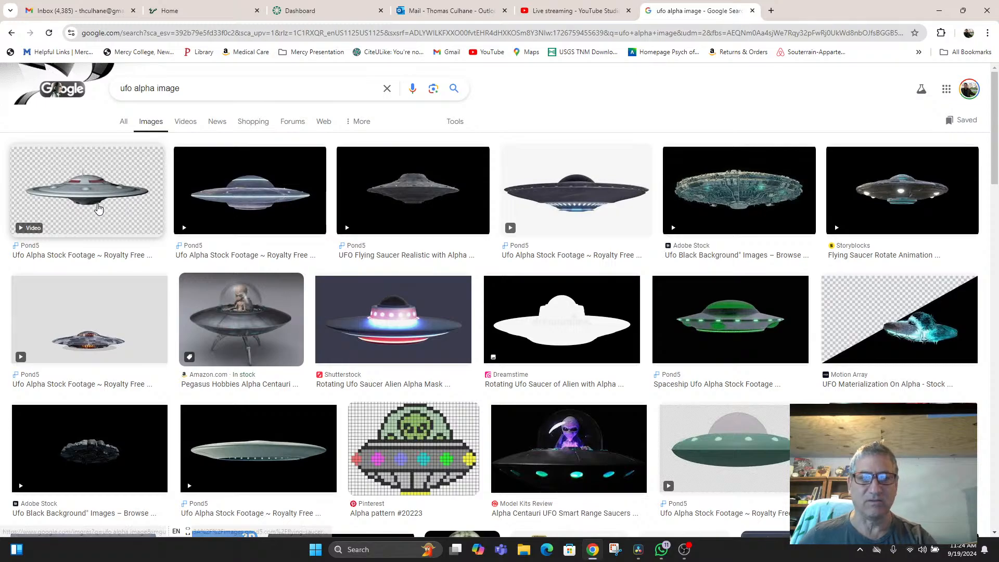
Open the Pond5 source of the checkered-background flying saucer, try to download the clip, and dismiss the Google sign-in prompt
left_click(99, 210)
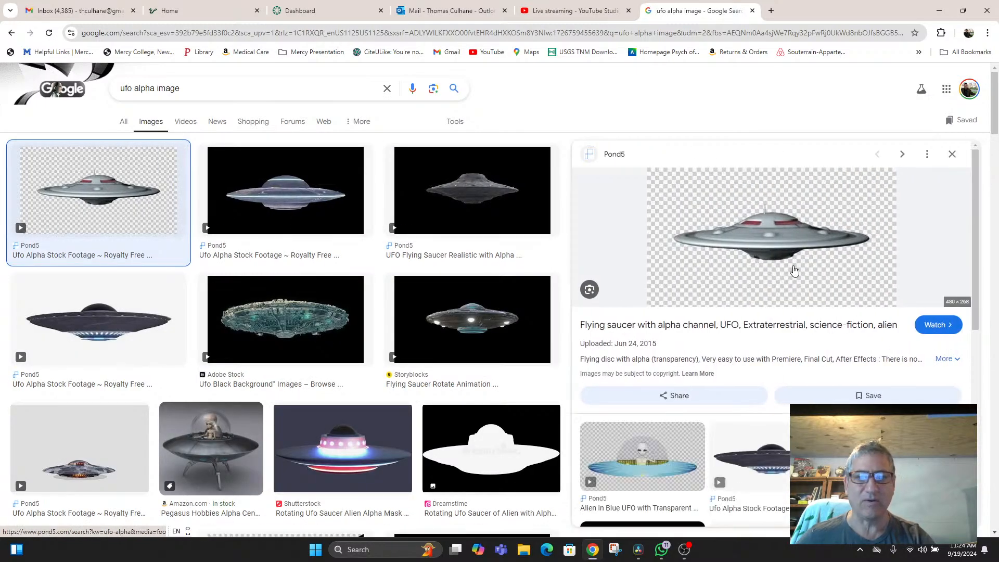
left_click(731, 281)
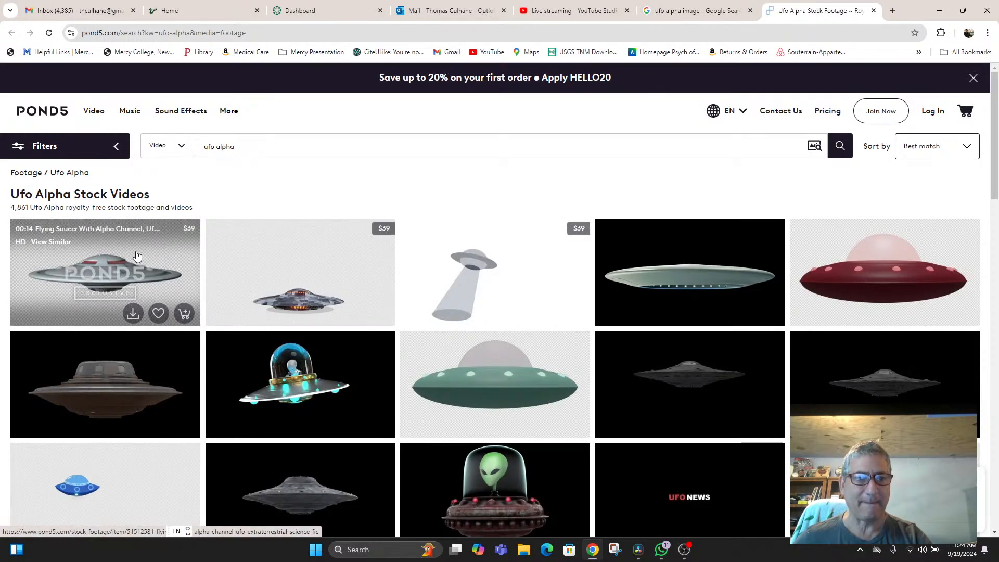
left_click(133, 314)
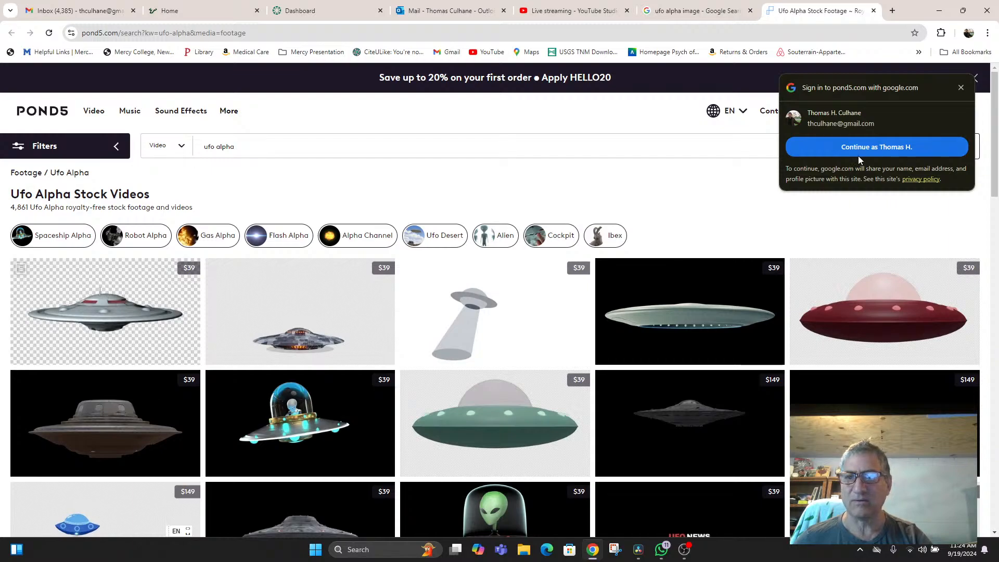
left_click(960, 90)
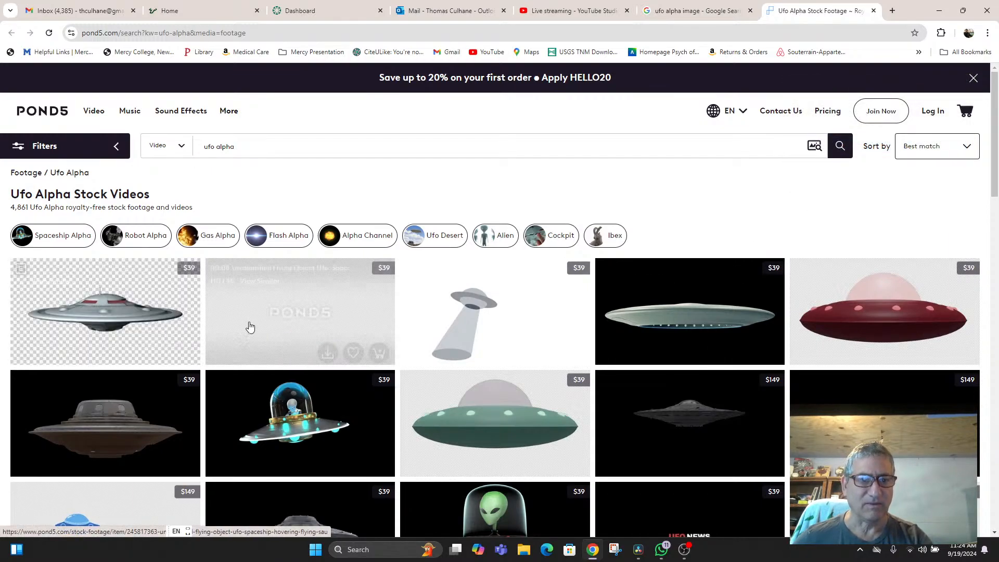
Look through Pond5's ufo alpha stock videos, and close the page to return to the image results
scroll(237, 300, "down", 2)
scroll(237, 299, "up", 2)
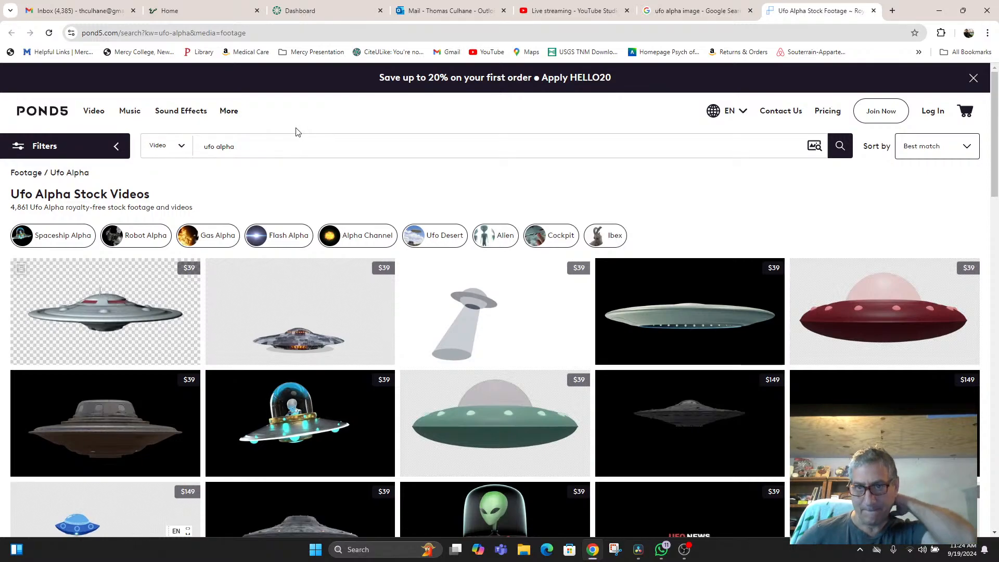
mouse_move(361, 304)
scroll(361, 304, "down", 2)
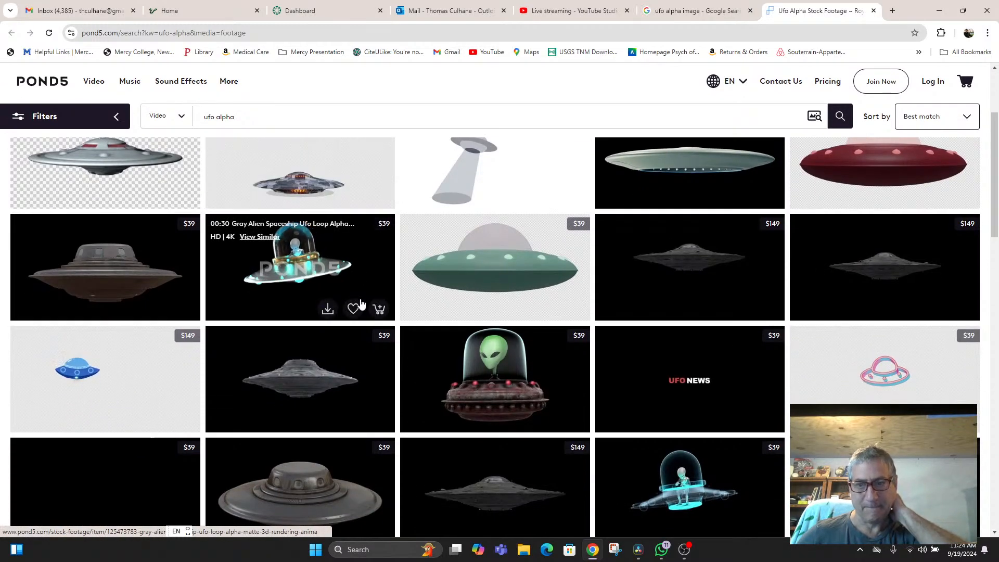
scroll(357, 301, "up", 2)
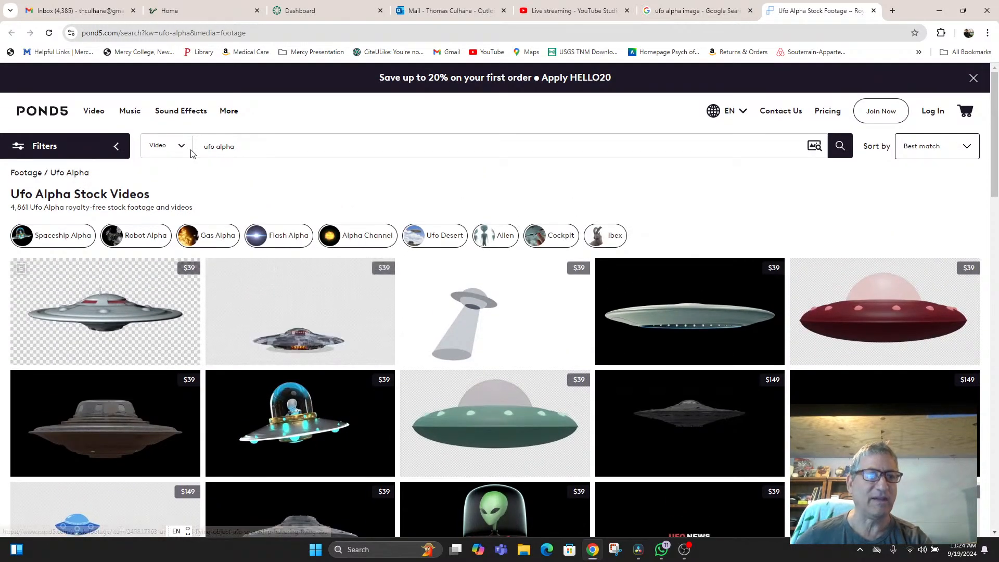
left_click(874, 10)
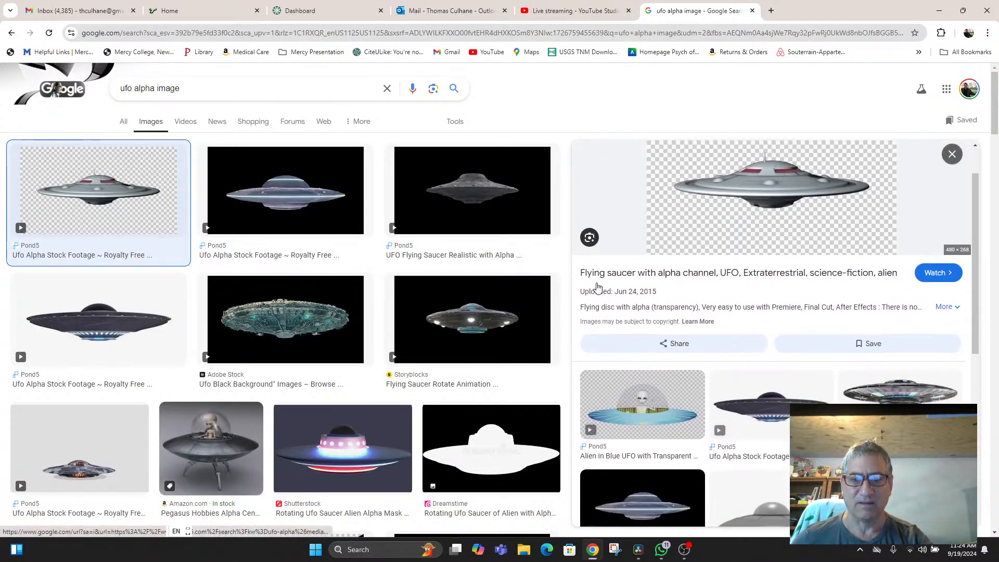
Check the Pond5 page for Alien in Blue UFO with Transparent Background, close it, and browse more UFO image results
scroll(593, 290, "down", 1)
left_click(669, 419)
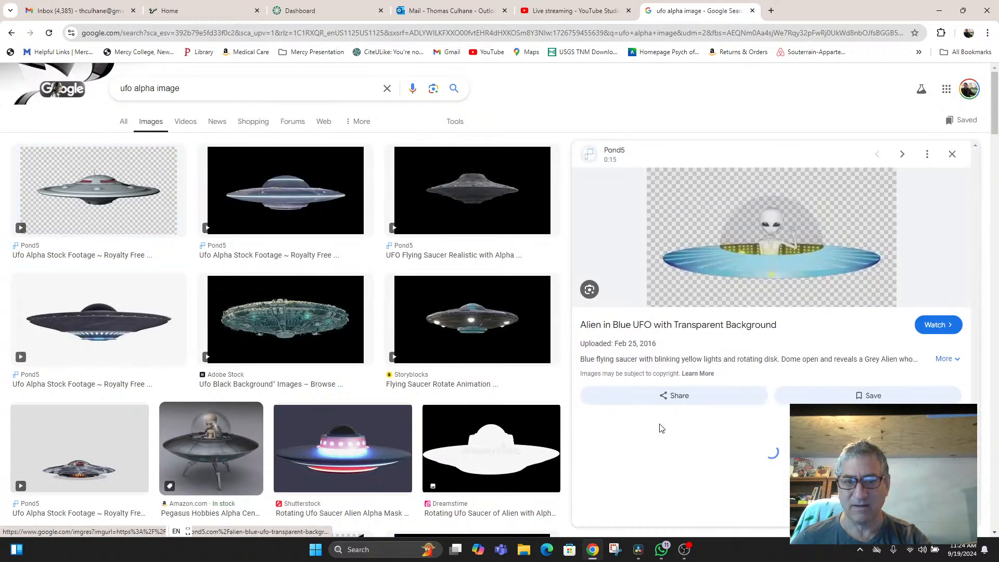
left_click(675, 326)
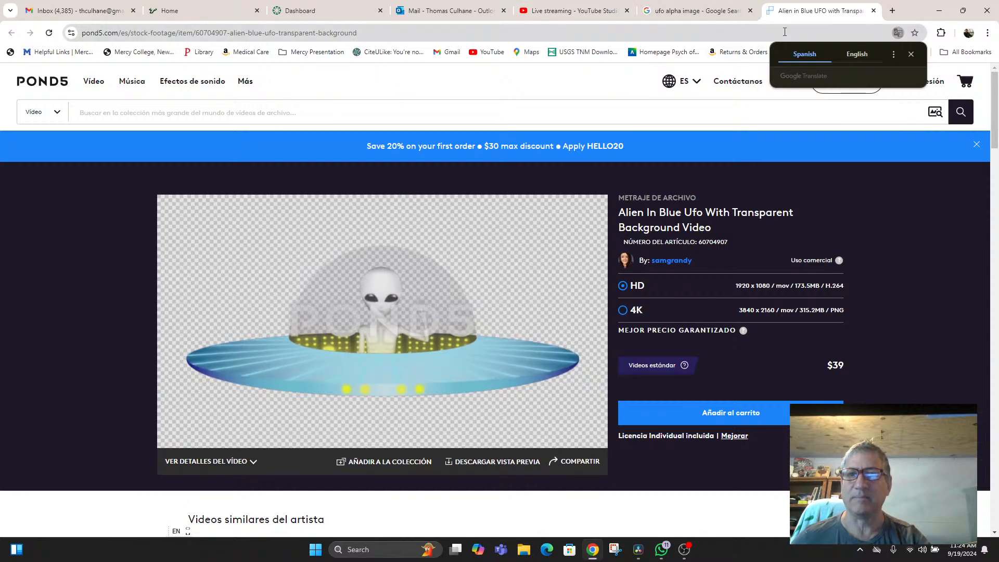
left_click(875, 12)
scroll(395, 331, "down", 8)
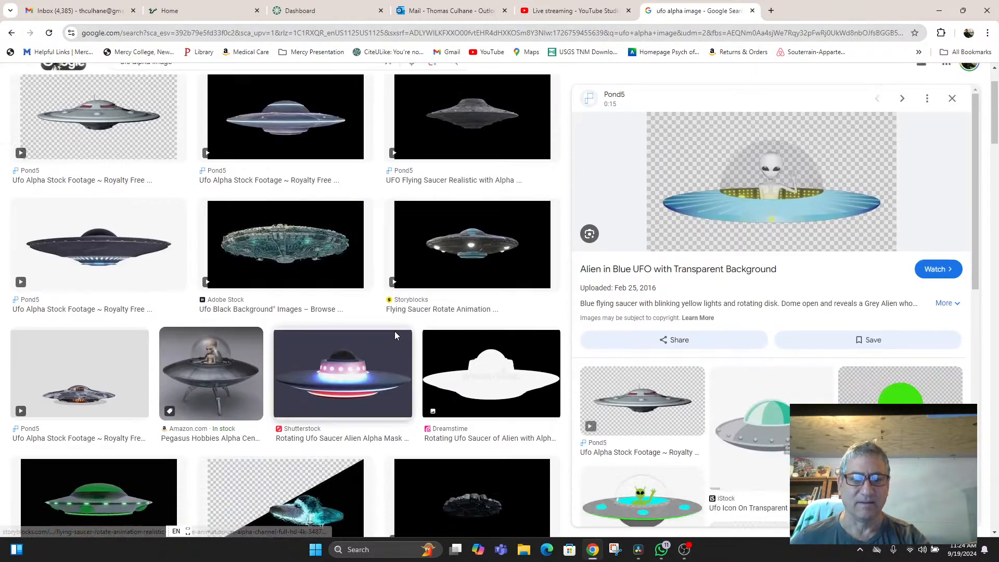
scroll(395, 333, "down", 2)
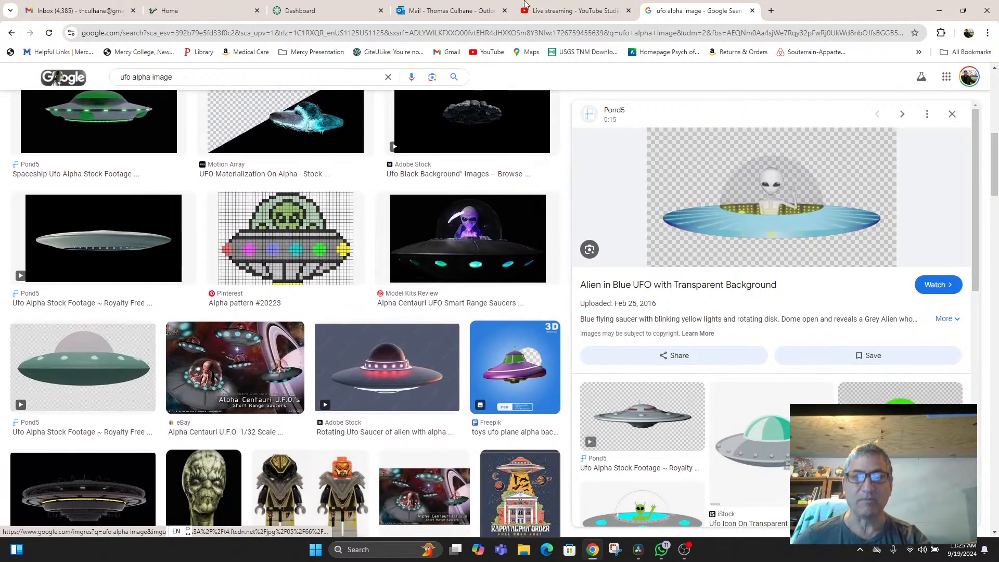
Open ChatGPT in a new browser tab
left_click(770, 12)
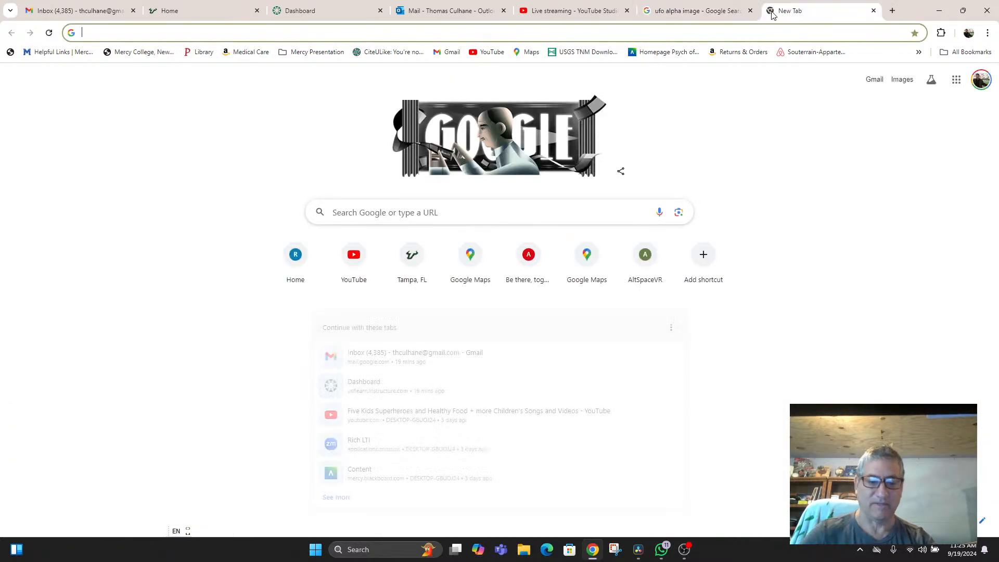
type("cha")
key("Return")
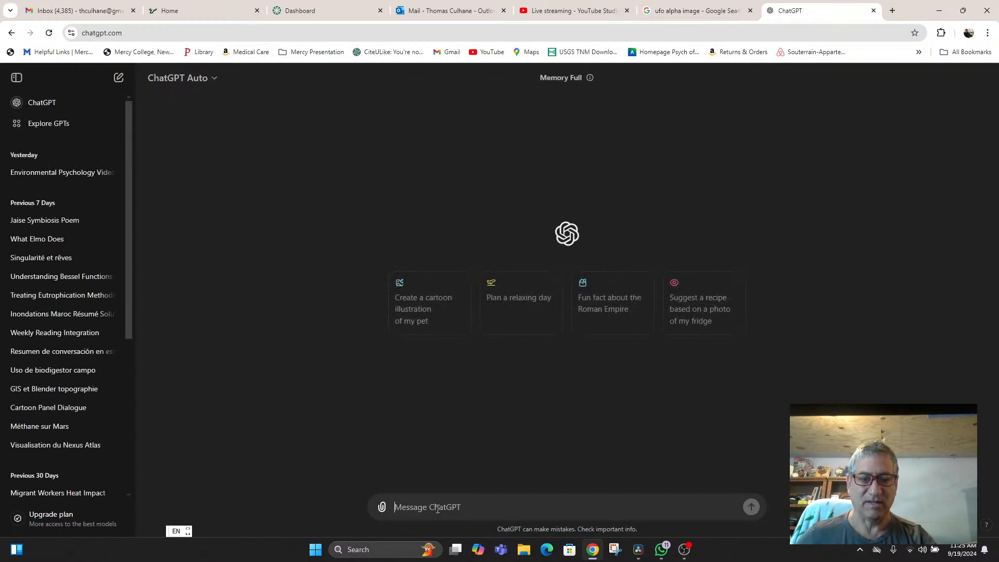
Ask ChatGPT for an image of a rotating ufo over an alpha channel, transparent and usable in a video program overlay
type("Good morning")
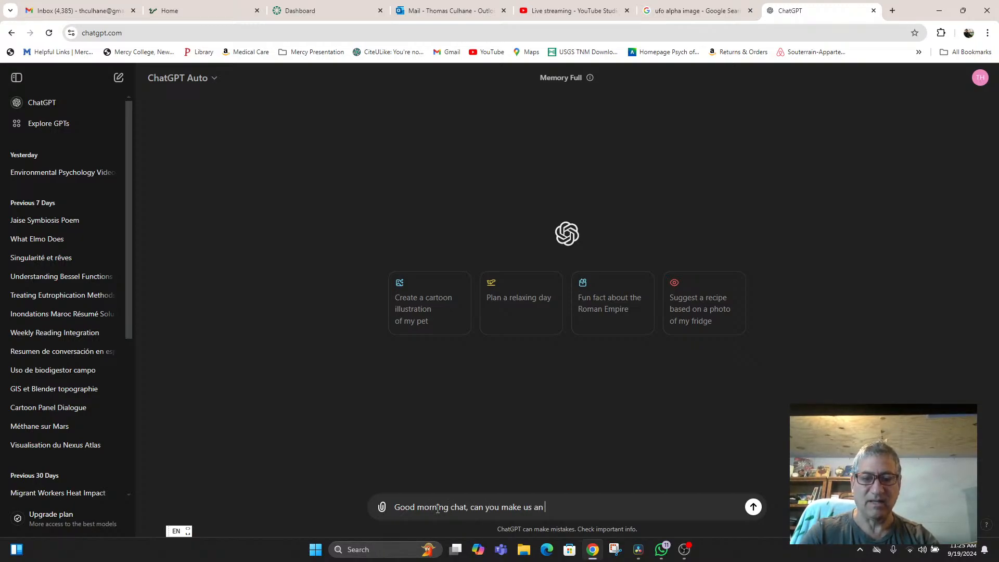
type(" chat,")
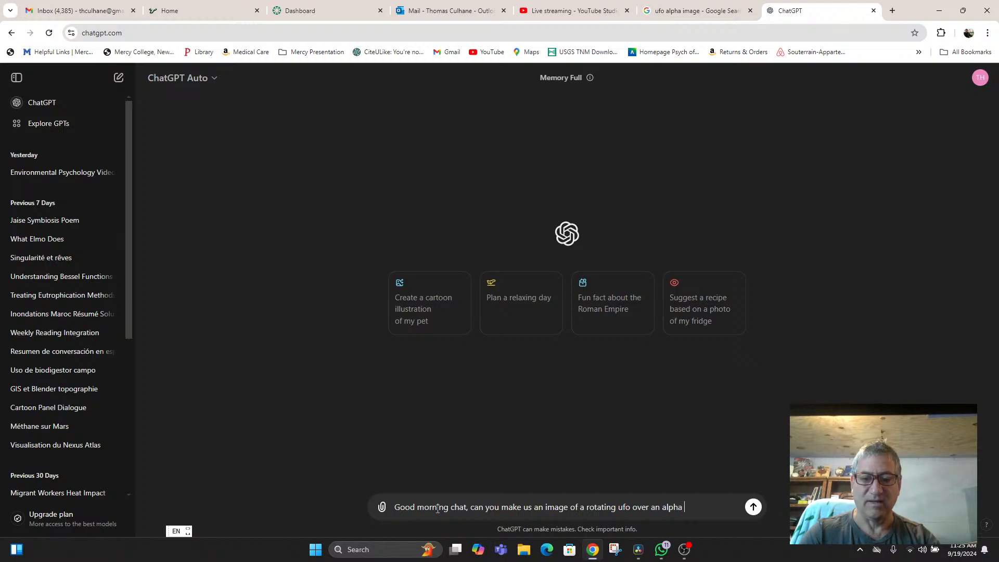
type("it ")
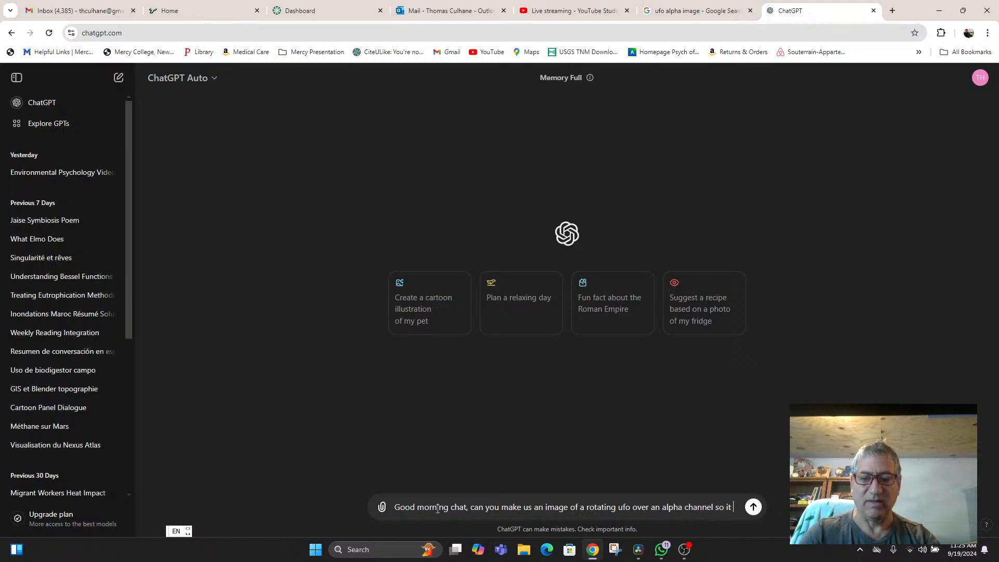
type("is transparen")
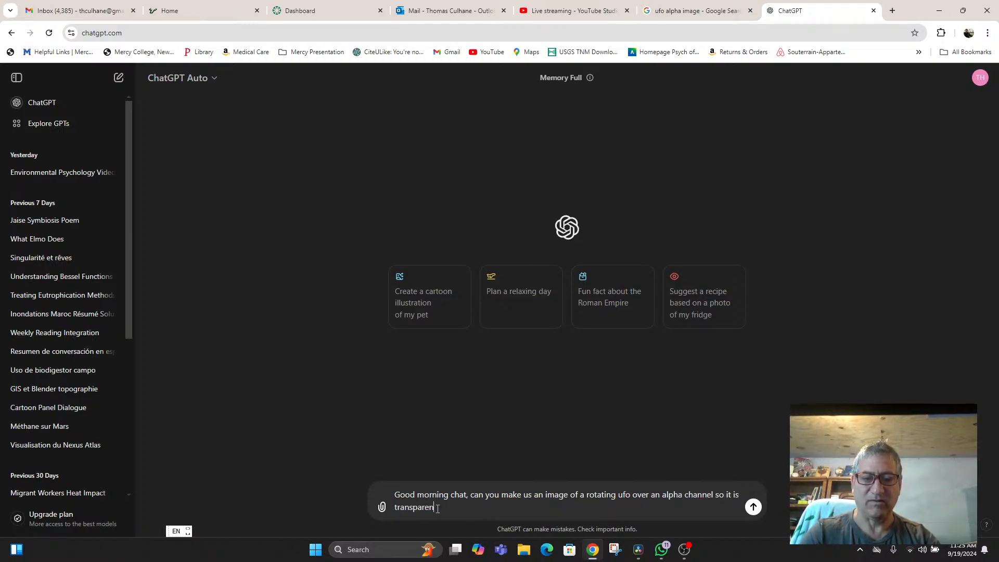
type("t and can be use")
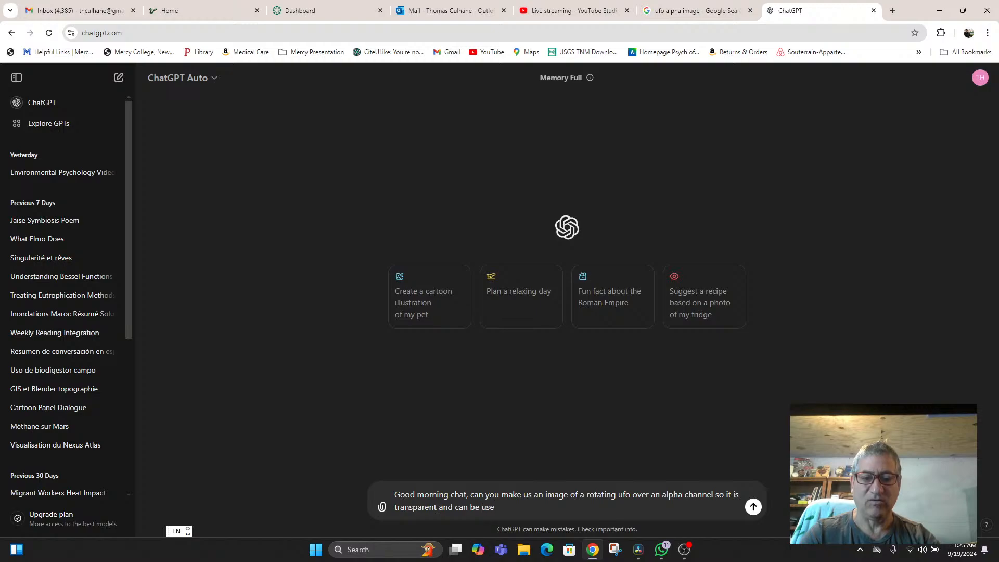
type("d in a video ")
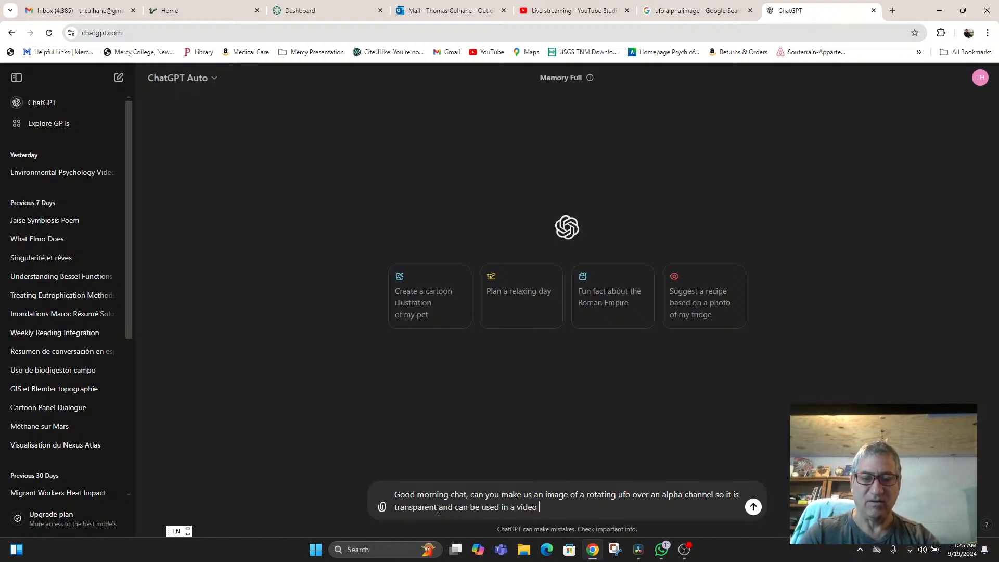
type("program overlay?")
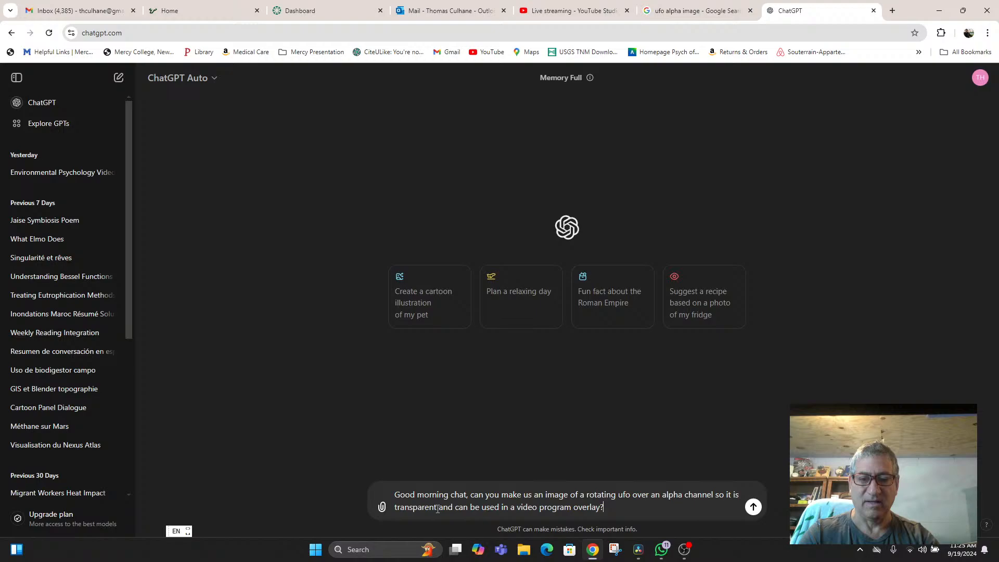
key("Return")
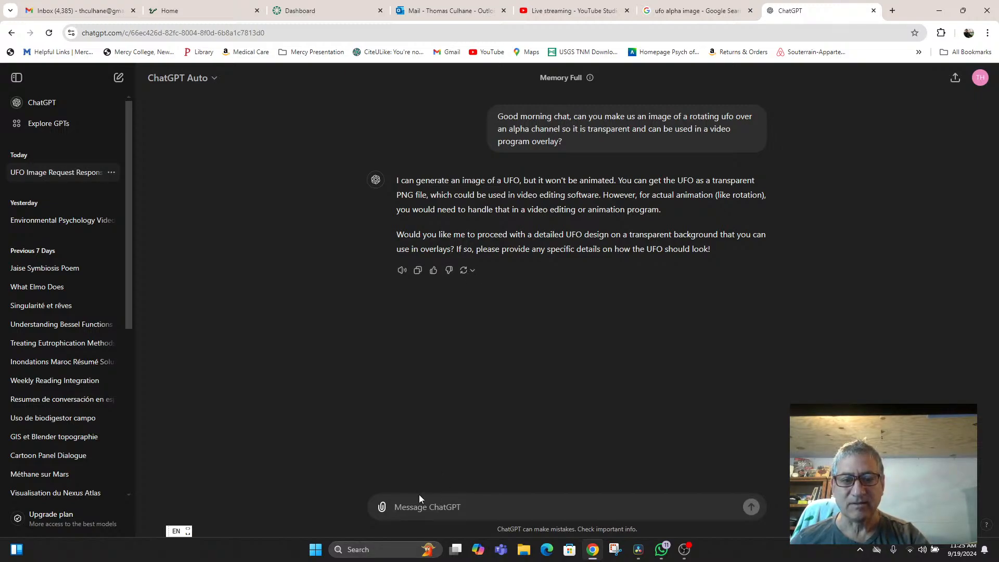
Accept ChatGPT's offer of a transparent UFO design by replying "Yes, please!"
type("Yes, ple")
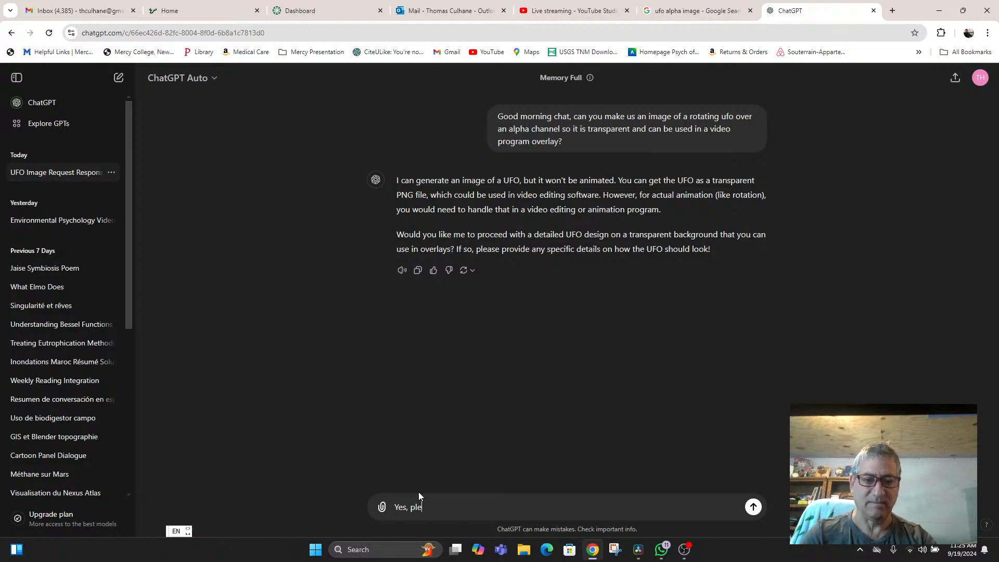
type("ase!")
key("Return")
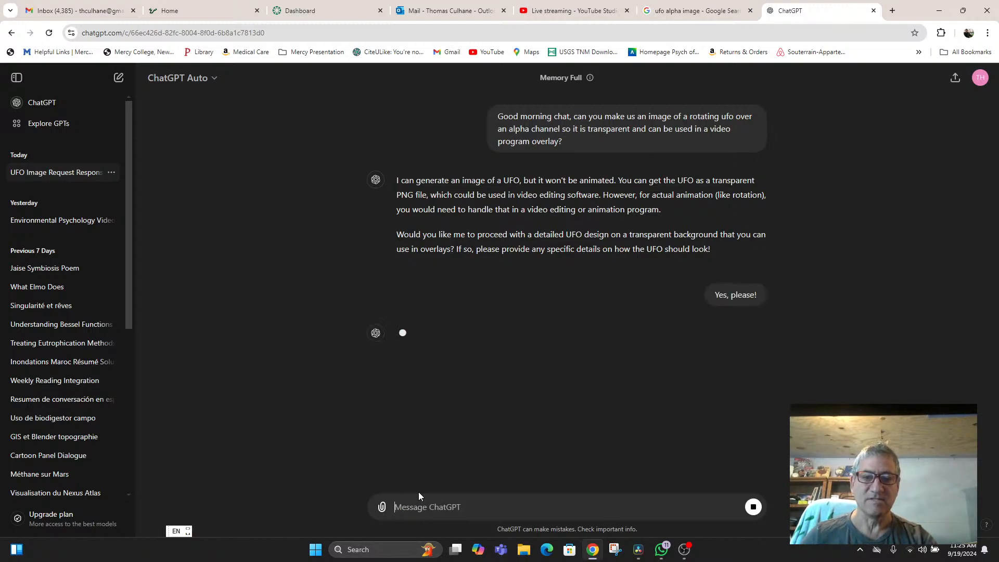
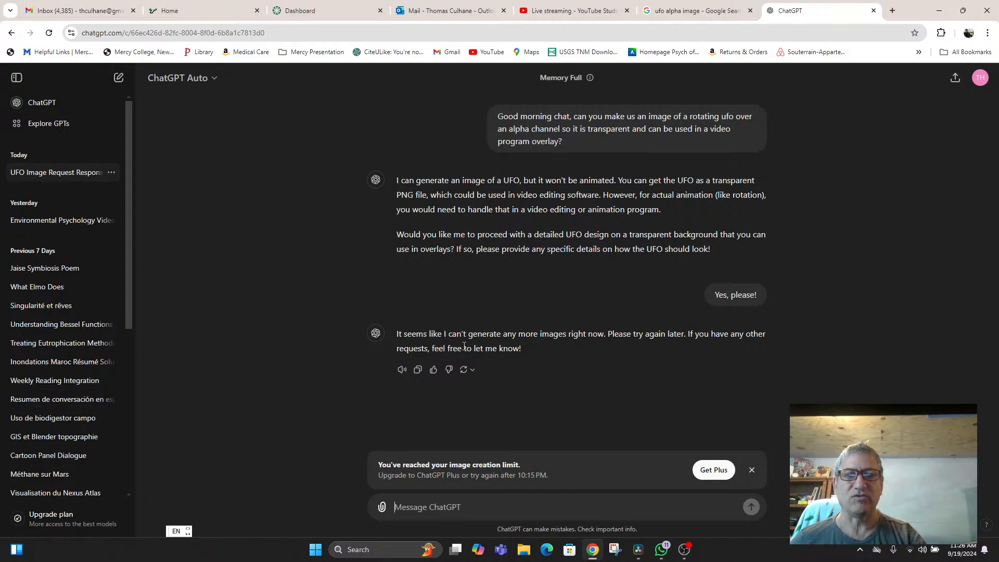
Return to the UFO alpha image results and browse the related pictures and further results for a usable transparent UFO
left_click(685, 13)
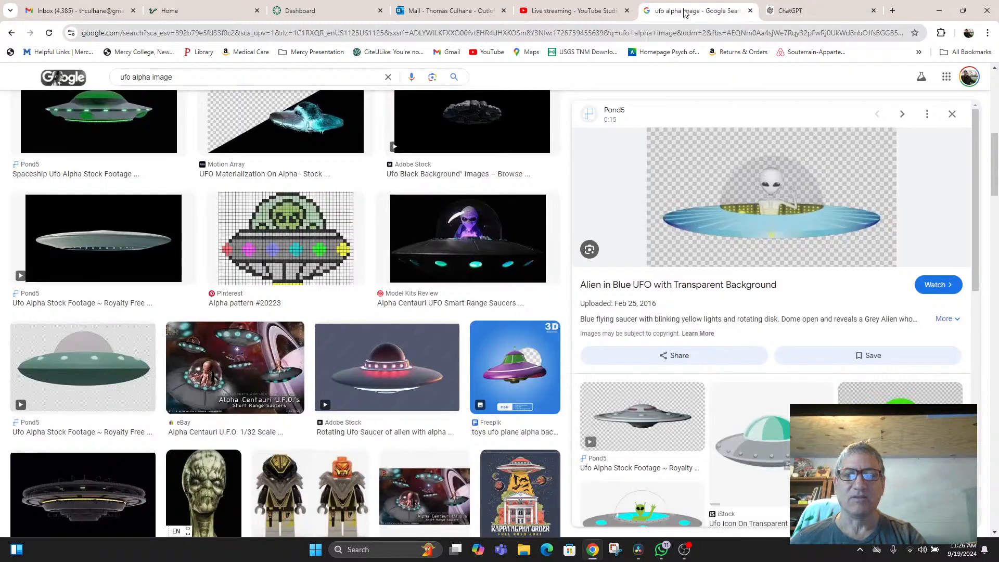
scroll(679, 436, "down", 4)
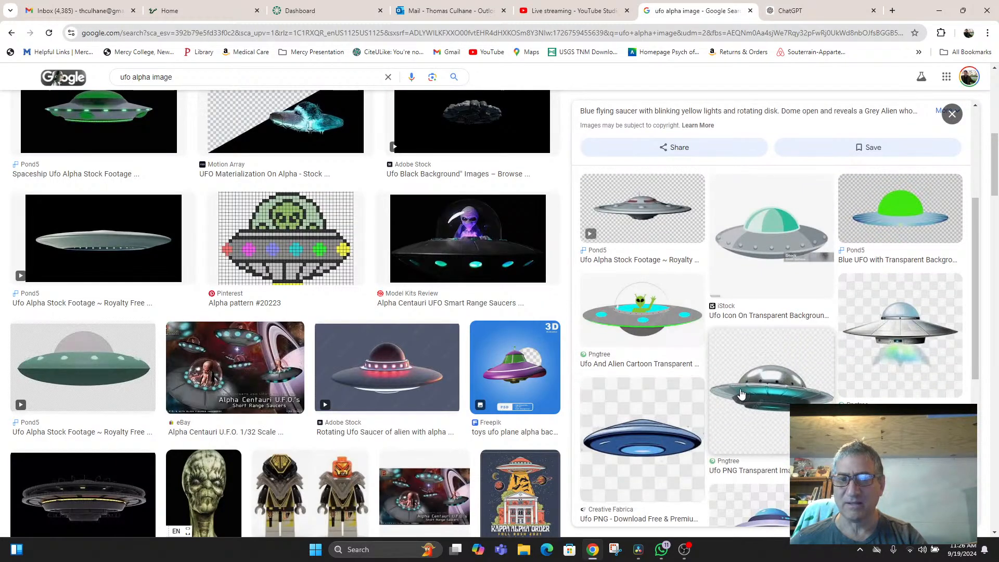
scroll(147, 314, "down", 3)
scroll(146, 314, "down", 6)
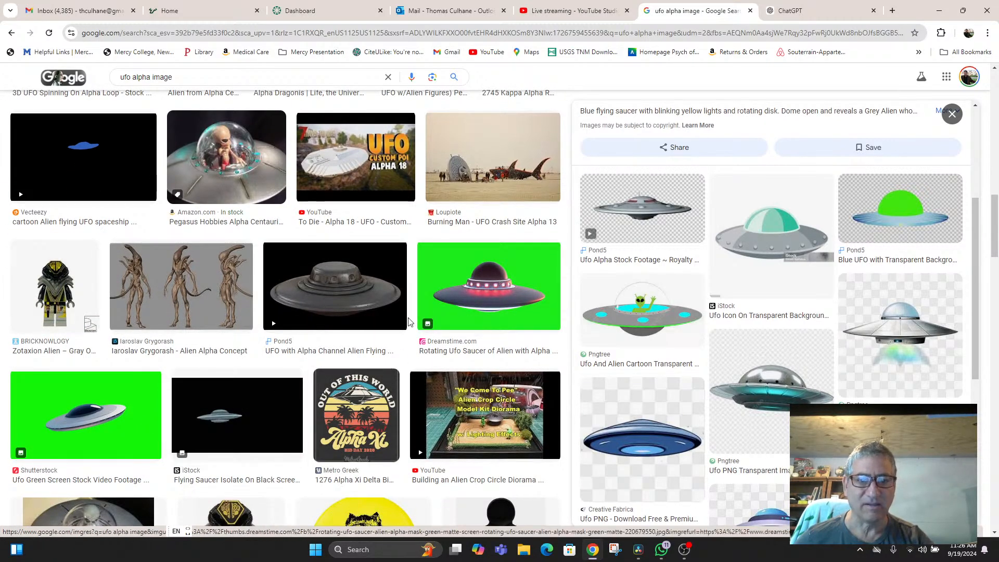
scroll(333, 364, "down", 4)
scroll(327, 335, "up", 10)
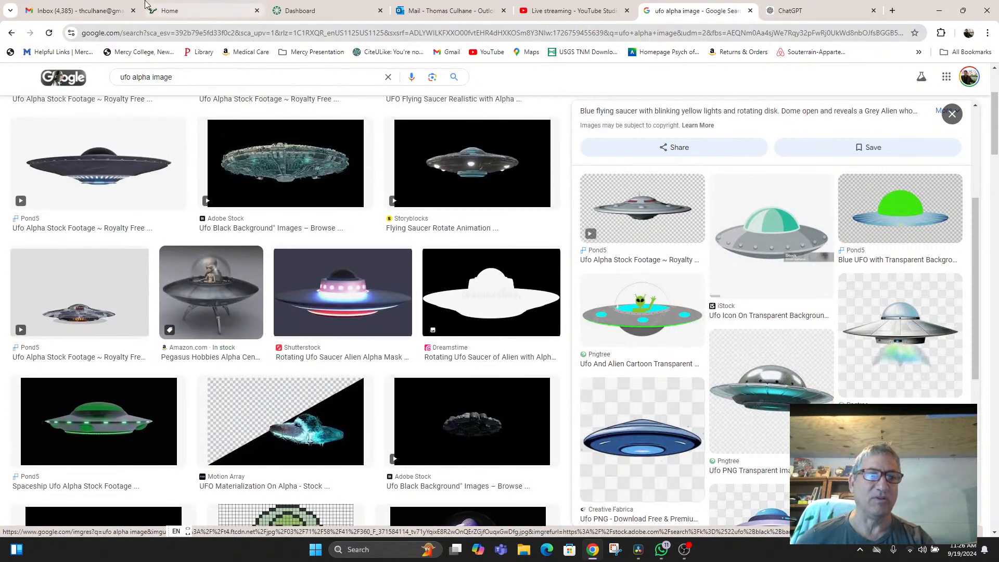
Refine the image search to "free ufo alpha image"
left_click(121, 77)
type("free")
key("Return")
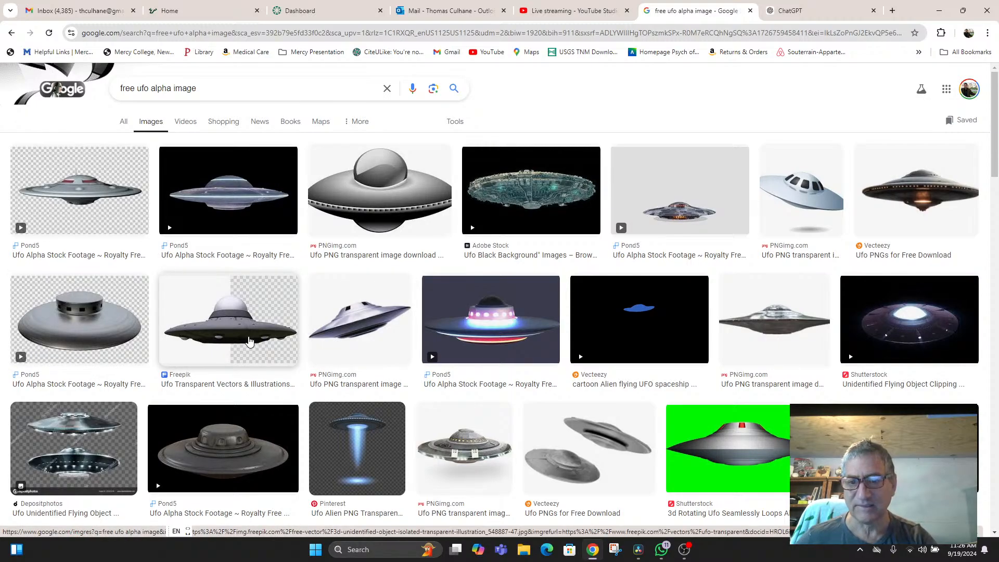
Browse the free UFO image results and open the Pngtree page of the white UFO with a blue light beam
scroll(249, 340, "down", 2)
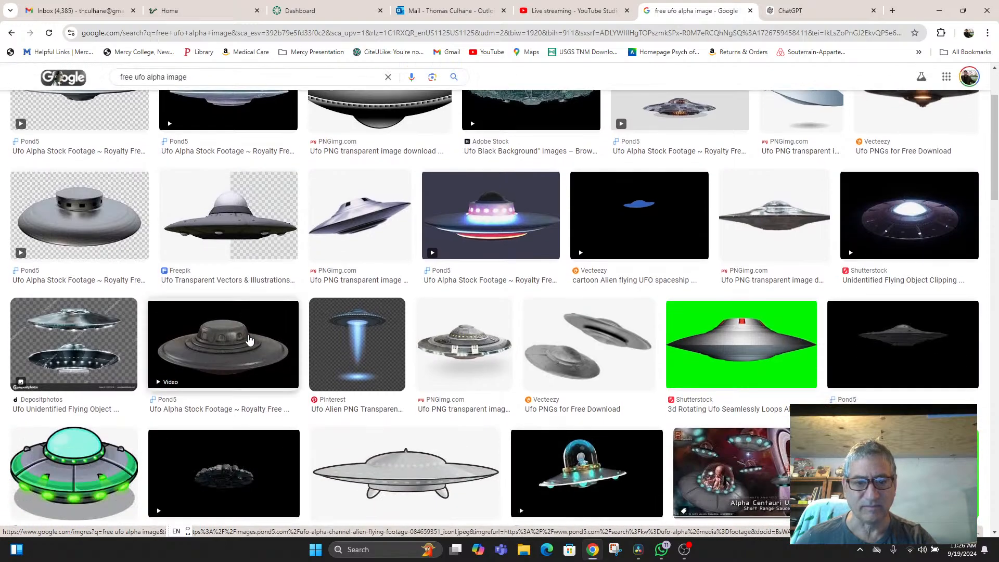
scroll(401, 330, "down", 6)
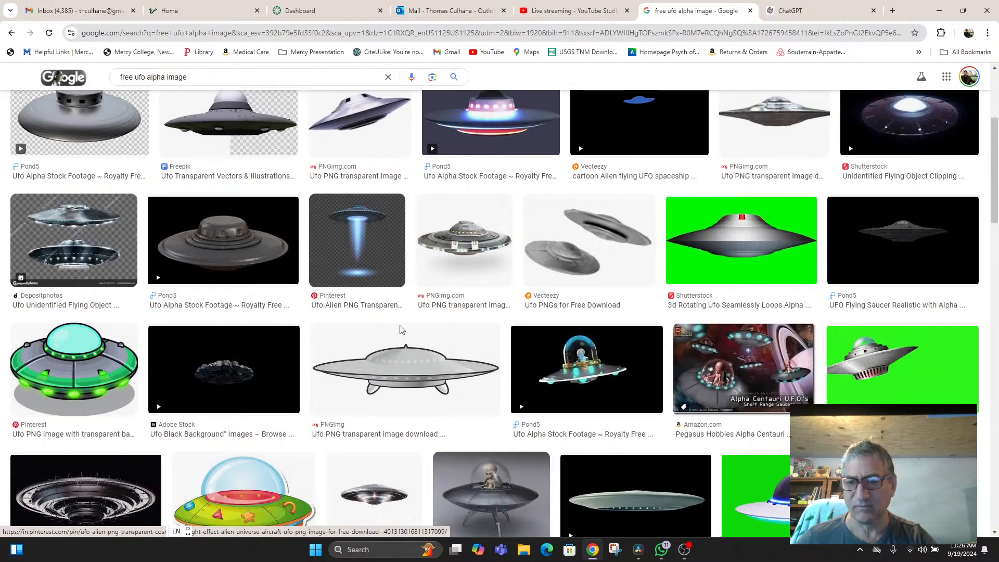
scroll(470, 363, "down", 6)
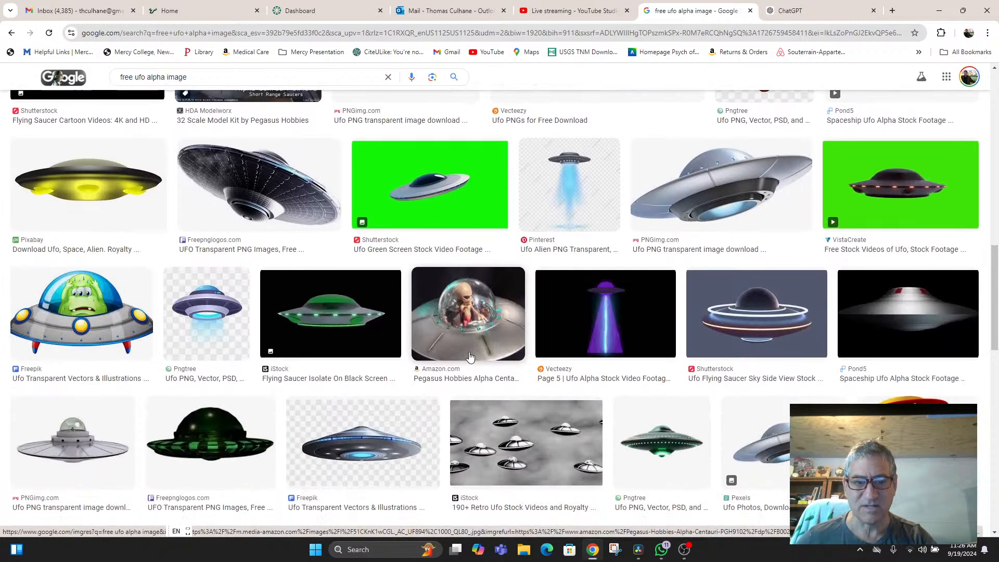
scroll(470, 358, "down", 5)
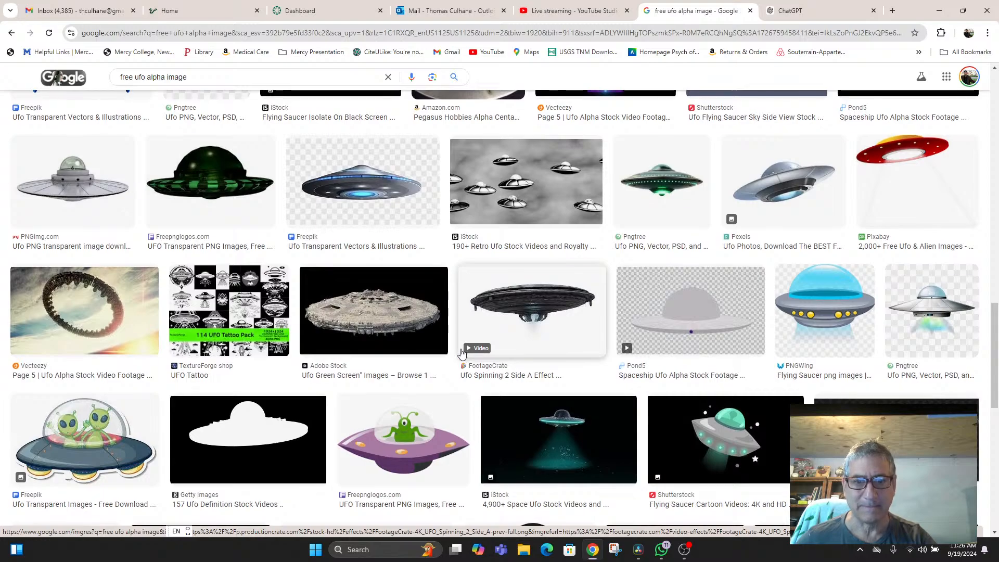
scroll(464, 358, "down", 6)
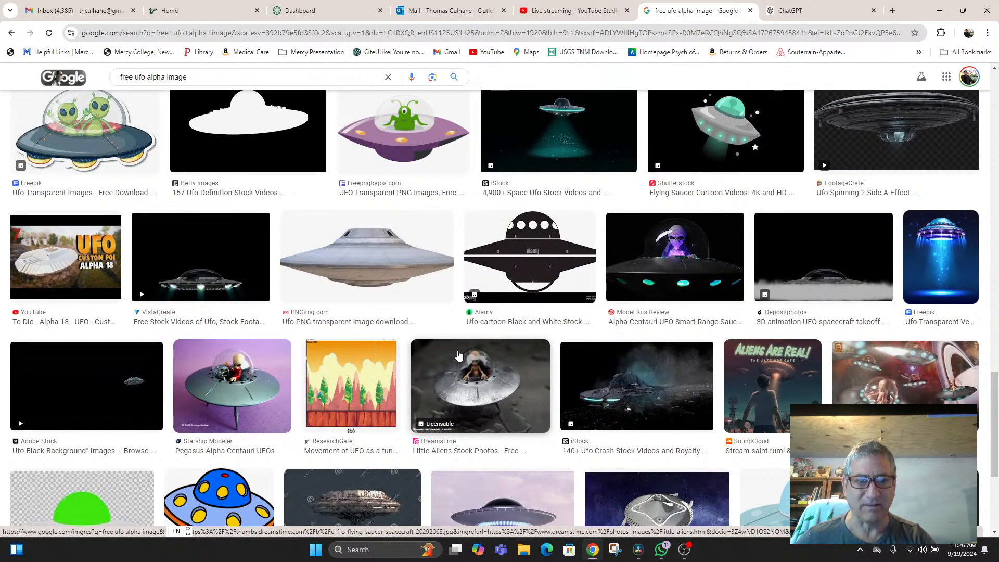
scroll(458, 356, "down", 7)
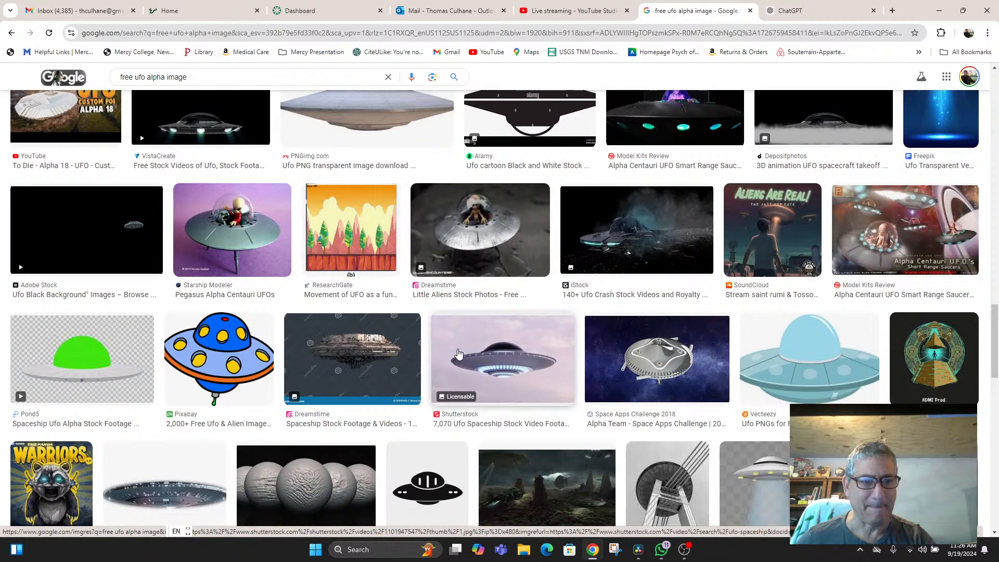
scroll(460, 353, "down", 2)
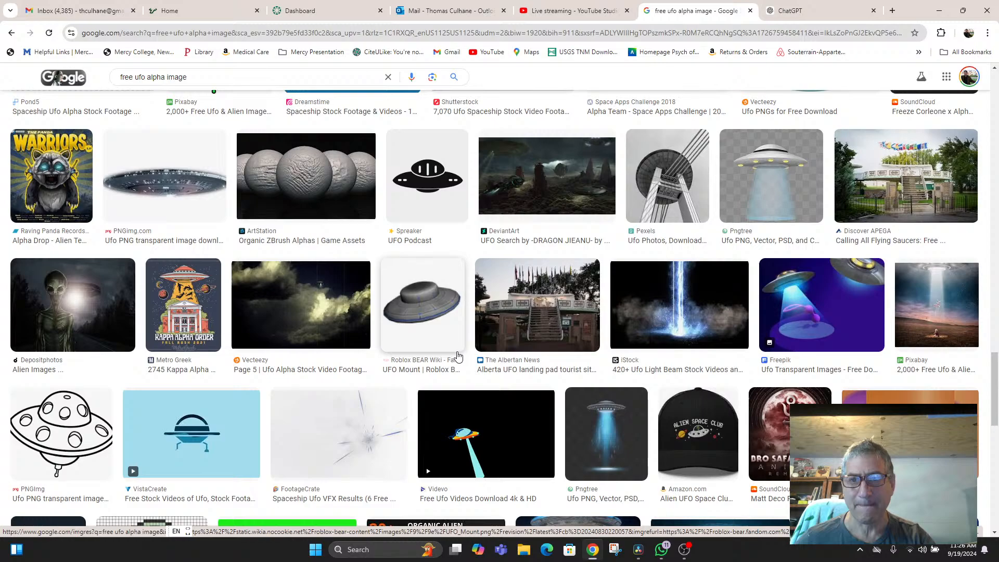
left_click(773, 201)
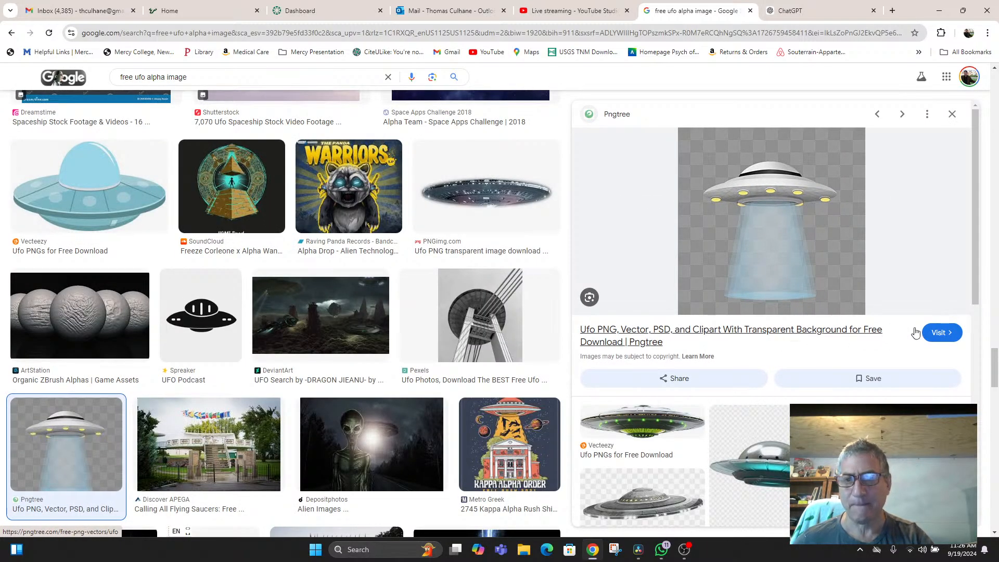
left_click(756, 332)
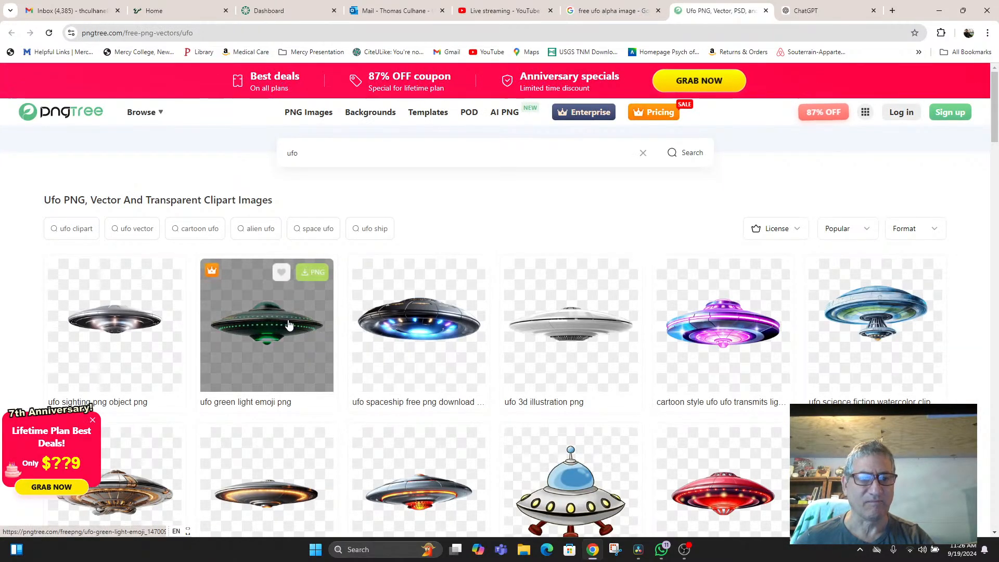
Try to download the Ufo Green Light Emoji PNG from Pngtree, dismiss the login dialog and look over its page
left_click(284, 330)
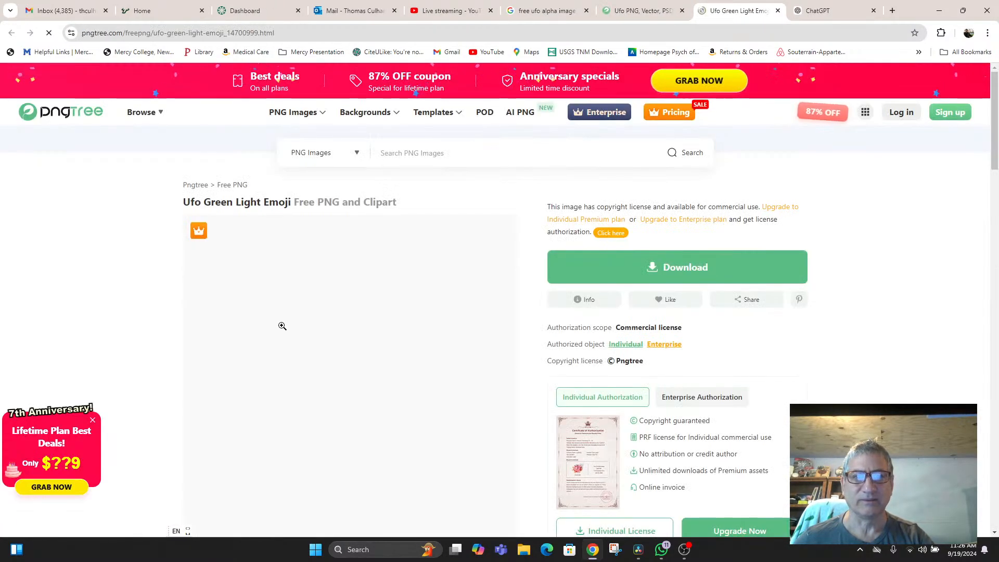
left_click(654, 267)
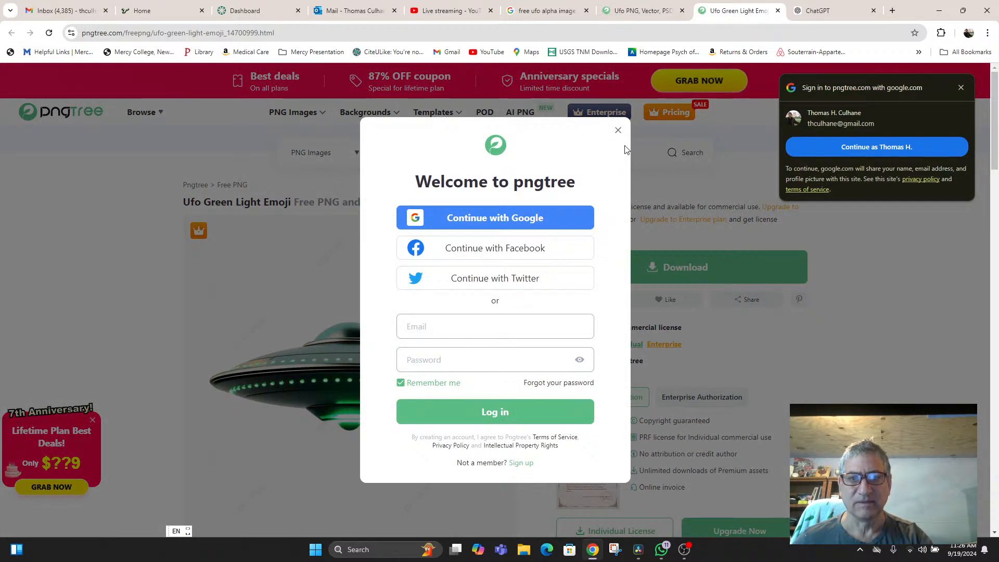
left_click(619, 130)
scroll(495, 329, "down", 5)
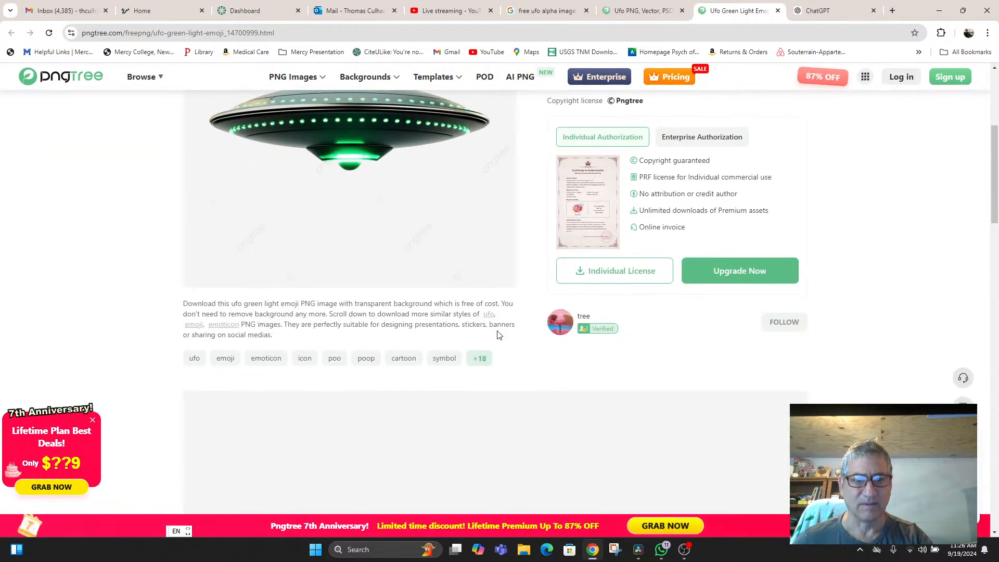
scroll(452, 312, "up", 5)
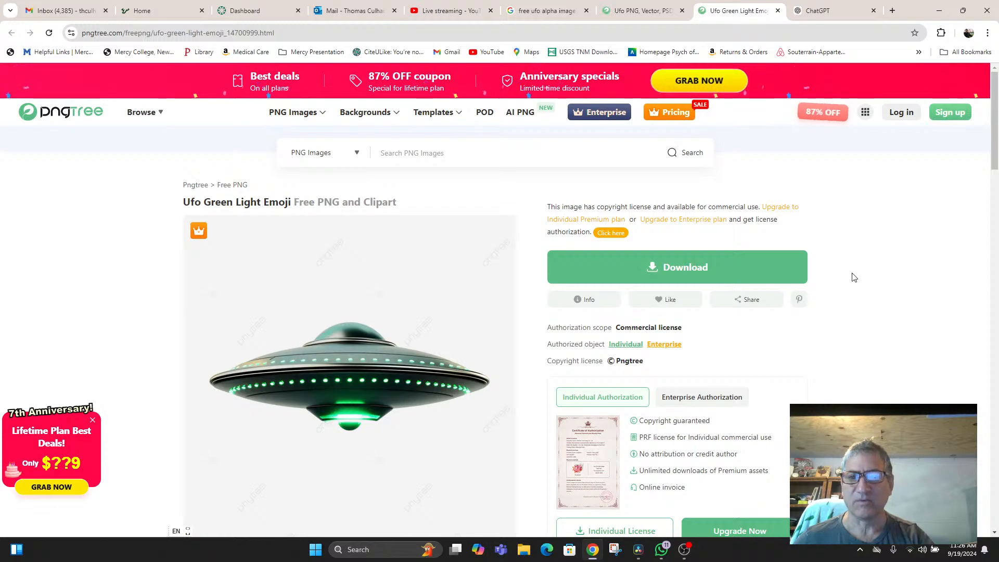
mouse_move(778, 298)
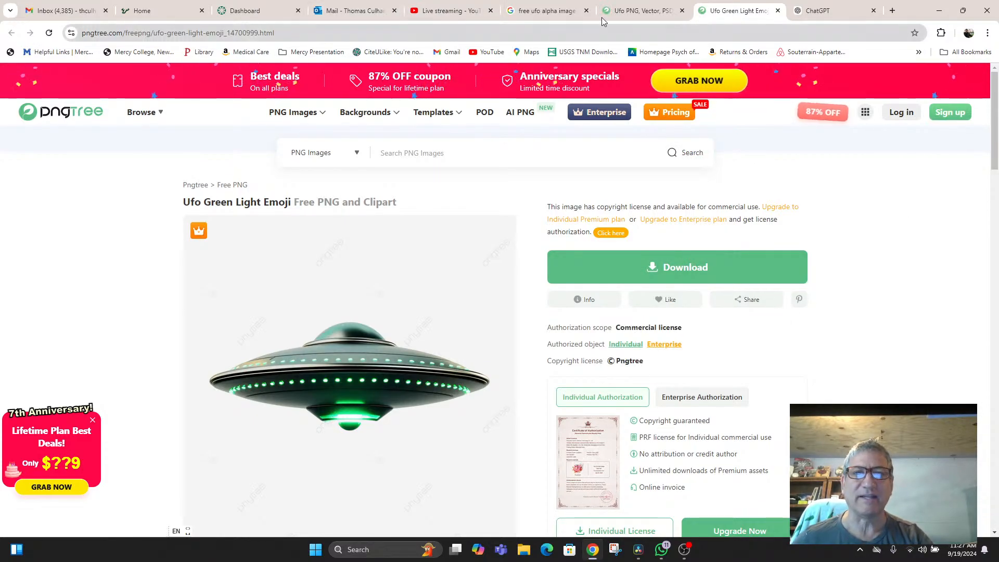
Go back to the image results, find the green-screen alien ship footage and open its Dreamstime page
left_click(635, 11)
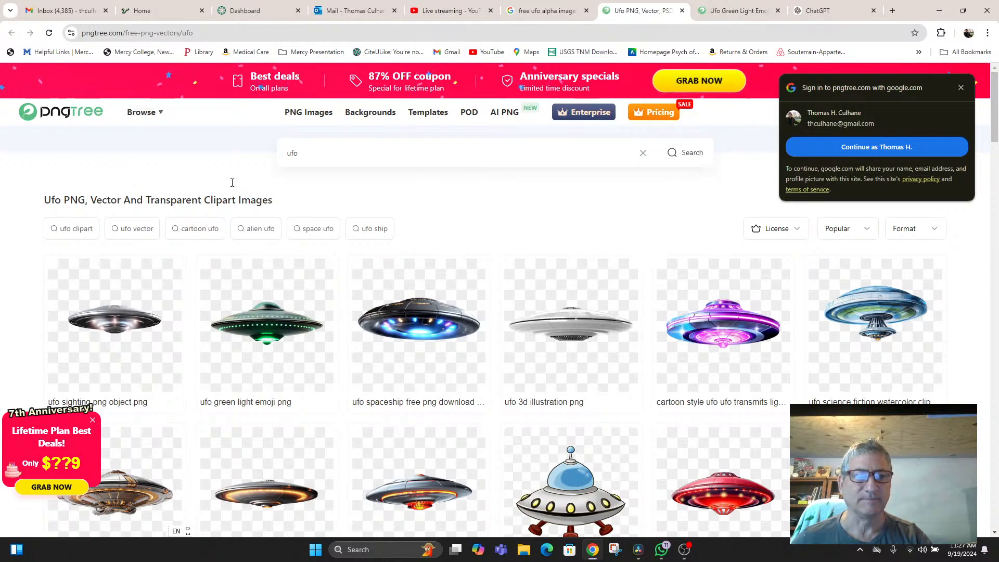
left_click(546, 10)
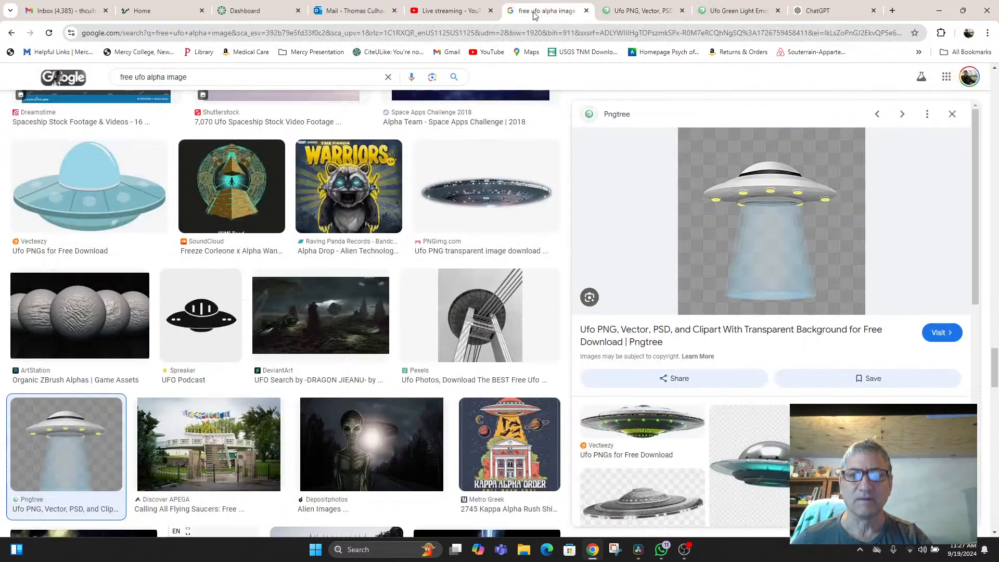
scroll(555, 344, "down", 14)
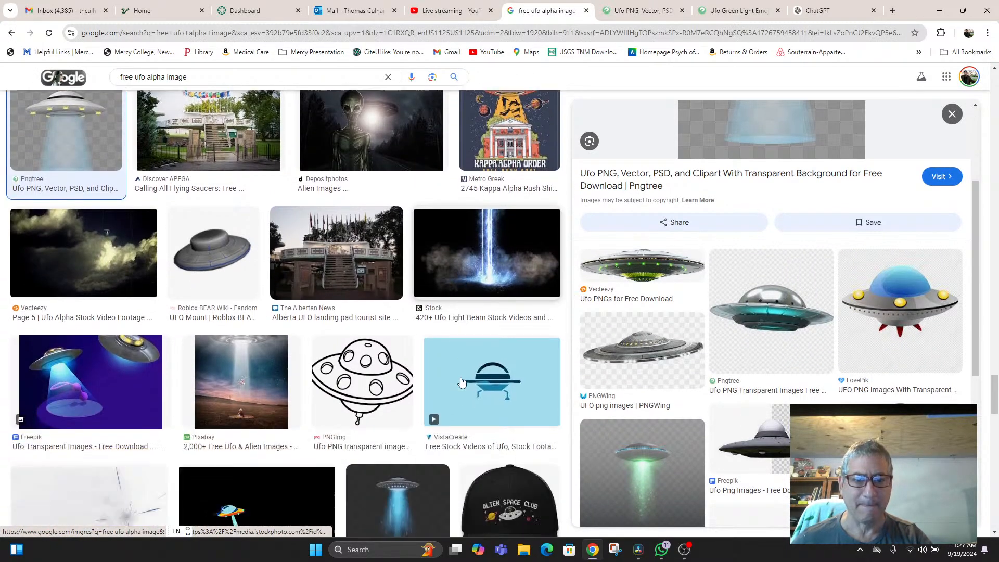
scroll(461, 382, "down", 5)
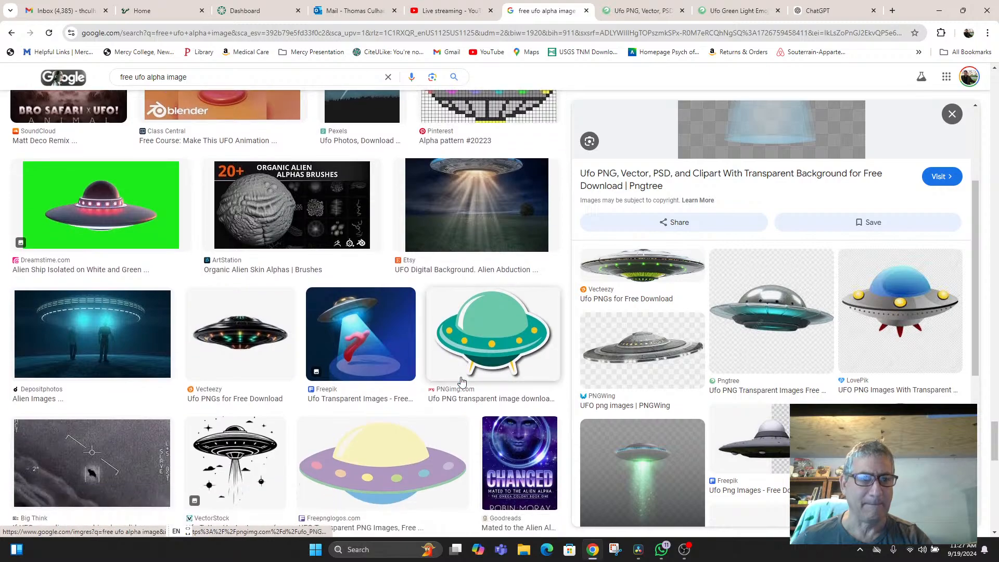
left_click(126, 235)
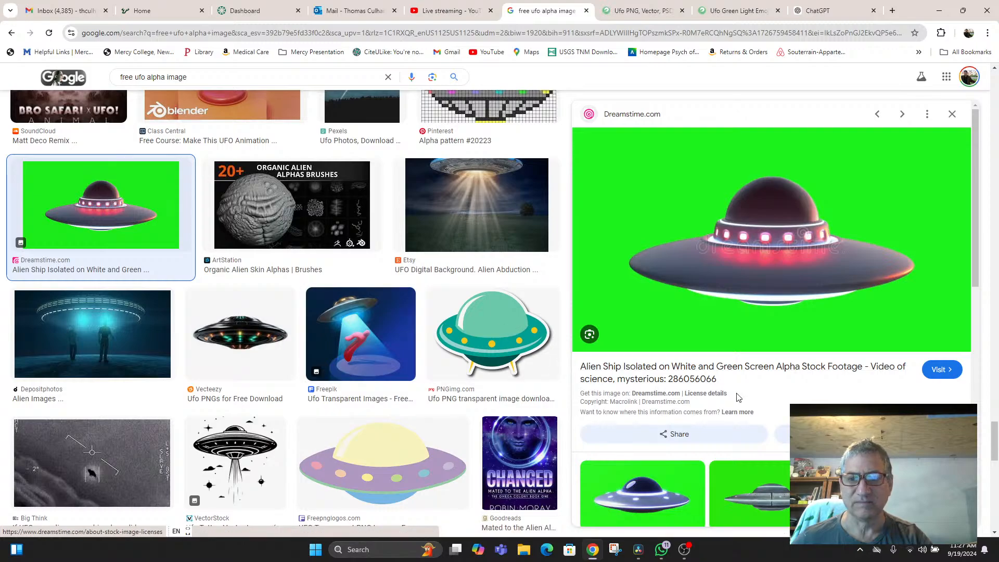
left_click(732, 377)
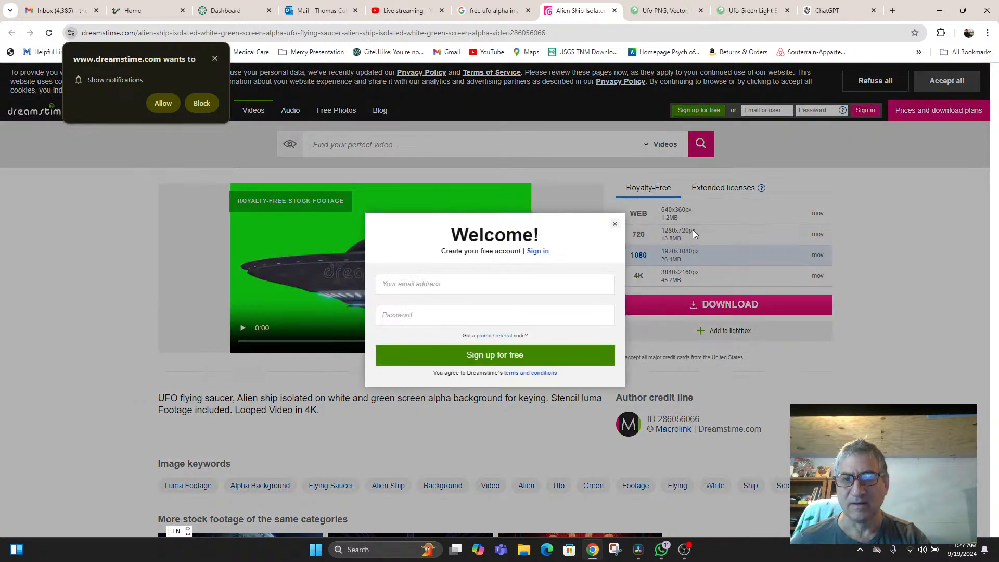
Try to download the 720 version of the alien ship footage from Dreamstime, dismissing the account sign-up dialogs
left_click(614, 222)
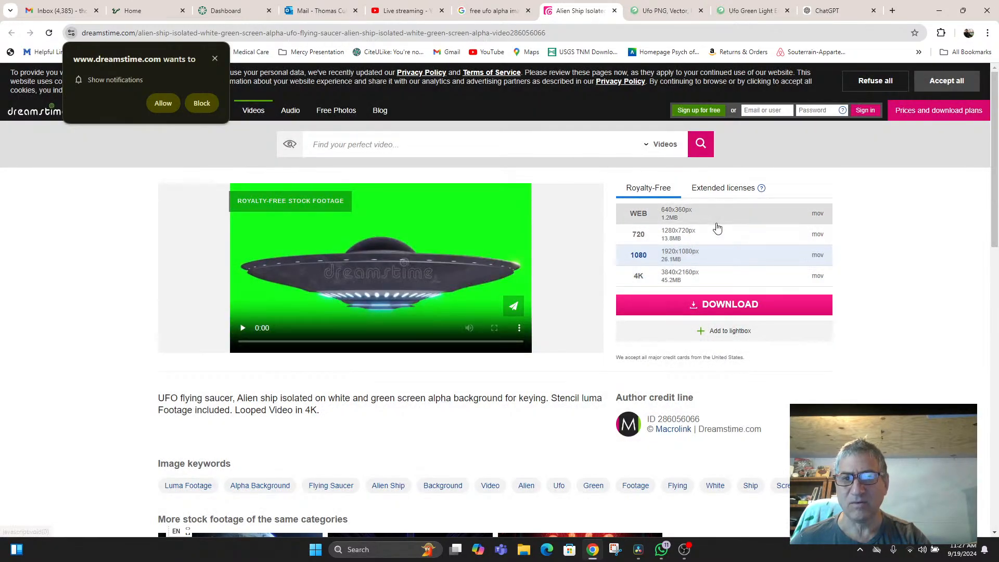
left_click(714, 233)
left_click(723, 307)
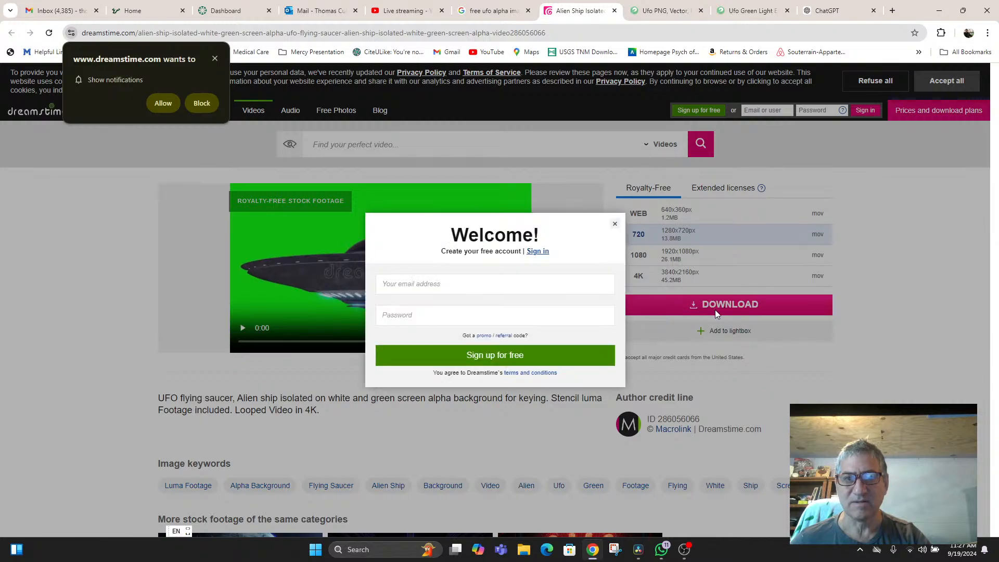
left_click(615, 224)
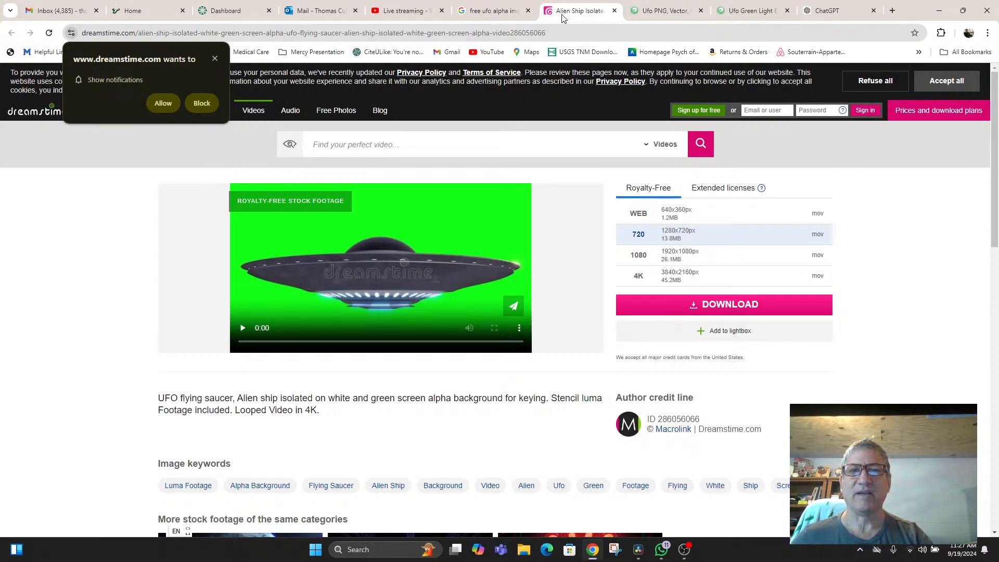
Return to the image results, open the Pngtree page of the purple cartoon UFO and dismiss its sign-up dialog
left_click(492, 11)
scroll(390, 278, "down", 12)
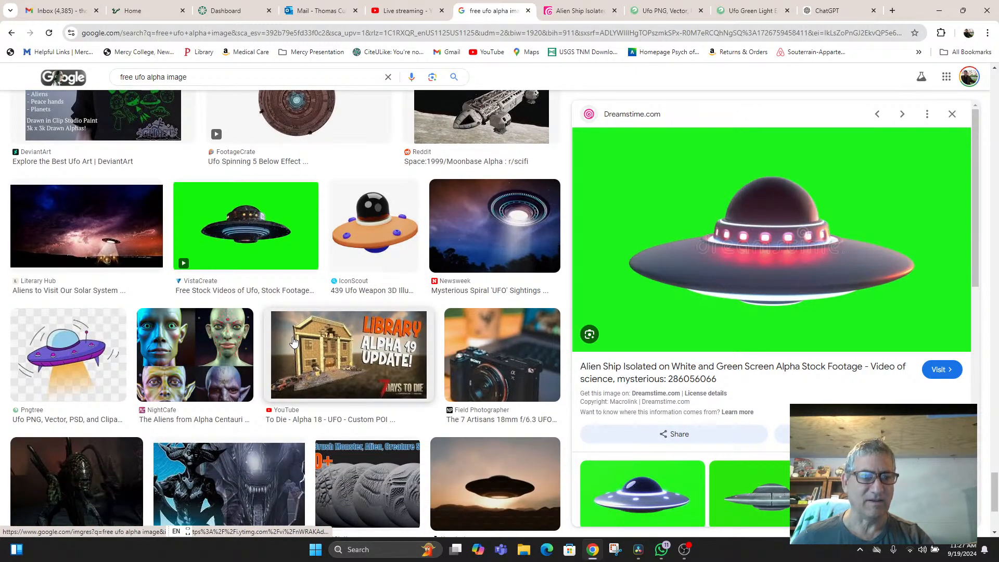
left_click(77, 373)
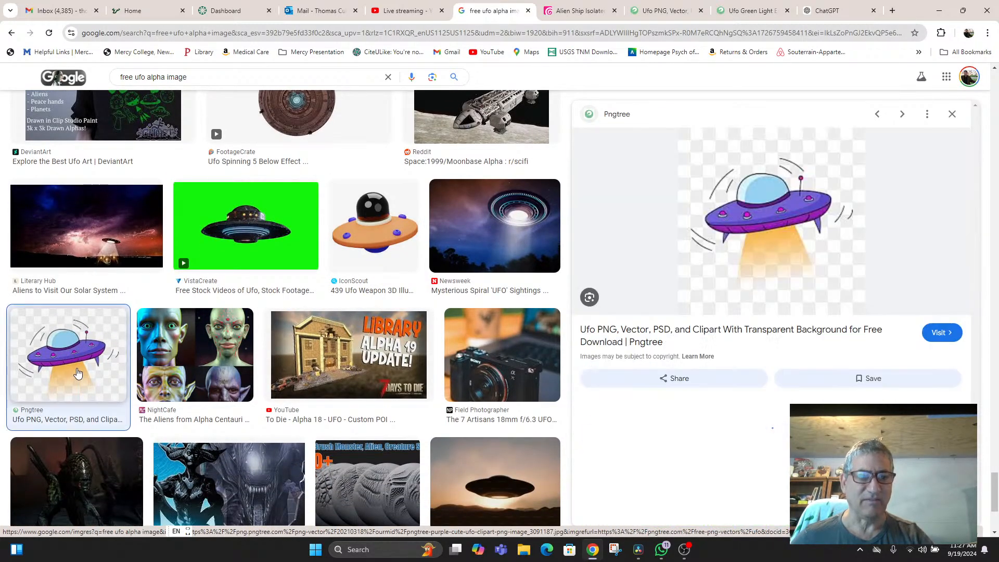
left_click(716, 341)
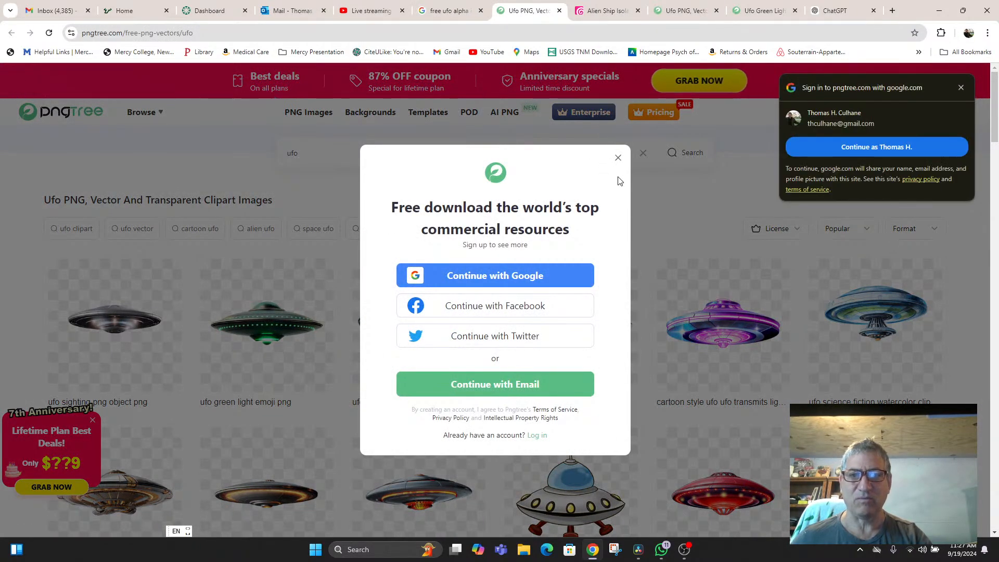
left_click(617, 158)
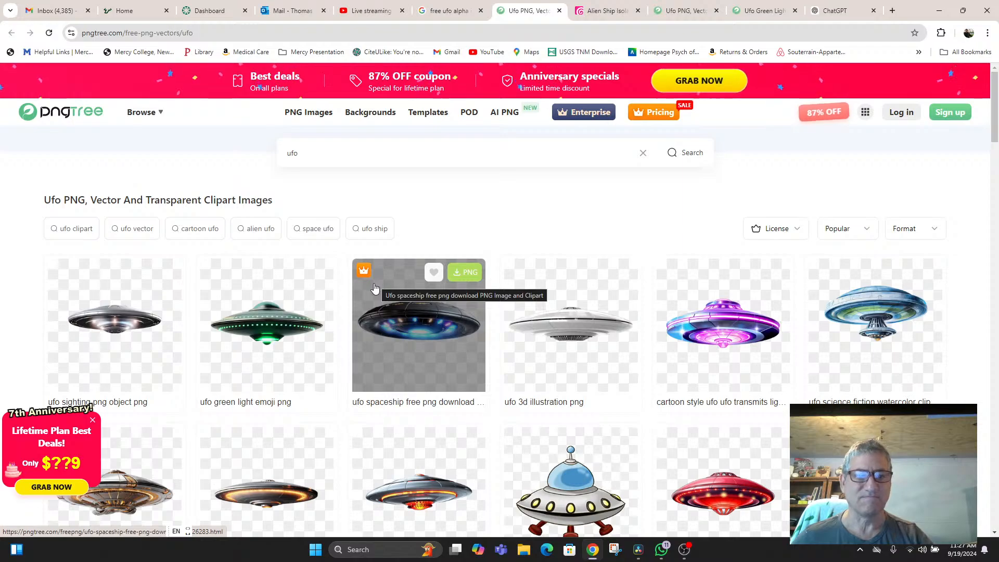
Start the UFO spaceship PNG download, sign in to Pngtree with the Google account and dismiss the anniversary discount offer
left_click(464, 277)
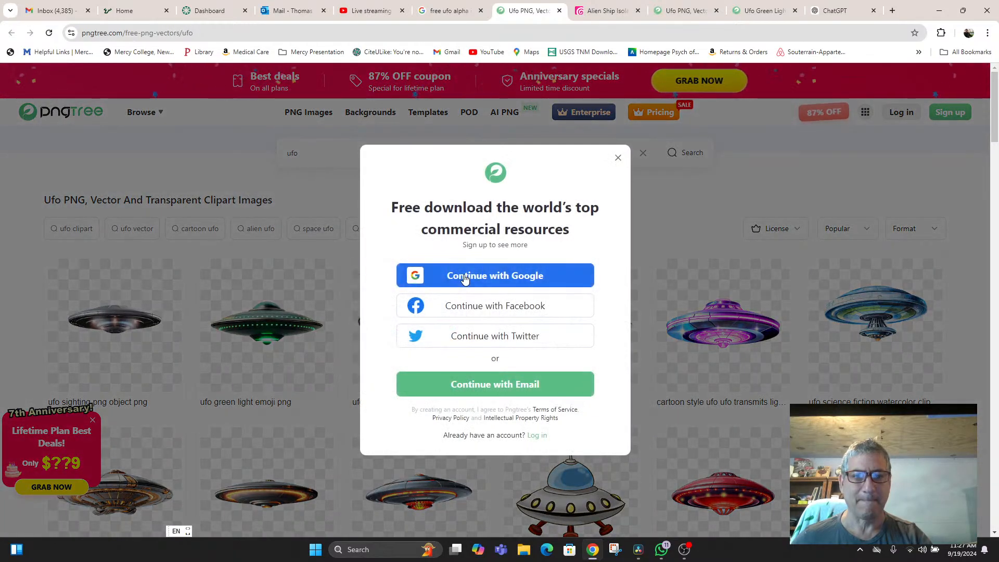
left_click(507, 272)
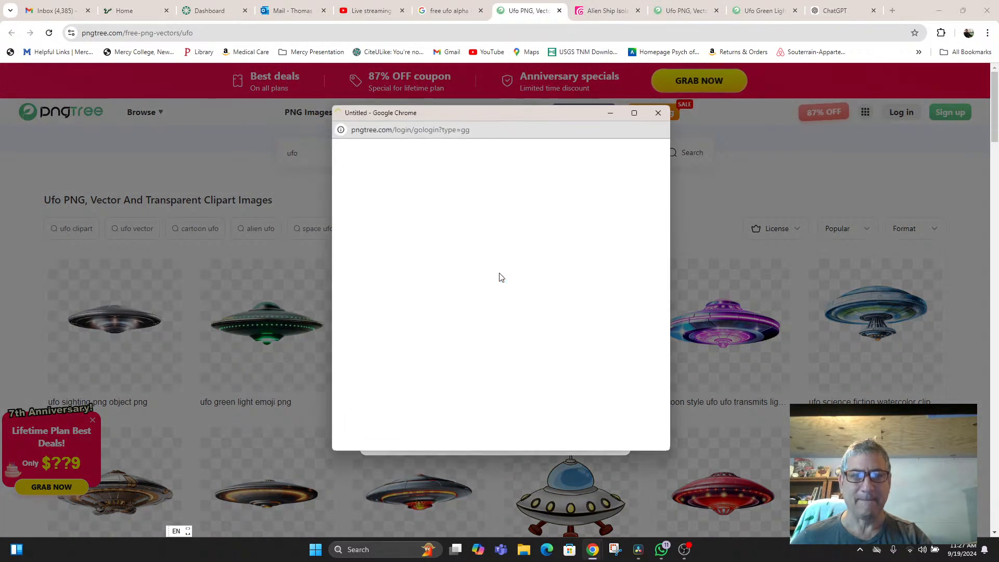
left_click(545, 215)
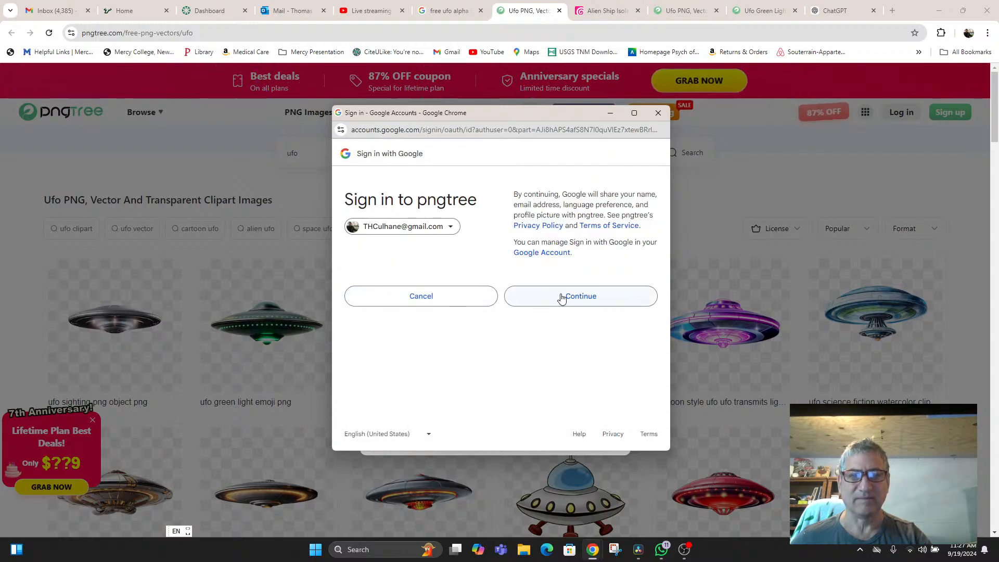
left_click(567, 299)
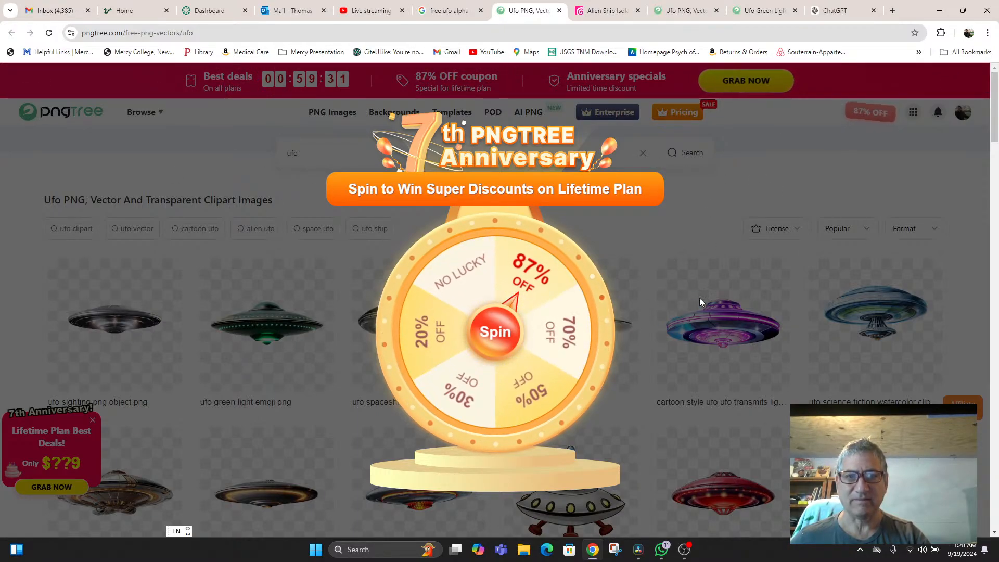
scroll(676, 323, "down", 4)
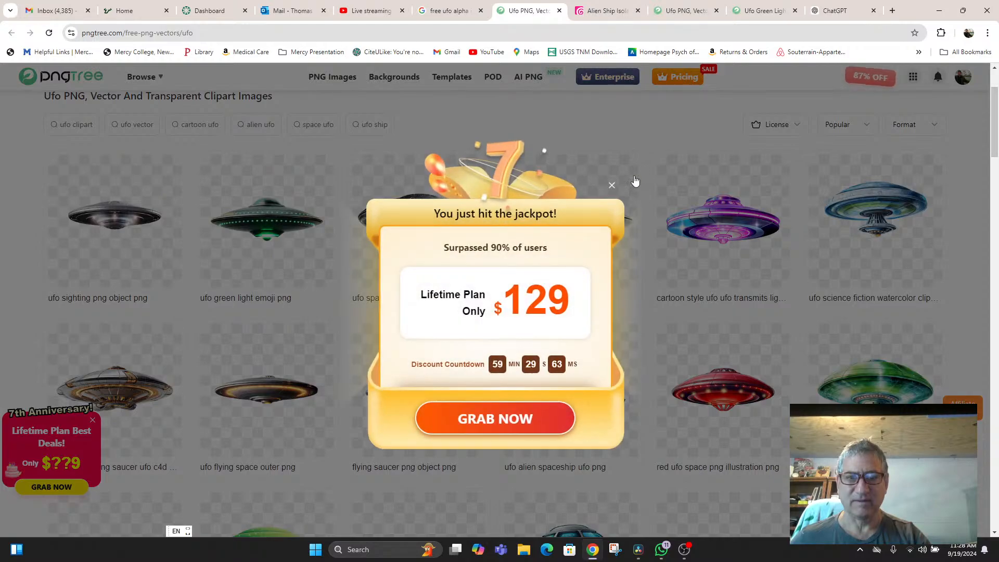
left_click(611, 189)
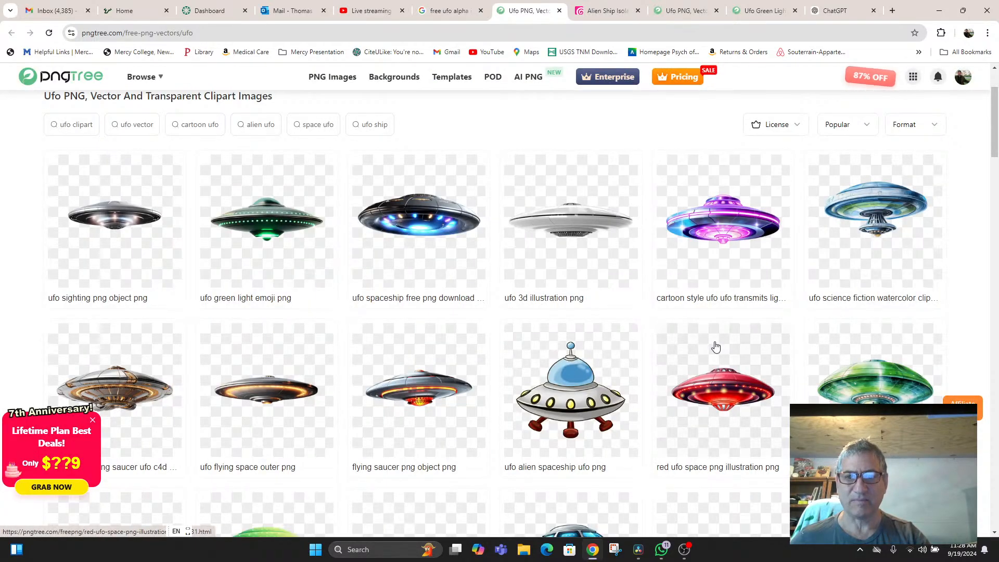
Open the Ufo Spaceship Free Png Download page, try to download its PNG and dismiss the premium membership dialogs
left_click(431, 275)
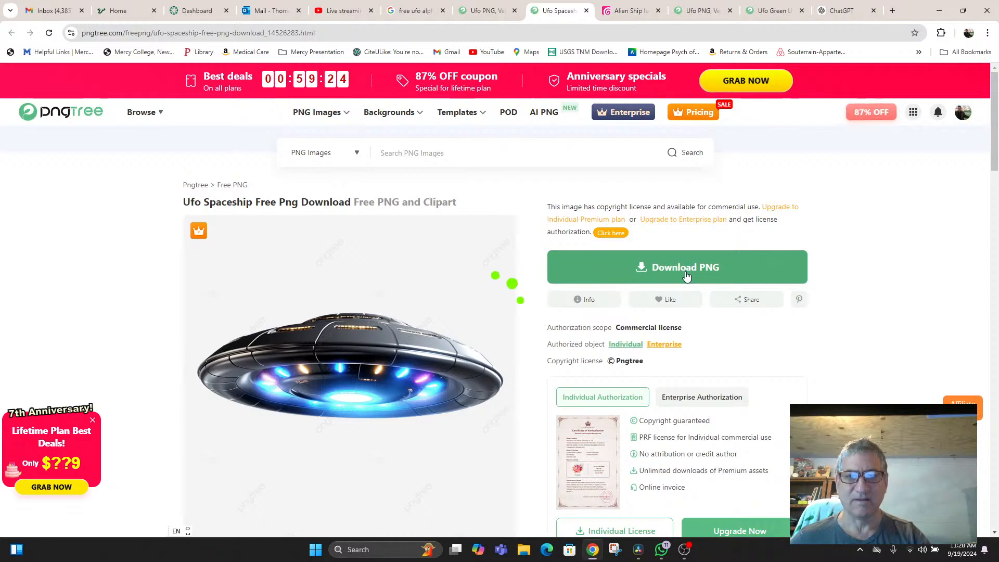
left_click(686, 275)
left_click(673, 210)
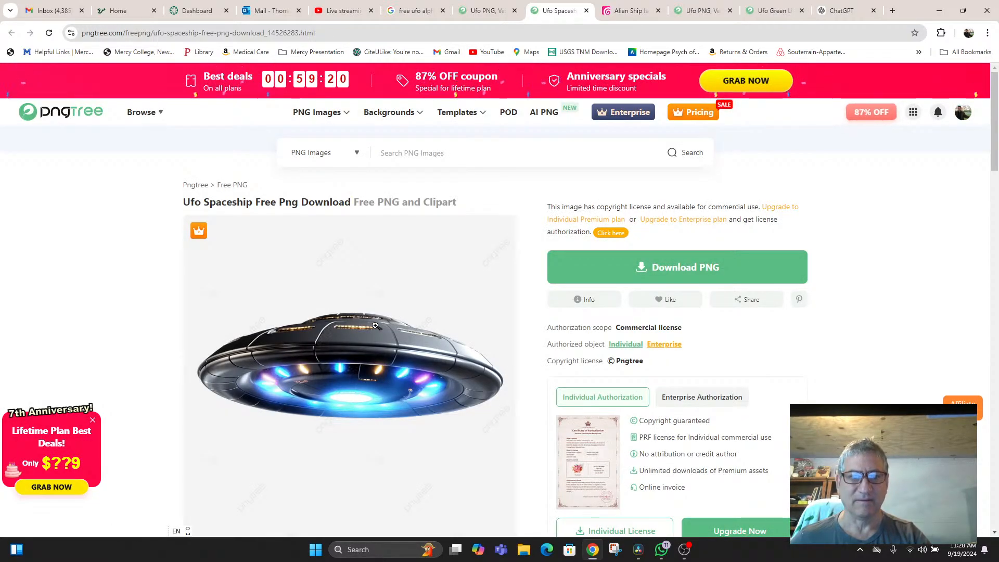
scroll(375, 325, "down", 4)
scroll(405, 292, "up", 1)
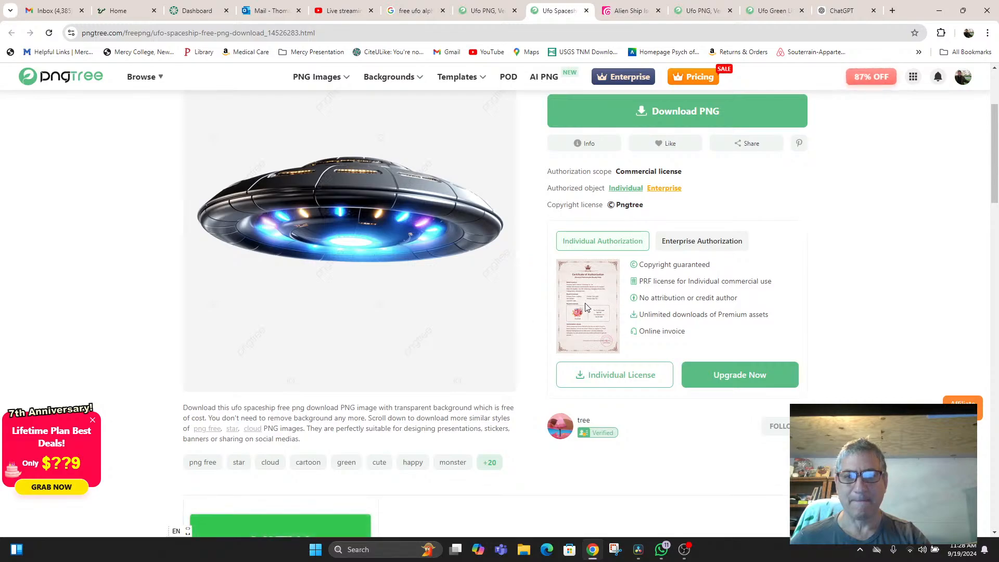
scroll(664, 285, "up", 3)
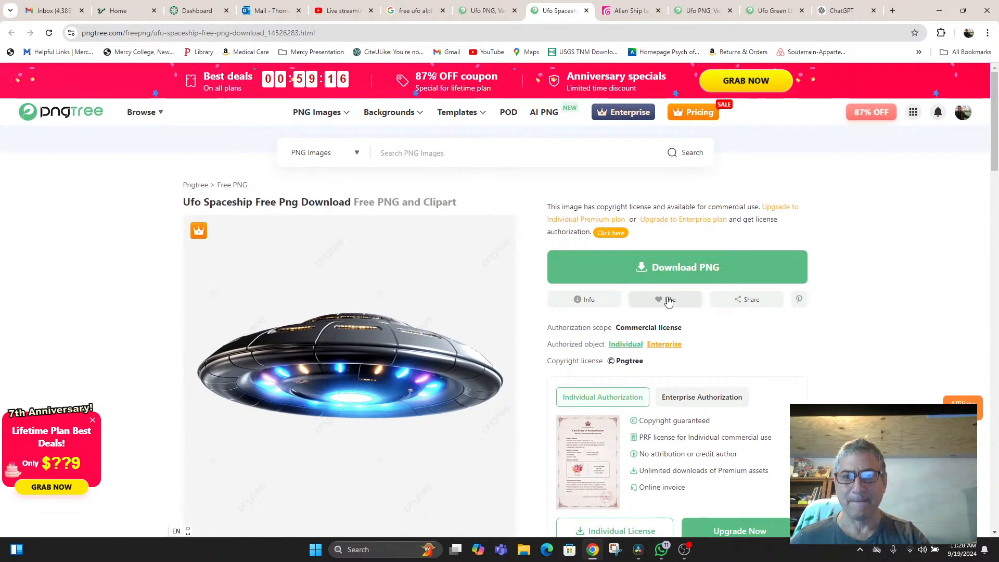
left_click(683, 273)
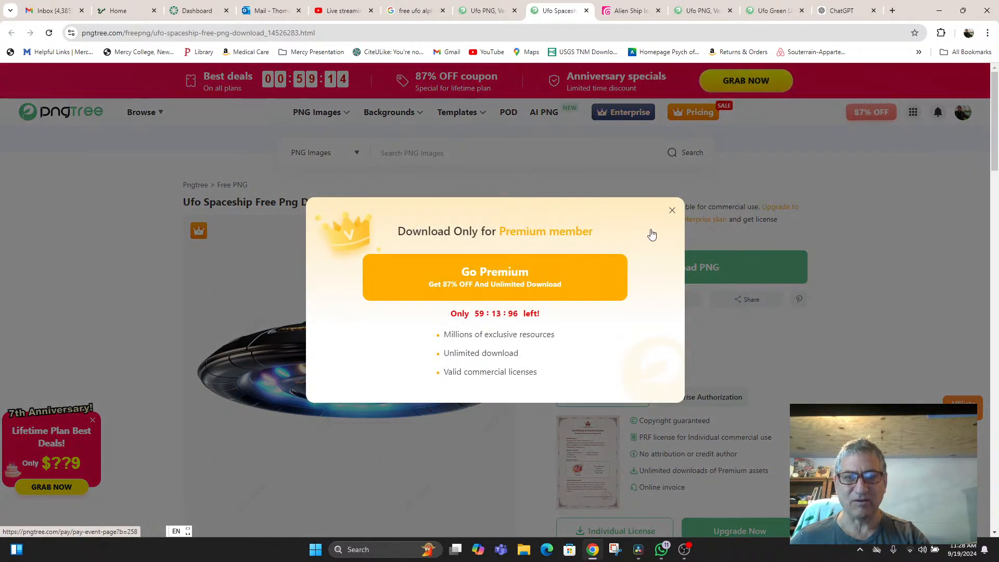
left_click(672, 211)
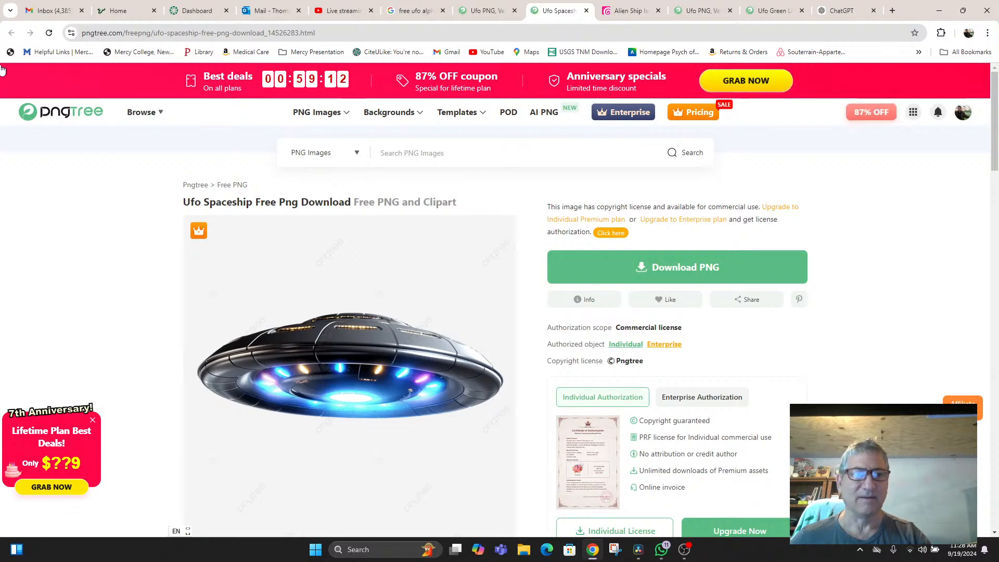
Return to the Pngtree UFO results, try to download the Ufo Sighting Png Object, dismiss the enterprise dialog and close its page
left_click(486, 11)
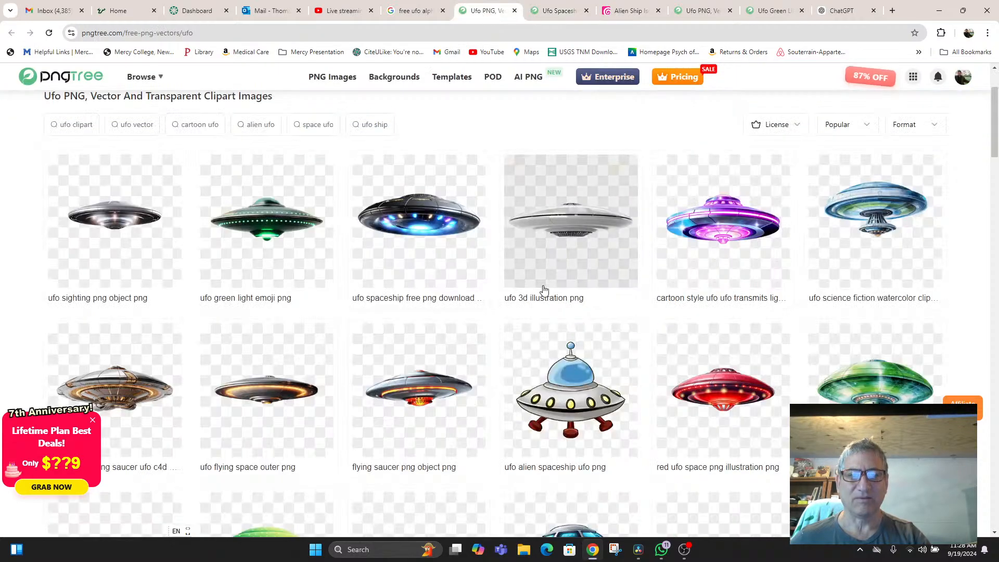
left_click(121, 255)
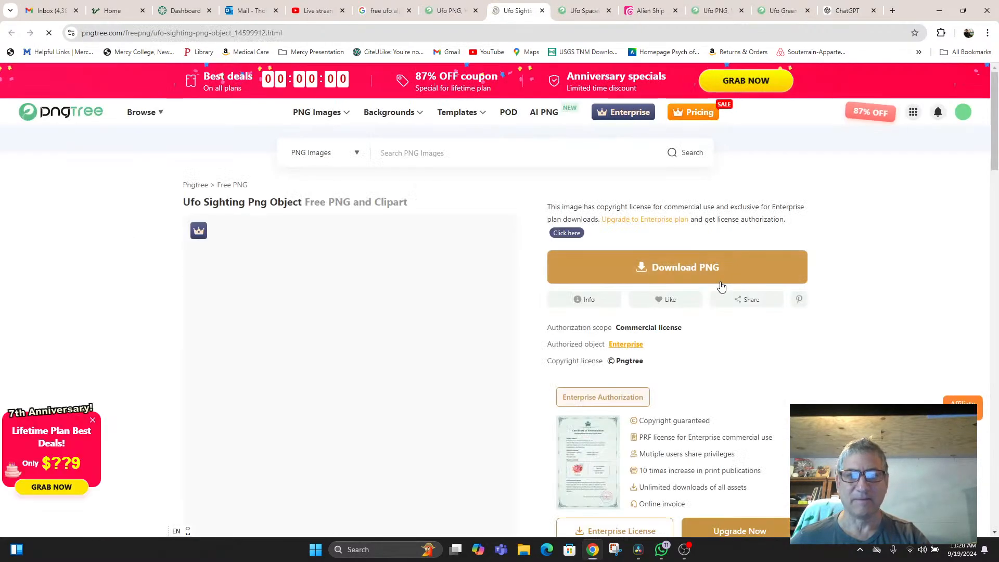
left_click(695, 276)
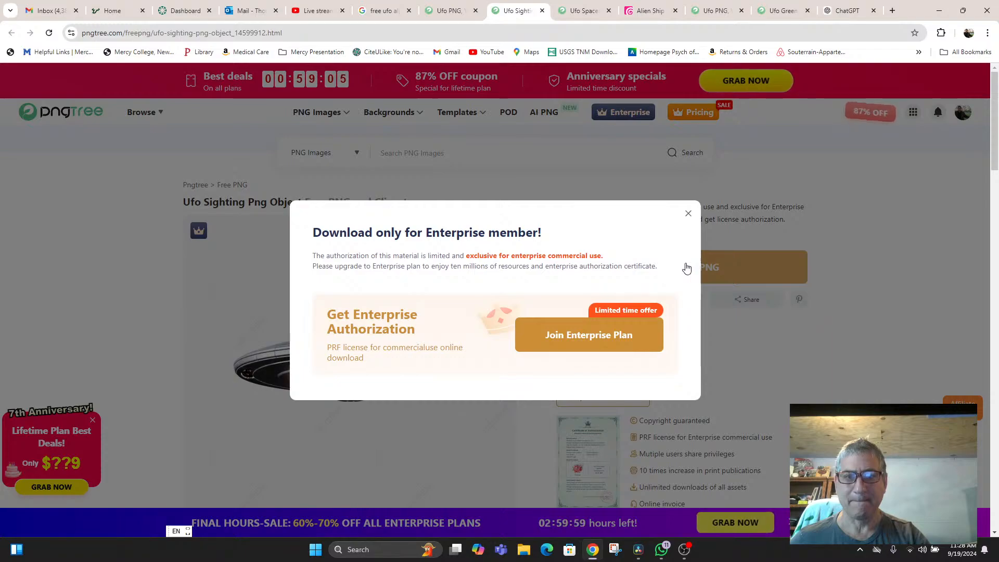
left_click(689, 215)
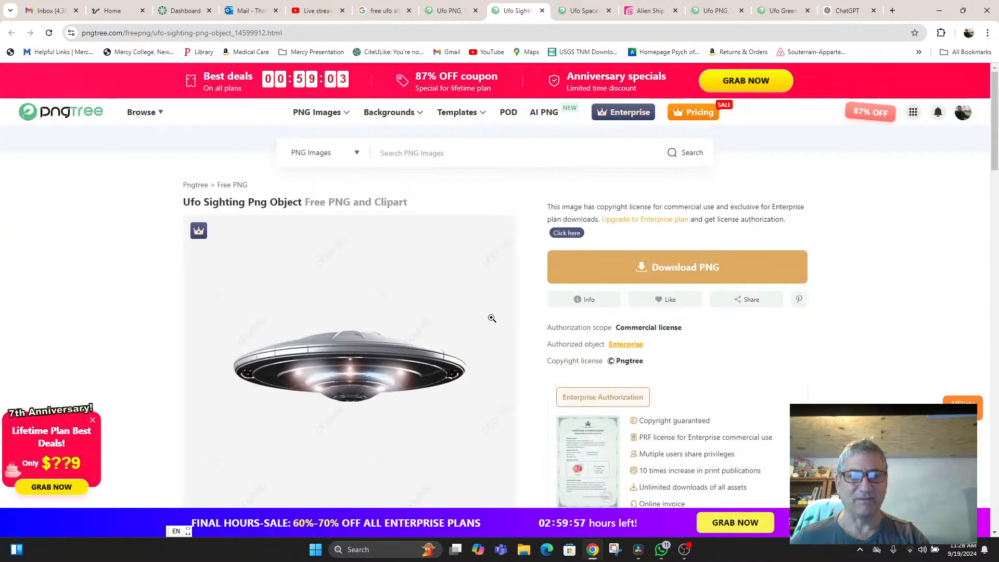
mouse_move(343, 159)
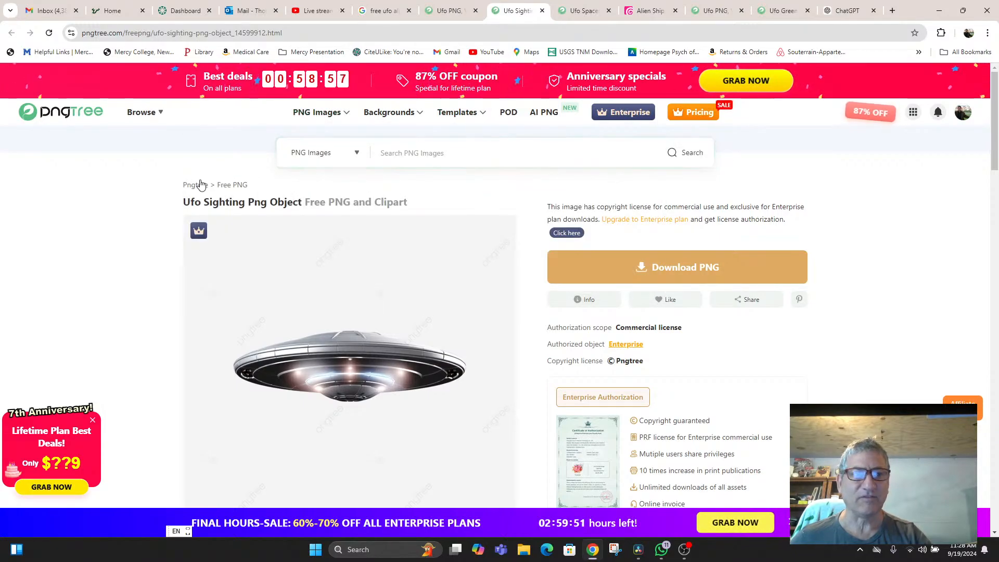
mouse_move(153, 114)
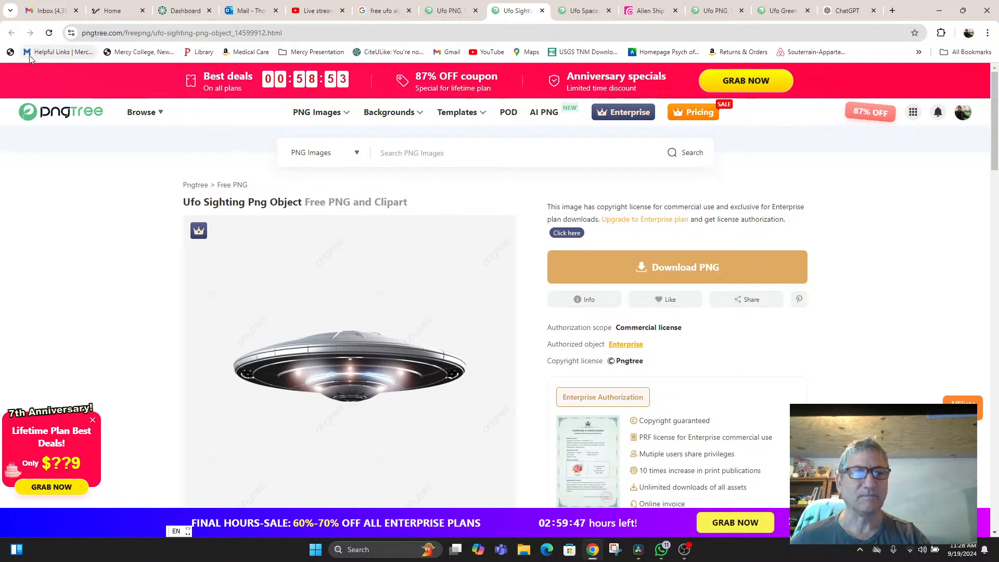
left_click(541, 11)
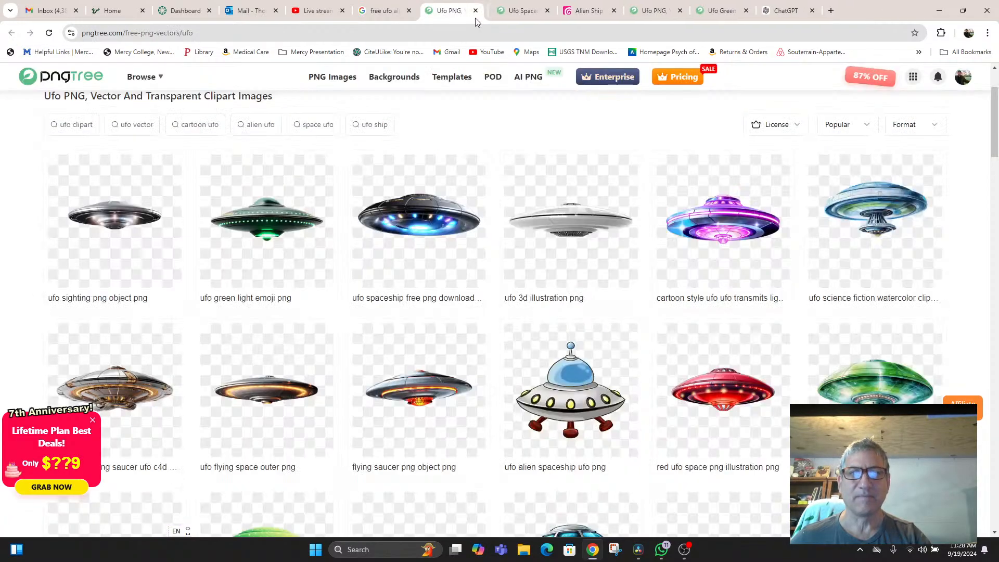
Open the grey Flying Saucer Ufo with red lights from the results, try to download its PNG and dismiss the premium dialog
scroll(598, 249, "down", 5)
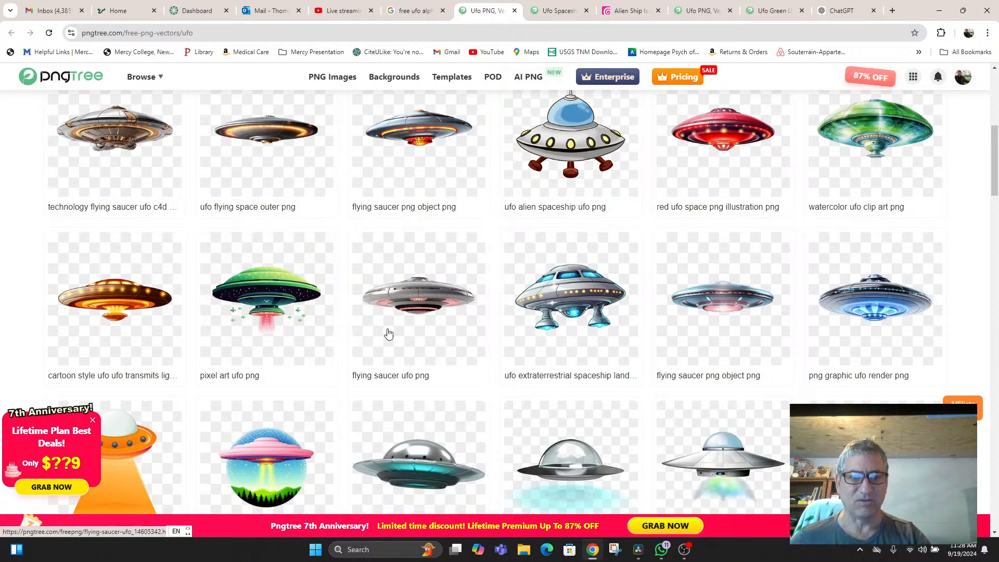
left_click(414, 326)
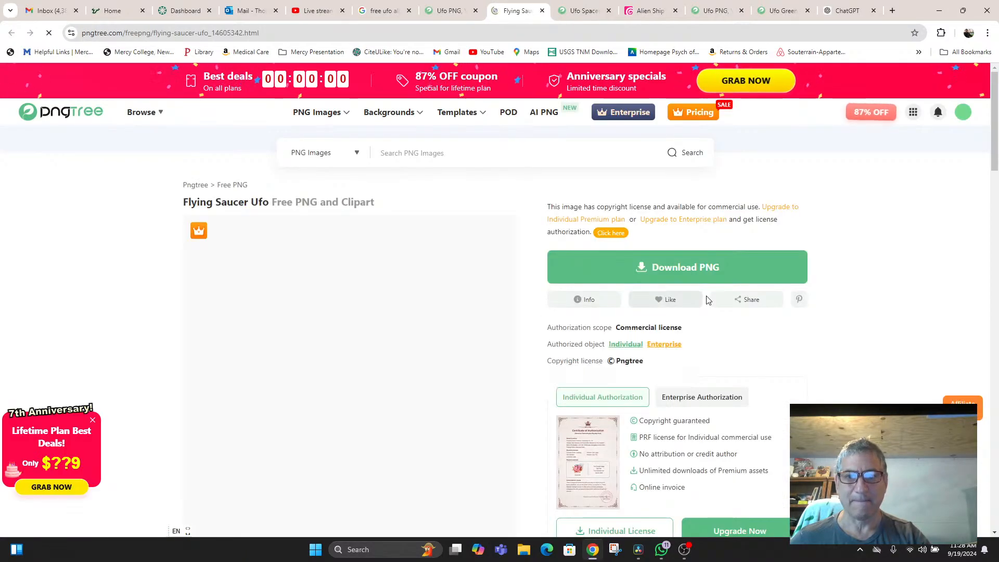
left_click(696, 274)
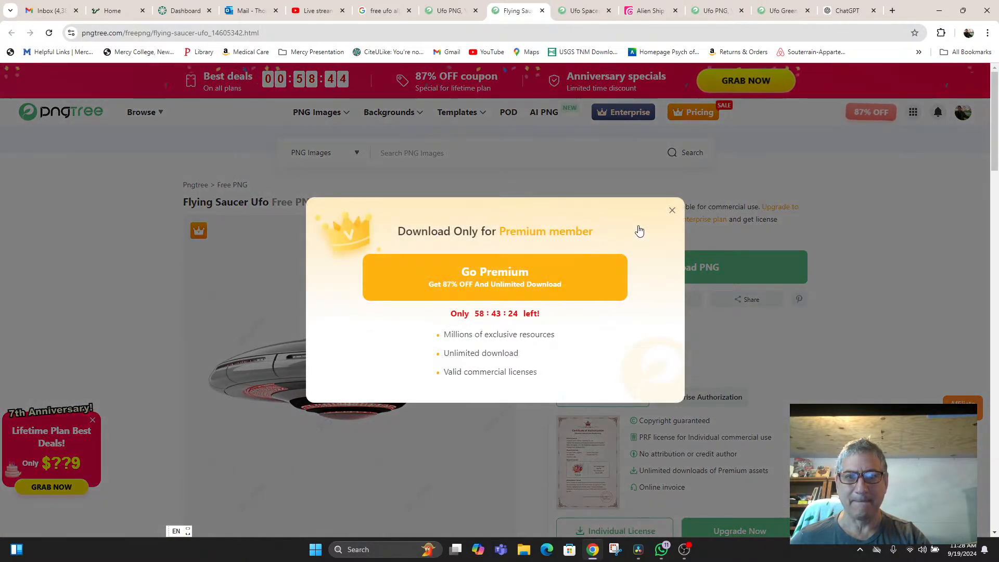
left_click(672, 212)
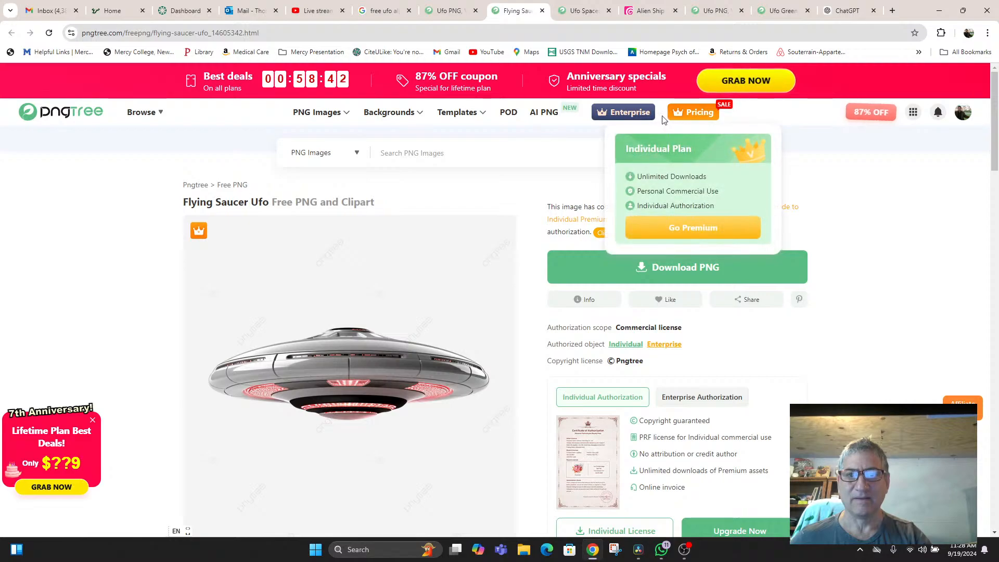
mouse_move(608, 114)
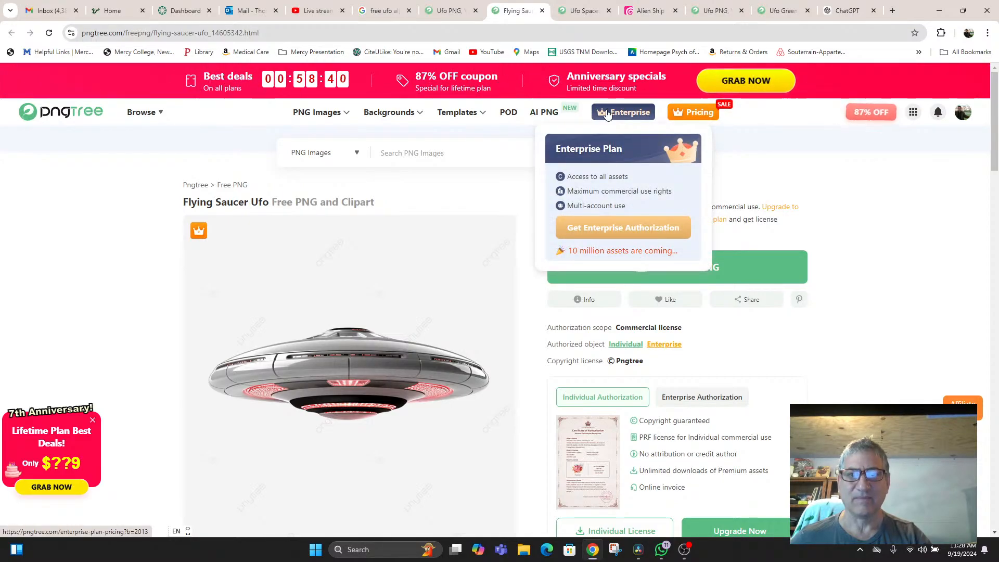
mouse_move(322, 114)
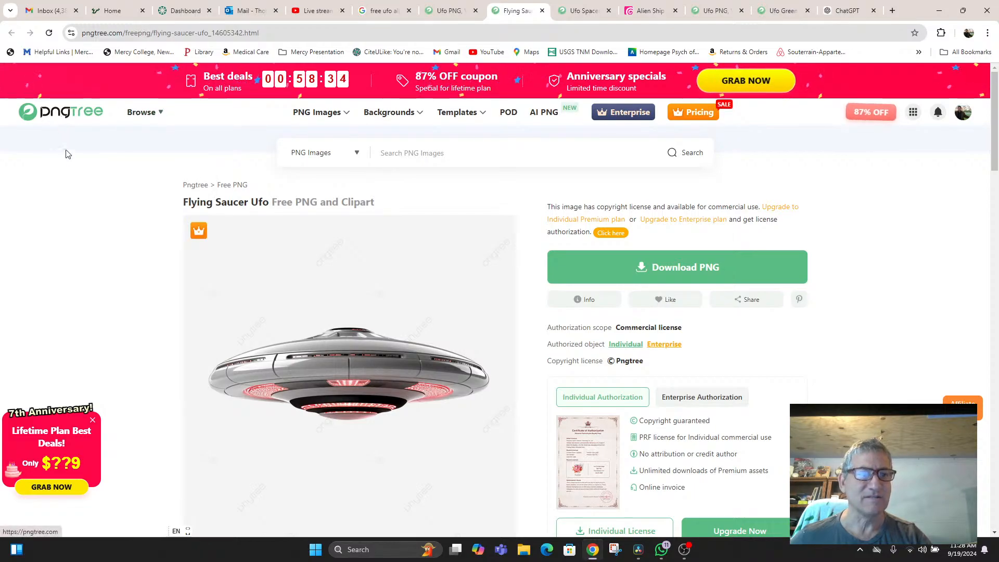
Browse the similar PNG images for one marked Free and open the page of the free grey flying saucer UFO
scroll(806, 302, "down", 5)
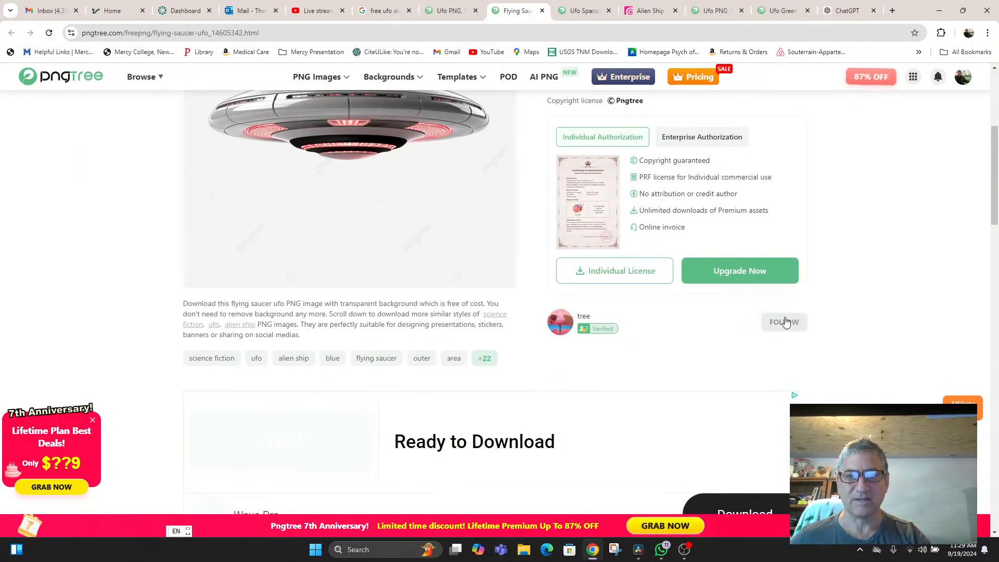
scroll(609, 385, "down", 5)
scroll(609, 390, "down", 1)
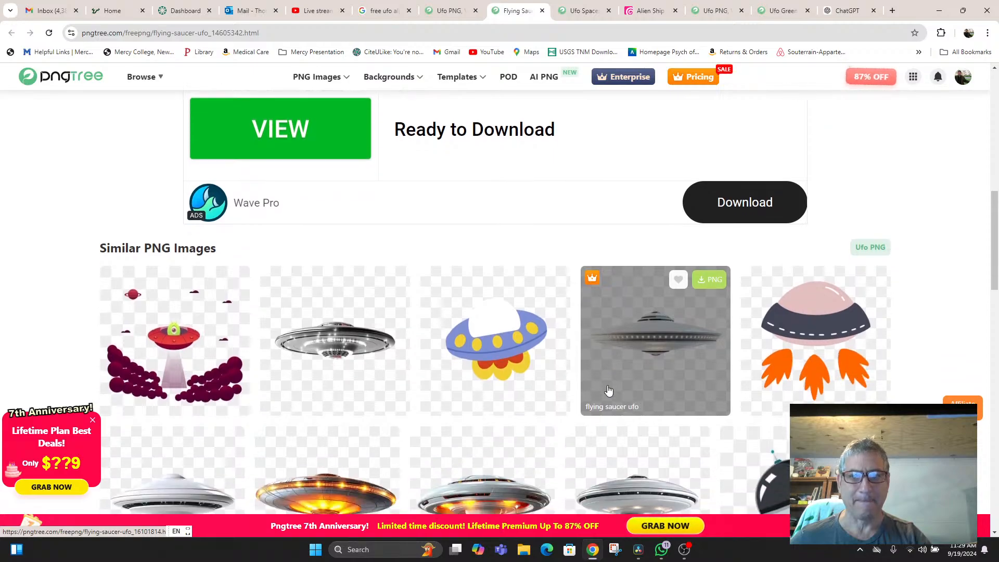
scroll(521, 380, "down", 1)
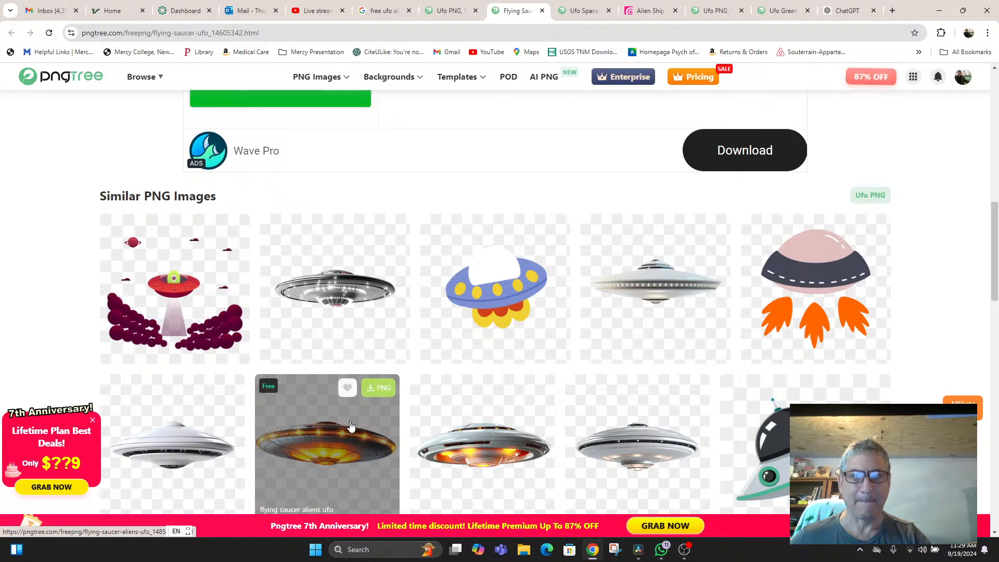
scroll(469, 385, "down", 4)
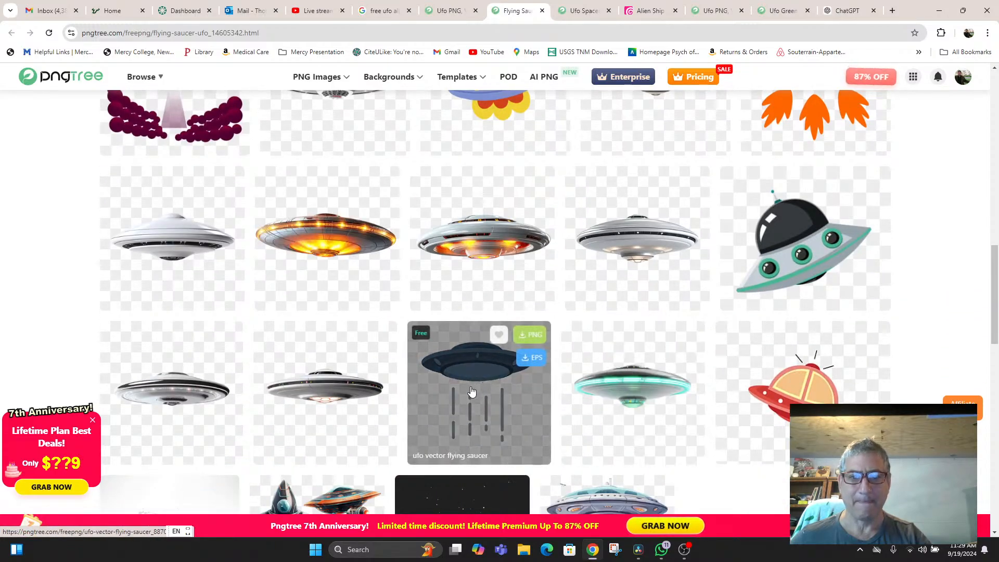
scroll(253, 407, "down", 5)
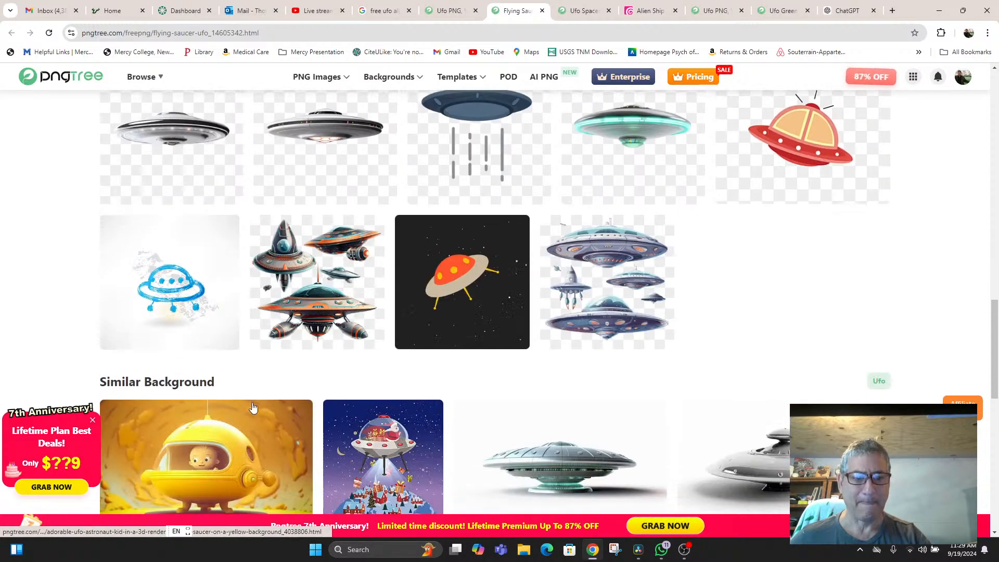
scroll(252, 407, "down", 2)
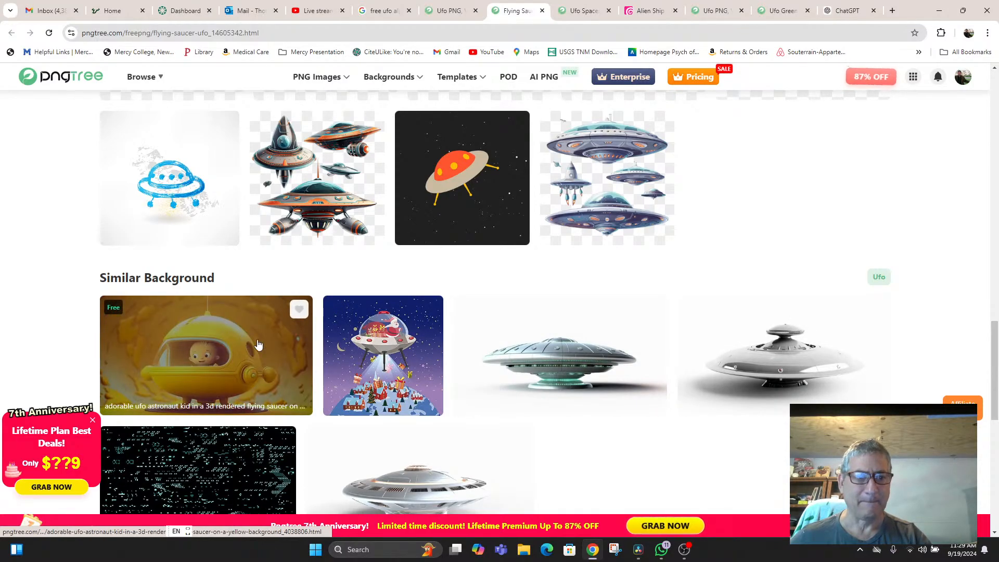
scroll(471, 361, "down", 5)
scroll(637, 312, "up", 10)
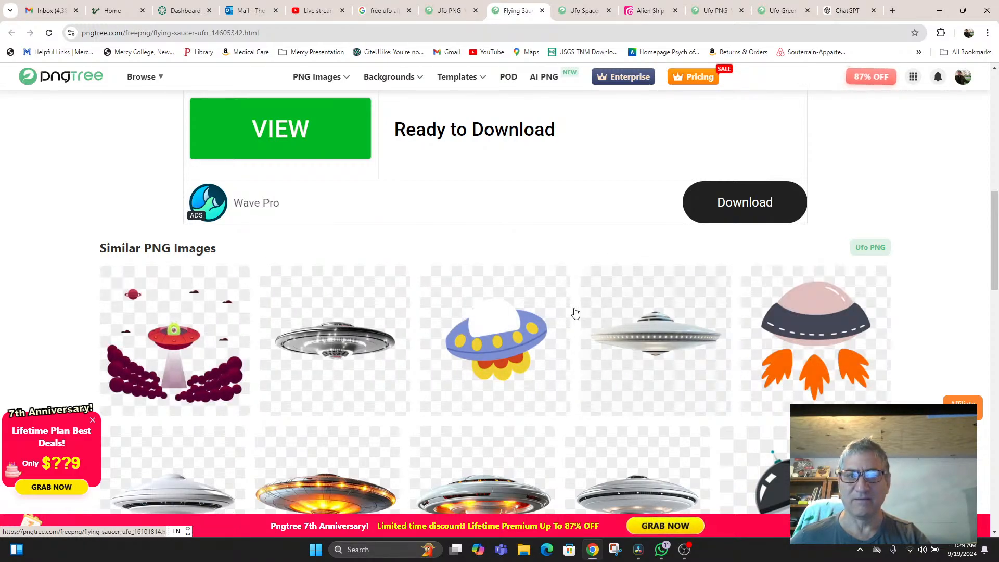
scroll(343, 338, "down", 3)
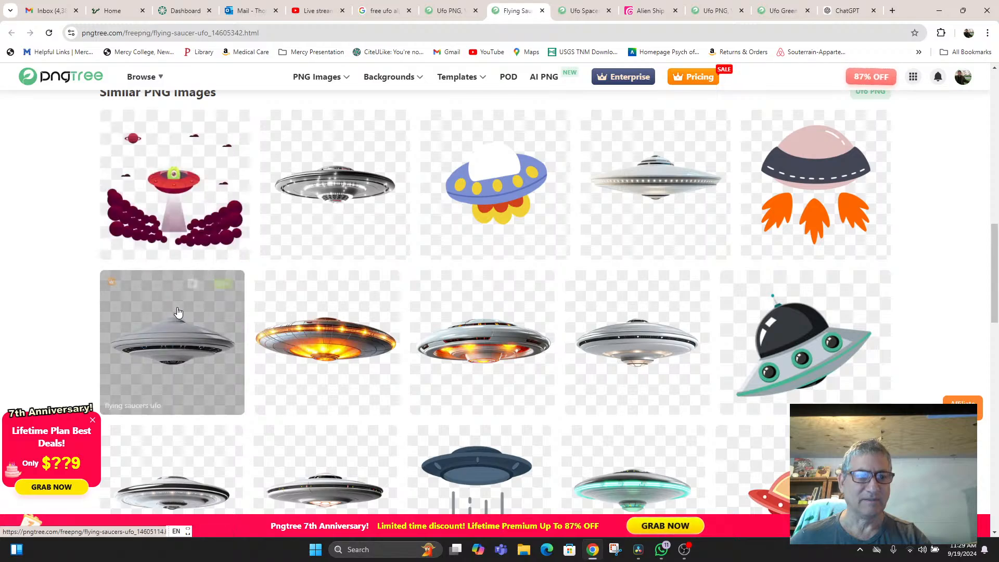
scroll(178, 441, "down", 2)
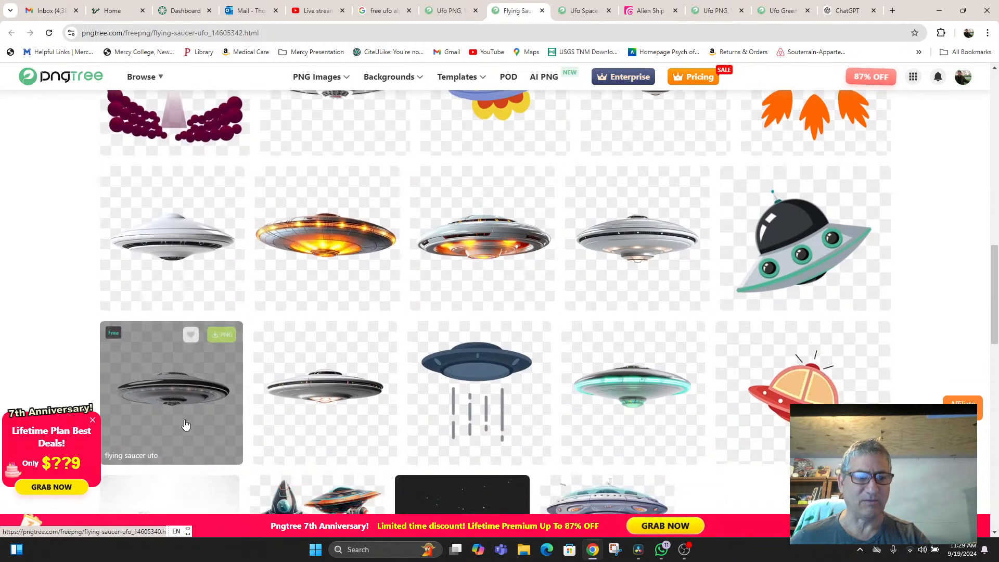
left_click(175, 375)
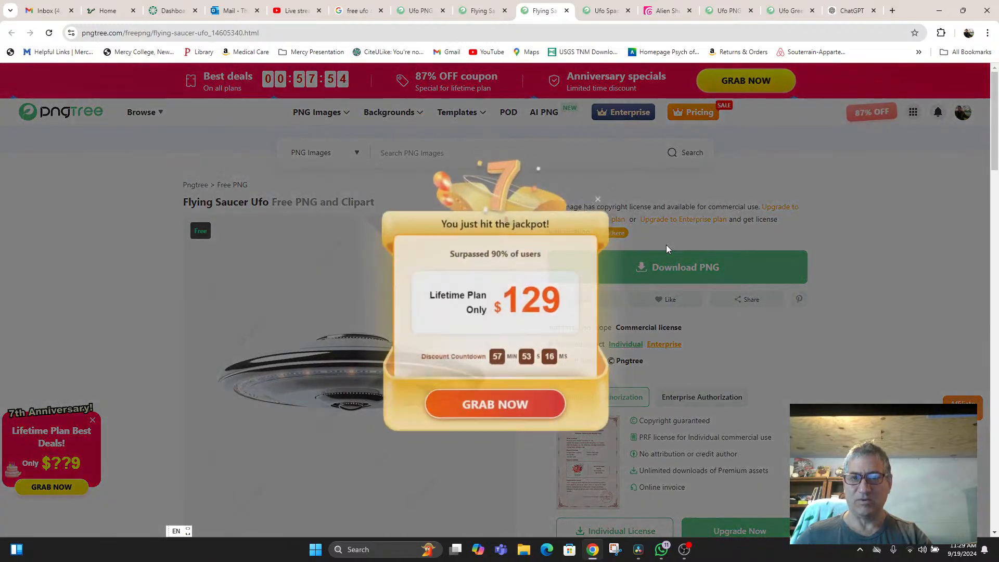
Dismiss the lifetime plan offer, download the free flying saucer PNG with Relax Download and show the file in its Downloads folder
left_click(612, 186)
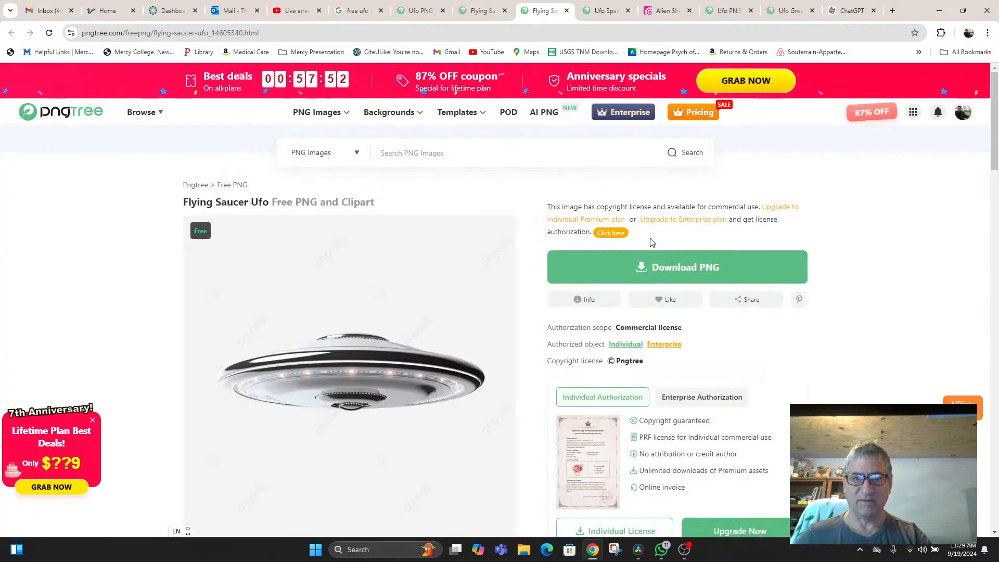
left_click(675, 269)
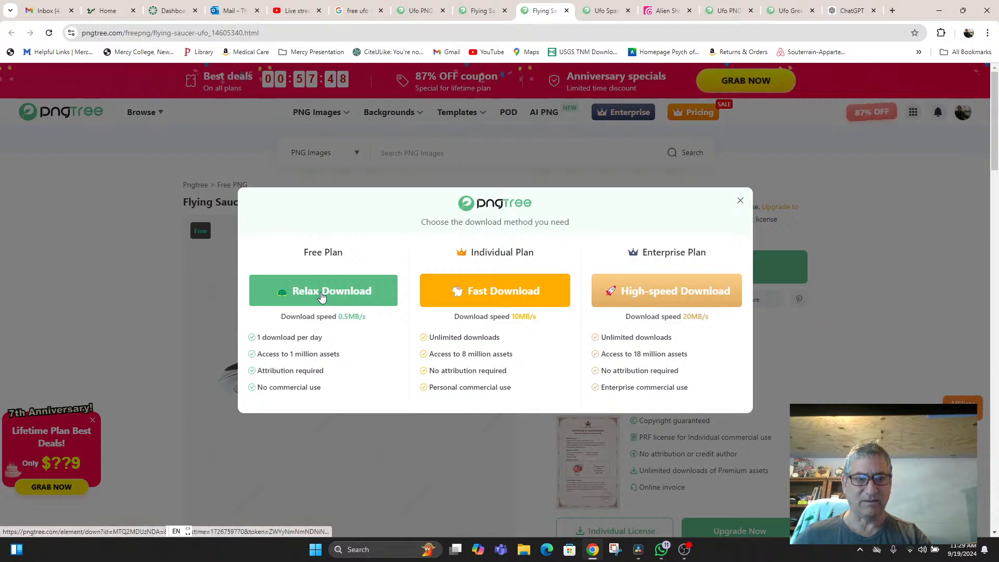
left_click(322, 296)
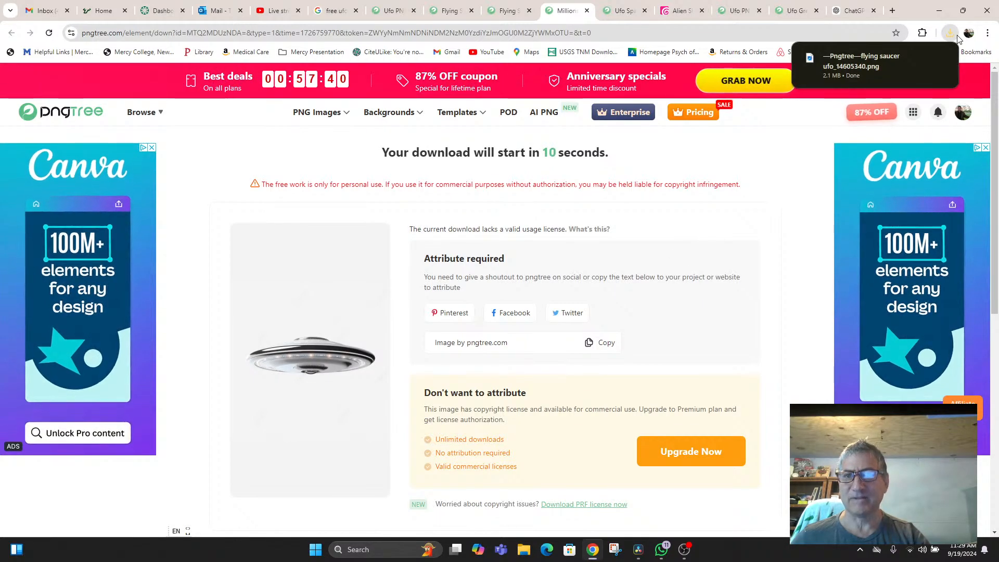
right_click(872, 66)
left_click(812, 116)
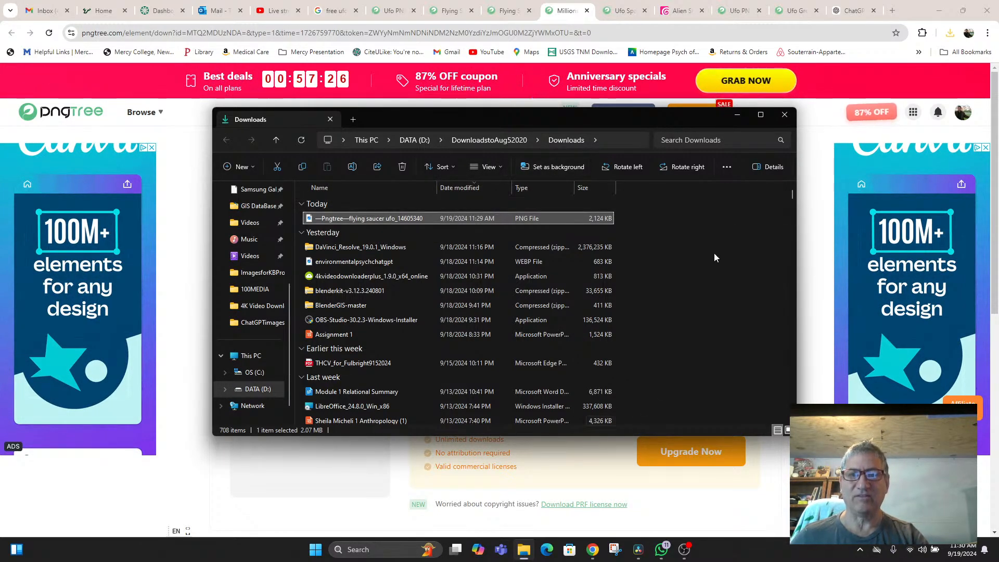
Switch to DaVinci Resolve and import the Pngtree flying saucer PNG from DATA (D:) > DownloadstoAug52020 > Downloads into the media pool
left_click(640, 550)
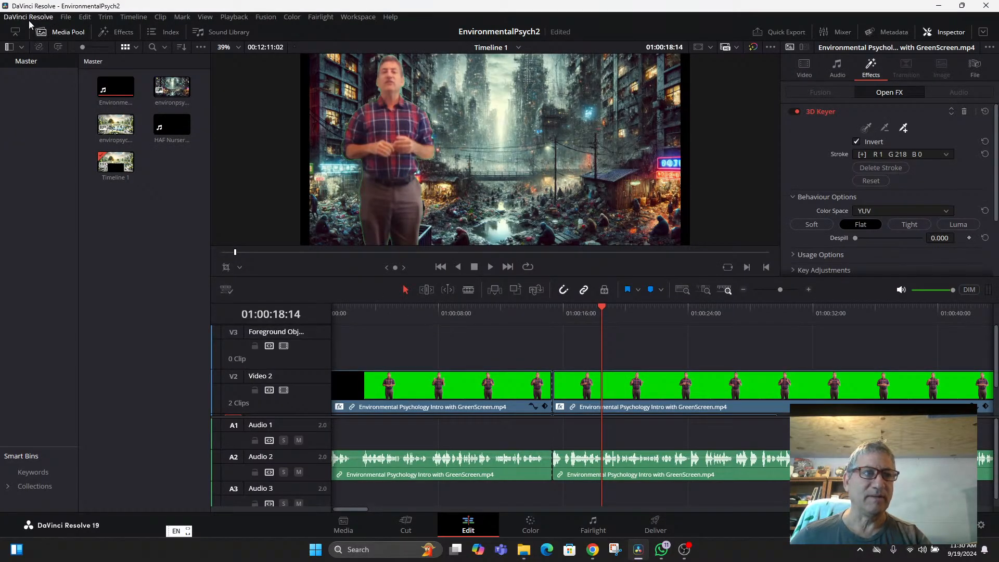
left_click(64, 18)
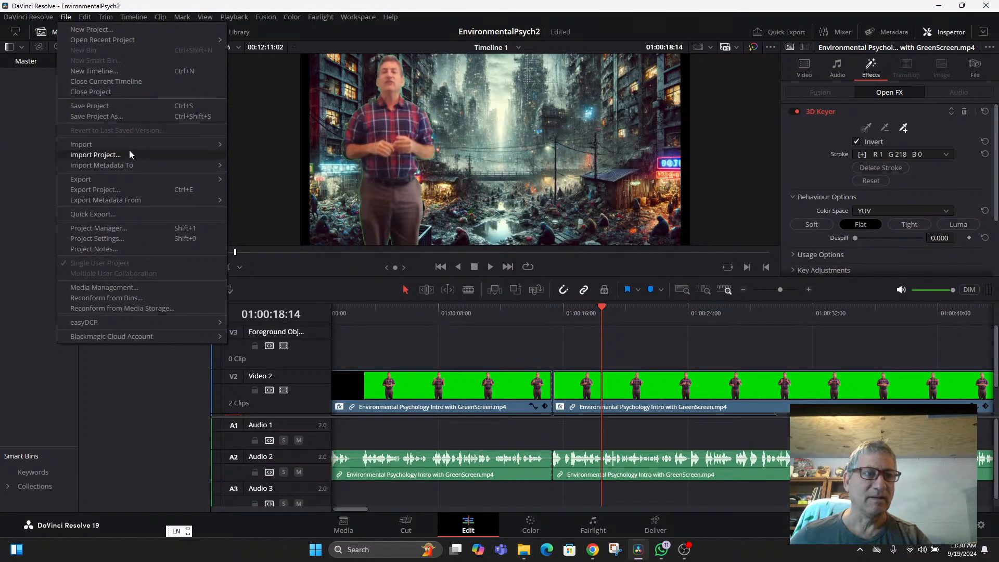
mouse_move(133, 145)
left_click(252, 155)
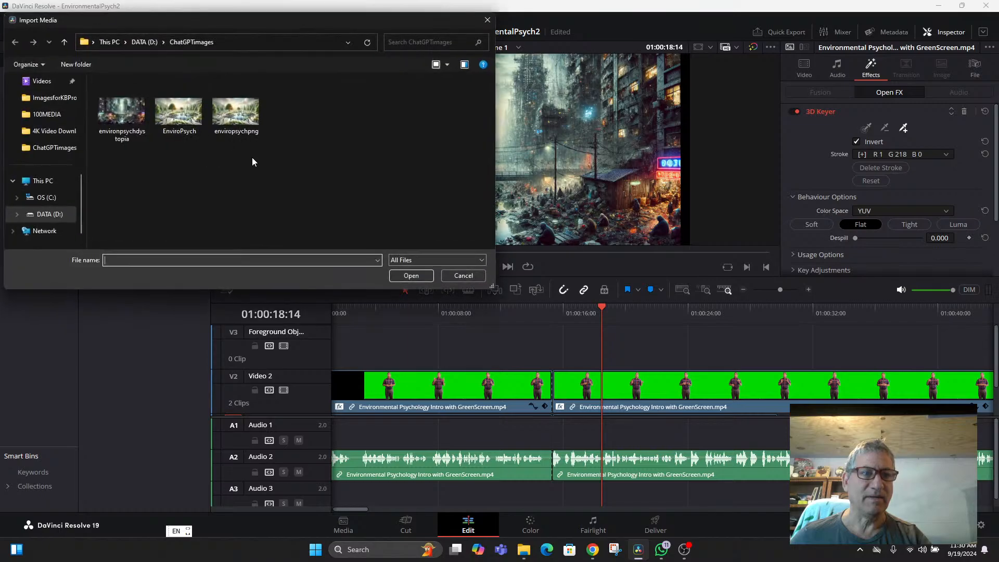
left_click(141, 44)
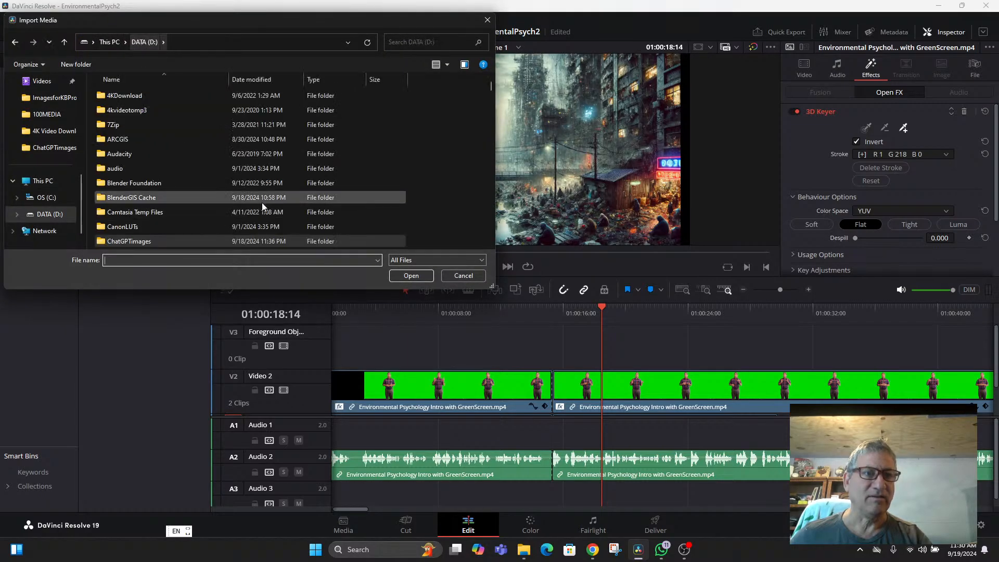
scroll(210, 179, "up", 3)
scroll(203, 183, "down", 5)
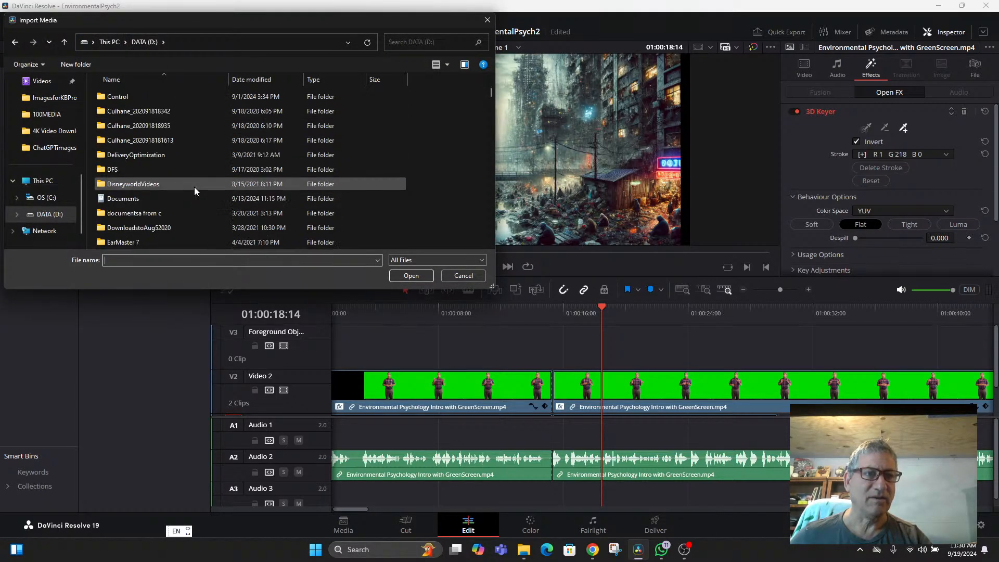
double_click(161, 141)
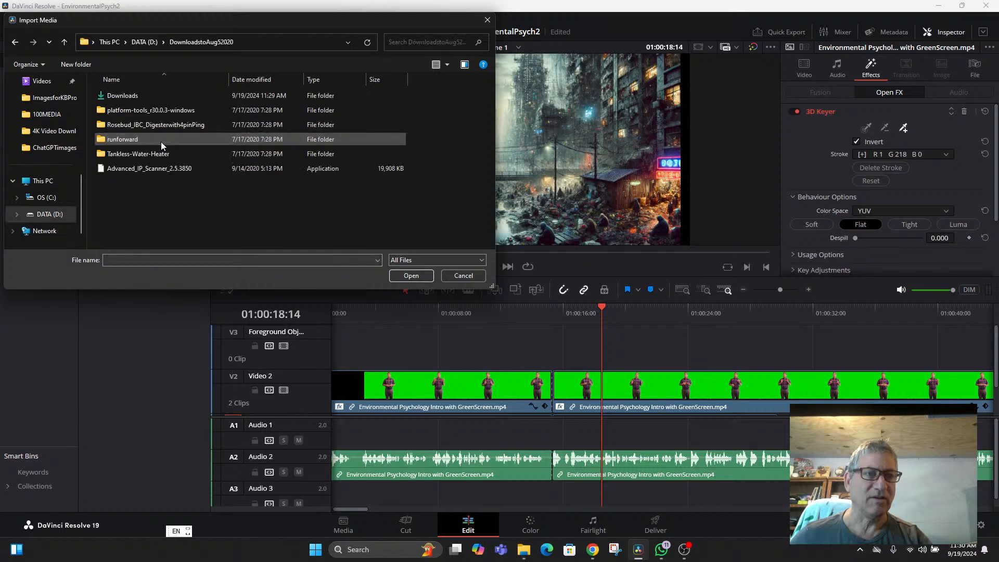
double_click(133, 94)
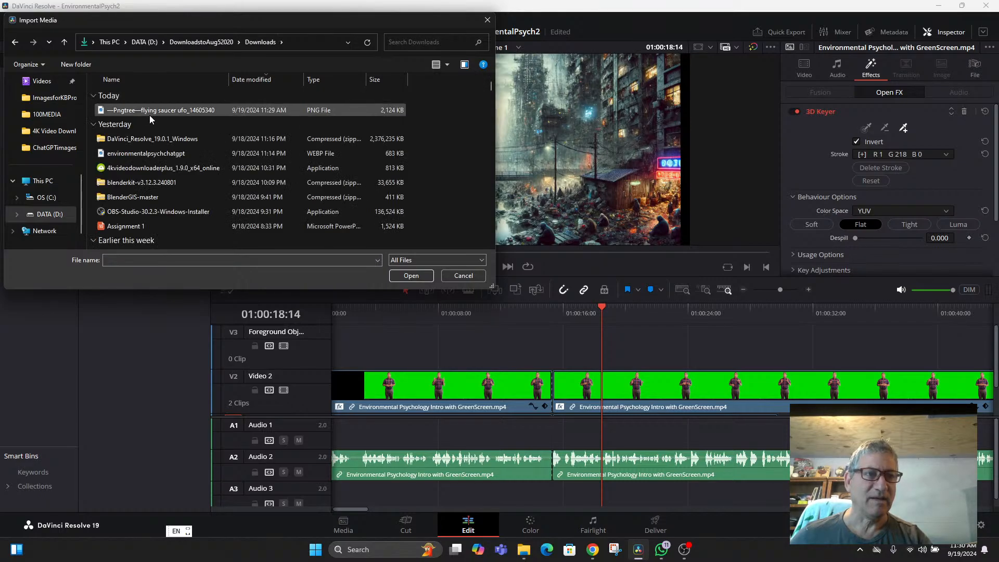
double_click(139, 112)
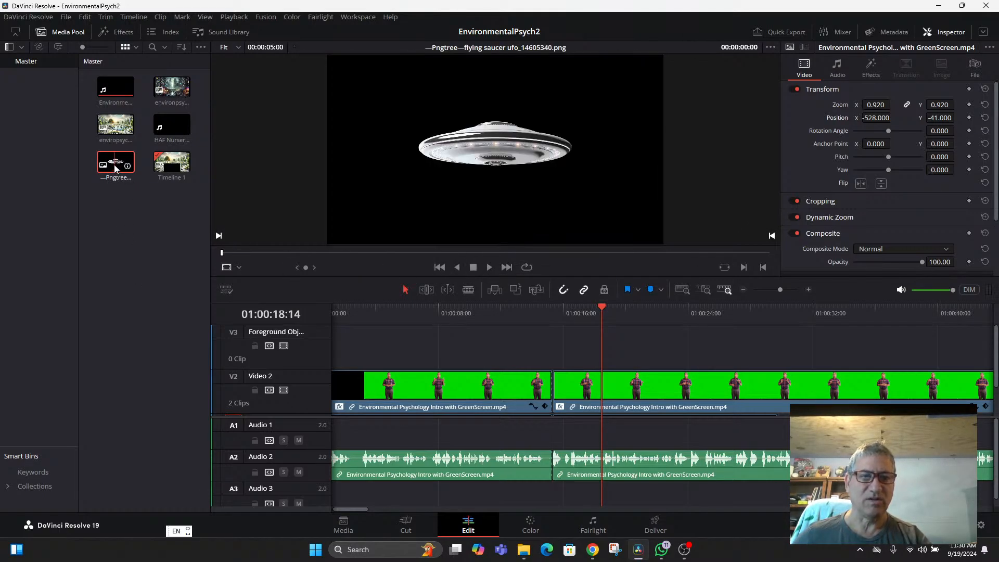
Place the flying saucer on the foreground objects track, starting at the green-screen clip's cut and extending to about 01:00:39
left_click_drag(116, 168, 590, 364)
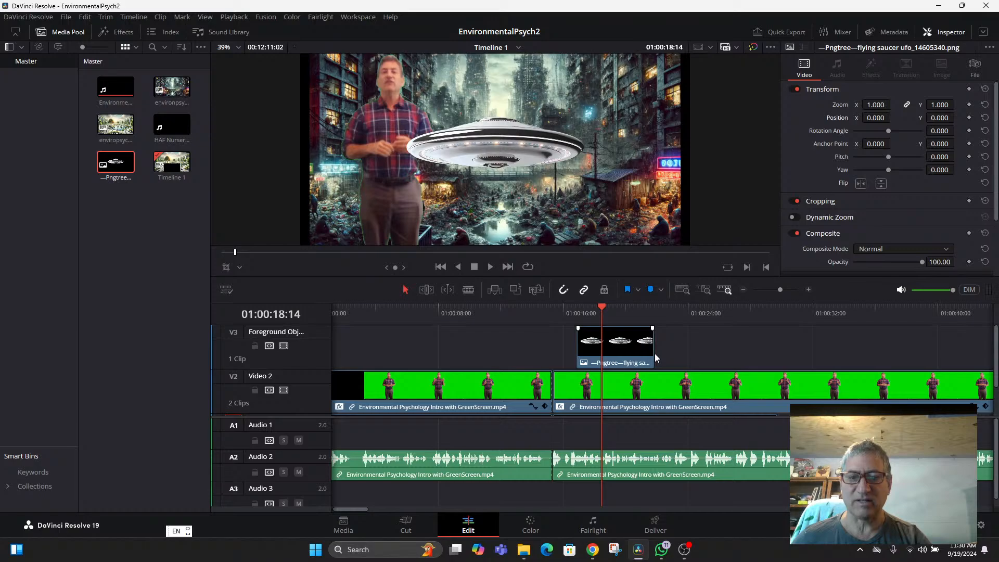
left_click_drag(653, 354, 918, 349)
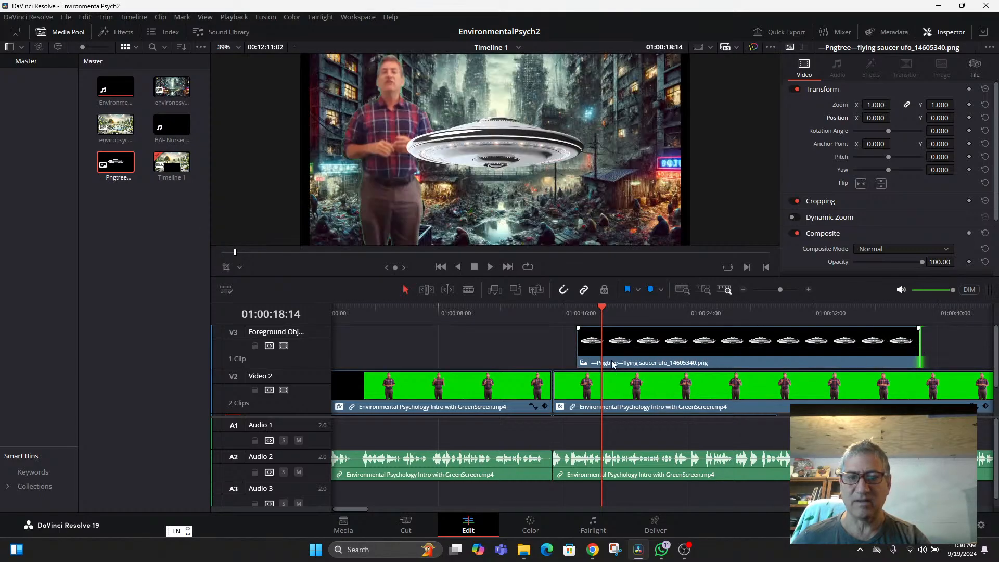
left_click_drag(578, 346, 553, 347)
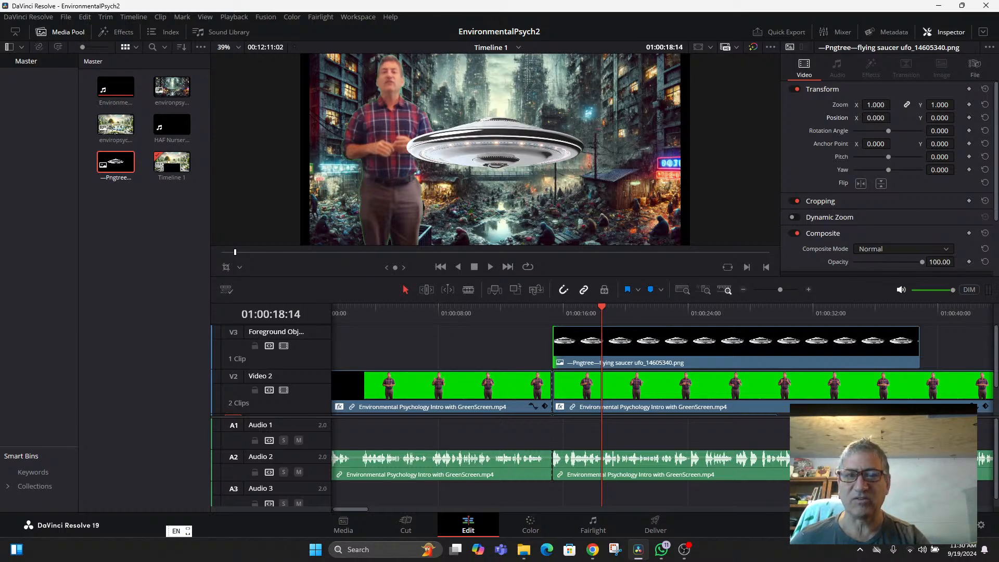
Set the flying saucer's zoom to 0.390 and its position to X 336 and Y 312
left_click_drag(876, 118, 893, 118)
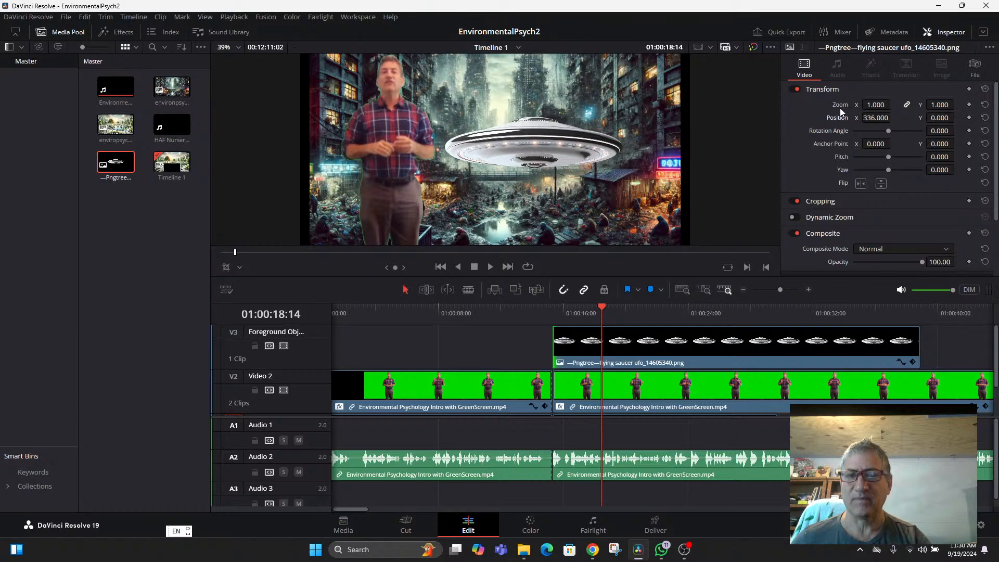
left_click_drag(864, 104, 832, 104)
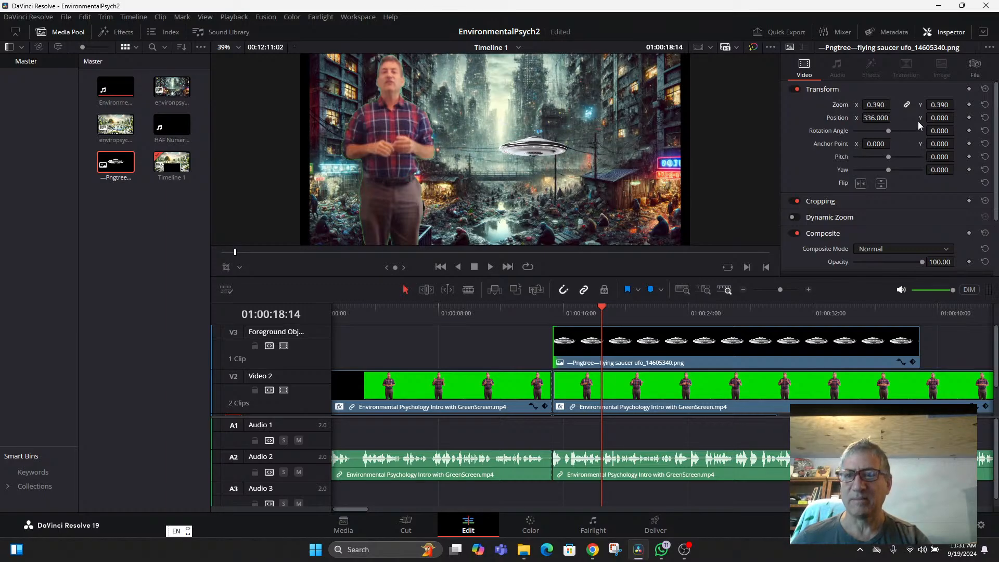
left_click_drag(923, 118, 958, 118)
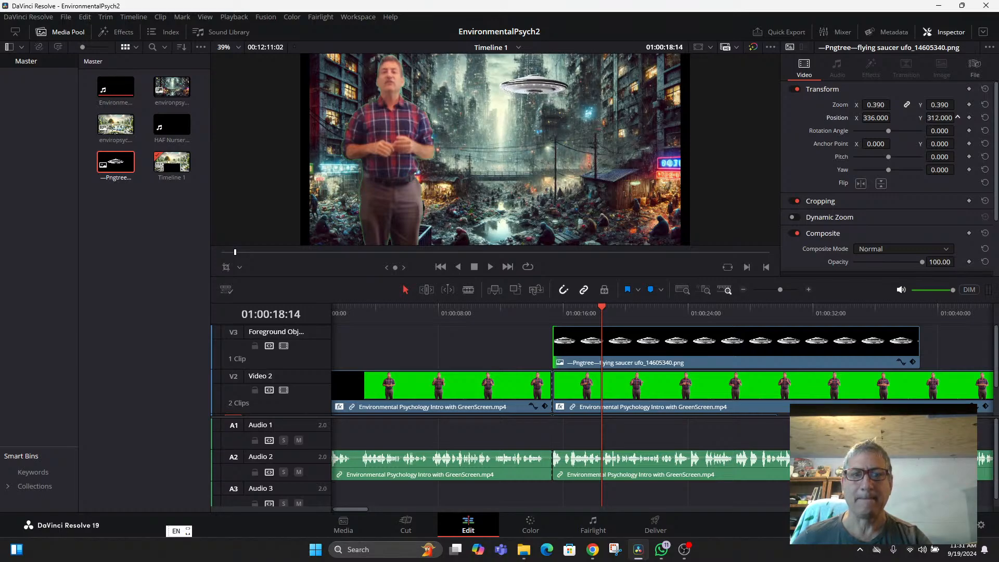
Play the timeline from around the cut to preview the flying saucer's appearance behind the presenter's scene change
left_click(552, 313)
key("space")
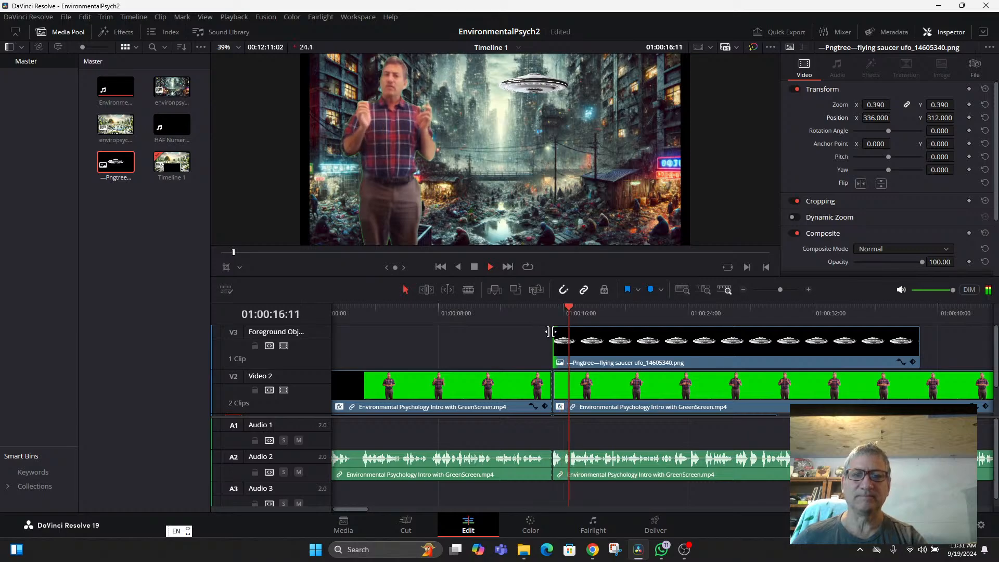
left_click(533, 314)
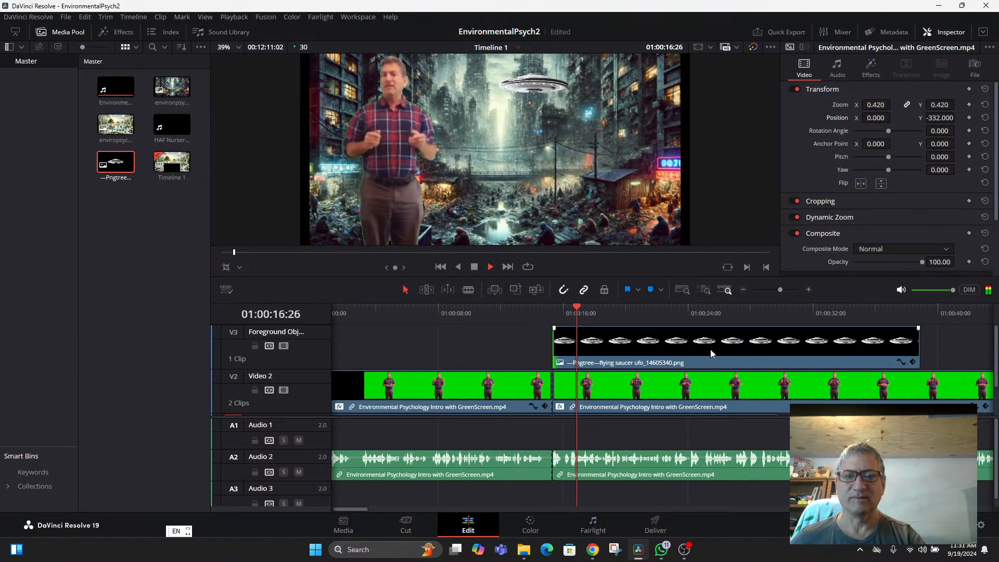
left_click_drag(790, 336, 812, 276)
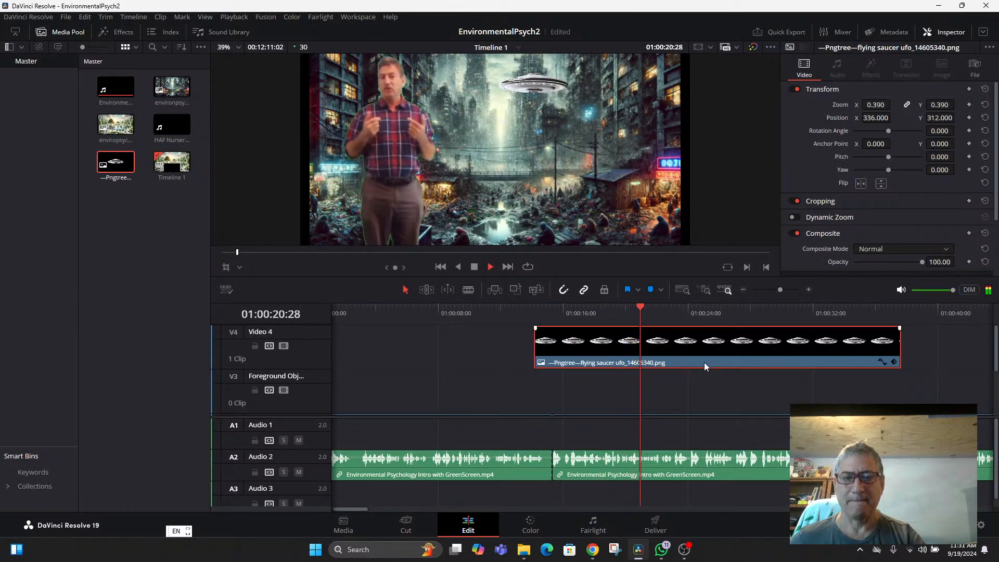
key("space")
left_click(503, 364)
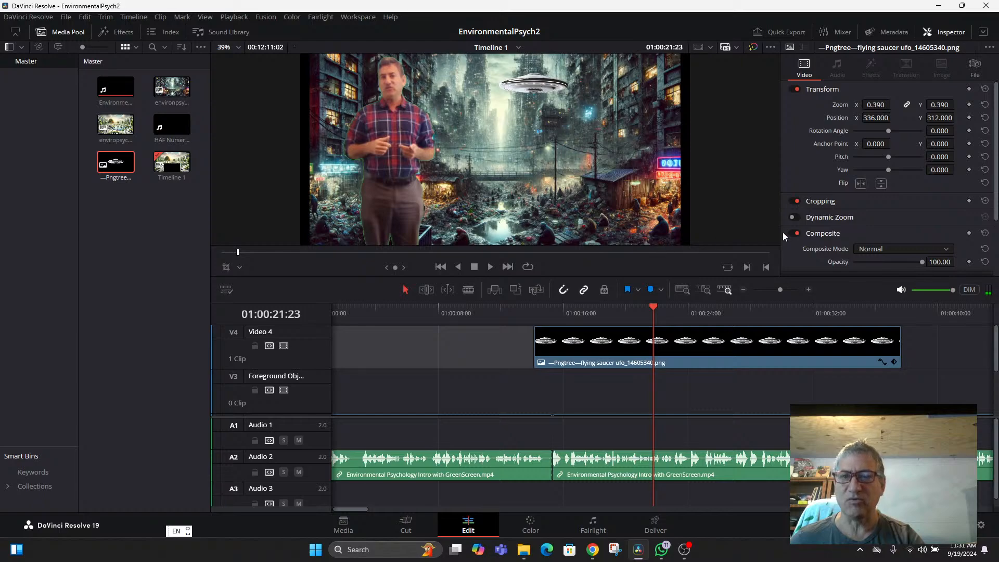
scroll(874, 177, "down", 3)
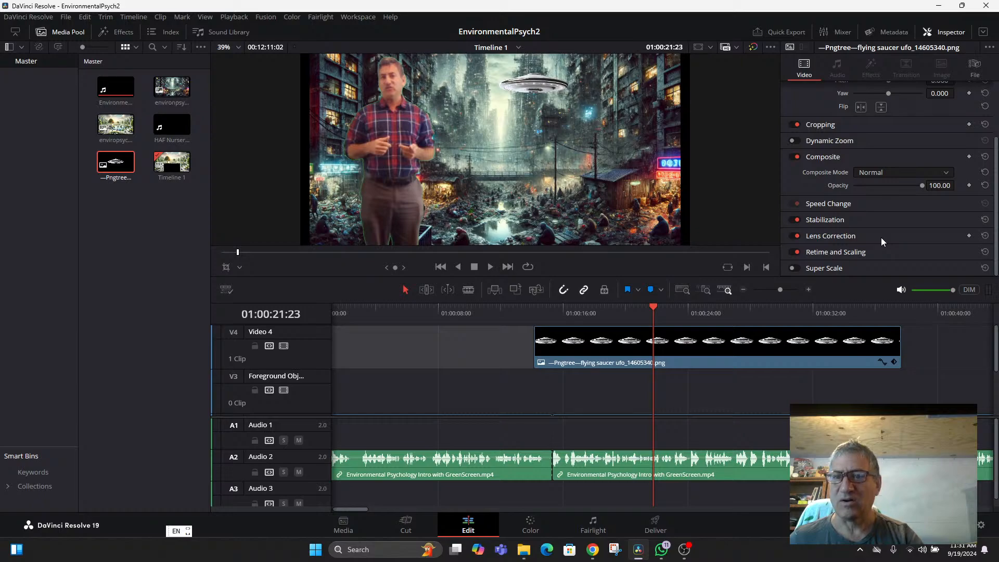
scroll(882, 240, "up", 3)
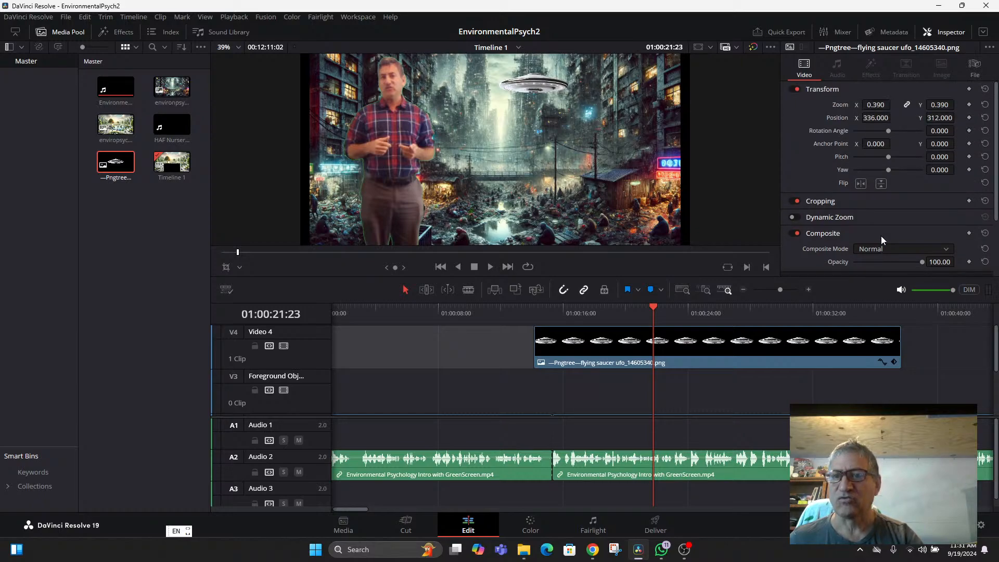
left_click(643, 352)
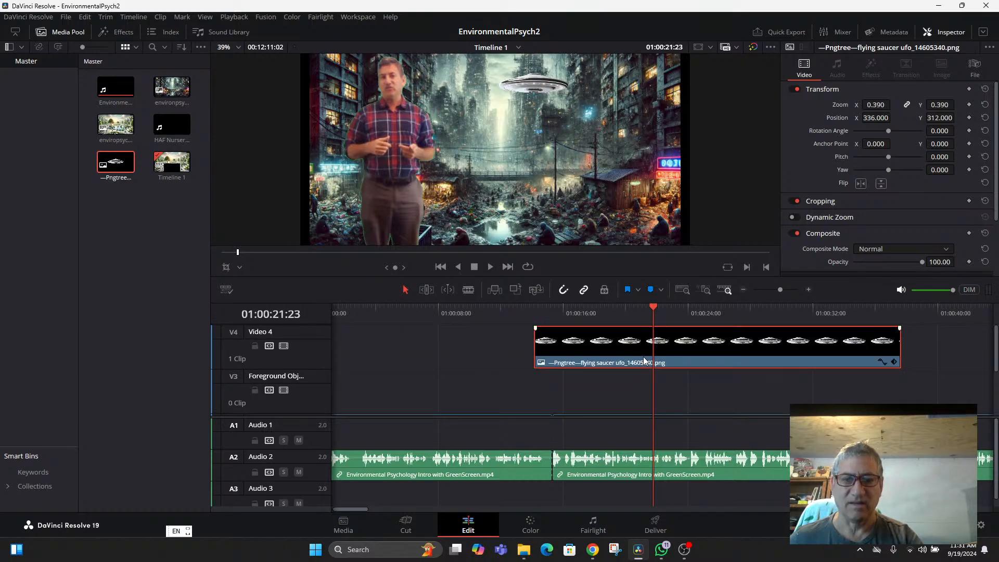
left_click_drag(678, 360, 694, 345)
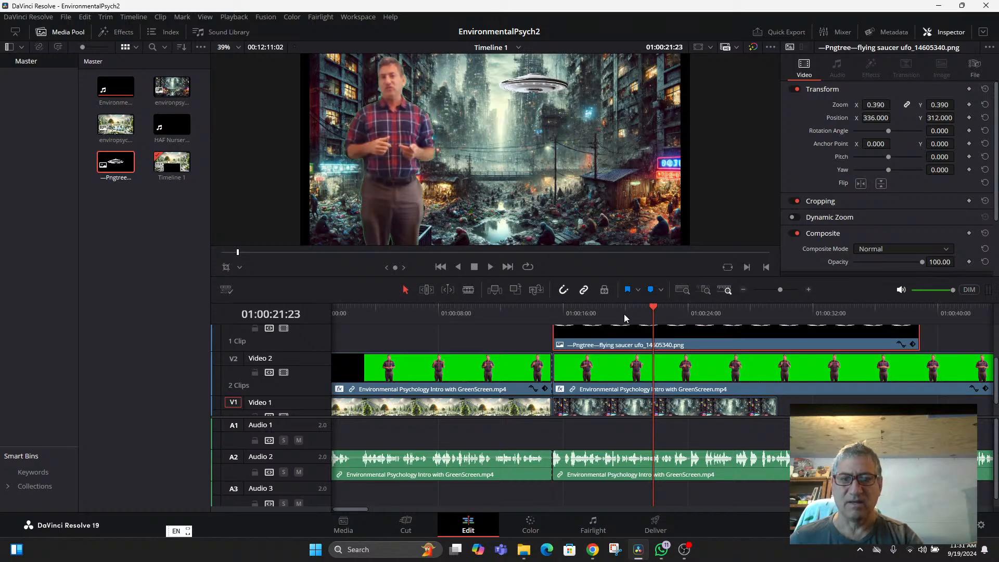
Park the playhead at 01:00:16:00 within the flying saucer clip
left_click(573, 315)
left_click_drag(574, 315, 564, 314)
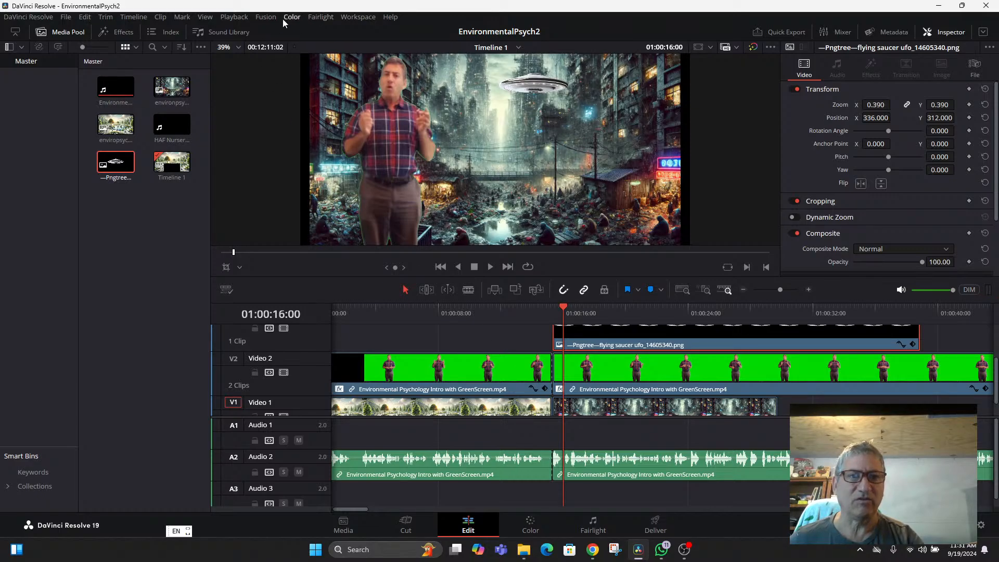
left_click(354, 17)
mouse_move(364, 30)
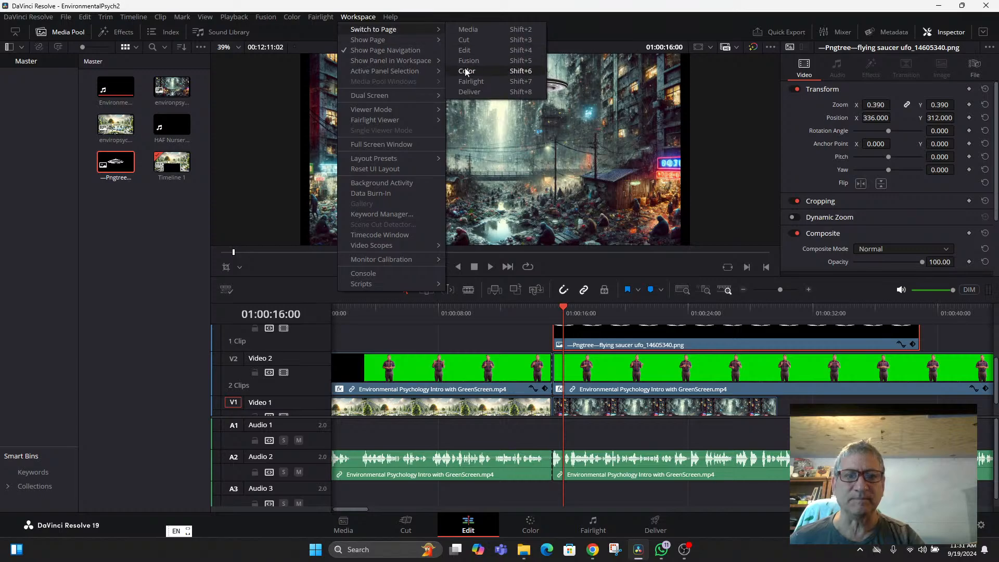
left_click(470, 92)
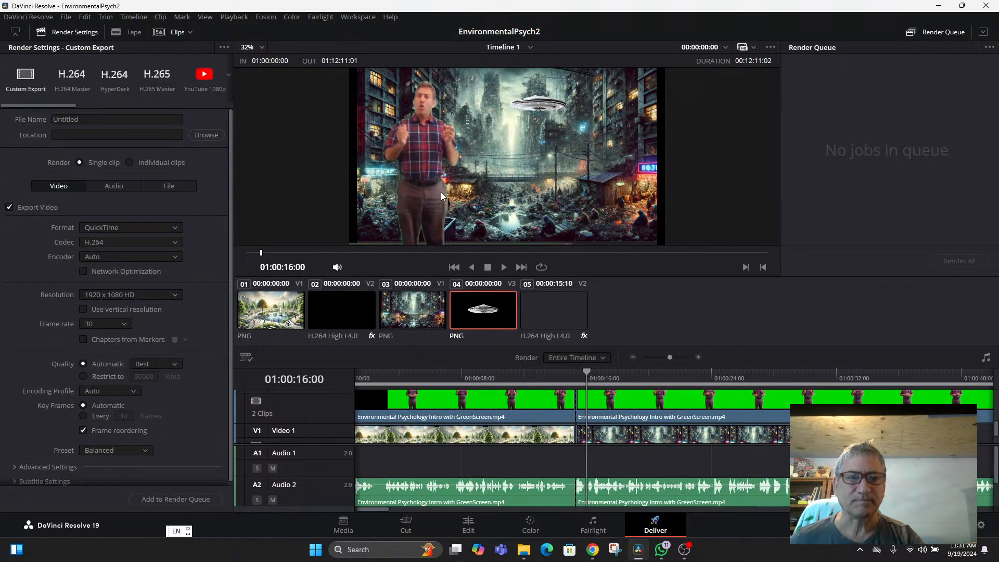
left_click(358, 18)
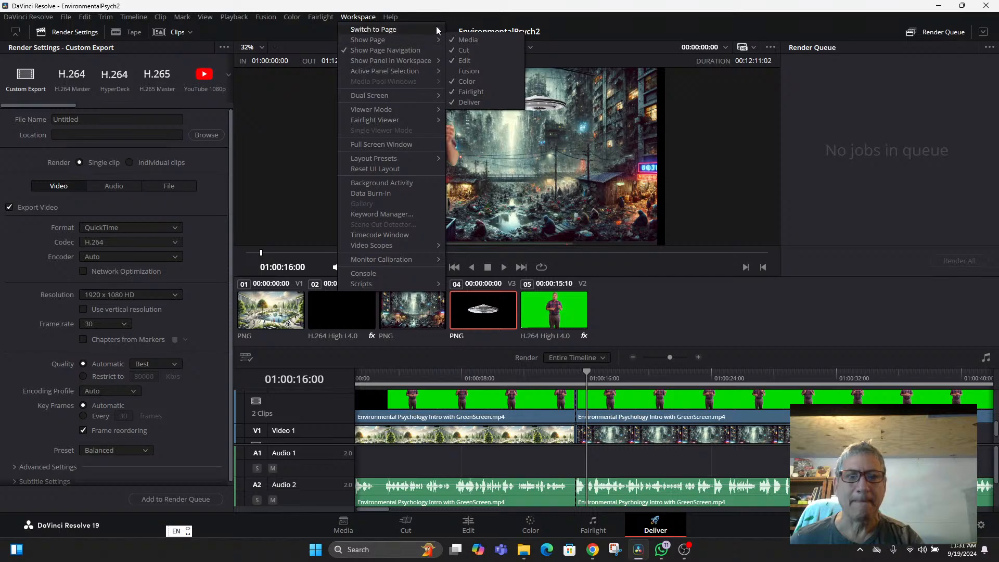
left_click(463, 40)
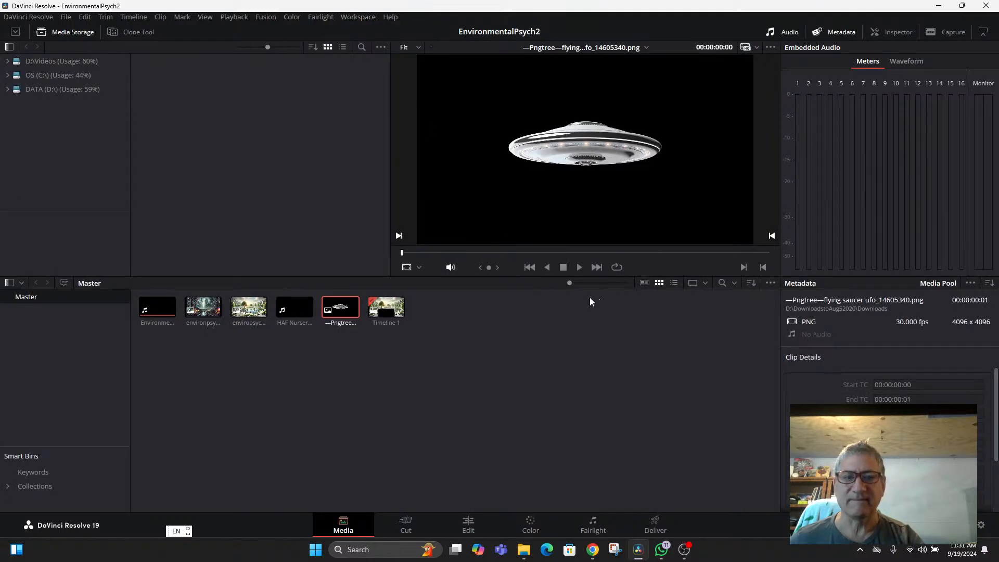
Open the flying saucer clip in the Fusion page and return to the Edit page
left_click(358, 17)
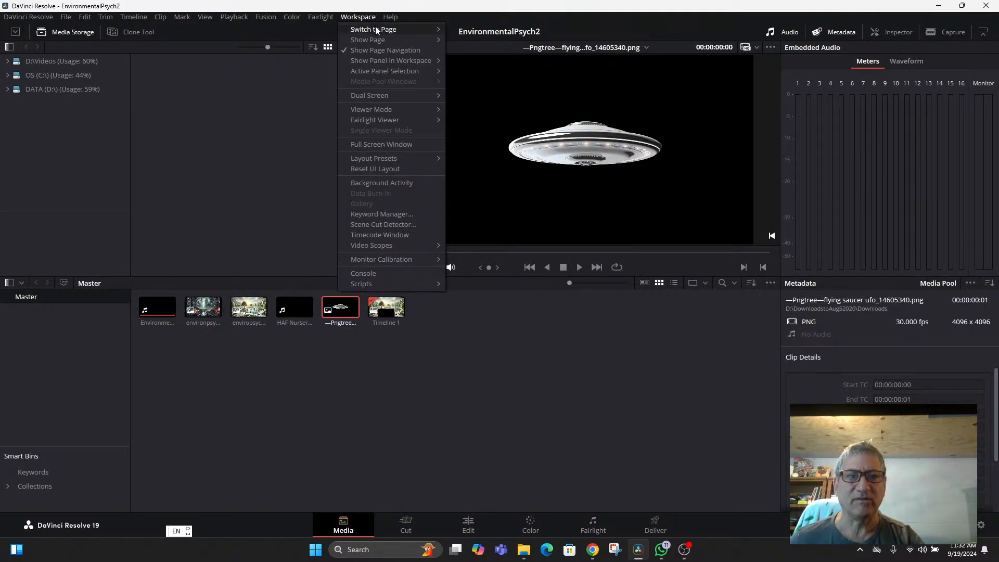
mouse_move(376, 29)
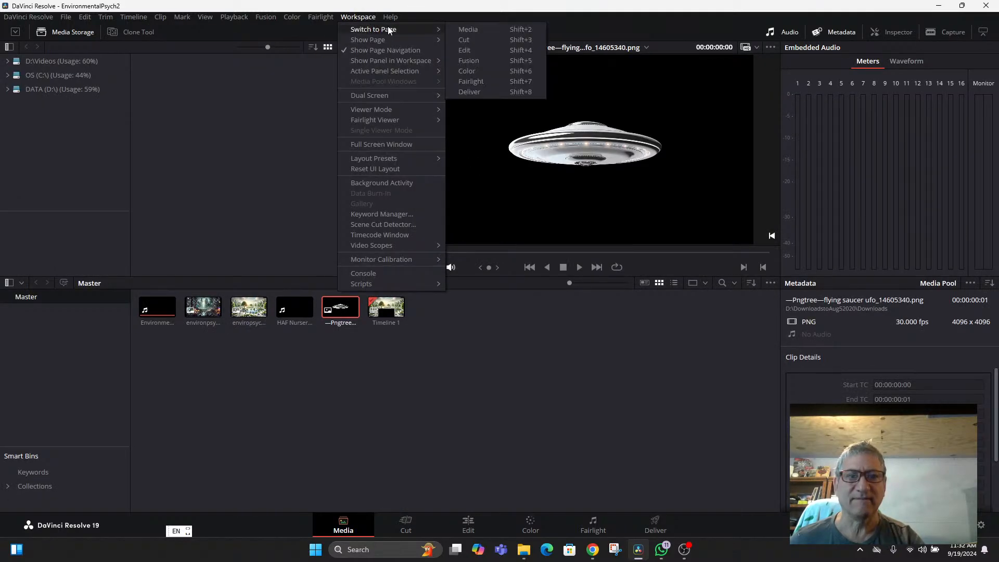
left_click(476, 61)
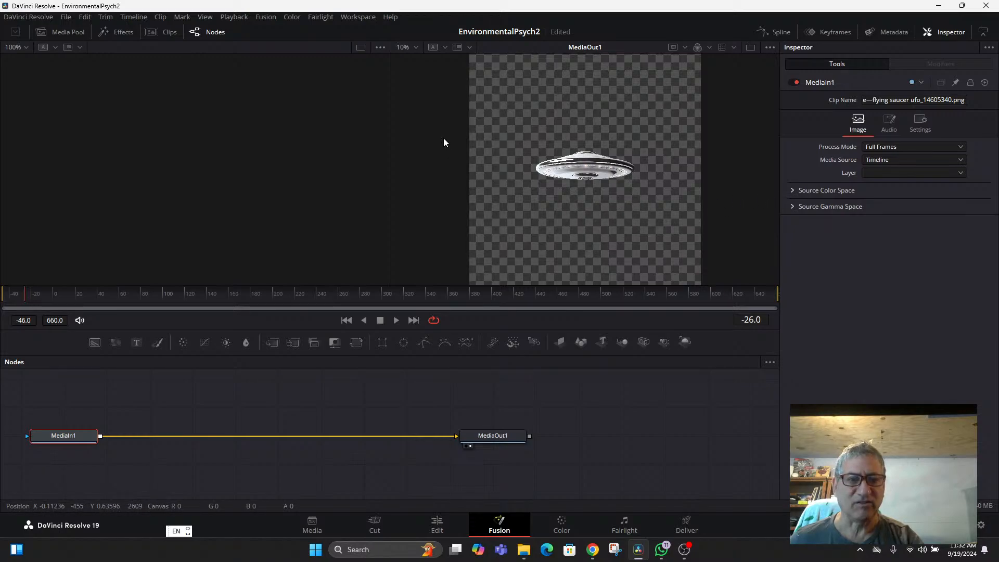
left_click(353, 17)
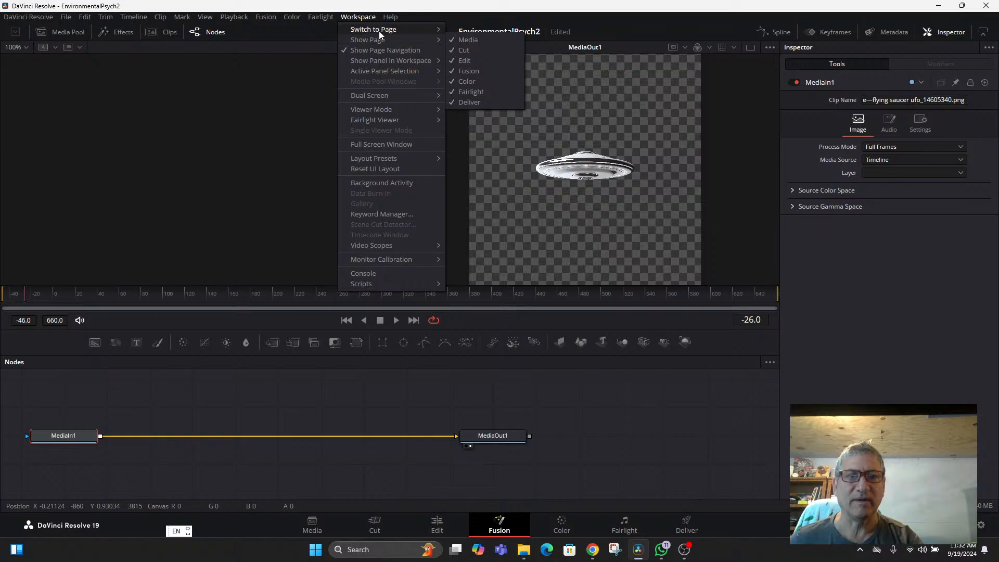
mouse_move(380, 29)
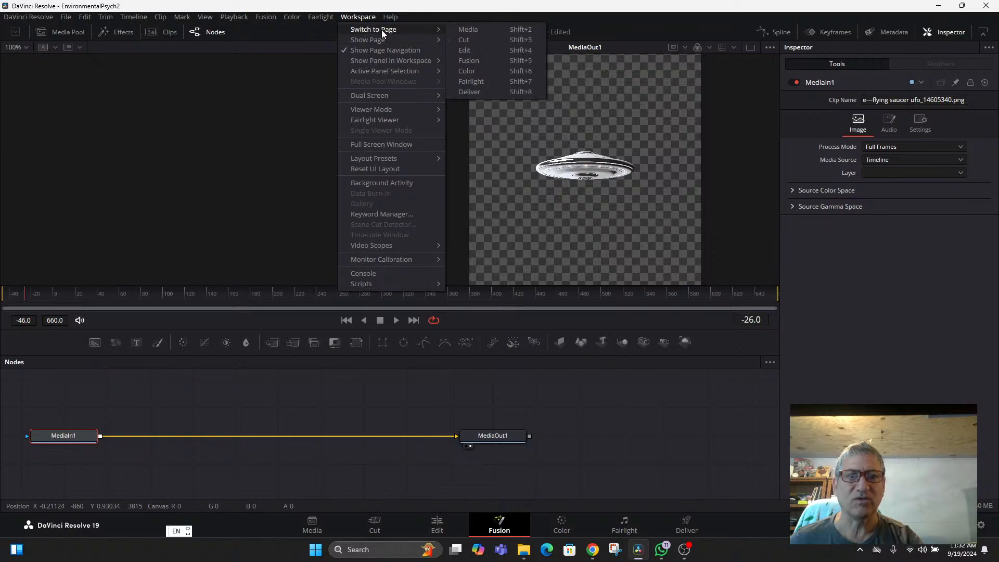
left_click(478, 50)
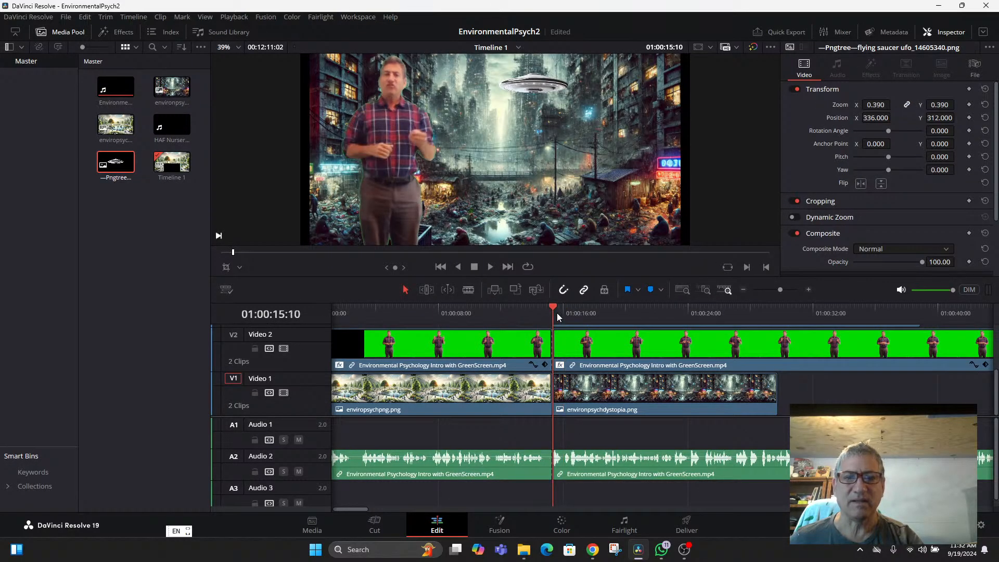
left_click_drag(626, 320, 631, 346)
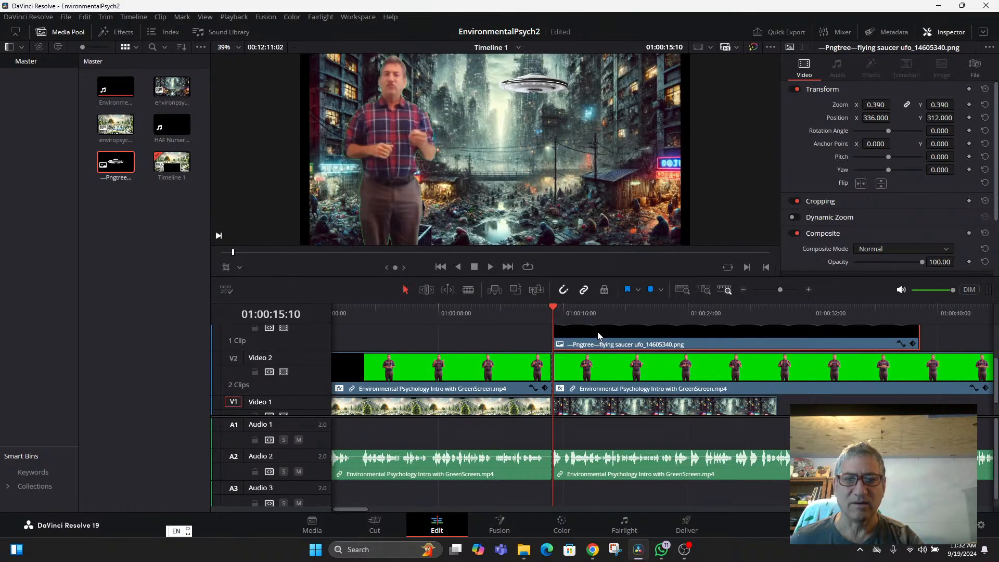
right_click(597, 332)
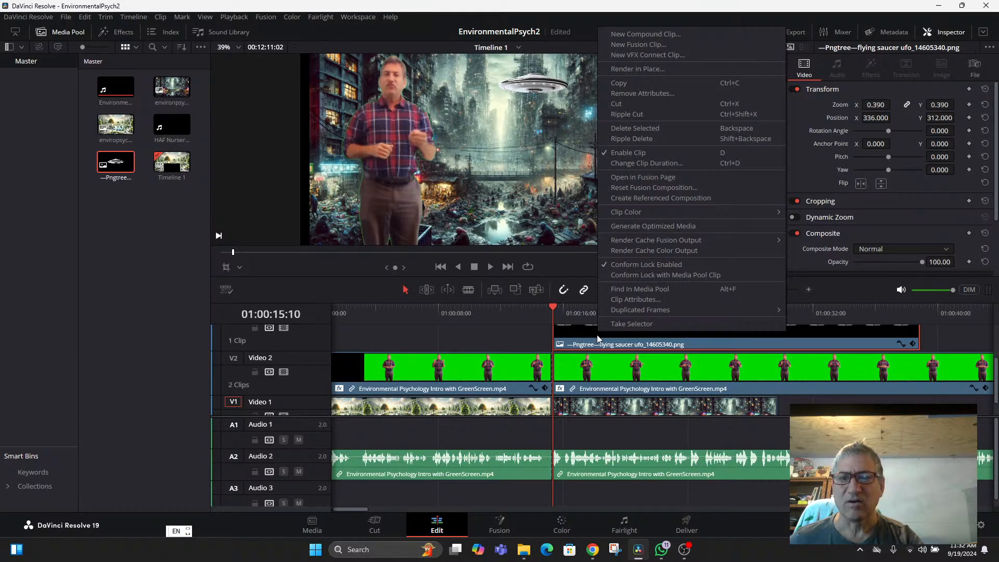
left_click(655, 178)
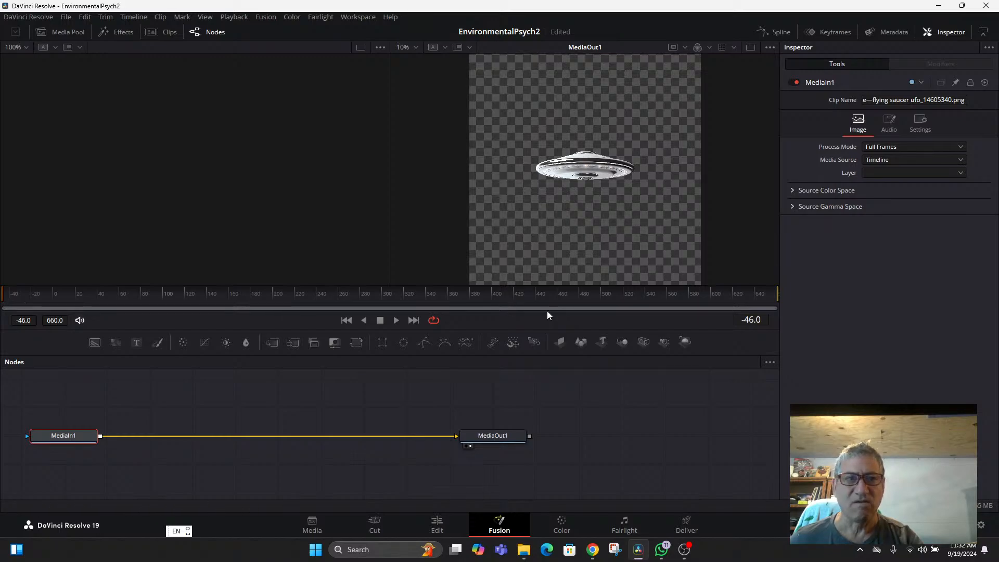
left_click(367, 20)
mouse_move(373, 29)
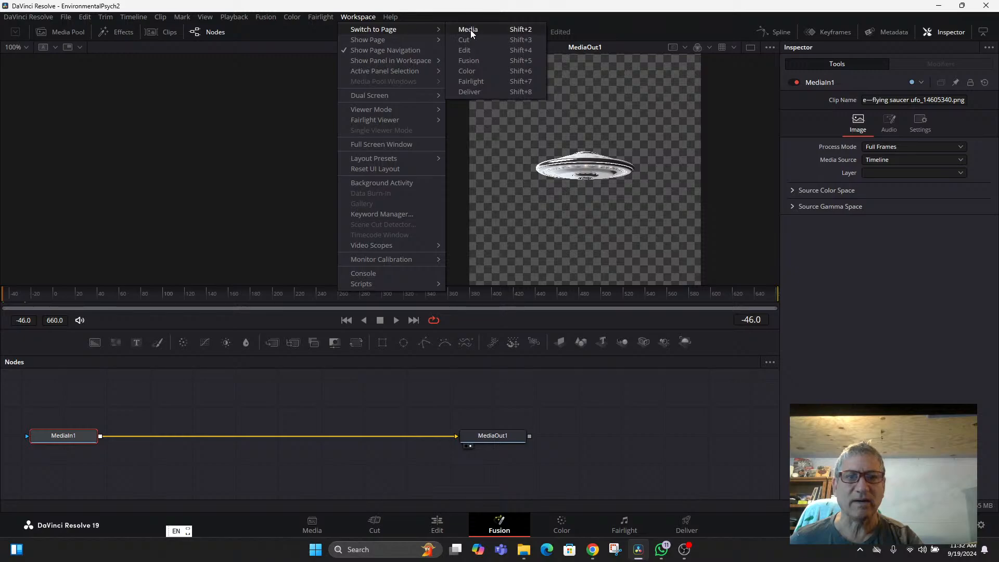
left_click(472, 50)
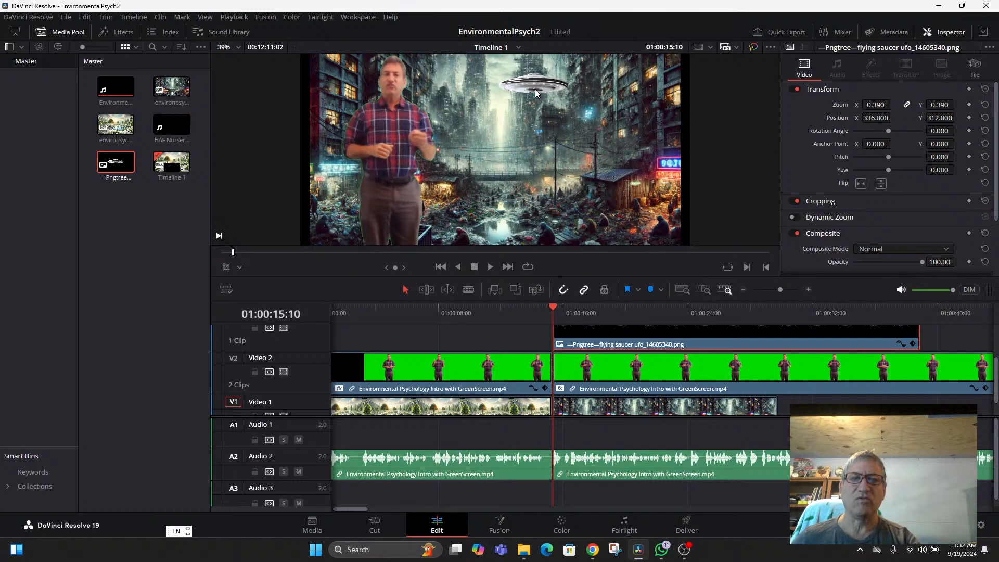
Add Zoom and Position keyframes to the flying saucer clip at 01:00:15:10
scroll(858, 223, "down", 2)
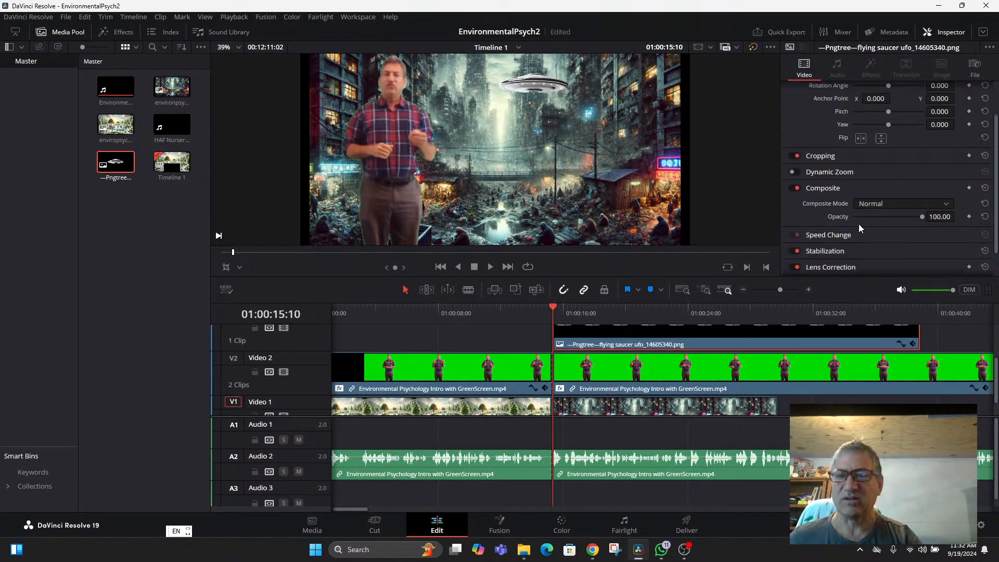
scroll(858, 223, "up", 2)
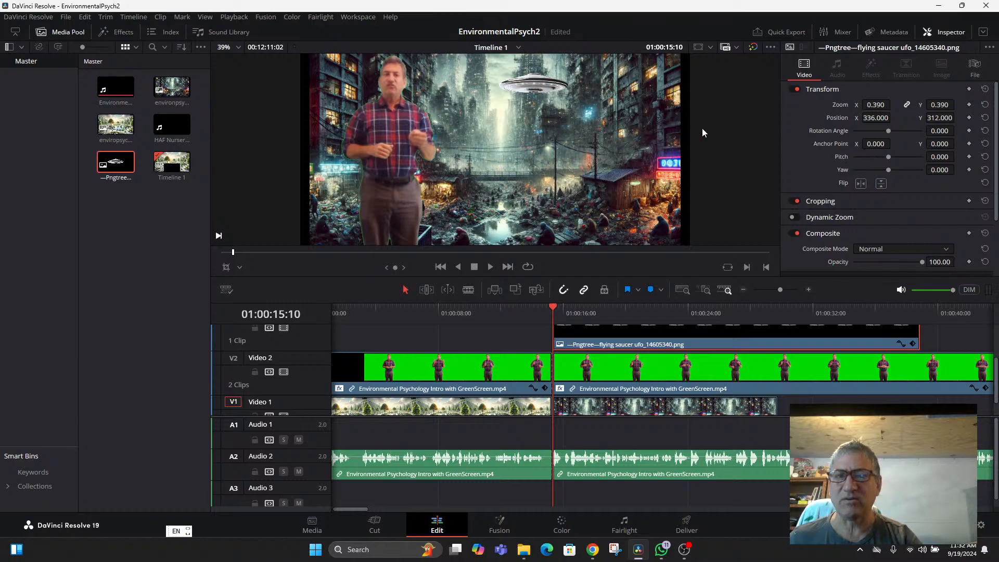
left_click(970, 104)
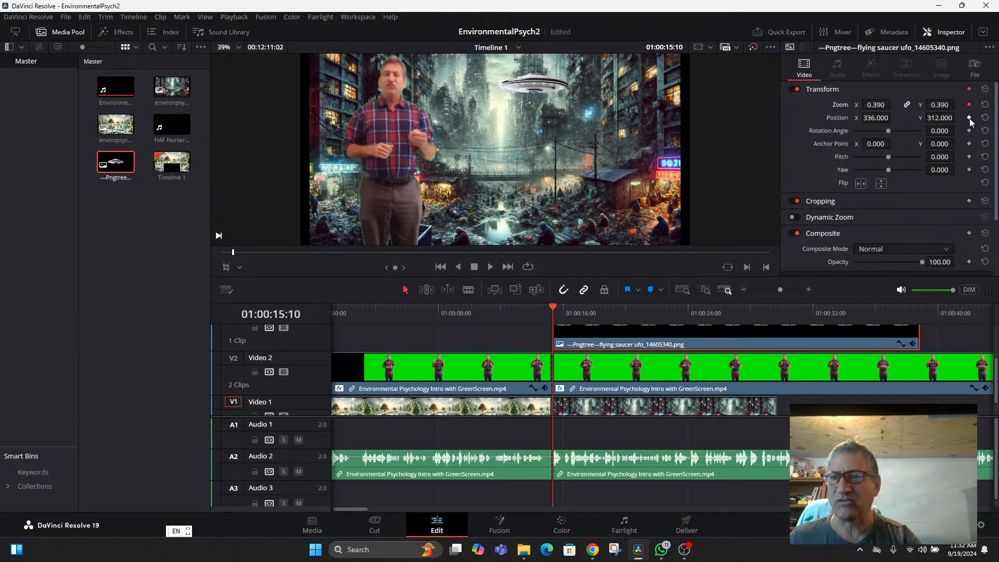
left_click(969, 117)
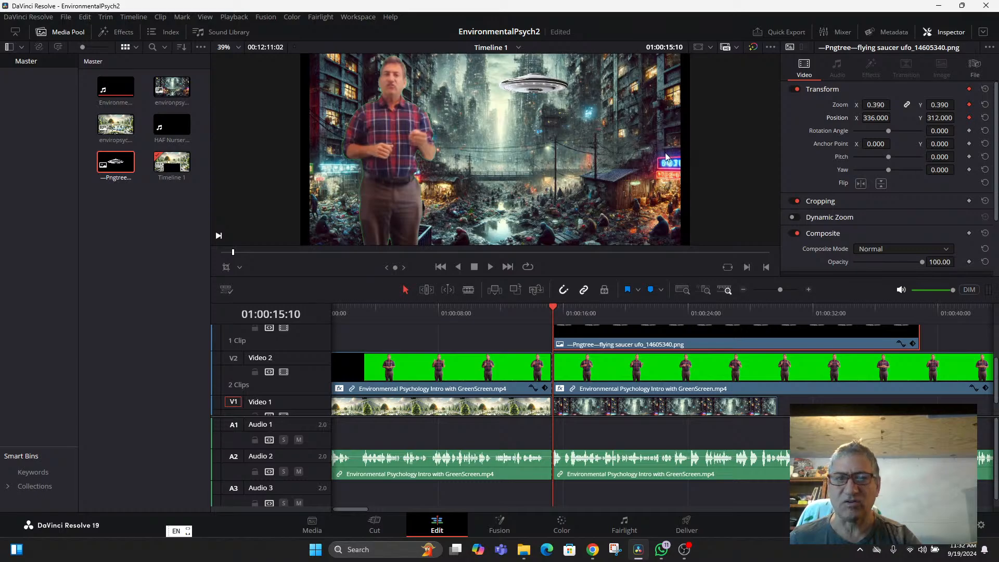
Extend the dystopia background clip to about 01:00:39 and, at 01:00:35:10, set the saucer's Zoom to 1.050 and Position Y to 240
left_click_drag(556, 311, 863, 323)
left_click_drag(779, 411, 931, 410)
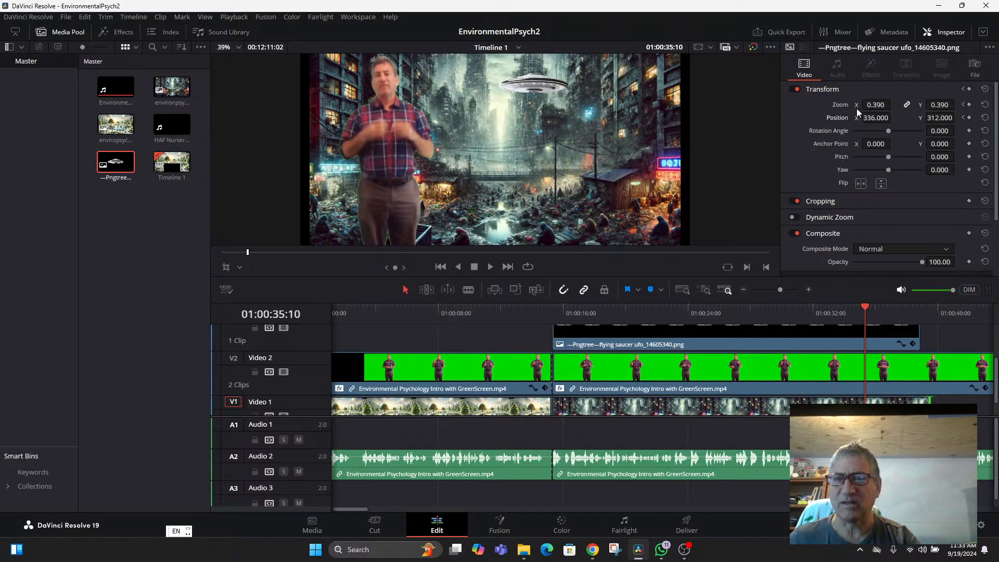
left_click_drag(862, 105, 904, 105)
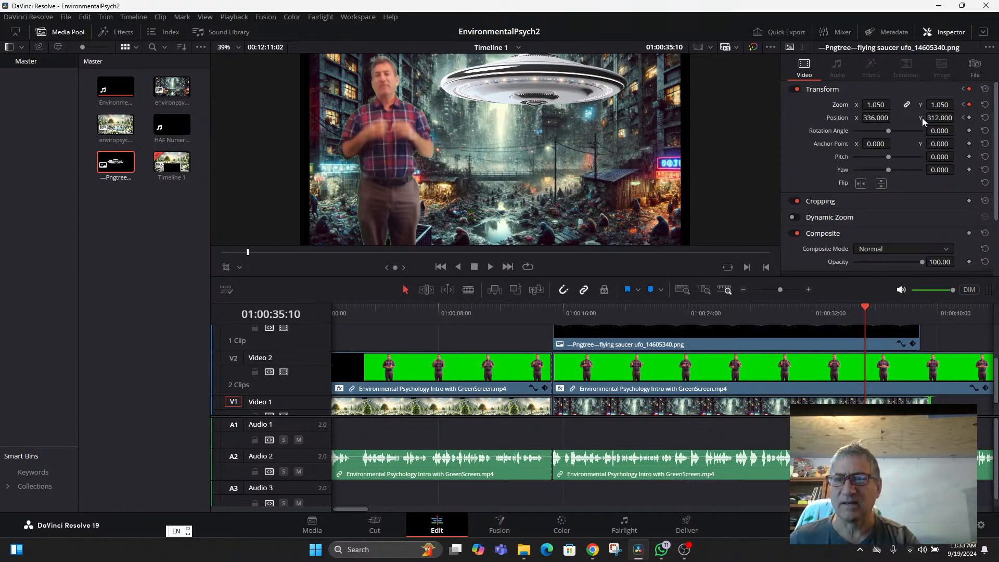
left_click_drag(930, 118, 958, 117)
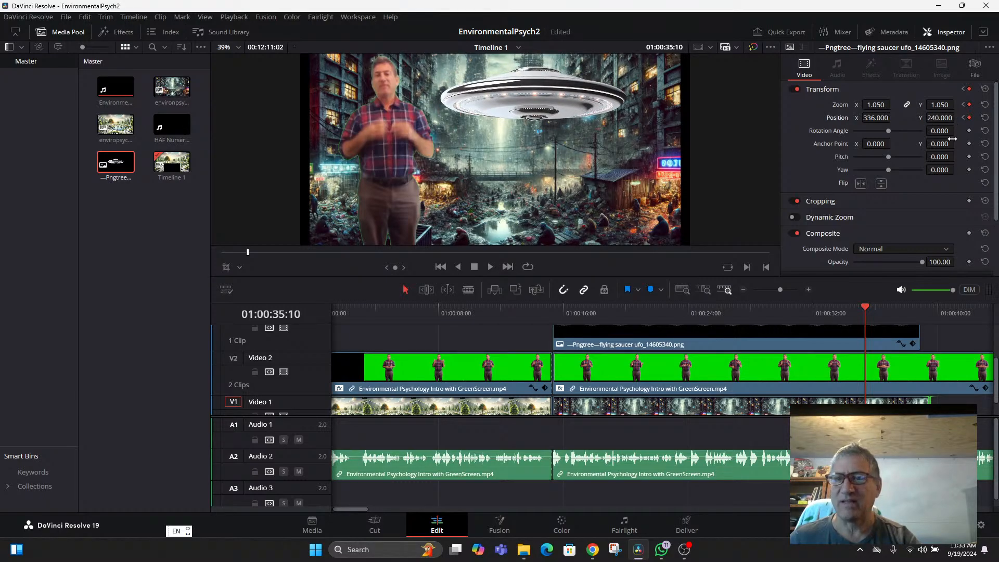
Play the saucer animation from its start to 01:00:31:12 and set keyframed Pitch to -1.042 and Yaw to -0.218 there
left_click(562, 315)
key("space")
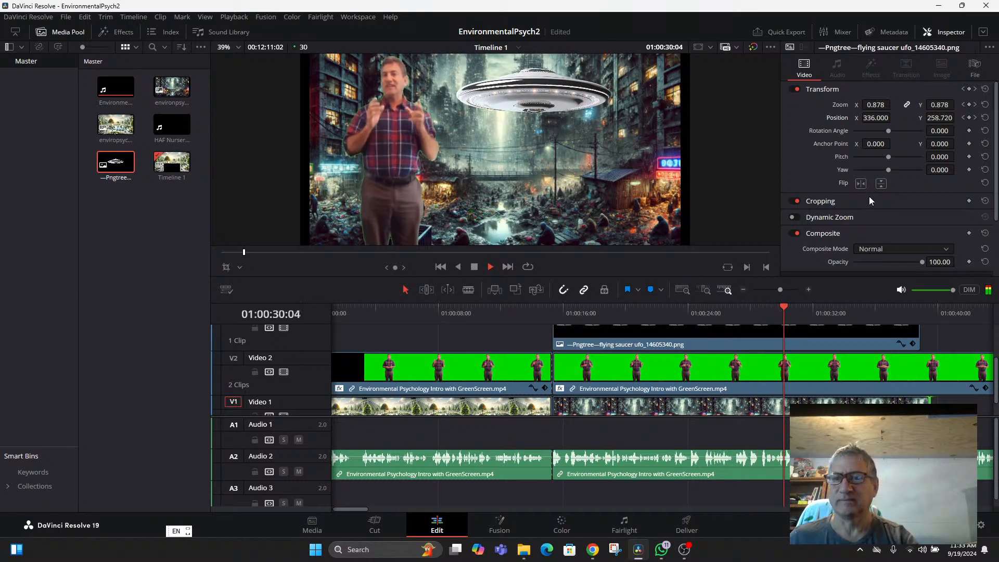
key("space")
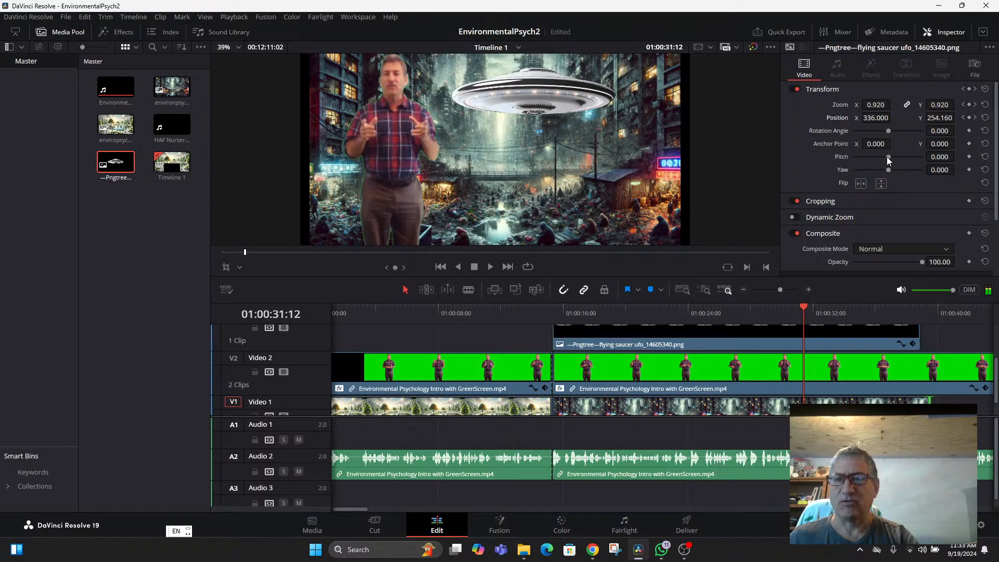
left_click_drag(888, 156, 864, 157)
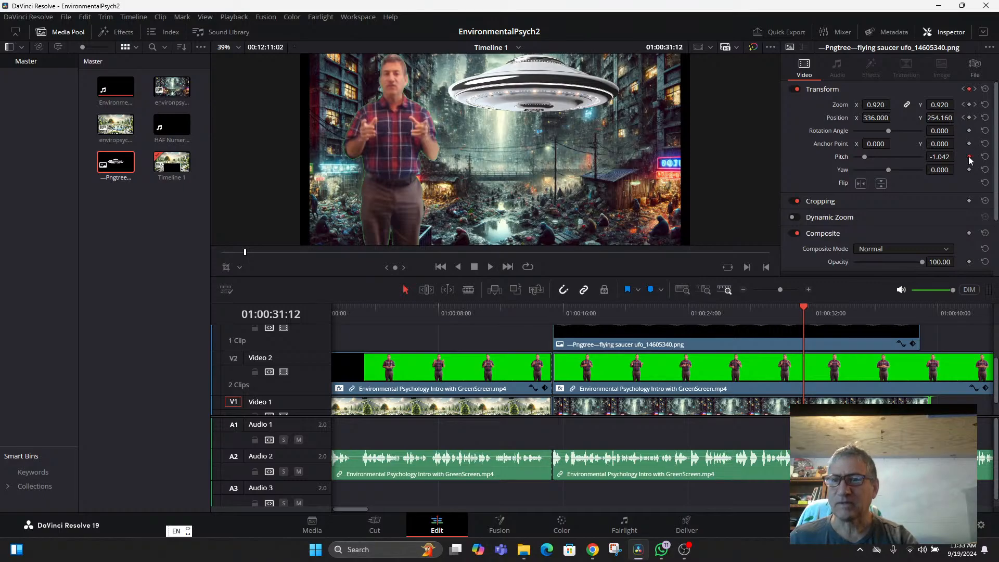
left_click_drag(889, 170, 882, 172)
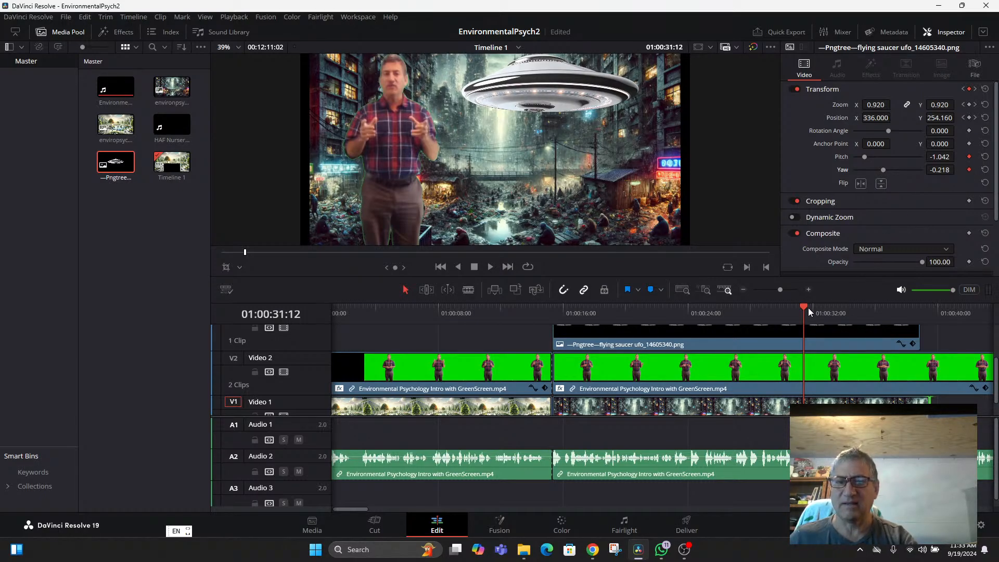
Extend the flying saucer clip to about 01:00:42 and add Position and Zoom keyframes at 01:00:37:17
left_click_drag(807, 308, 976, 336)
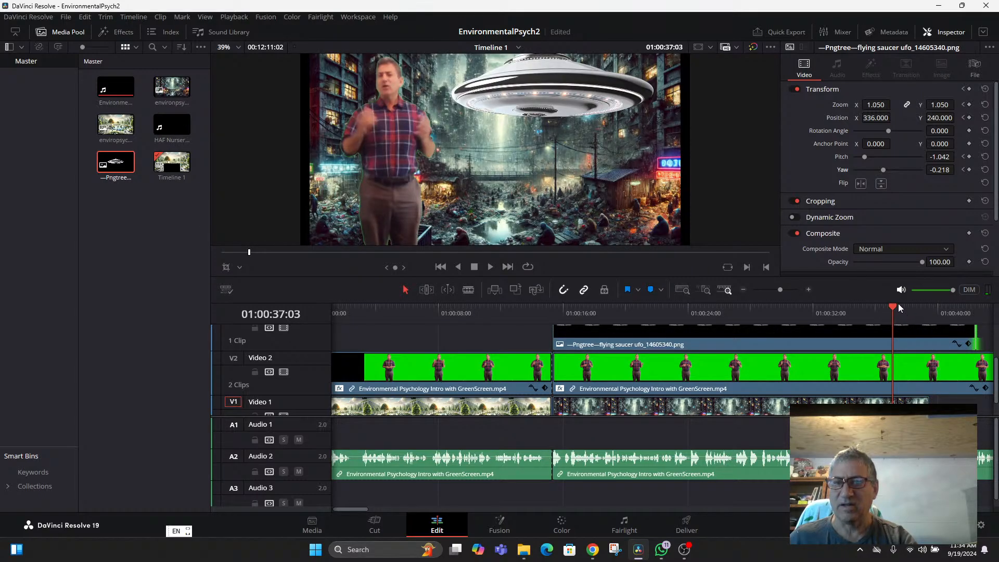
left_click(899, 305)
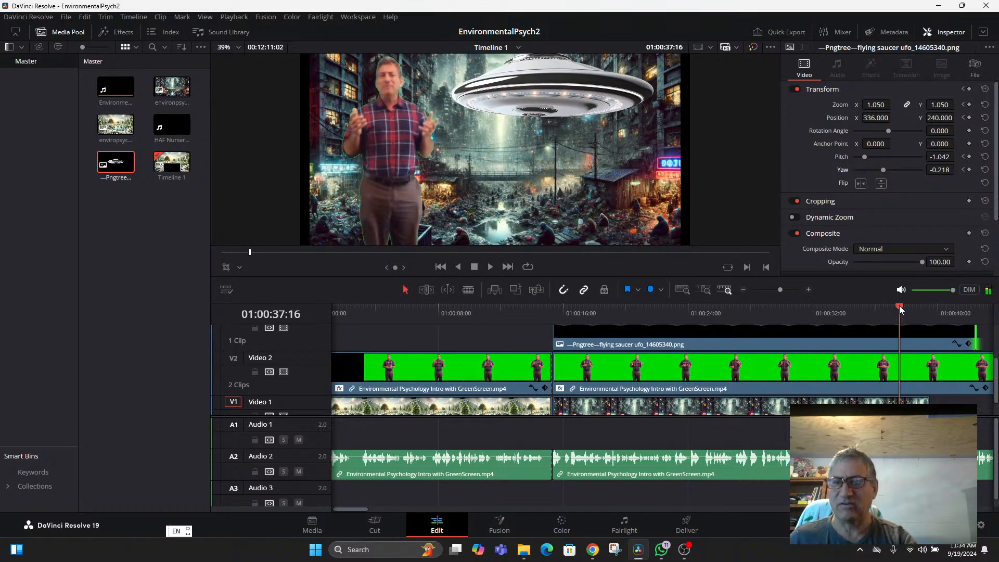
left_click(900, 305)
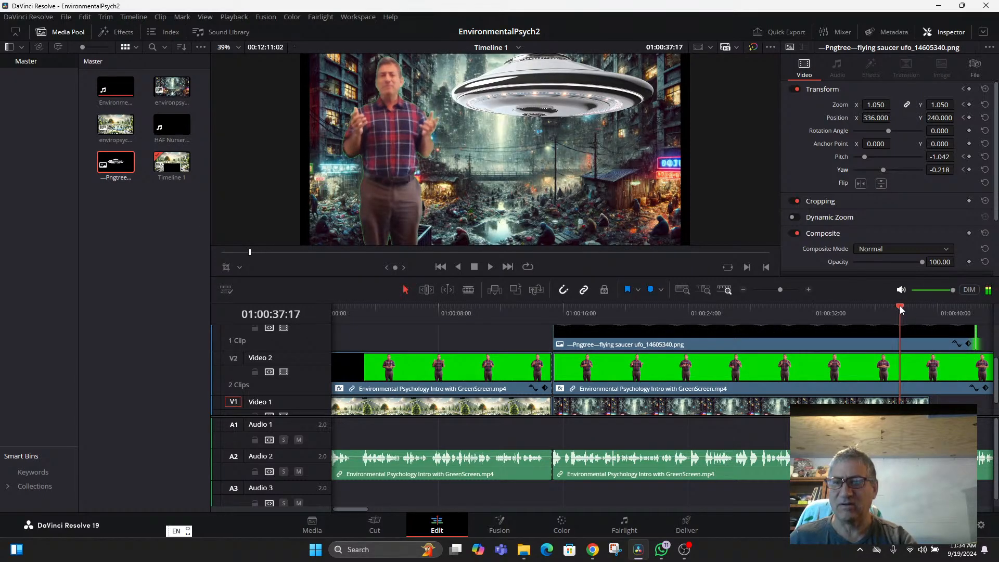
left_click(969, 118)
left_click(969, 105)
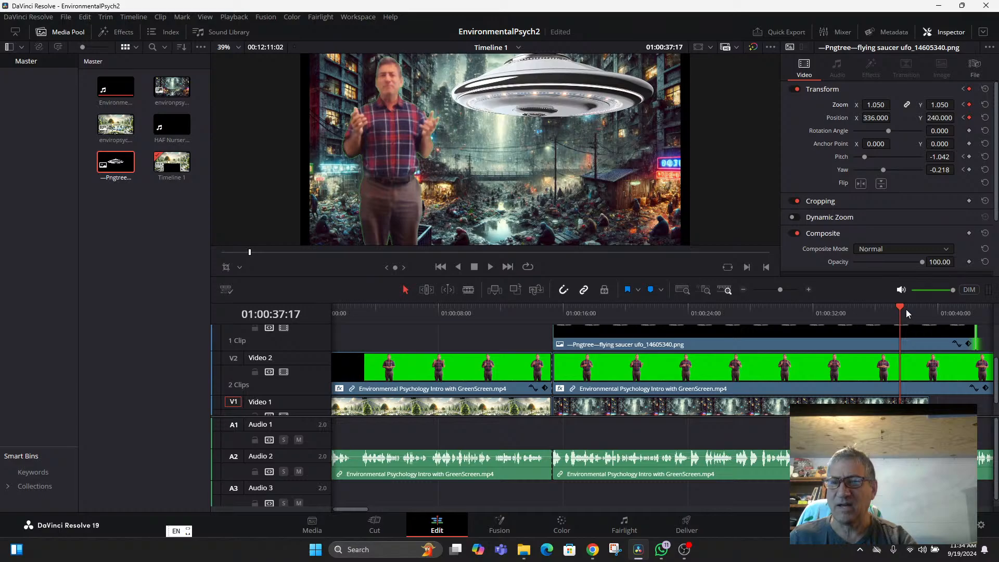
At 01:00:38:27, move the saucer up out of frame with Position Y 728 and add a Zoom keyframe
left_click_drag(907, 311, 920, 310)
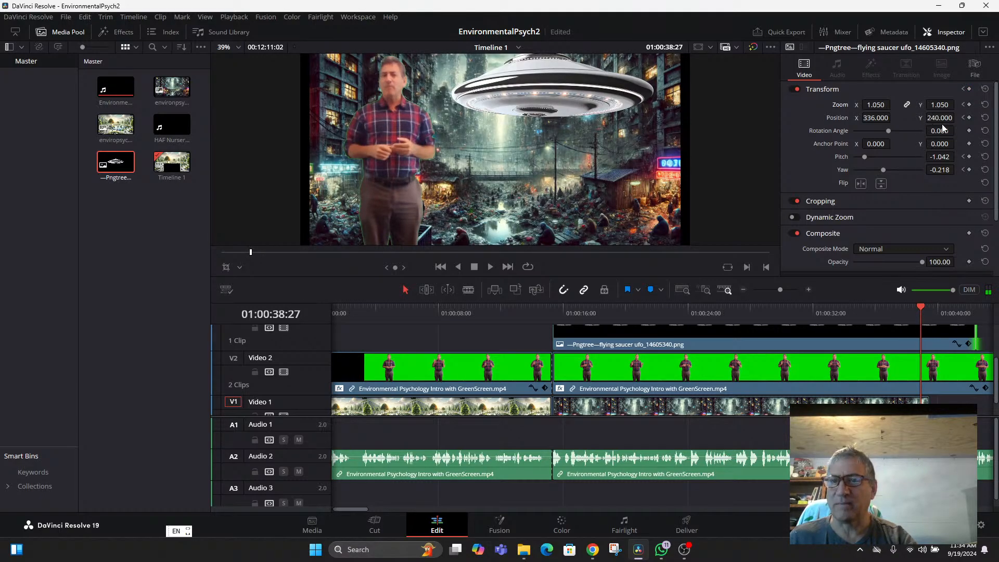
left_click_drag(957, 117, 958, 117)
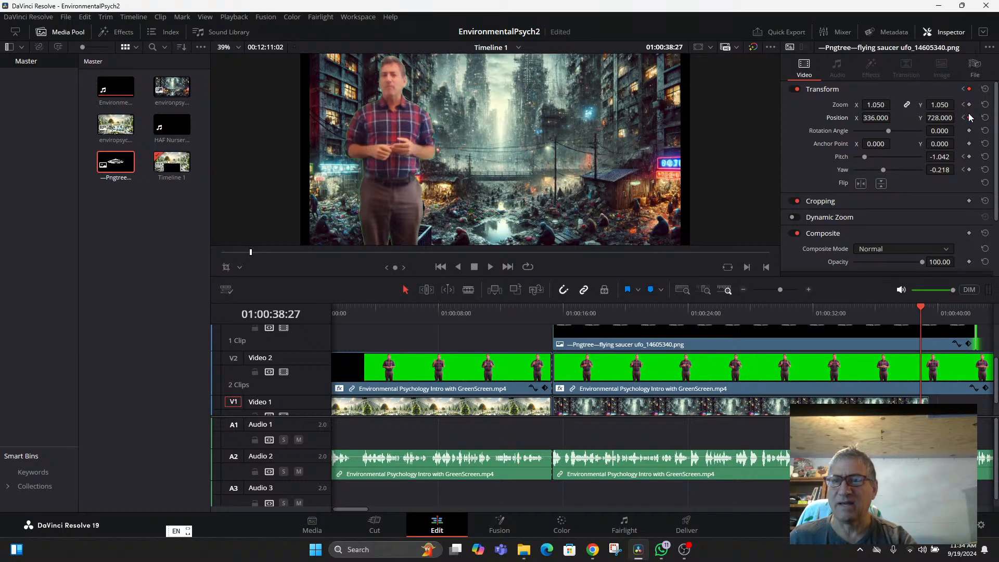
left_click(969, 105)
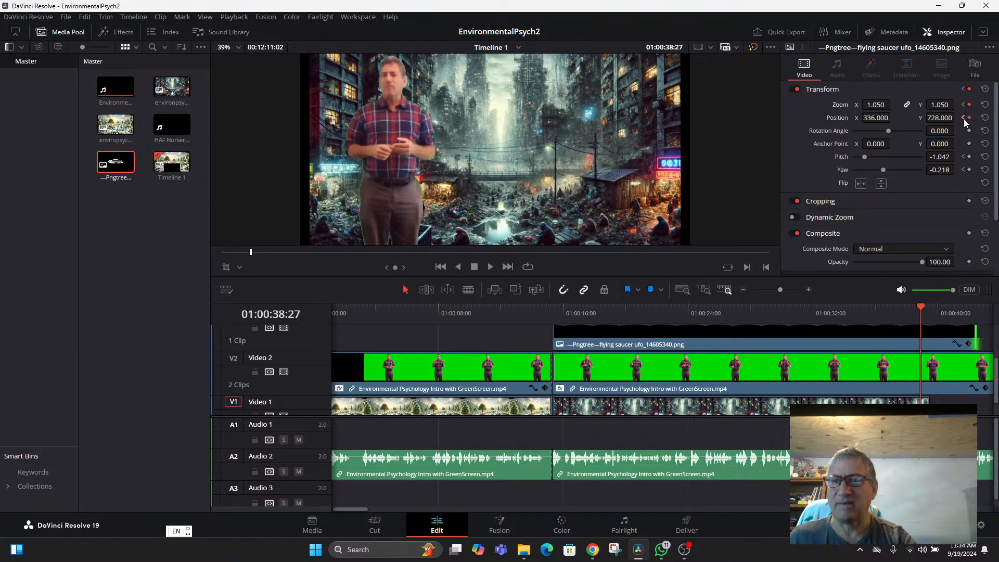
Play back the saucer's exit and scrub back through the clip to check its animation
left_click(791, 315)
key("space")
left_click(826, 310)
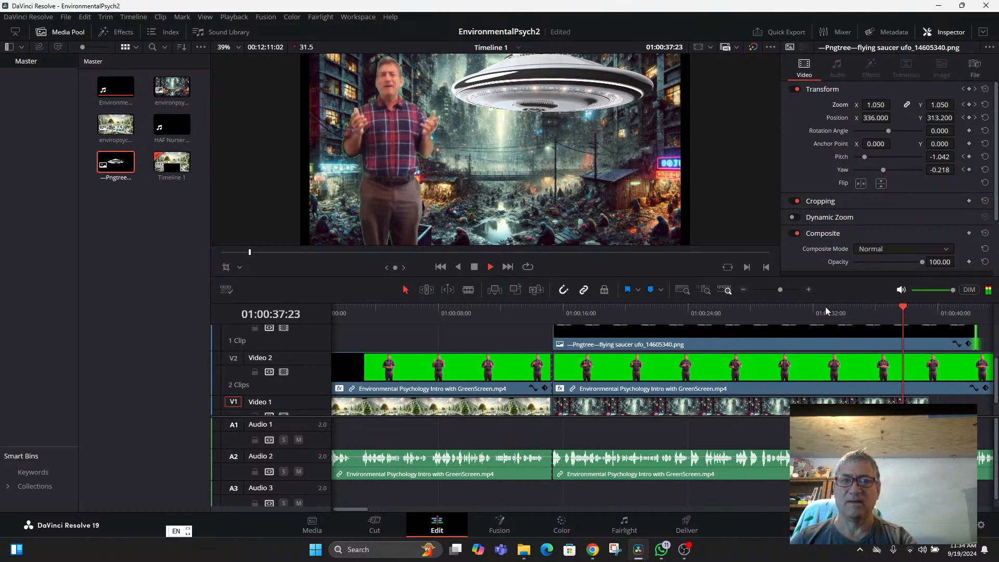
key("space")
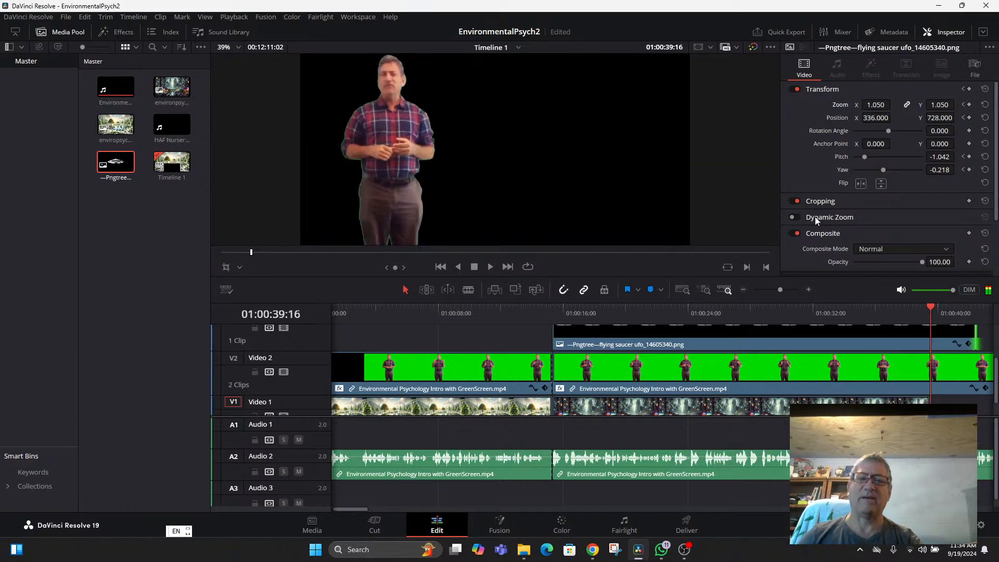
left_click(751, 318)
left_click_drag(751, 318, 632, 322)
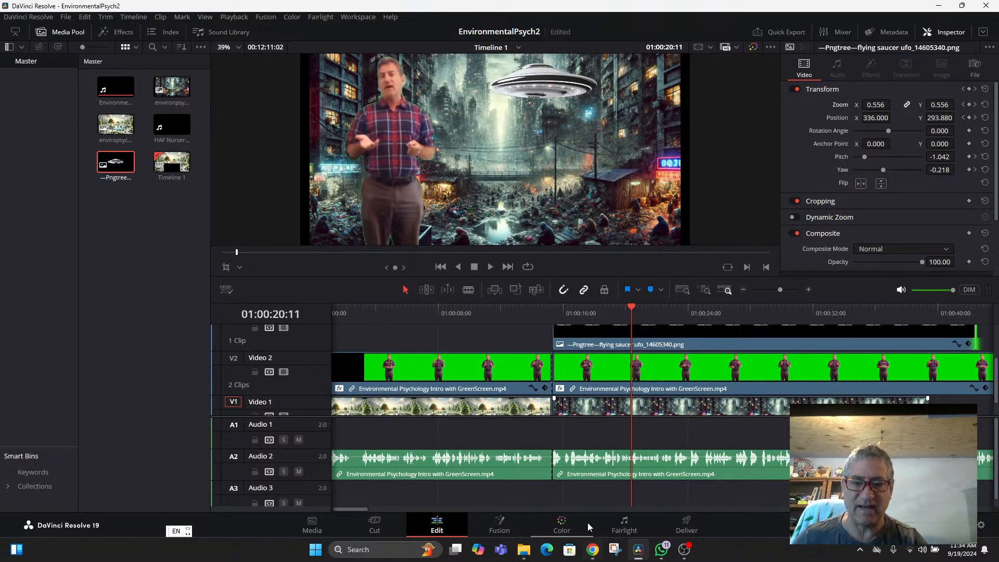
Switch to Chrome, search for "freesound" in a new tab and open the Freesound website
left_click(598, 550)
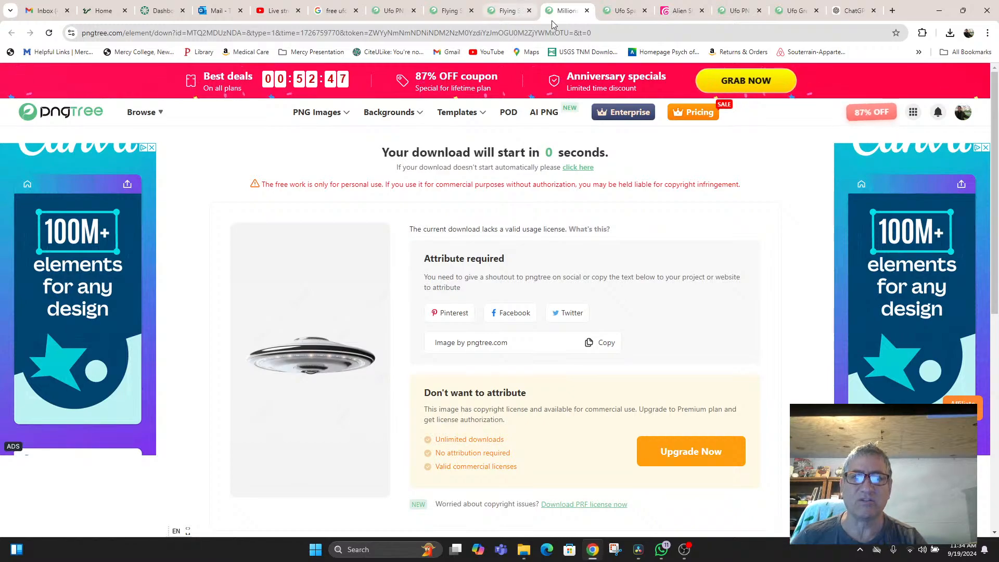
left_click(890, 10)
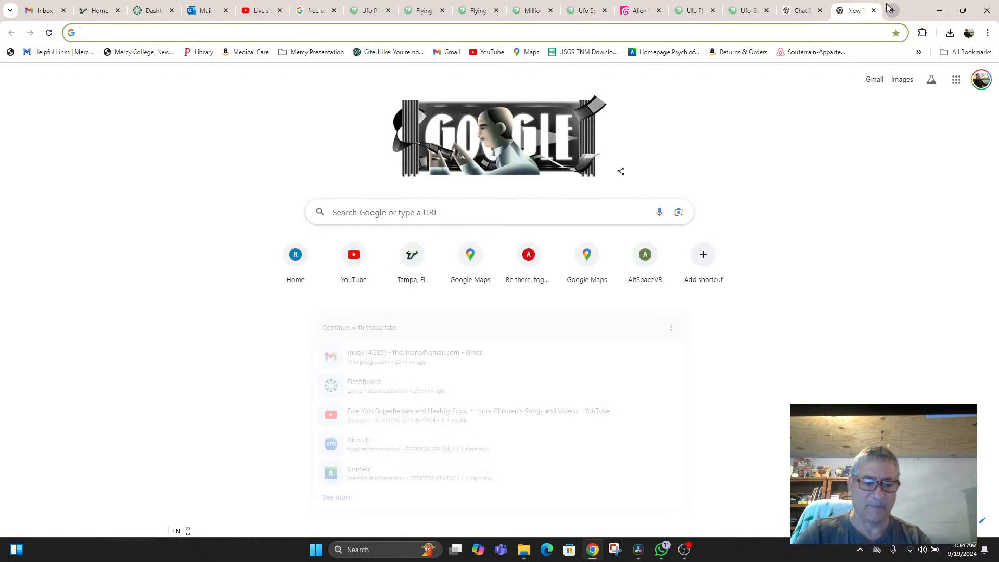
type("freesound")
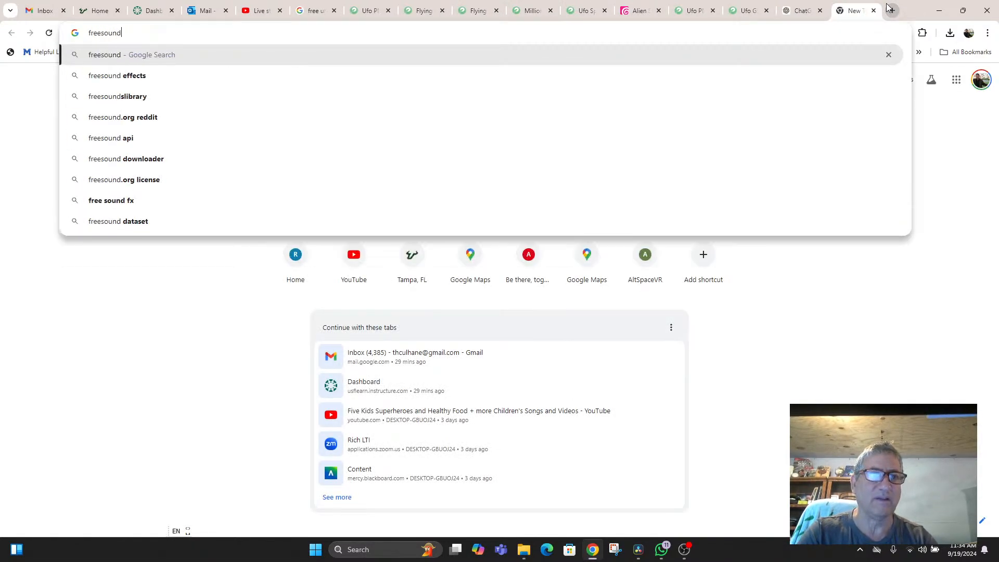
key("Return")
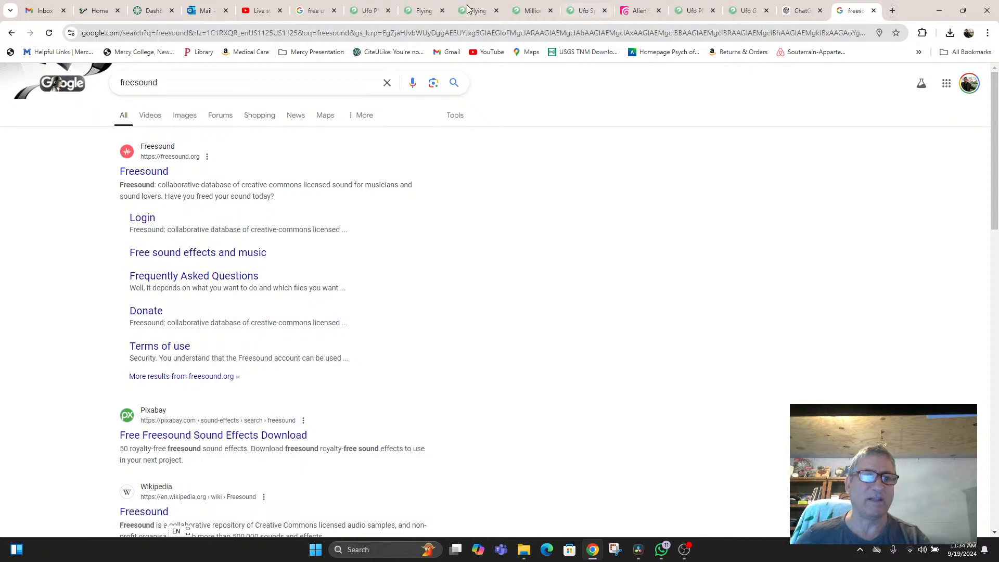
left_click(131, 172)
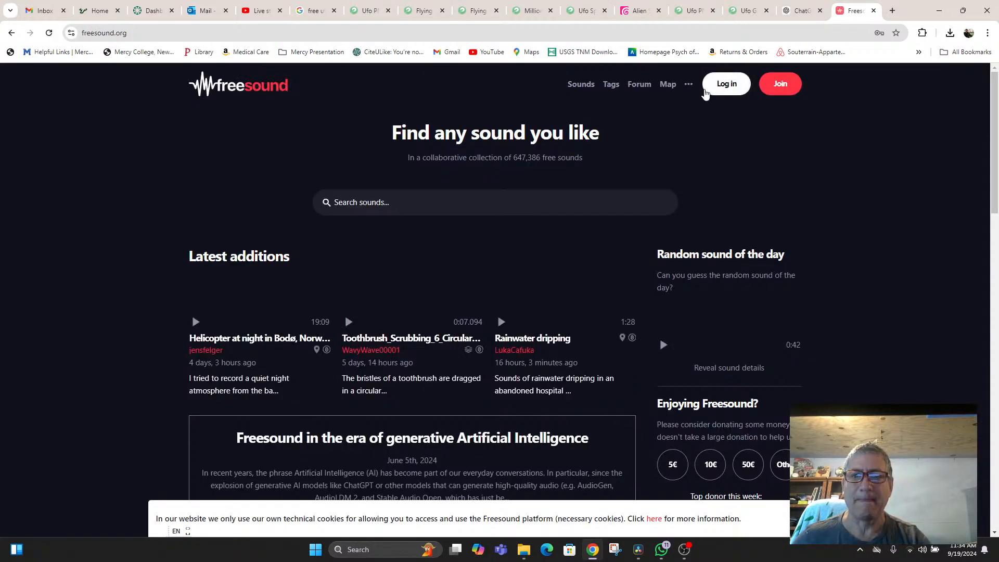
Log in to Freesound with the saved email and account password, and dismiss the saved-password check notice
left_click(725, 84)
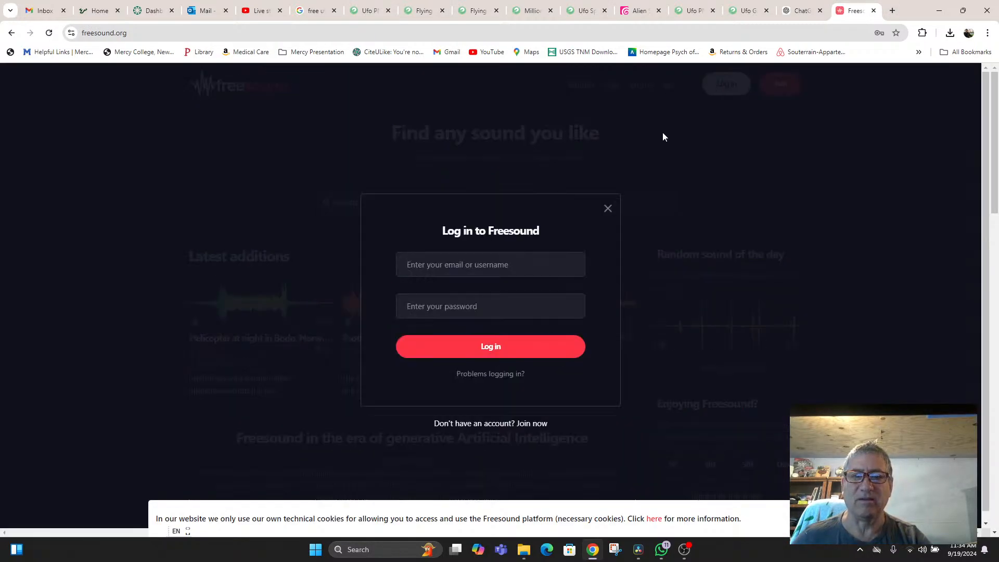
left_click(462, 273)
left_click(470, 295)
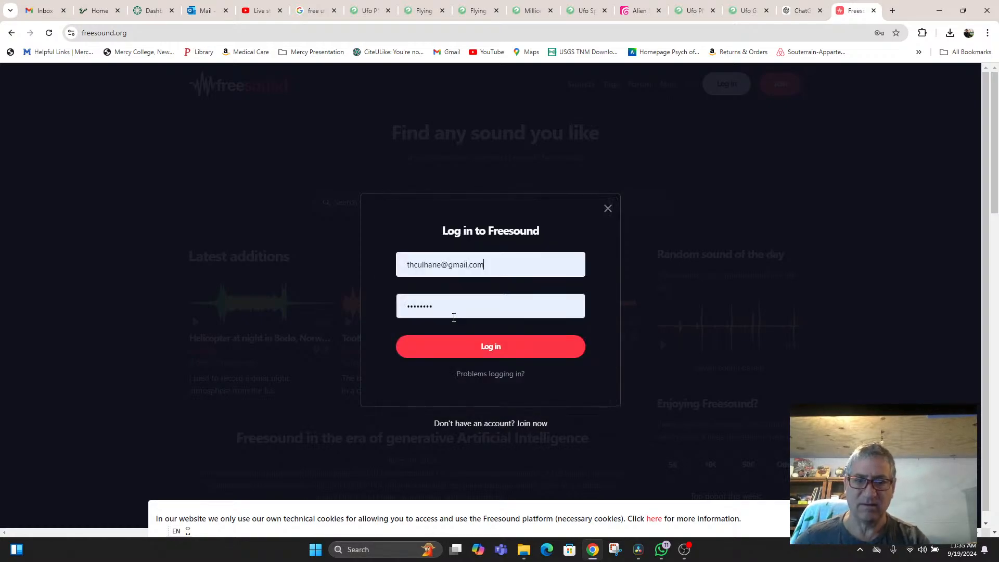
left_click(460, 346)
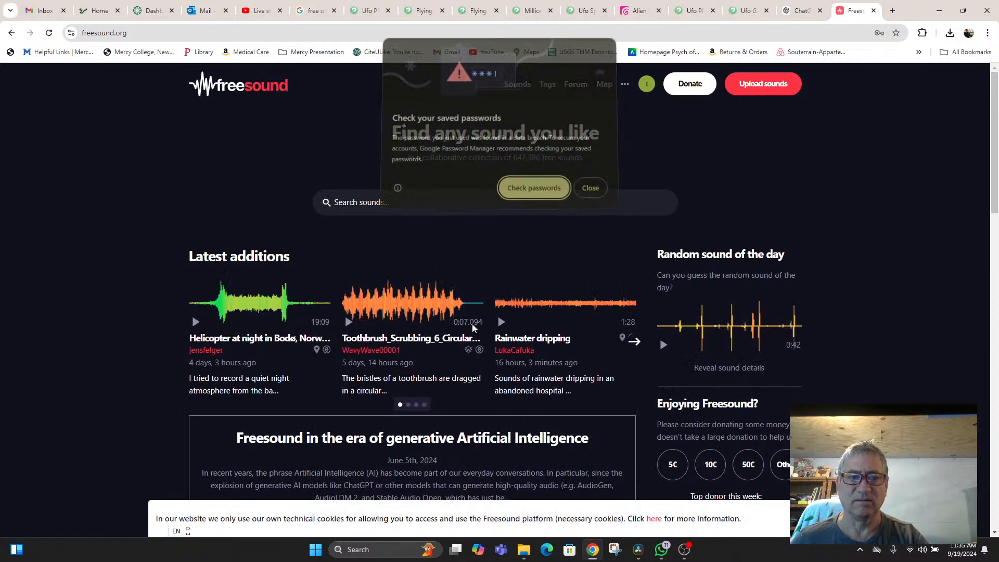
left_click(588, 191)
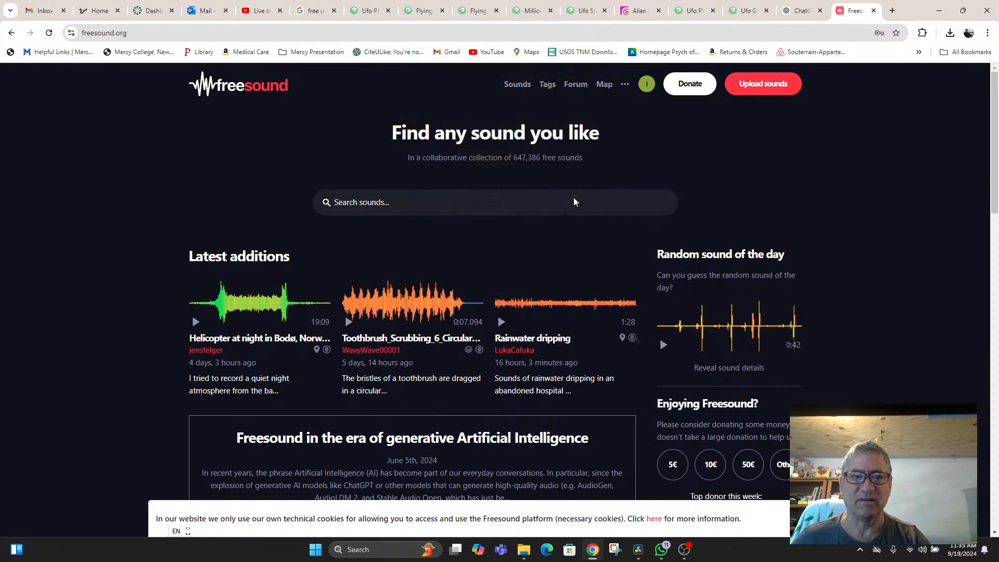
Search the Freesound library for "ufo sound"
left_click(369, 205)
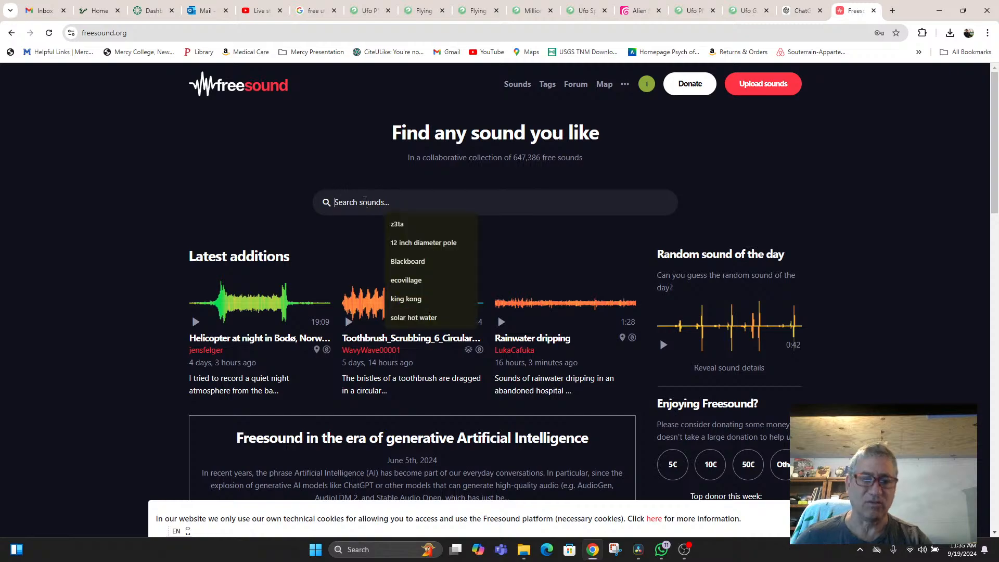
type("ufo sound")
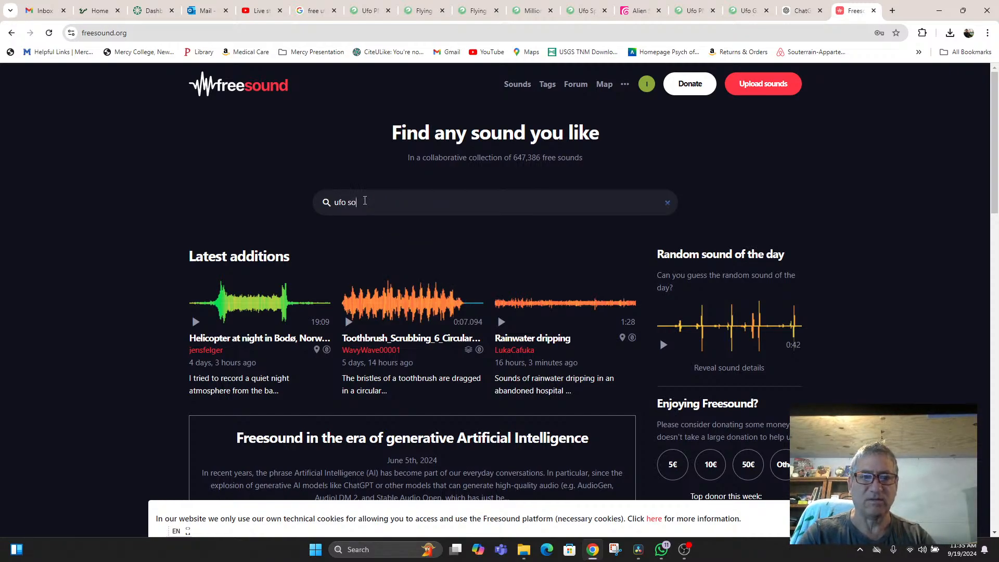
key("Return")
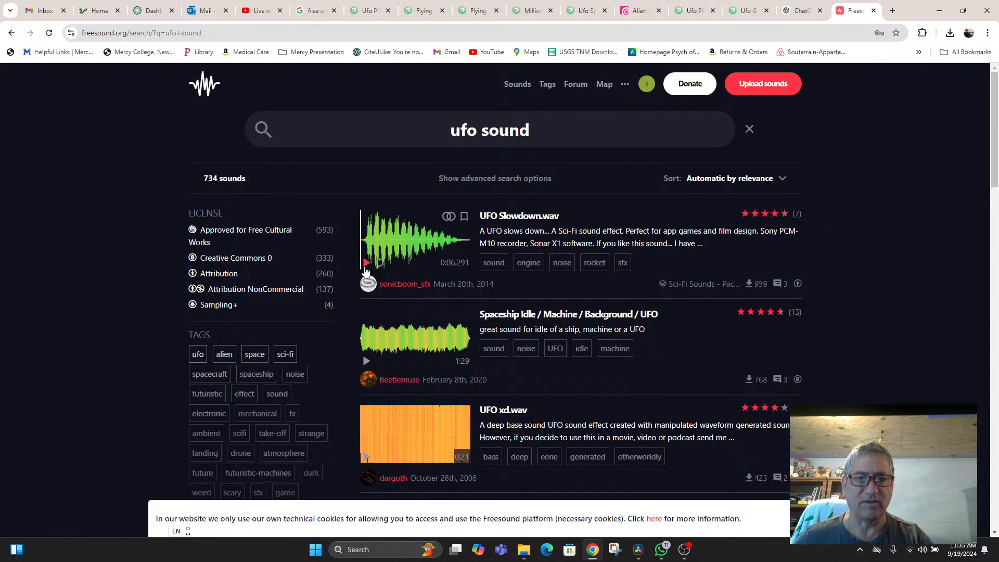
Listen to previews of the first three results: UFO Slowdown.wav, Spaceship Idle / Machine / Background / UFO, and UFO xd.wav
left_click(367, 263)
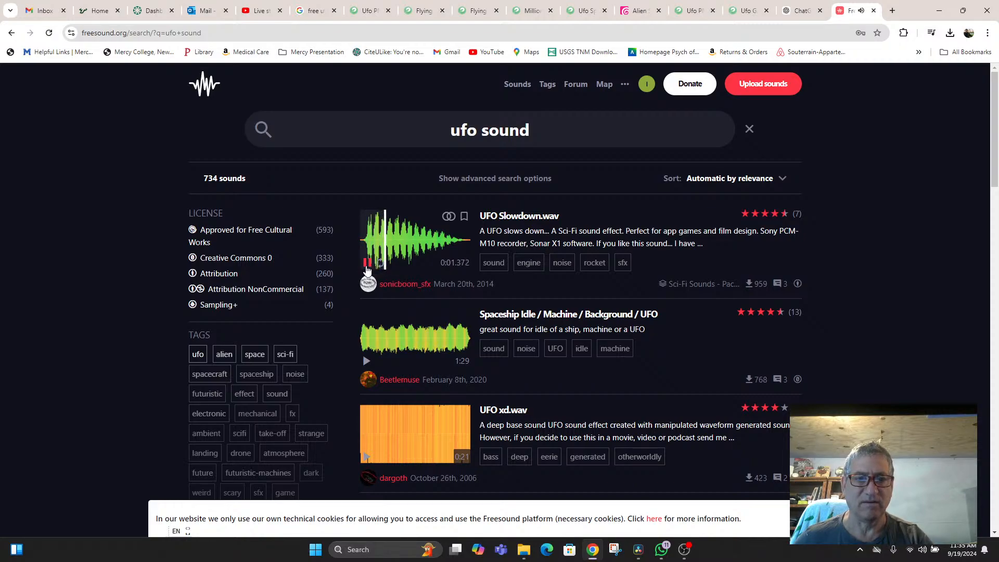
left_click(366, 360)
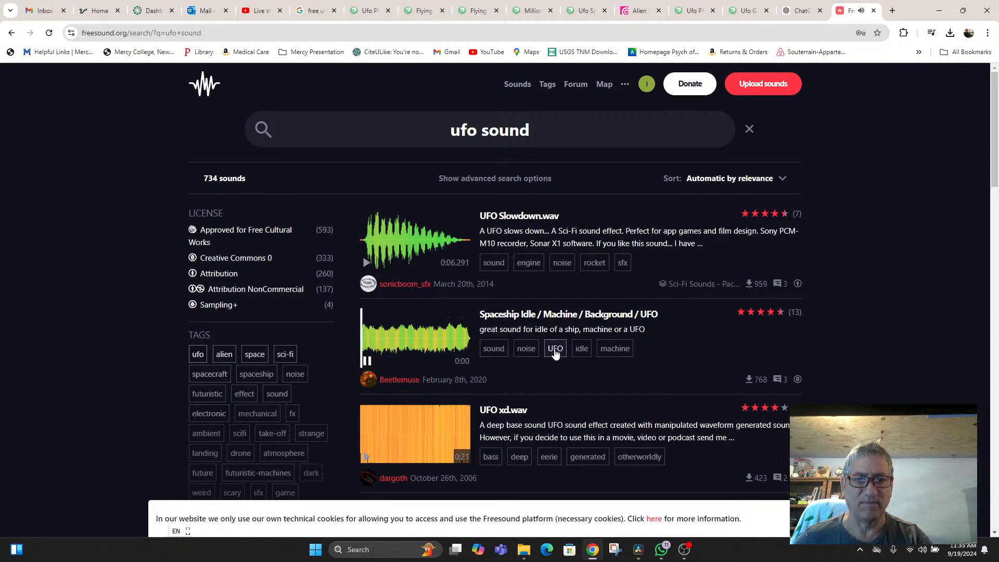
scroll(553, 348, "down", 1)
left_click(367, 308)
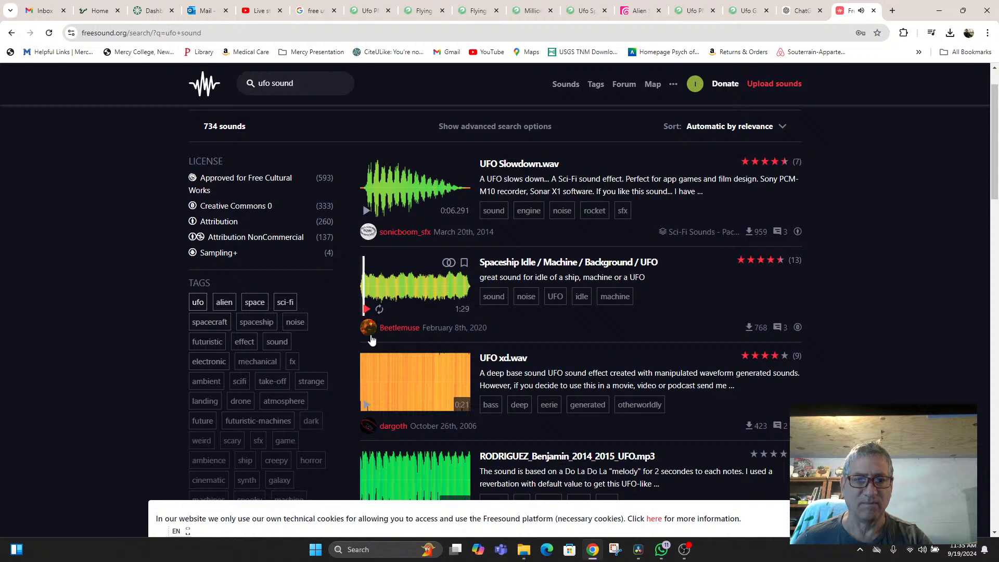
left_click(366, 405)
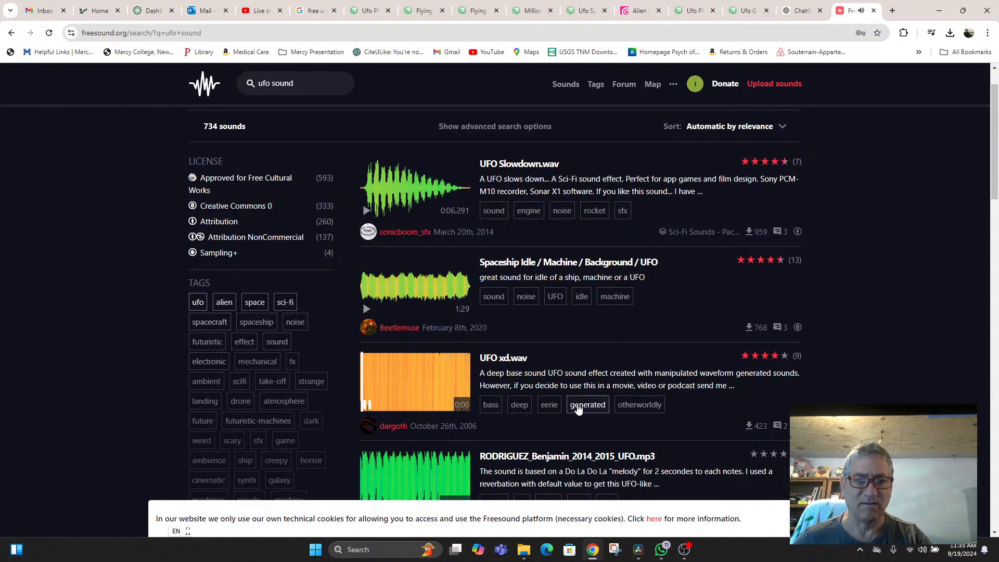
scroll(388, 361, "down", 1)
left_click(367, 353)
scroll(380, 333, "down", 3)
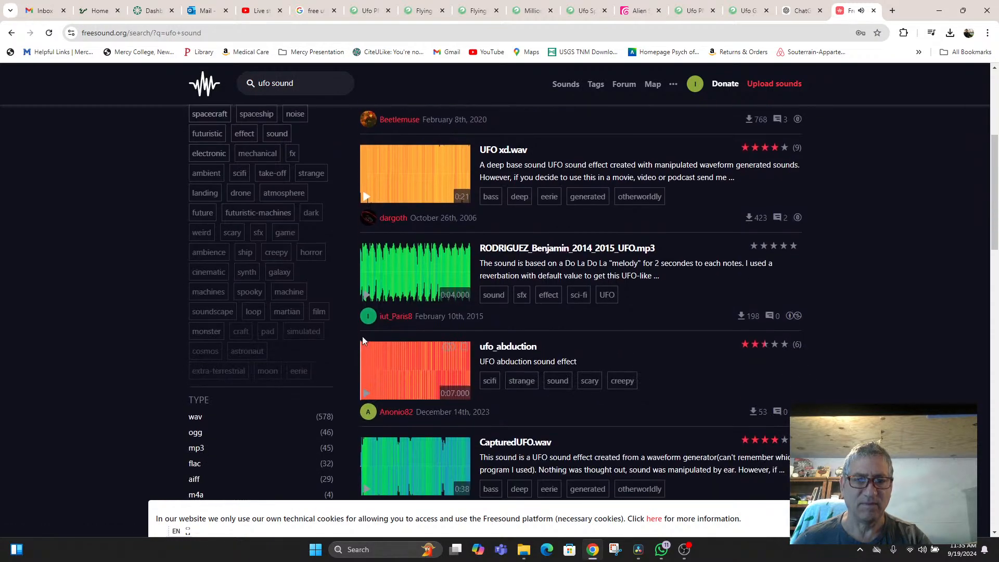
Listen to previews of the next three results: the UFO melody mp3, ufo_abduction and CapturedUFO.wav
left_click(366, 295)
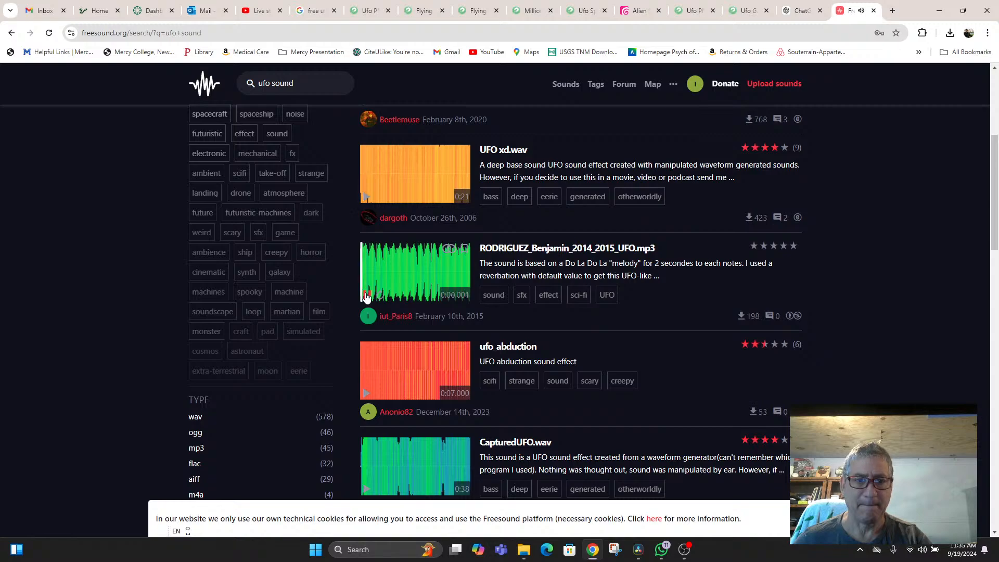
left_click(366, 295)
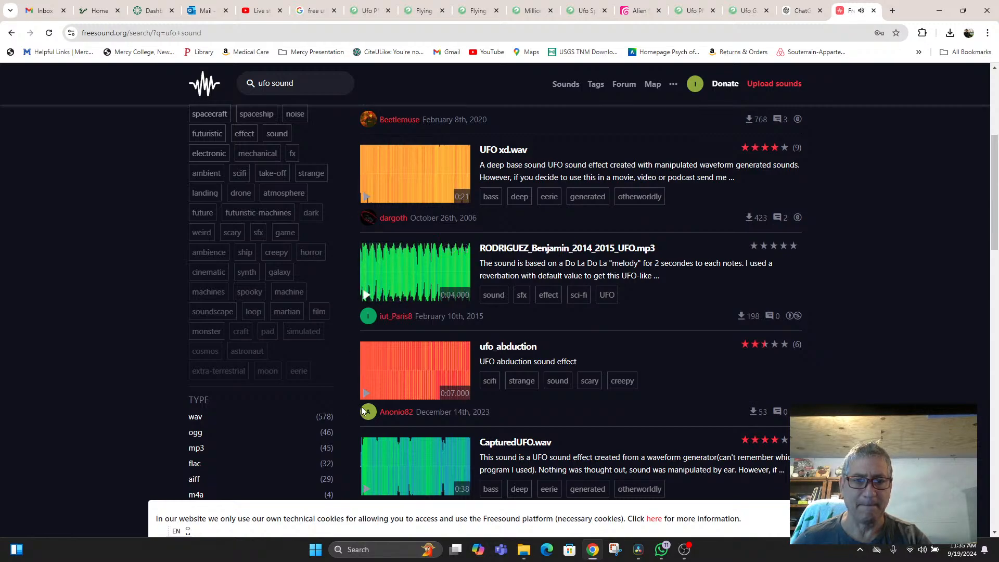
left_click(367, 397)
scroll(536, 406, "down", 1)
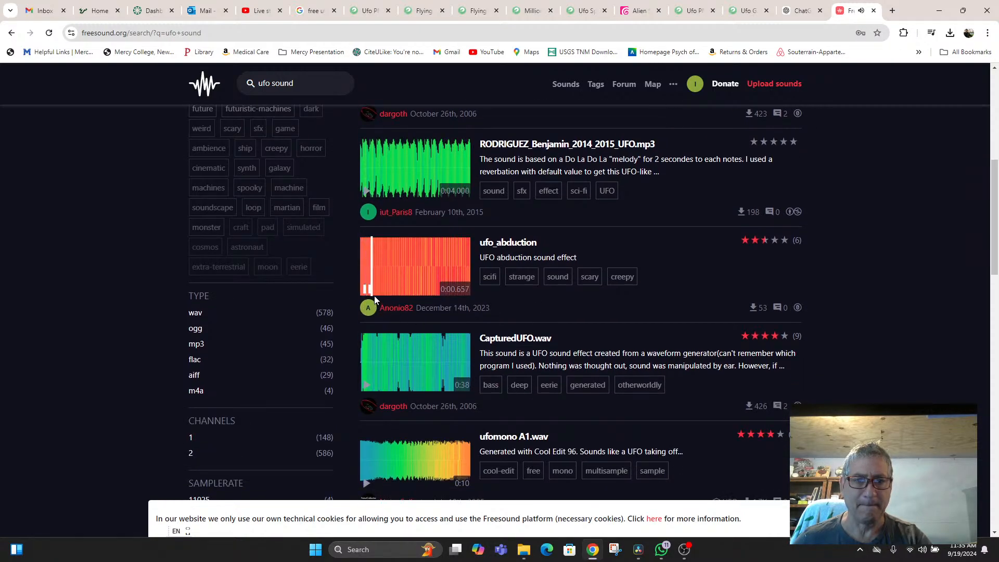
left_click(366, 290)
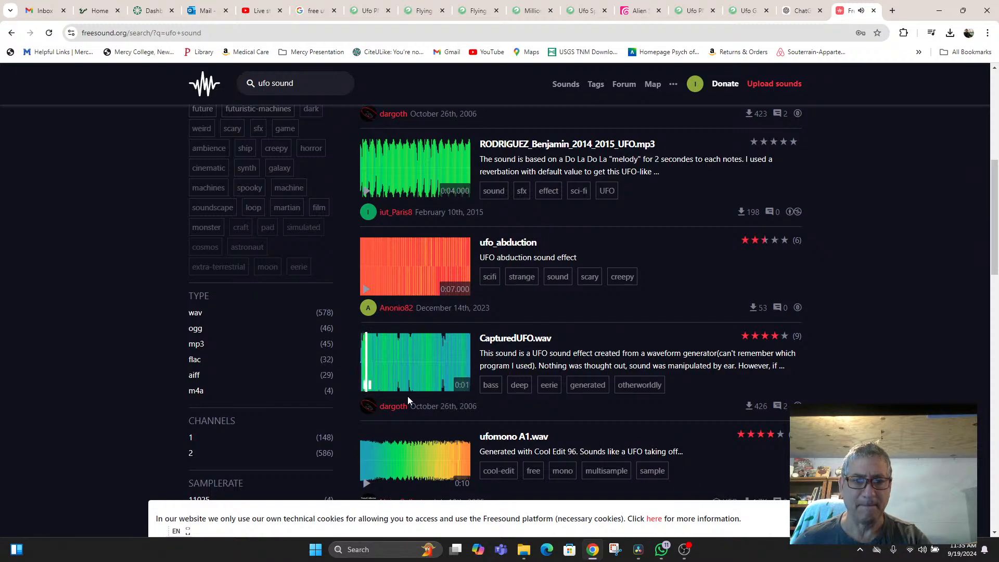
left_click(366, 386)
scroll(369, 396, "down", 1)
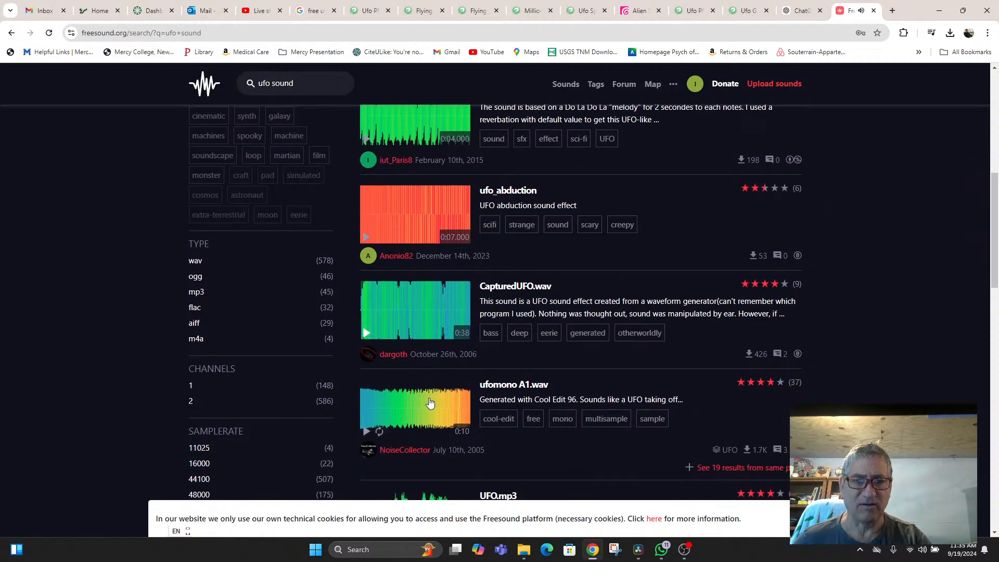
Listen to previews of ufomono A1.wav and UFO.mp3, stopping each before going on
left_click(367, 433)
scroll(449, 417, "down", 2)
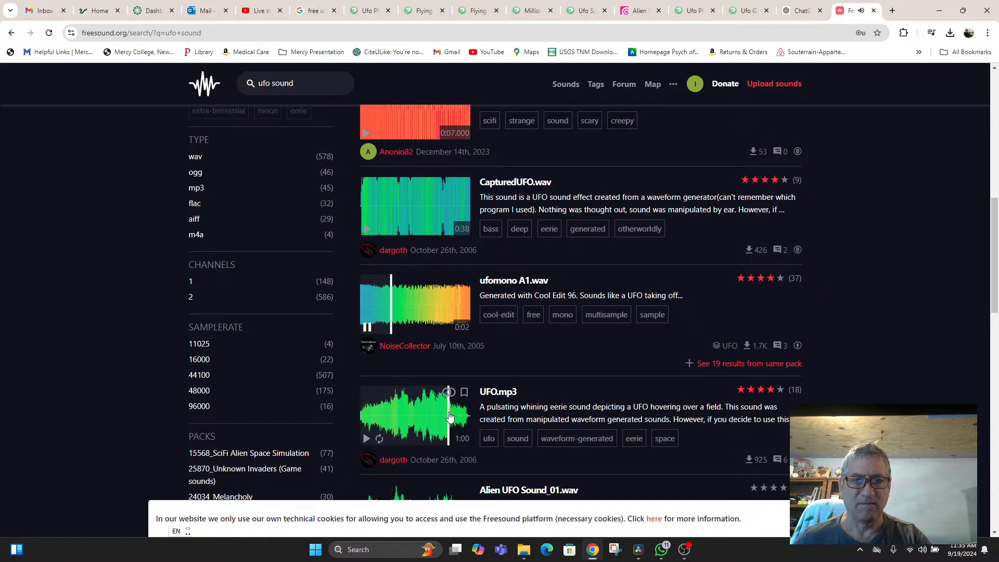
left_click(367, 328)
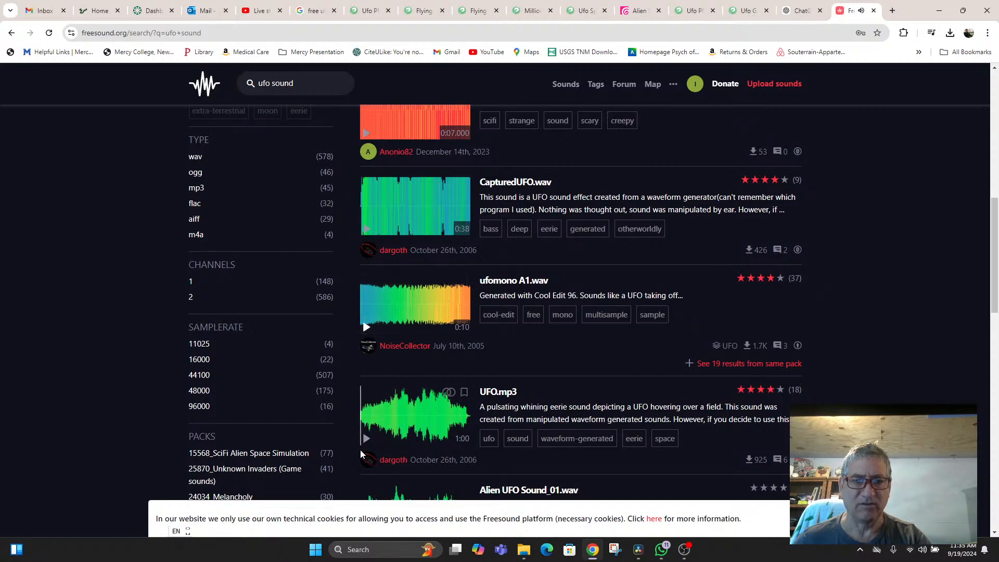
left_click(366, 439)
scroll(378, 399, "down", 2)
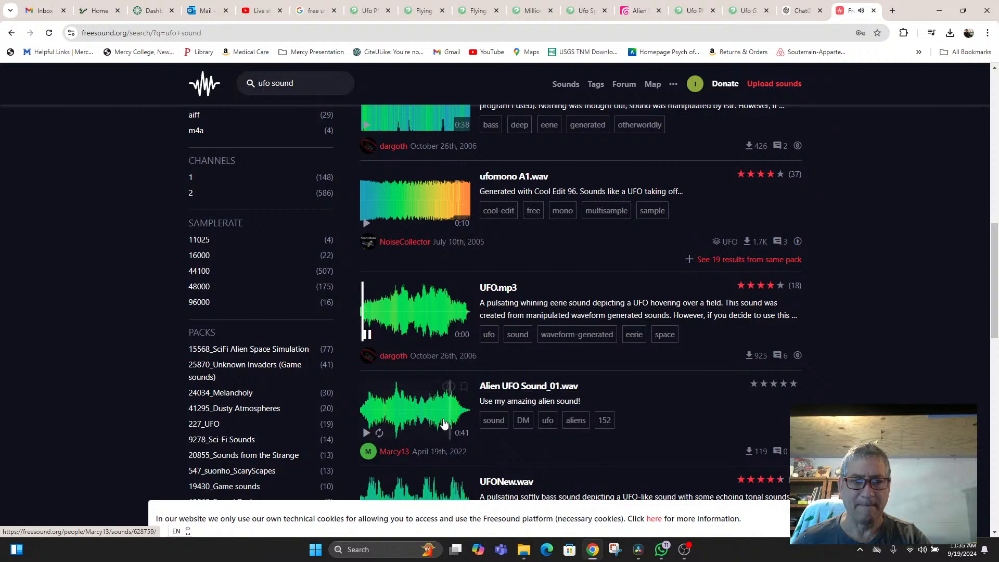
left_click(367, 335)
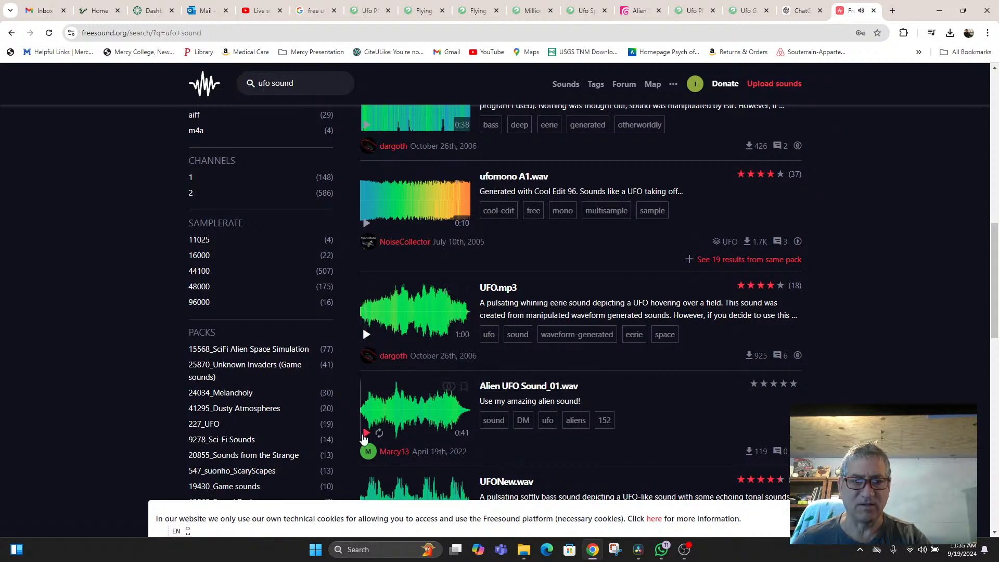
Listen to previews of Alien UFO Sound_01.wav, UFONew.wav and the SpaceshipEngineStart recording
scroll(463, 427, "down", 2)
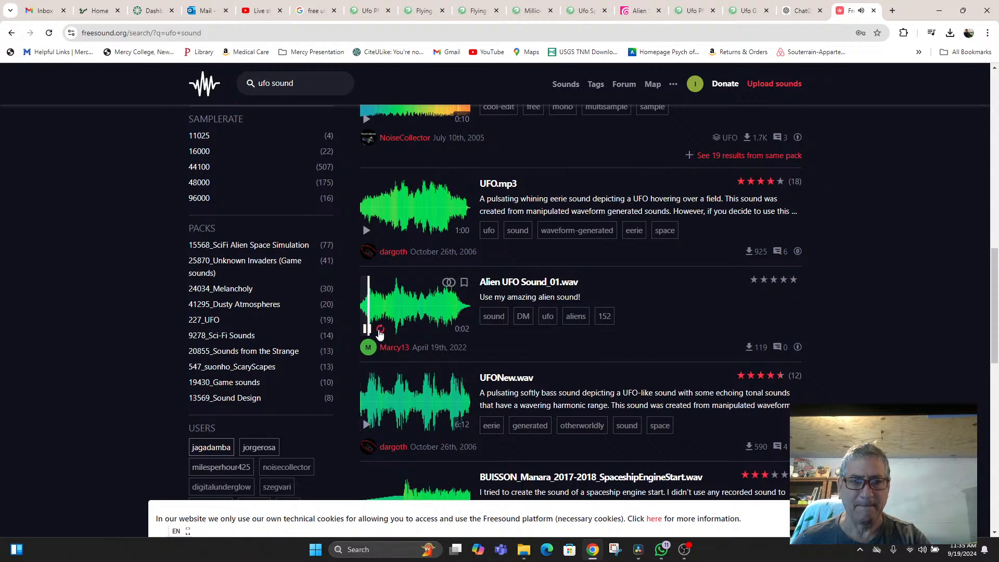
left_click(368, 331)
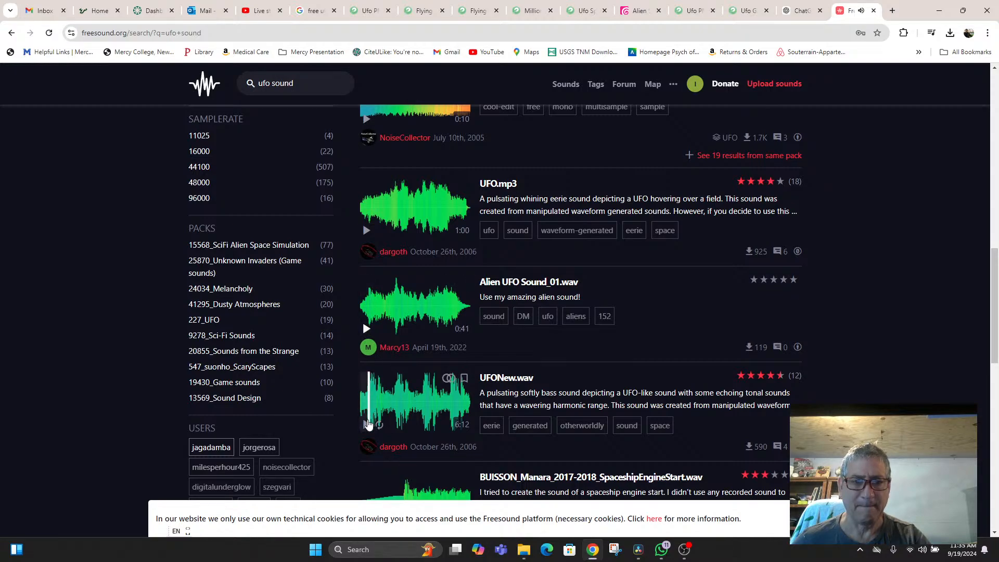
left_click(367, 424)
scroll(514, 401, "down", 3)
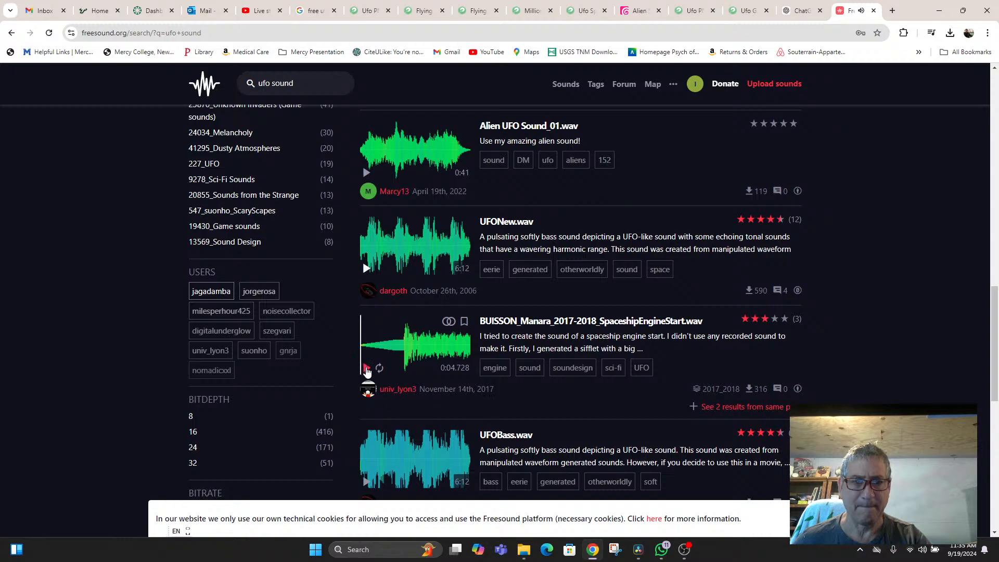
left_click(366, 368)
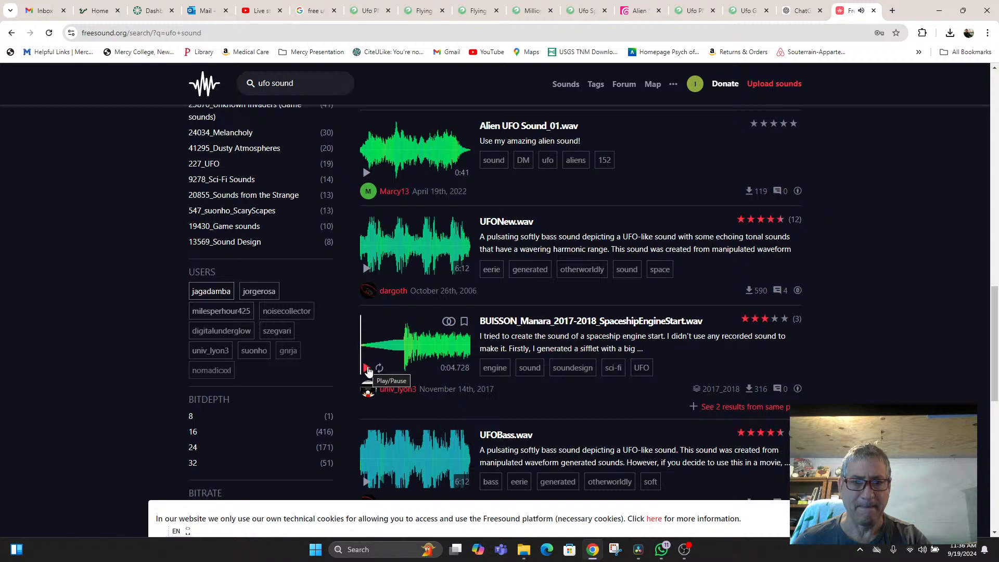
Listen to previews of the remaining first-page sounds: UFOBass.wav, Drop the Ball.wav, UFO Whine.wav and Movie SpaceCraft.wav
scroll(367, 372, "down", 2)
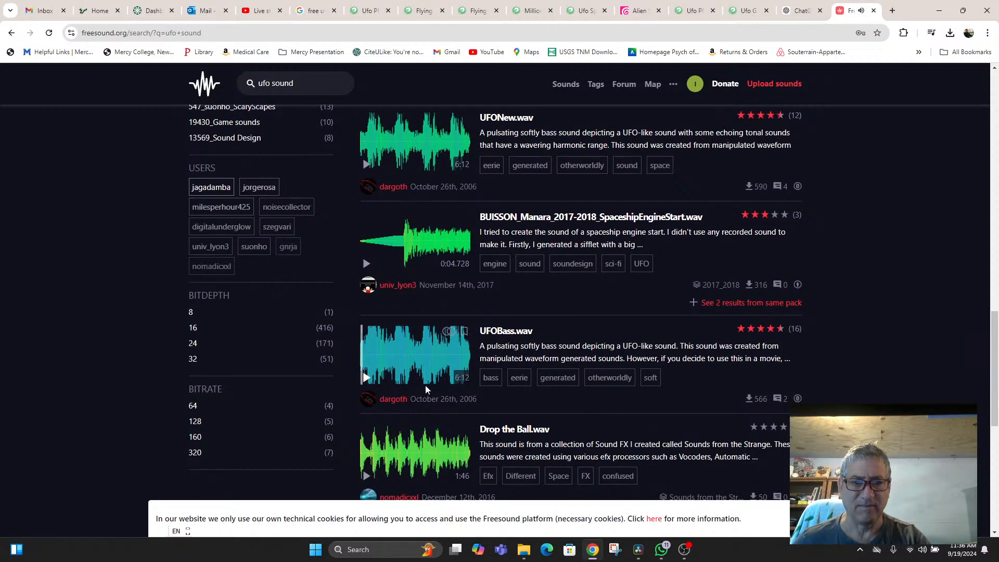
scroll(426, 389, "down", 3)
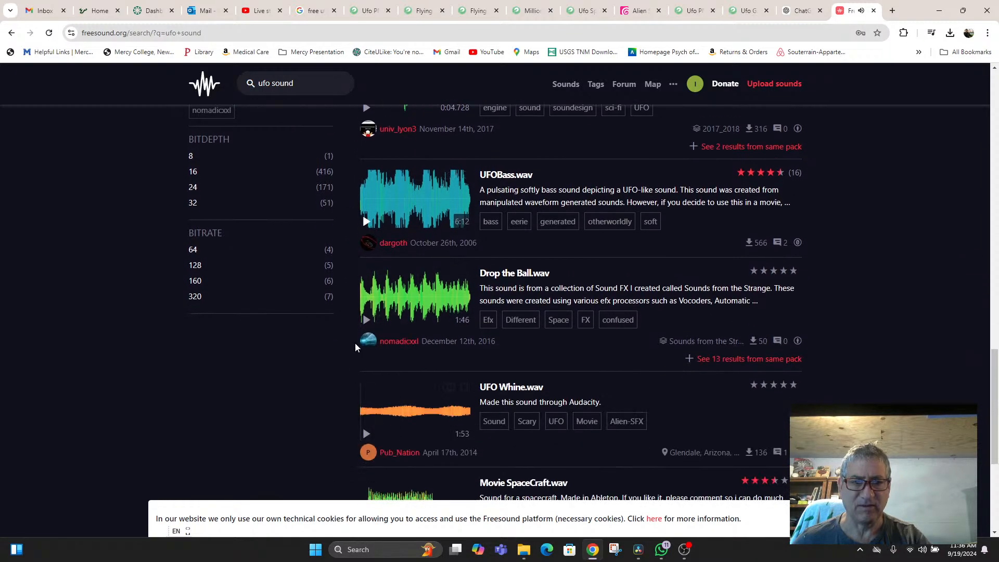
left_click(366, 433)
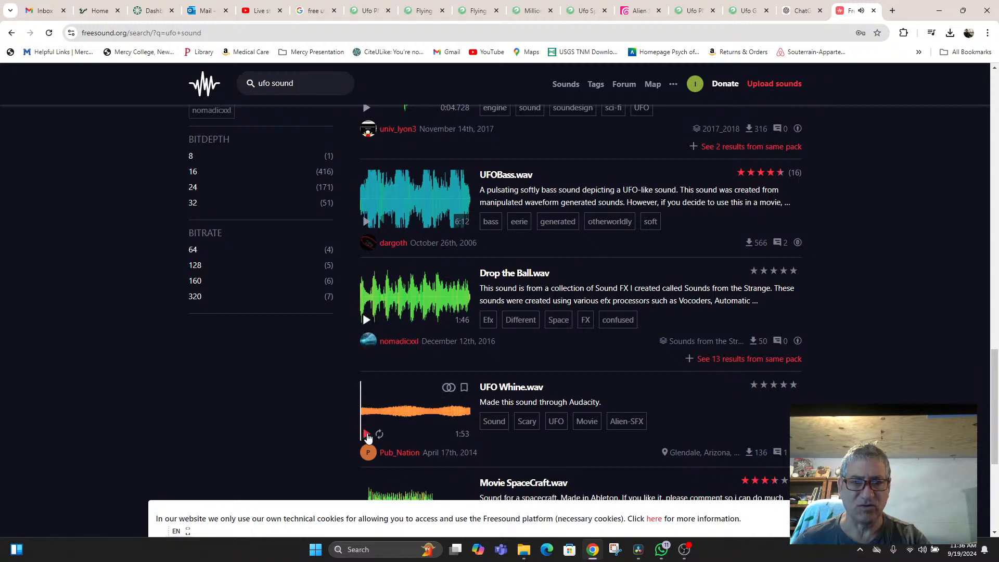
scroll(388, 338, "down", 2)
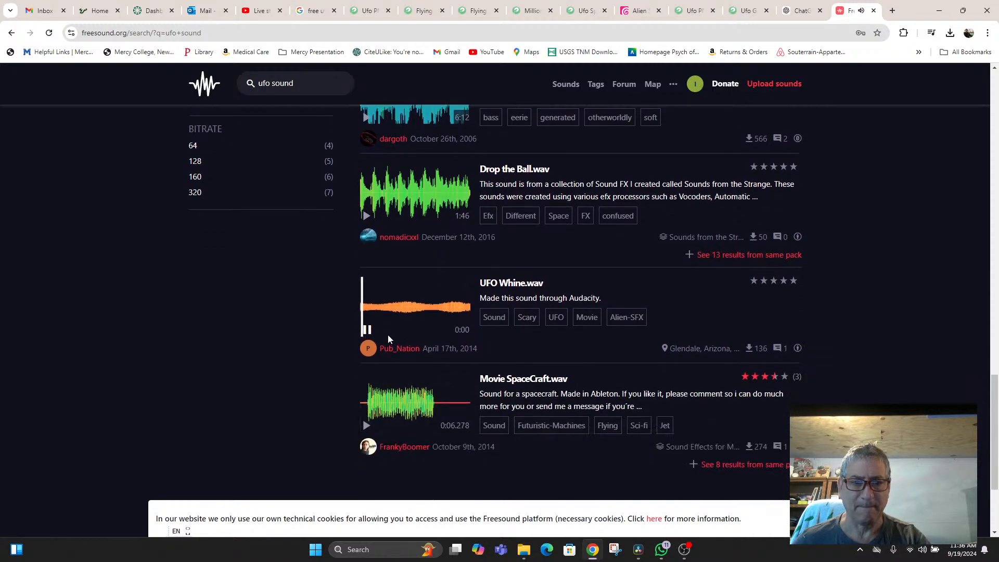
left_click(367, 423)
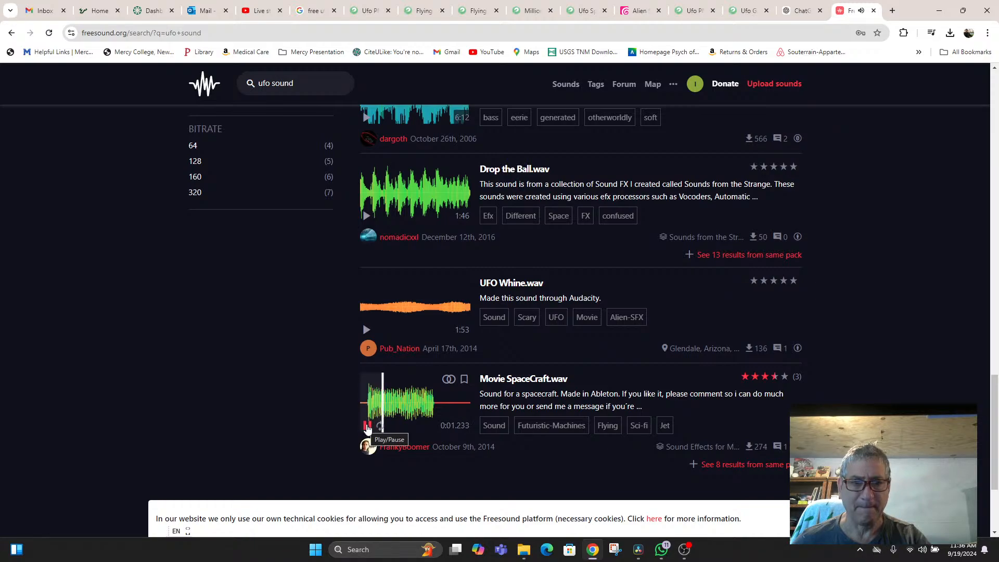
left_click(366, 426)
scroll(475, 404, "down", 3)
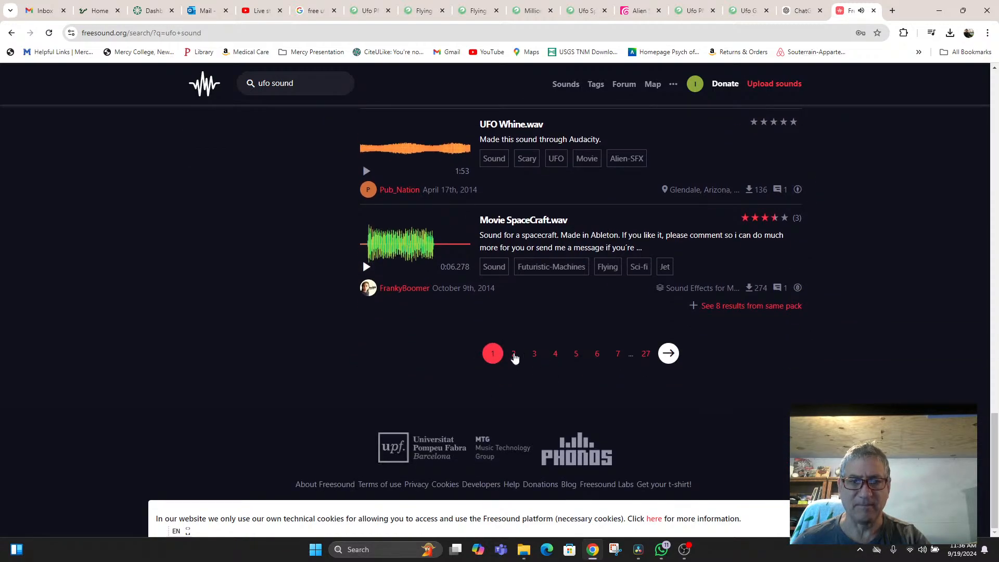
Open page 2 of the search results and preview its first sounds down to Strange sound
left_click(514, 354)
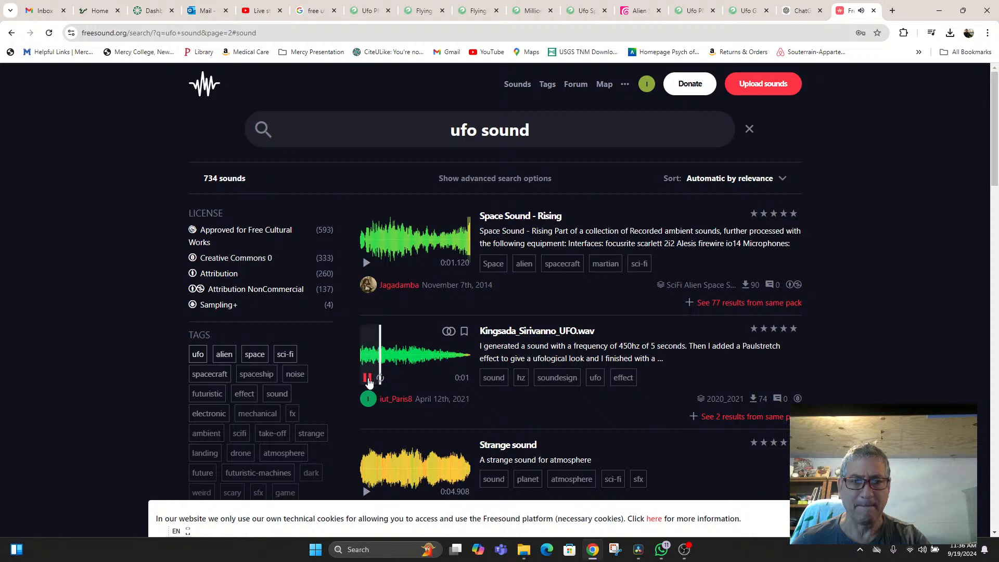
left_click(368, 379)
scroll(371, 386, "down", 2)
scroll(368, 391, "down", 2)
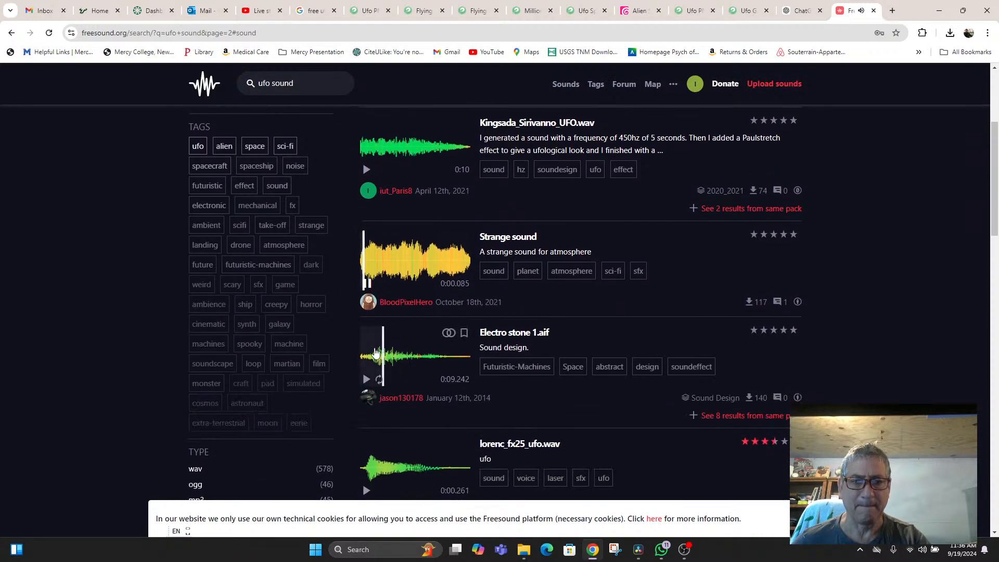
left_click(372, 280)
scroll(376, 379, "down", 3)
Listen to previews of the short UFO laser effect and Electro stone 1.aif
left_click(367, 335)
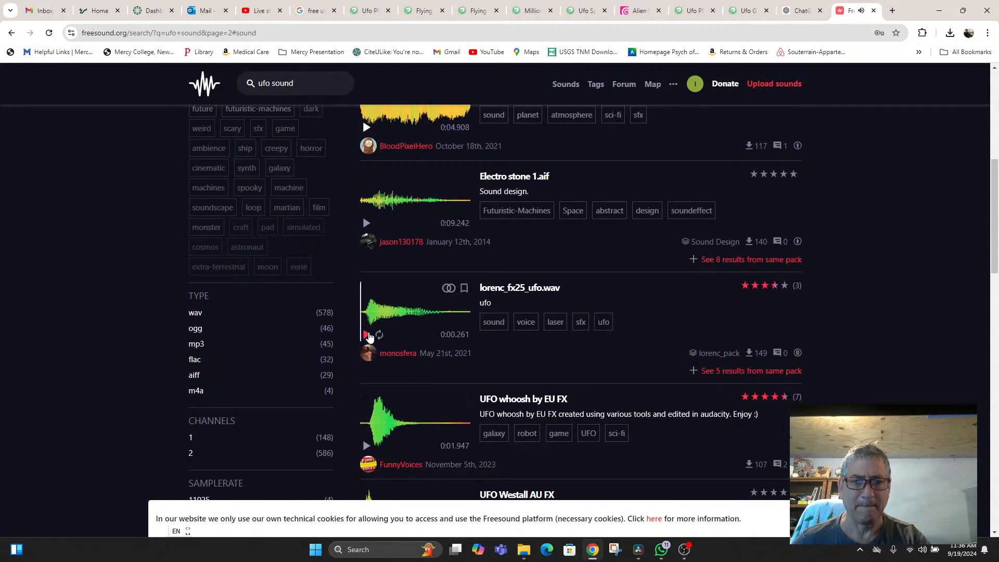
left_click(367, 335)
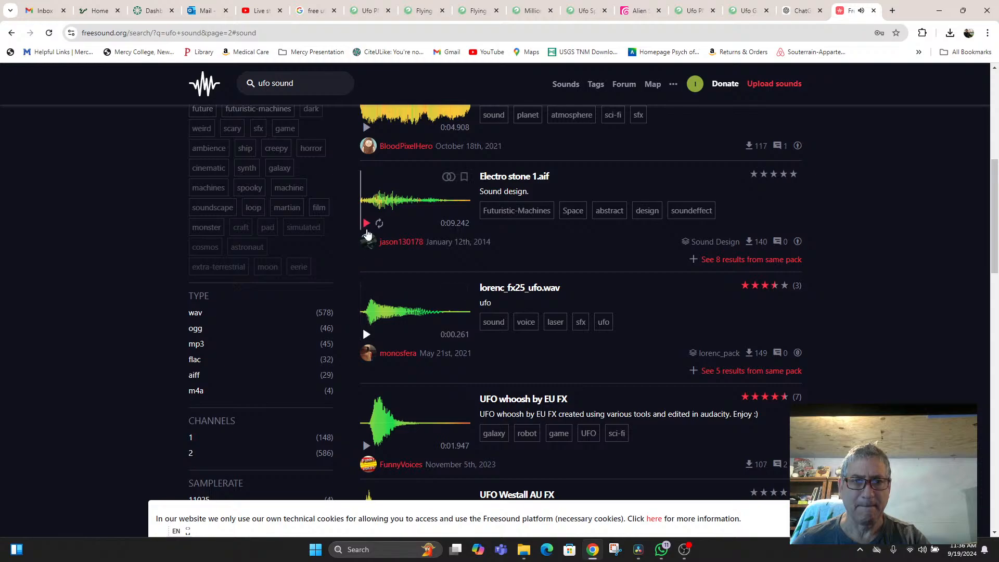
left_click(366, 224)
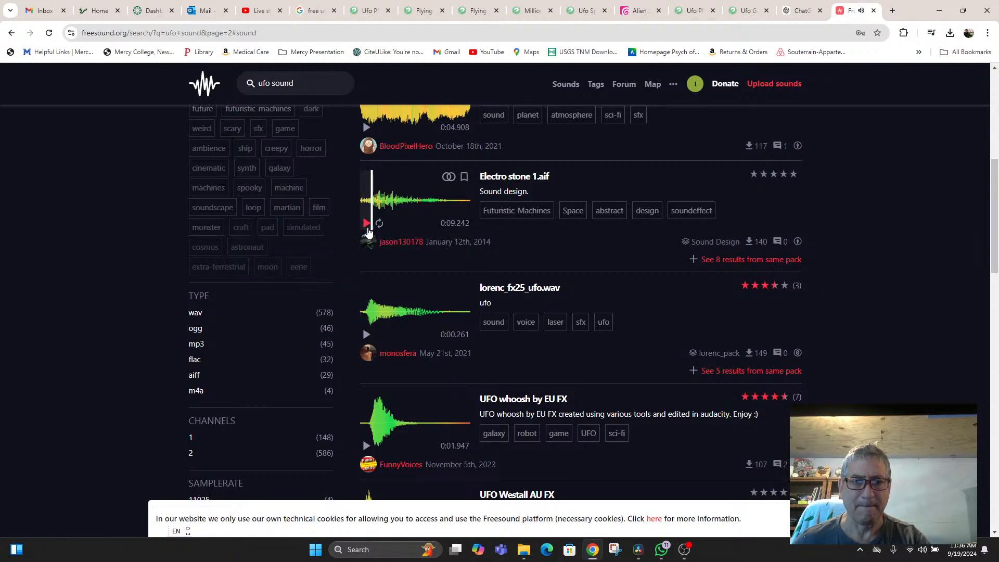
Listen to previews of UFO whoosh by EU FX, UFO Westall AU FX, Laser gun sound and 05846 Space vehicle arrival.wav
left_click(367, 445)
scroll(369, 446, "down", 3)
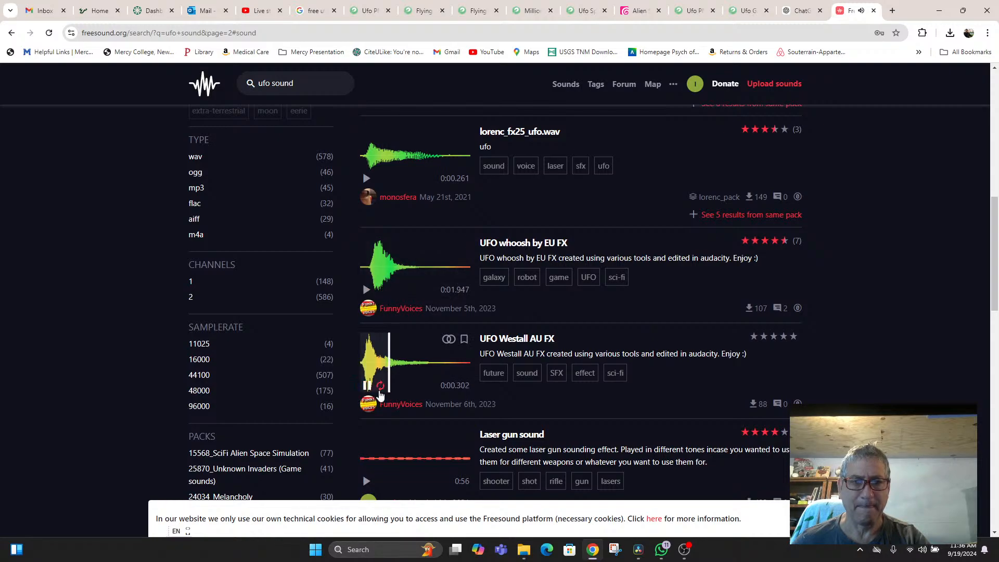
scroll(367, 396, "down", 2)
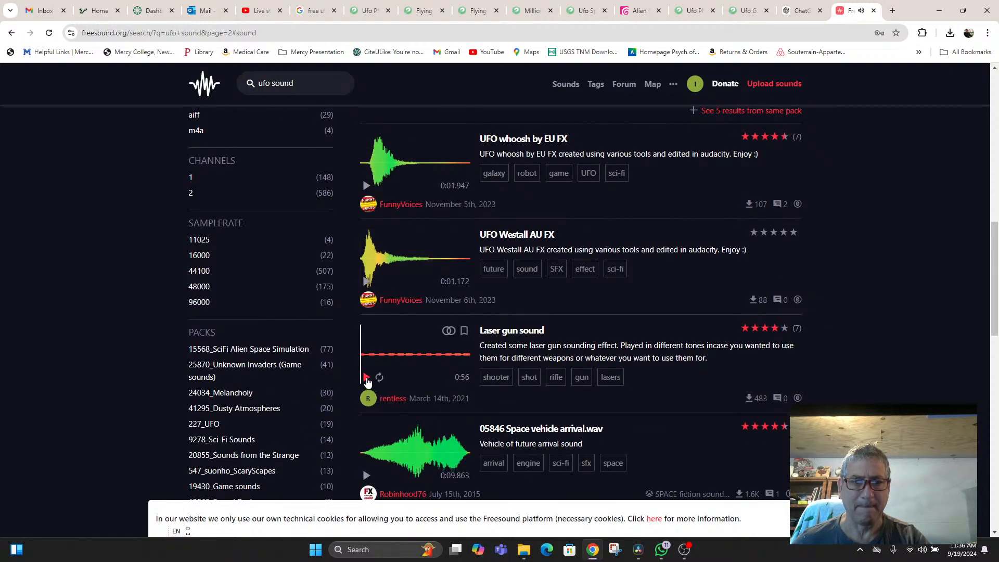
left_click(366, 378)
scroll(367, 325, "down", 3)
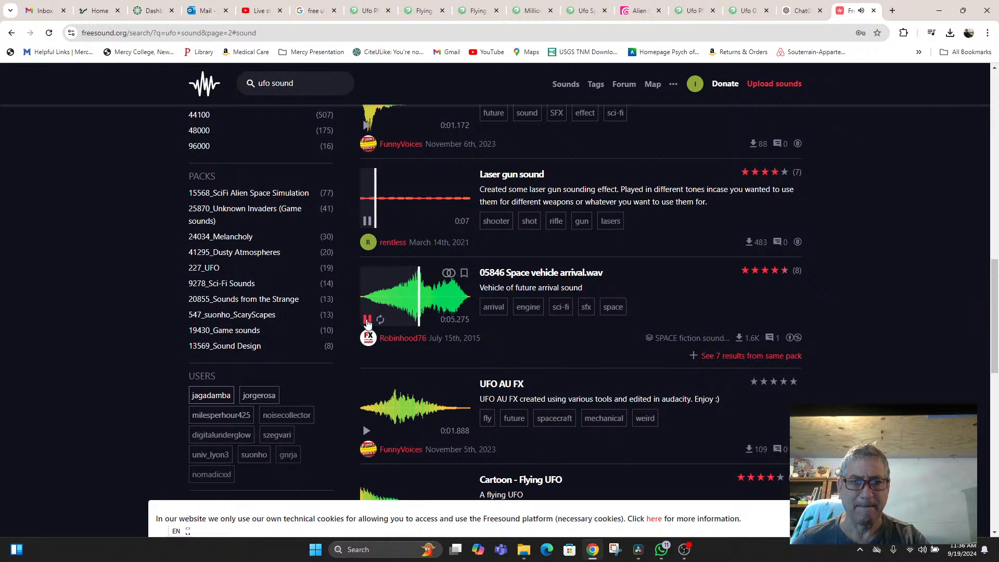
Listen to previews of UFO AU FX, Cartoon - Flying UFO, Sci-fi 2.wav and SemiQ_intro_16
left_click(367, 320)
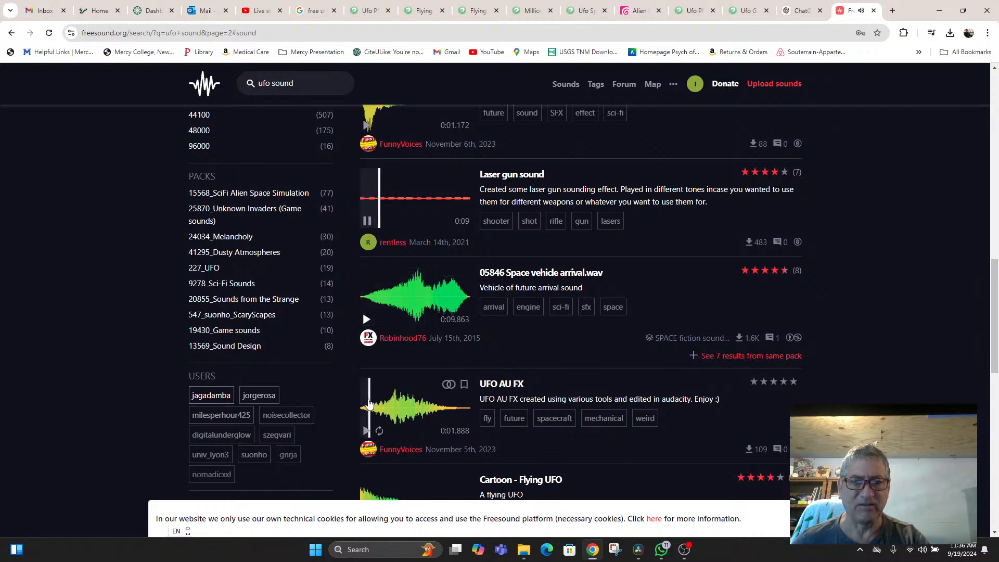
left_click(366, 431)
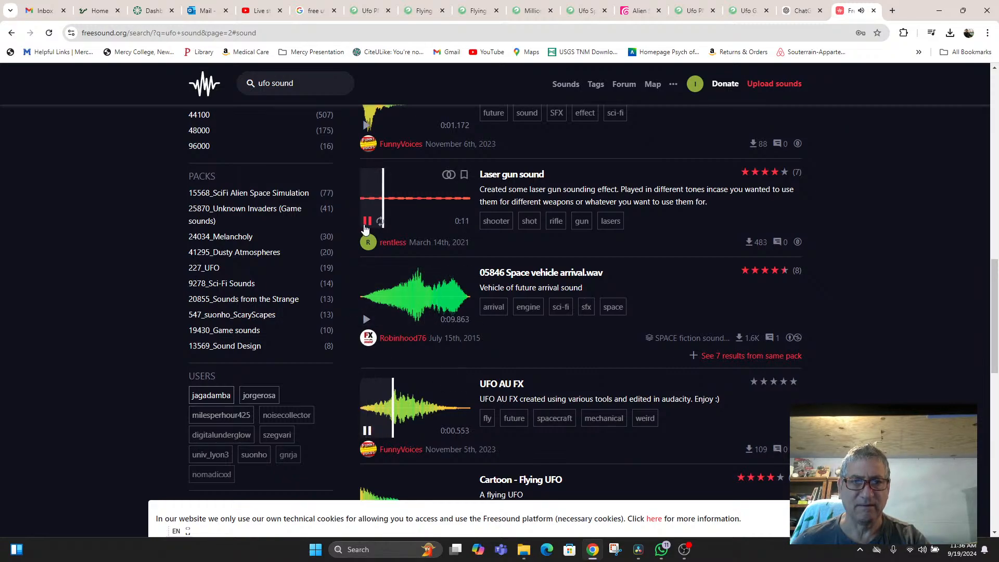
scroll(444, 339, "down", 3)
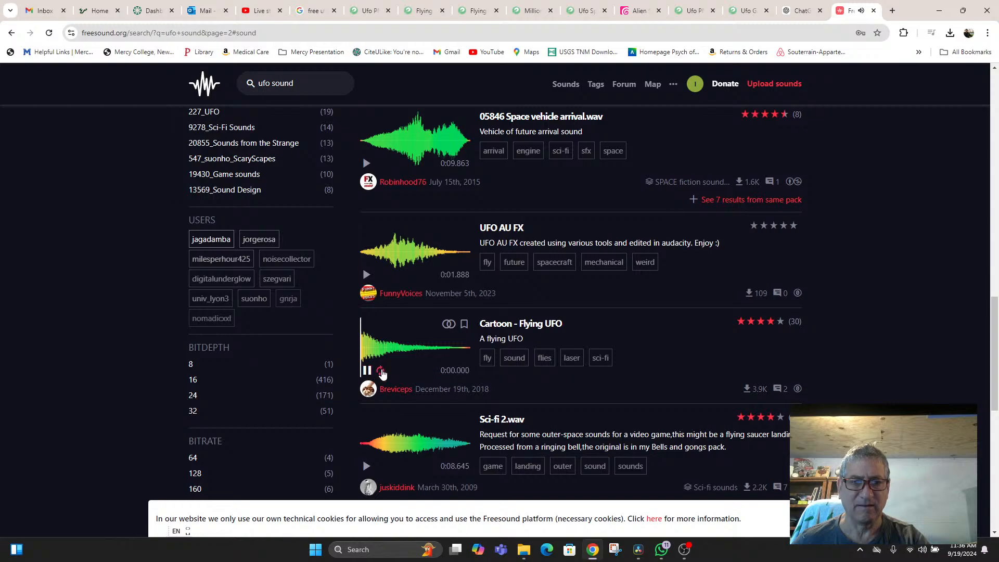
scroll(382, 372, "down", 2)
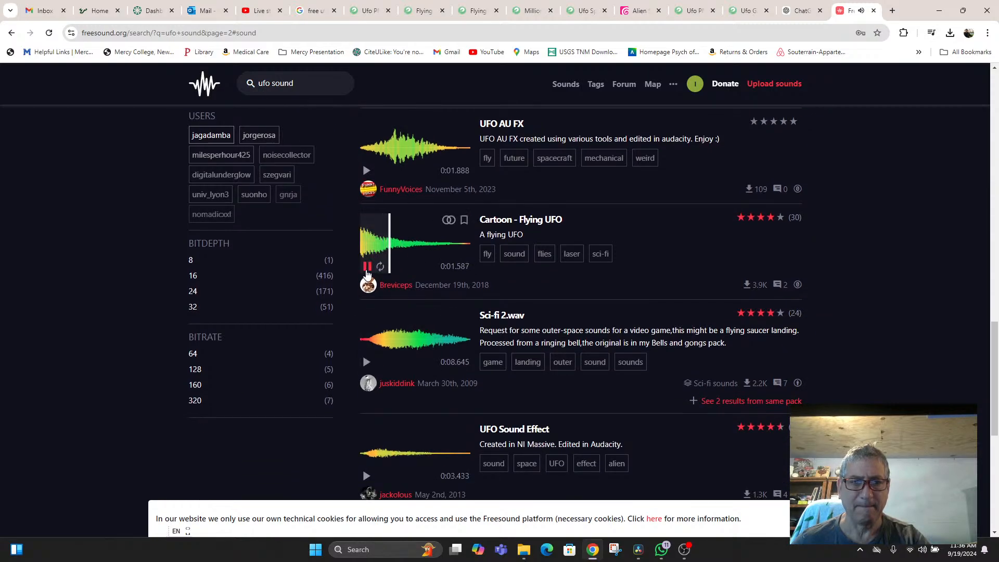
left_click(367, 269)
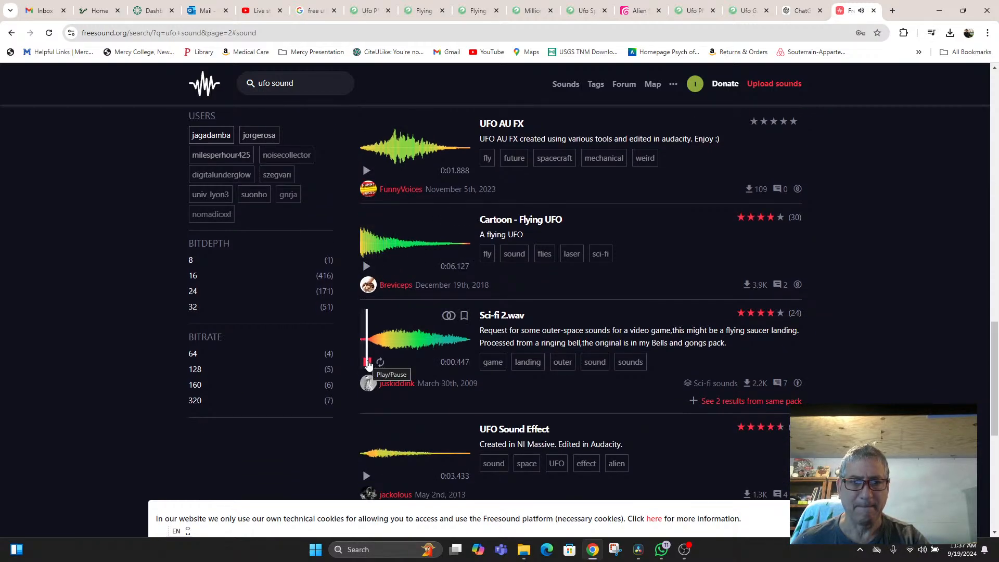
scroll(367, 364, "down", 5)
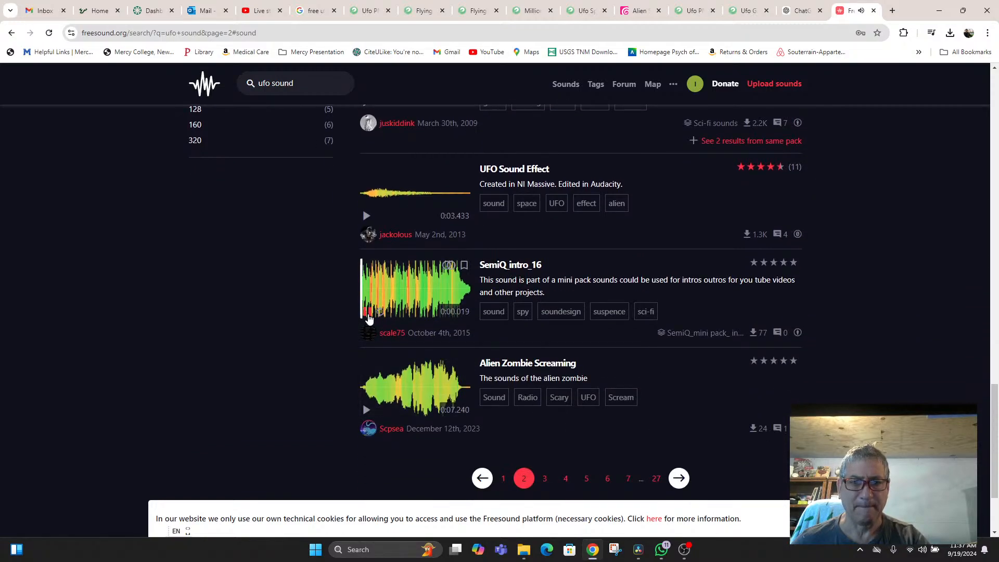
Return to 05846 Space vehicle arrival.wav in the results and listen to its preview again
scroll(395, 269, "up", 9)
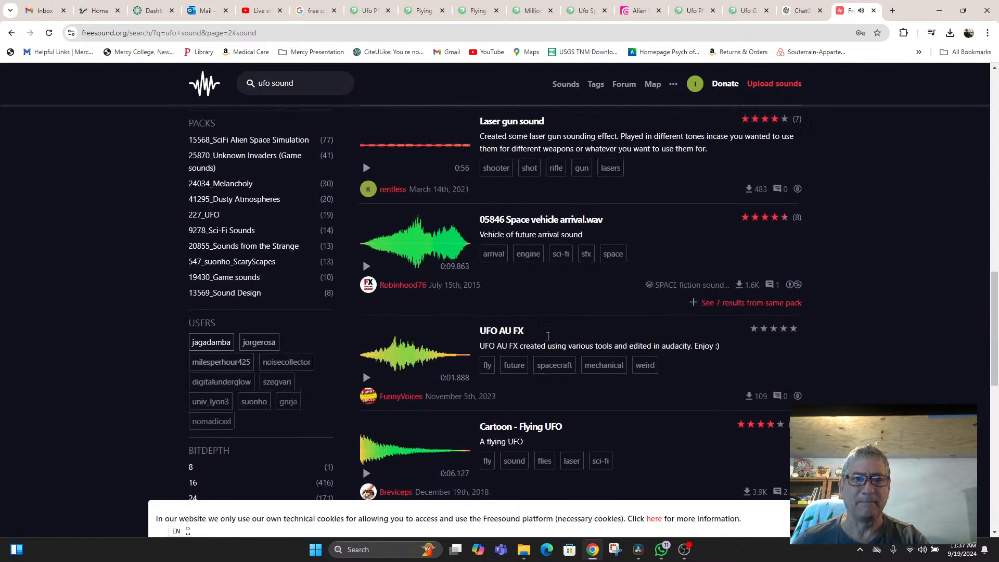
left_click(366, 268)
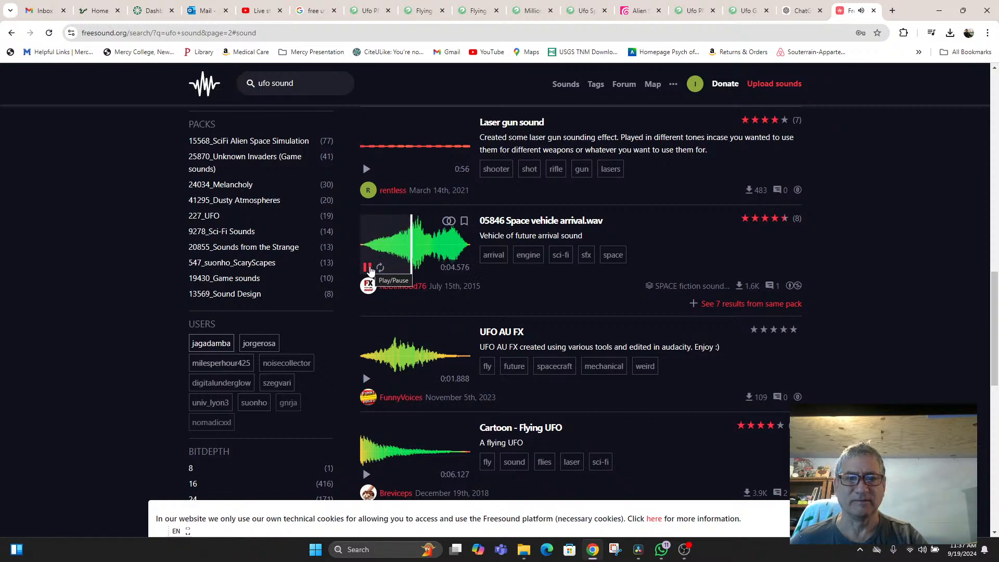
left_click(368, 268)
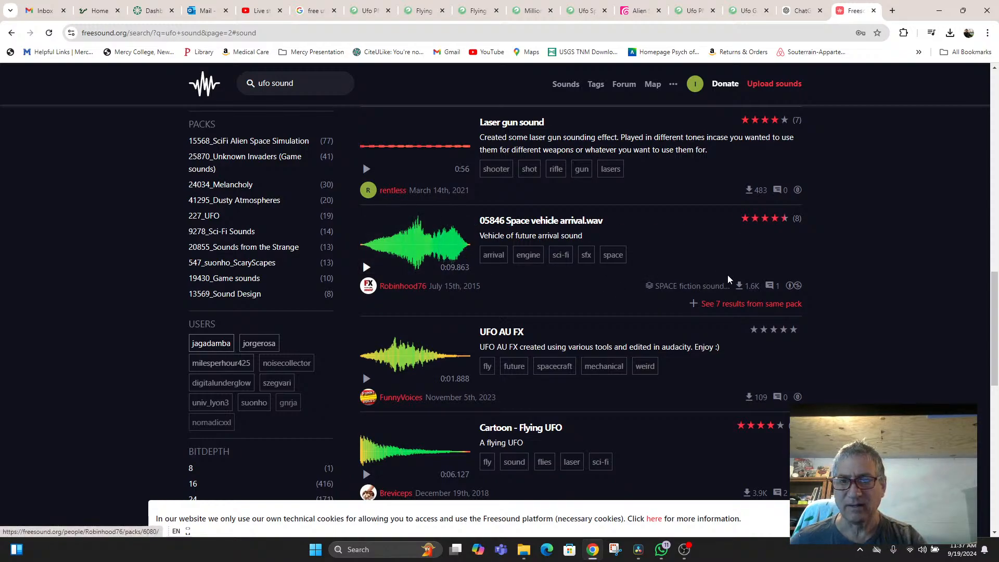
left_click(743, 286)
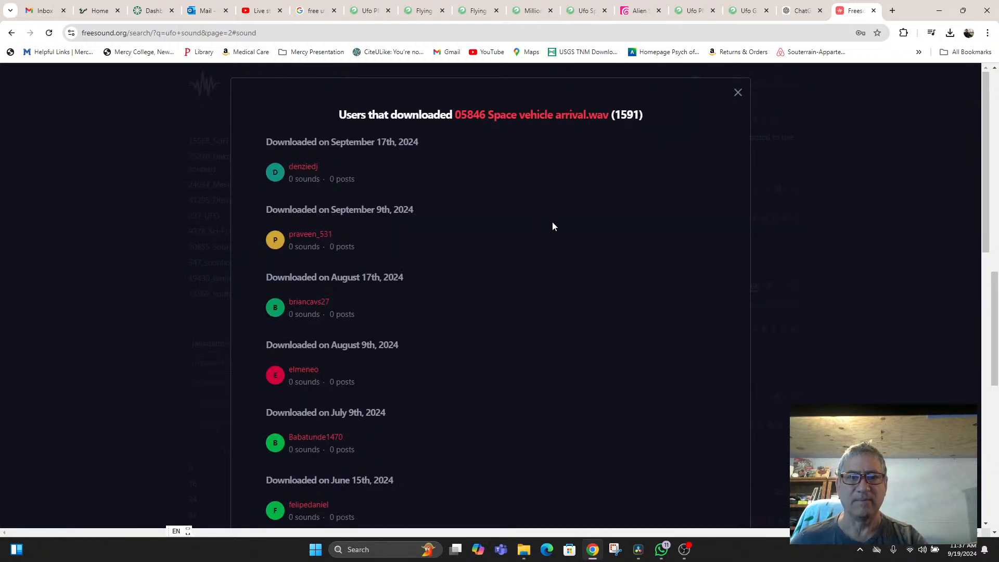
left_click(739, 94)
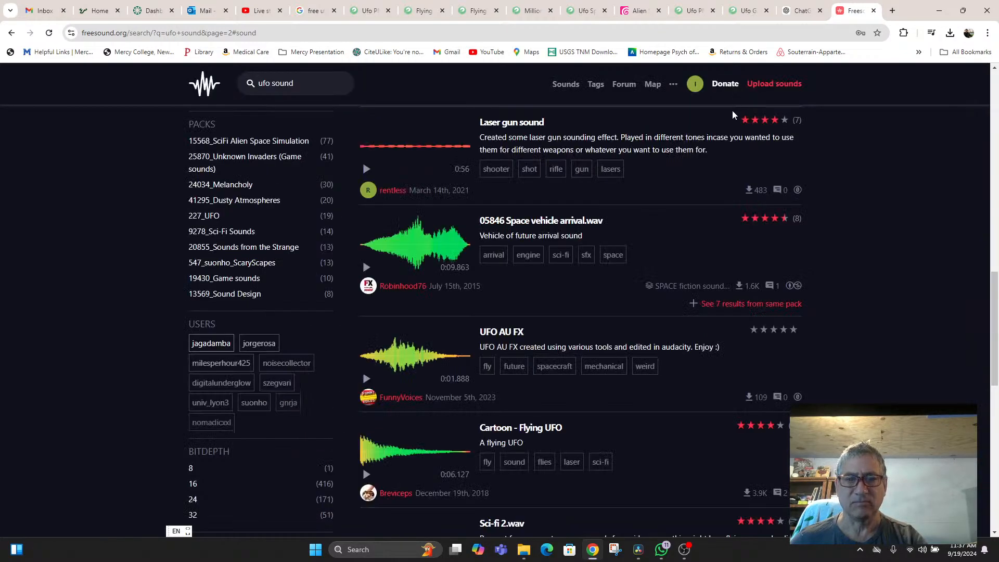
left_click(391, 252)
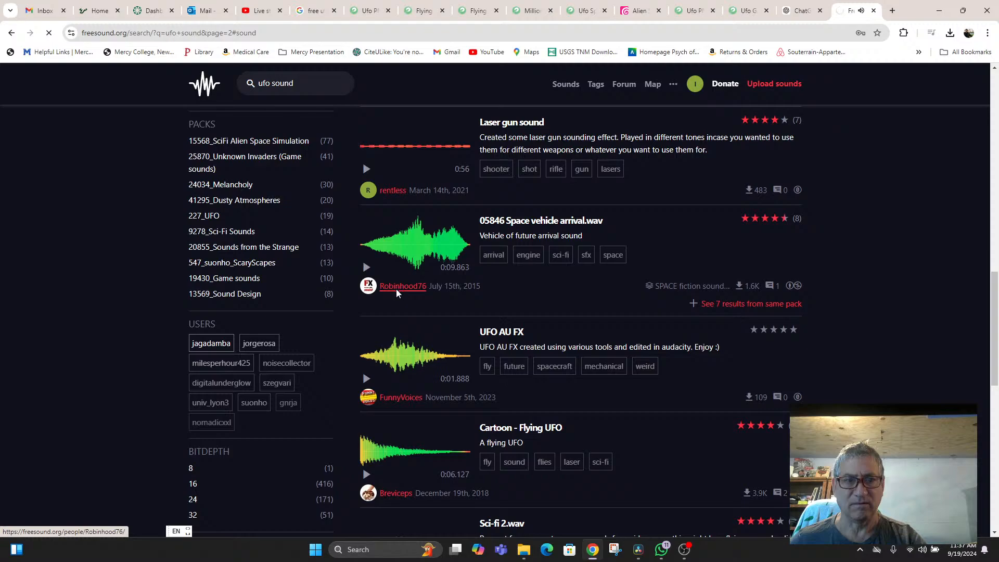
left_click(397, 289)
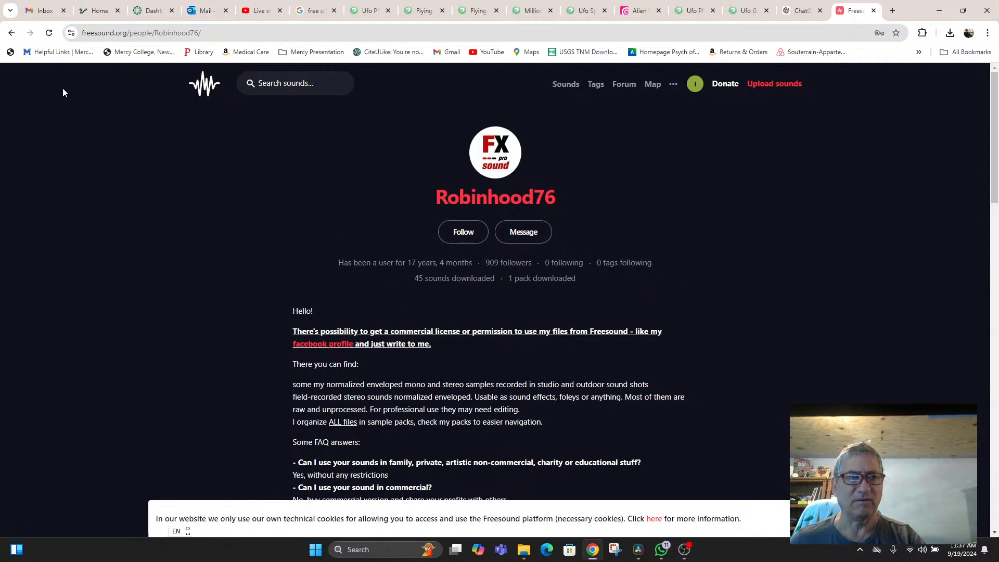
left_click(11, 35)
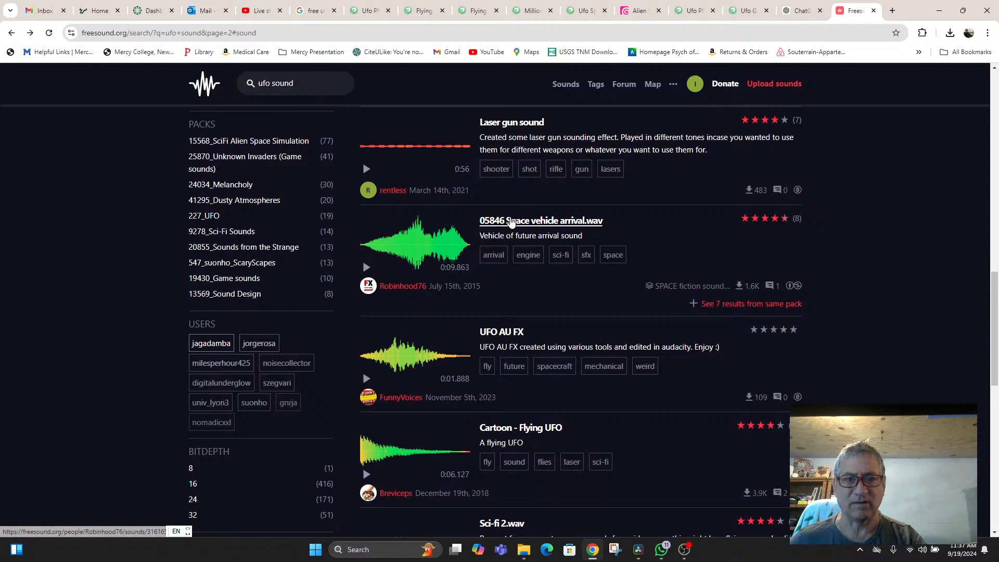
Download 05846 Space vehicle arrival.wav from its sound page and show the file in its download folder
left_click(512, 222)
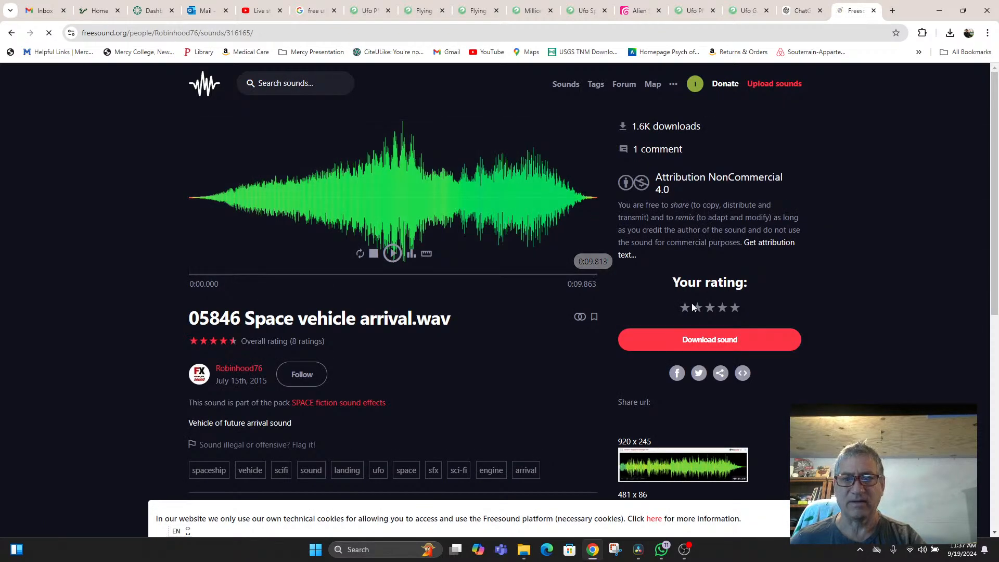
left_click(704, 341)
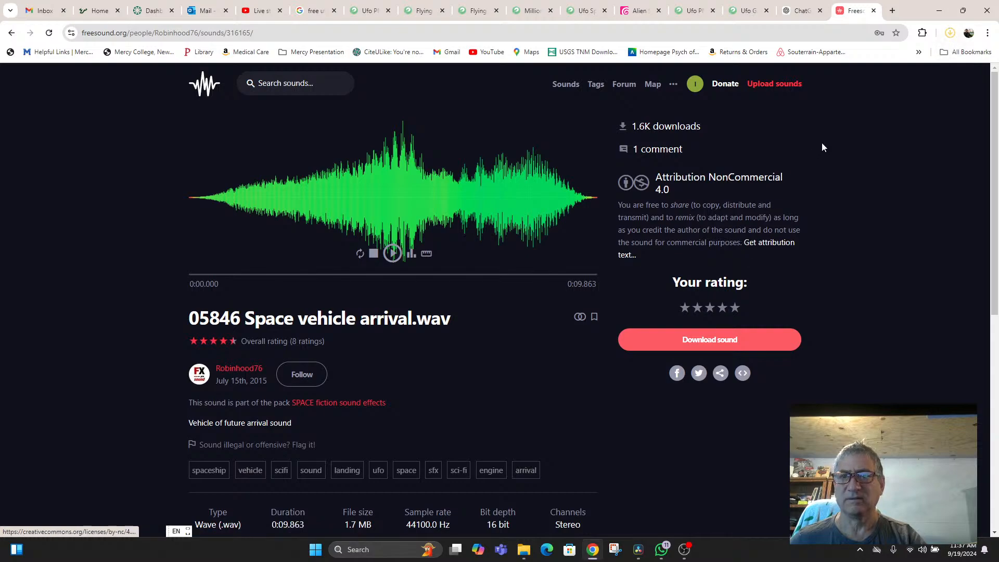
right_click(876, 65)
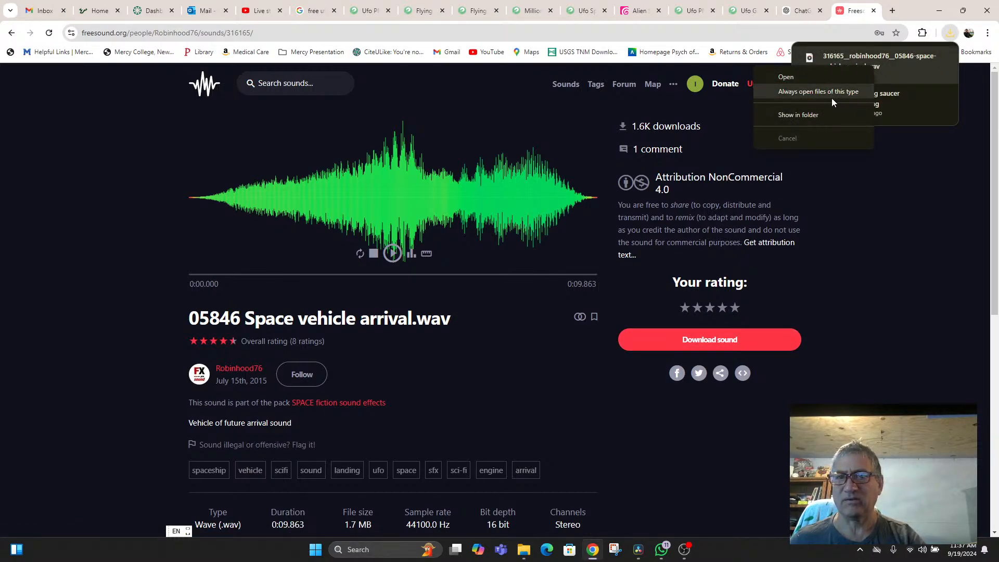
left_click(811, 112)
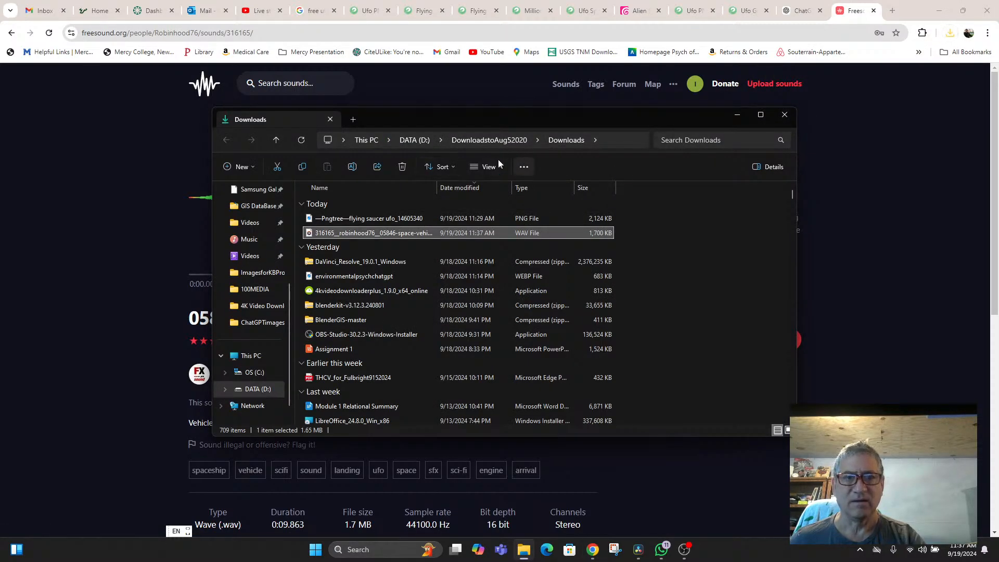
left_click(867, 206)
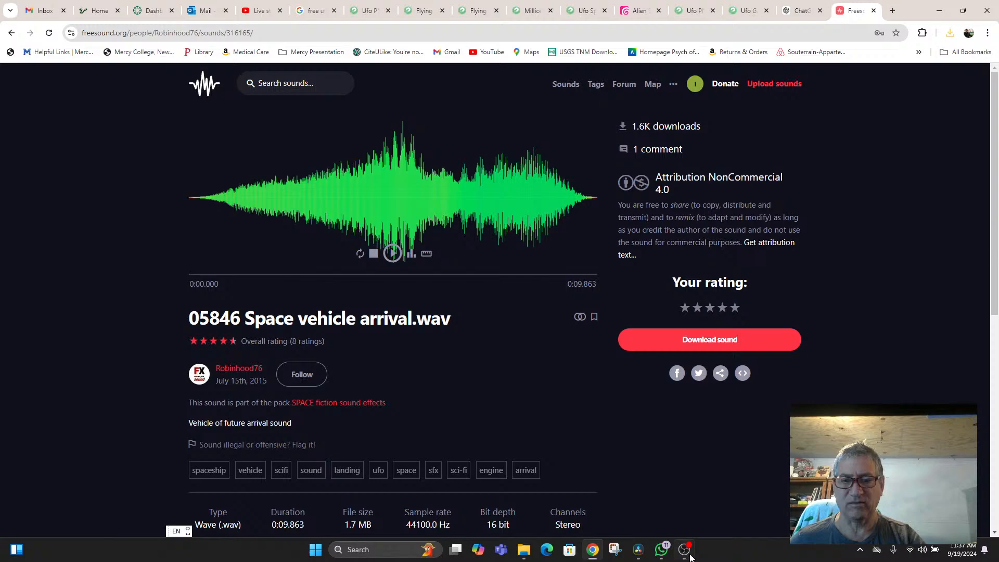
Switch to DaVinci Resolve and open the media import dialog
left_click(640, 551)
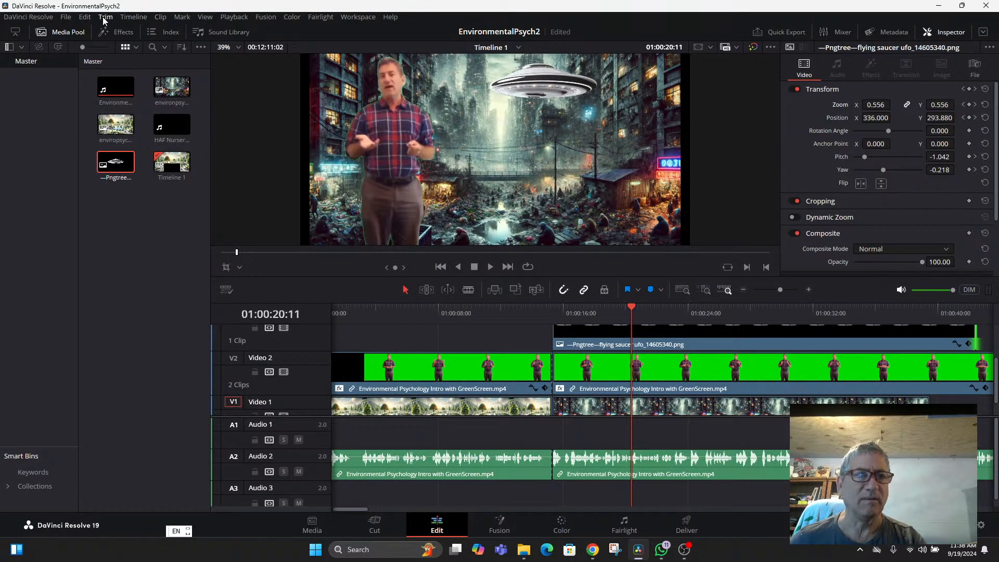
left_click(66, 18)
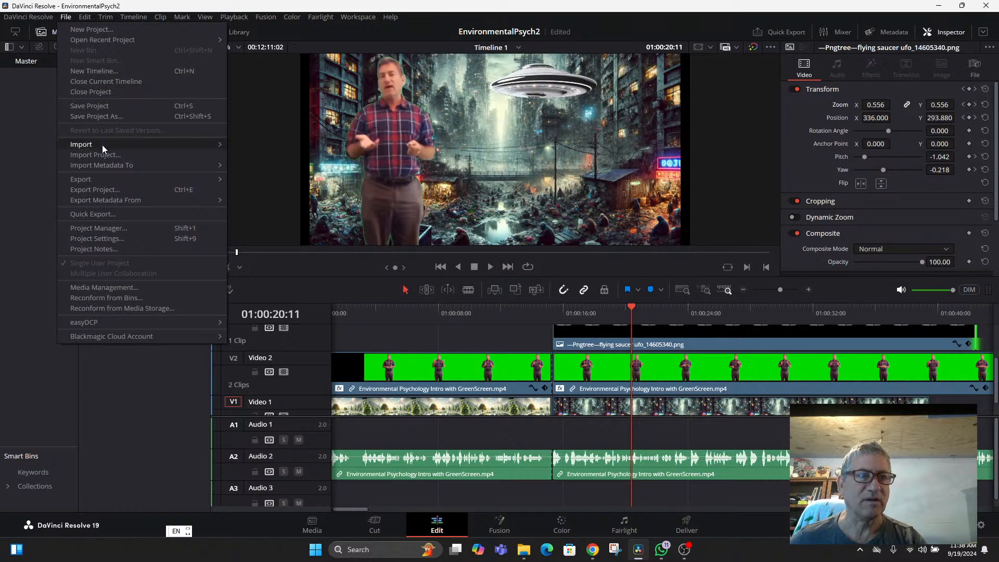
mouse_move(102, 145)
left_click(267, 153)
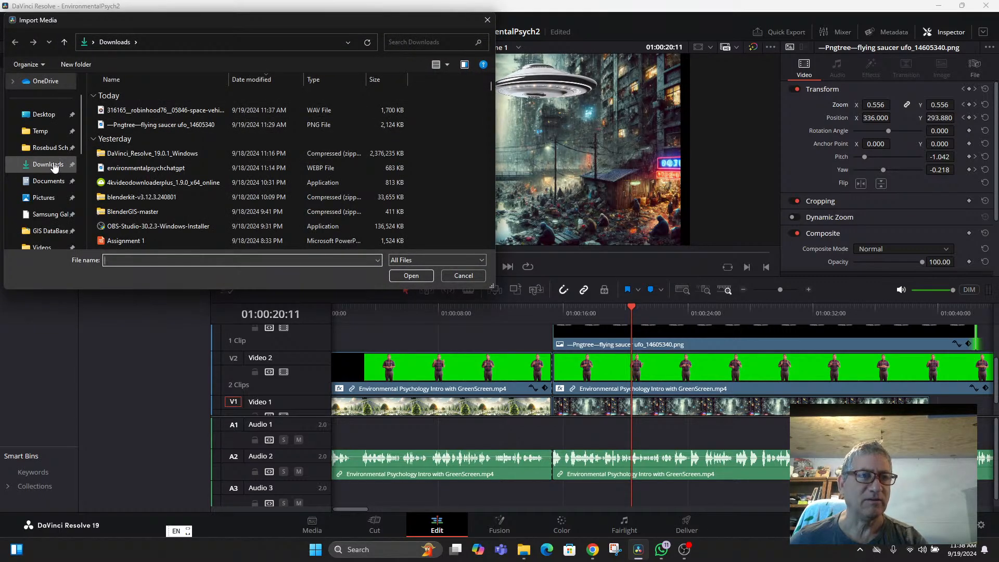
Import the space vehicle arrival WAV file from the DownloadstoAug52020\Downloads folder on the DATA (D:) drive
scroll(158, 152, "down", 3)
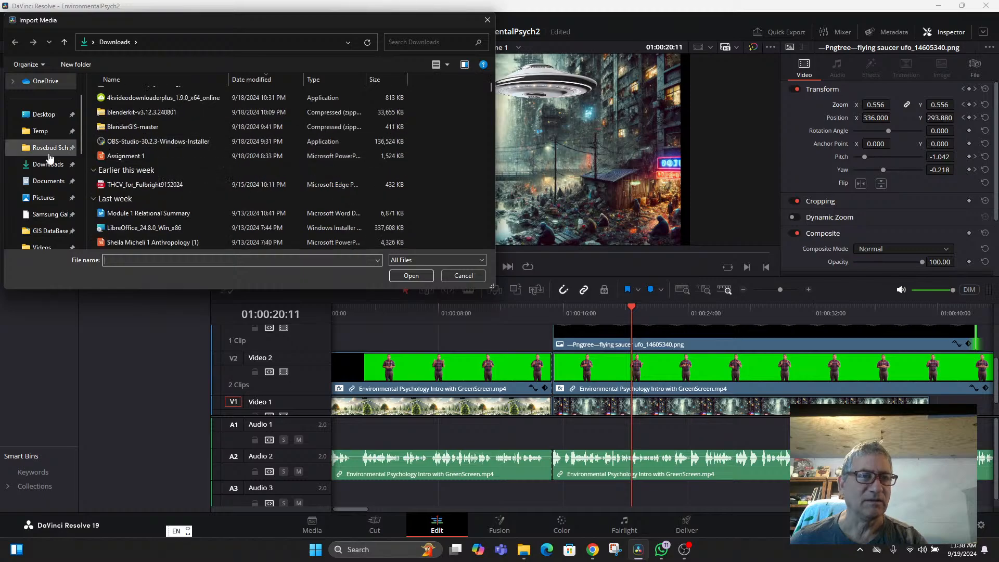
scroll(156, 156, "down", 1)
scroll(46, 177, "down", 3)
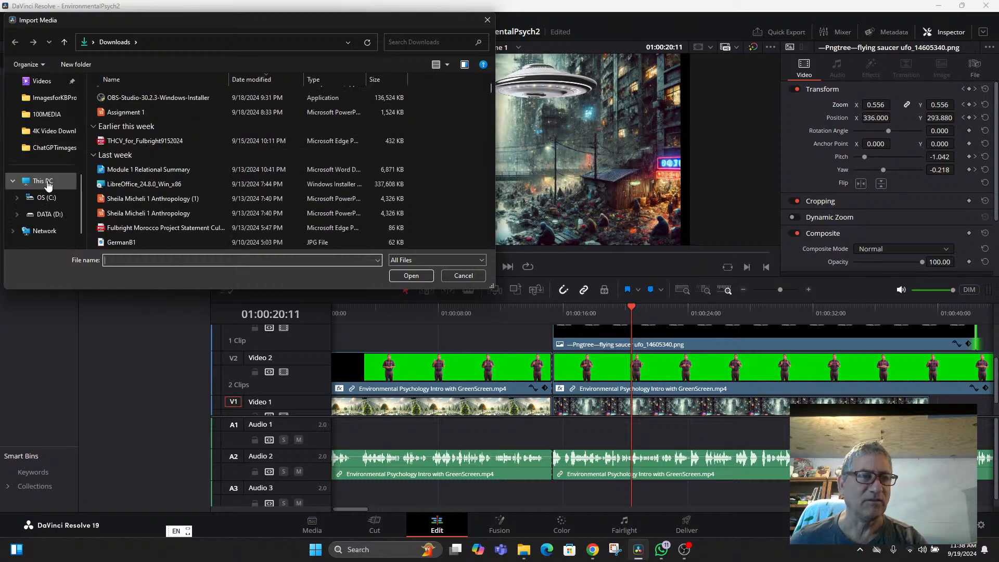
left_click(44, 214)
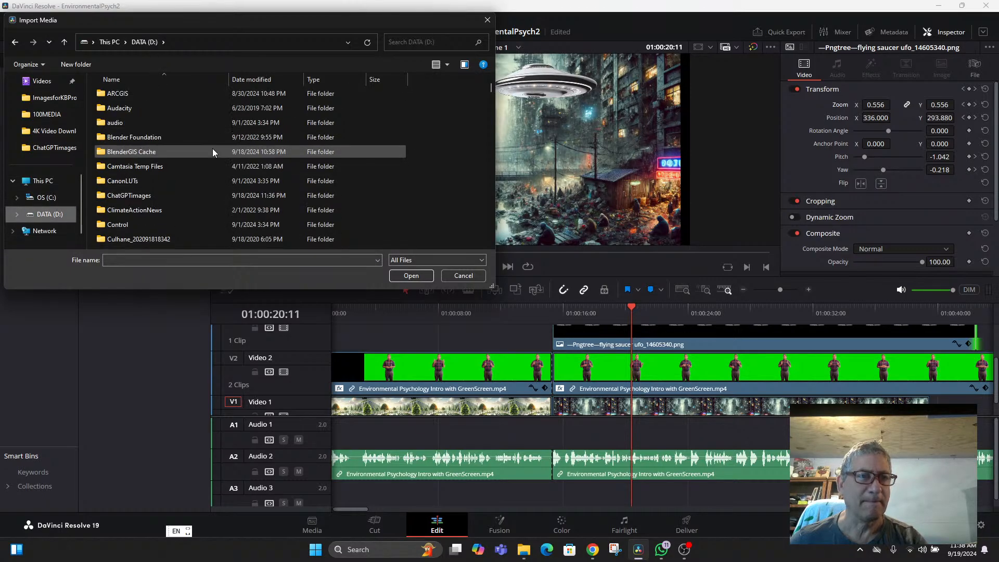
scroll(213, 152, "down", 2)
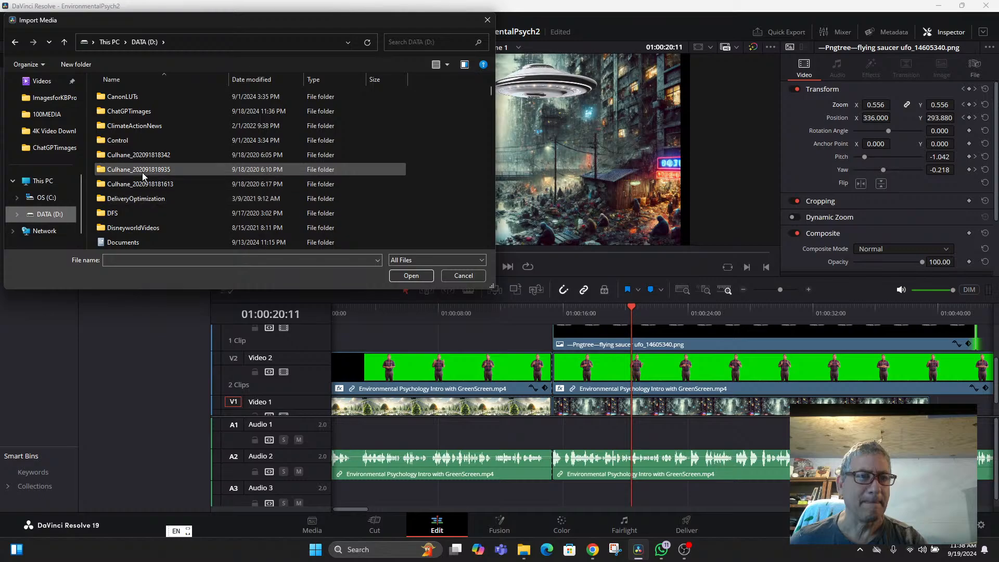
scroll(143, 175, "down", 1)
double_click(142, 229)
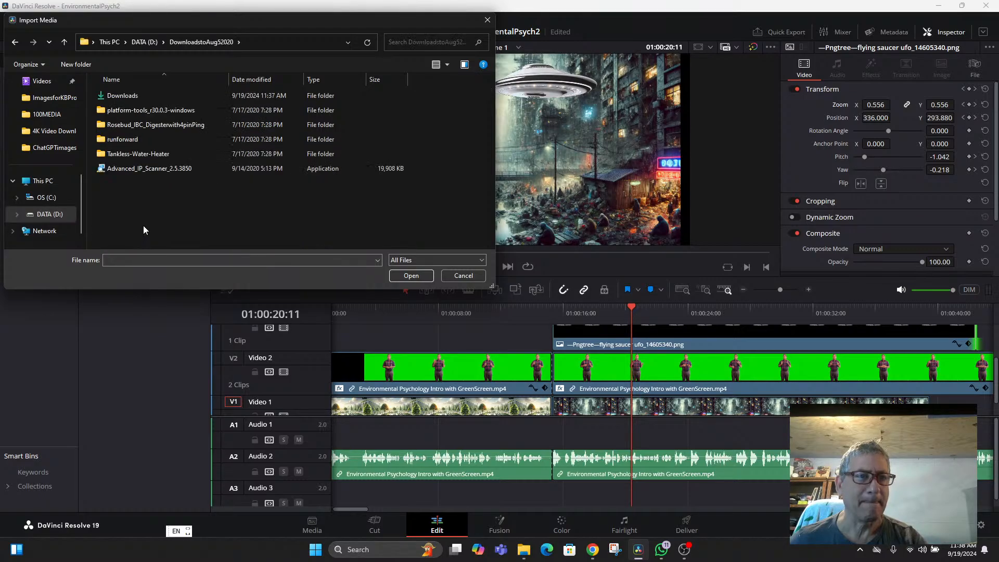
double_click(120, 96)
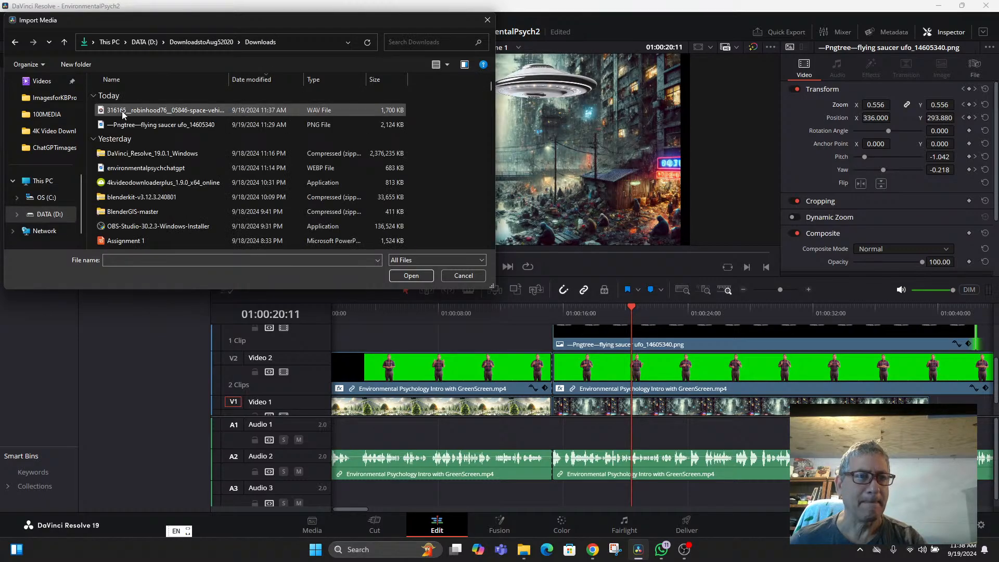
double_click(154, 110)
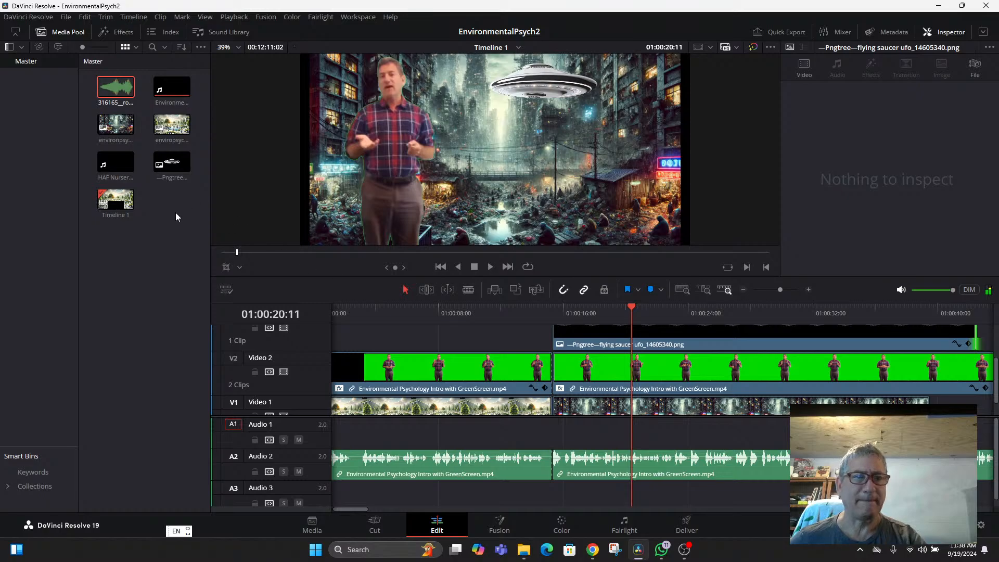
Place the space vehicle arrival sound on Audio 3 at the start of the flying saucer clip and play the timeline from there
left_click_drag(131, 102, 555, 489)
left_click(556, 311)
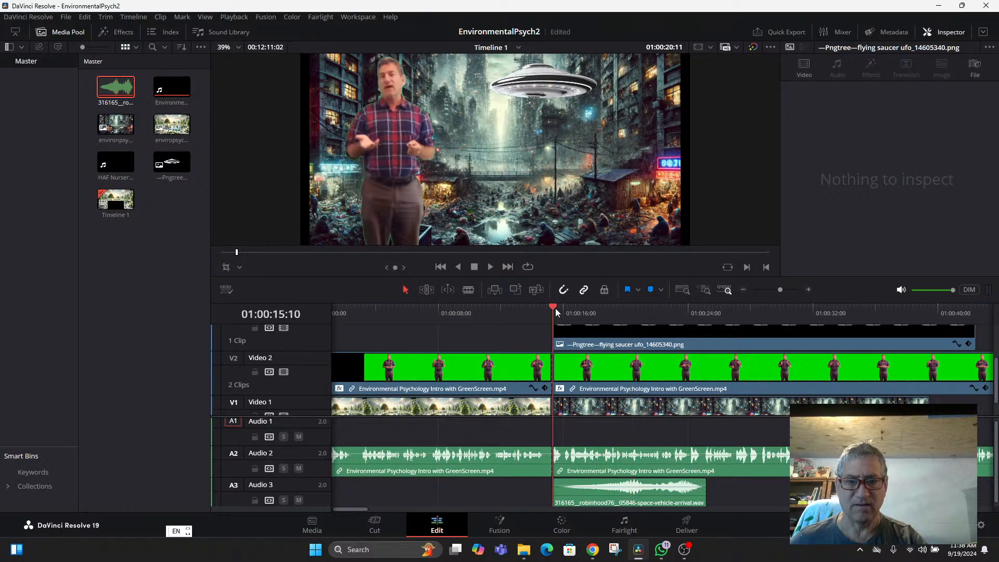
key("space")
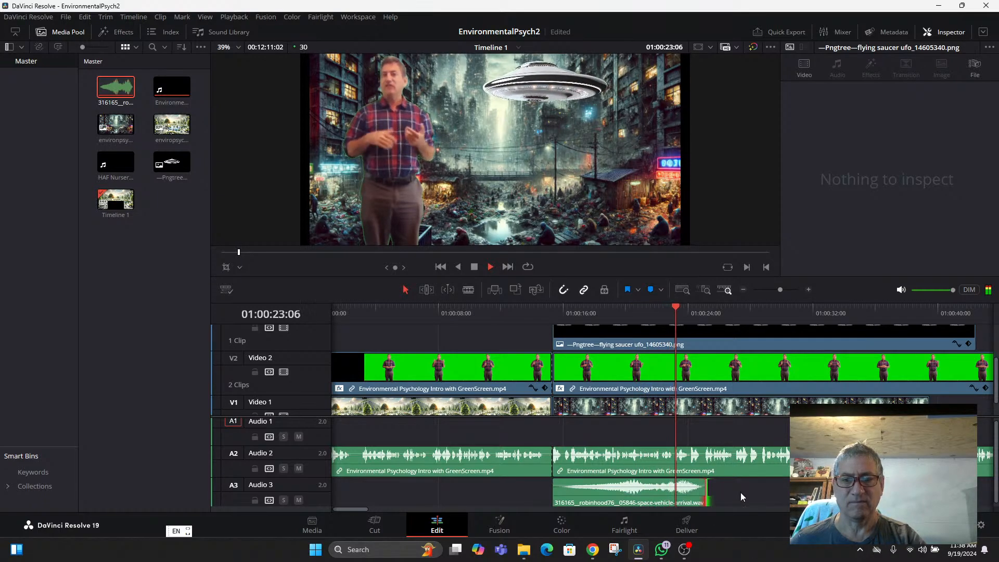
Set the Audio 3 saucer sound's pitch to -11 semitones and play the section from near the clip's start
left_click(706, 490)
left_click(631, 491)
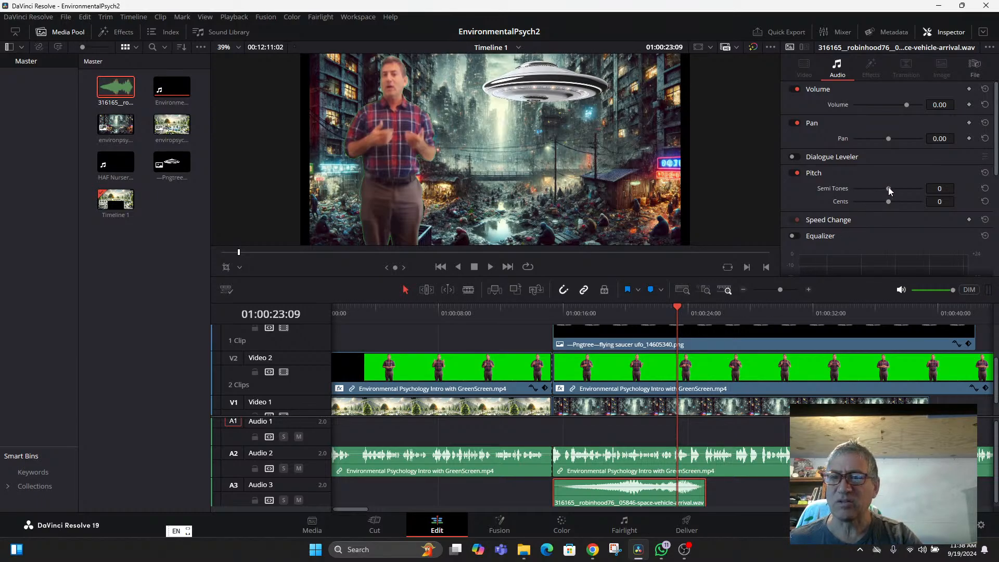
left_click_drag(873, 190, 872, 189)
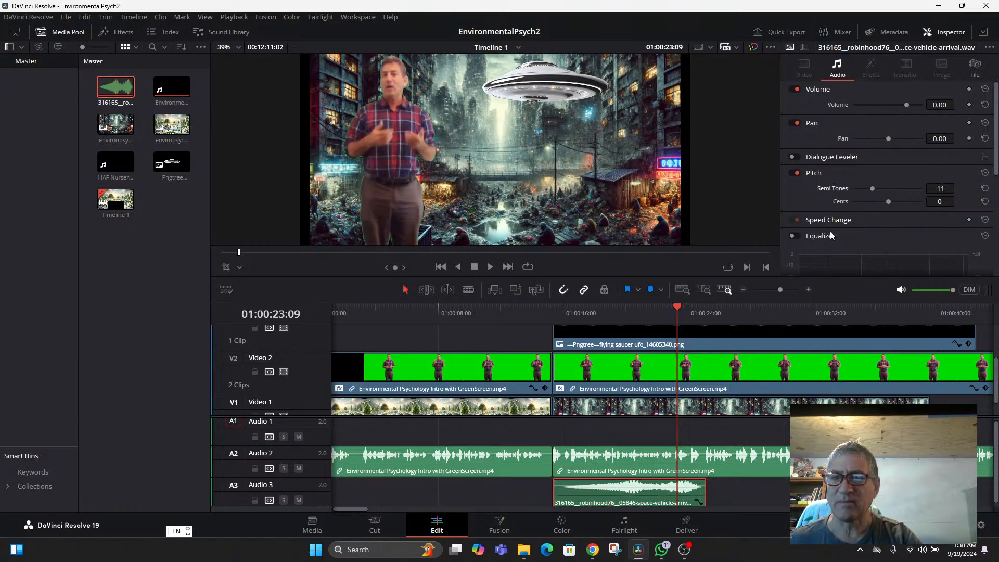
left_click(560, 324)
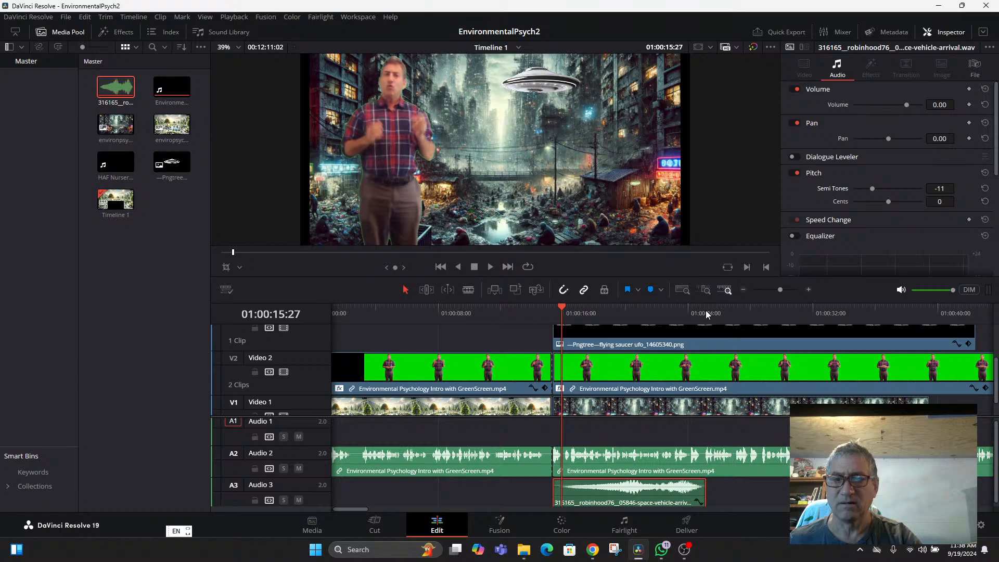
key("space")
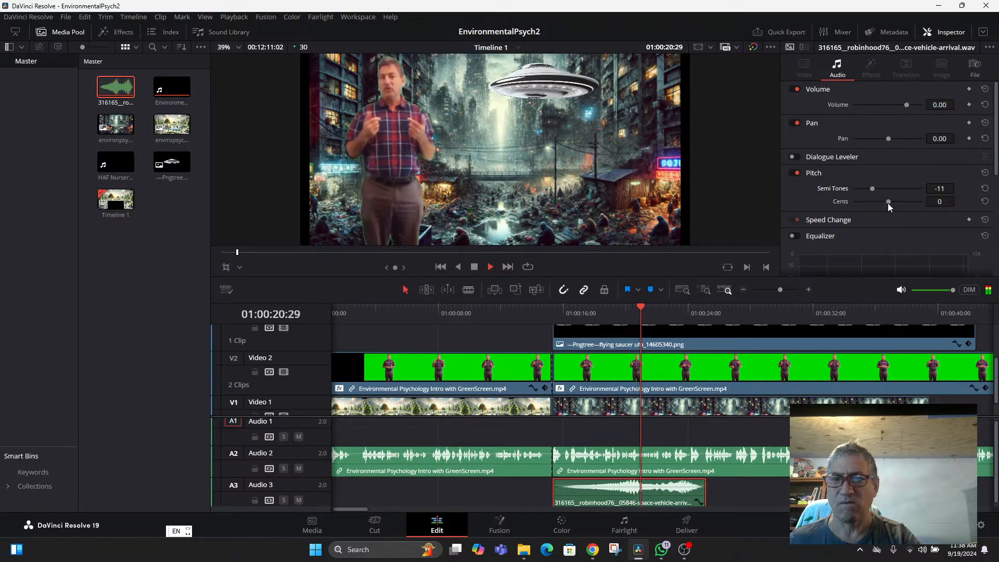
Set the Audio 3 saucer sound's pitch to -33 cents and stop playback once the sound has finished
left_click_drag(888, 202, 877, 204)
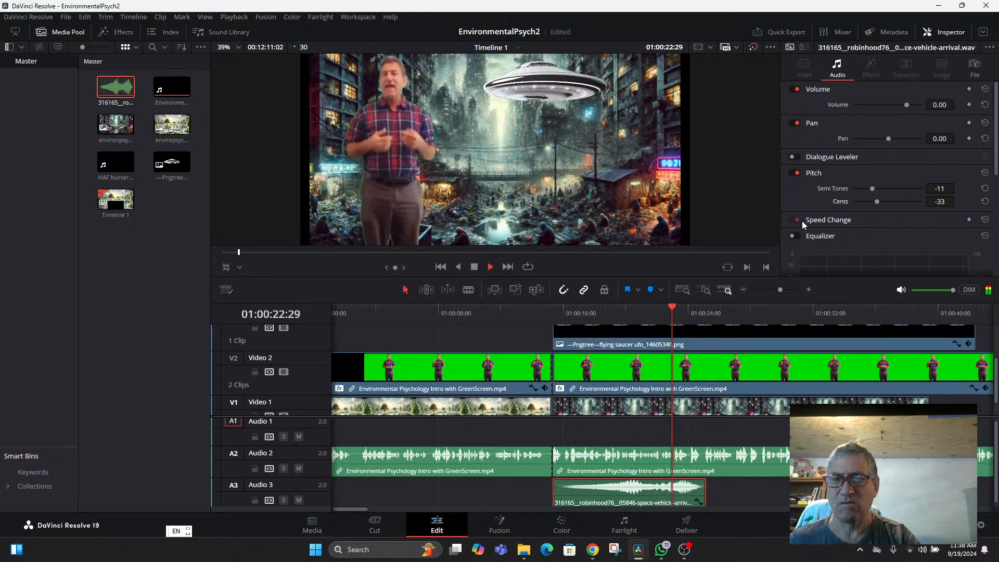
scroll(832, 227, "down", 2)
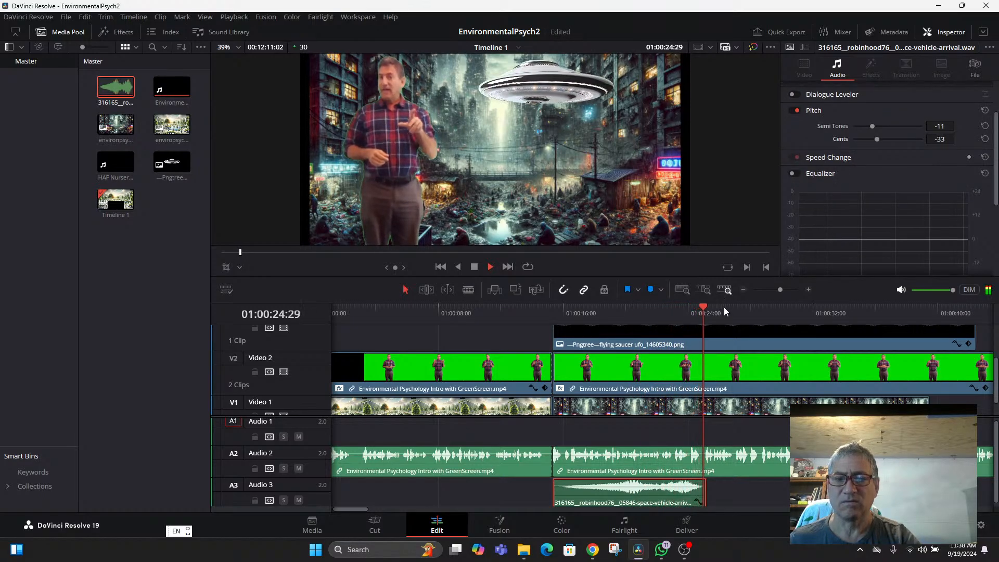
key("space")
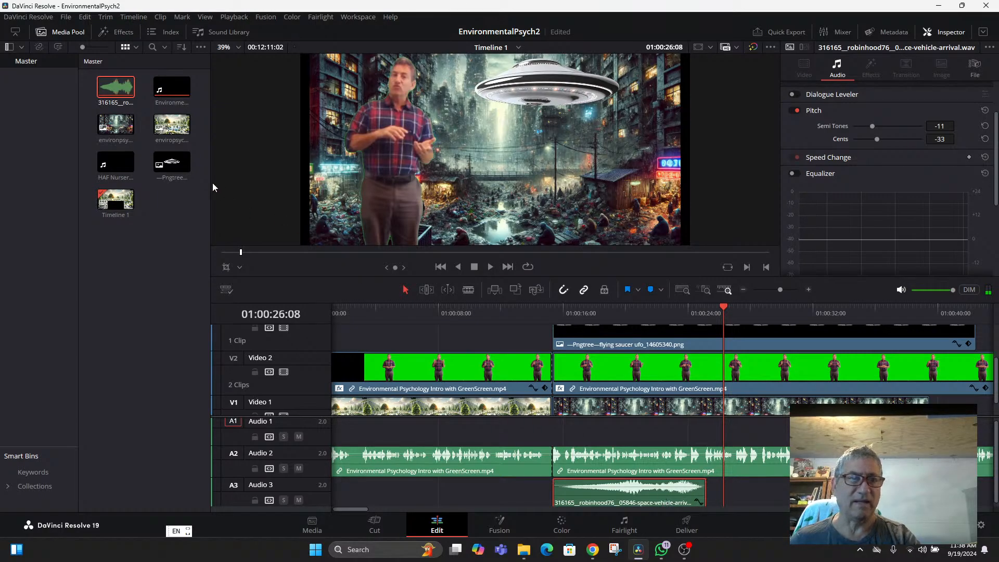
Add a second copy of the space vehicle arrival sound and place it on Audio 1 at about 01:00:21, overlapping the first copy
left_click_drag(114, 84, 743, 501)
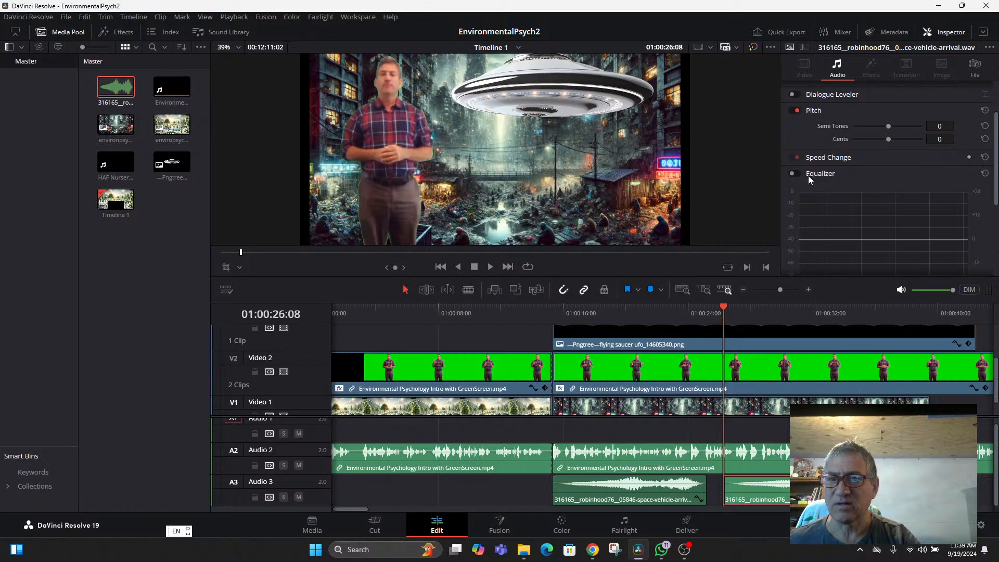
scroll(867, 199, "down", 3)
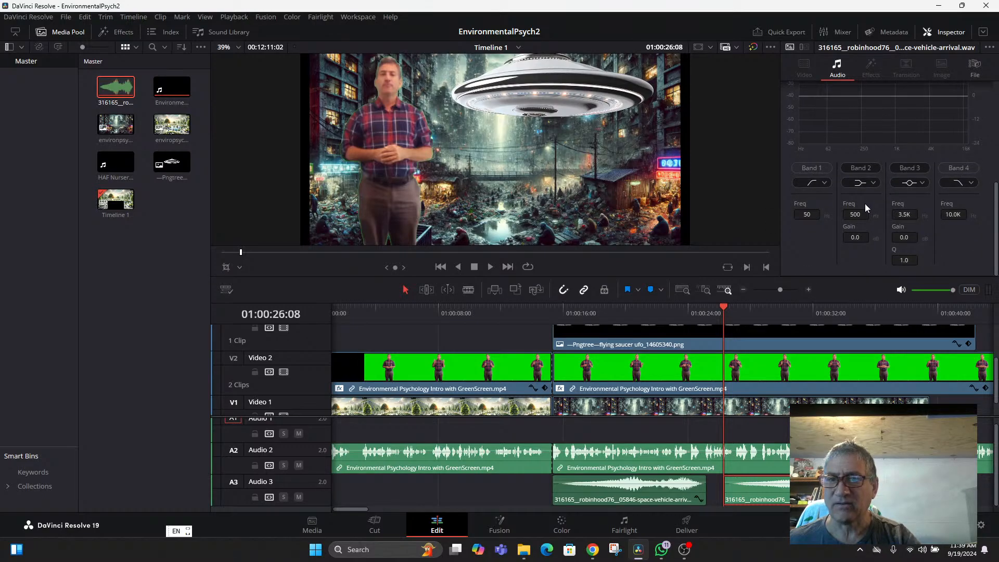
scroll(865, 204, "up", 5)
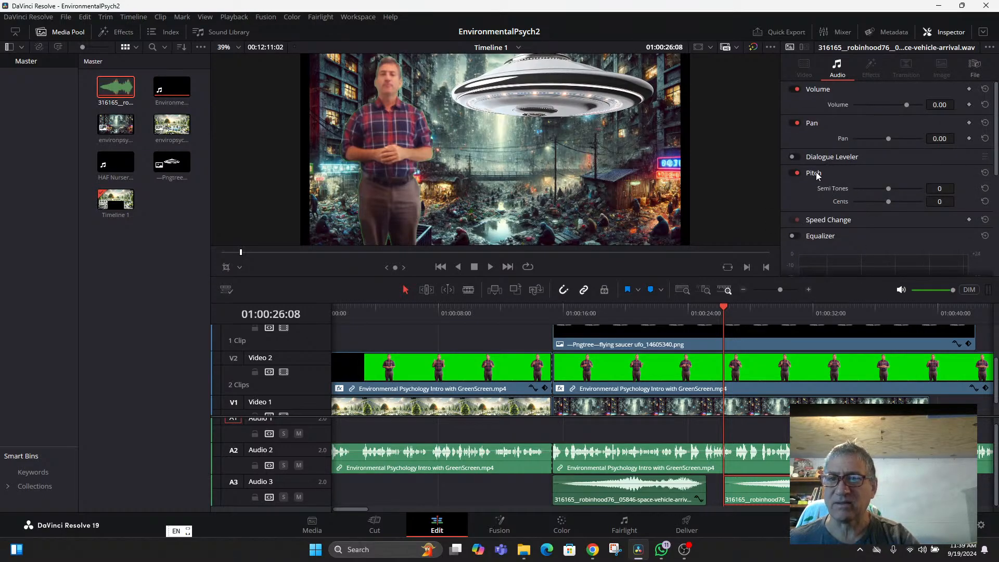
left_click(720, 497)
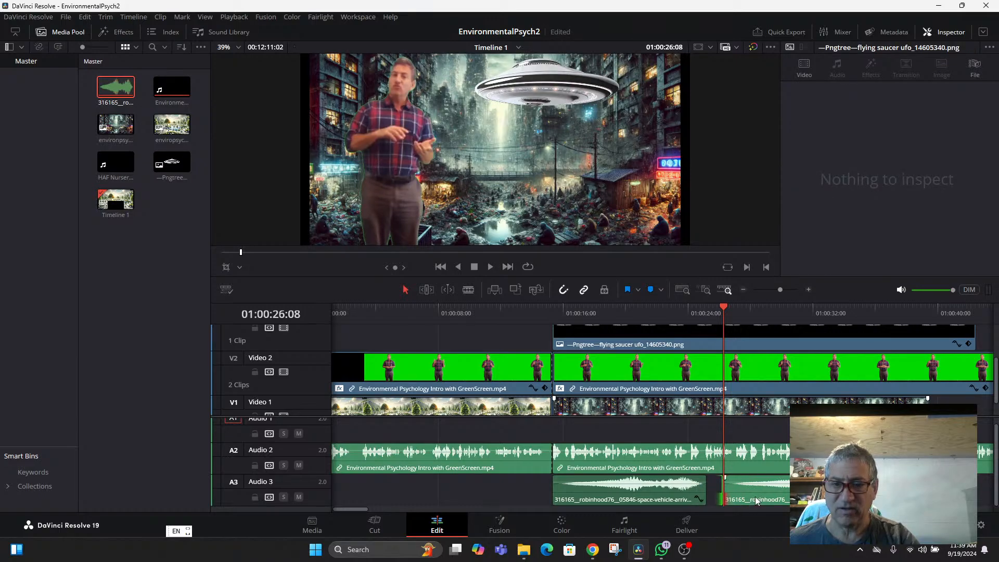
left_click_drag(756, 501, 675, 435)
Play the timeline from 01:00:16:26 through about 01:00:32 to hear the overlapping saucer sounds
left_click(577, 315)
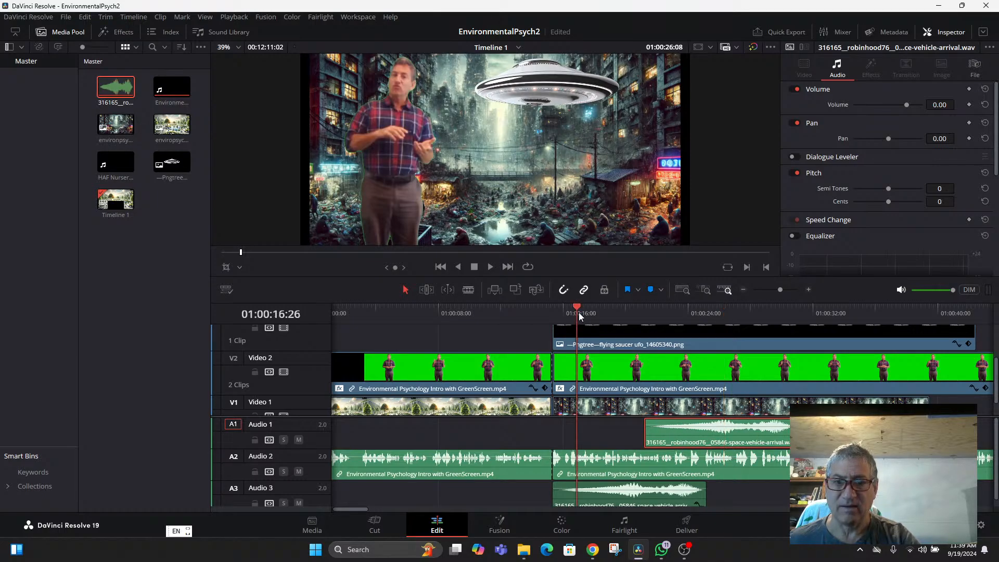
key("space")
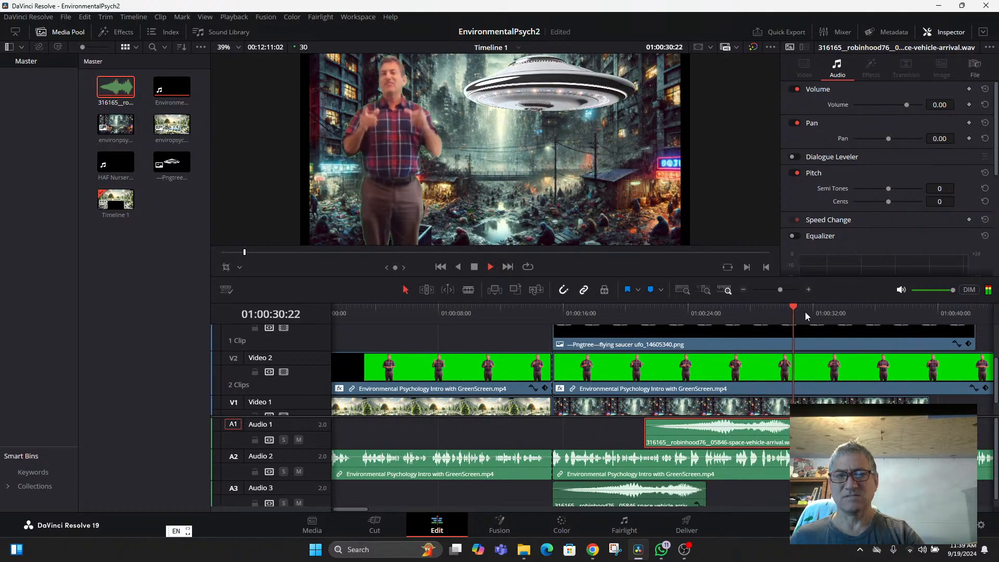
key("space")
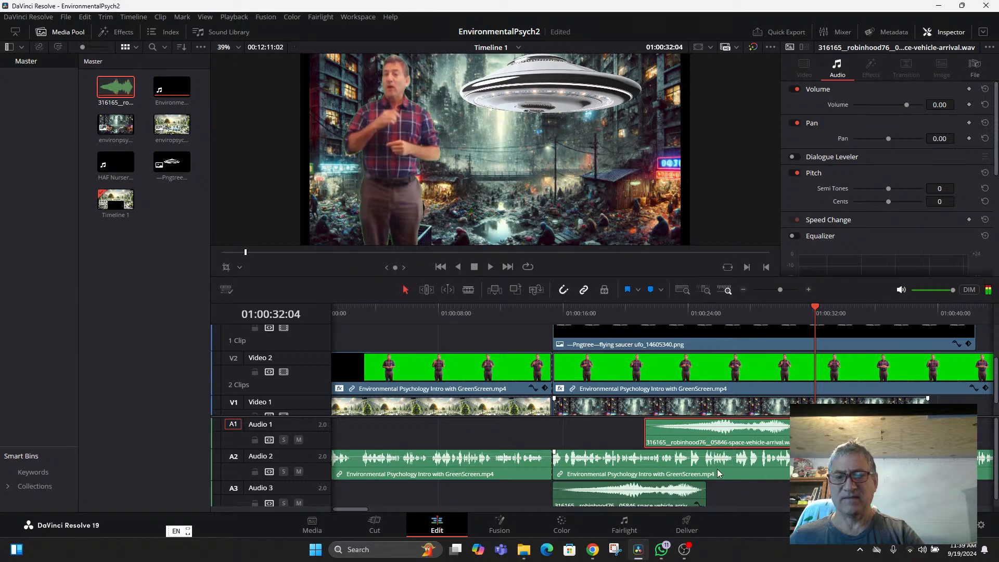
Place a third copy of the arrival sound on Audio 3 at about 01:00:30, play the section, and save the project
left_click_drag(116, 88, 800, 490)
left_click(780, 311)
key("space")
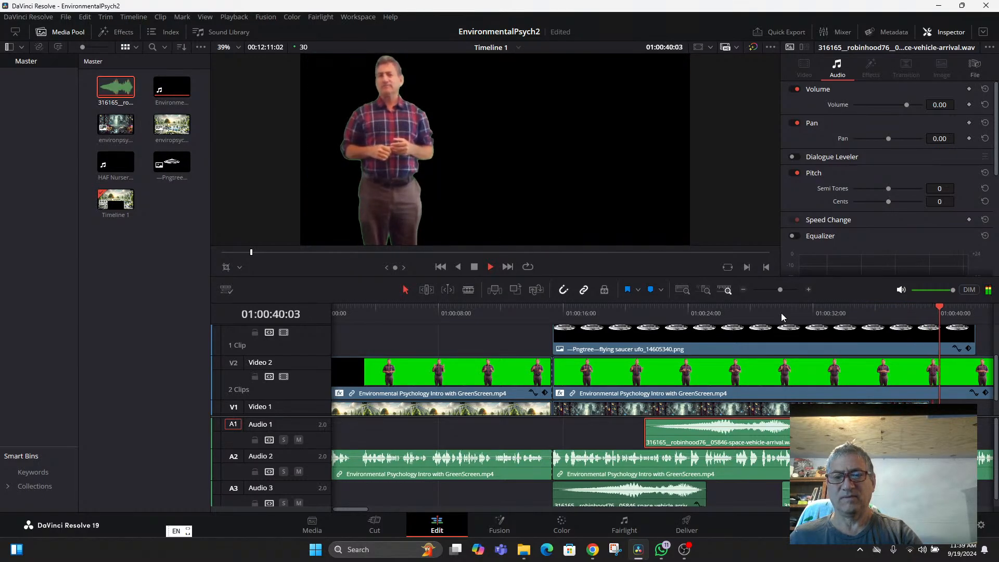
key("space")
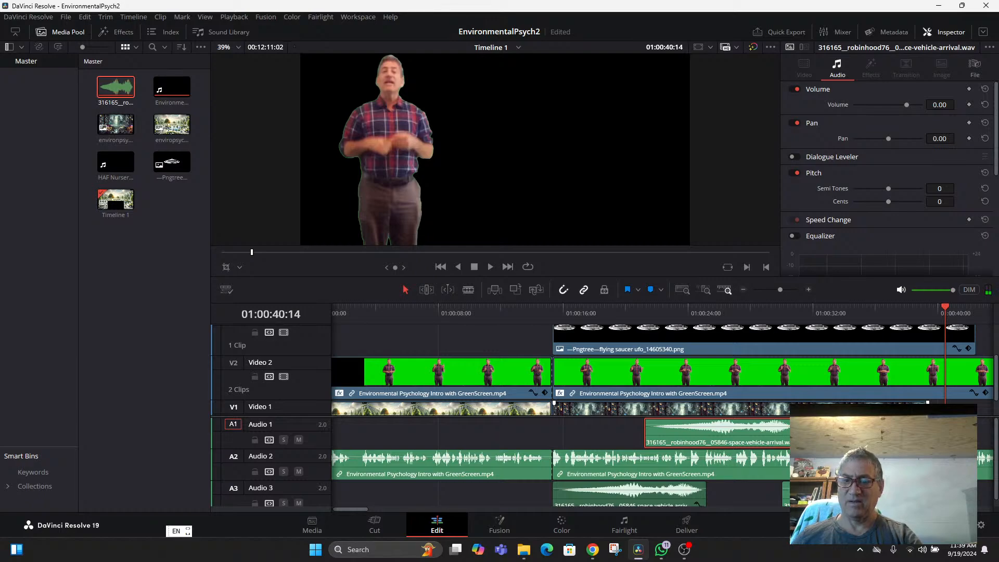
key("ctrl+shift+a")
key("ctrl+s")
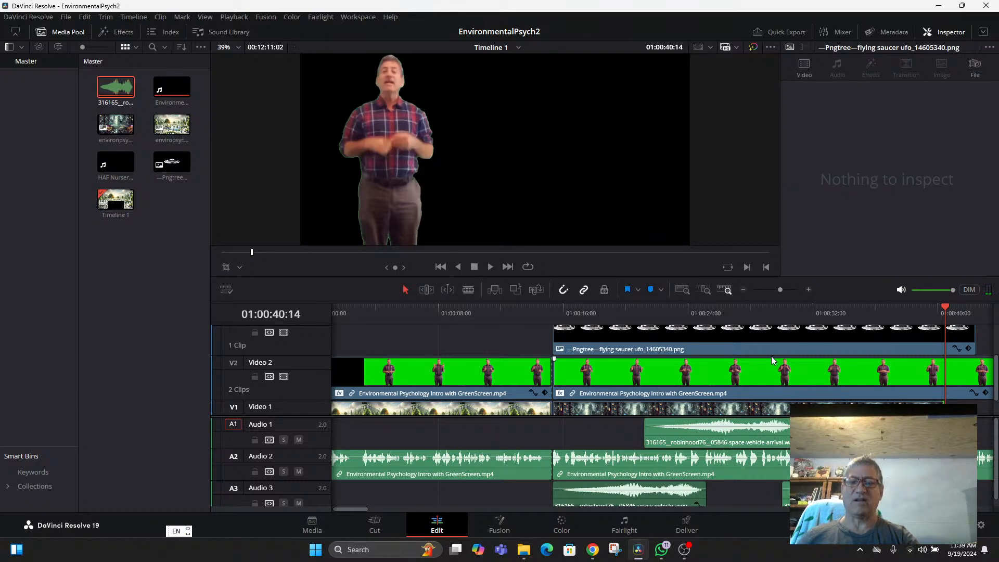
Move the playhead to 01:00:23:08 and rename the Video 4 track to Titling
left_click_drag(698, 311, 678, 361)
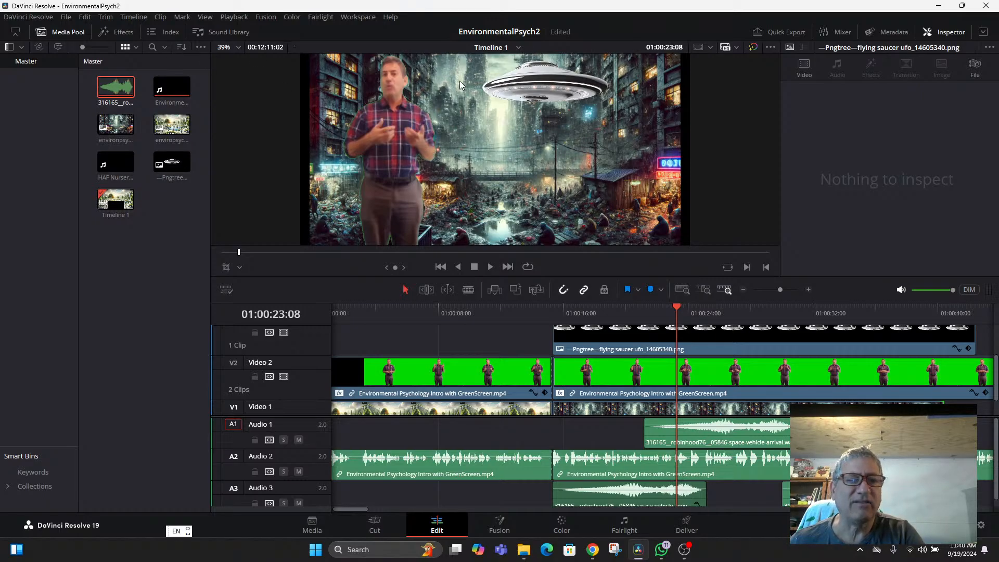
scroll(288, 359, "up", 2)
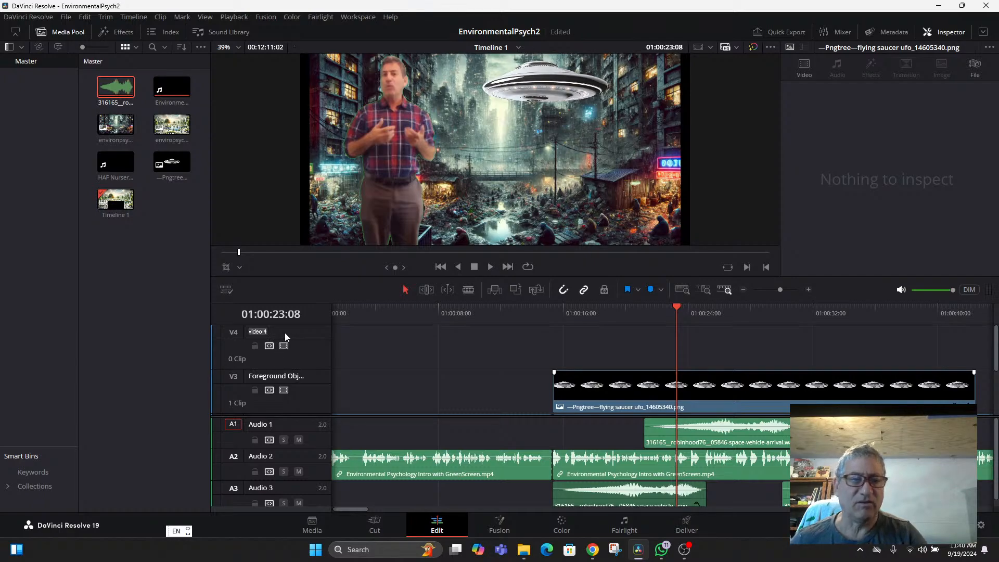
type("TR")
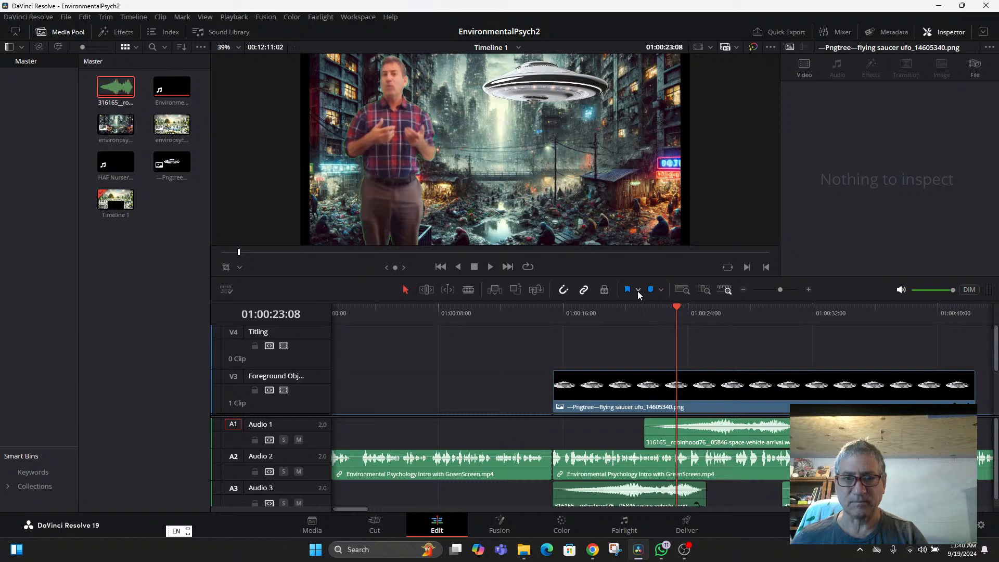
Look through the available workspace, clip, file, Fairlight and Fusion commands for a way to add a title
left_click(360, 17)
mouse_move(382, 31)
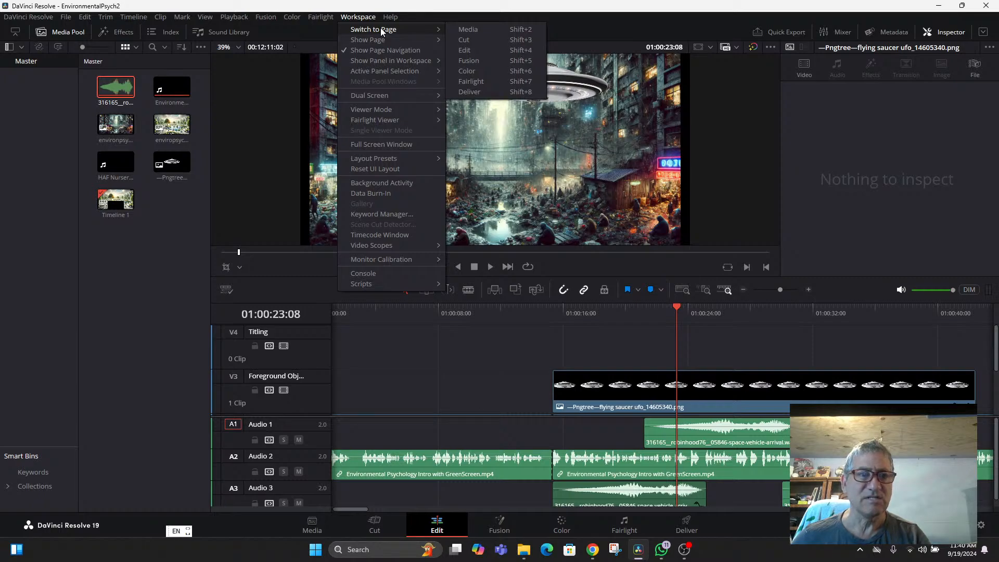
left_click(291, 32)
left_click(159, 16)
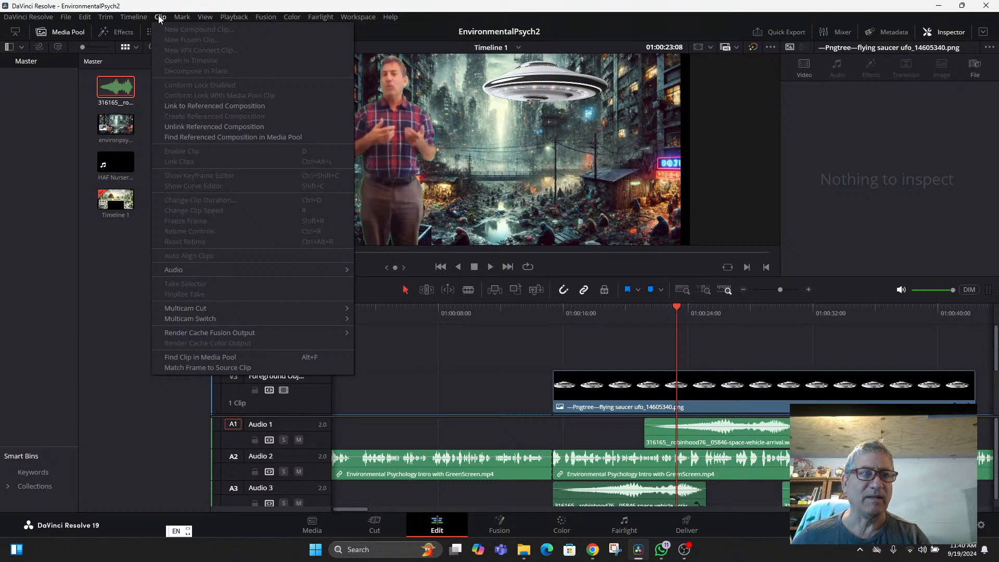
left_click(104, 16)
mouse_move(79, 19)
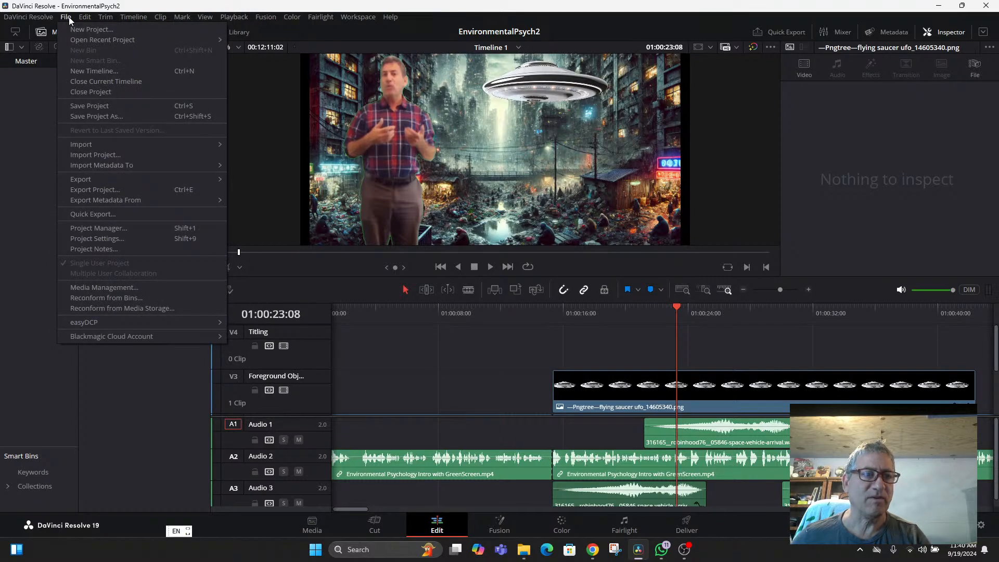
mouse_move(133, 16)
left_click(403, 353)
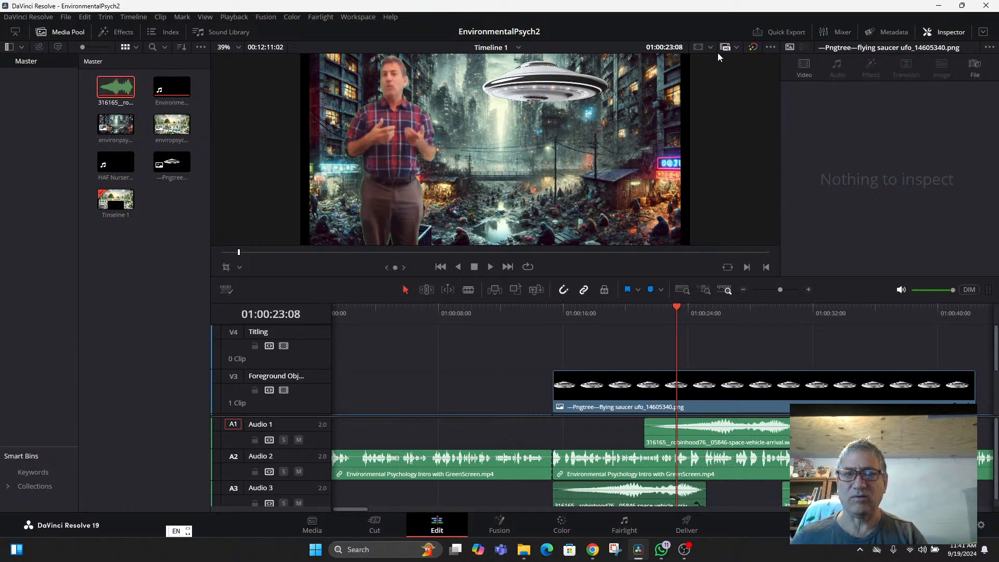
left_click(319, 16)
mouse_move(343, 20)
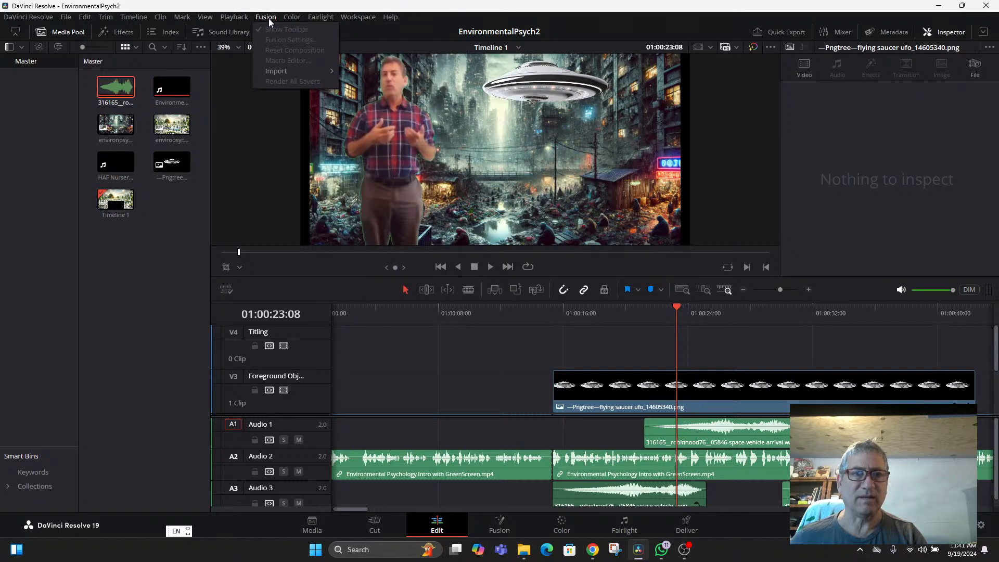
Switch to Chrome and search the web for "titling in davinci resolve 19"
left_click(592, 549)
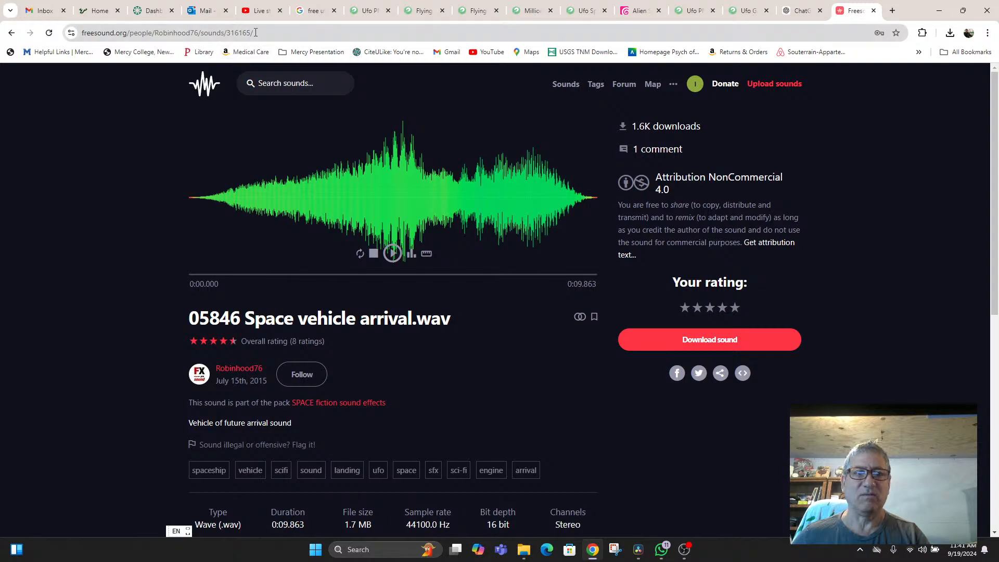
left_click(255, 32)
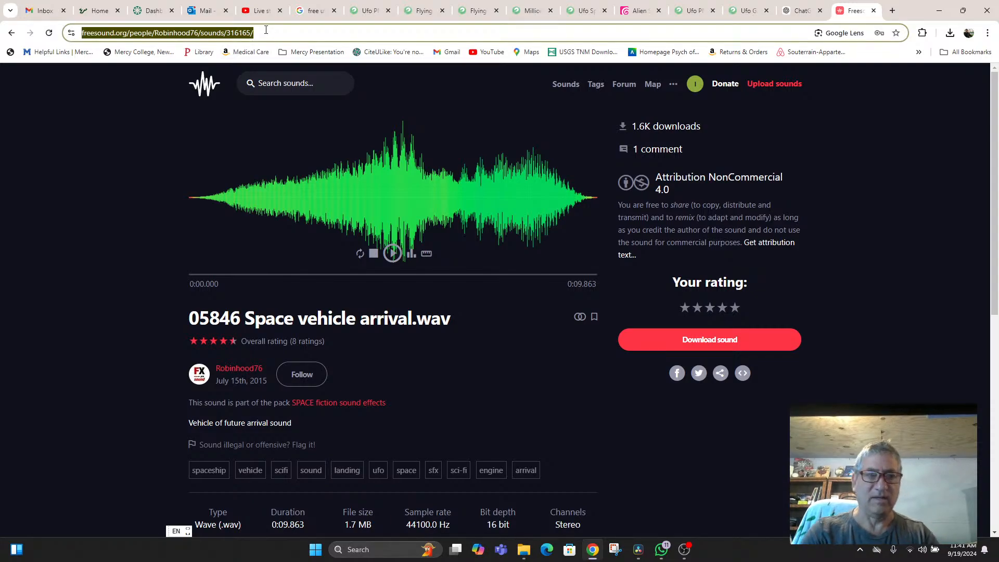
type("titling in d")
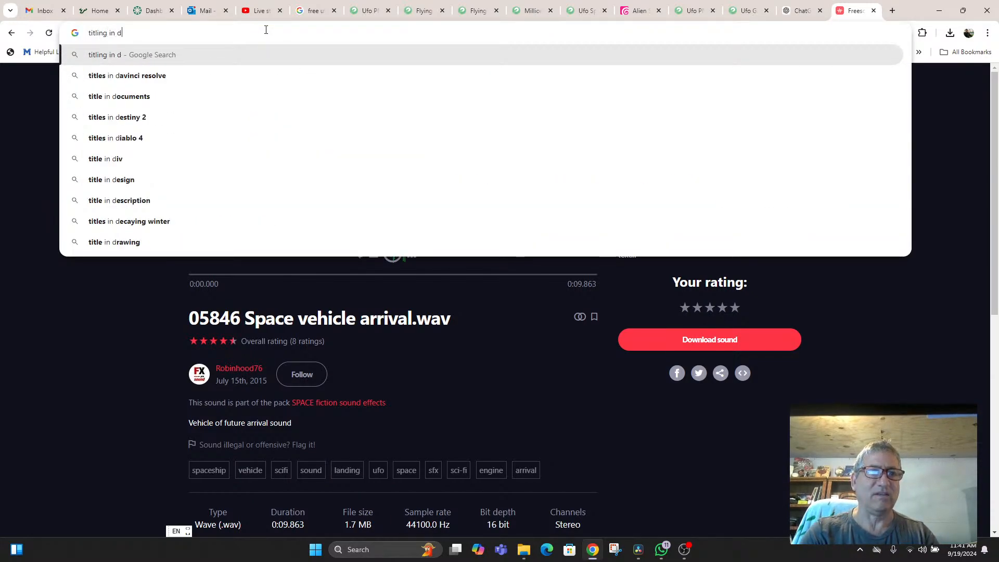
type("avinci resolve")
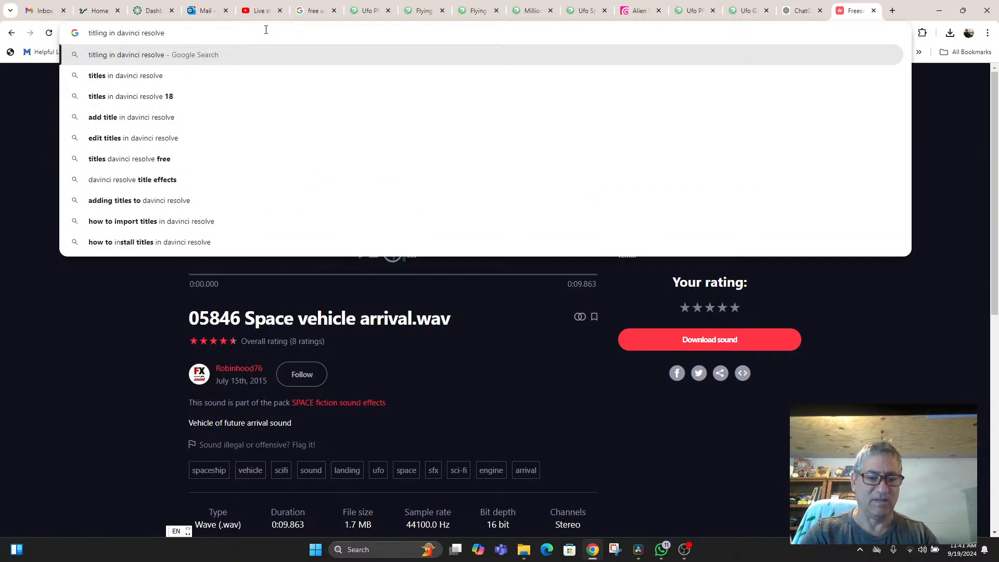
type(" 19")
key("Return")
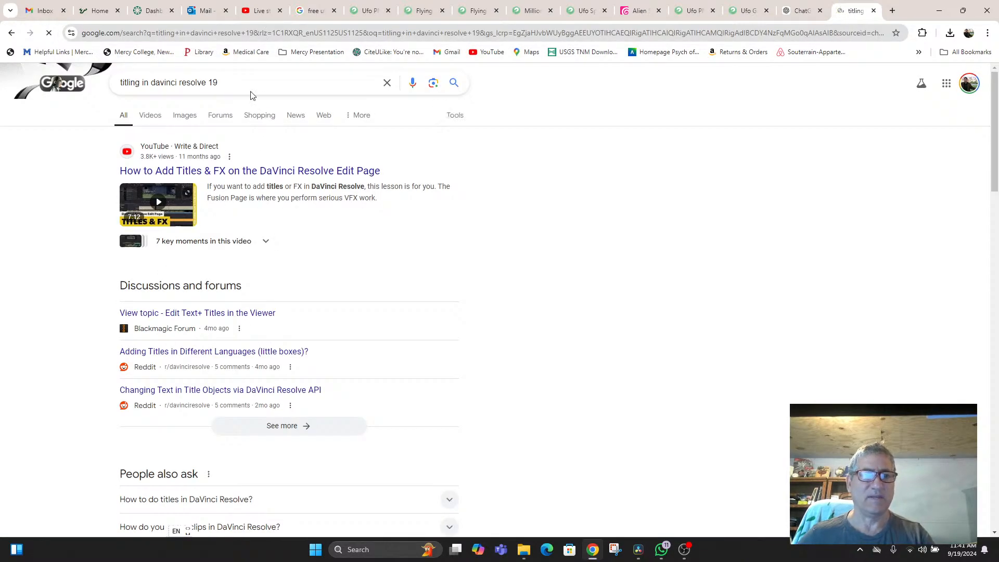
Browse the search results and open the "How to Create Titles in DaVinci Resolve | 1 Minute Tutorial" video
mouse_move(178, 206)
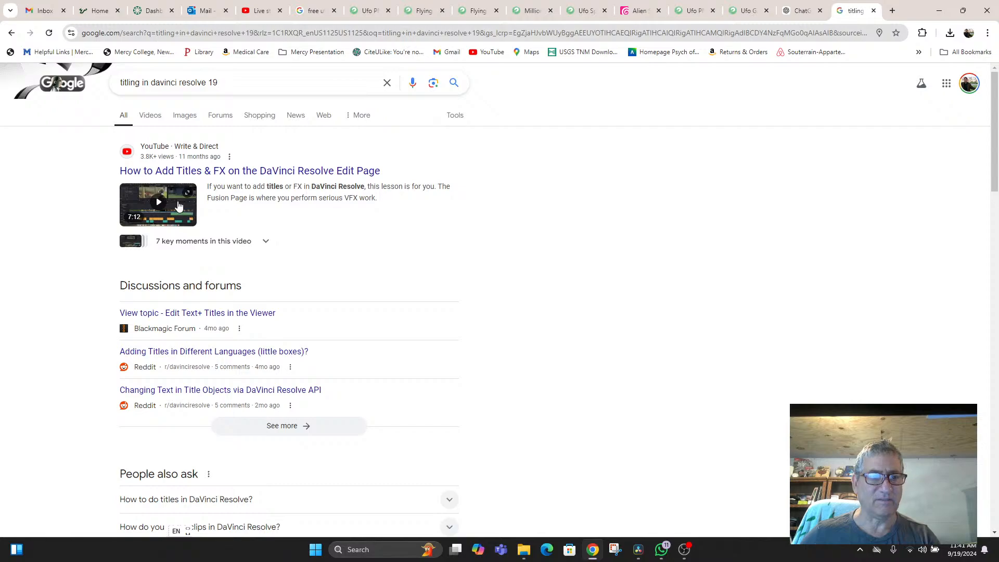
left_click_drag(206, 188, 271, 346)
scroll(290, 341, "down", 3)
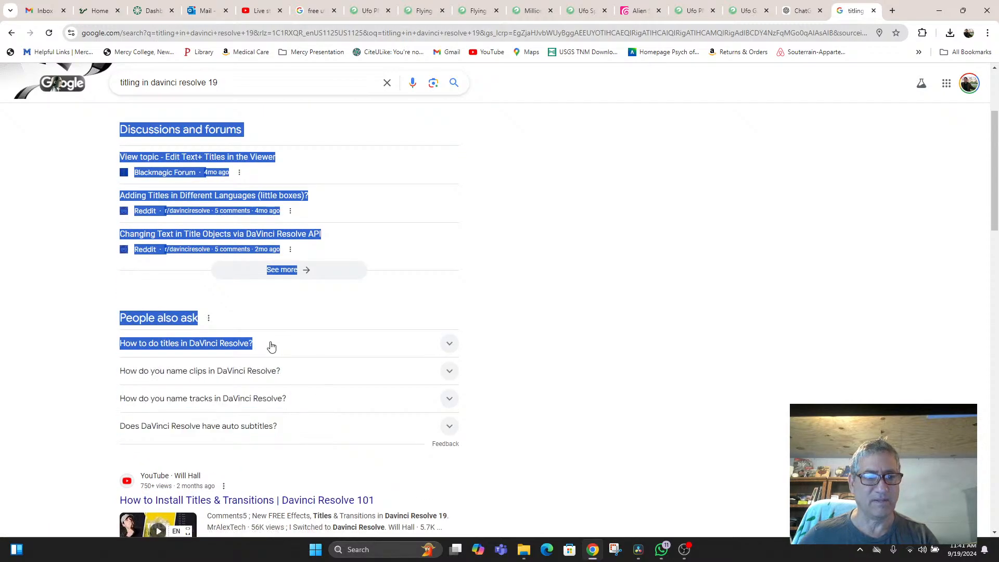
left_click(271, 346)
scroll(461, 372, "down", 5)
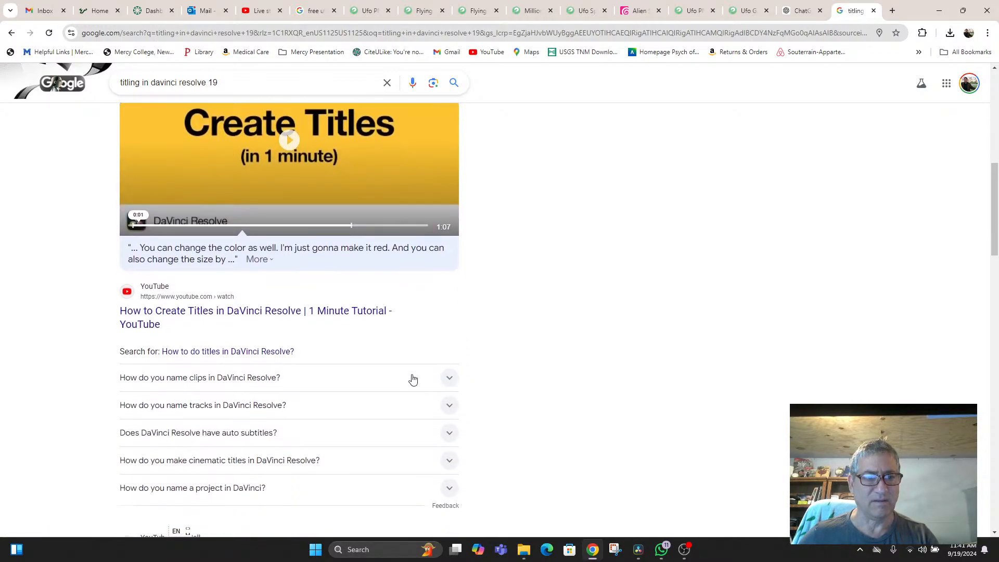
scroll(352, 384, "down", 6)
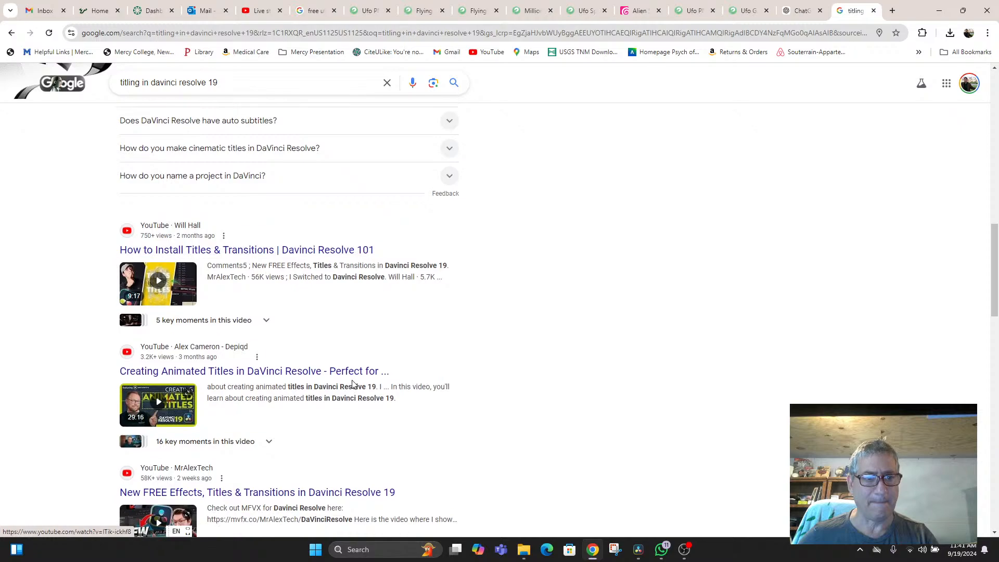
scroll(352, 384, "up", 10)
left_click(352, 383)
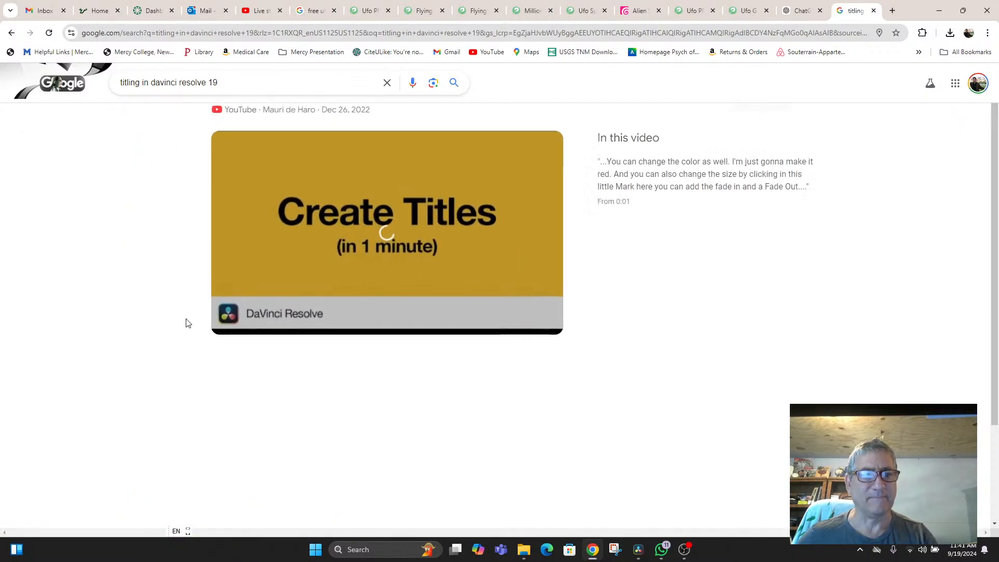
Watch the titles tutorial from about 0:12, partly in full screen, and pause it at 0:20
mouse_move(281, 314)
left_mouse_down()
mouse_move(255, 313)
mouse_move(293, 314)
left_mouse_up()
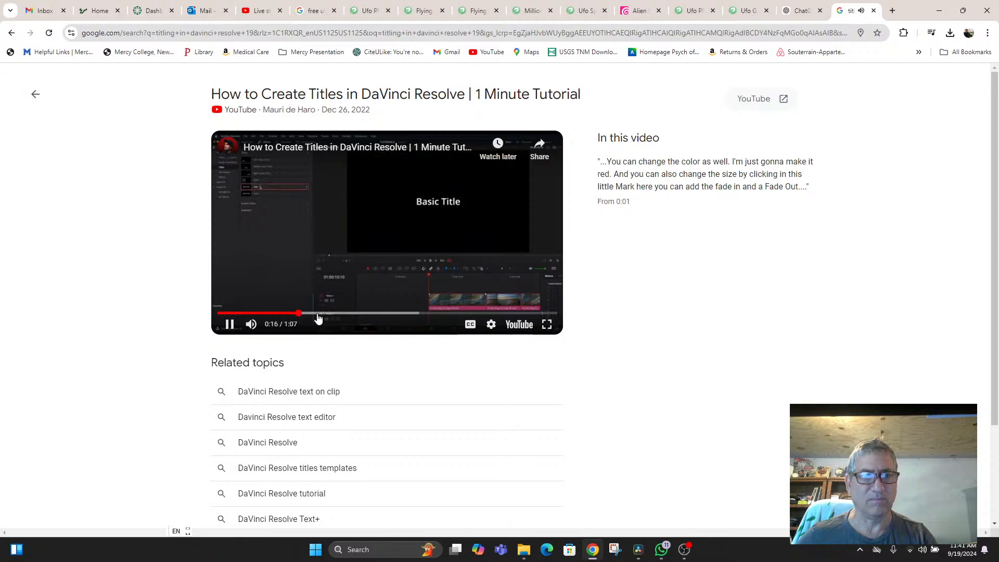
left_click(276, 314)
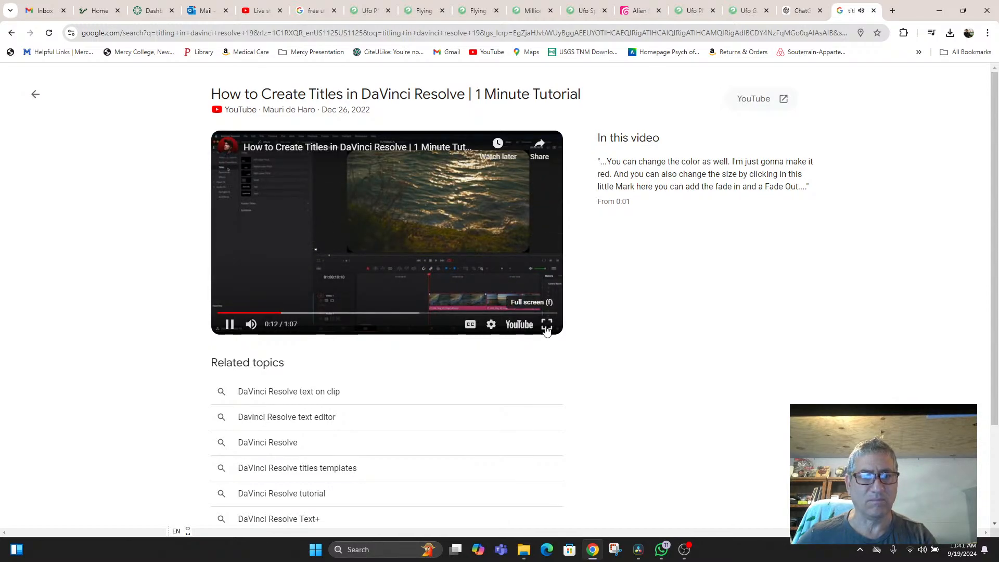
left_click(547, 324)
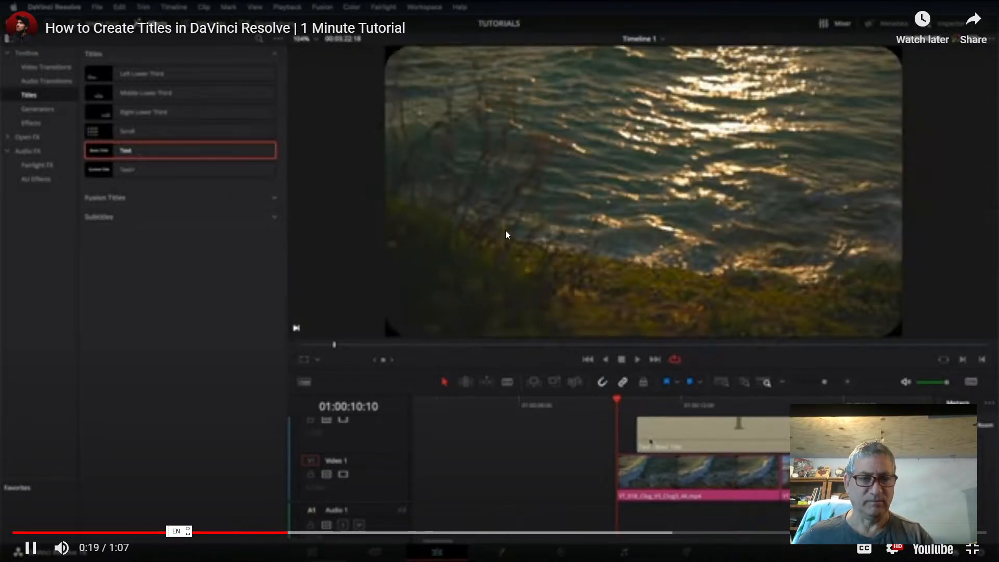
key("Escape")
left_click(229, 324)
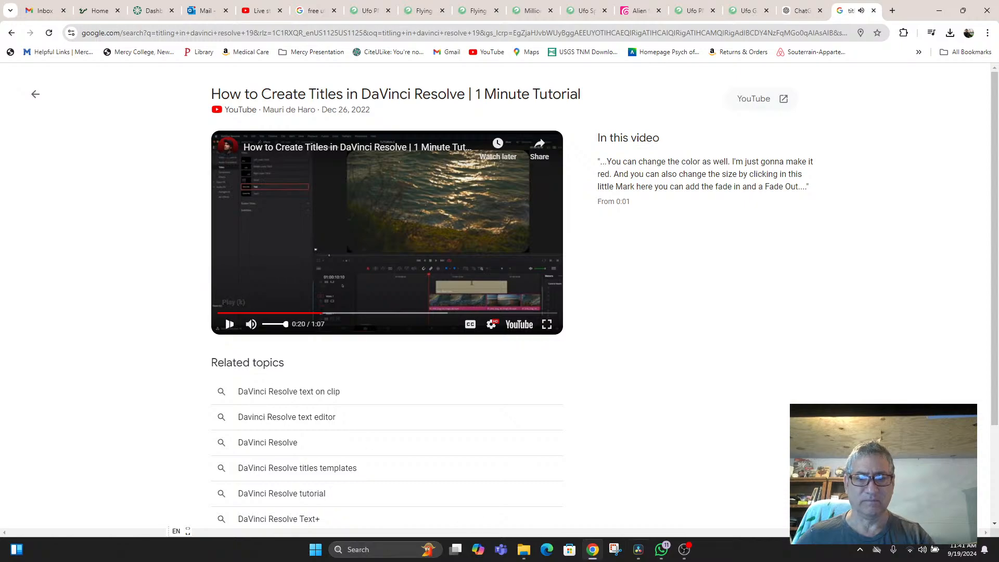
Switch to DaVinci Resolve and add the Comic Title Fusion title to the Titling track, aligned with the start of the flying saucer clip
left_click(638, 550)
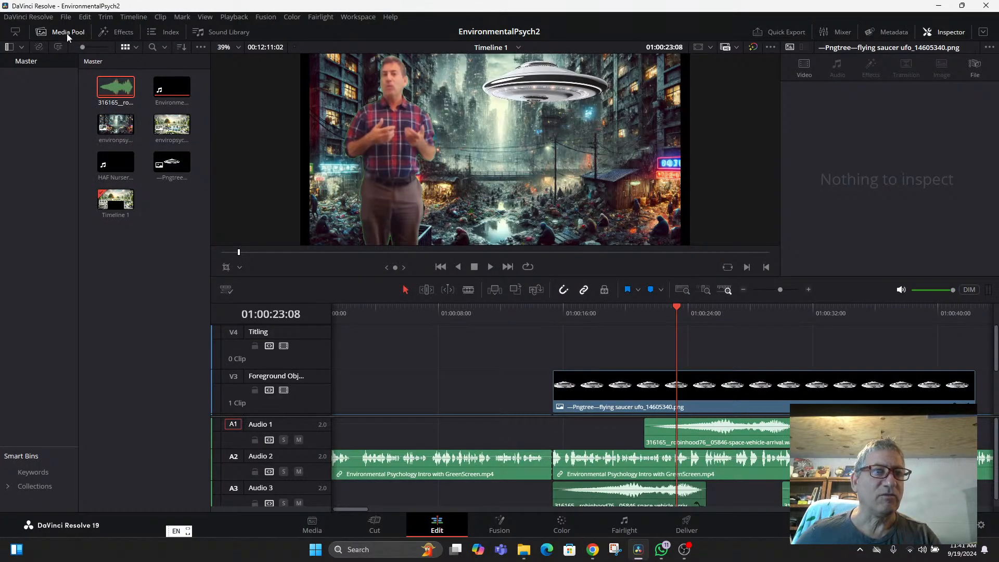
left_click(122, 33)
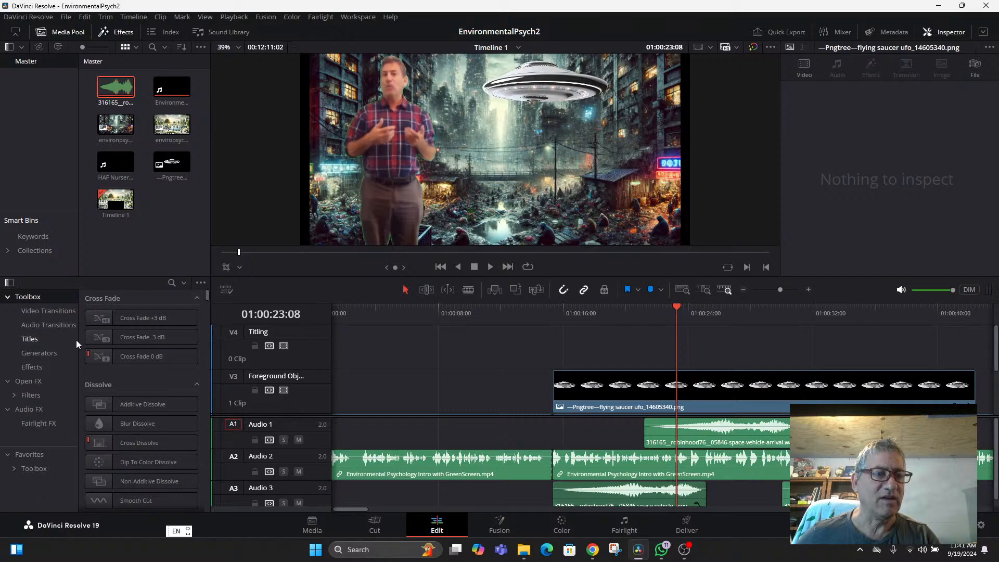
scroll(86, 347, "down", 2)
left_click(23, 339)
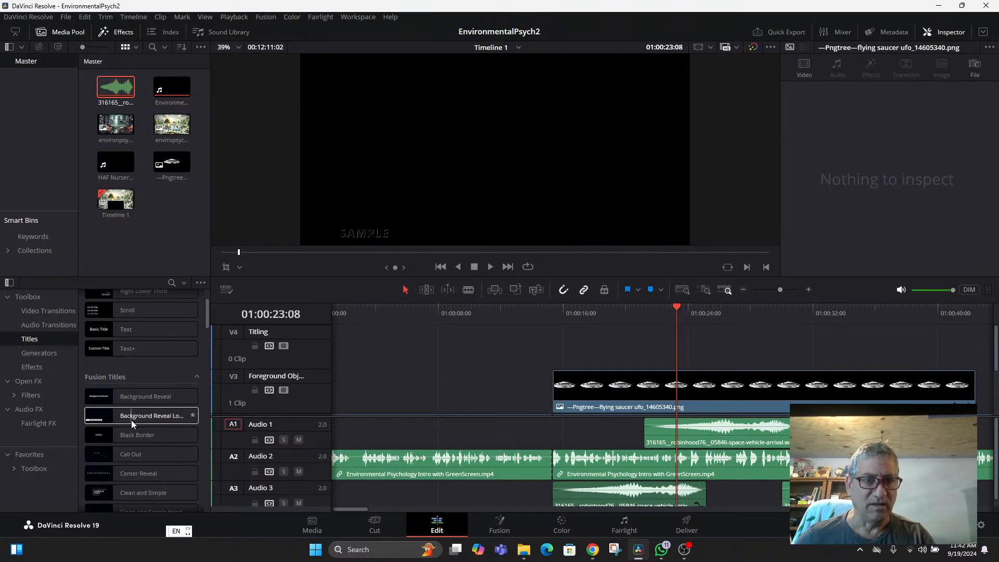
scroll(131, 420, "down", 3)
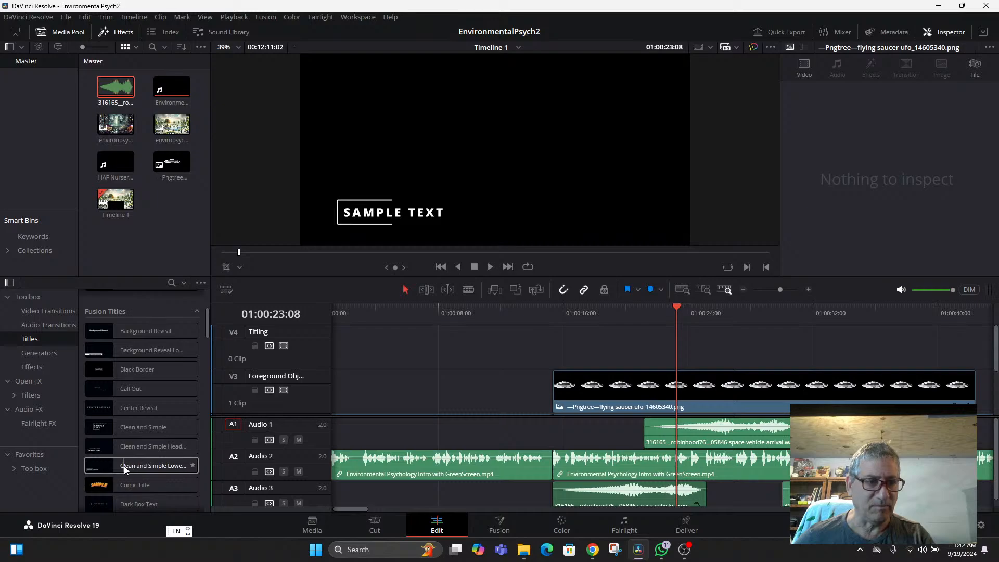
left_click_drag(119, 482, 554, 361)
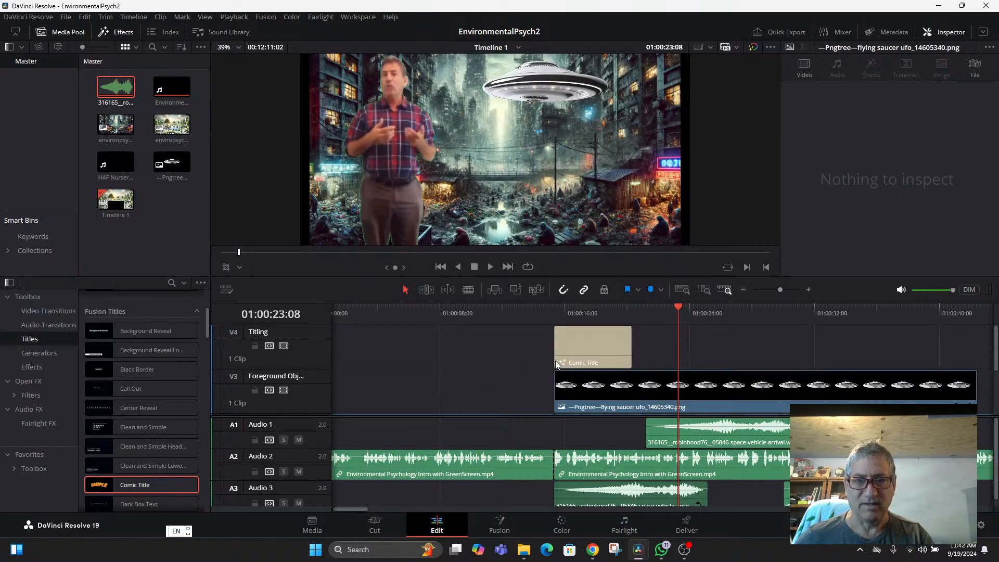
Move the playhead into the Comic Title clip and replace its sample text with "They're Here!"
left_click(571, 311)
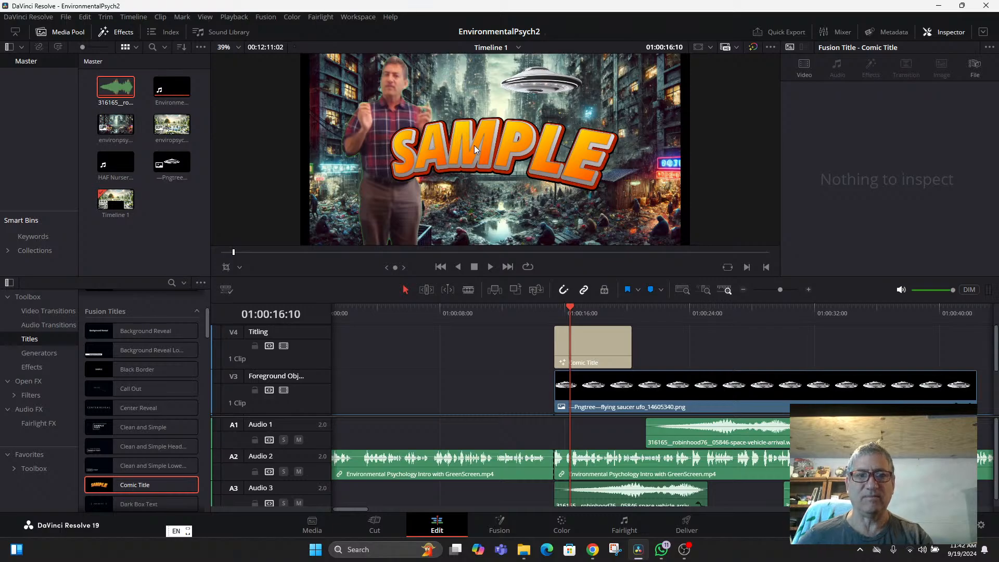
left_click(595, 347)
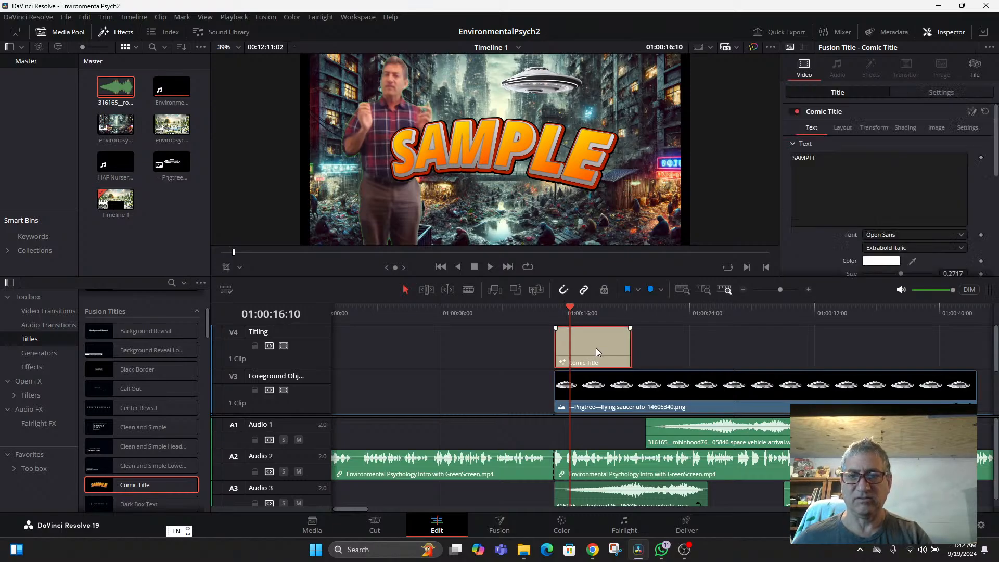
left_click_drag(836, 165, 781, 155)
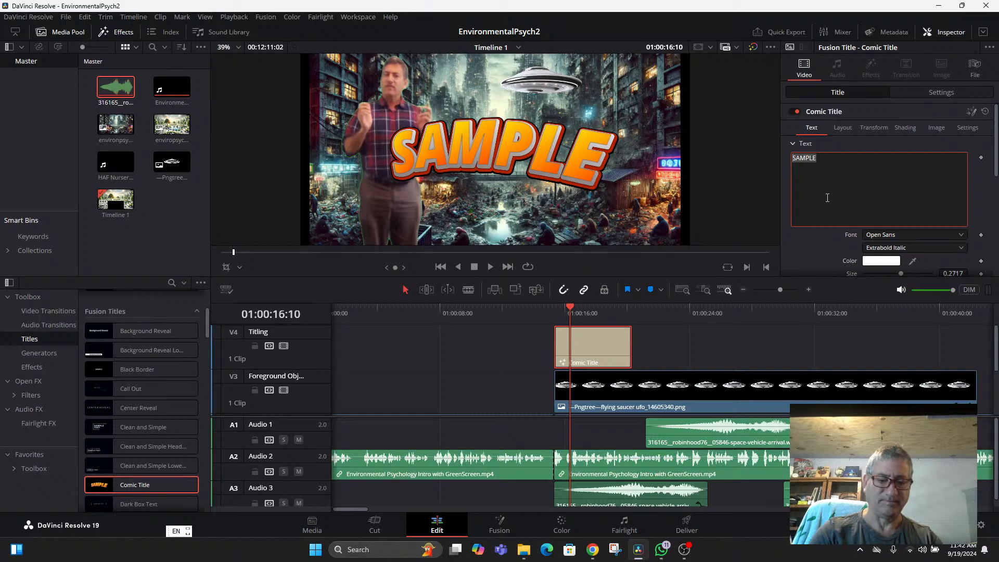
type("How")
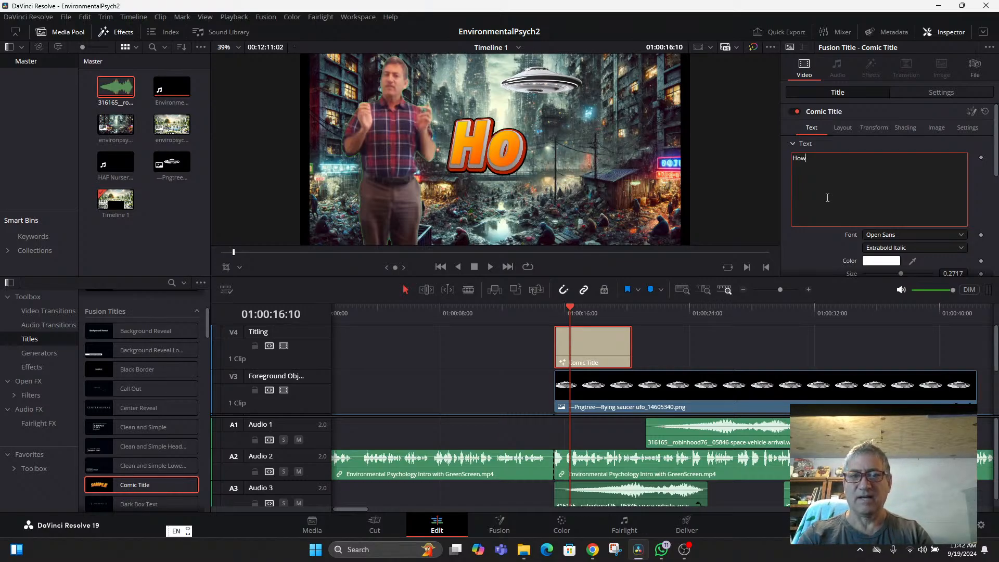
key("BackSpace")
key("BackSpace")
key("BackSpace")
key("BackSpace")
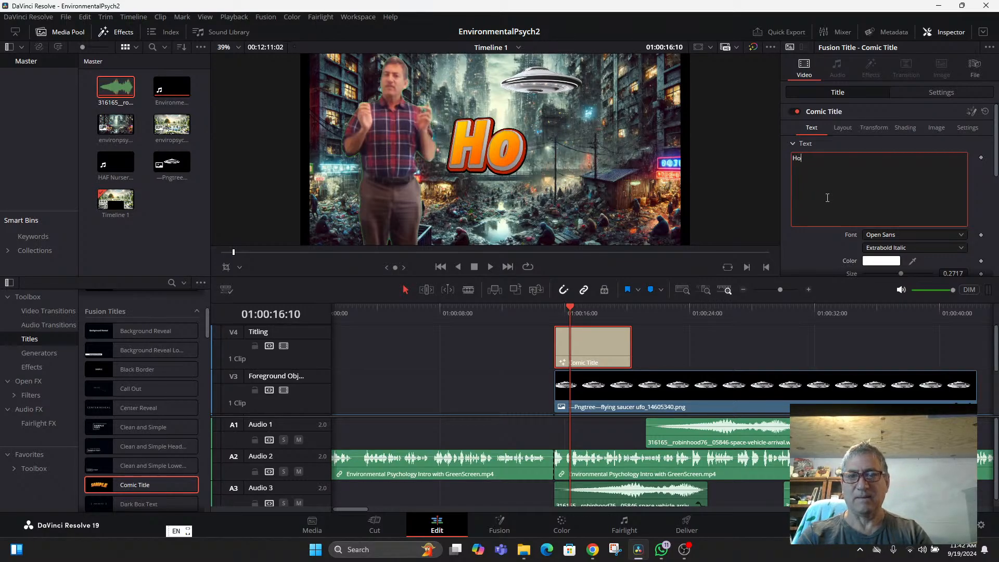
type("They")
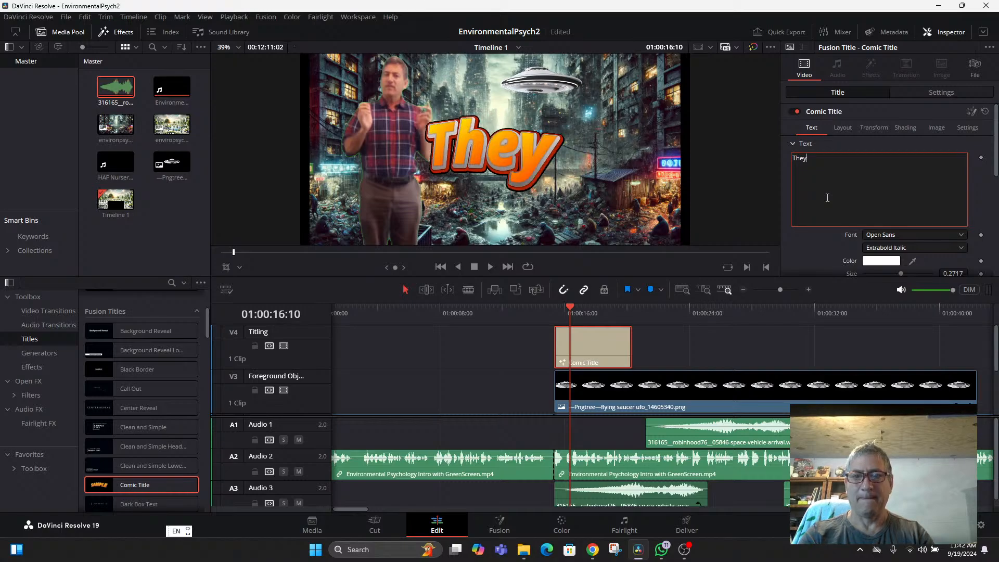
type("'re Here!")
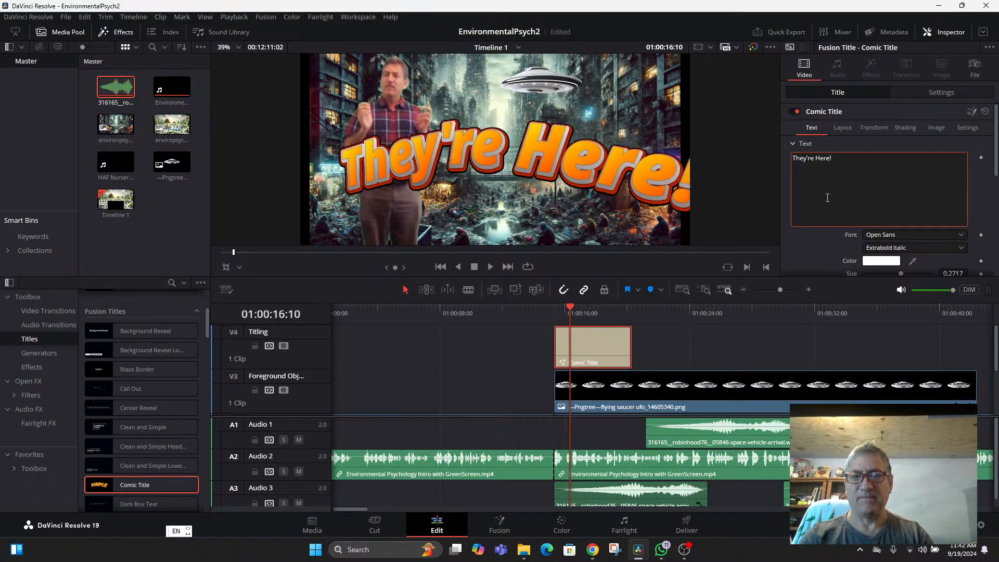
Reduce the Comic Title's character transform size to 0.748 in X and Y
left_click(877, 128)
scroll(904, 166, "down", 2)
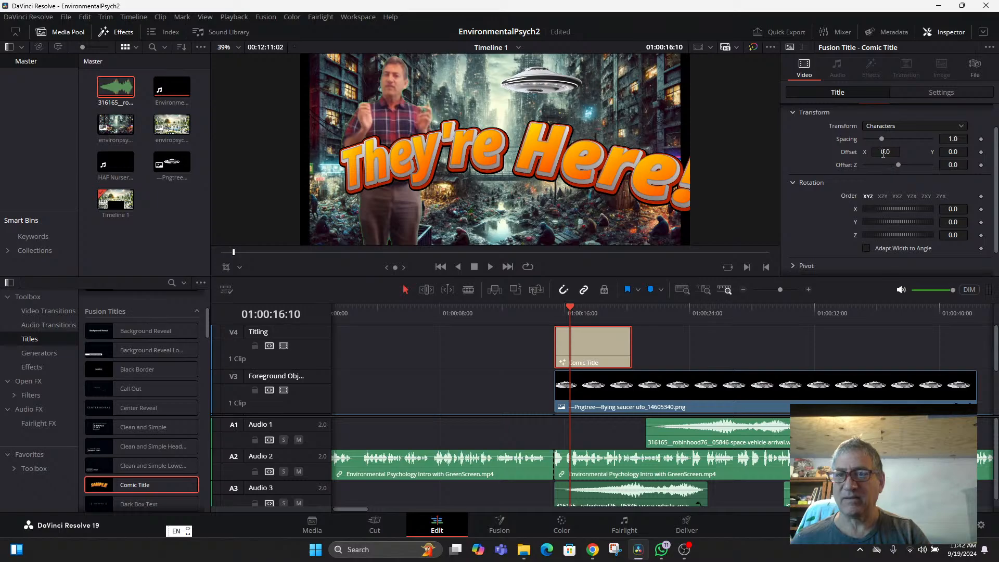
scroll(887, 201, "down", 1)
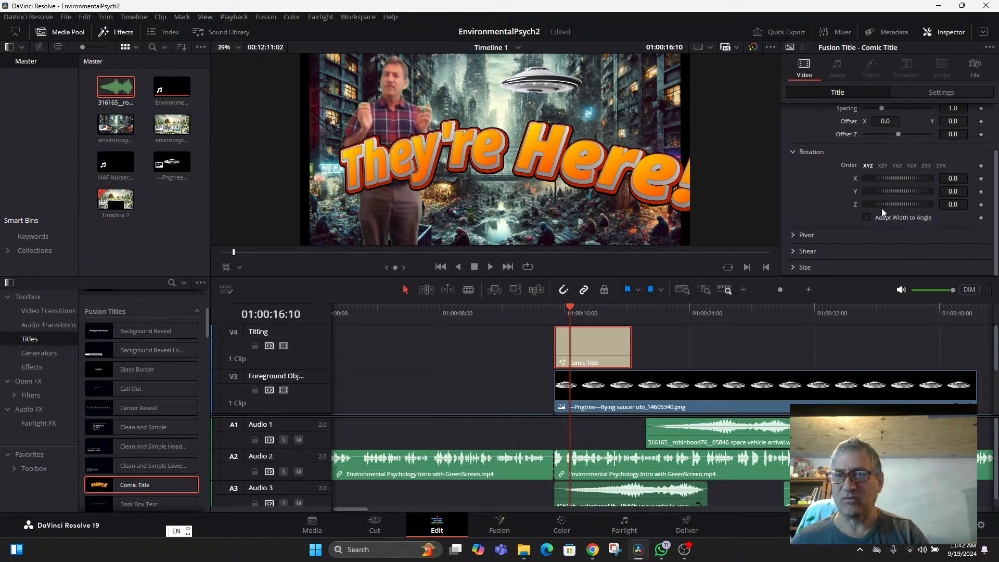
scroll(866, 226, "up", 2)
scroll(853, 245, "down", 2)
left_click(794, 268)
scroll(888, 248, "down", 1)
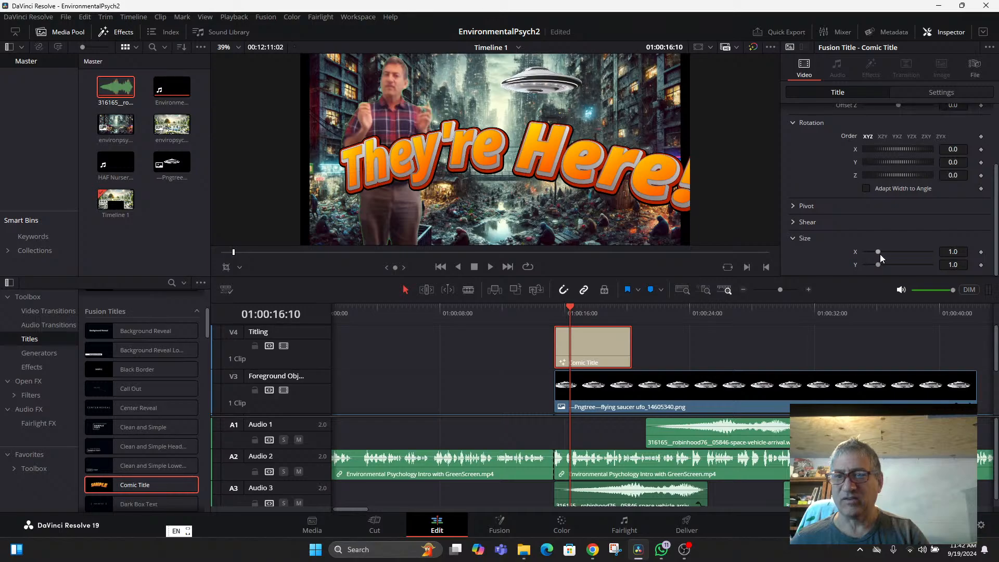
mouse_move(877, 253)
left_mouse_down()
mouse_move(878, 265)
mouse_move(873, 251)
left_mouse_up()
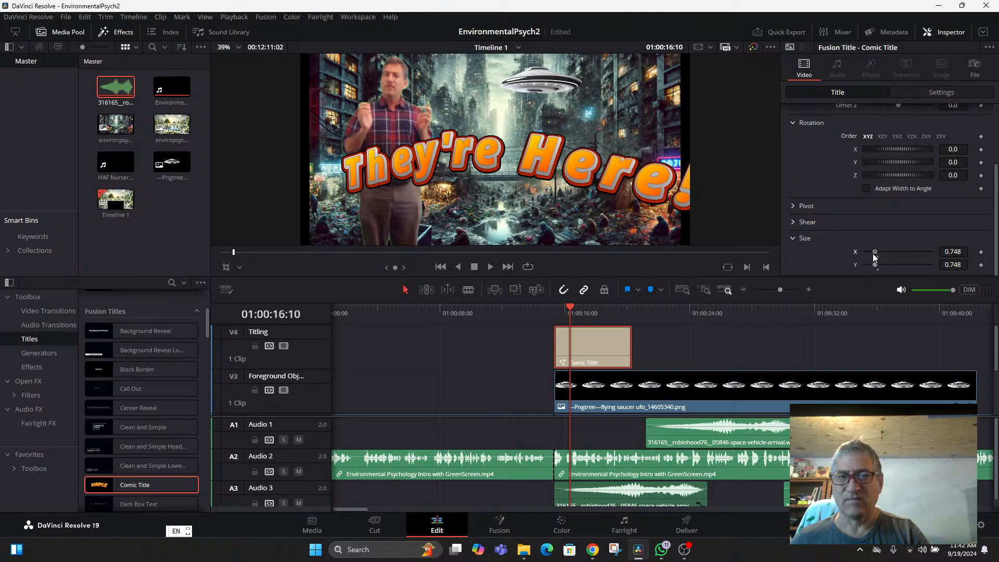
Reduce the Comic Title's text size to 0.0866 and look through its remaining text settings
scroll(938, 237, "up", 4)
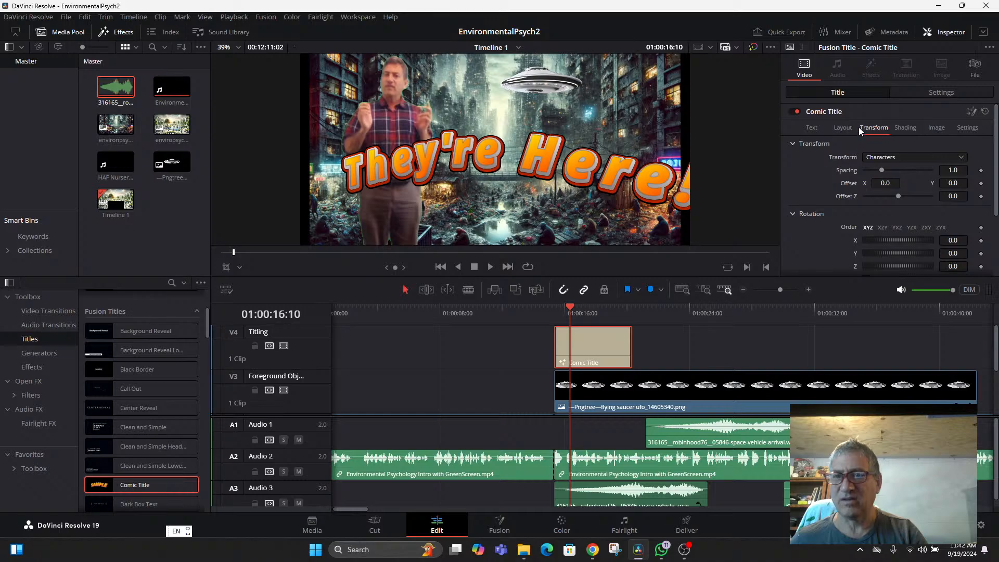
left_click(843, 128)
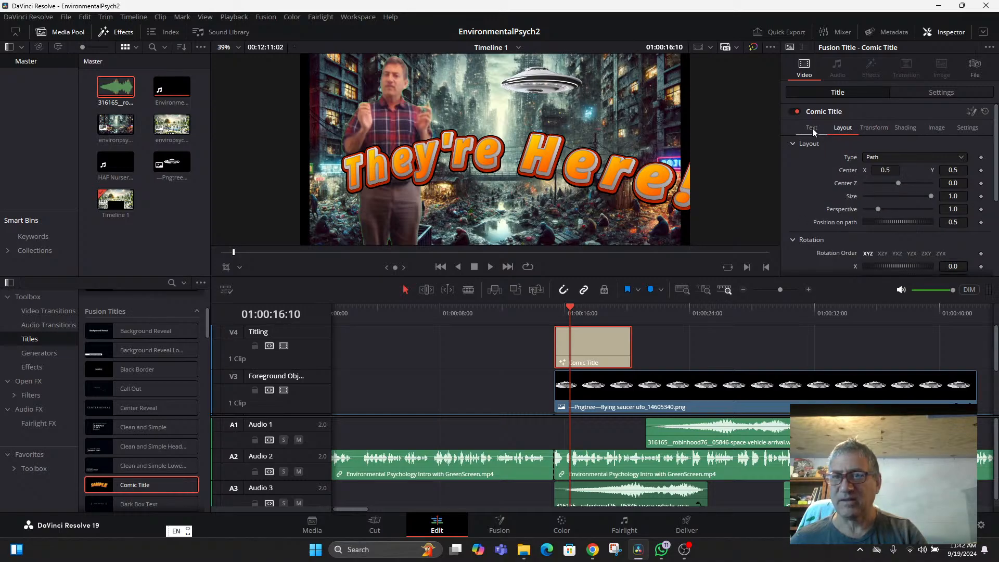
left_click(813, 128)
scroll(879, 208, "down", 3)
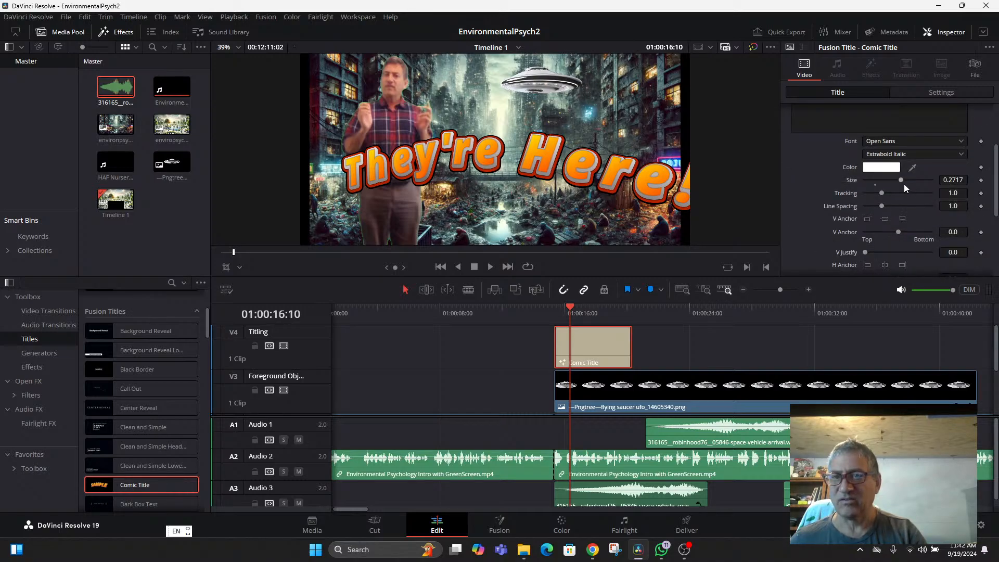
left_click_drag(904, 179, 882, 180)
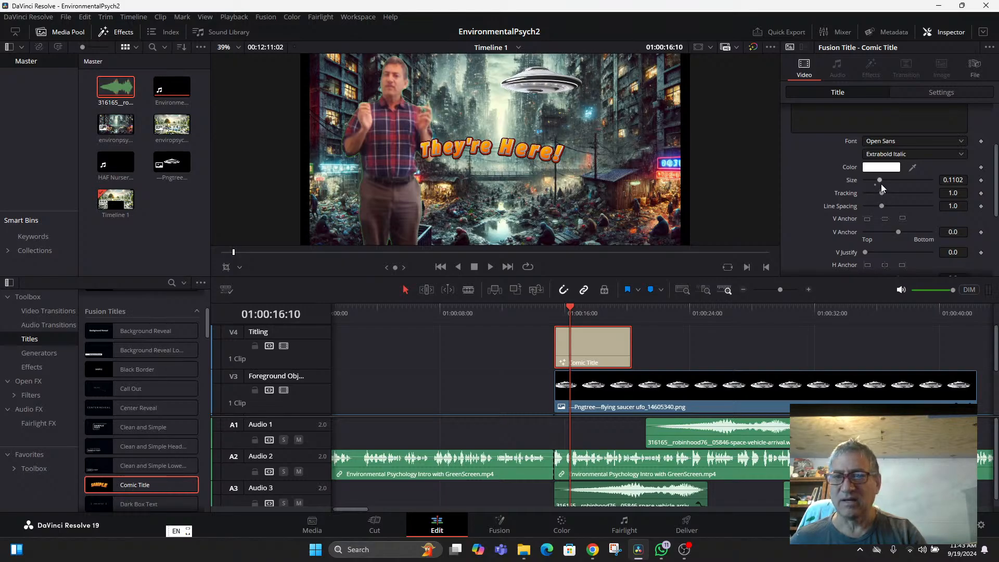
left_click_drag(880, 180, 877, 180)
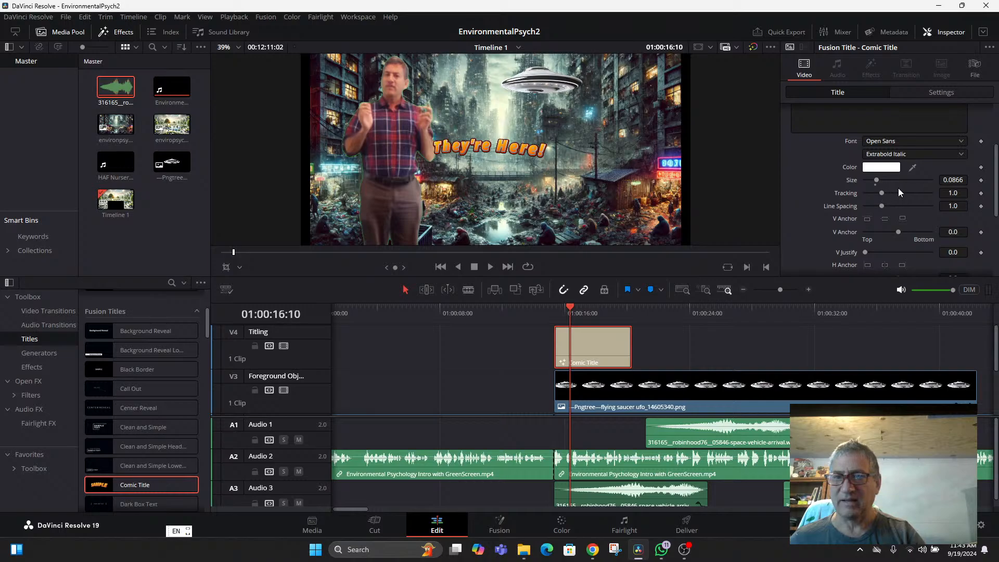
scroll(921, 206, "down", 3)
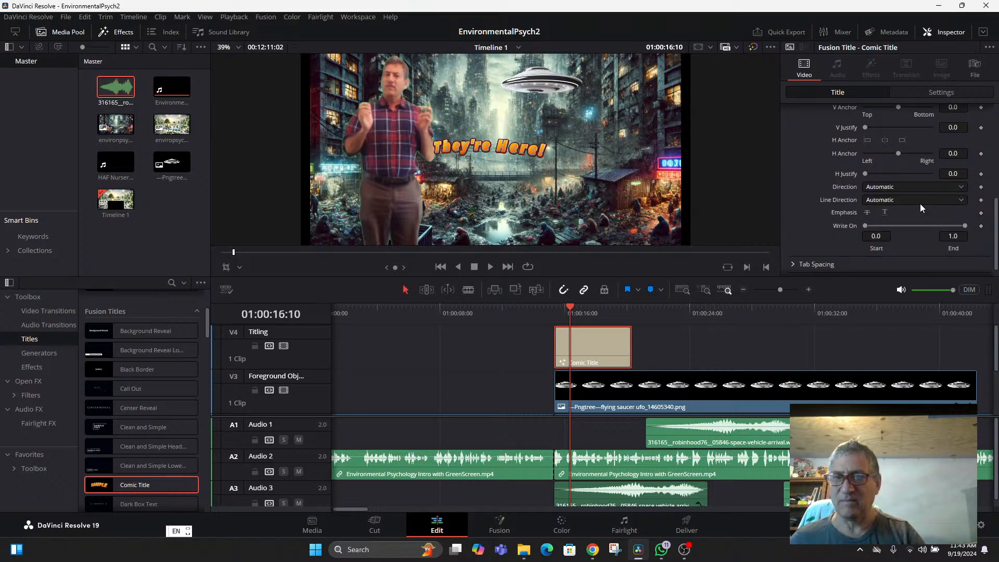
scroll(919, 209, "down", 1)
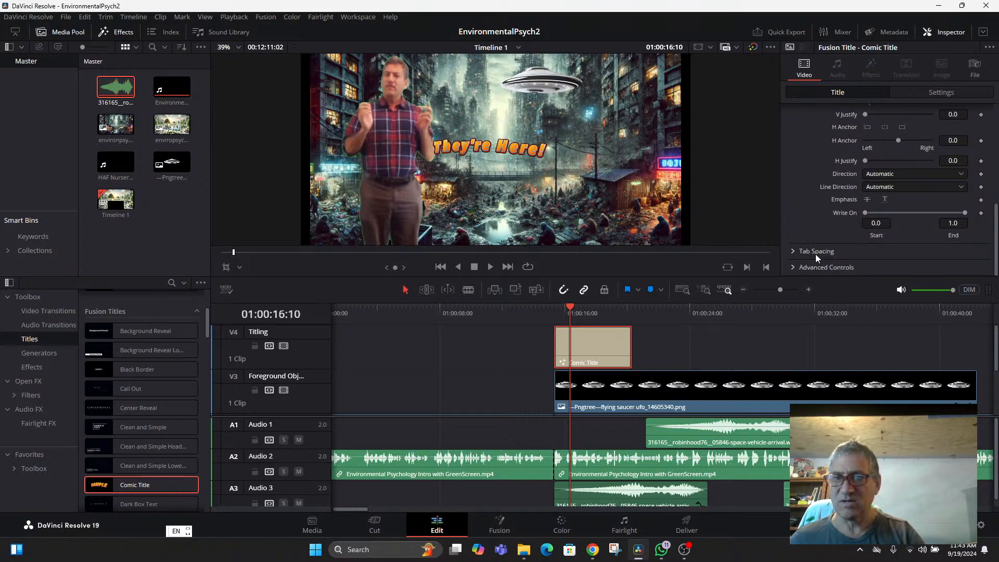
scroll(604, 172, "up", 2)
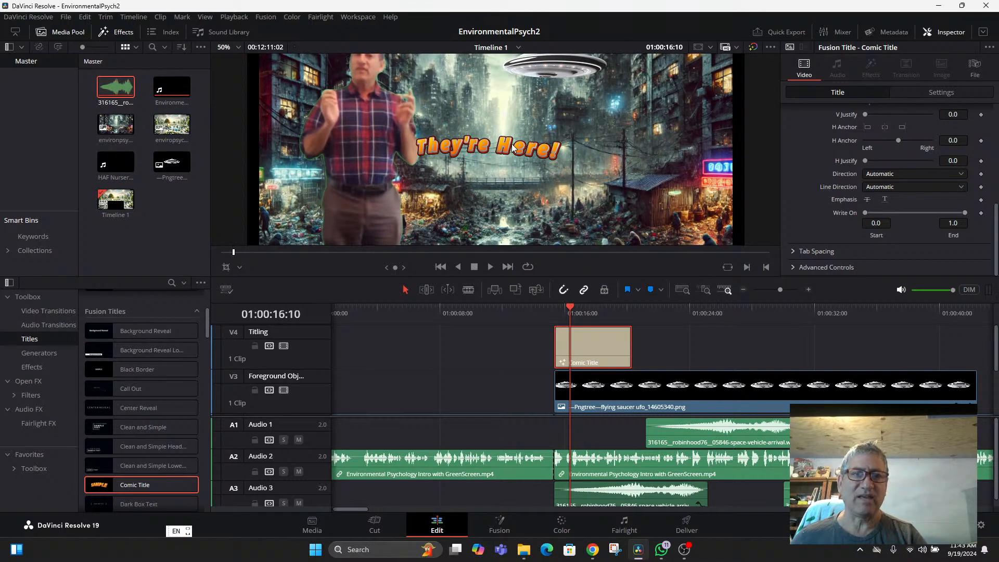
Switch to Chrome, watch the titles tutorial in full screen from 0:20 to 0:53, and leave full screen
left_click(592, 550)
left_click(229, 324)
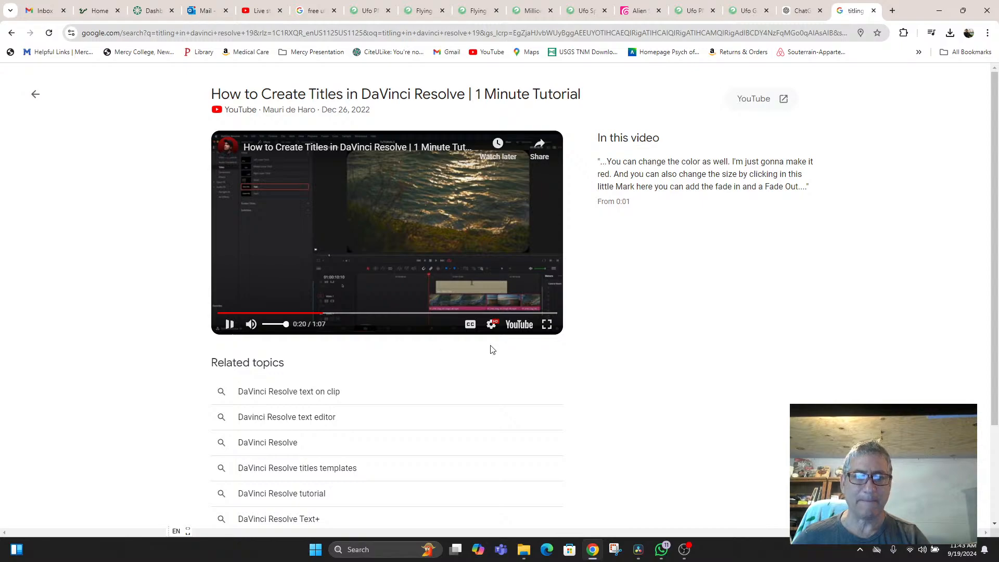
left_click(545, 325)
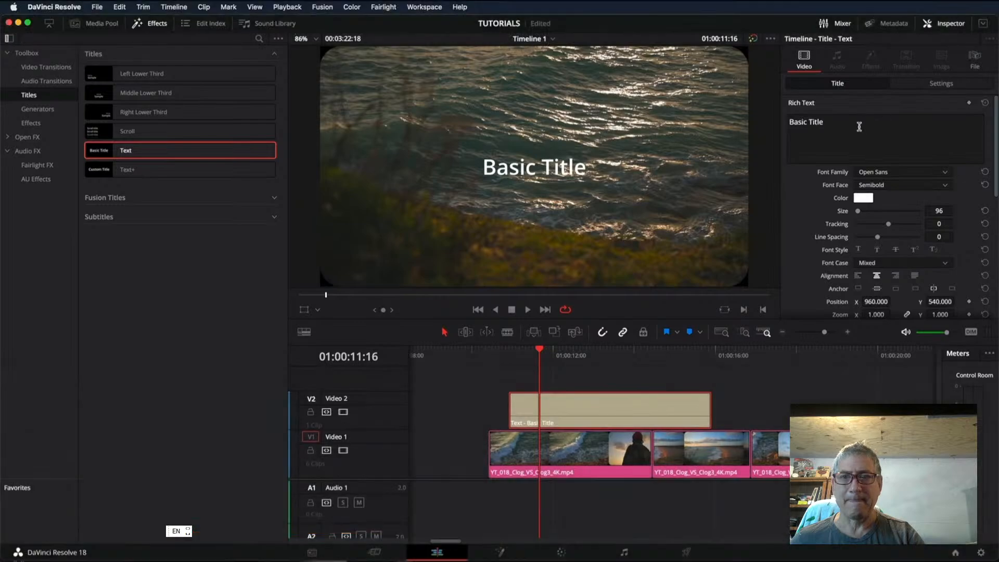
mouse_move(541, 333)
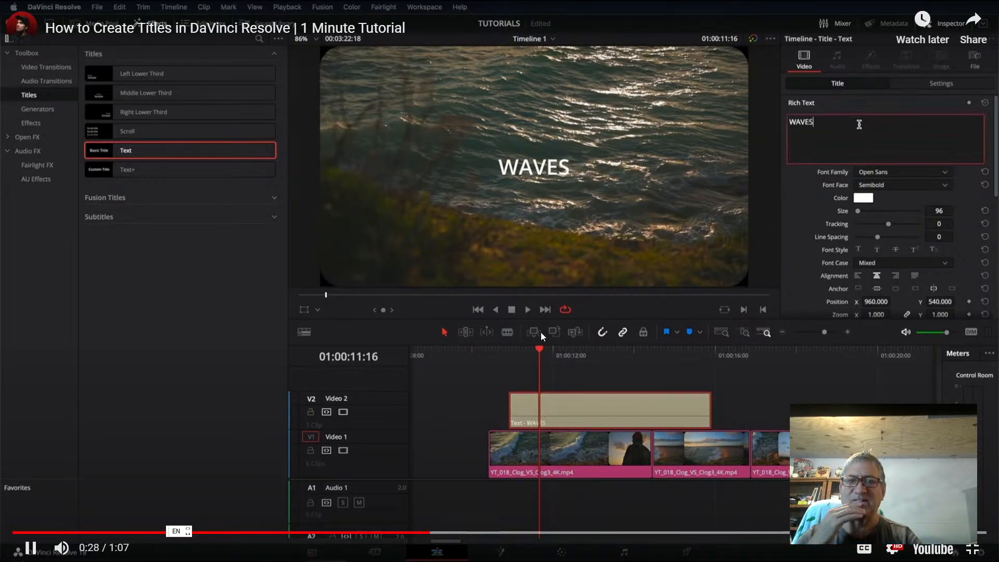
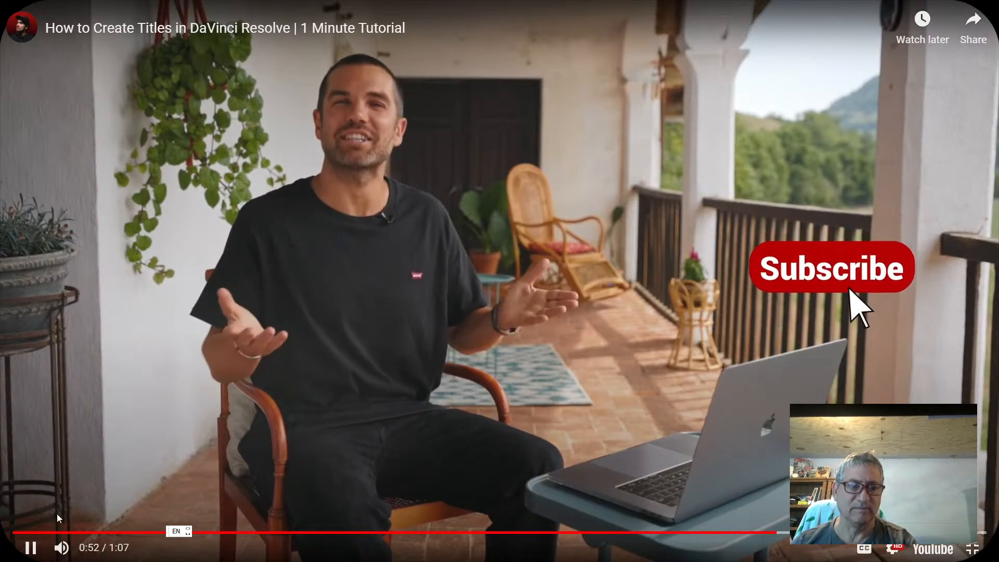
left_click(35, 555)
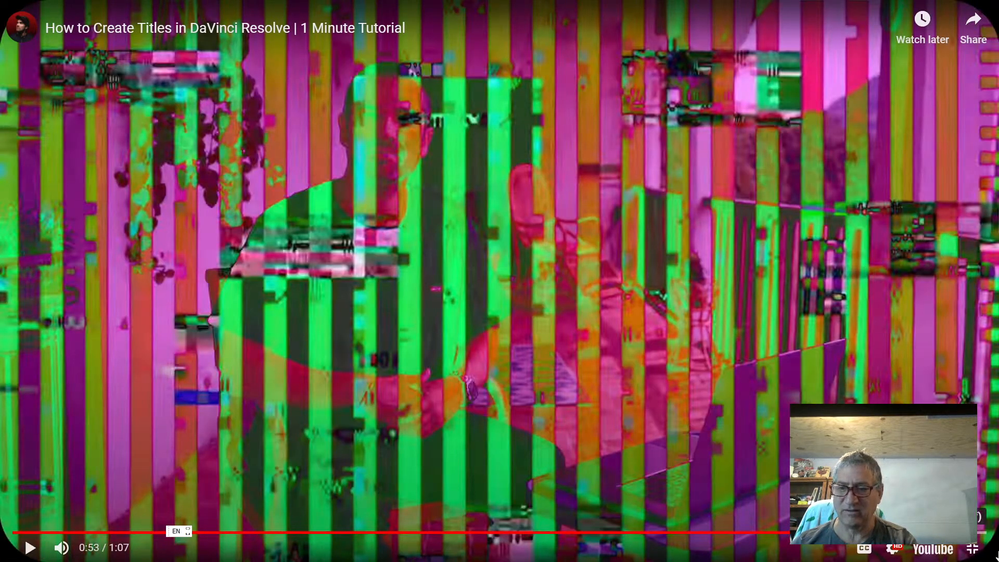
left_click(972, 550)
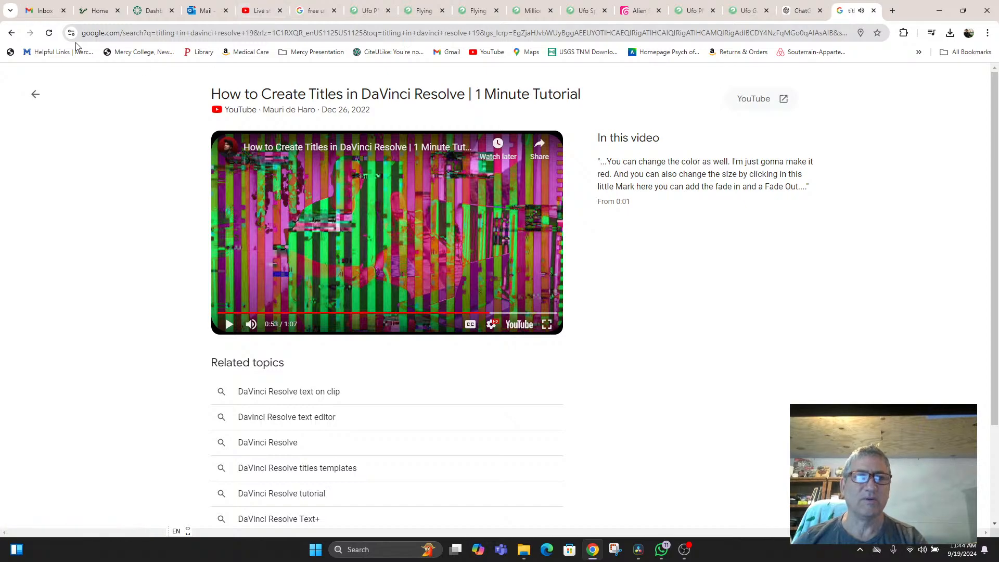
Return to the search results, browse the other DaVinci Resolve title tutorials, and switch to the ChatGPT conversation
left_click(11, 32)
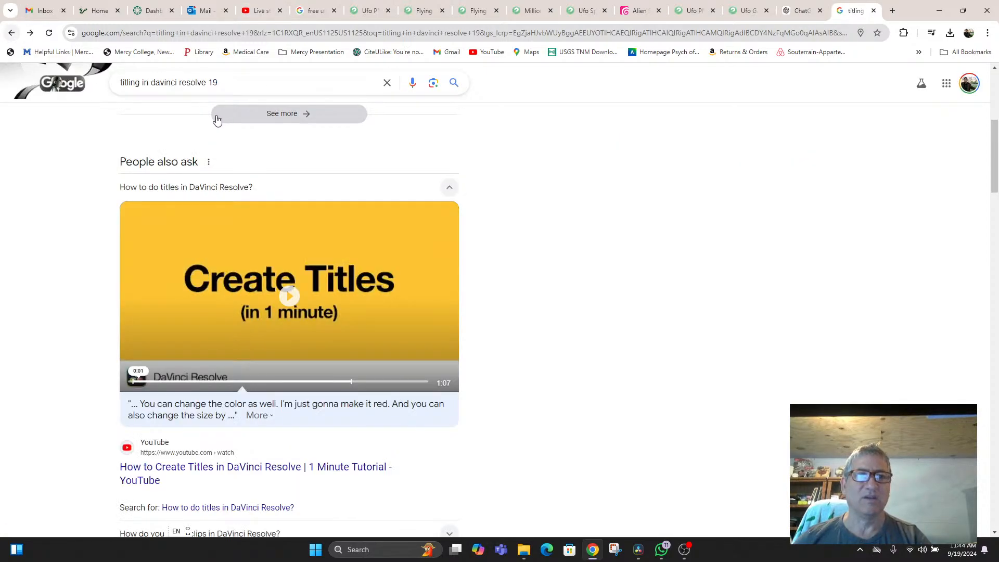
left_click(239, 85)
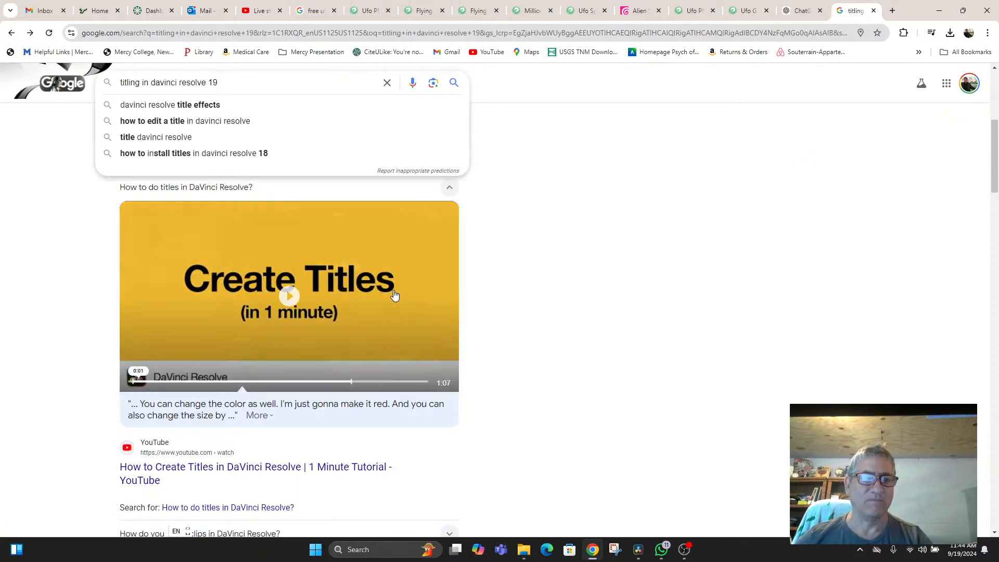
scroll(394, 312, "down", 7)
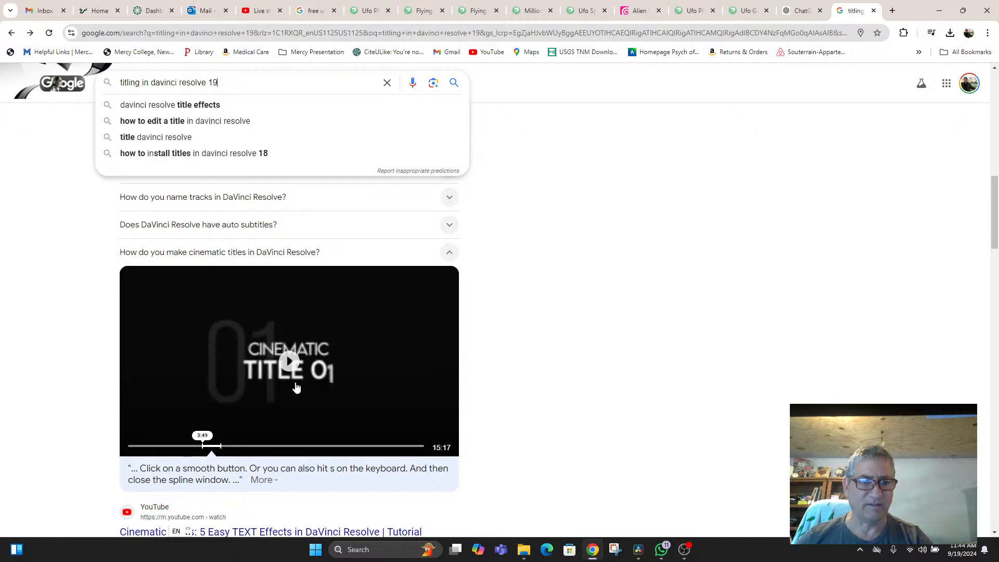
scroll(312, 390, "down", 2)
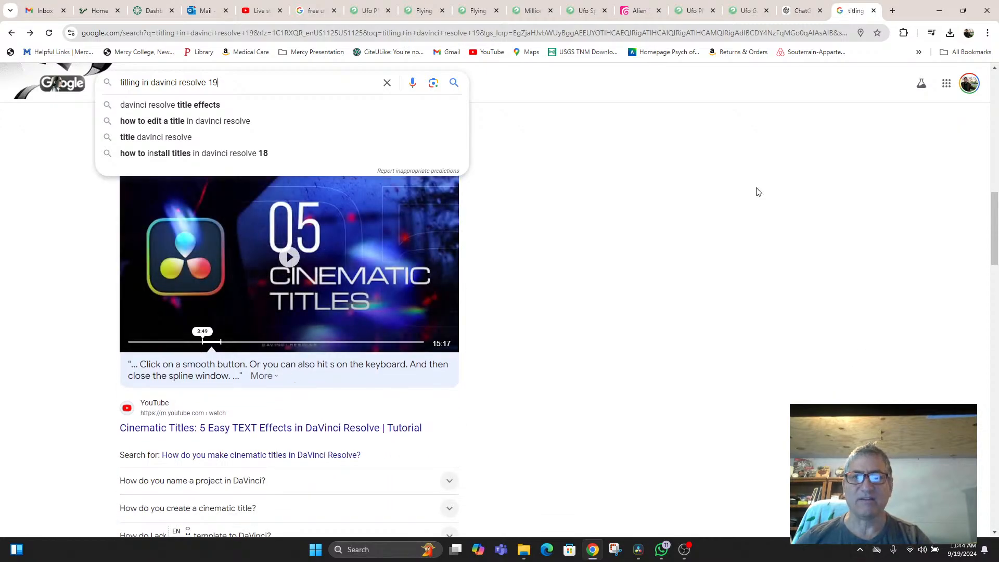
left_click(801, 15)
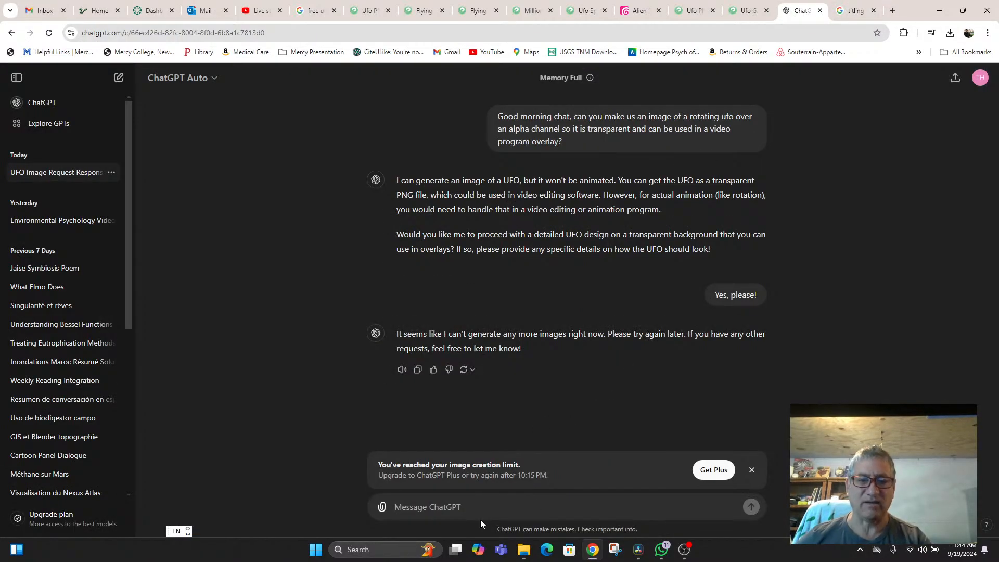
Ask ChatGPT "How do you move titles with the mouse in Davinci Resolve 19?" and read through its answer
type("How ")
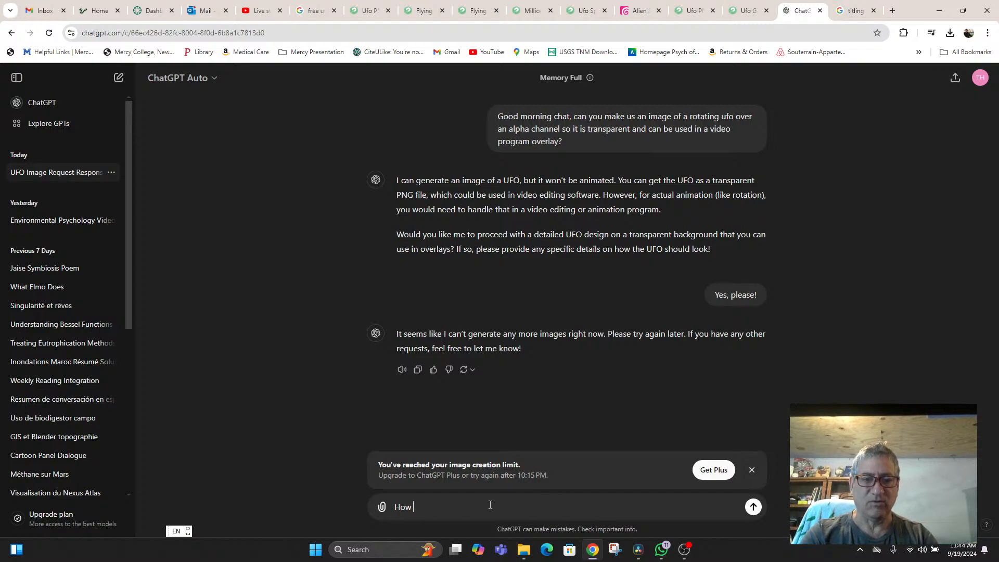
type("do you mov")
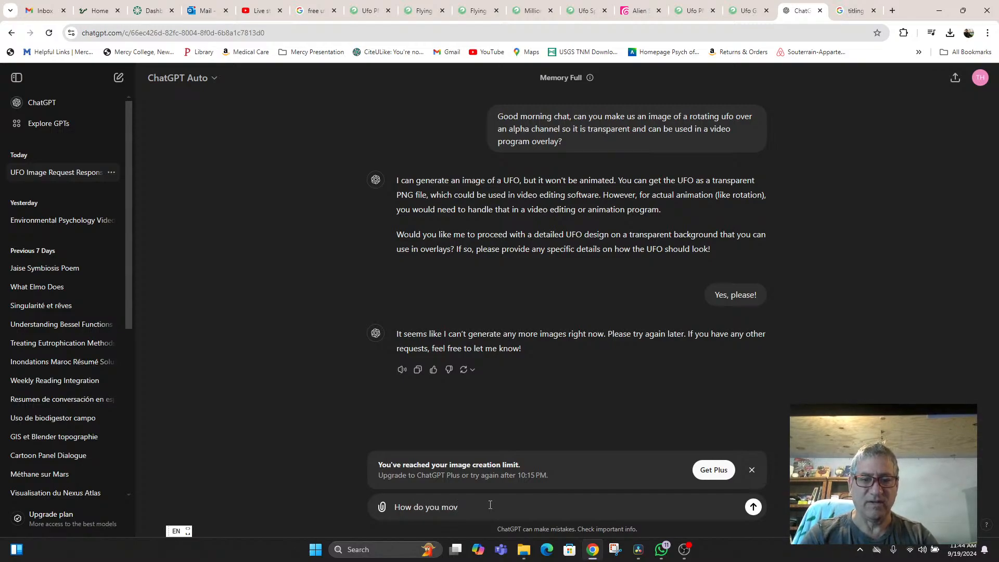
type("i titles with the ")
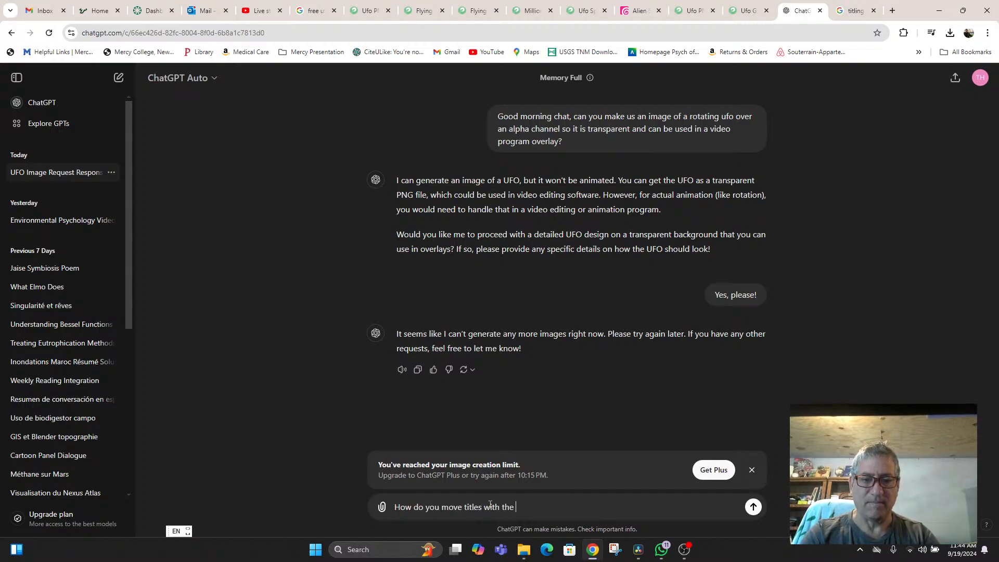
type("mouse in Dav")
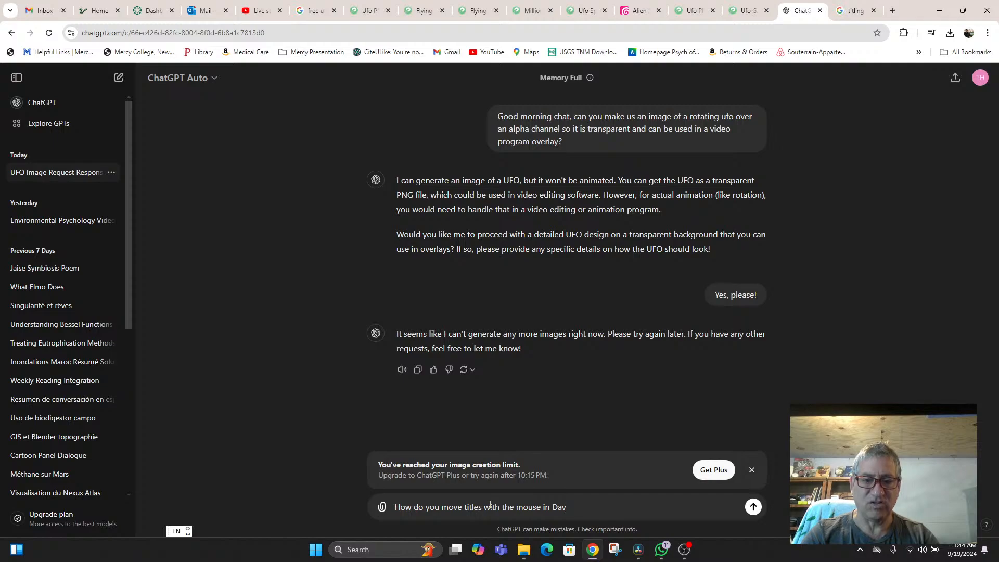
type("inci Resol")
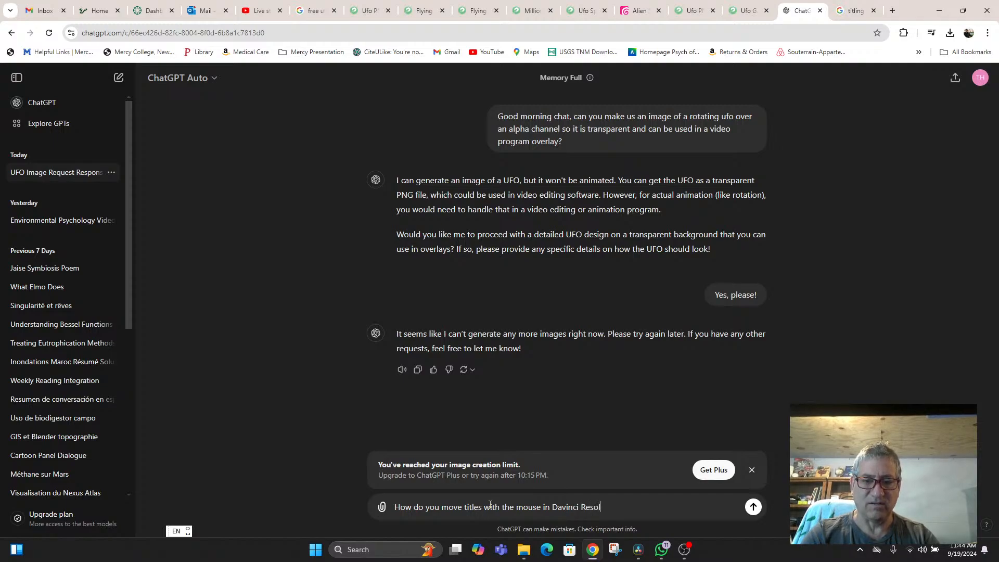
type("ve 19?")
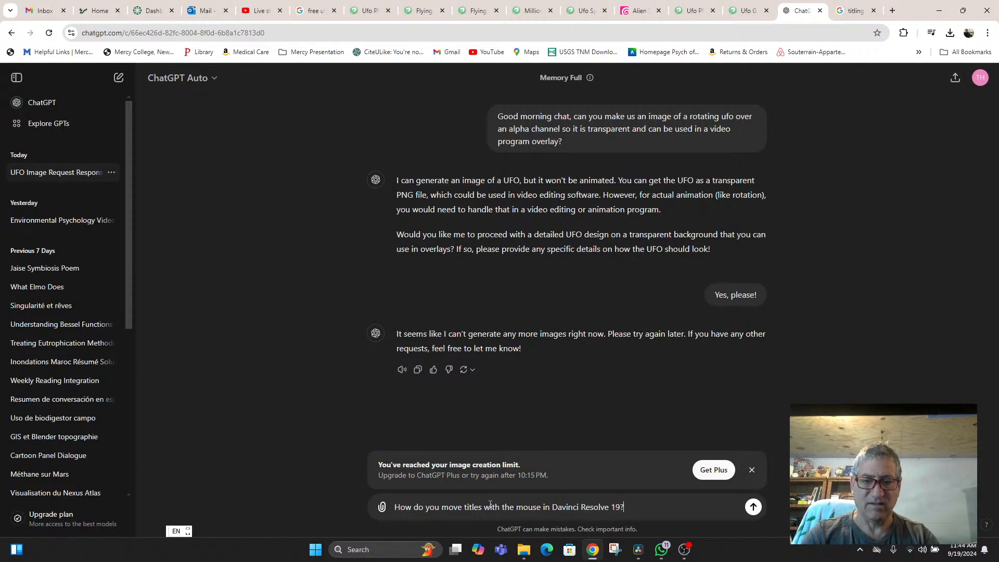
key("Return")
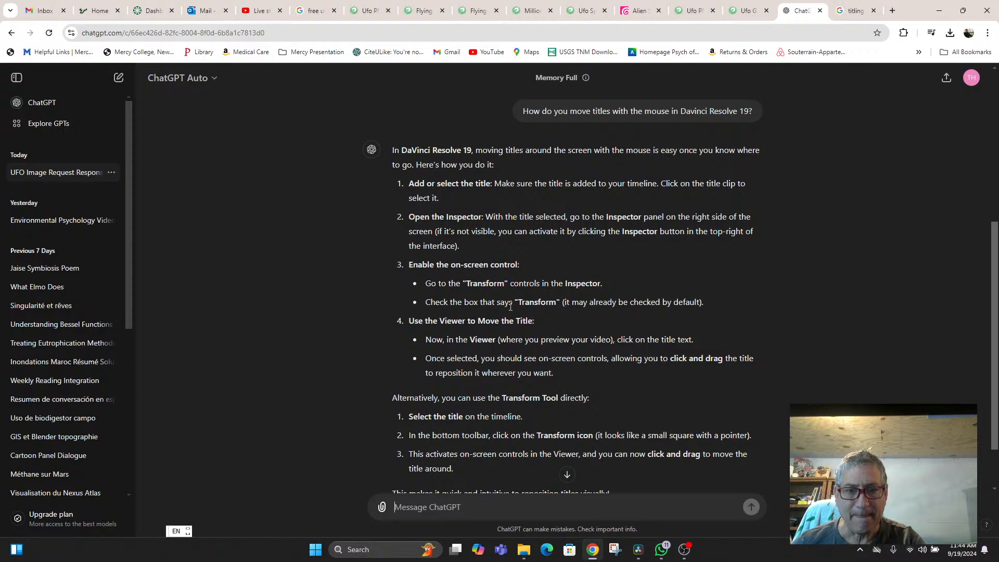
scroll(511, 307, "down", 2)
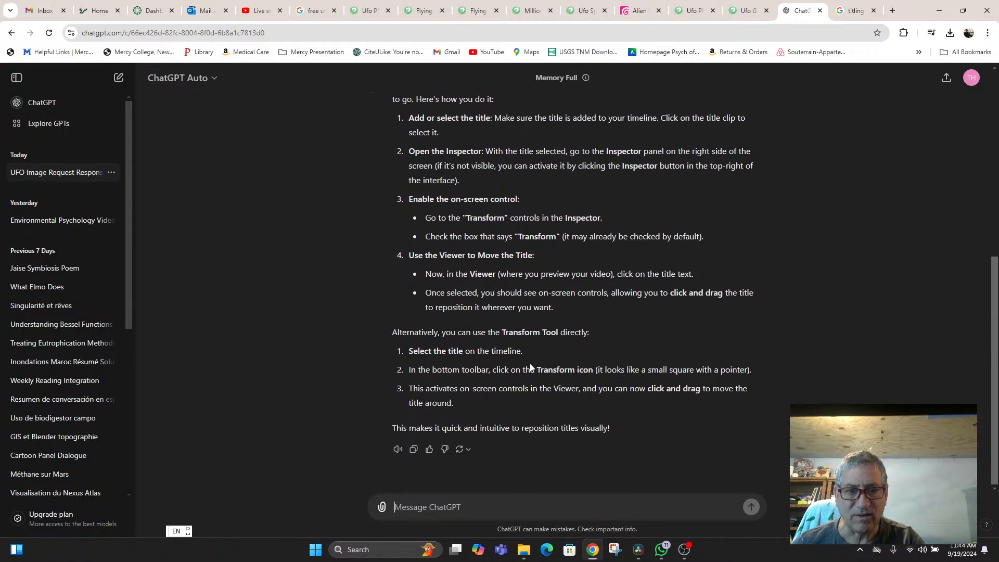
scroll(530, 364, "up", 4)
scroll(530, 367, "down", 1)
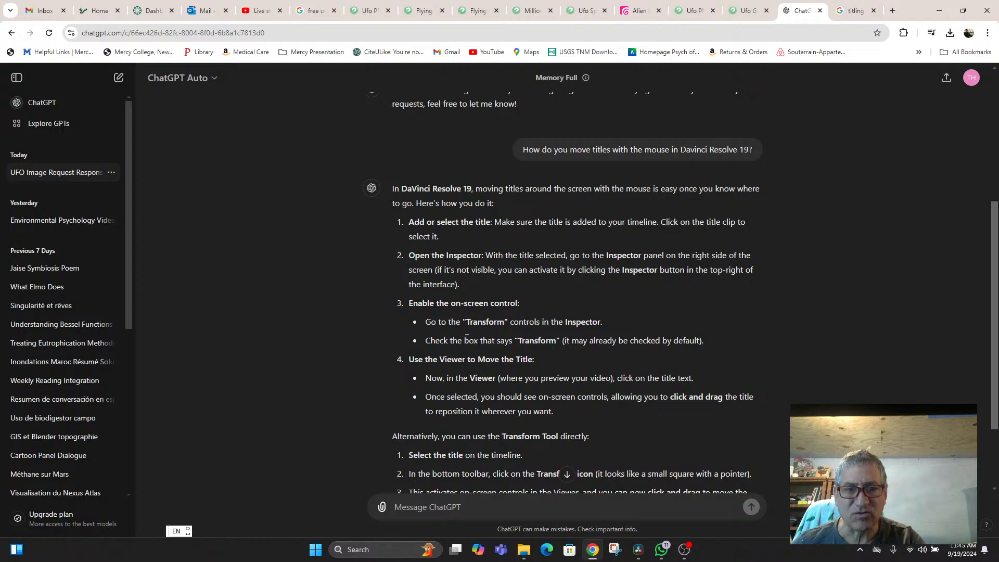
left_click(569, 504)
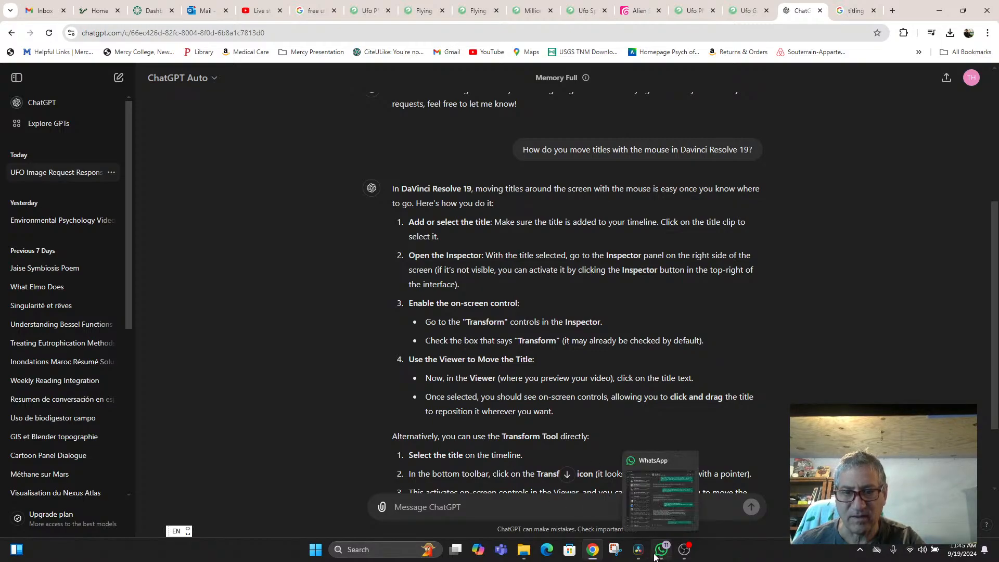
Switch to DaVinci Resolve and examine the Comic Title clip's general transform, cropping and composite settings
left_click(639, 549)
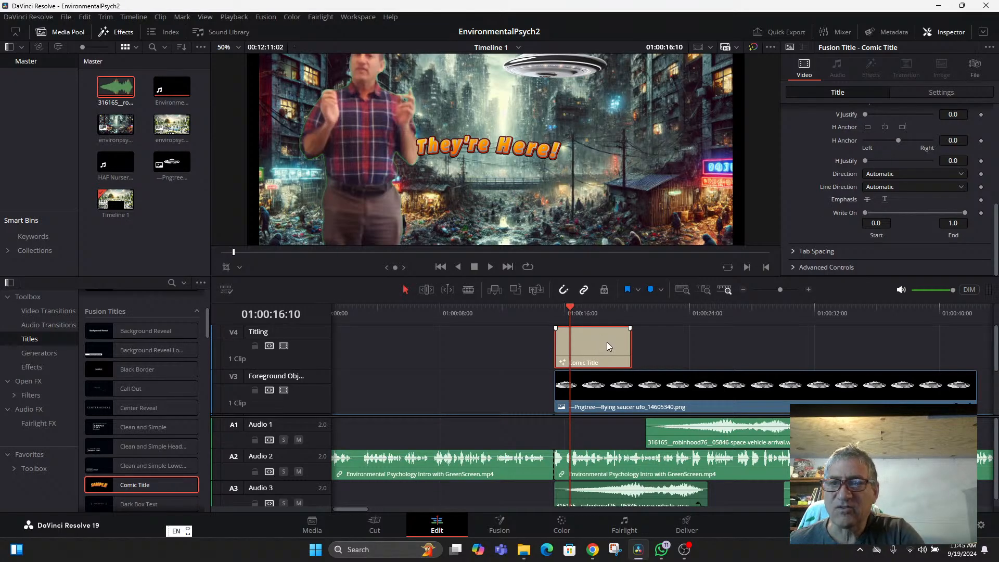
left_click(942, 96)
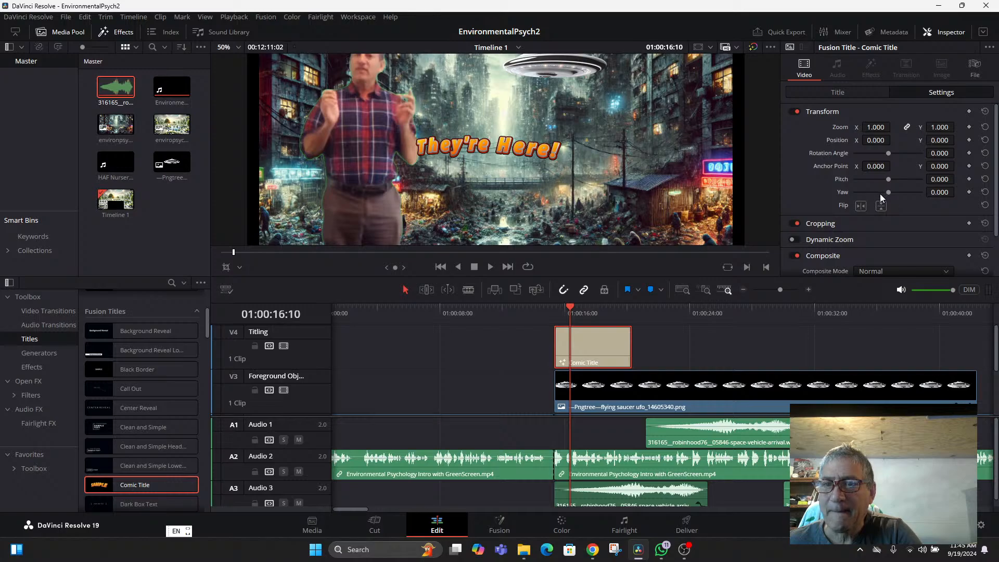
scroll(879, 194, "down", 1)
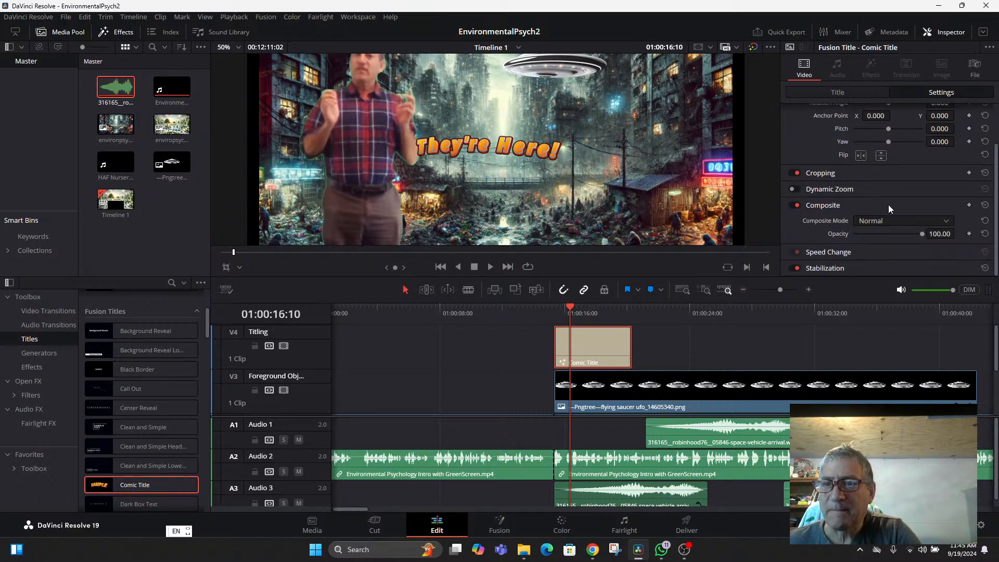
scroll(890, 204, "up", 1)
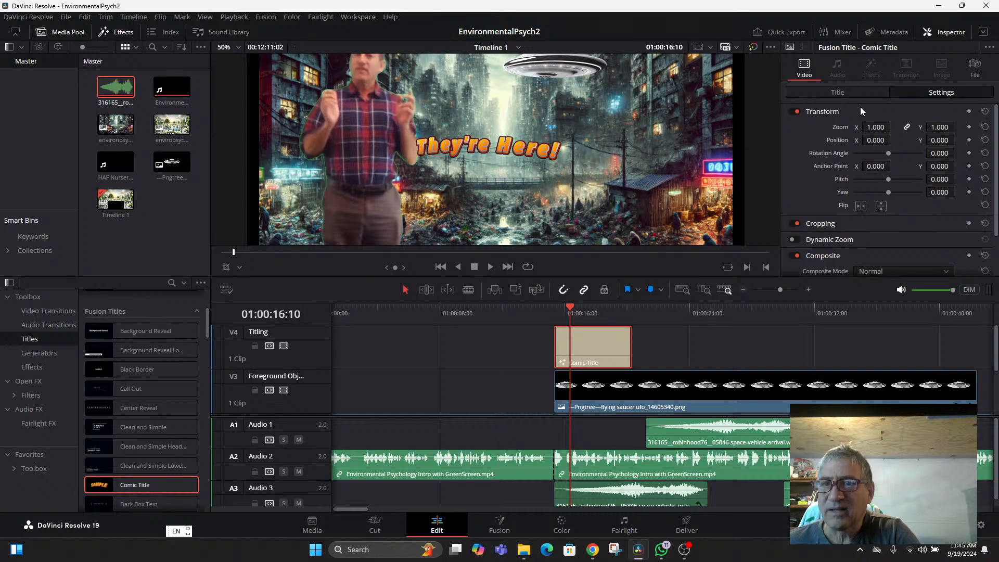
Try flipping the Comic Title horizontally and restore its original orientation
left_click(861, 206)
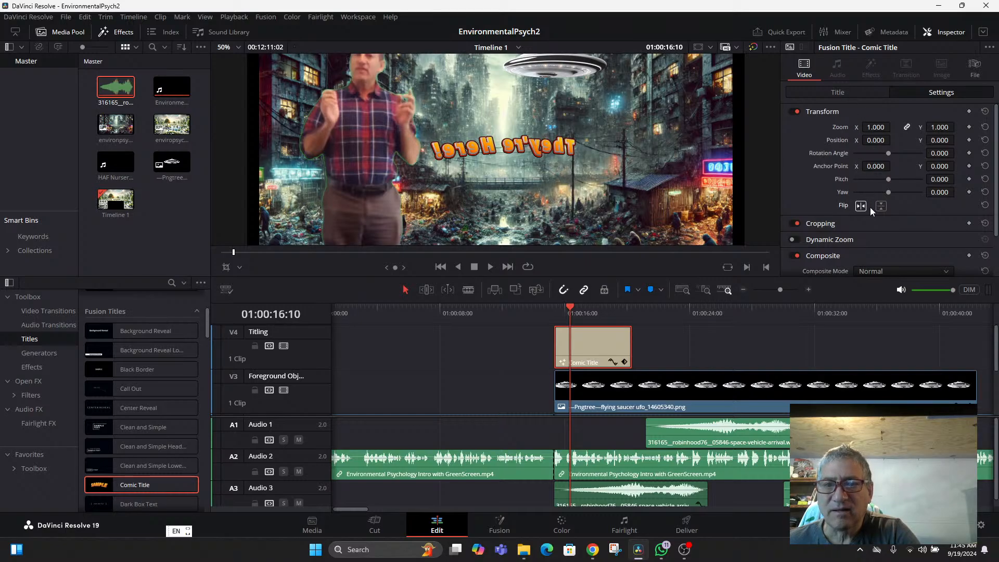
left_click(862, 206)
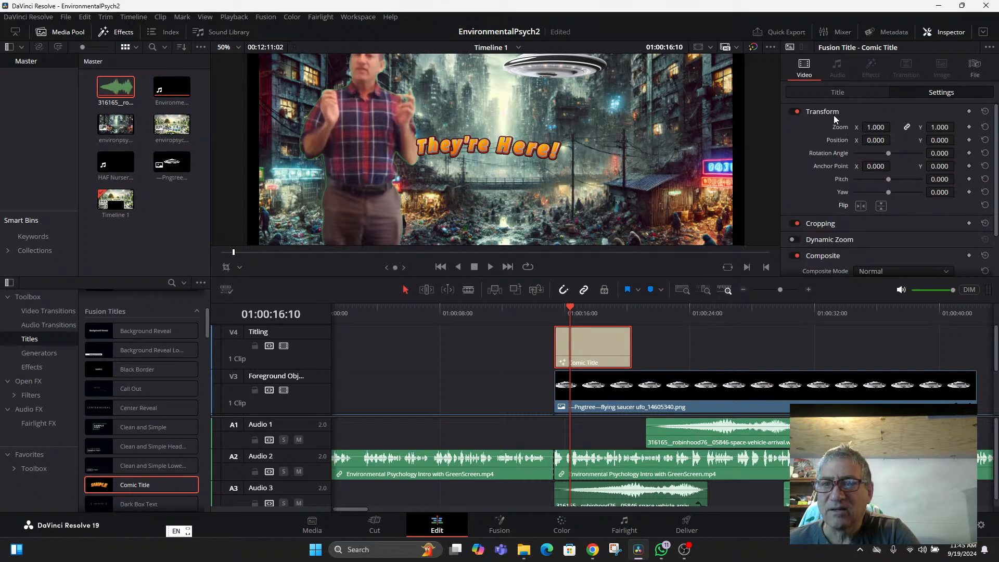
Examine the Comic Title's own transform, image and layout settings for a way to move the text
left_click(839, 93)
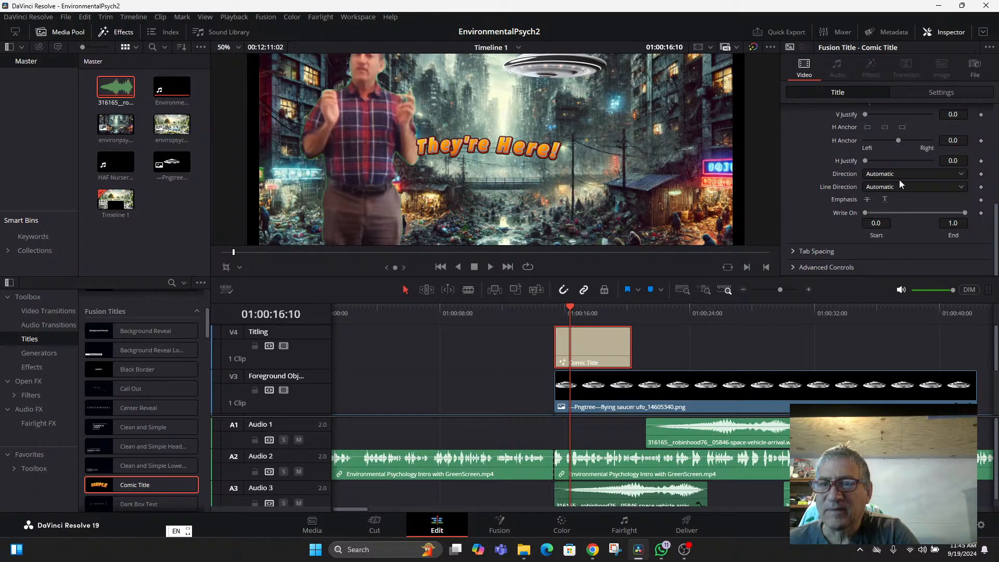
scroll(902, 179, "up", 3)
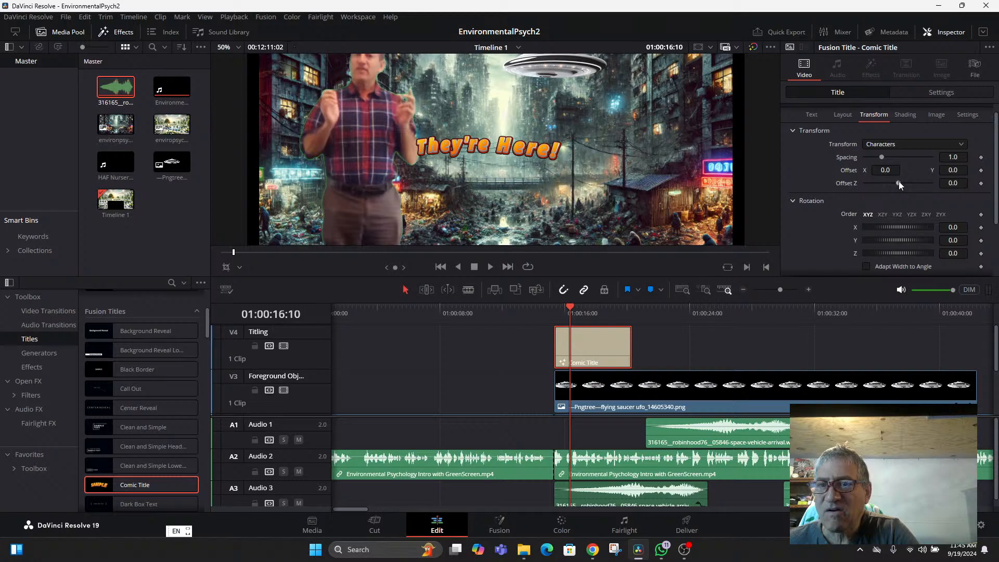
scroll(898, 182, "down", 3)
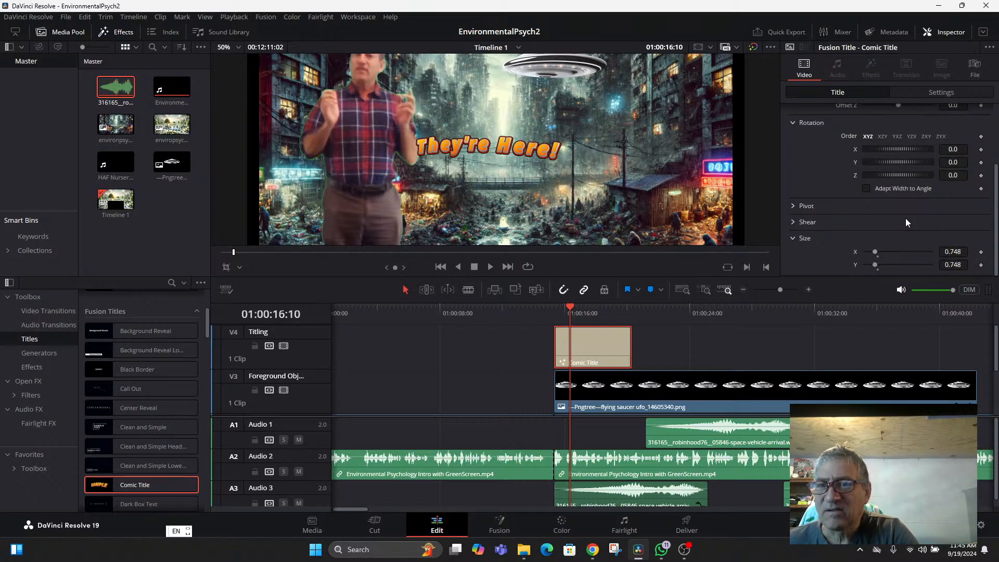
scroll(905, 217, "up", 4)
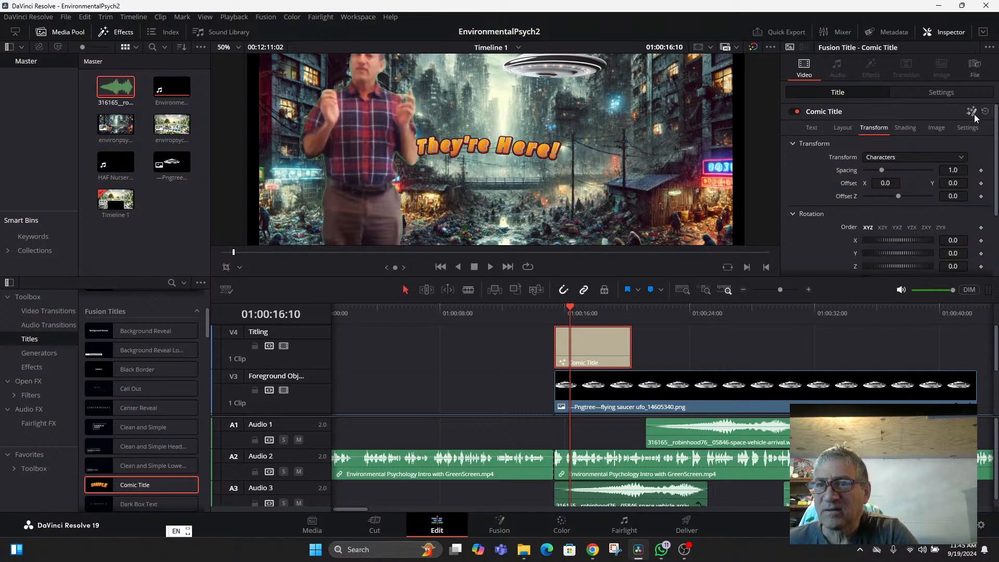
left_click(934, 130)
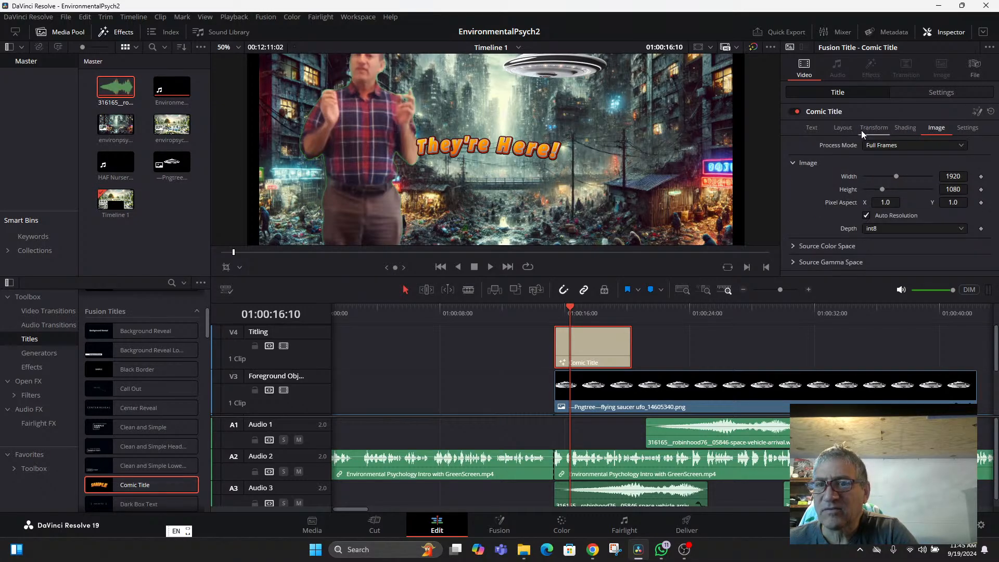
left_click(843, 128)
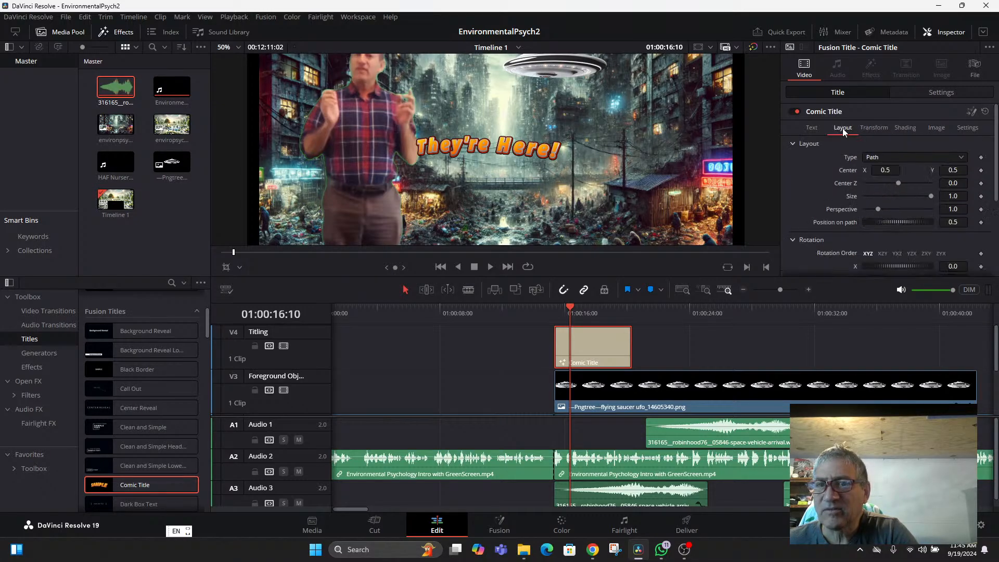
Look through the Comic Title's text settings, including the advanced controls for kerning and manual positioning
left_click(813, 128)
scroll(877, 211, "down", 3)
scroll(880, 213, "down", 1)
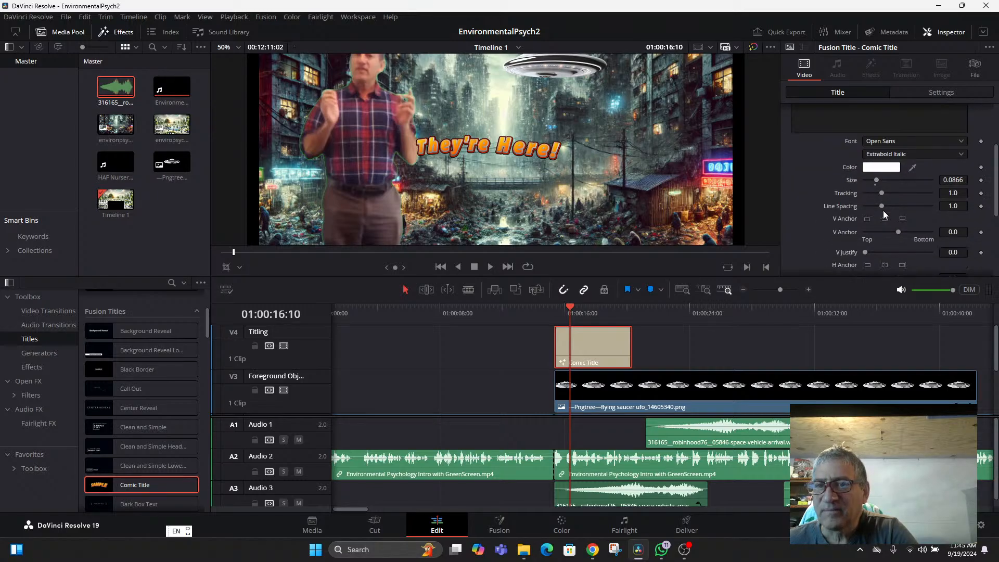
scroll(884, 214, "down", 4)
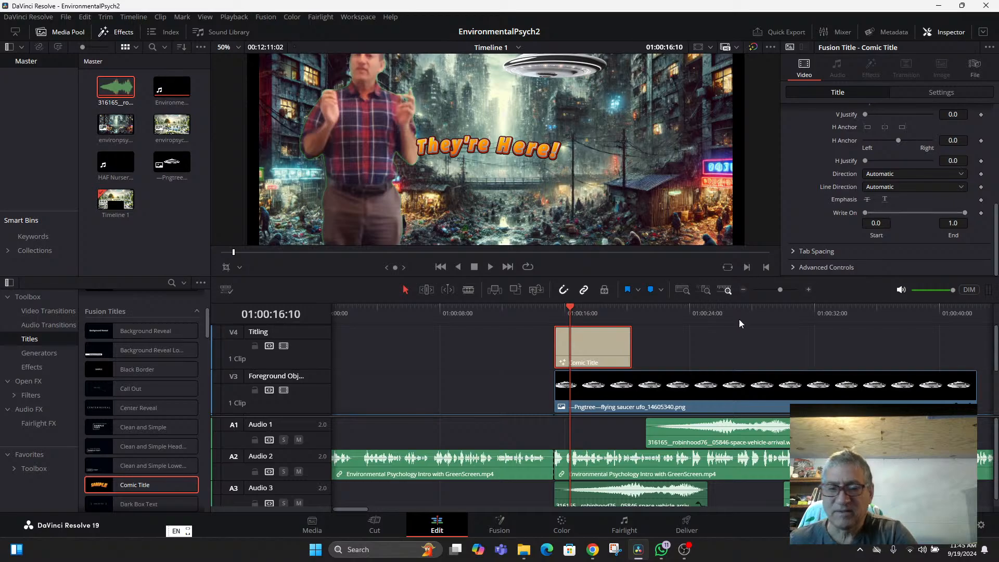
left_click(793, 267)
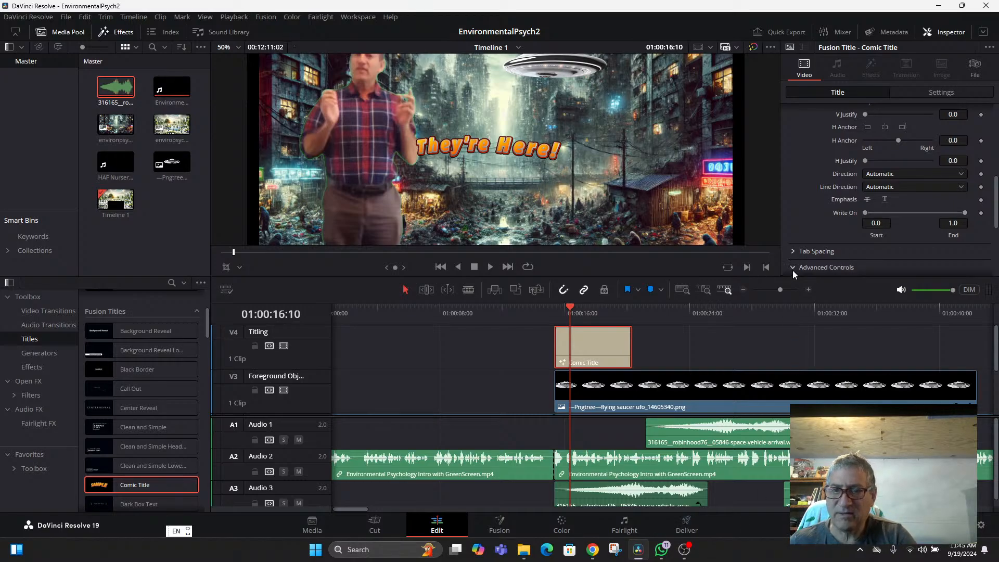
scroll(842, 229, "down", 3)
scroll(841, 238, "down", 2)
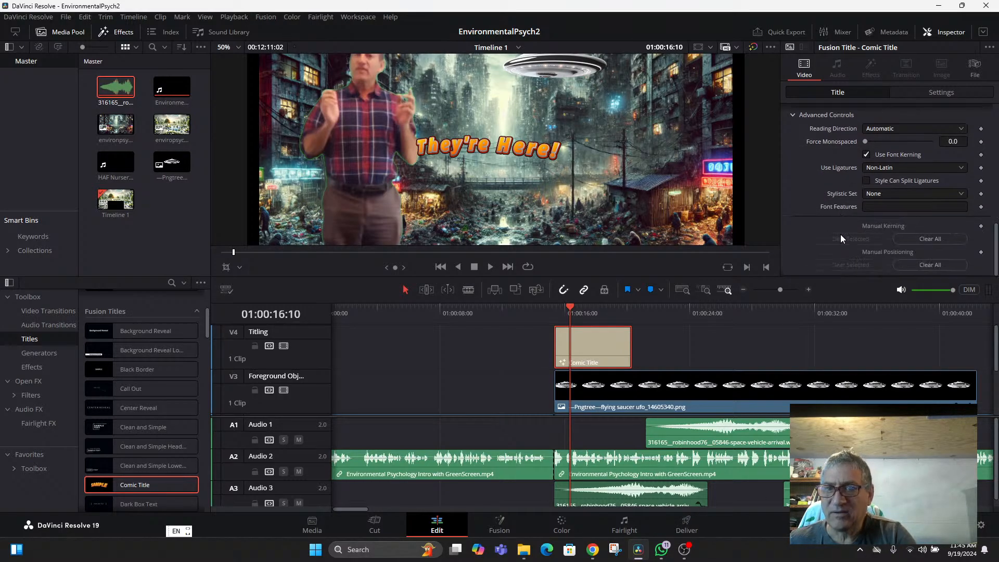
scroll(829, 239, "up", 6)
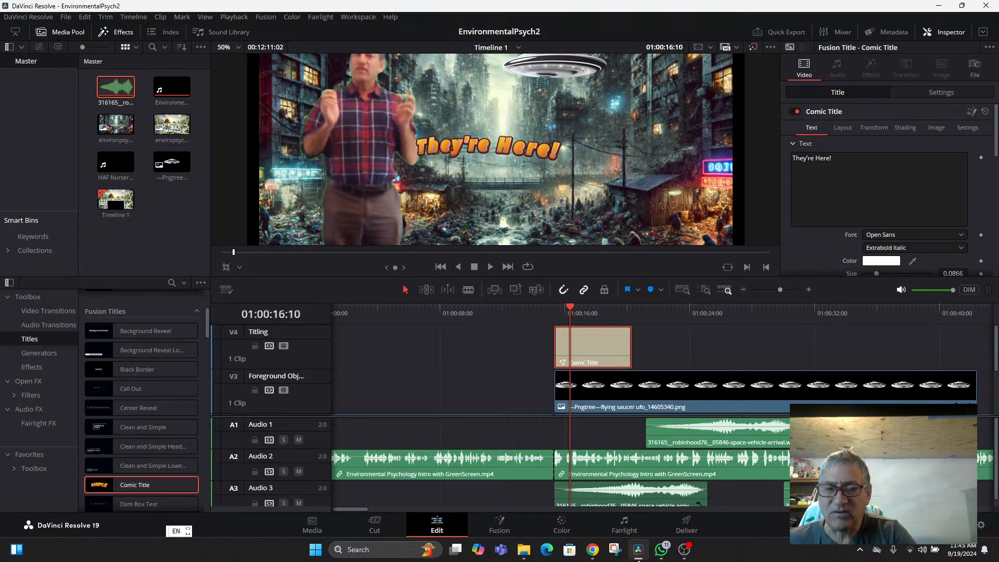
Recheck ChatGPT's instructions in Chrome, return to DaVinci Resolve, and examine the Comic Title's character transform and rotation settings for the on-screen control
left_click(593, 549)
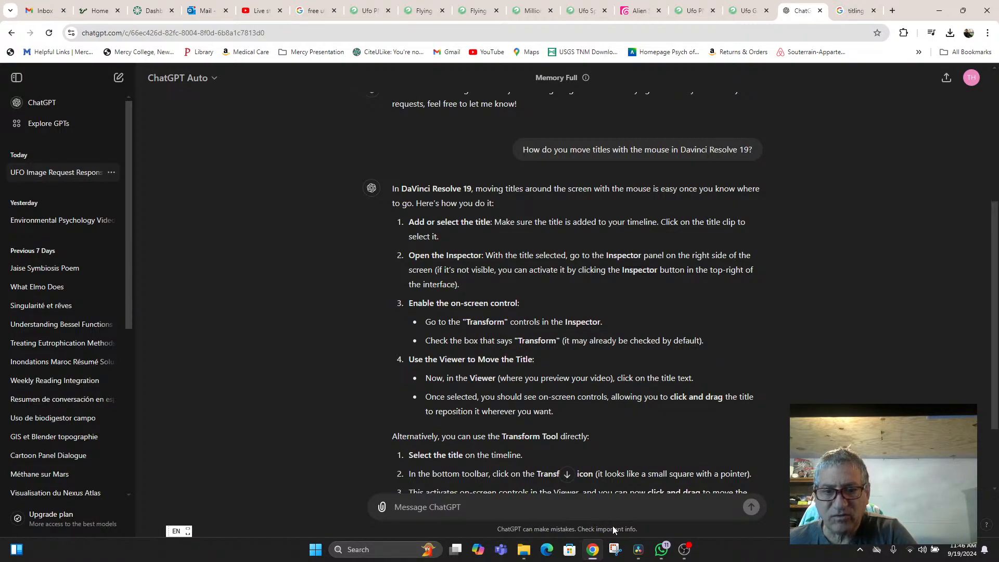
left_click(638, 550)
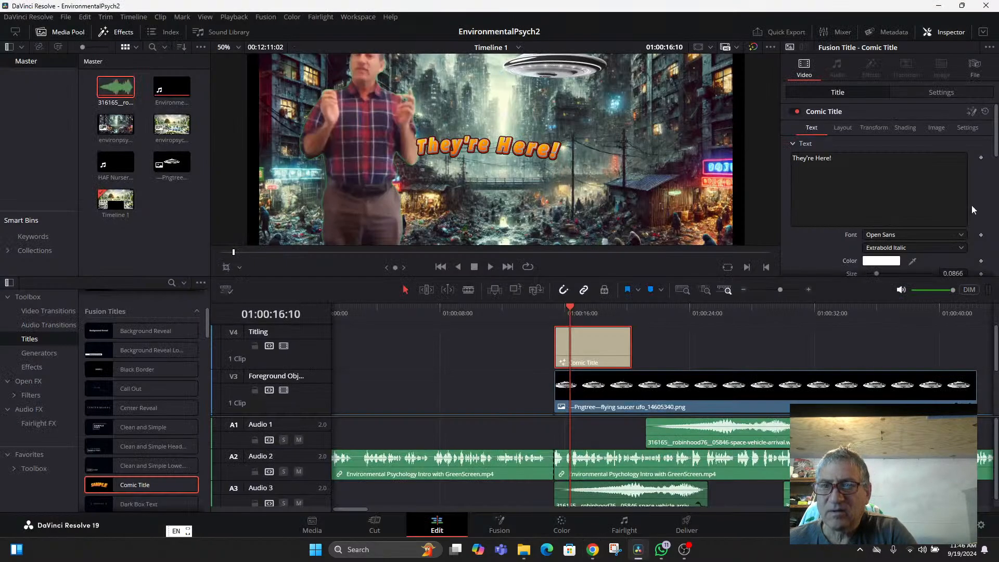
left_click(875, 128)
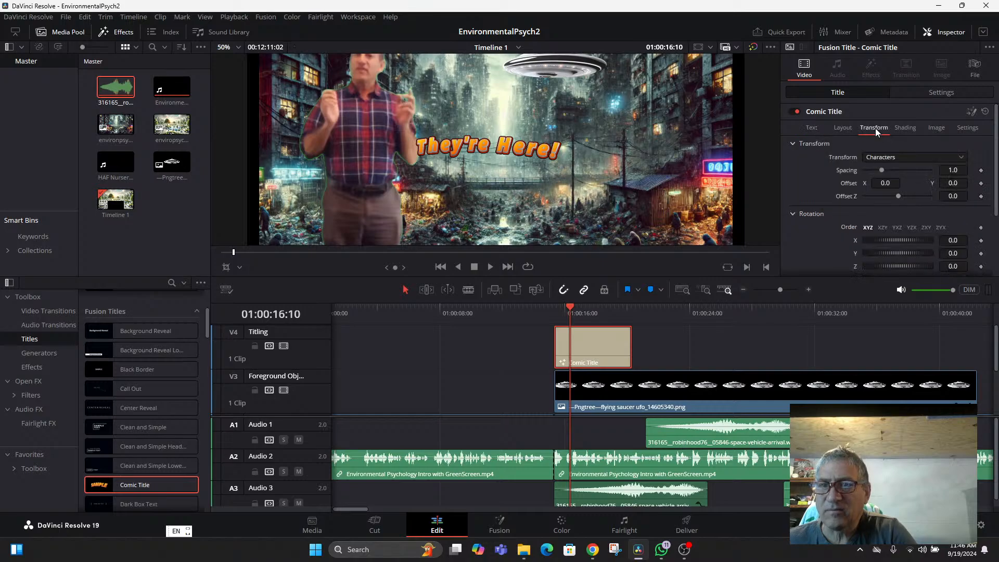
left_click(961, 157)
left_click(960, 158)
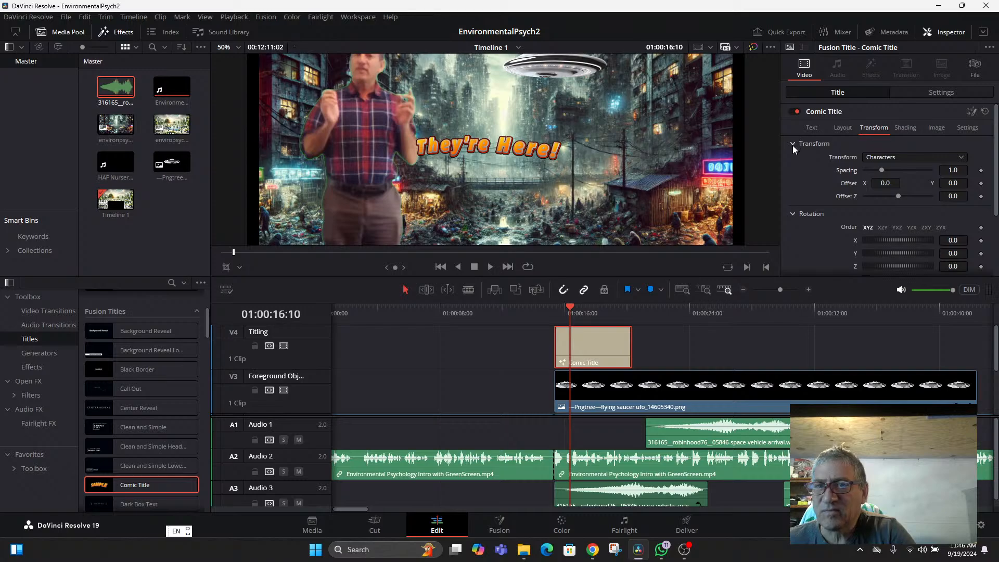
scroll(814, 182, "down", 3)
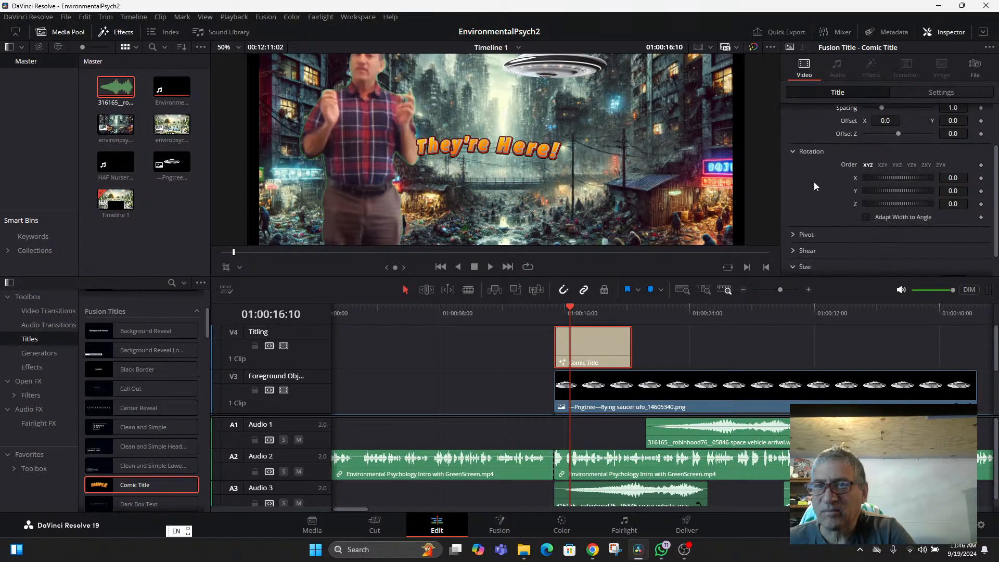
scroll(814, 180, "up", 3)
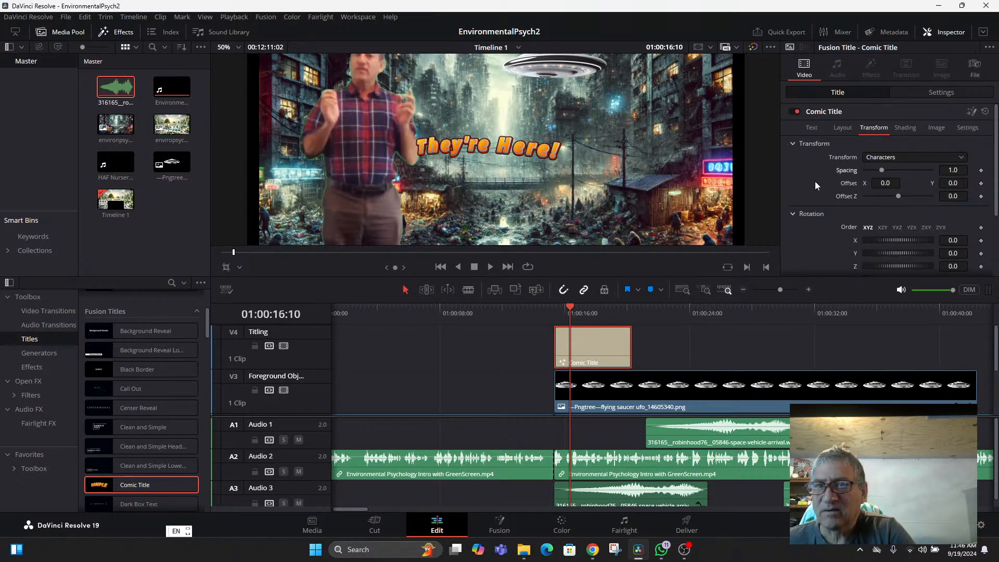
left_click(793, 143)
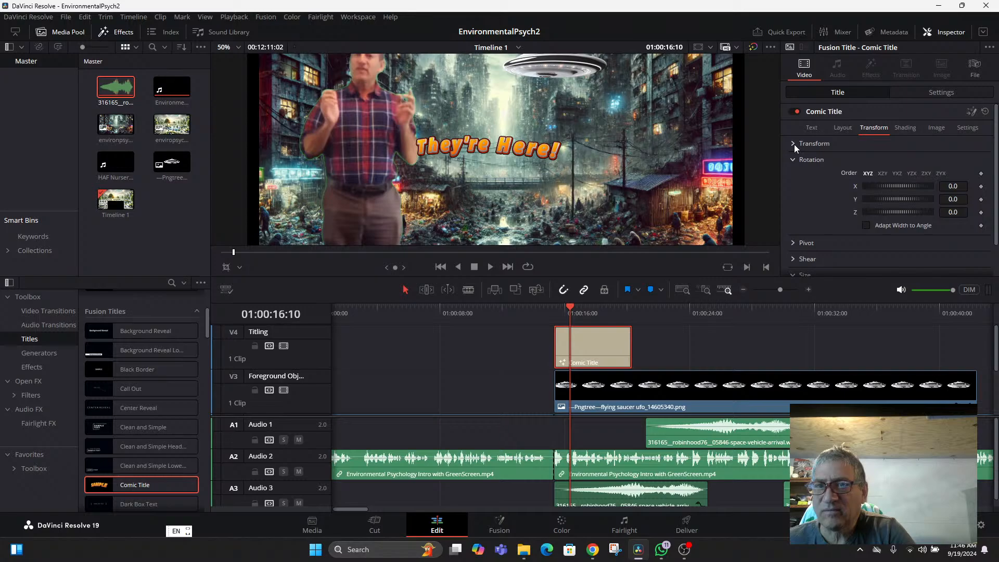
left_click(793, 144)
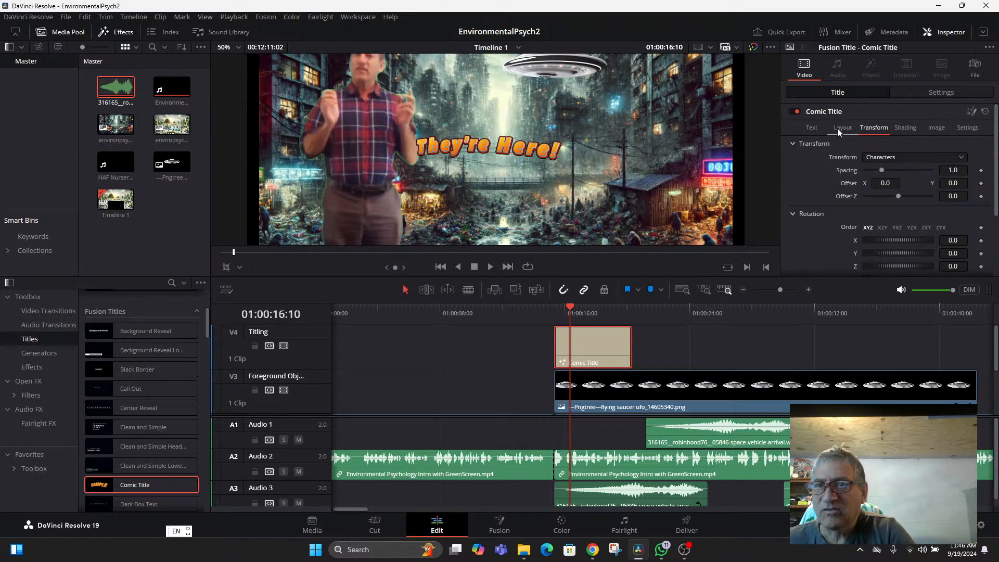
Toggle the Comic Title's clip-level Transform off and on, and examine its transform and composite settings
left_click(916, 92)
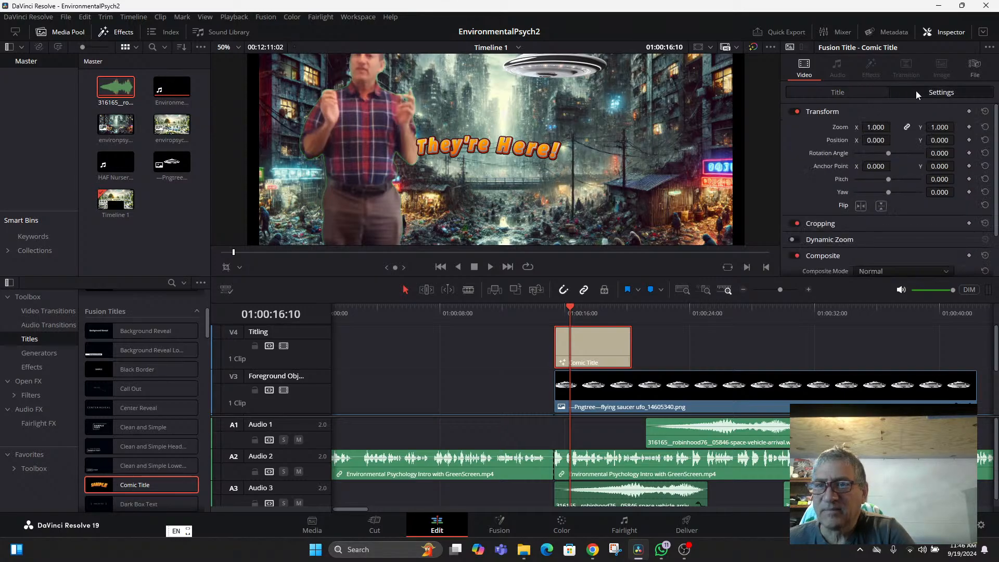
left_click(794, 111)
left_click(794, 111)
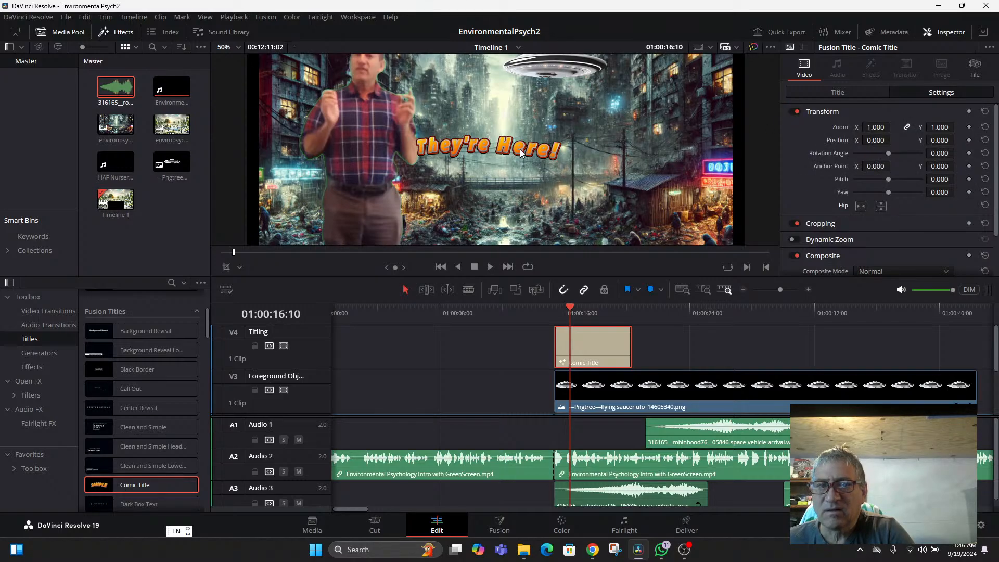
scroll(886, 205, "down", 2)
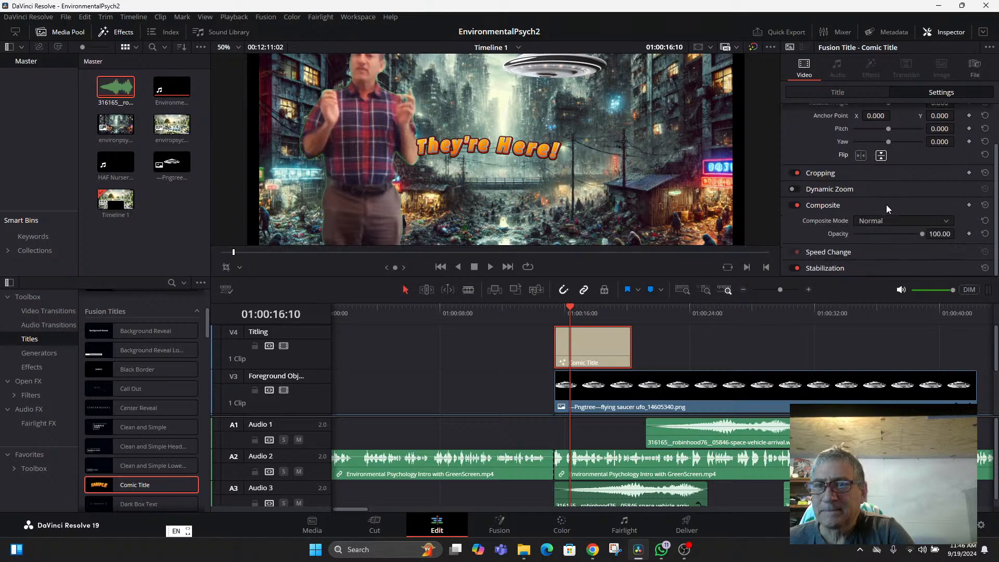
scroll(909, 204, "up", 2)
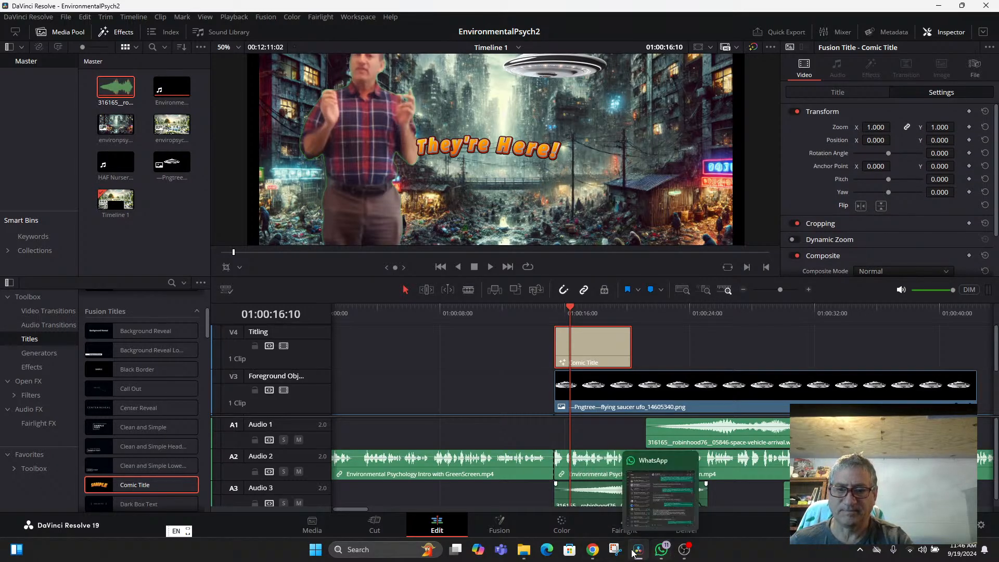
Reread ChatGPT's instructions in Chrome on using the Transform tool to move a title, and return to DaVinci Resolve
left_click(592, 549)
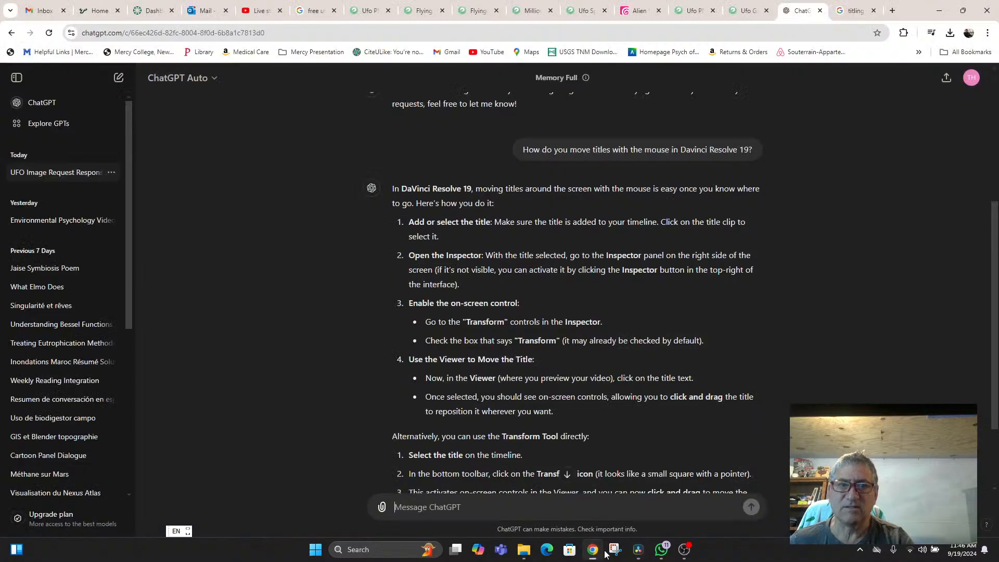
scroll(560, 248, "down", 1)
scroll(561, 254, "down", 2)
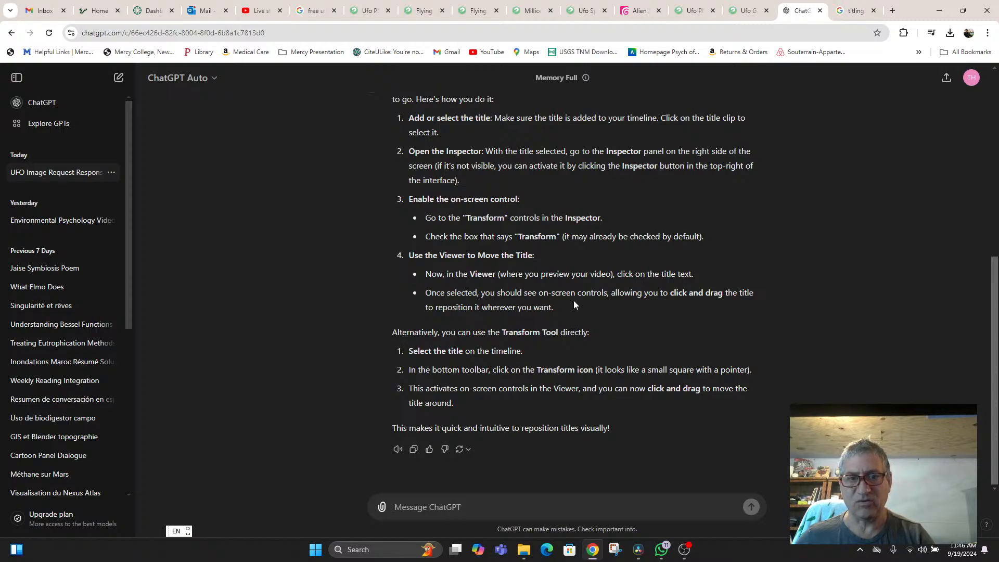
left_click(640, 558)
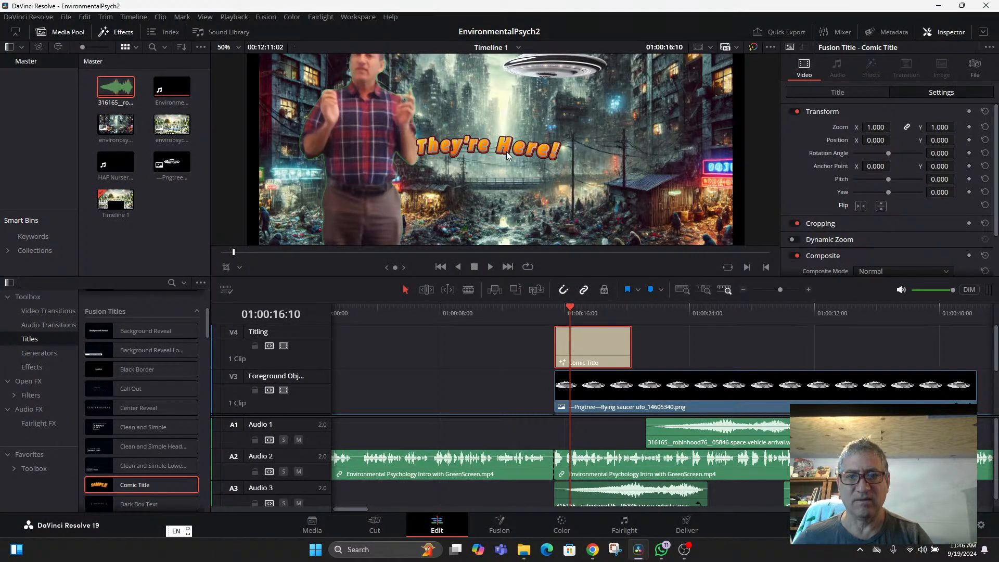
With the Comic Title clip selected, fit the whole frame in the timeline viewer and turn on the 1.33 safe area guide
left_click(597, 354)
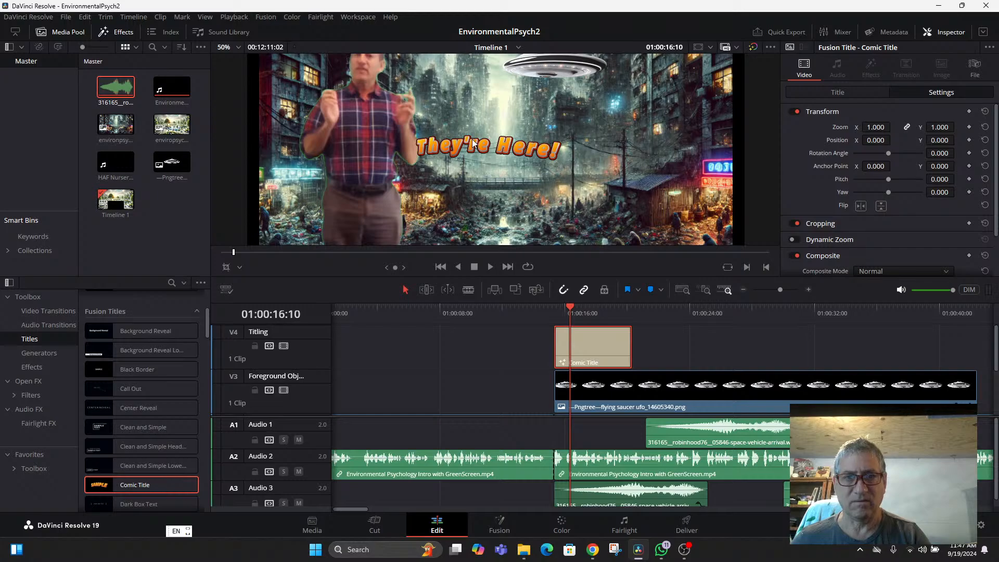
scroll(476, 150, "down", 4)
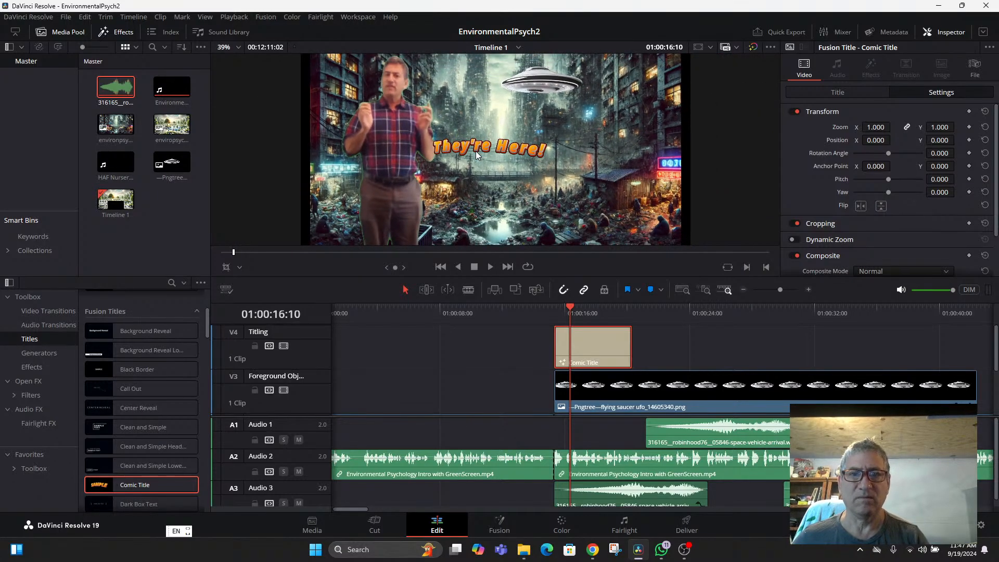
scroll(476, 151, "down", 1)
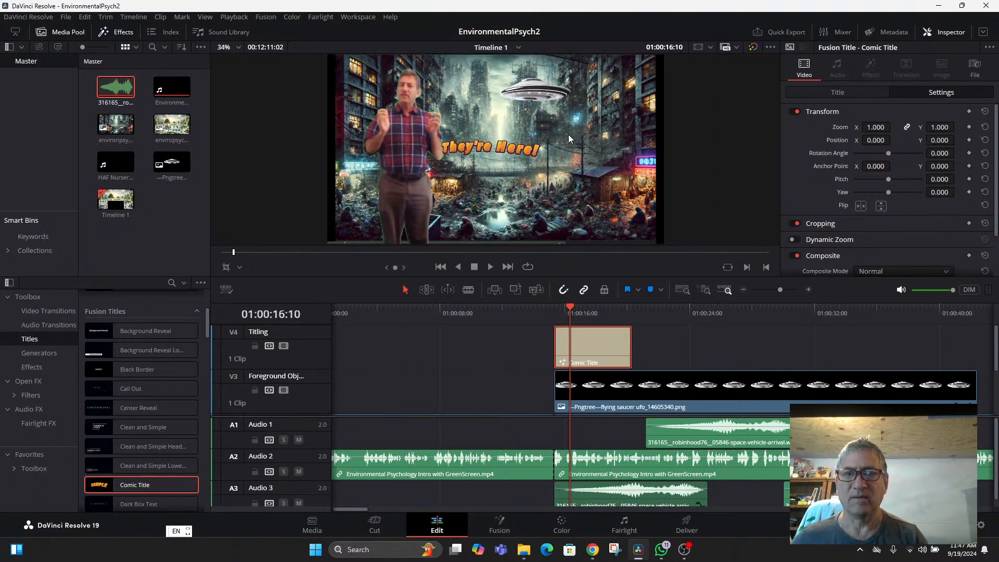
left_click(698, 46)
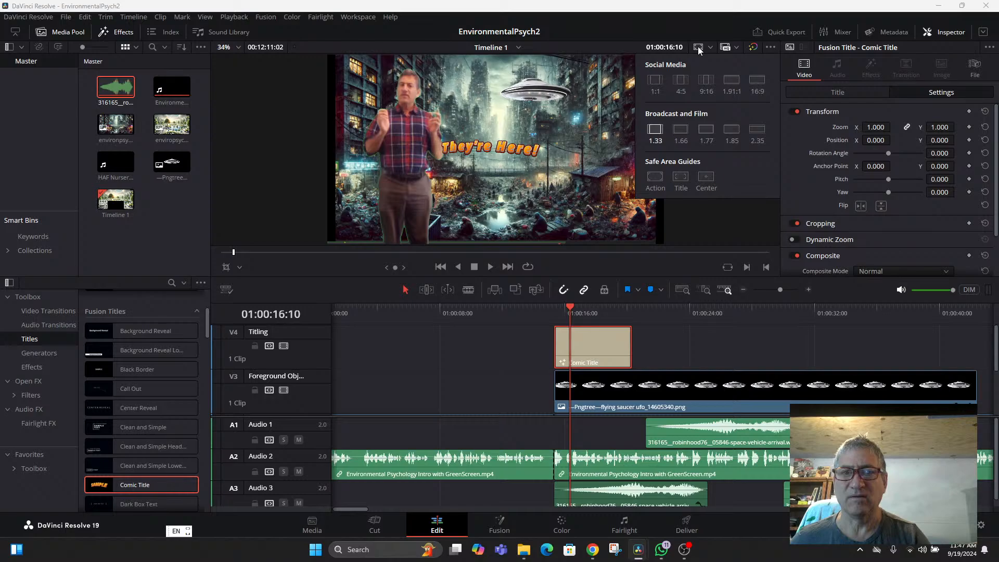
left_click(698, 47)
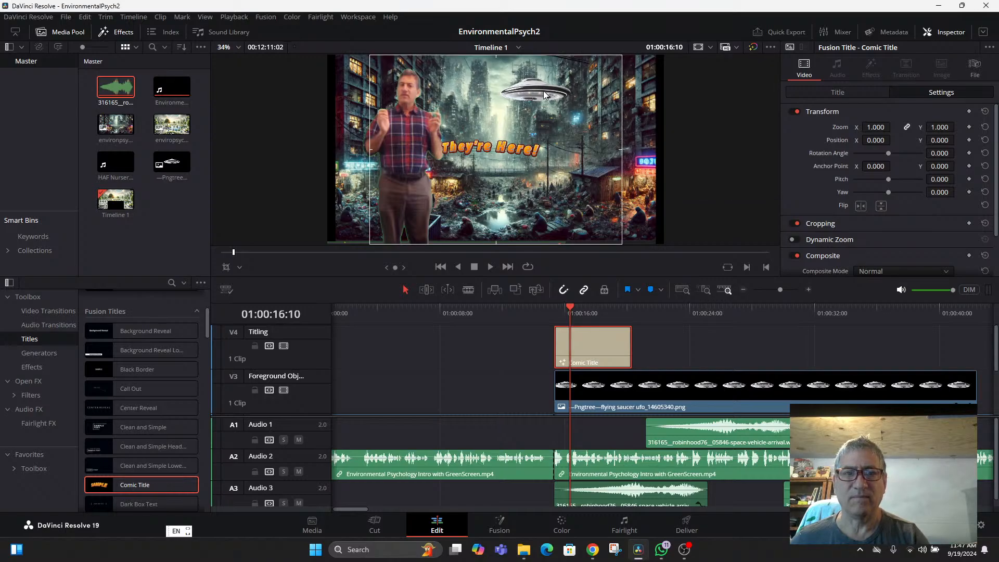
Disable the Comic Title clip on the timeline and enable it again
key("d")
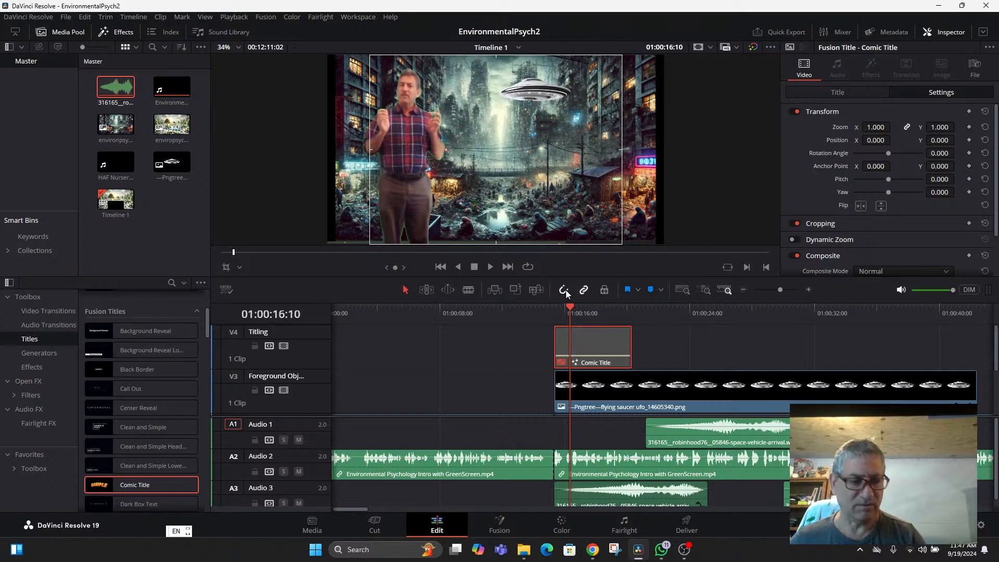
key("d")
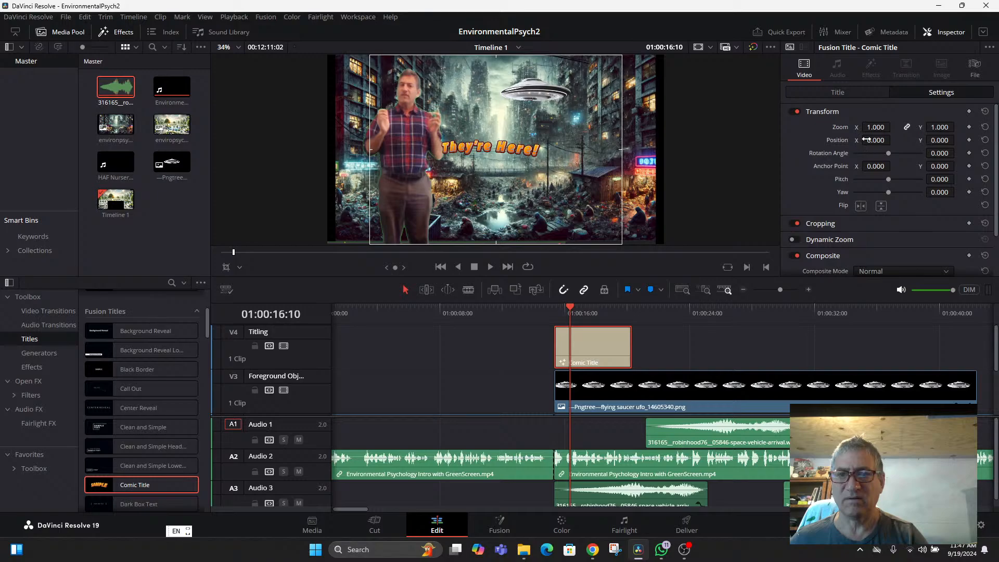
Set the Comic Title's X position to 18 in its transform settings and save the project
left_click_drag(866, 139, 884, 139)
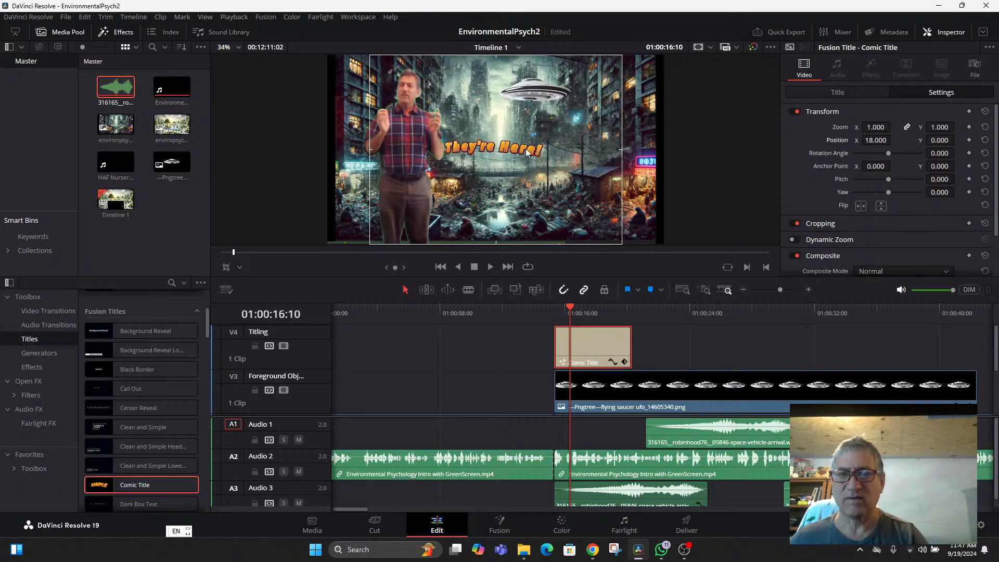
key("ctrl+s")
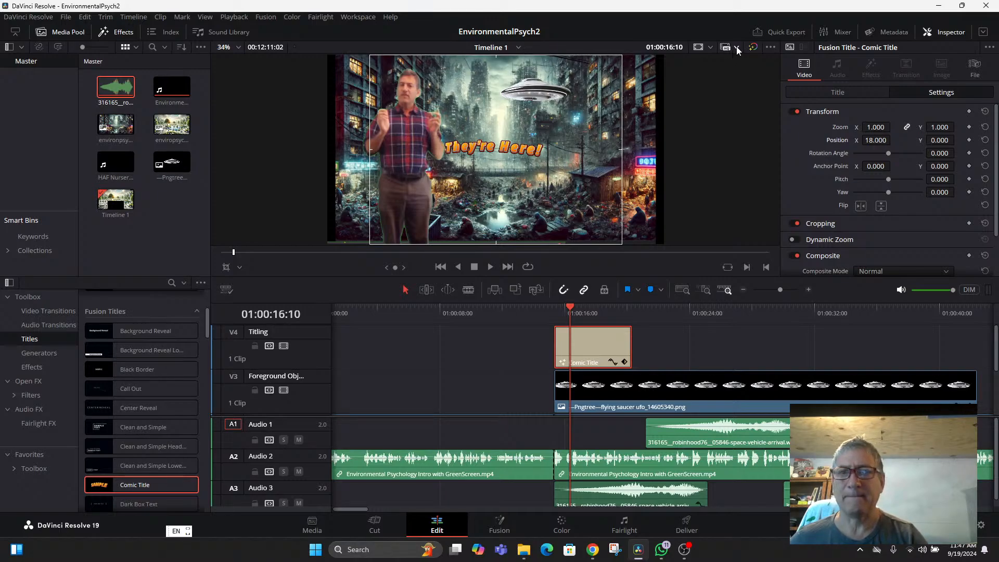
left_click(771, 47)
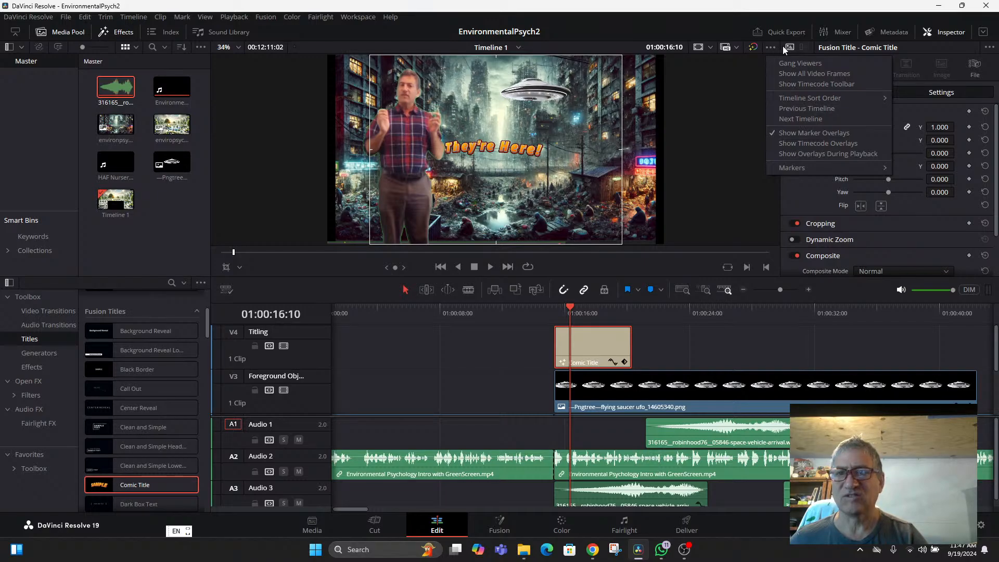
left_click(693, 167)
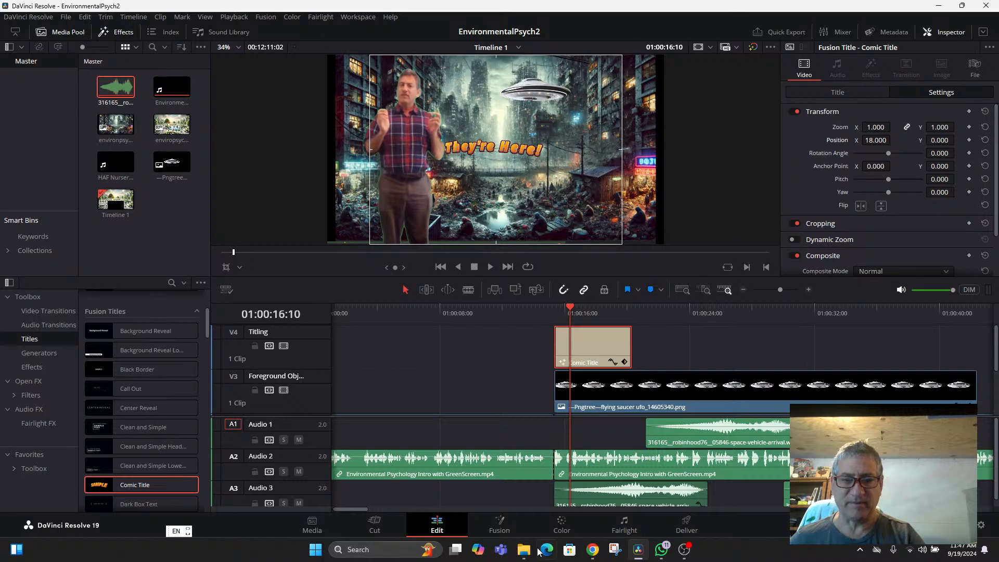
Switch to Chrome and search Google for "moving titles on screen in davinci resolve 19"
left_click(592, 549)
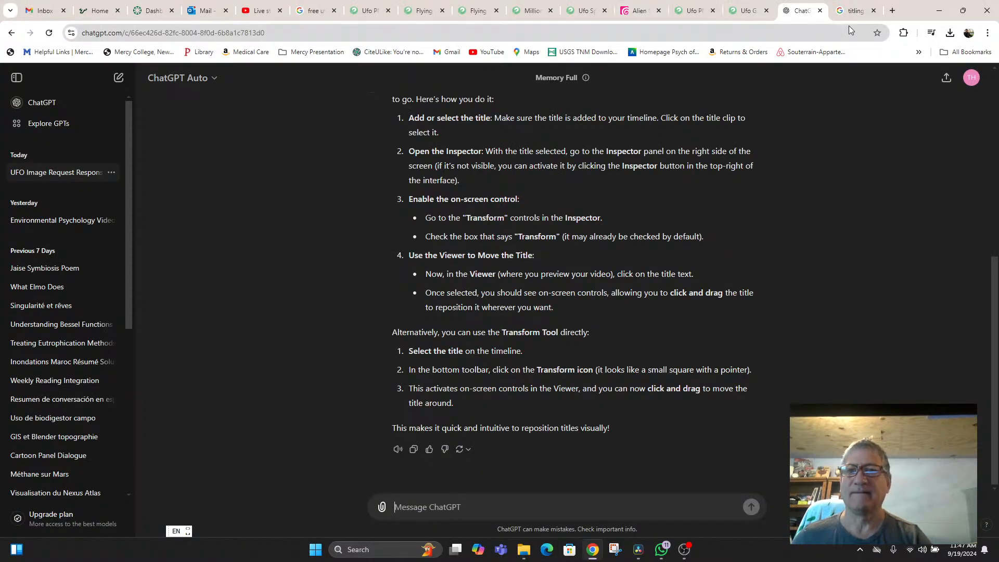
left_click(853, 10)
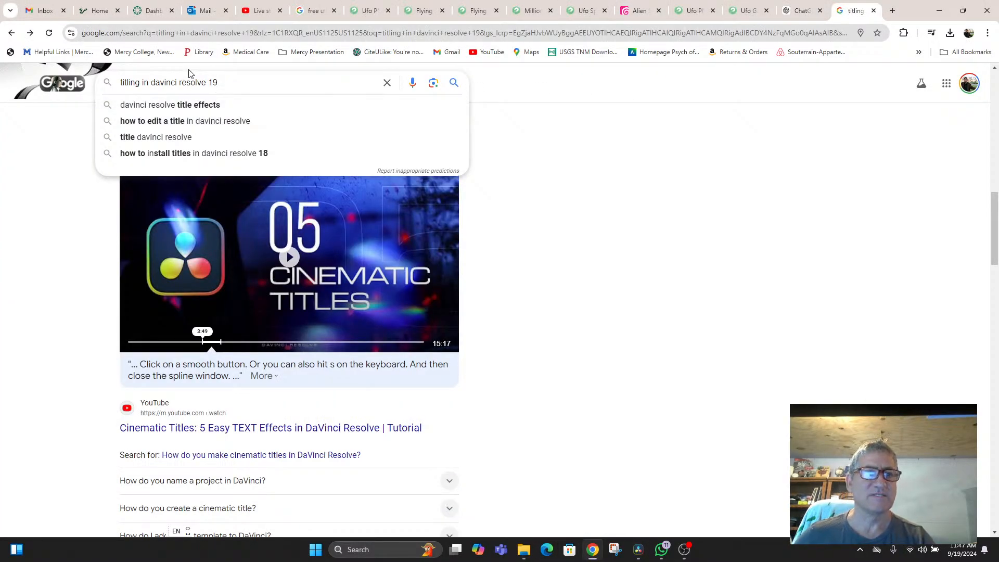
left_click_drag(246, 86, 100, 96)
type("mo")
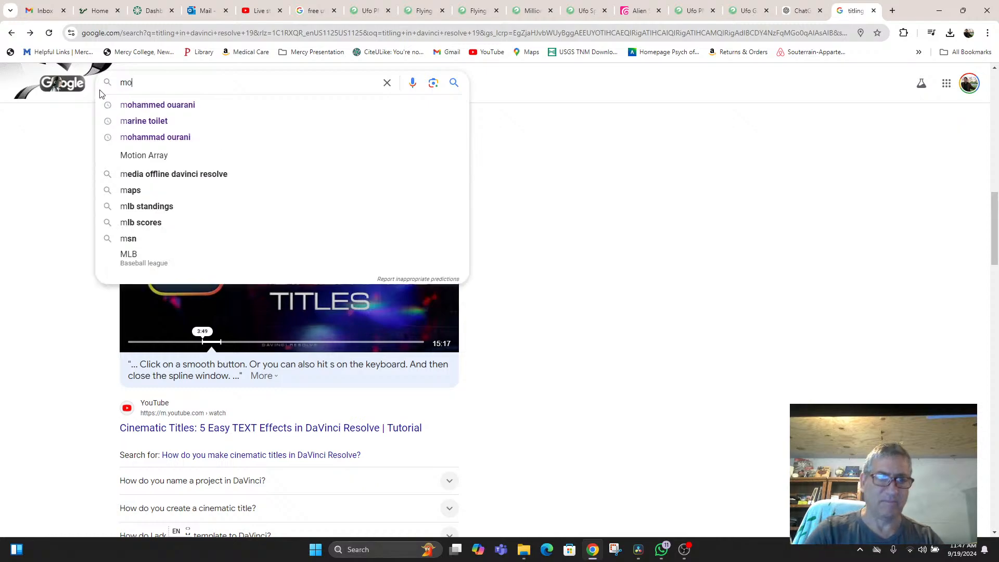
type("ving titles ")
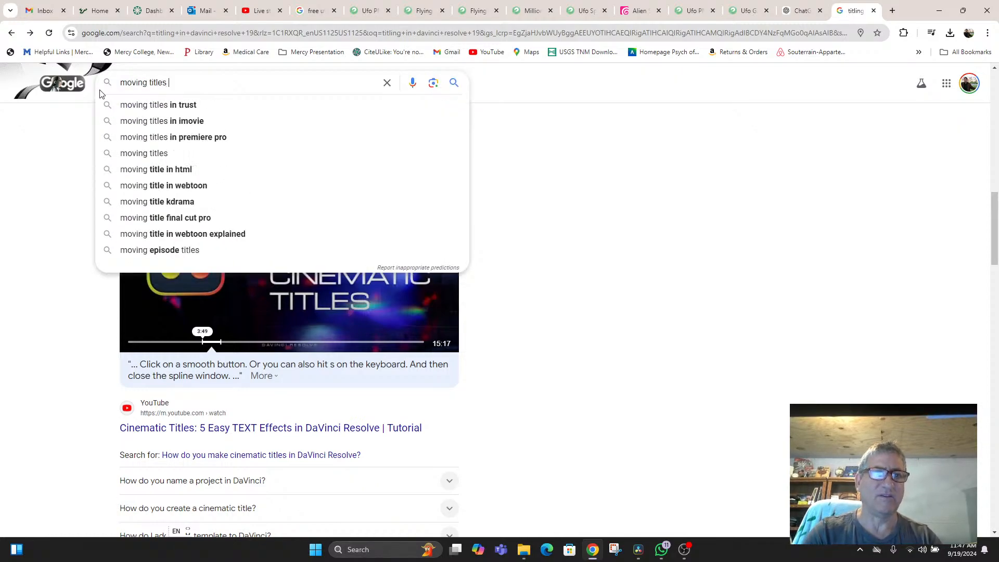
type("on screen in dav")
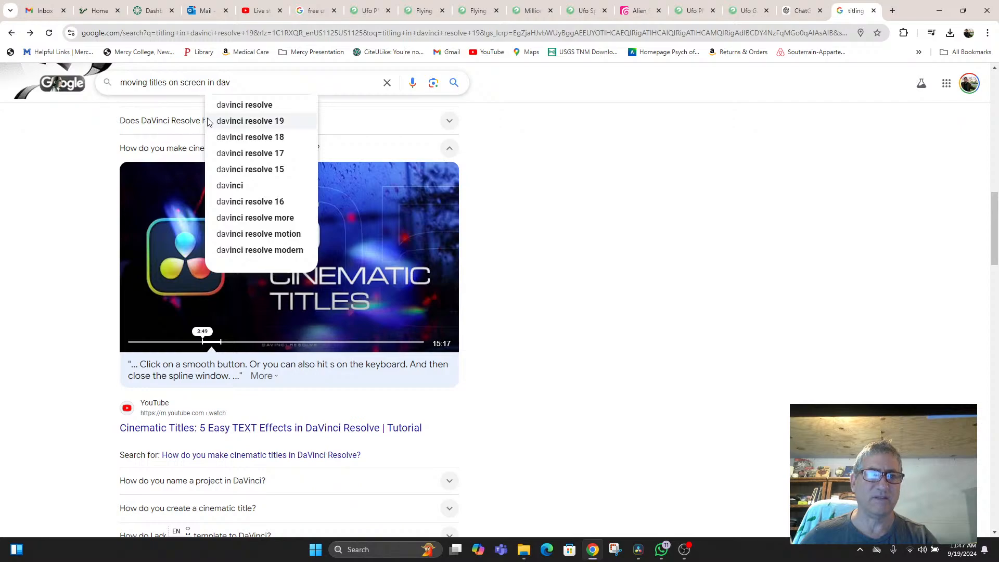
left_click(222, 126)
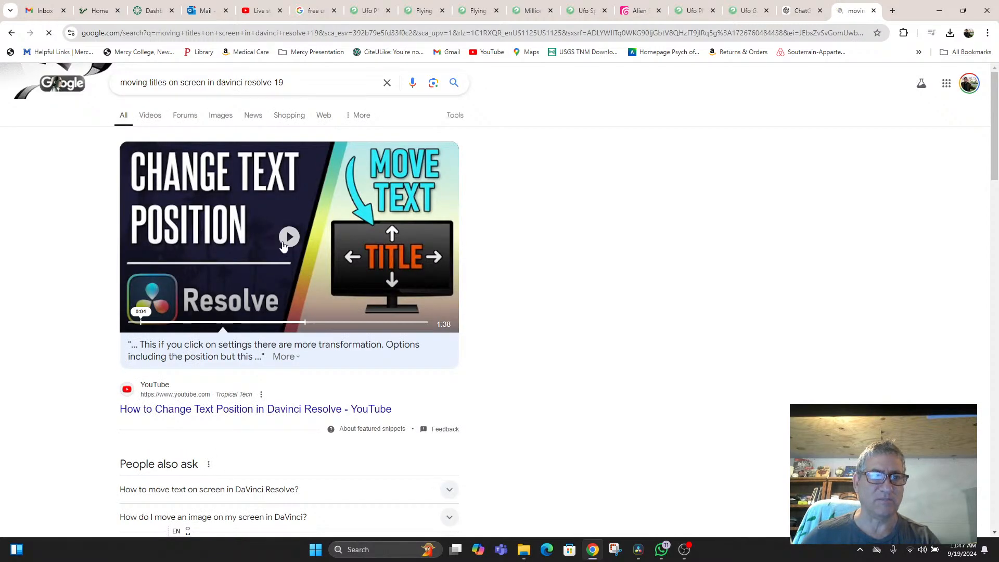
Watch the "How to Change Text Position in Davinci Resolve" video full screen, skipping its intro, and exit full screen
left_click(287, 242)
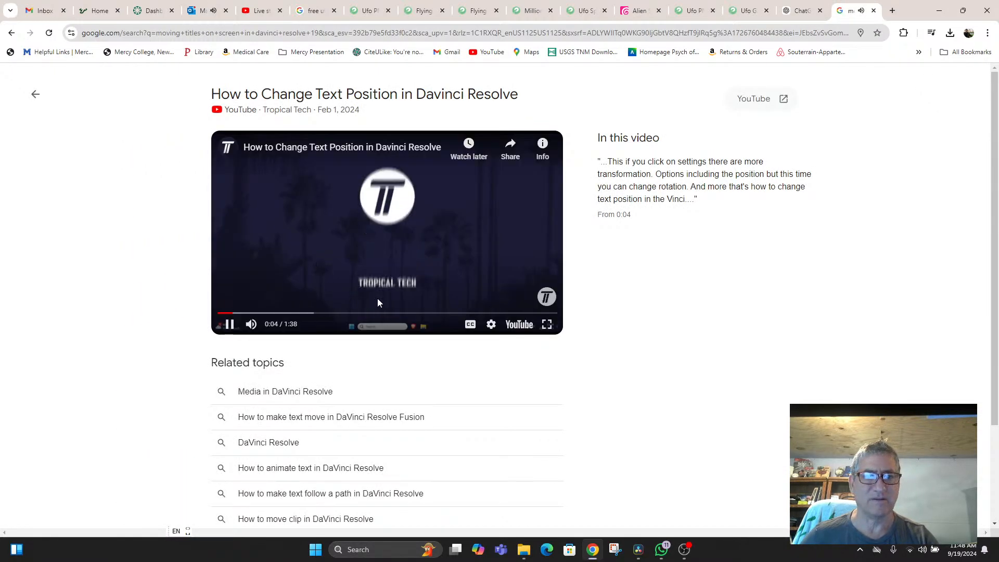
left_click(547, 324)
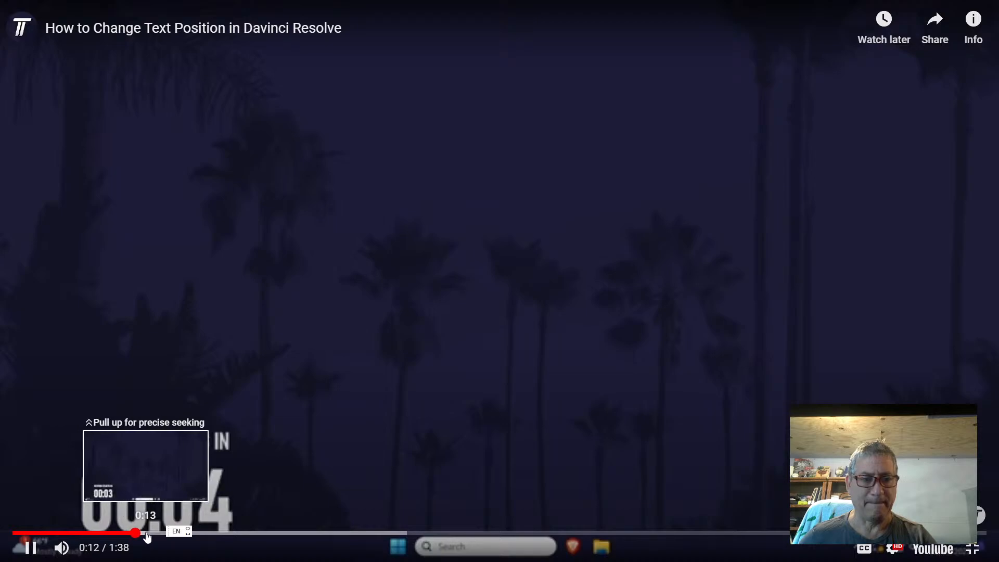
left_click(223, 532)
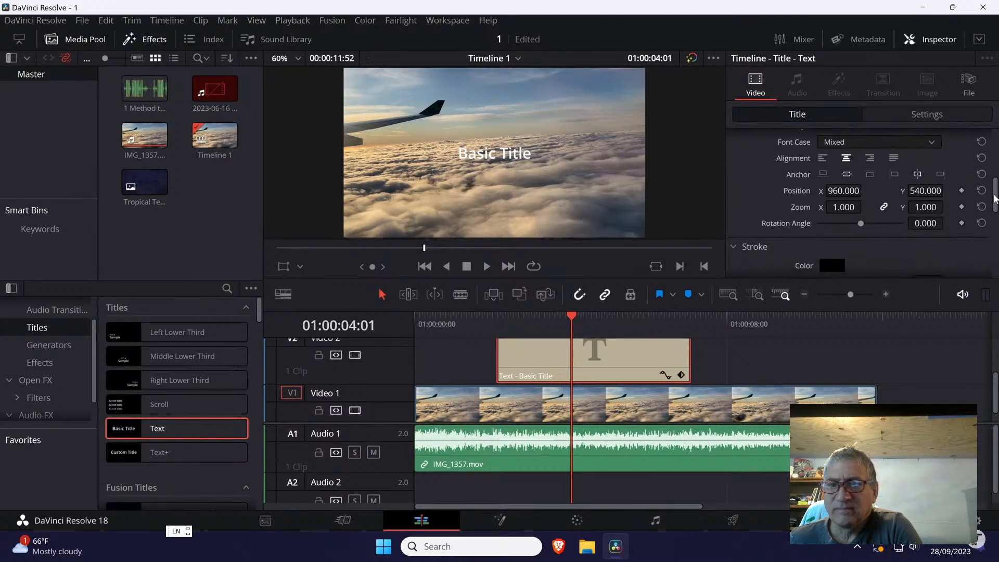
mouse_move(241, 513)
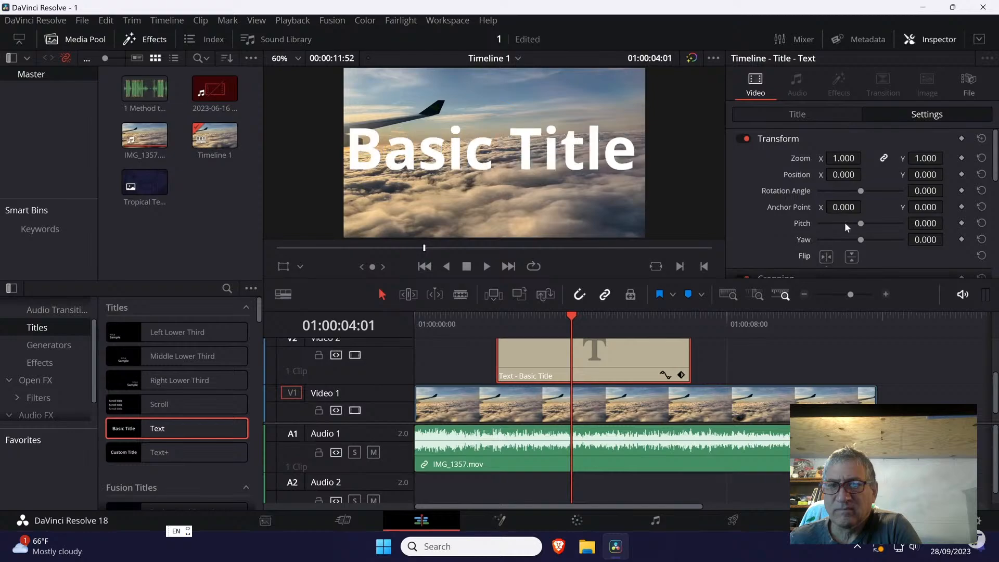
mouse_move(861, 191)
left_mouse_down()
mouse_move(873, 189)
mouse_move(847, 189)
mouse_move(859, 189)
left_mouse_up()
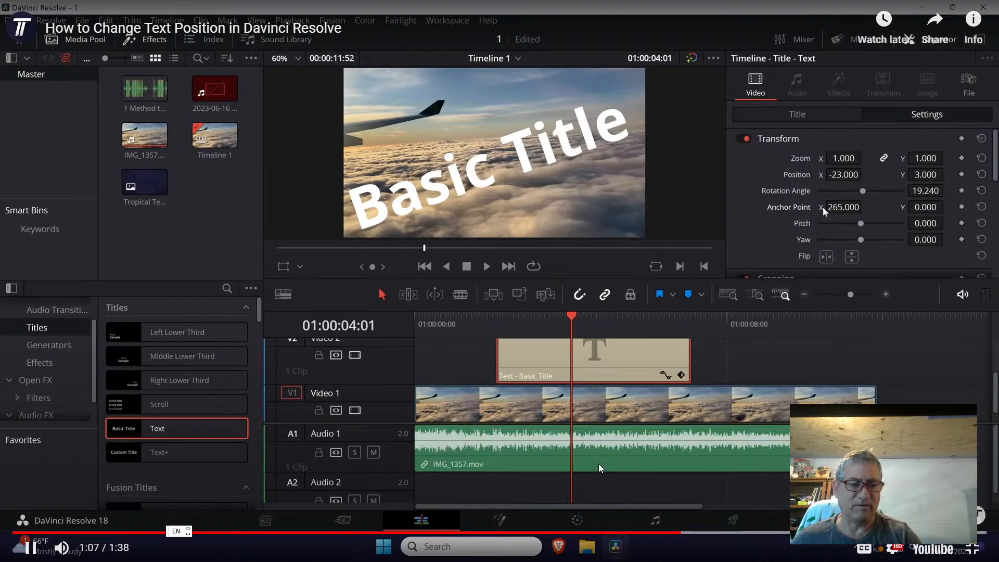
key("Escape")
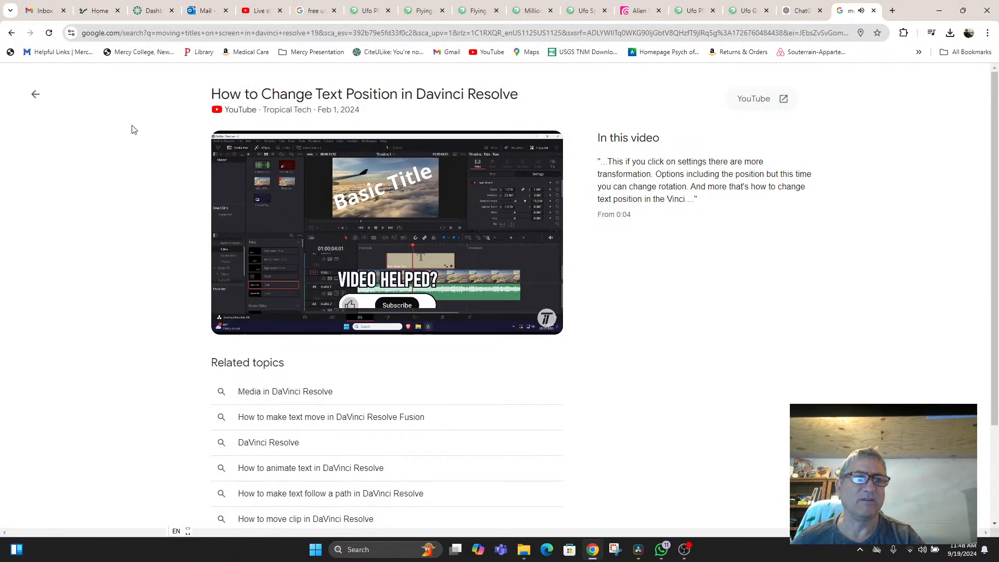
Return to the search results, open the "How To Move Text (DaVinci Resolve Tutorial)" video, skip its opening and show it full screen
left_click(11, 32)
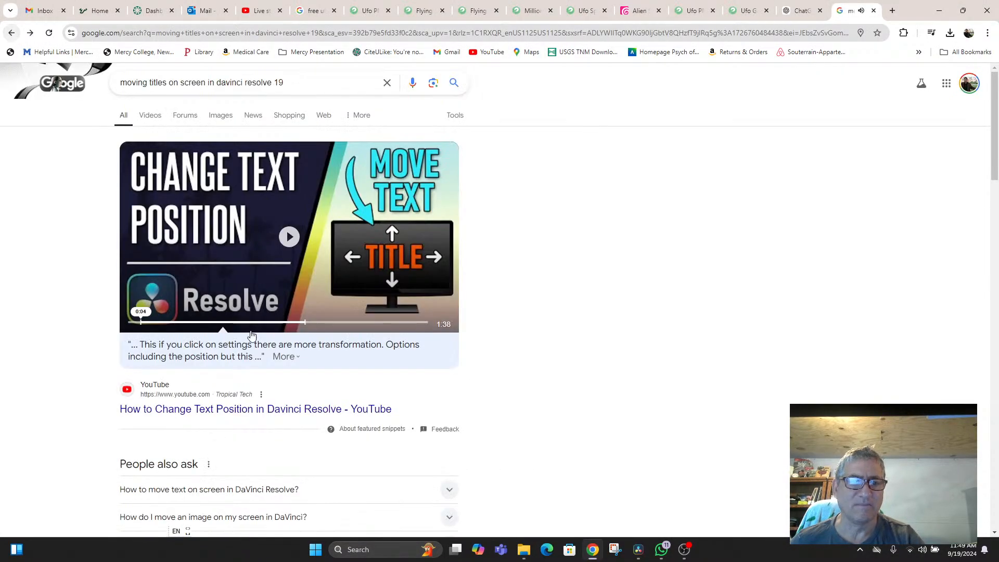
scroll(251, 335, "down", 8)
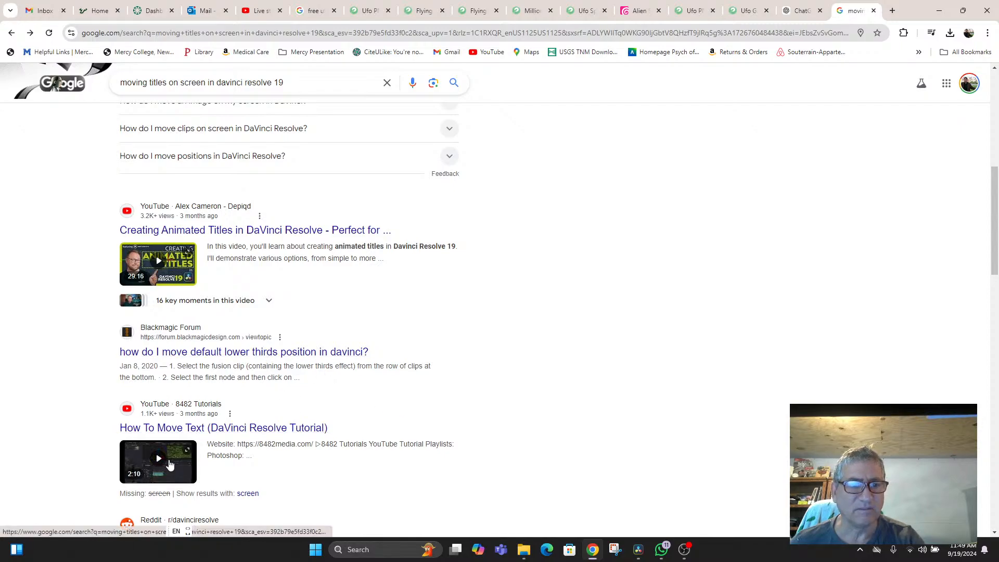
left_click(170, 465)
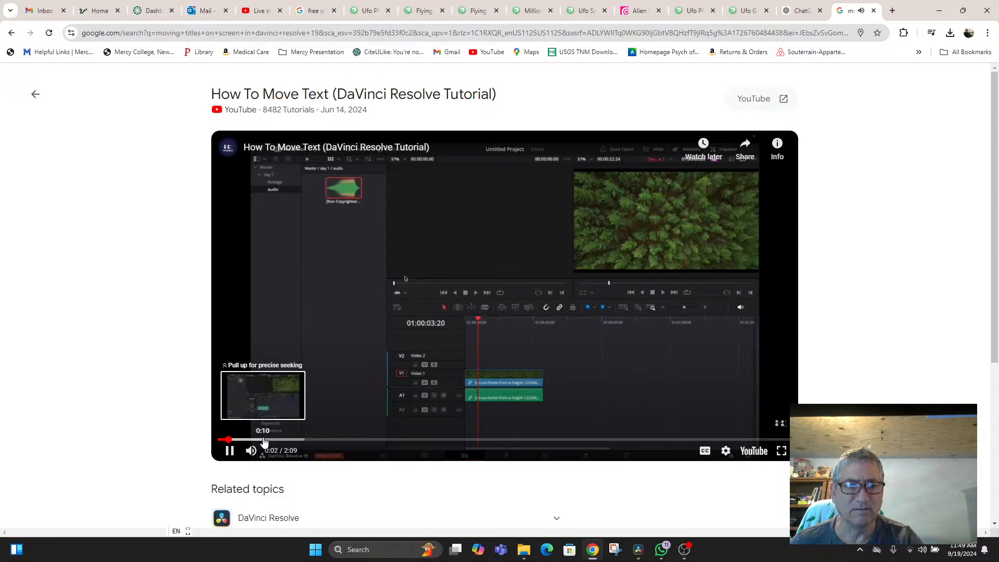
left_click(263, 440)
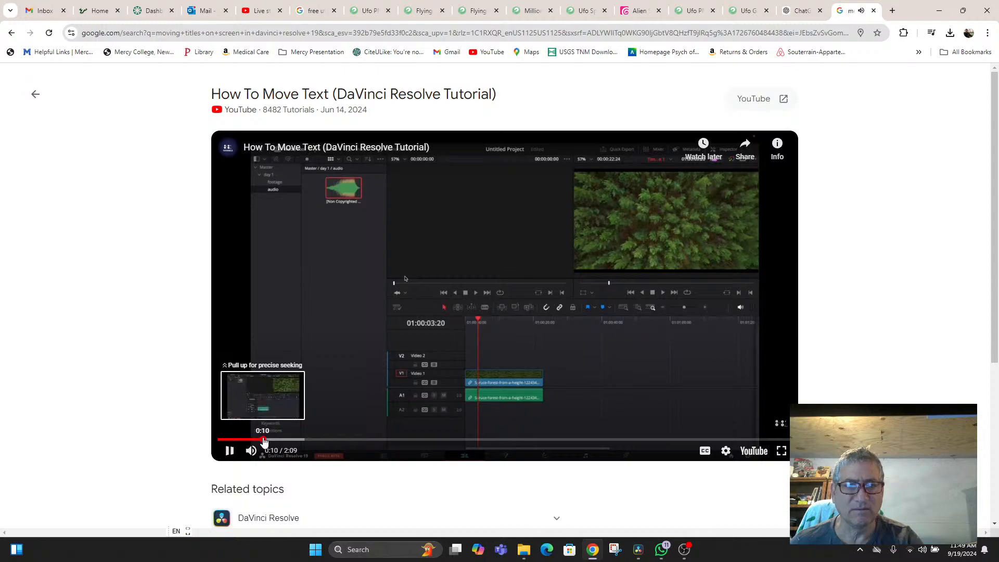
left_click(337, 440)
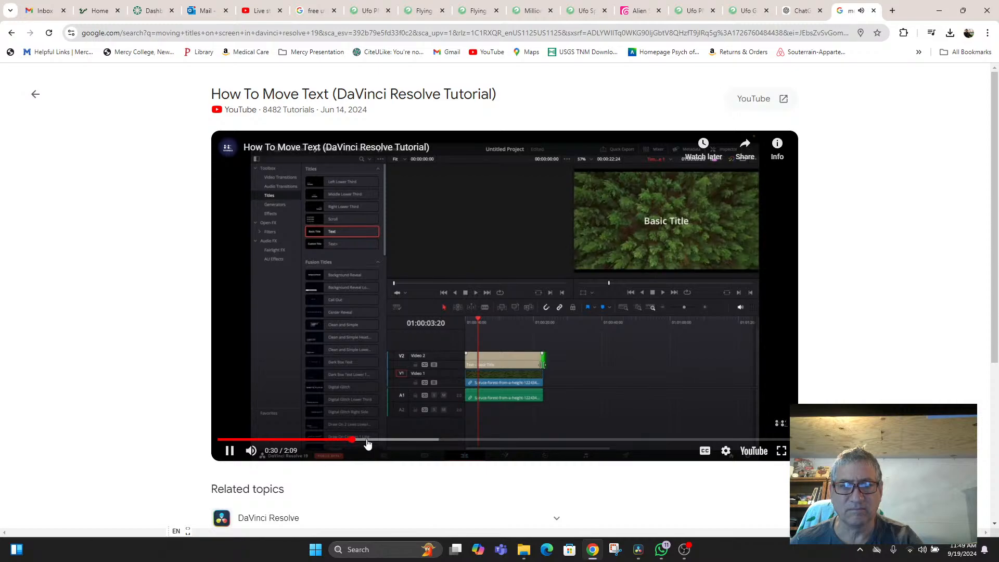
left_click(780, 451)
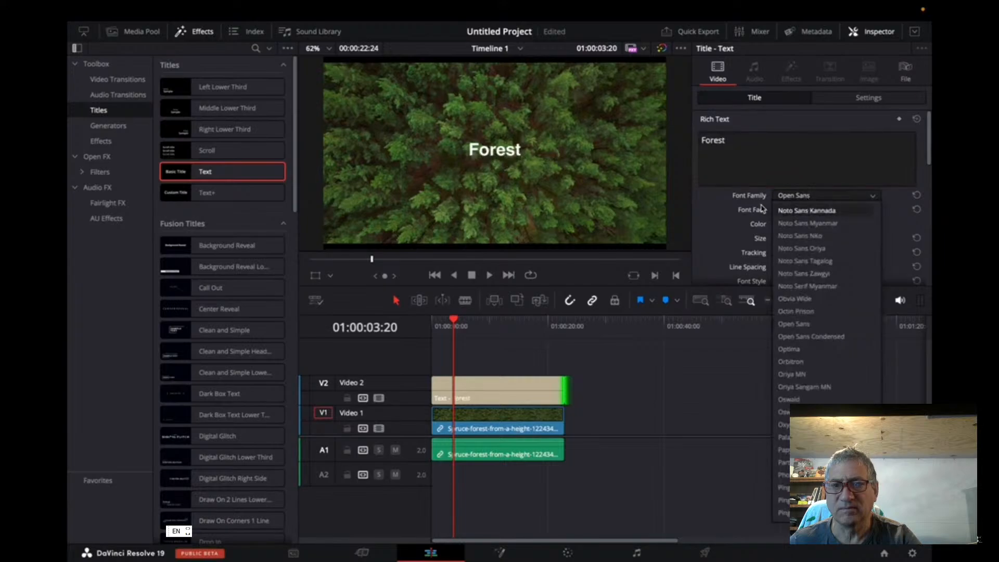
Watch the part of the tutorial on animating the text's position, skipping ahead through it, then exit full screen and pause the video
left_click(743, 199)
mouse_move(729, 385)
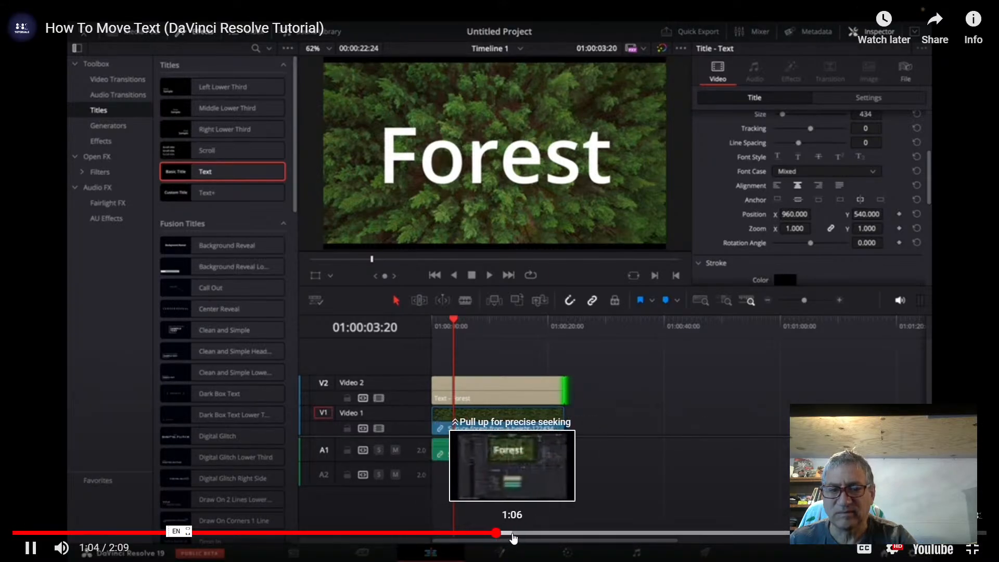
left_click(539, 535)
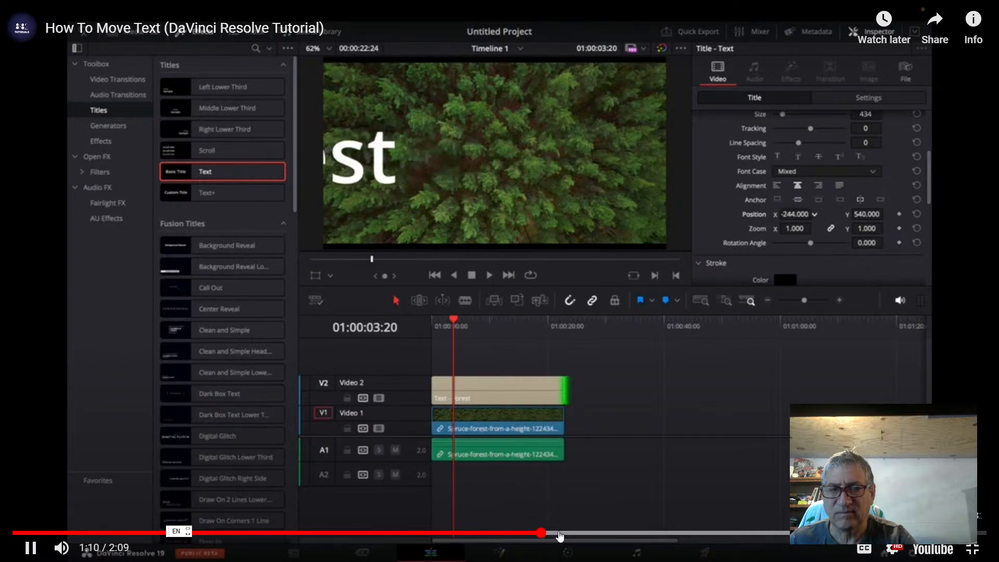
left_click(563, 536)
left_click(584, 536)
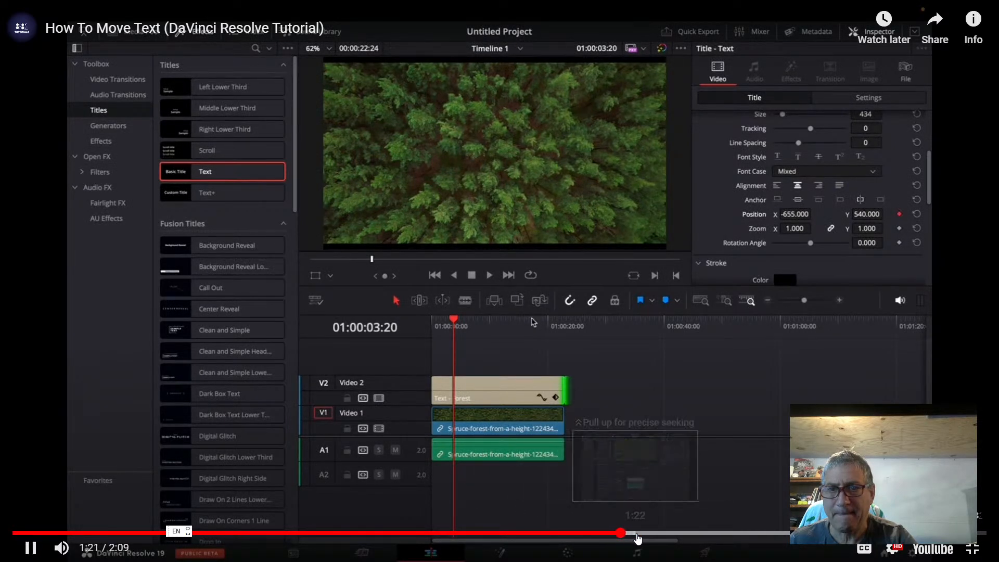
left_click(627, 536)
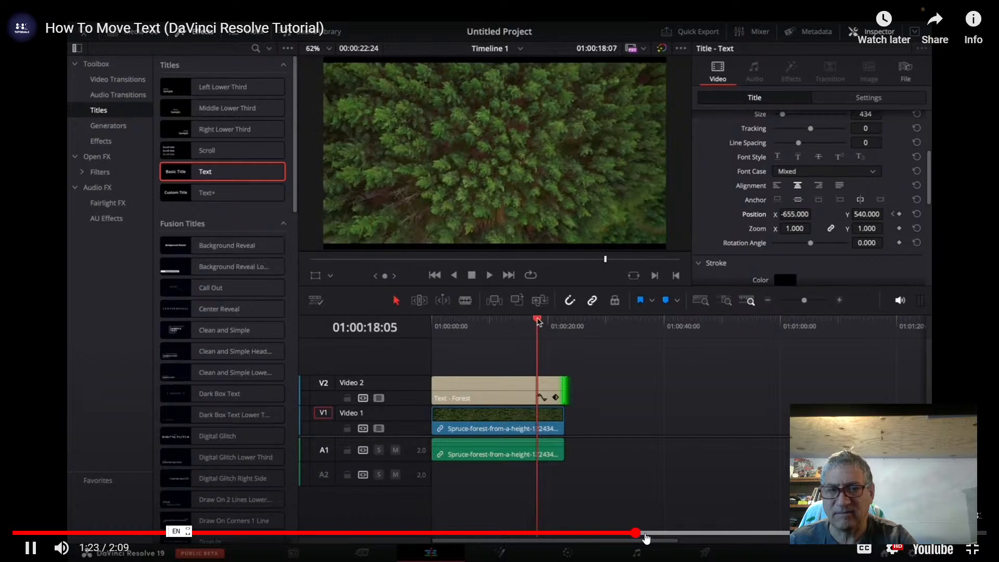
left_click(655, 536)
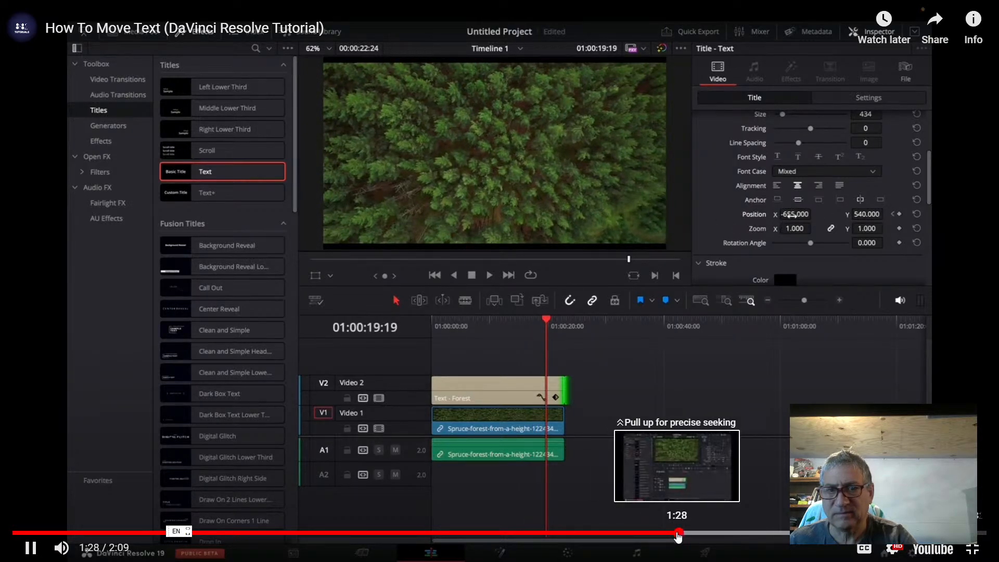
left_click(723, 533)
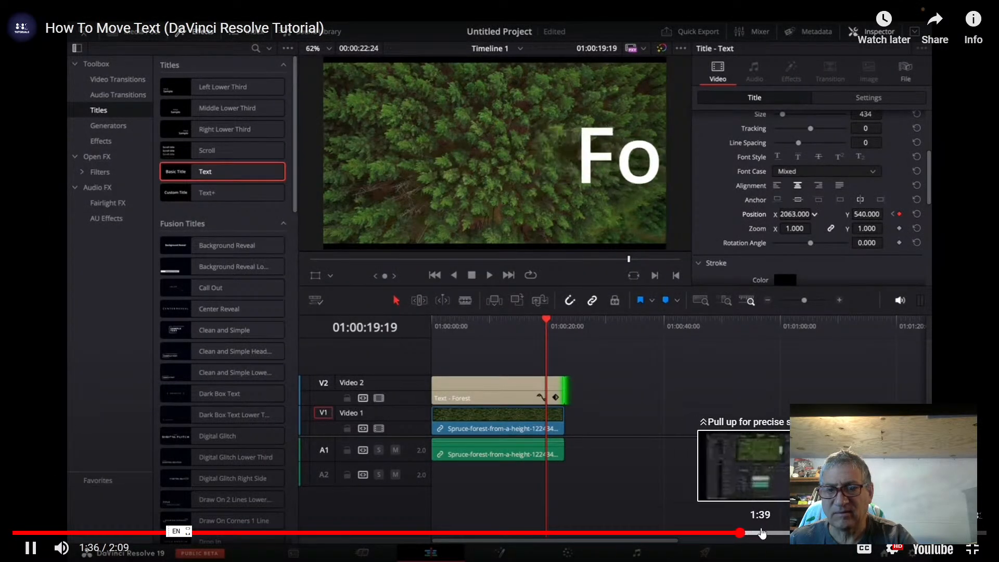
left_click(770, 534)
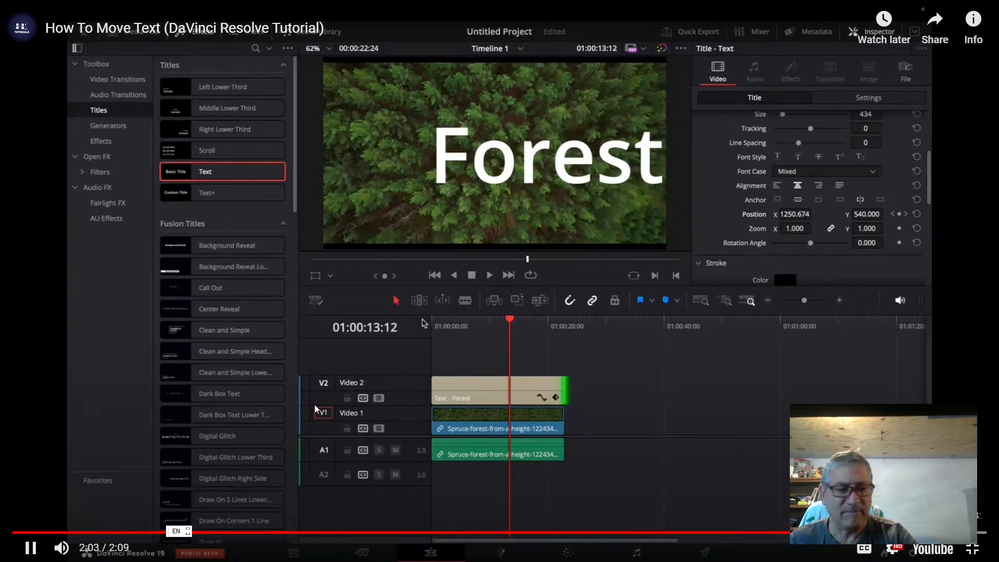
key("Escape")
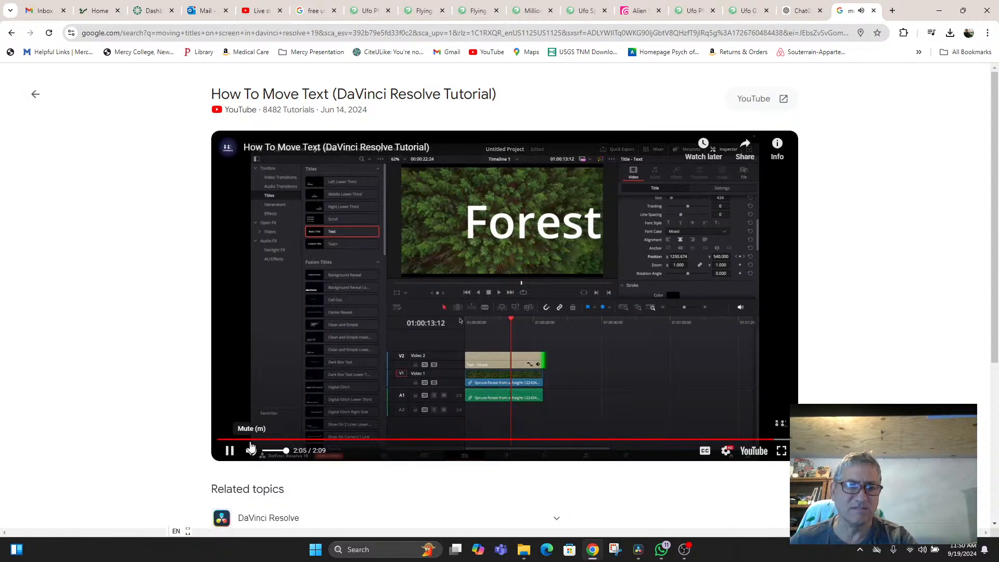
left_click(234, 448)
Look through the video's related topics and the remaining Google results for other guides on moving titles in DaVinci Resolve
scroll(336, 427, "down", 4)
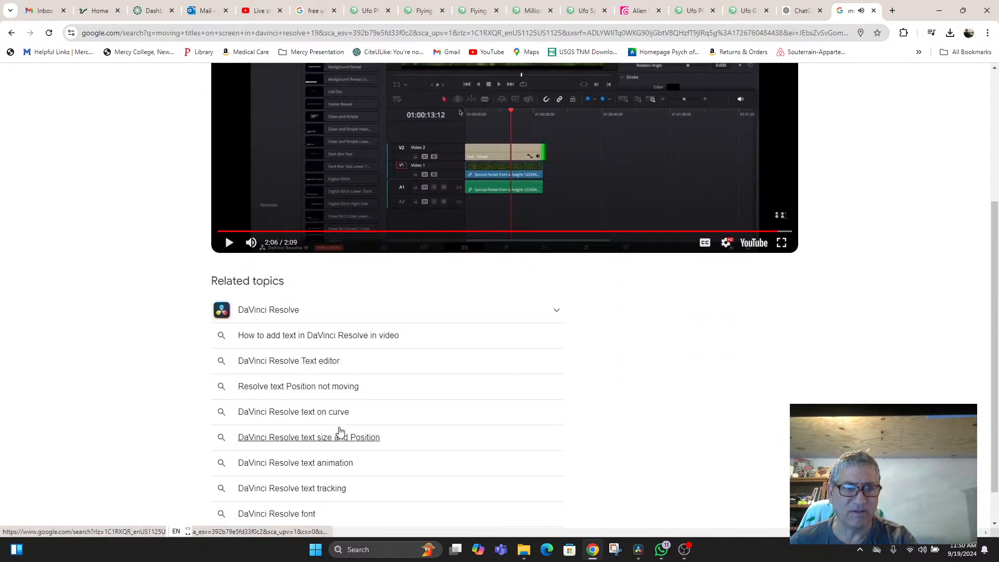
scroll(339, 431, "down", 1)
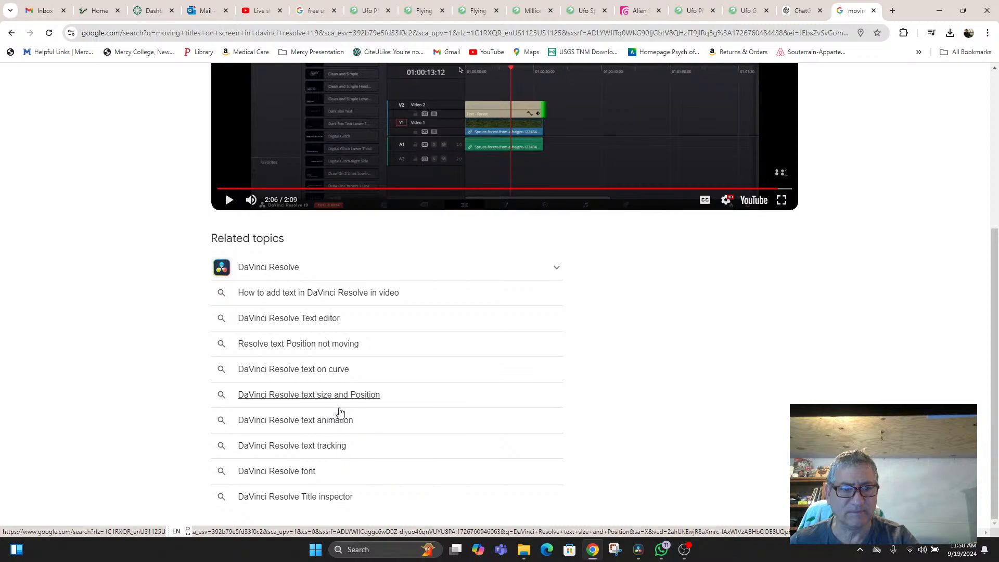
left_click(11, 32)
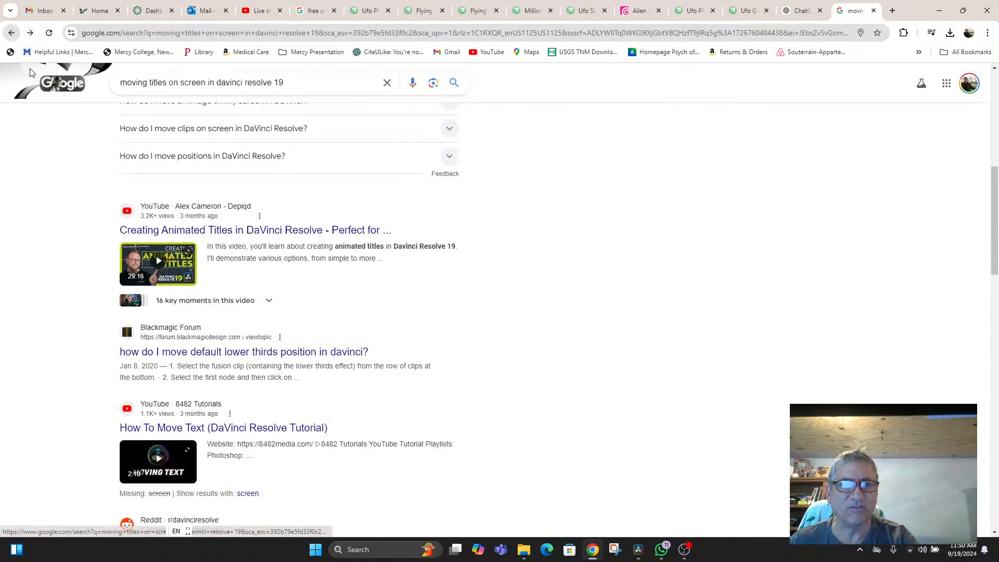
scroll(446, 385, "down", 5)
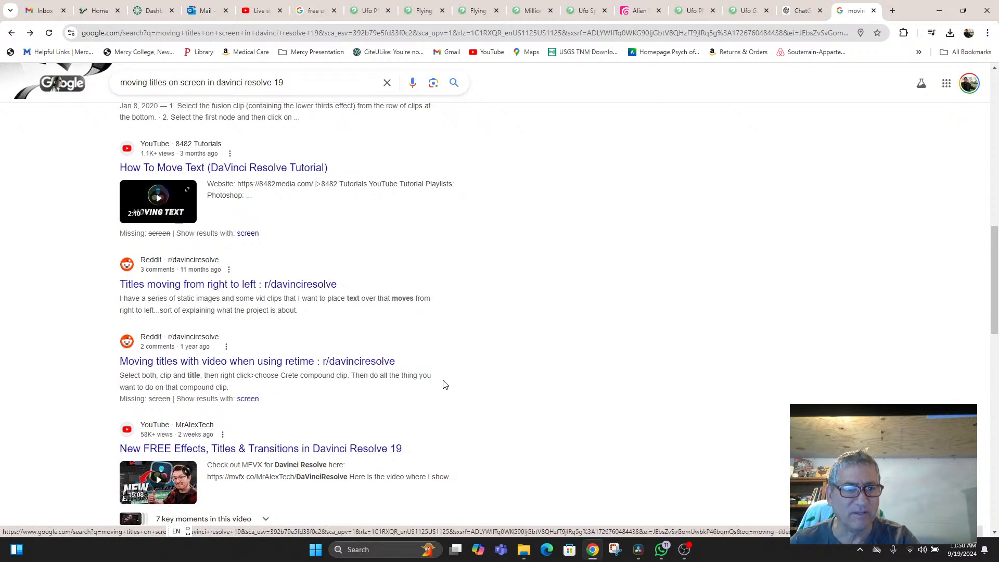
scroll(445, 384, "down", 6)
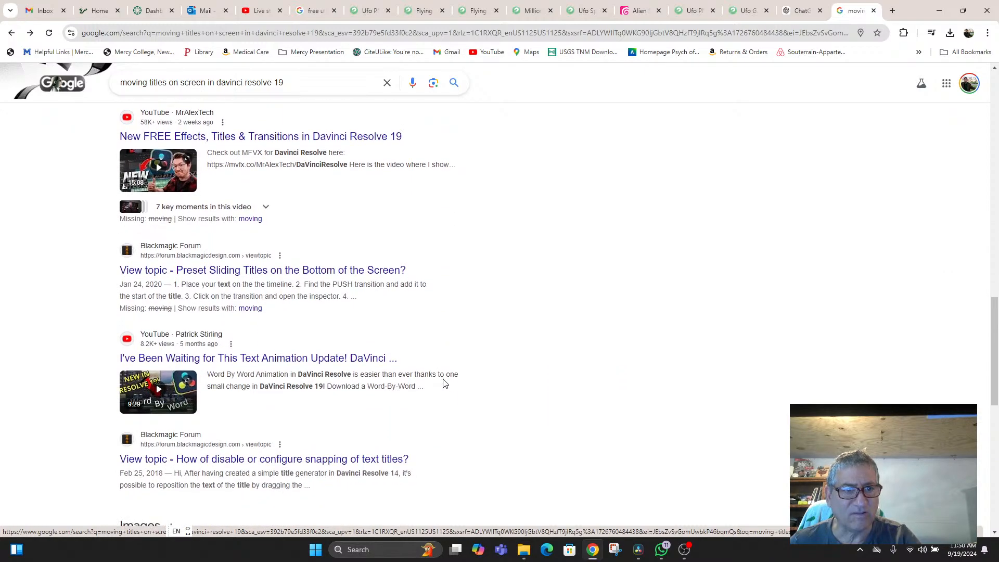
scroll(444, 383, "down", 1)
scroll(443, 382, "down", 8)
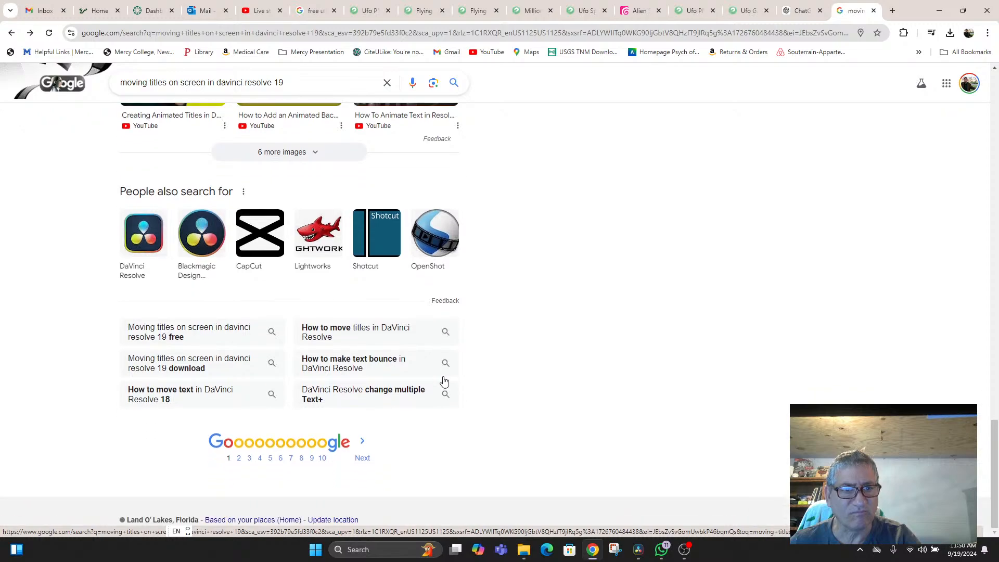
scroll(442, 382, "up", 4)
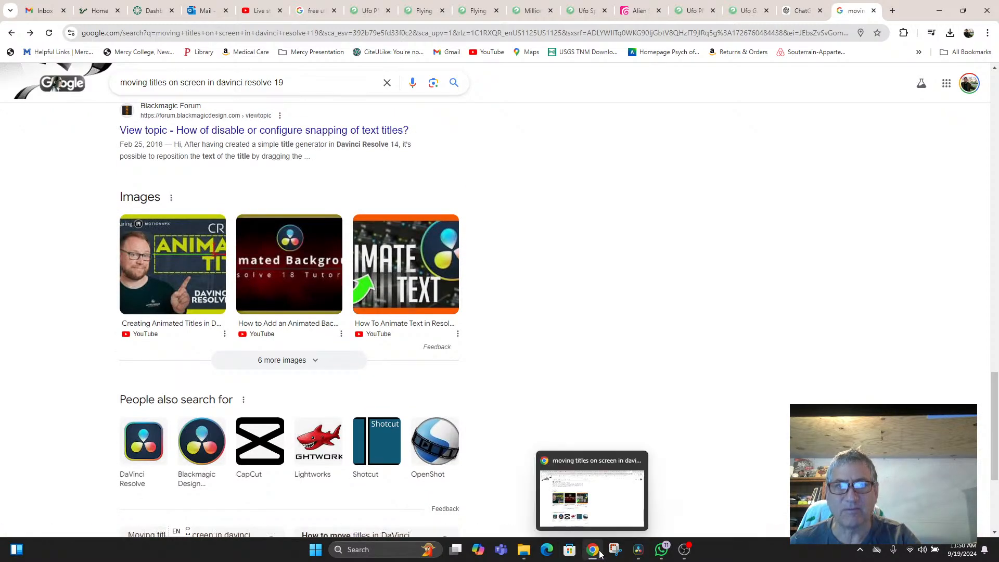
In the ChatGPT tab, ask "I can't seem to be able to enable on-screen control. Can you explain better?" and read the answer
left_click(798, 15)
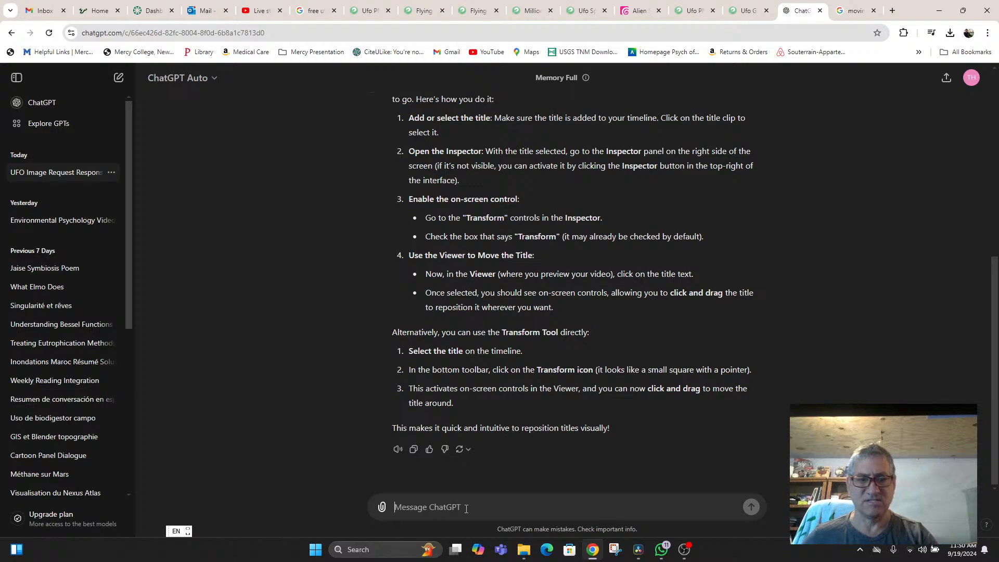
type("I can't seem to be able to")
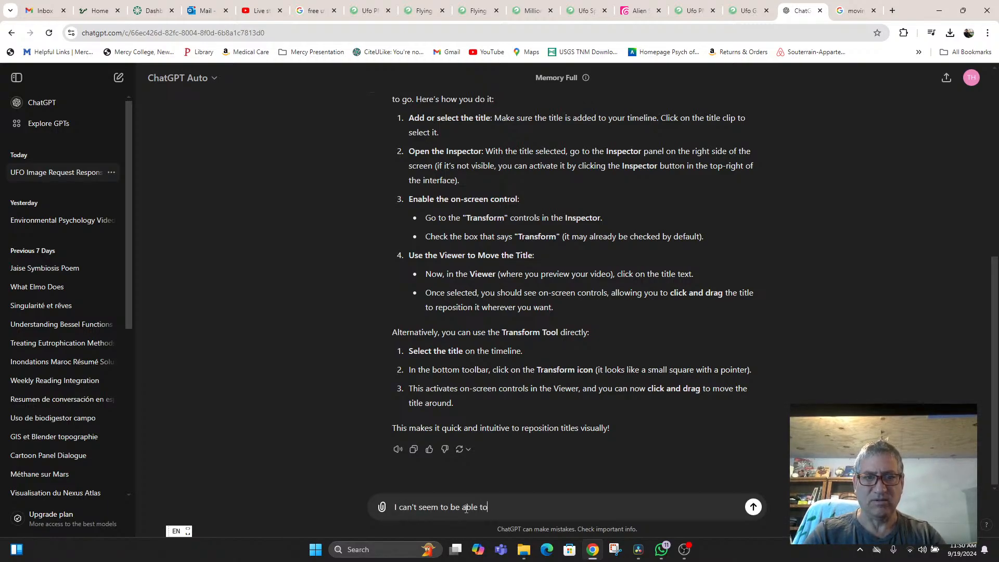
type(" enable on-s")
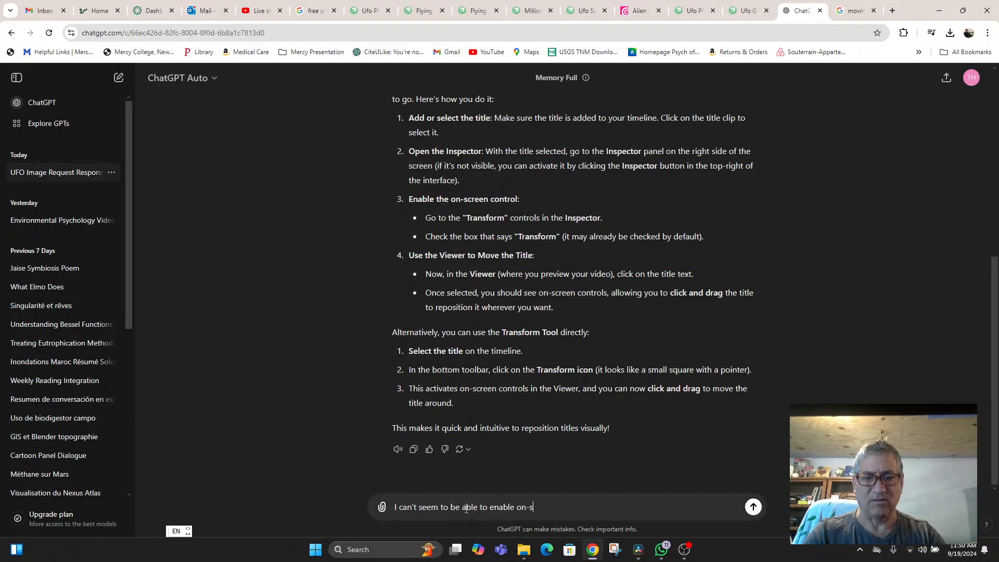
type("creen control")
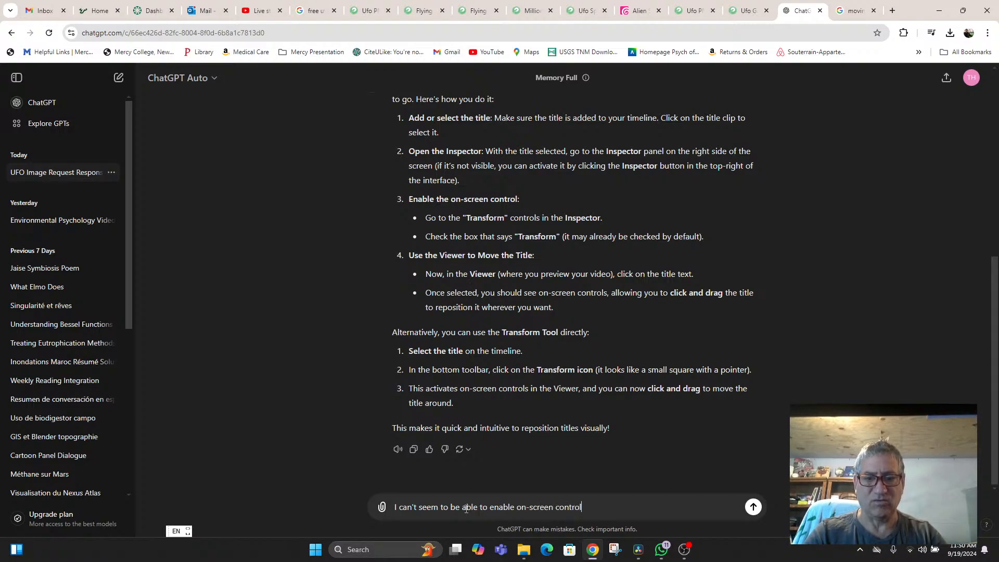
type(". Can you explain better")
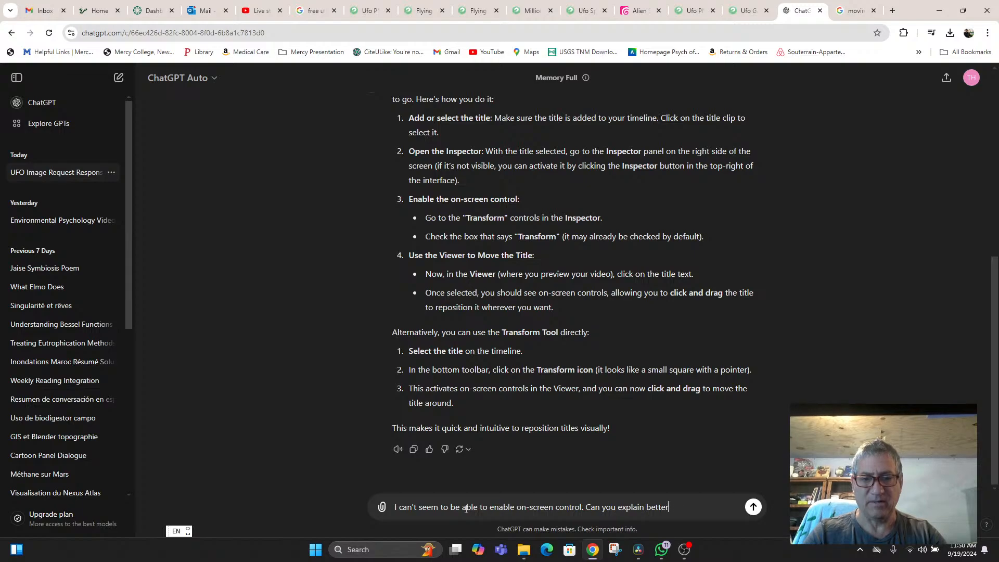
type("?")
key("Return")
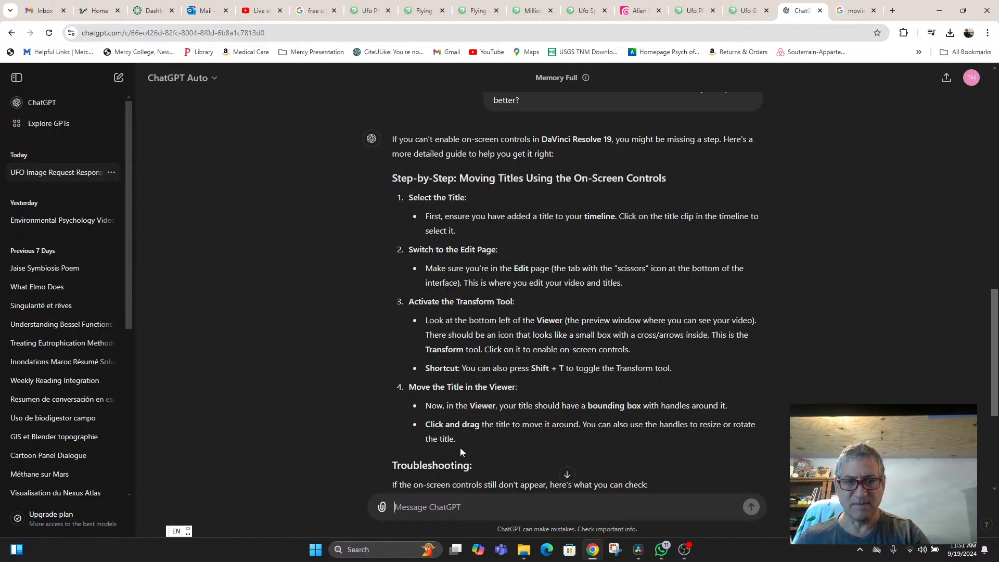
scroll(460, 448, "down", 2)
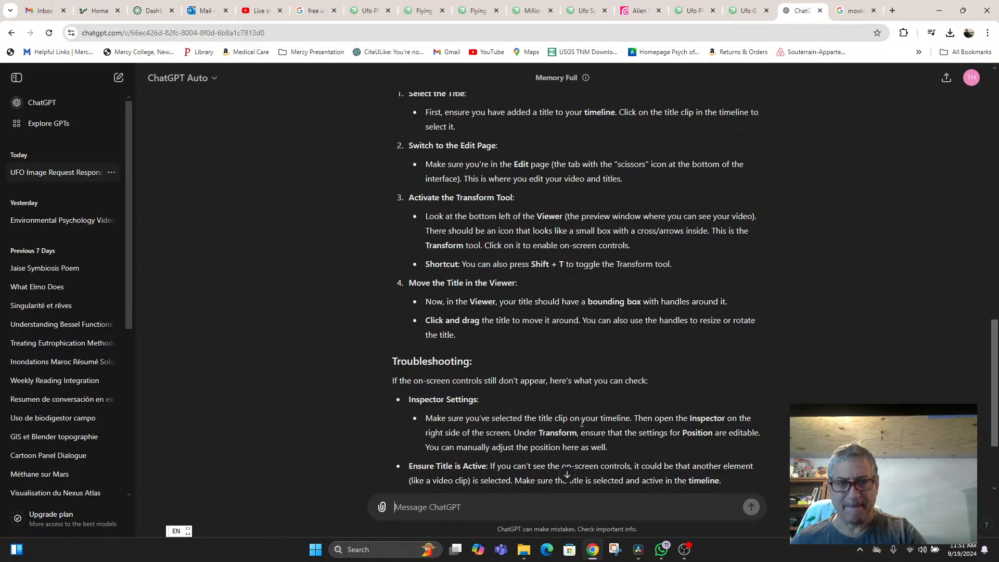
scroll(581, 422, "down", 1)
scroll(581, 424, "down", 2)
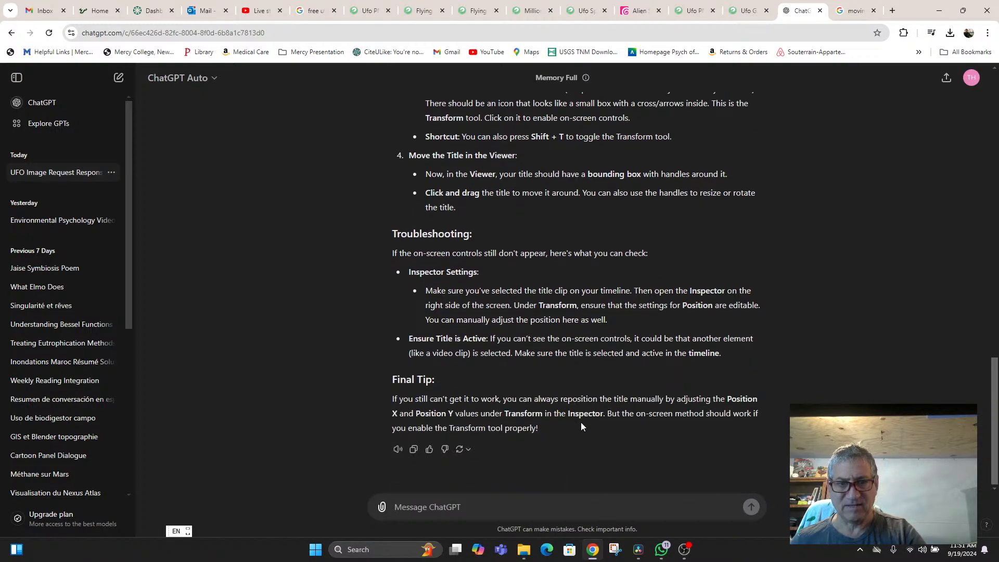
scroll(581, 423, "up", 5)
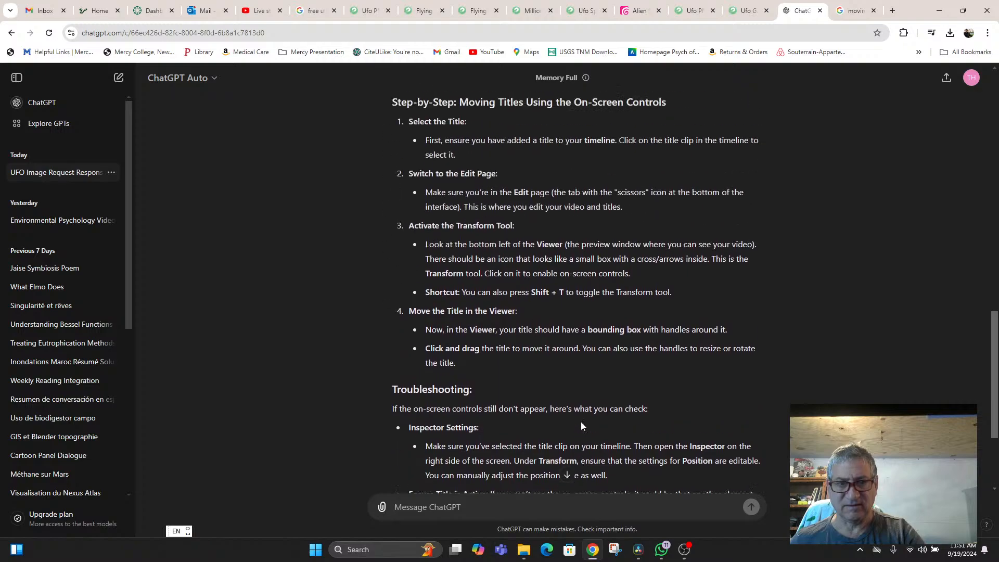
scroll(580, 421, "down", 2)
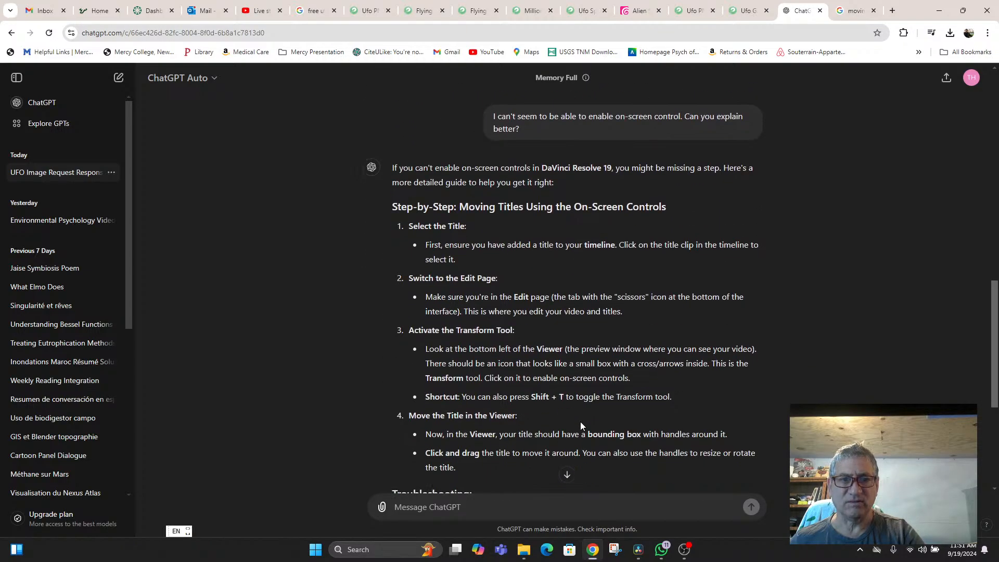
Switch to DaVinci Resolve, go to the Edit page through the workspace options and hide the Inspector
left_click(638, 549)
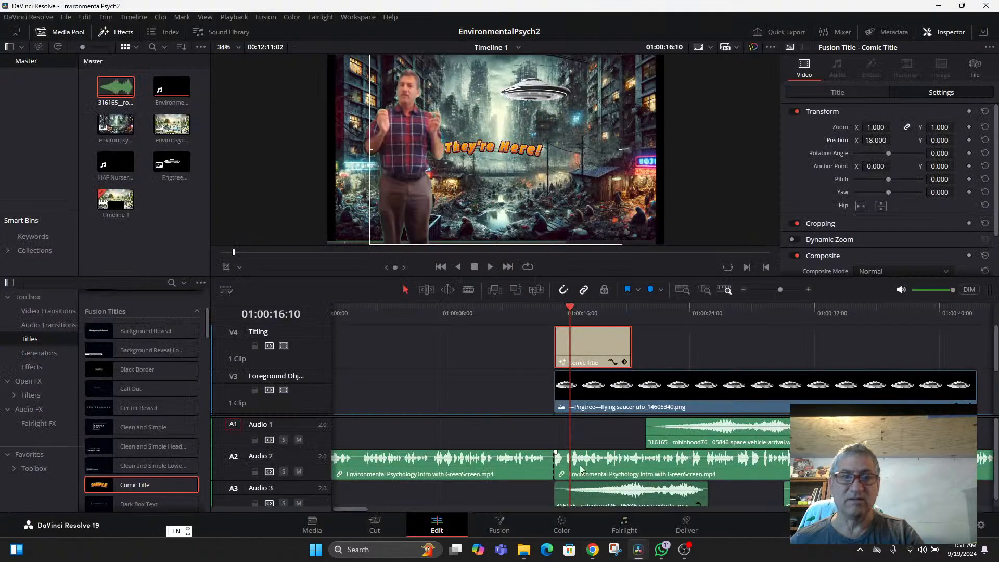
left_click(358, 17)
mouse_move(431, 30)
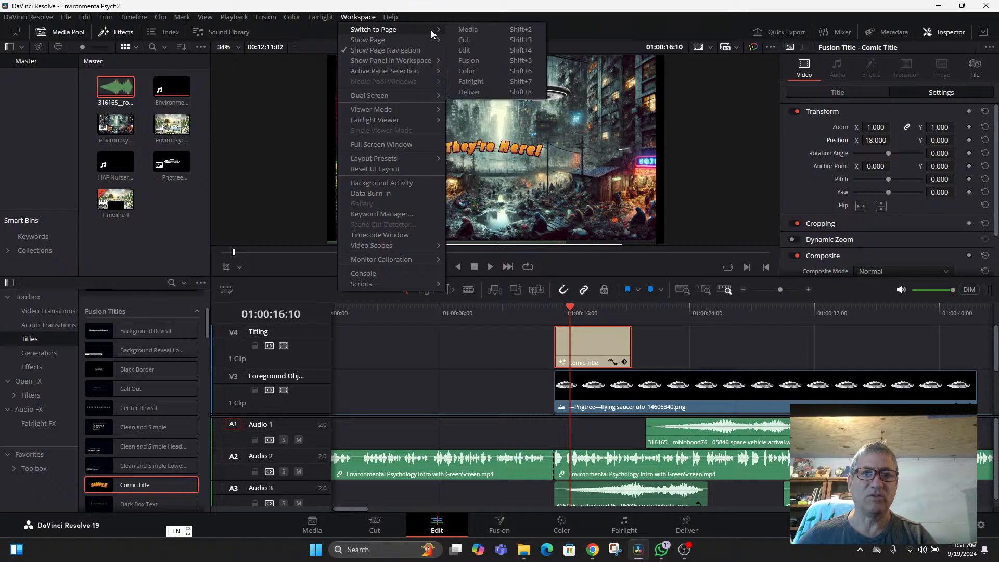
left_click(468, 50)
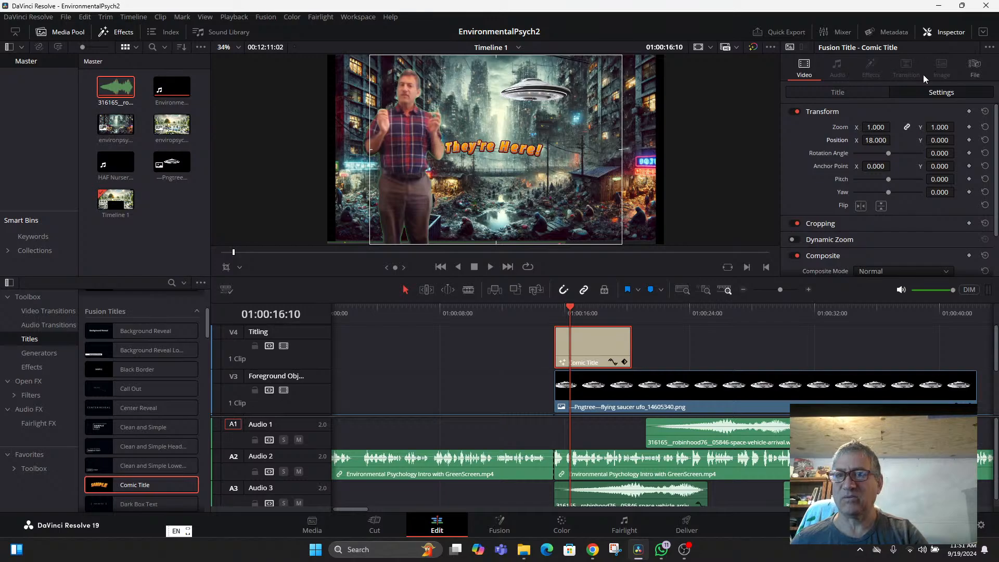
left_click(946, 33)
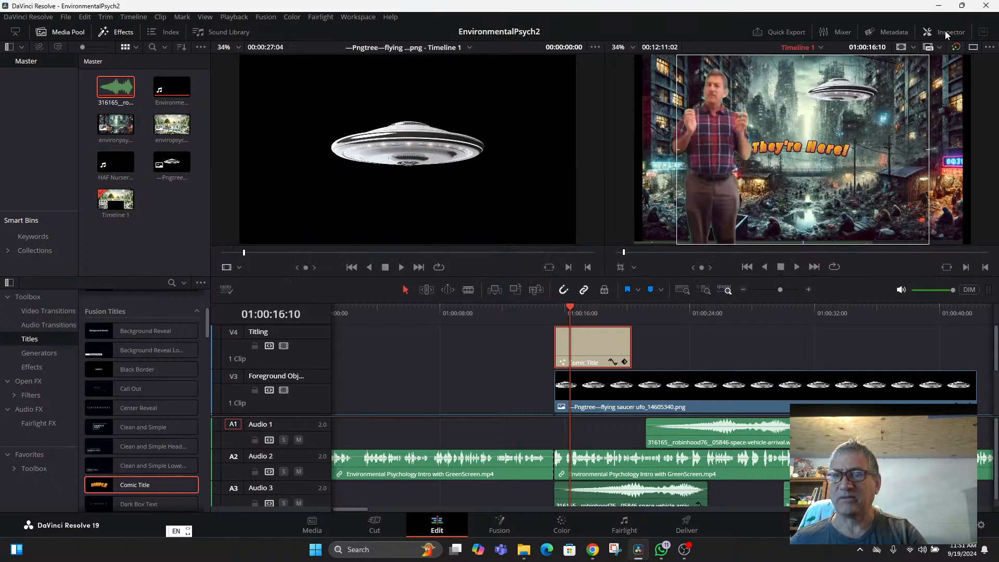
Show the Inspector again and switch the Comic Title's Transform section off and back on, collapsing it
left_click(946, 33)
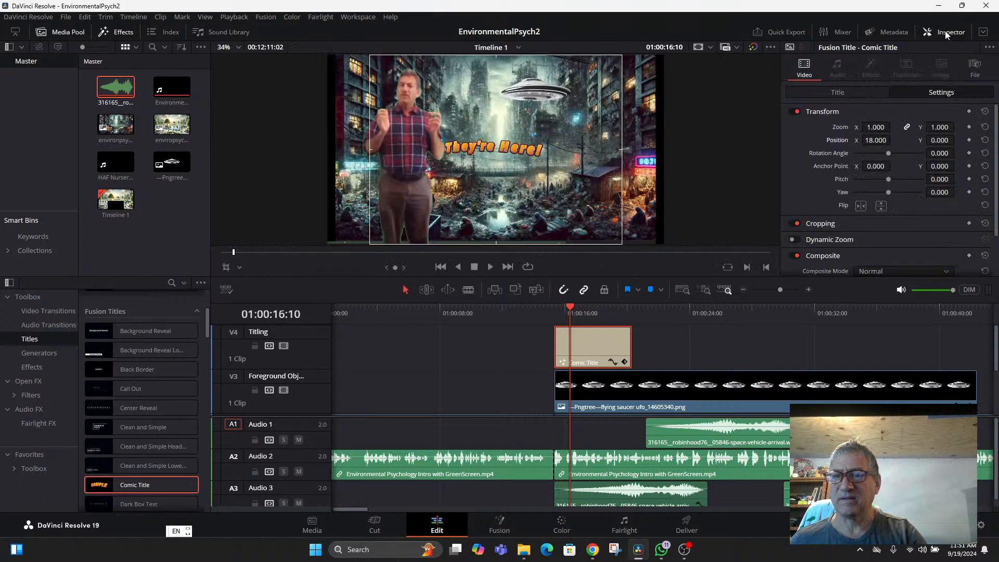
left_click(794, 111)
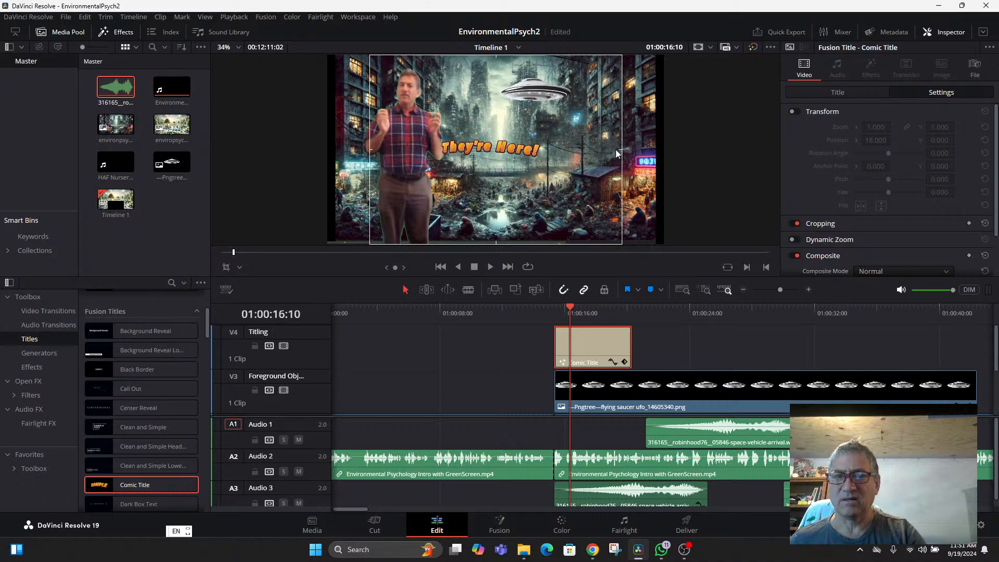
left_click(801, 111)
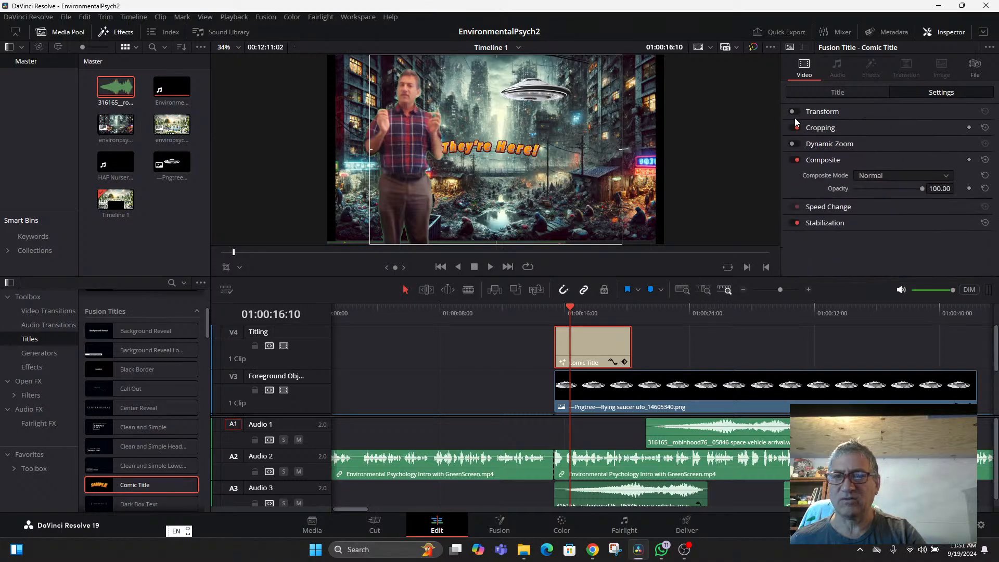
left_click(797, 111)
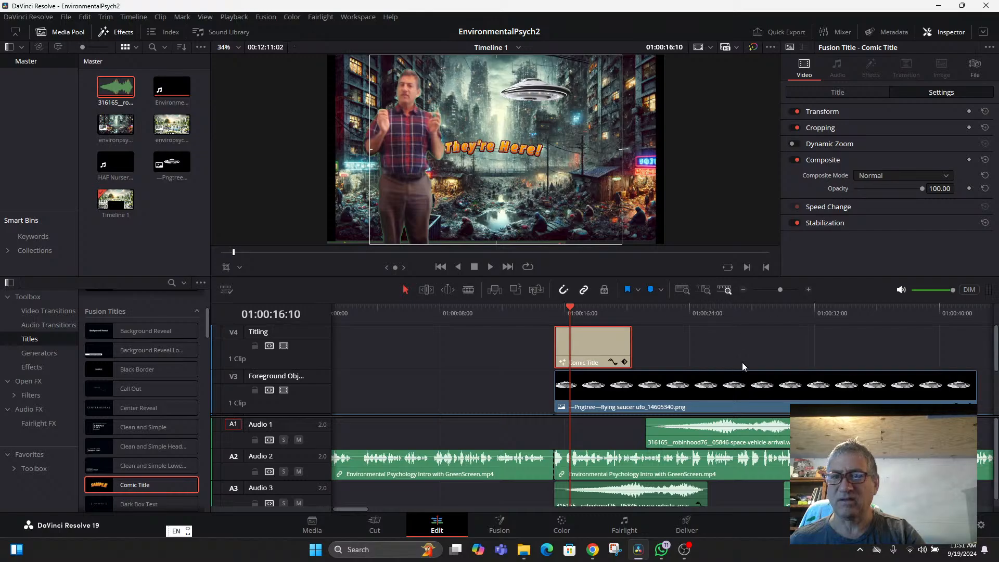
Recheck ChatGPT's steps for on-screen controls in the browser, then look at DaVinci Resolve's Media and Cut pages and return to the Edit page
left_click(592, 550)
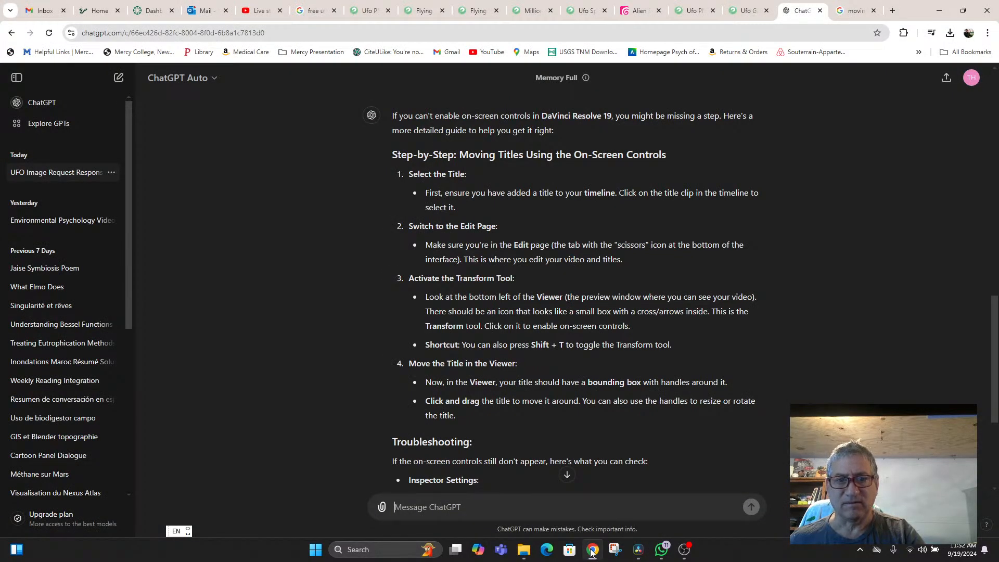
left_click(638, 550)
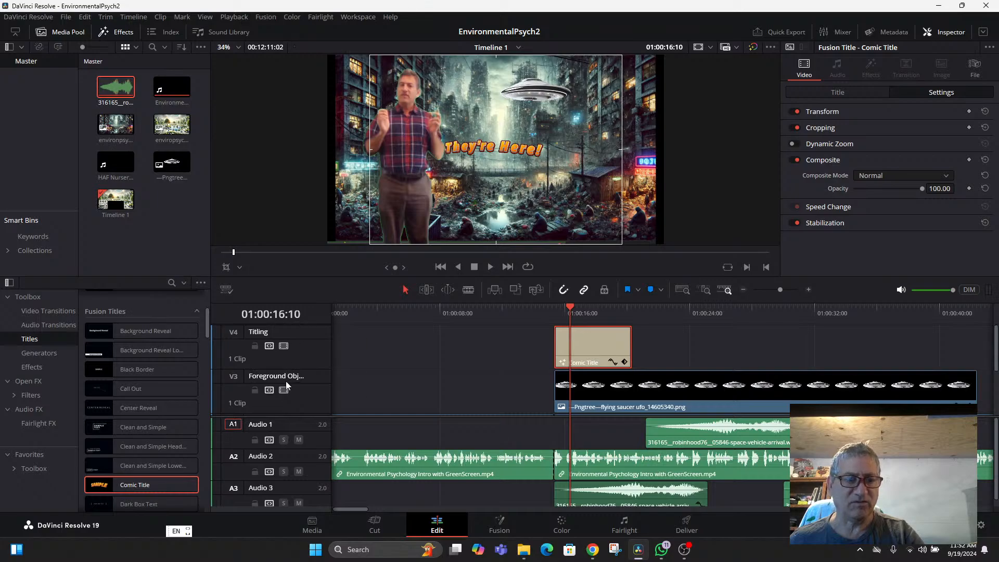
scroll(348, 443, "down", 1)
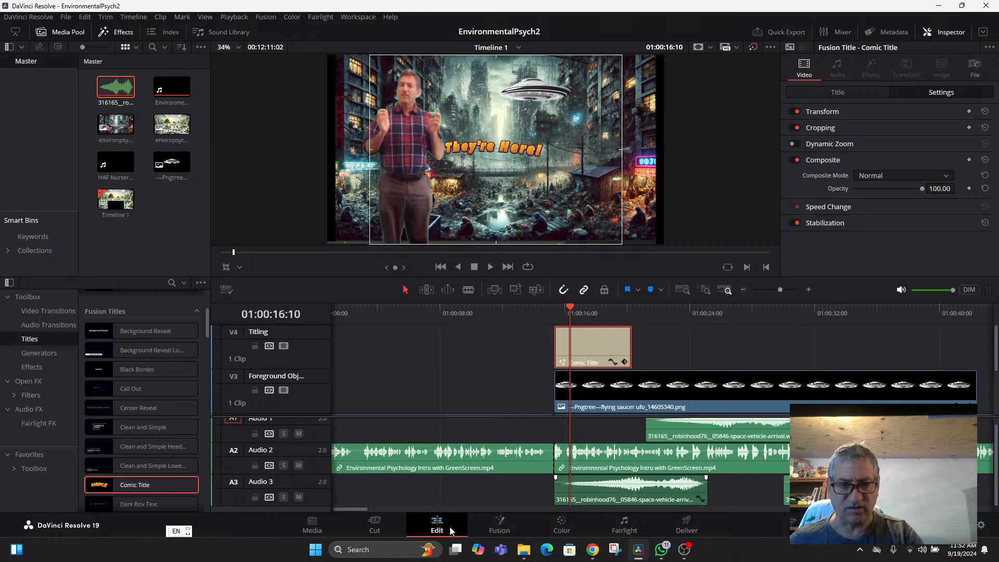
left_click(324, 524)
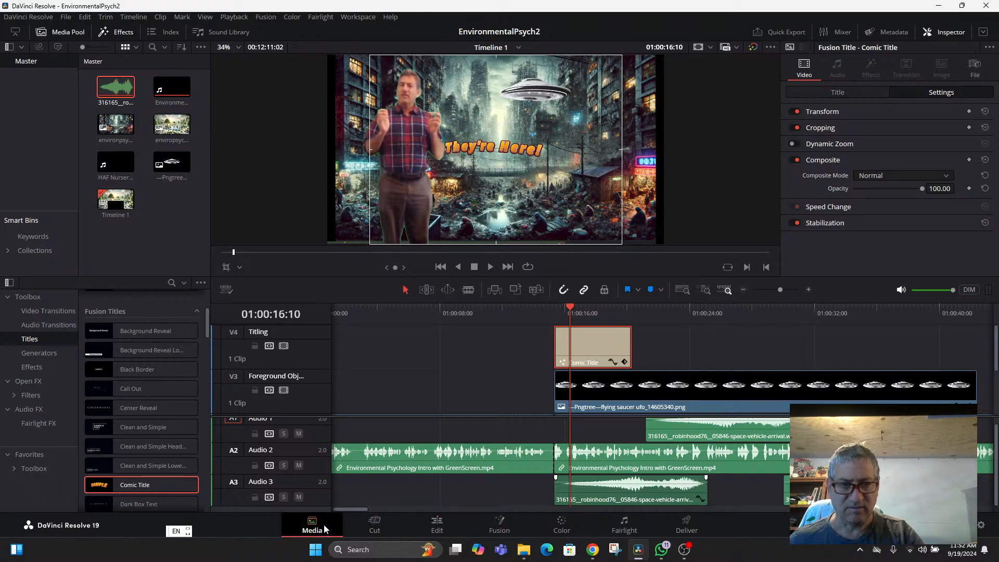
left_click(373, 530)
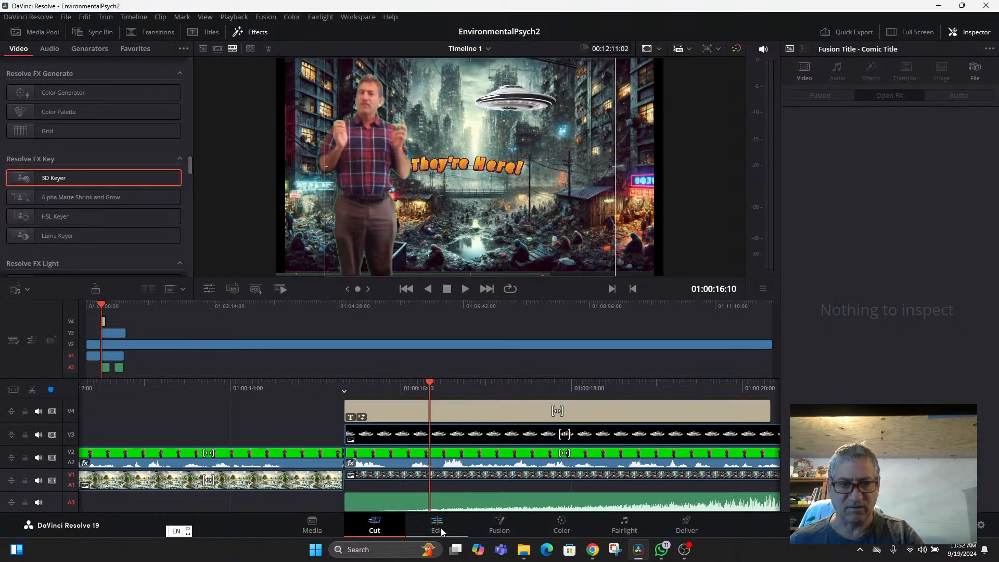
left_click(437, 525)
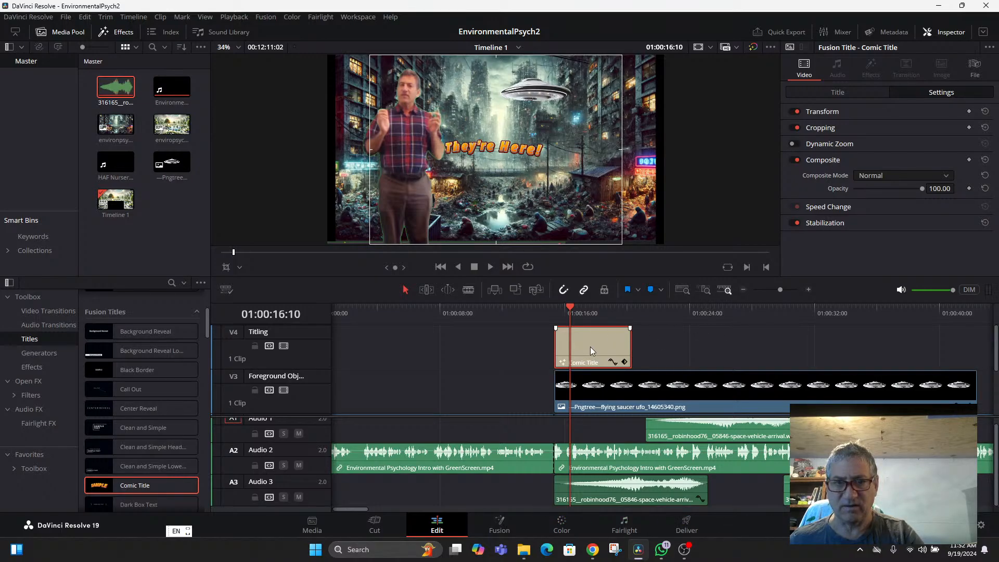
Toggle the timeline's position lock on and off, then expand and look through the Comic Title's Transform settings
left_click(604, 291)
left_click(605, 292)
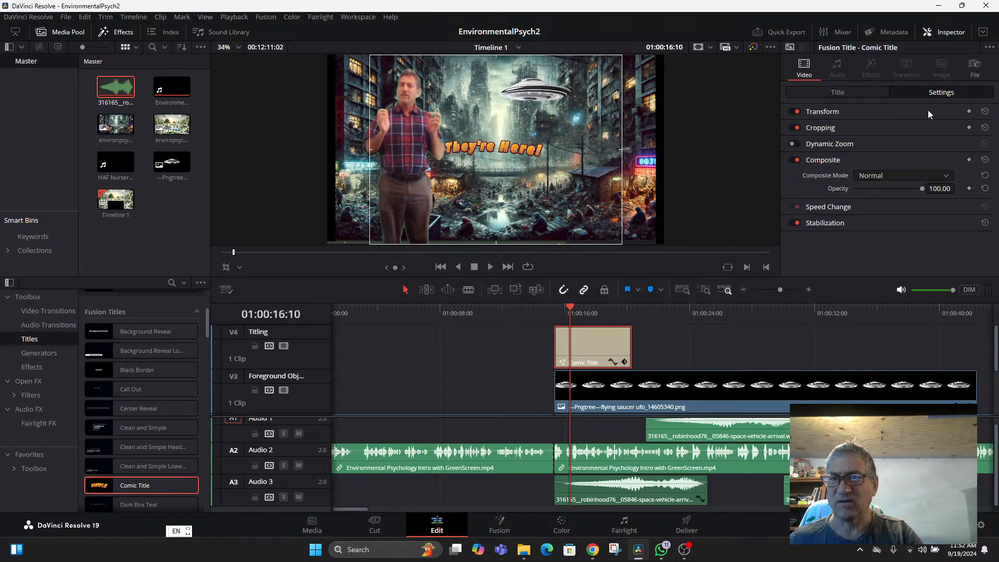
left_click(870, 110)
scroll(892, 193, "down", 1)
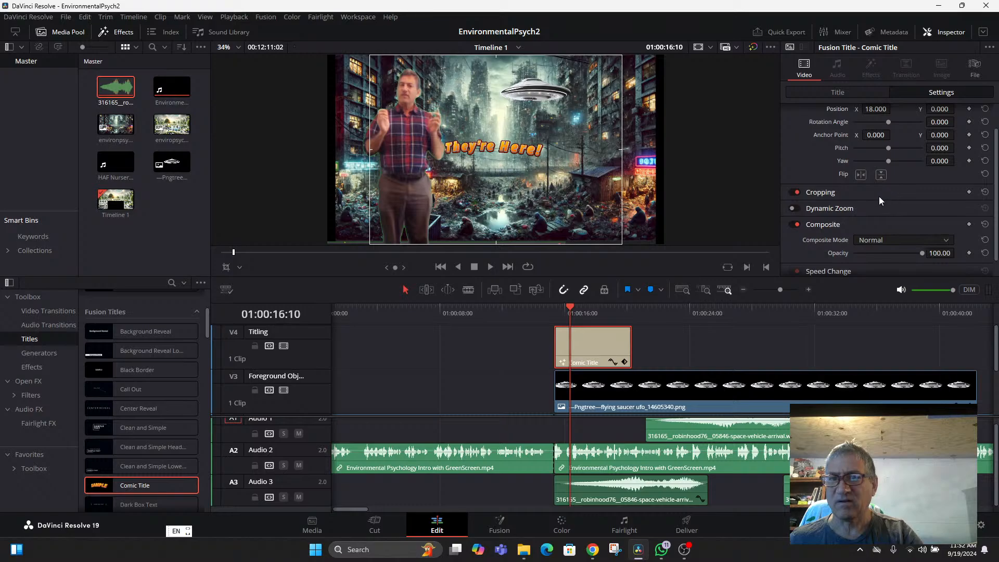
scroll(878, 204, "down", 1)
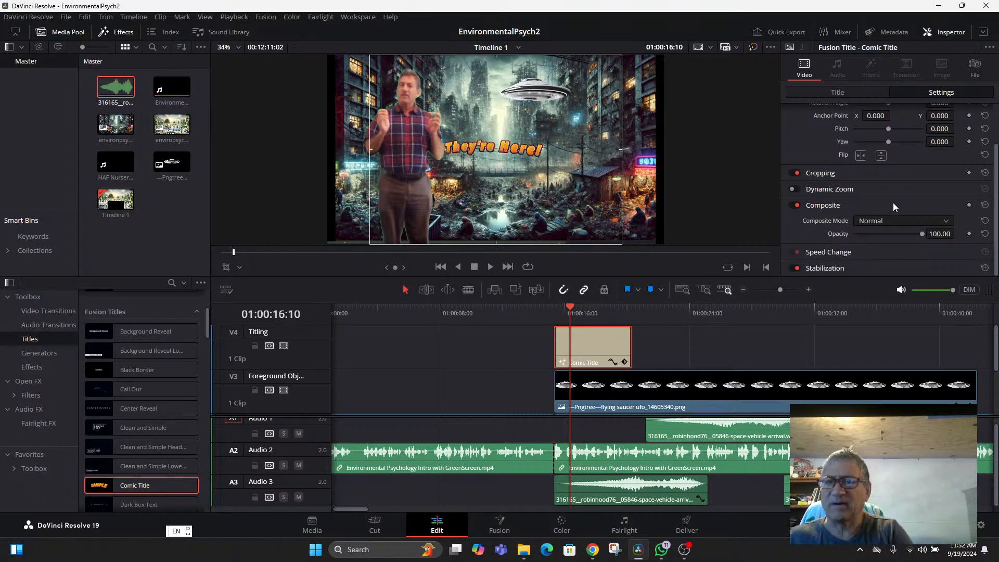
scroll(894, 198, "up", 2)
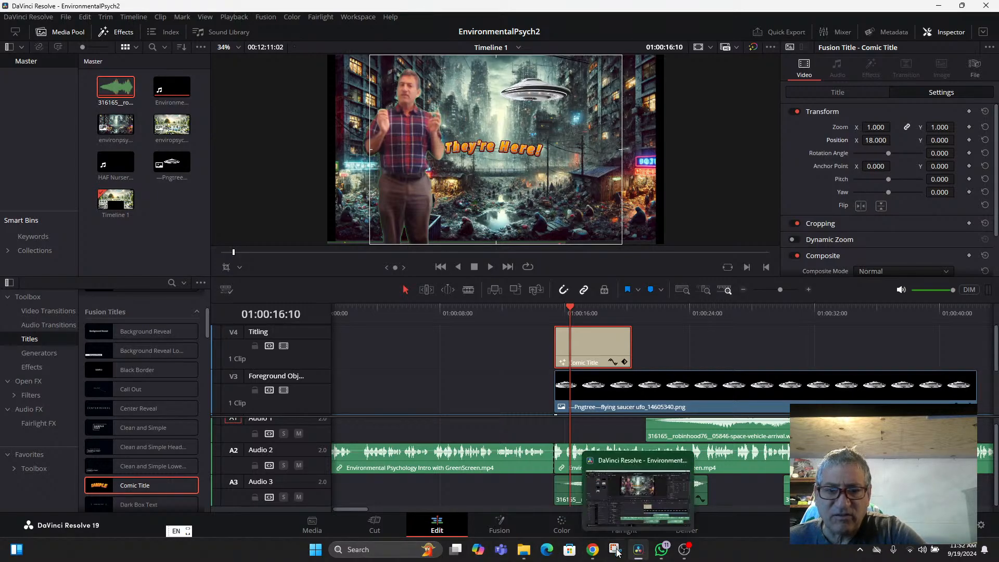
Reread ChatGPT's instructions on activating the Transform tool, then turn on the Transform overlay in DaVinci Resolve's viewer
left_click(590, 554)
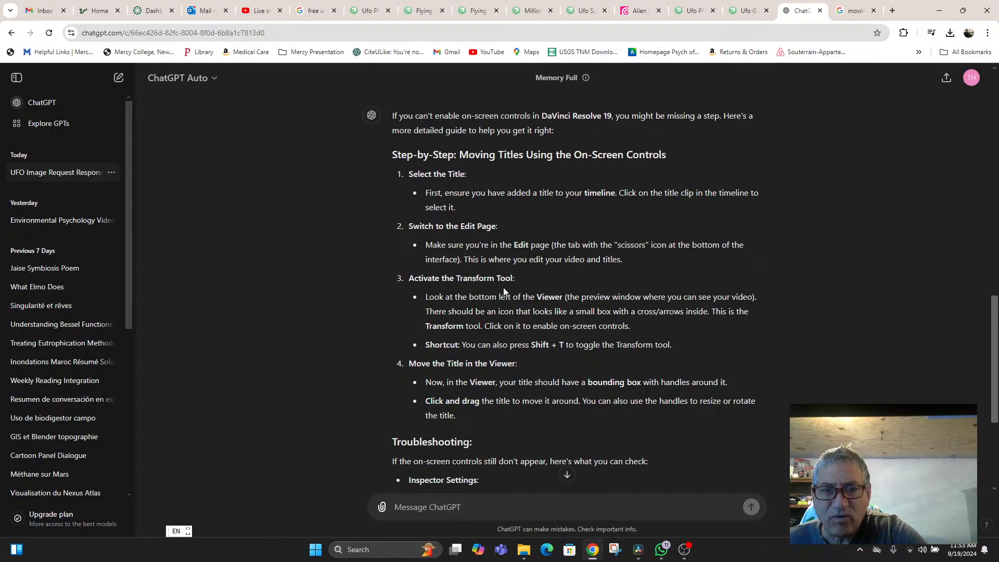
left_click(643, 556)
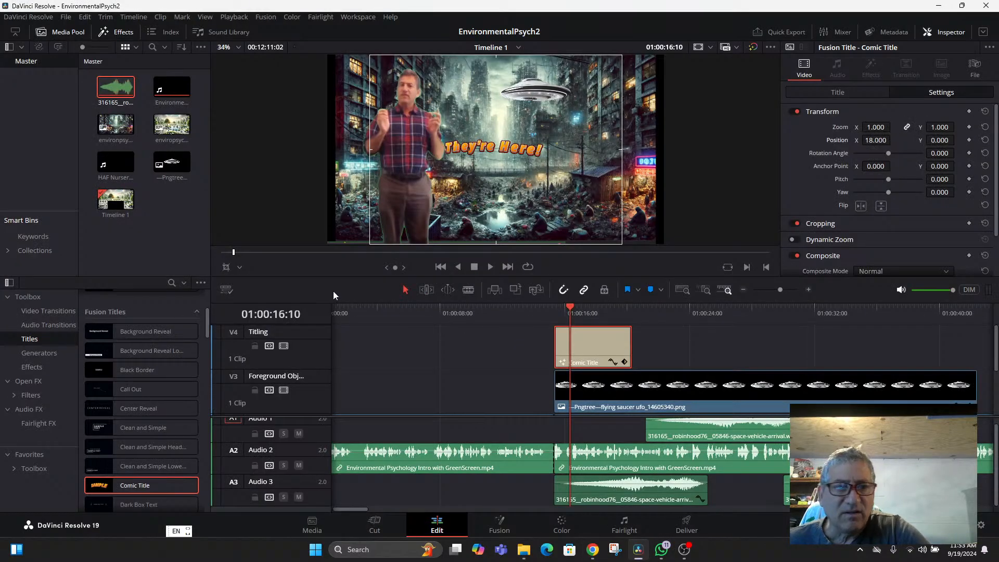
left_click(241, 268)
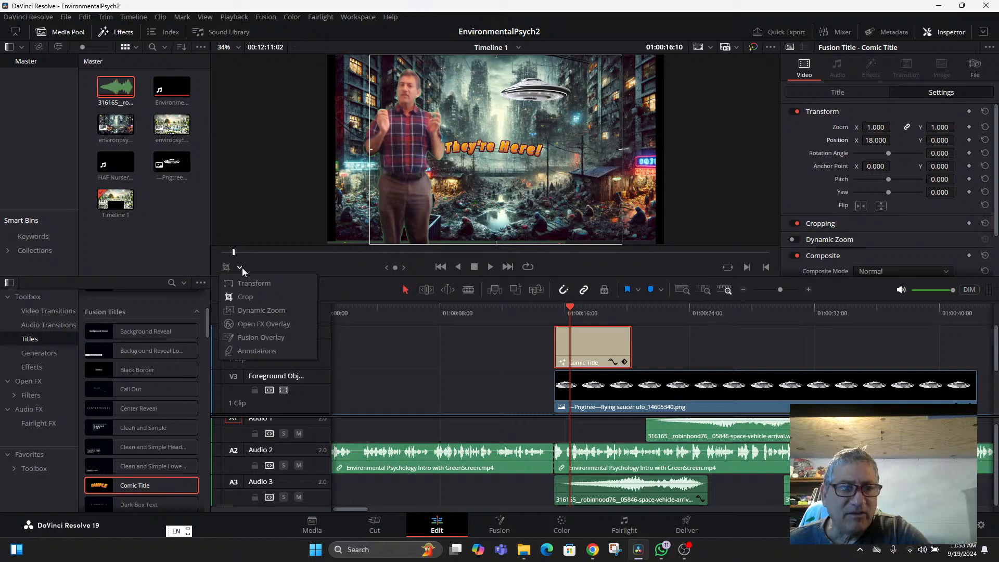
left_click(247, 285)
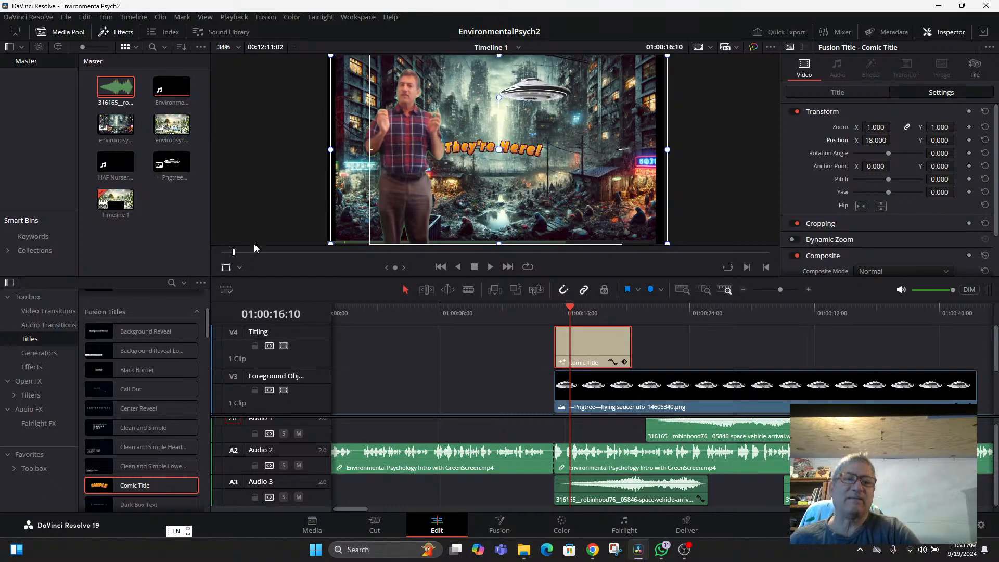
Try the Open FX Overlay in the viewer and switch back to the Transform overlay
left_click(240, 268)
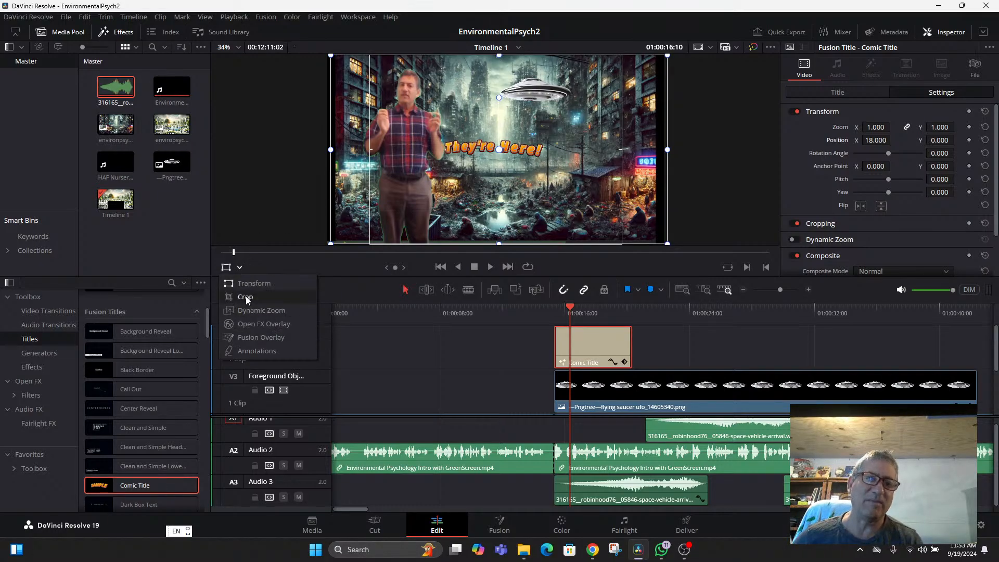
left_click(259, 325)
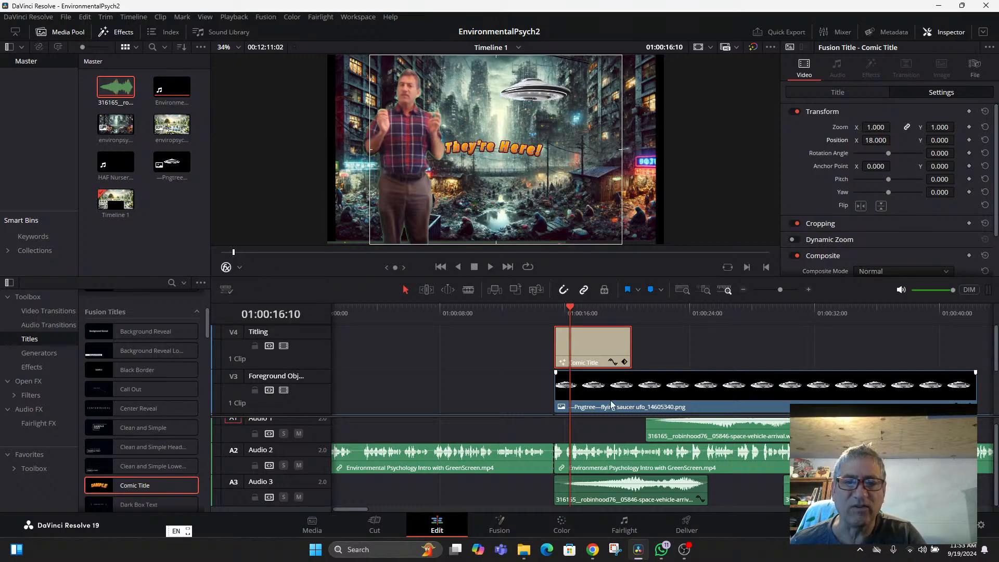
left_click(241, 269)
left_click(240, 284)
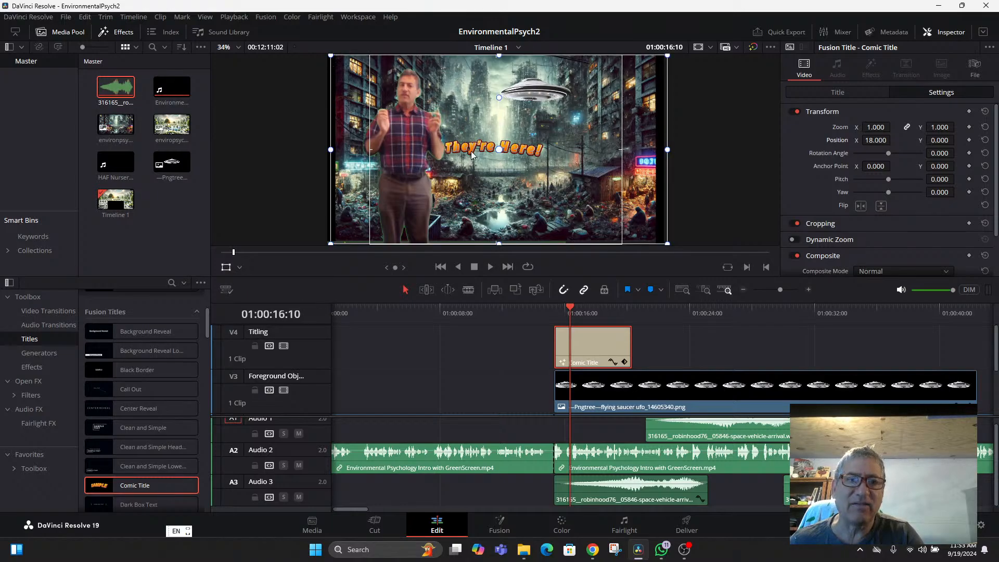
Move the "They're Here!" title just below the saucer, to about X 226, Y 139, and scale it to about 0.82
left_click_drag(472, 154, 520, 123)
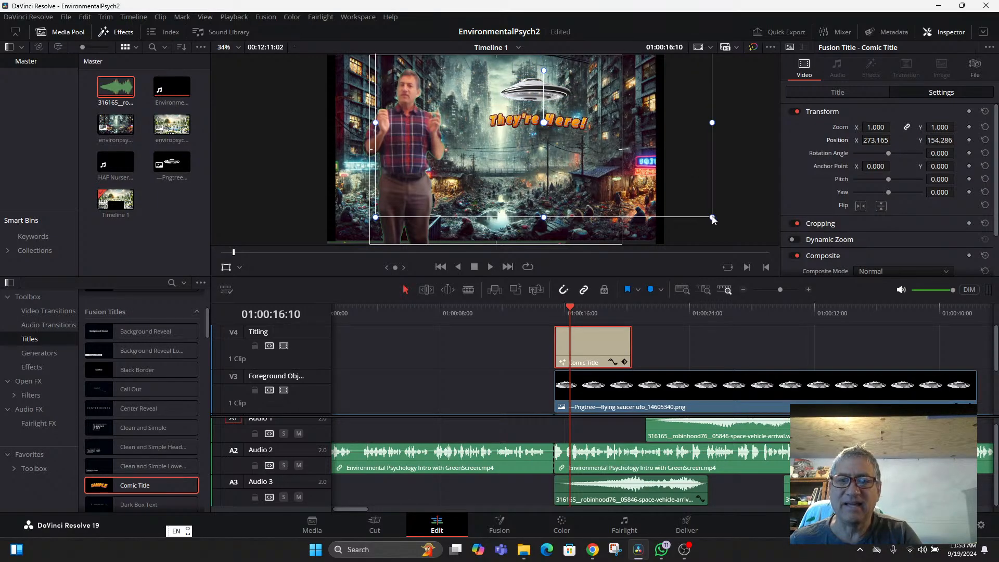
left_click_drag(713, 219, 665, 193)
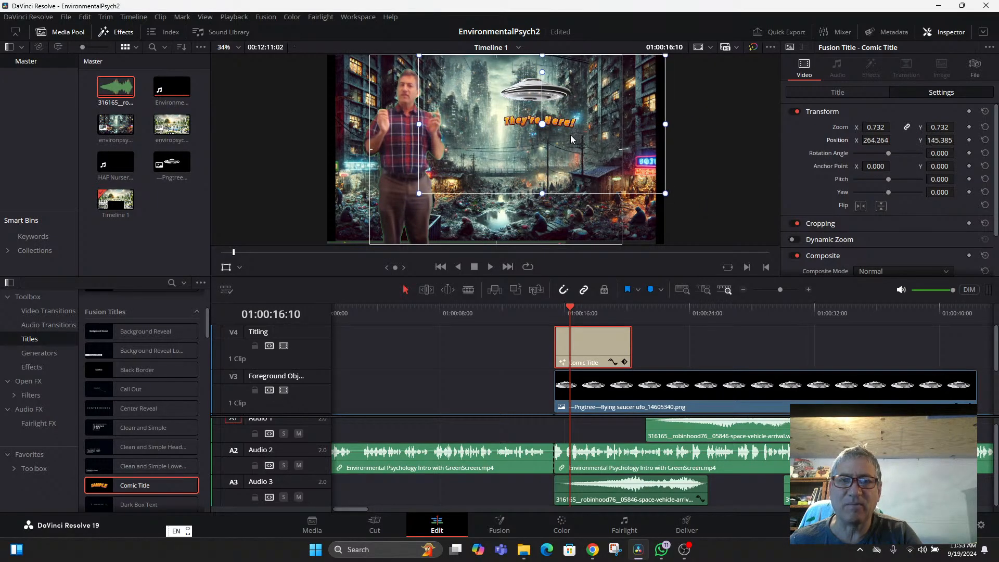
left_click_drag(570, 139, 565, 135)
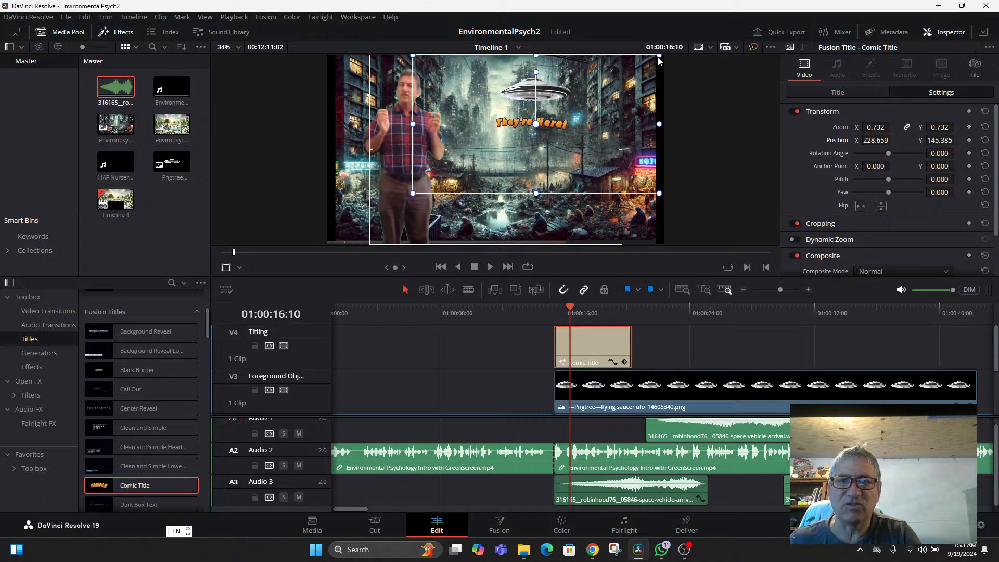
left_click_drag(659, 60, 700, 50)
left_click_drag(616, 140, 595, 146)
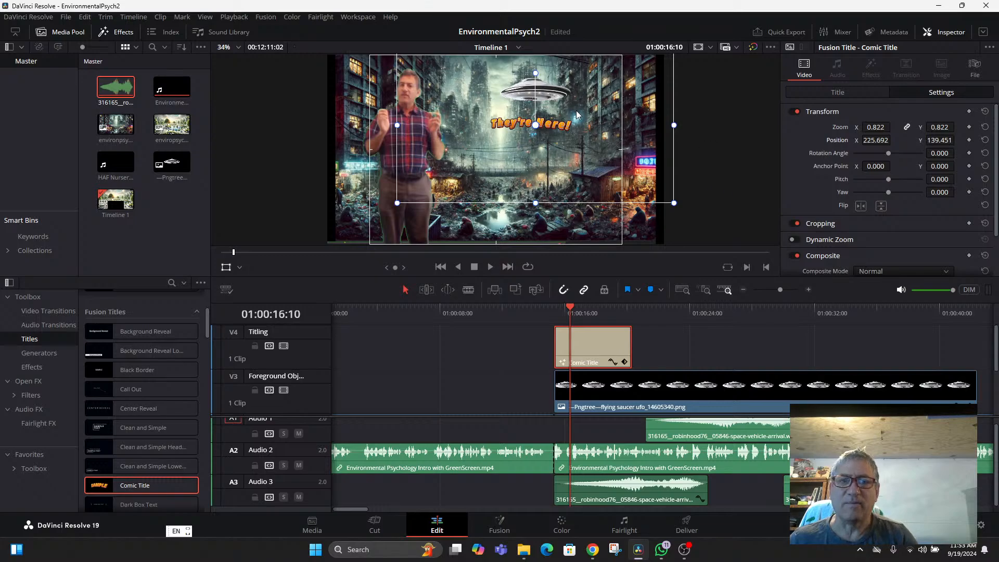
Move the flying saucer up to about X 325, Y 543 at 01:00:16:10 and X 310, Y 570 at 01:00:15:10, then save
left_click(640, 391)
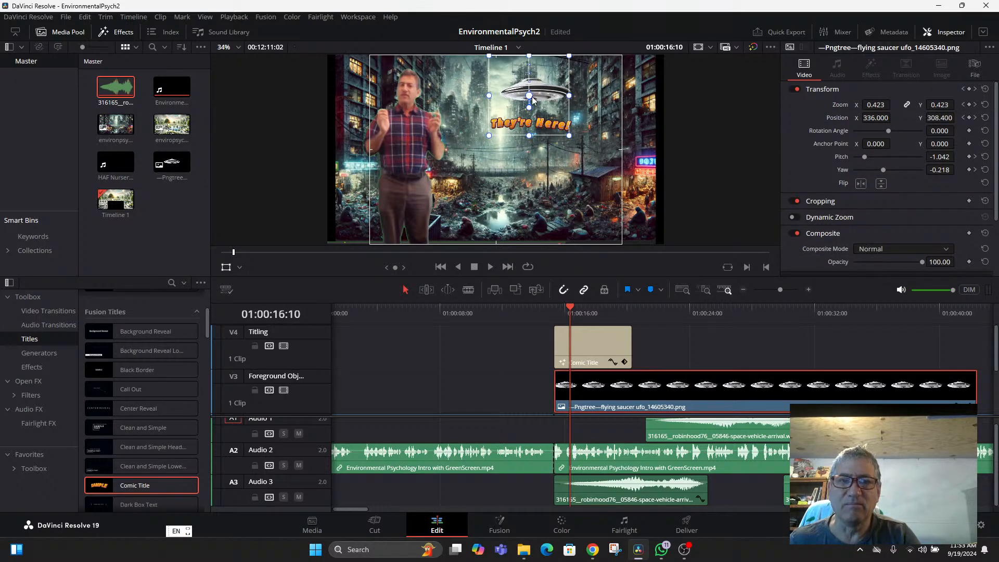
left_click_drag(533, 103, 536, 63)
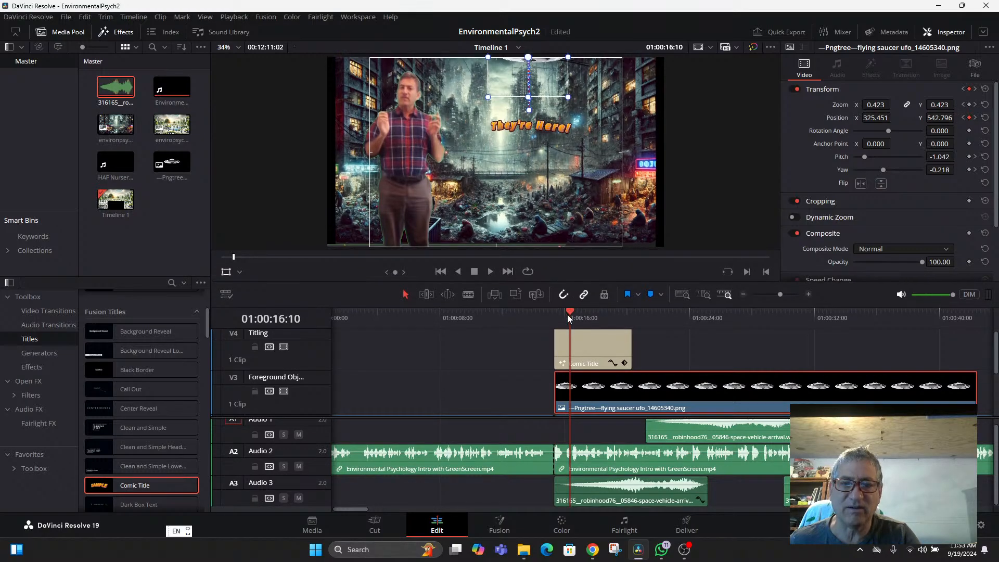
left_click_drag(569, 310, 561, 316)
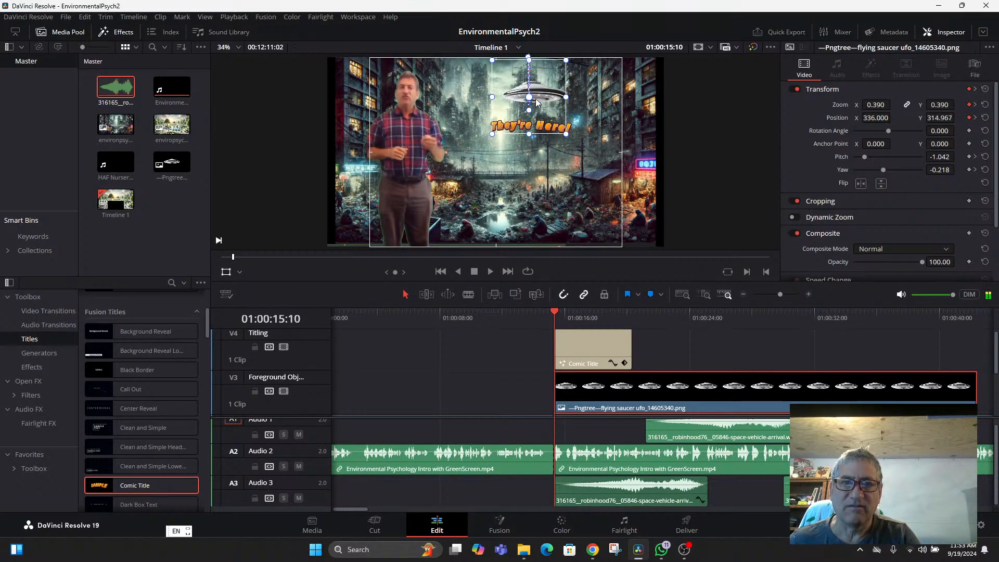
left_click_drag(536, 102, 534, 60)
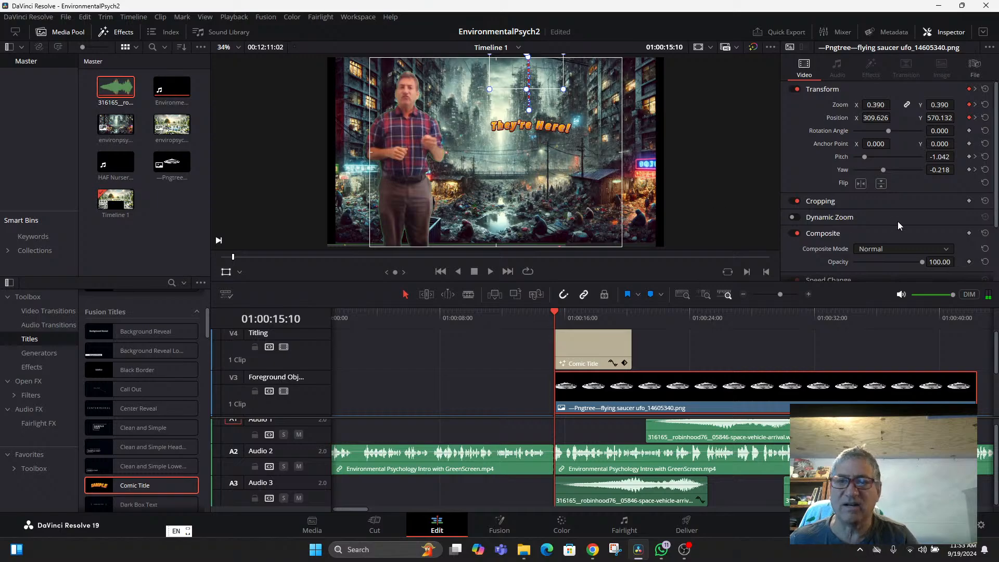
key("ctrl+s")
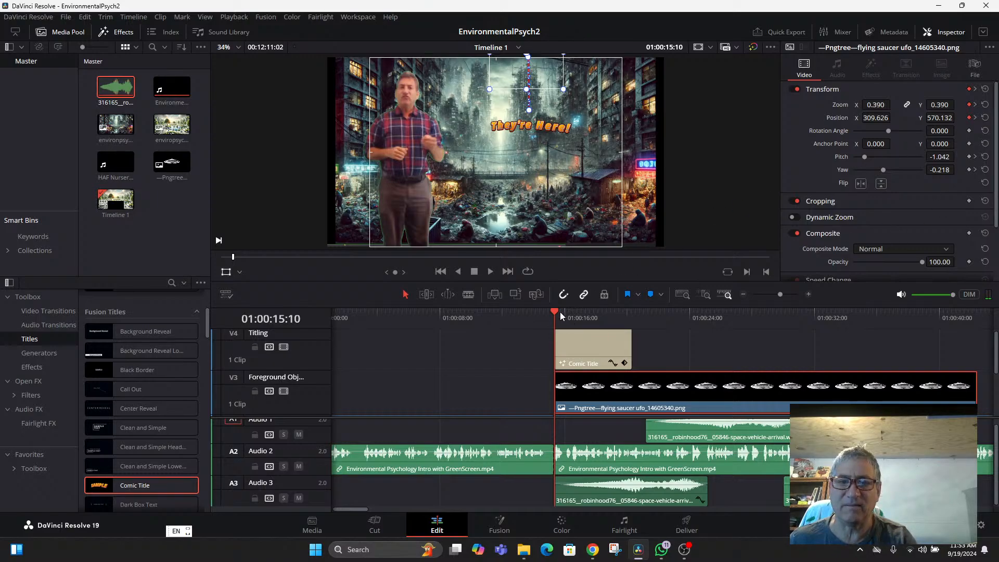
At the saucer's position keyframe at 01:00:35:10, enlarge it to about 1.08 and move it to about X 192, Y 104
left_click_drag(561, 315, 708, 379)
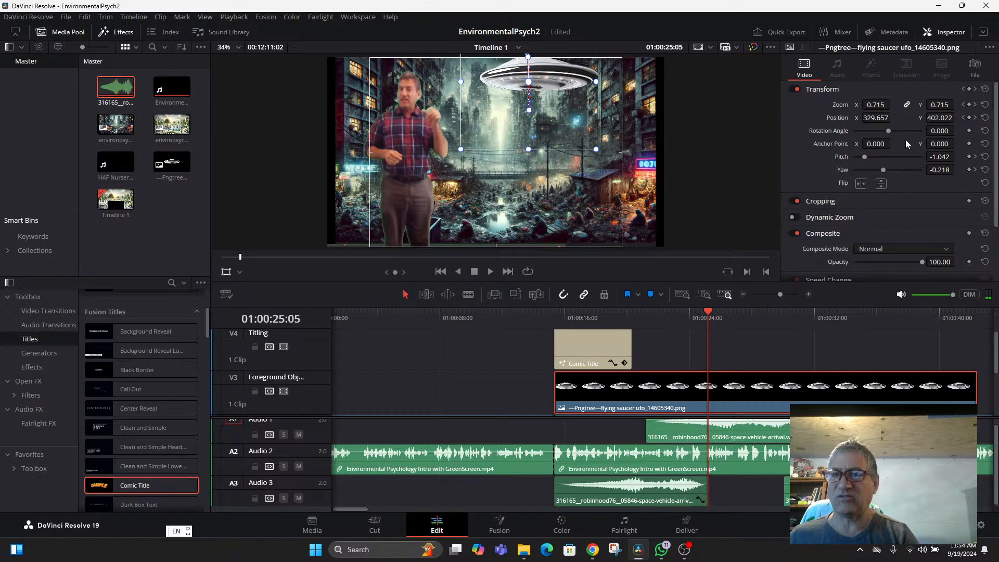
left_click(976, 119)
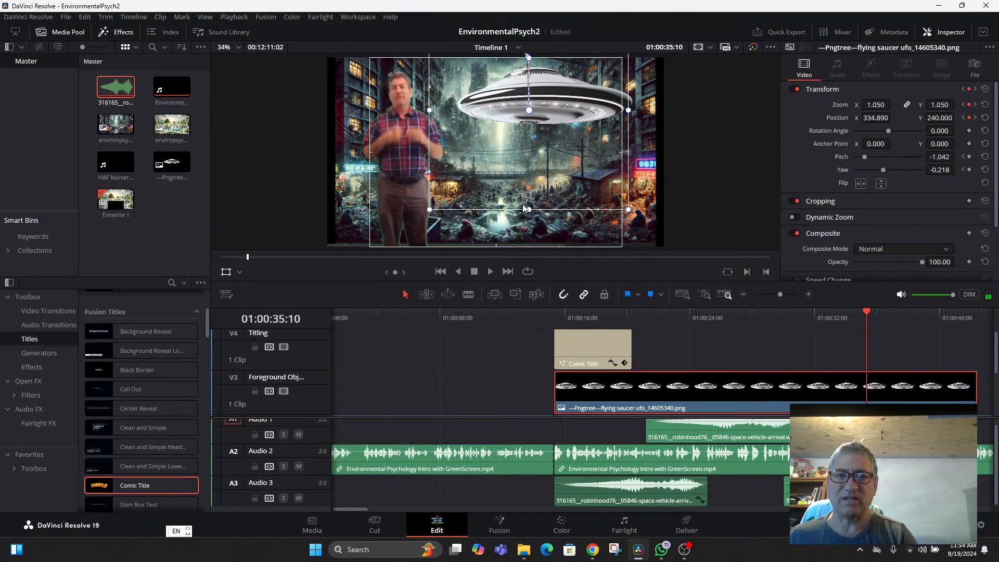
left_click_drag(428, 210, 412, 214)
left_click_drag(516, 155, 501, 179)
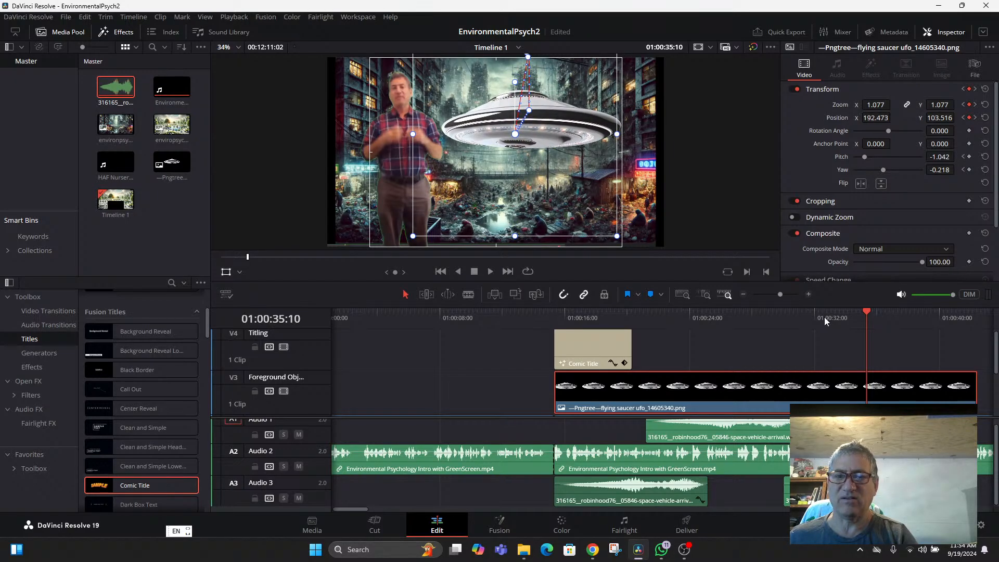
Extend the Comic Title clip to the end of the flying saucer clip and return the playhead to 01:00:15:10
left_click_drag(860, 318, 533, 333)
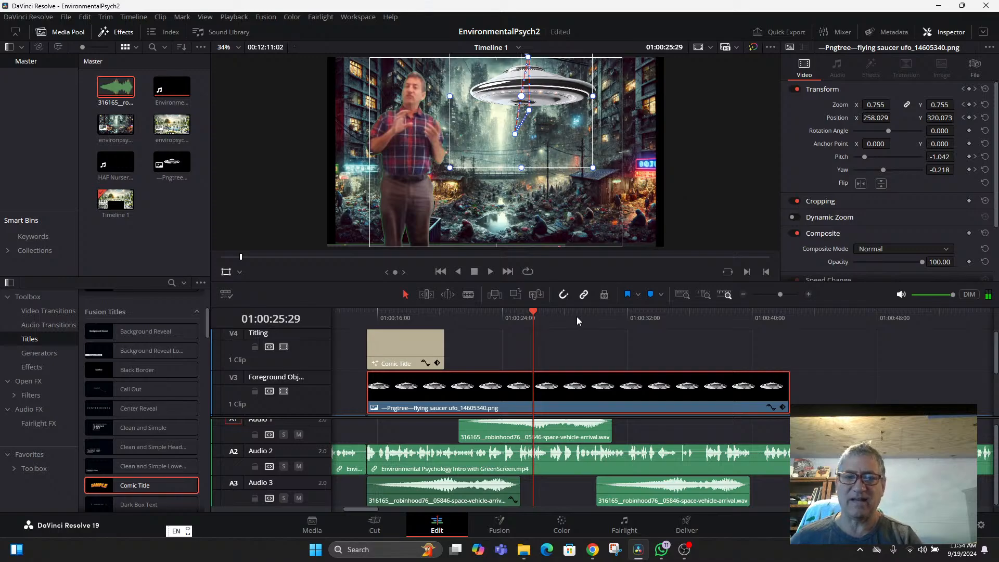
left_click_drag(444, 344, 790, 346)
left_click_drag(453, 317, 368, 318)
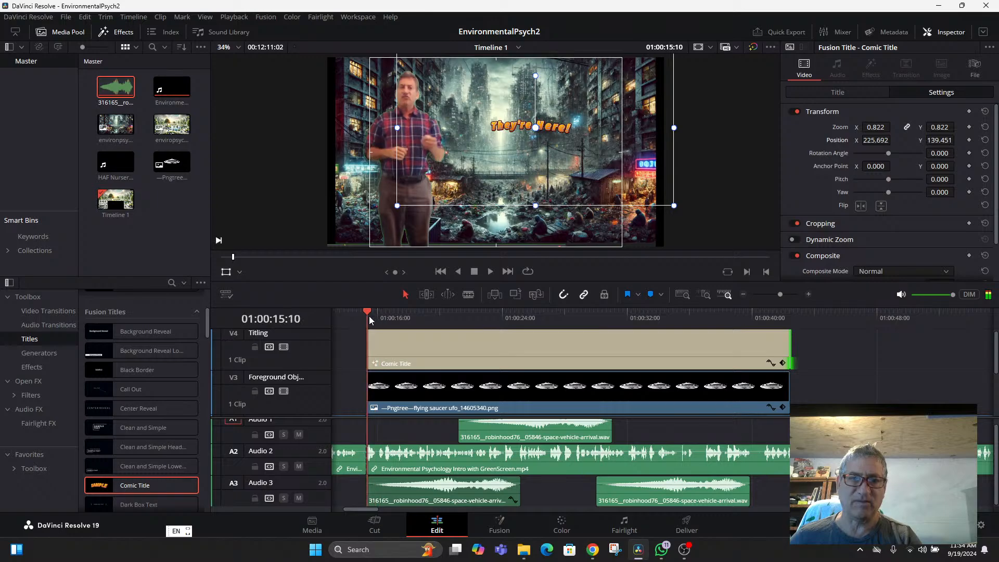
At 01:00:15:10, shrink the Comic Title to a zoom of 0.100 and add keyframes for its zoom and position
left_click(464, 345)
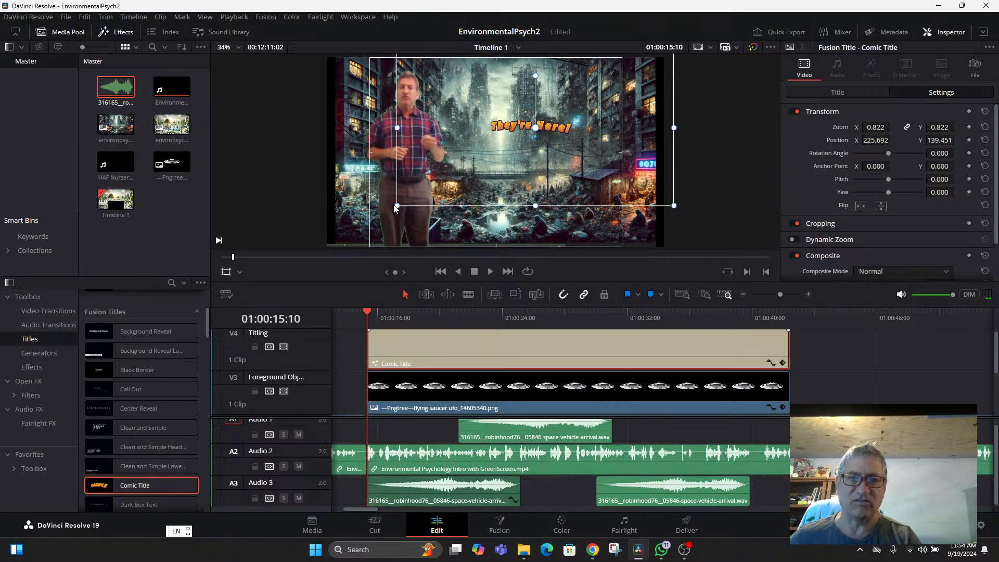
left_click_drag(397, 208, 454, 136)
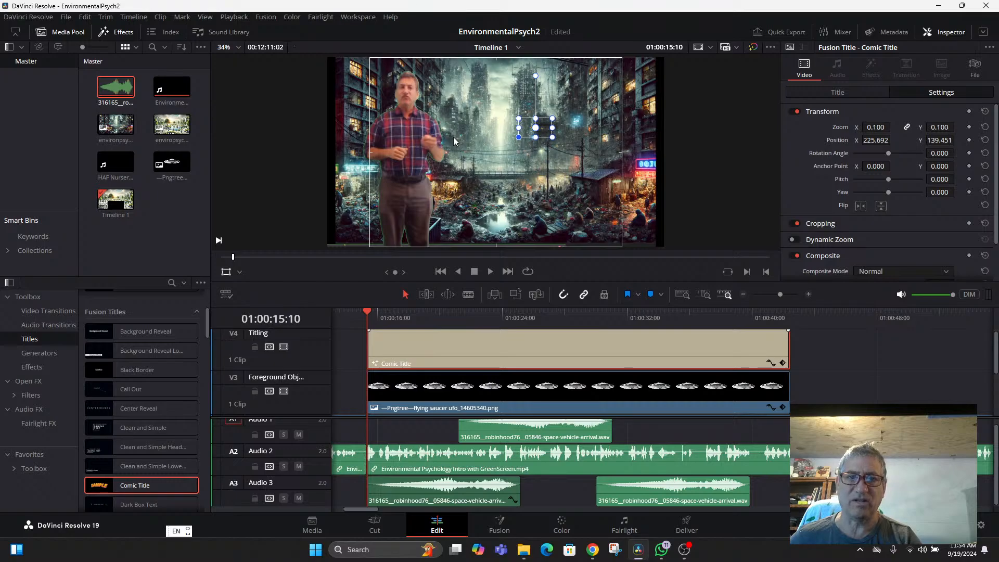
left_click(970, 127)
left_click(970, 140)
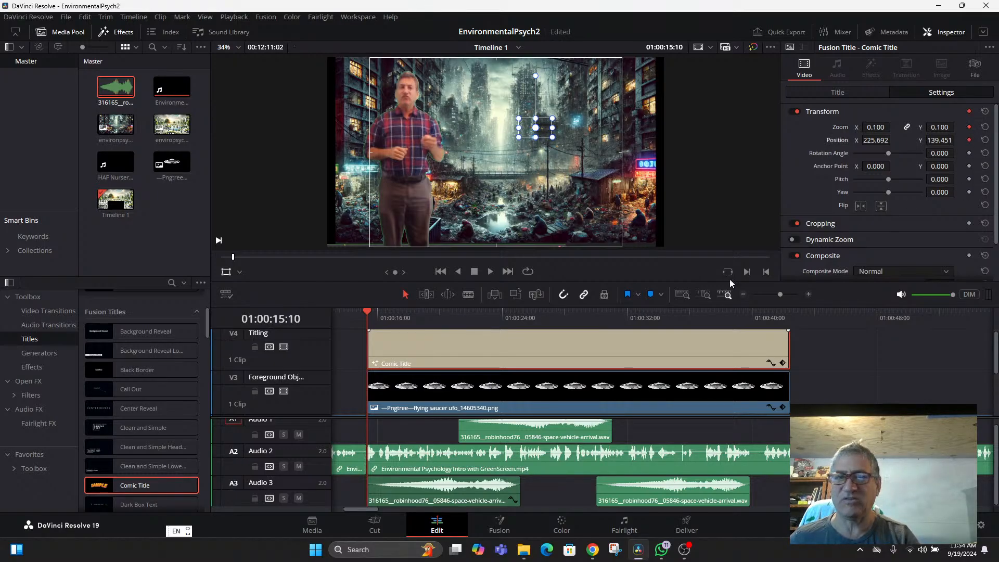
At 01:00:28:28, enlarge the Comic Title to about 1.035 and move it below the saucer, to about X 246, Y 12
left_click_drag(373, 314, 579, 336)
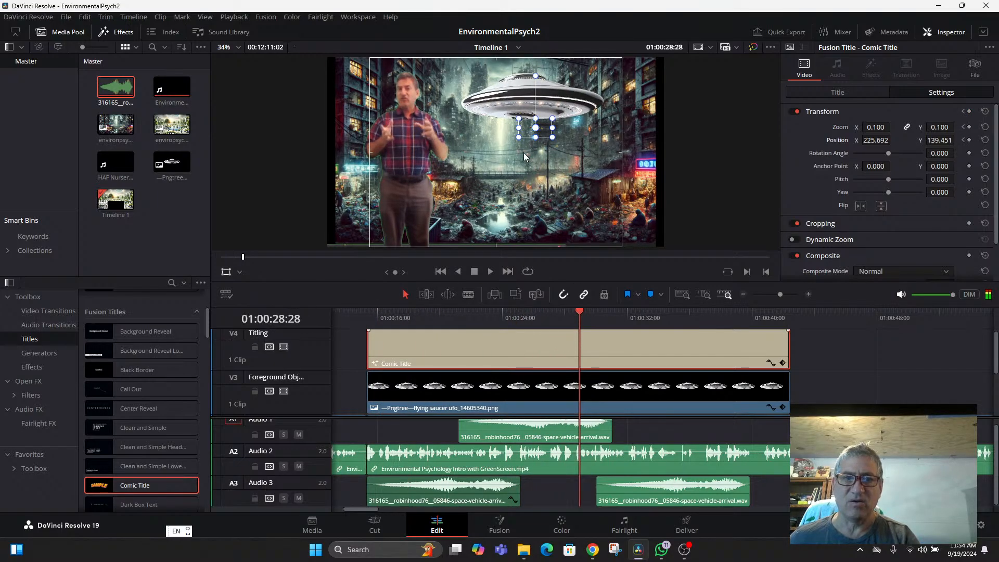
left_click_drag(532, 134, 714, 239)
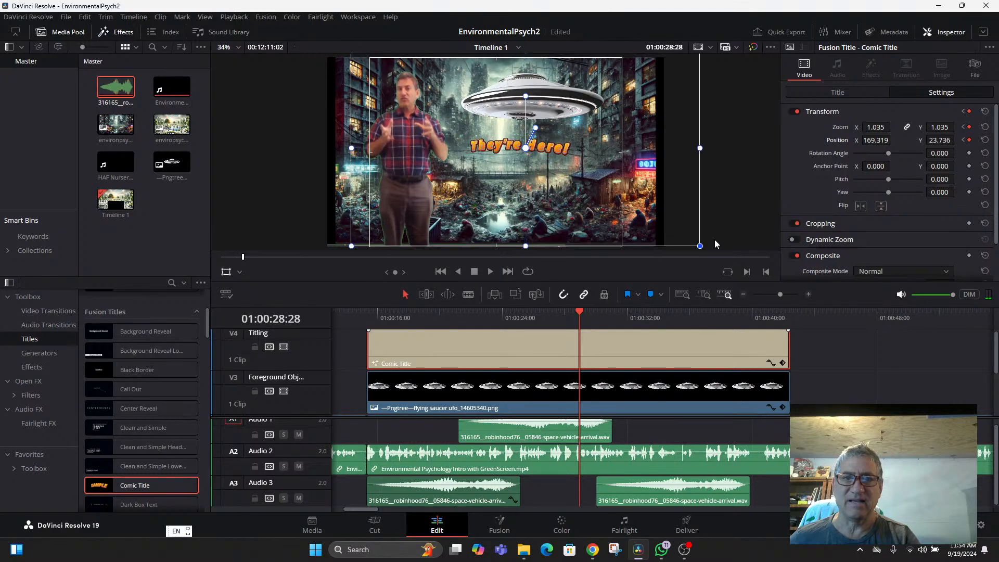
left_click_drag(590, 189, 603, 191)
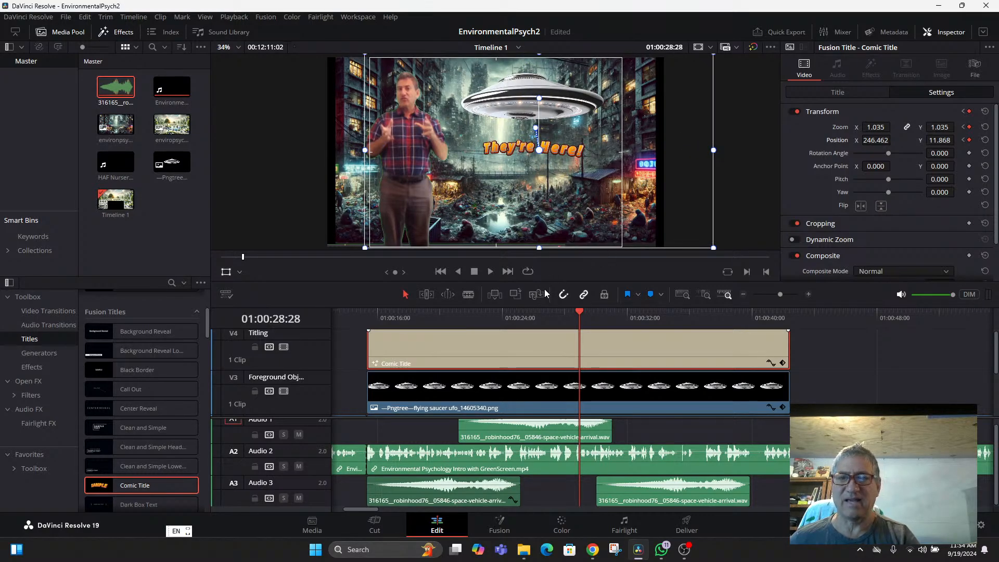
Move the Comic Title to about X 238, Y -50 at 01:00:35:17 and out above the frame to X 232, Y 611 at 01:00:39:00
left_click_drag(583, 312, 682, 323)
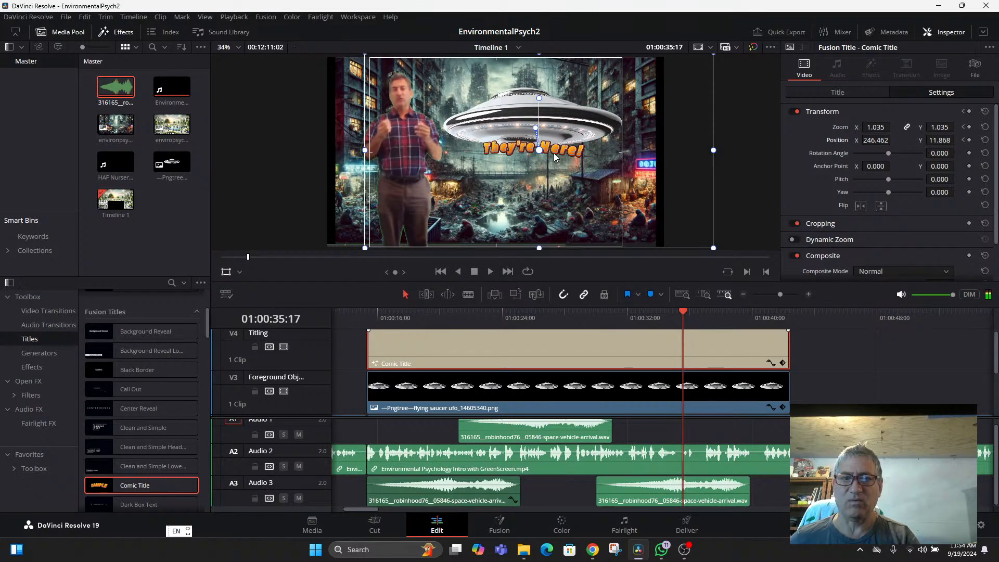
left_click_drag(555, 154, 553, 166)
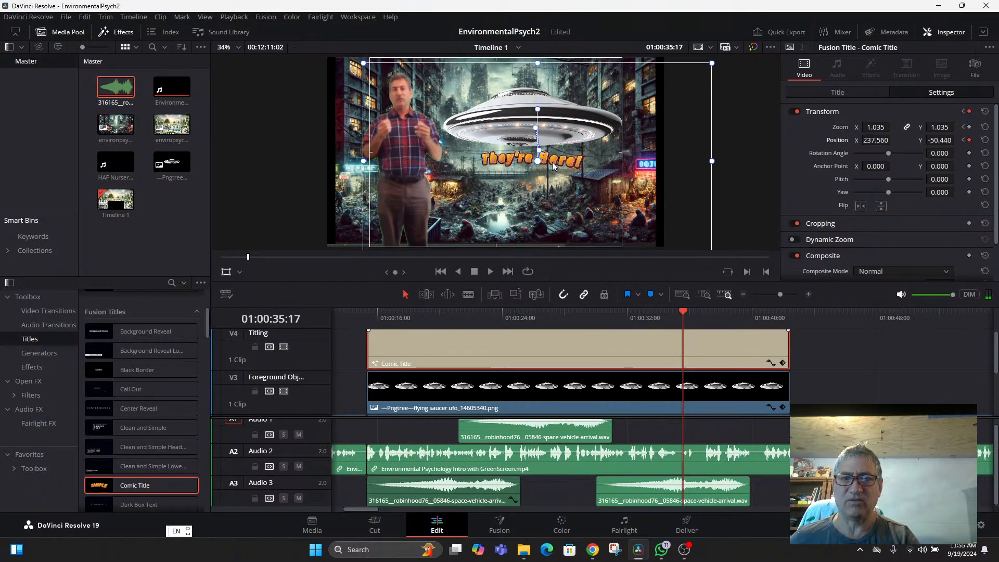
left_click_drag(683, 313, 737, 313)
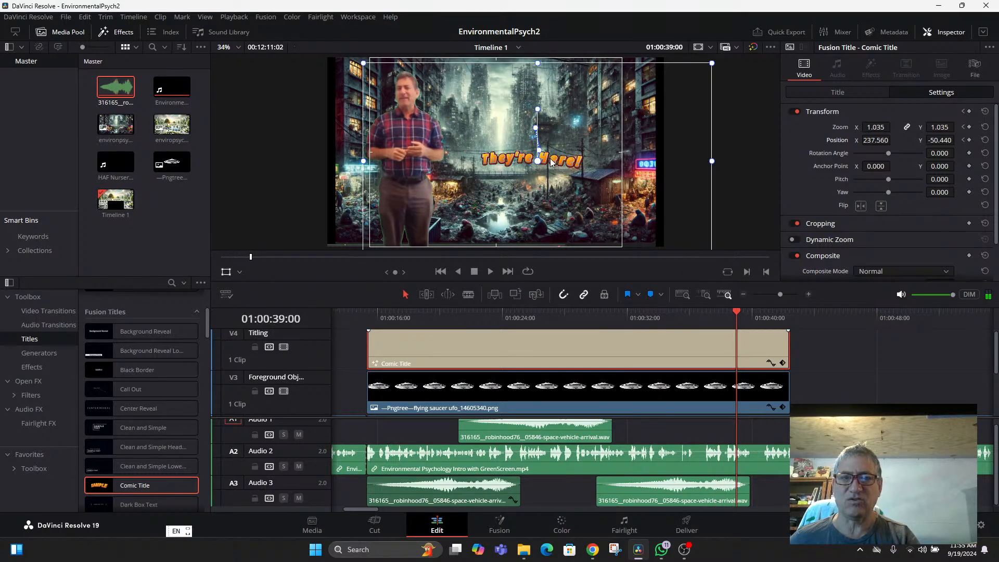
left_click_drag(551, 162, 548, 42)
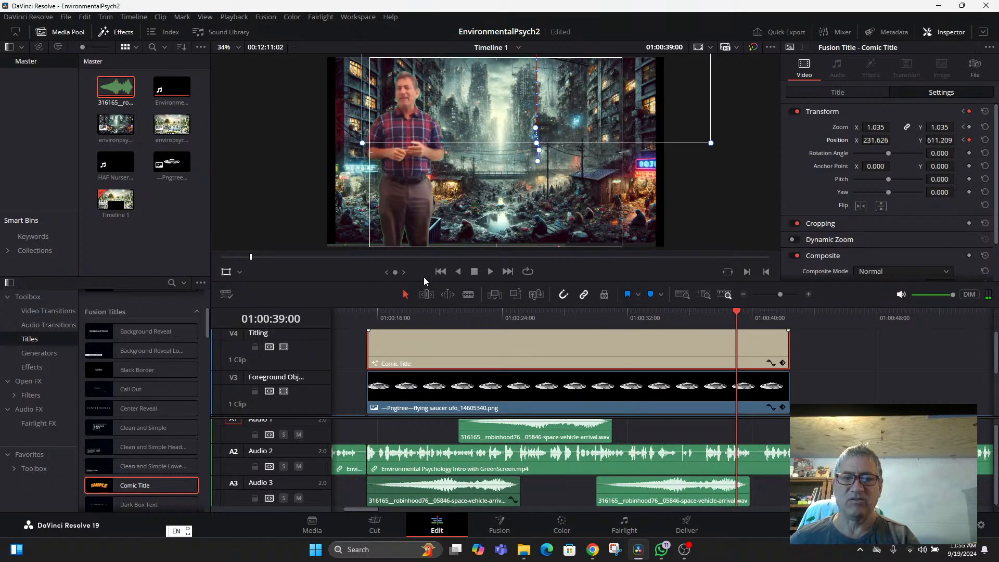
Play back the title and saucer animation from the start of the Comic Title clip, with the title deselected partway through
left_click(369, 315)
key("space")
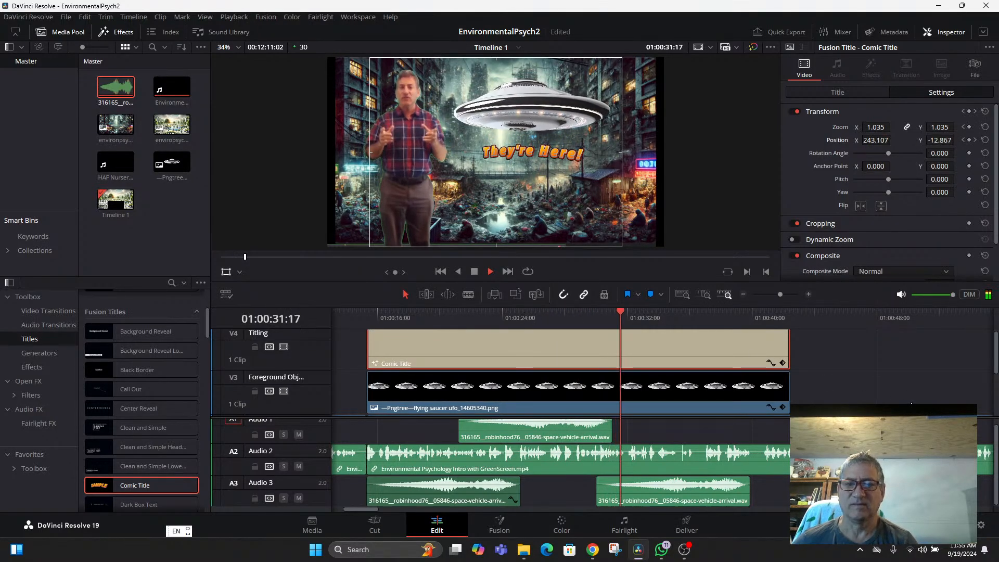
left_click(843, 367)
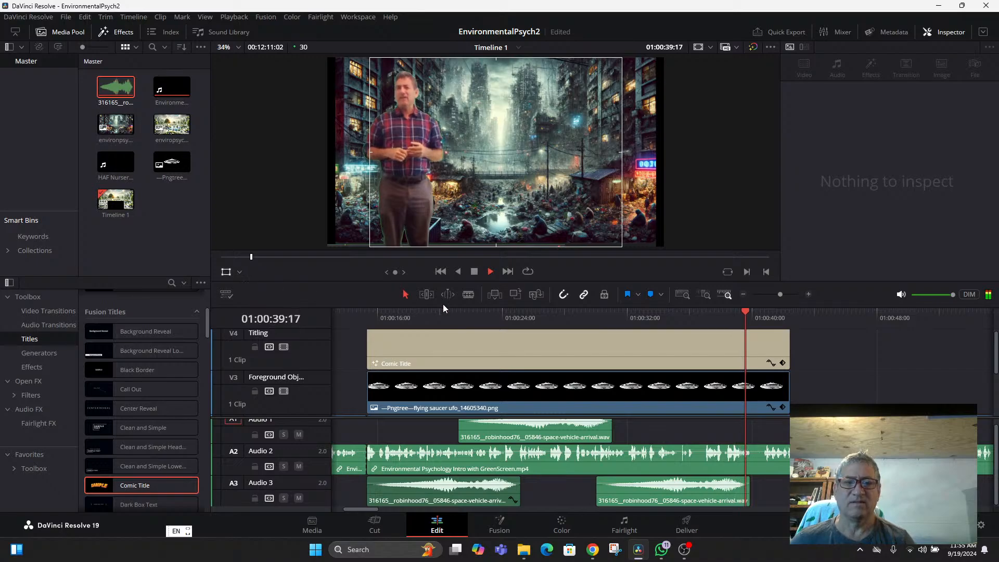
key("space")
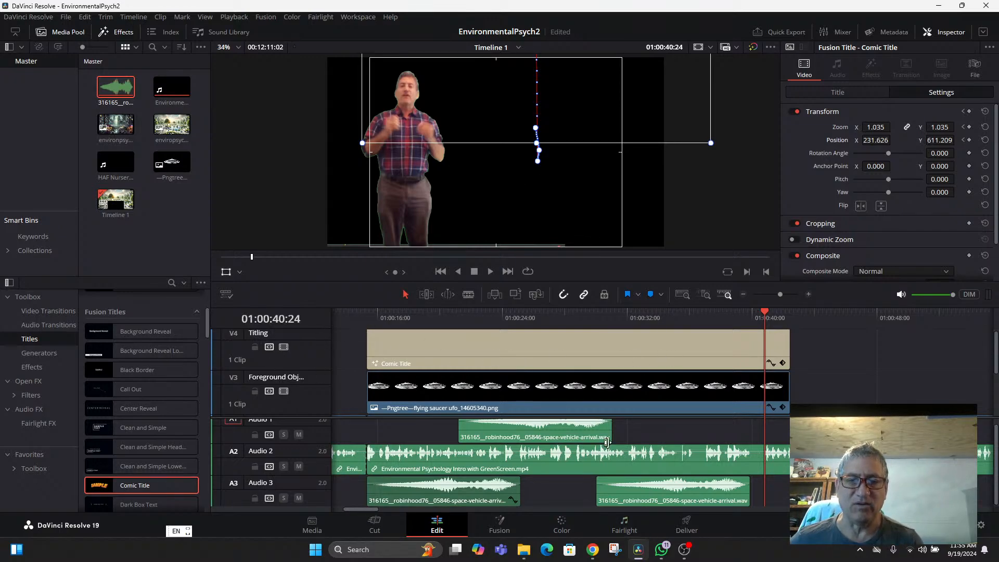
Select the green-screen presenter clip on Video 2 and switch the viewer's on-screen controls to the Open FX overlay
scroll(661, 451, "up", 2)
scroll(662, 424, "down", 1)
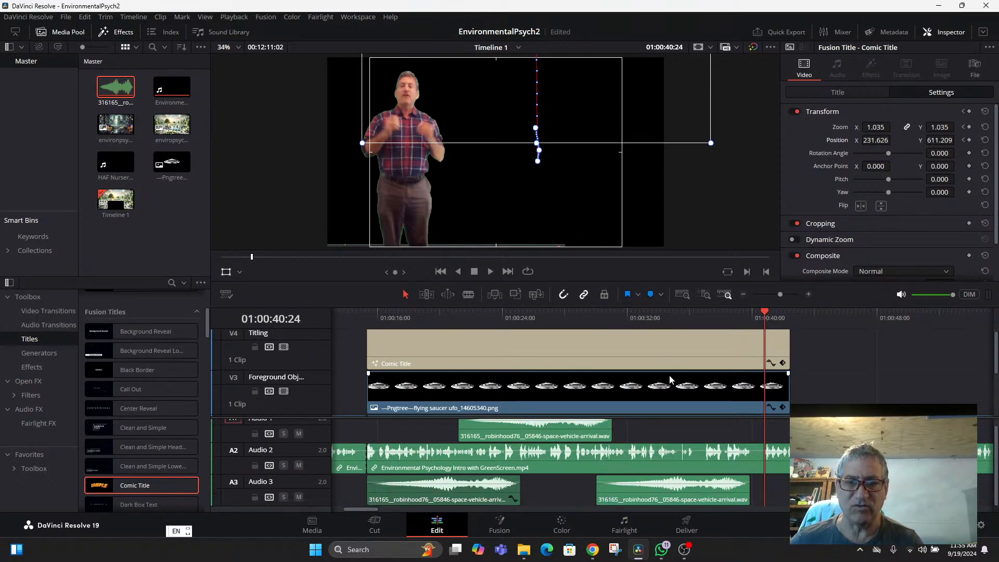
scroll(671, 380, "down", 3)
scroll(593, 380, "up", 2)
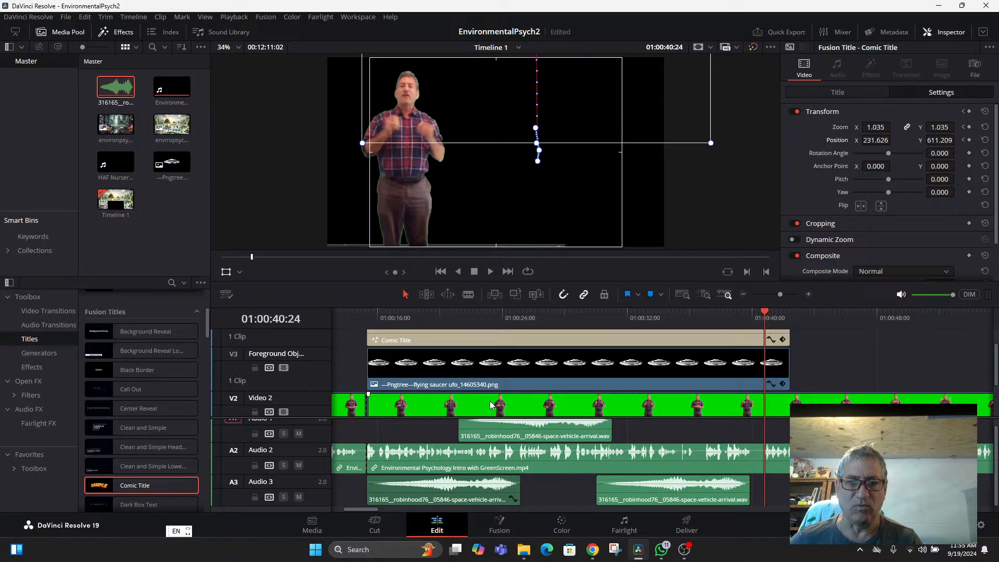
left_click(520, 405)
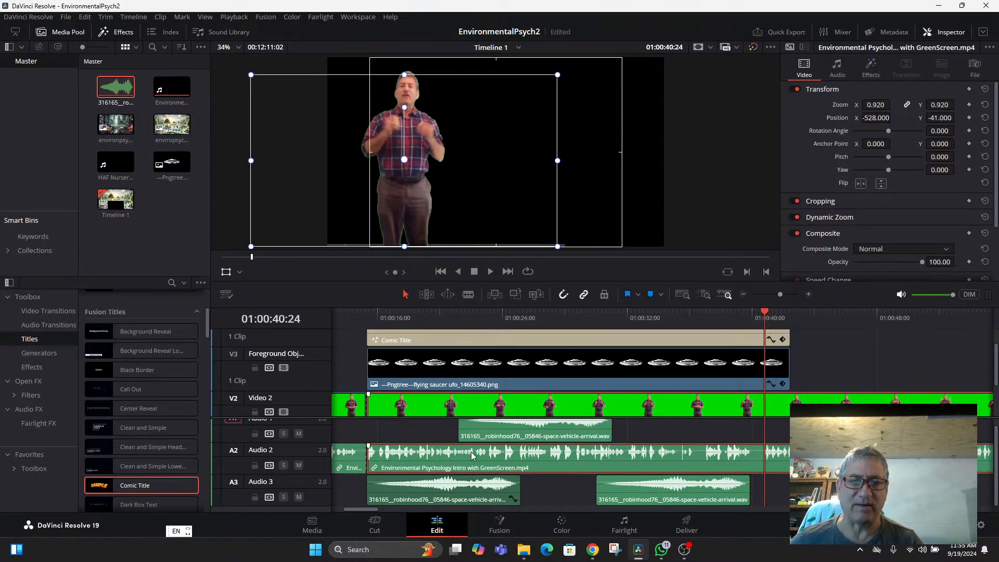
left_click(358, 17)
mouse_move(373, 30)
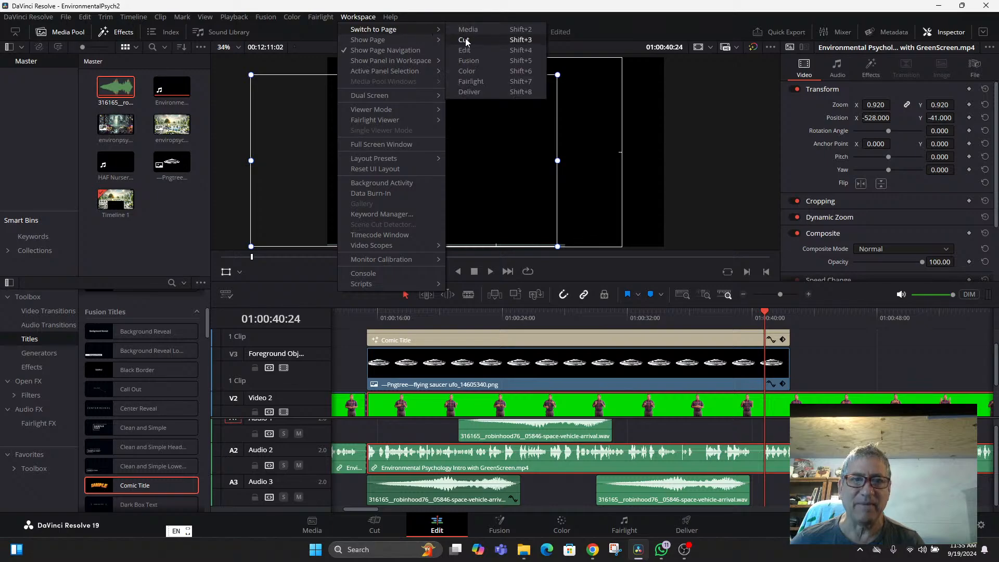
left_click(471, 52)
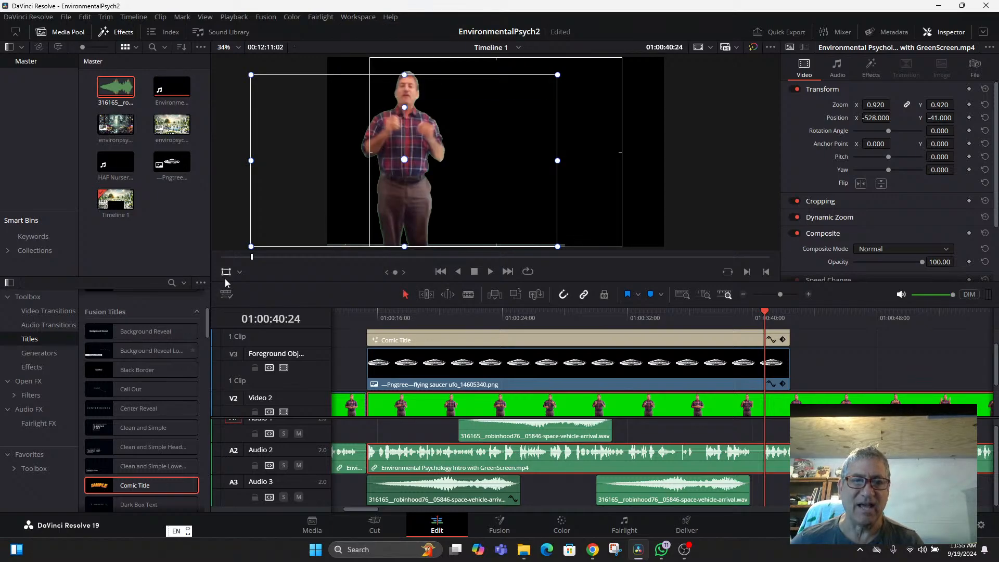
left_click(239, 272)
left_click(264, 329)
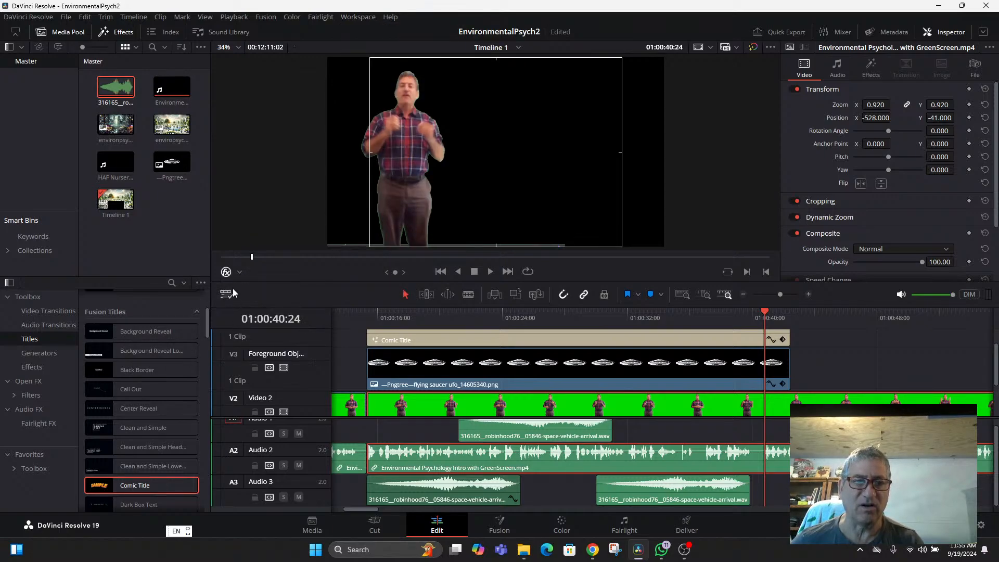
At 01:00:19:28, open the presenter clip's 3D Keyer effect settings and activate the last of its eyedroppers
left_click(438, 322)
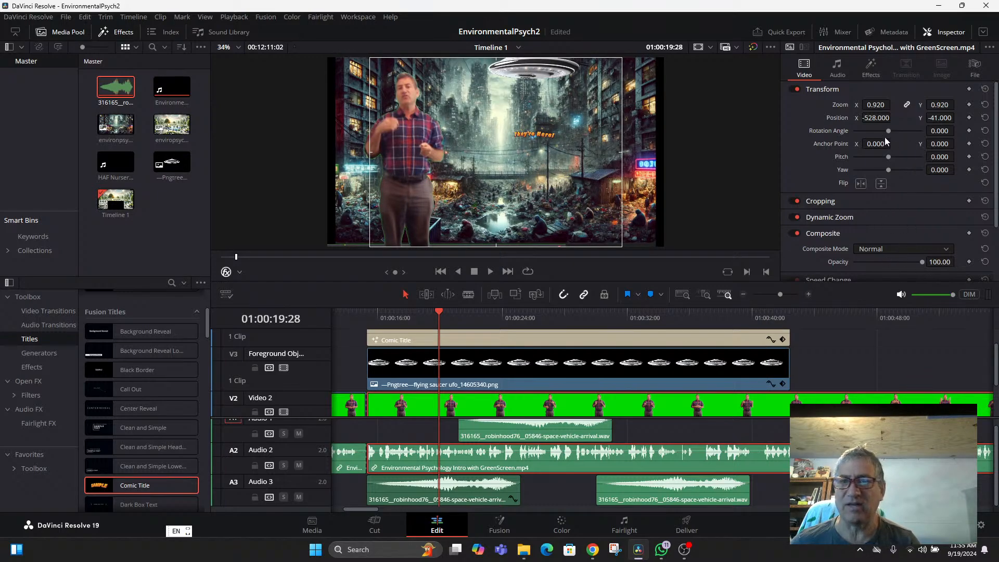
left_click(872, 71)
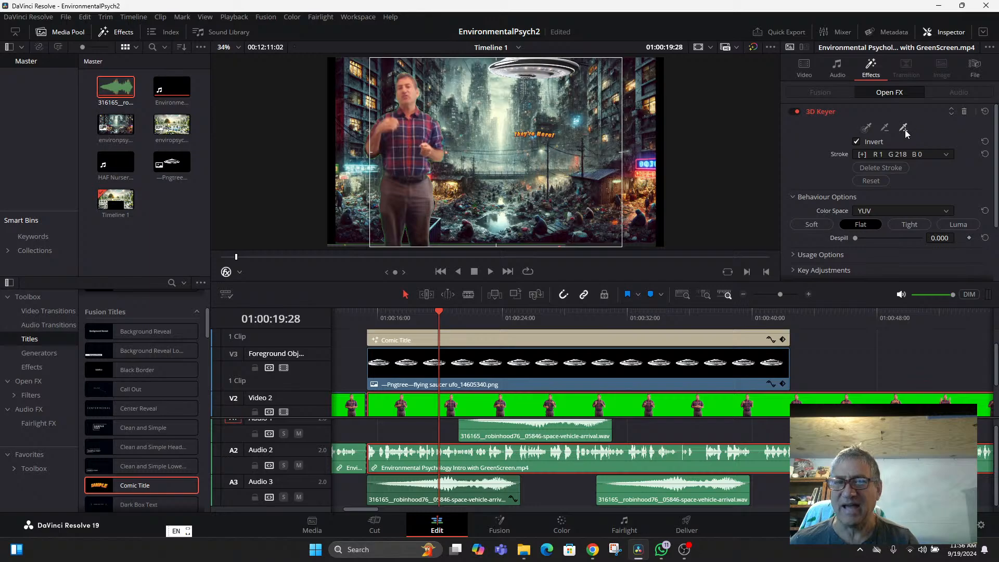
left_click(904, 129)
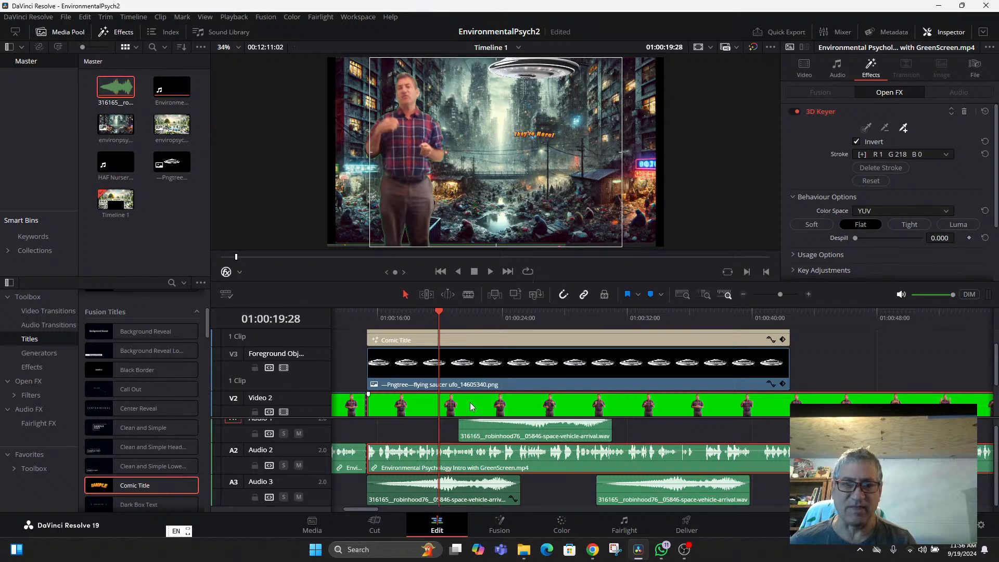
Select the flying saucer clip, show its Transform overlay and move the saucer down to about X 311, Y 406 at 01:00:19:28
left_click(516, 370)
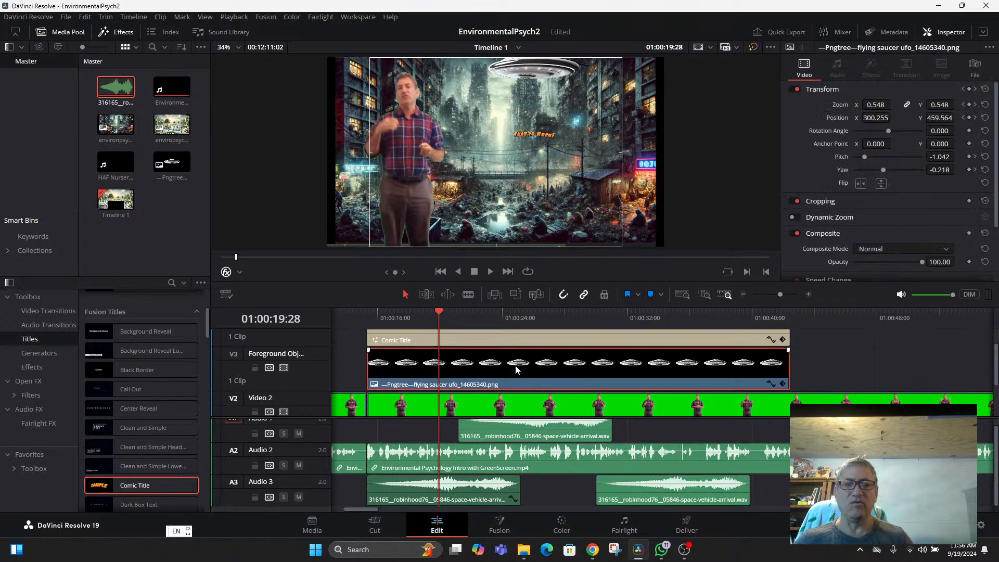
left_click(544, 341)
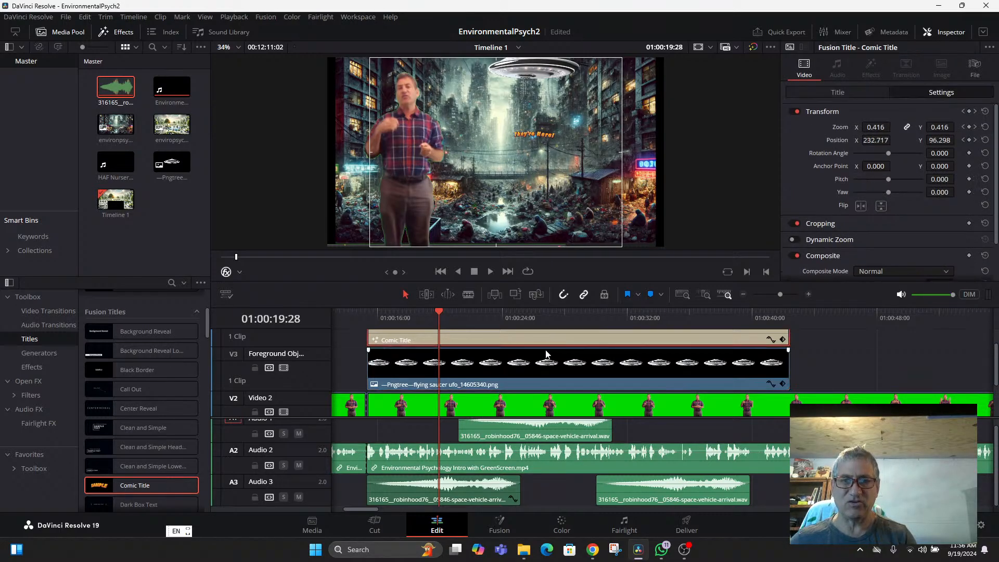
left_click(542, 371)
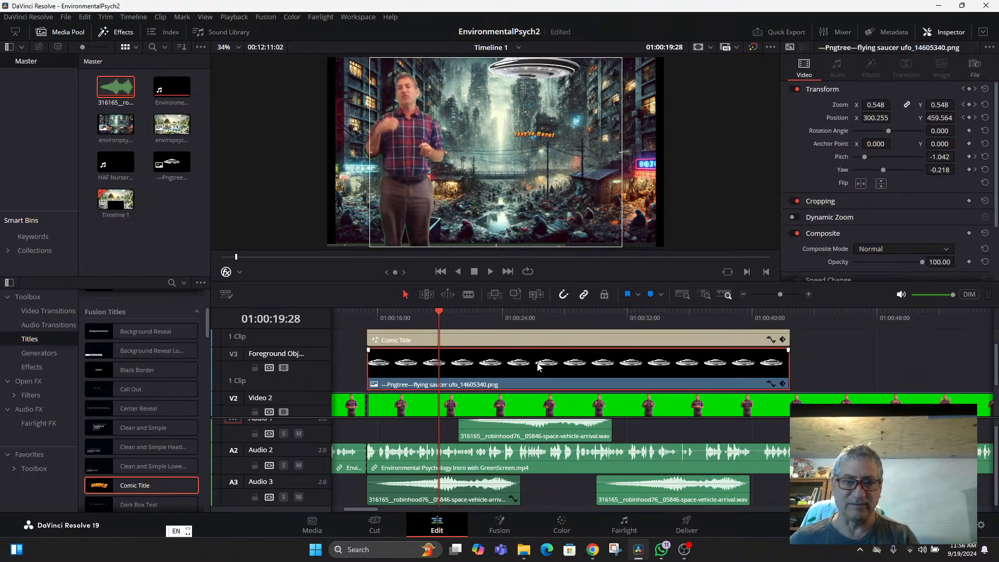
left_click(239, 275)
left_click(242, 290)
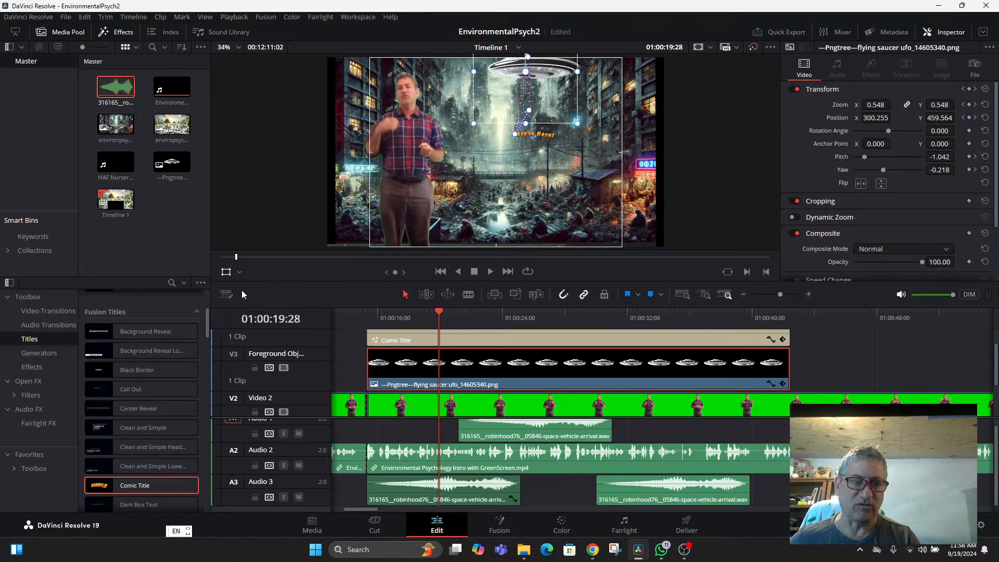
left_click_drag(544, 98, 546, 110)
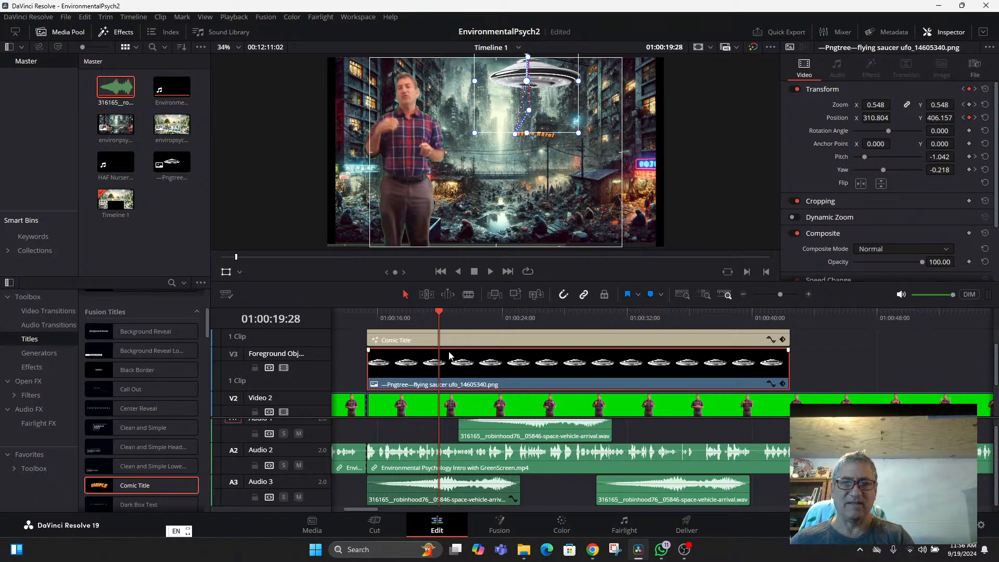
scroll(379, 429, "down", 1)
scroll(395, 421, "up", 1)
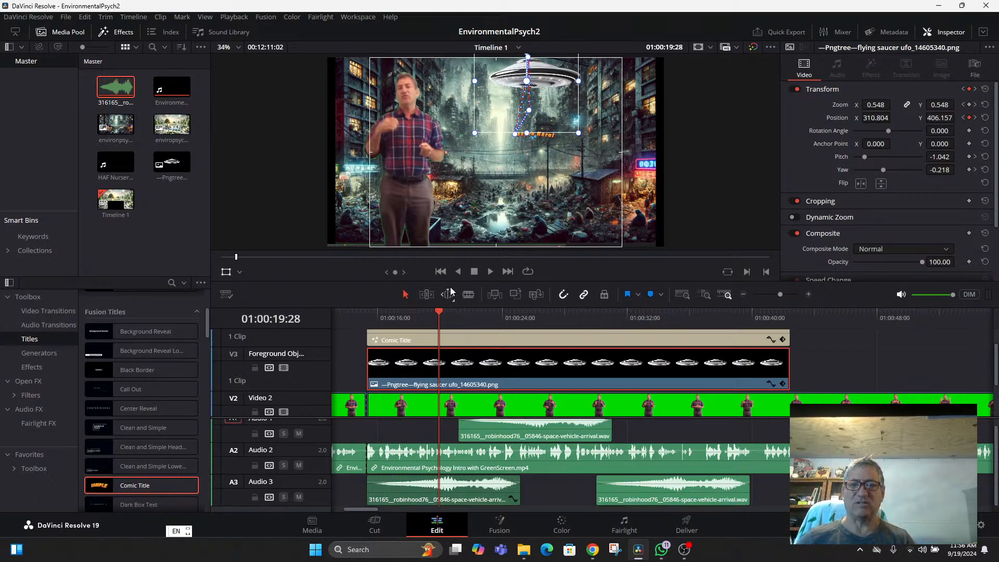